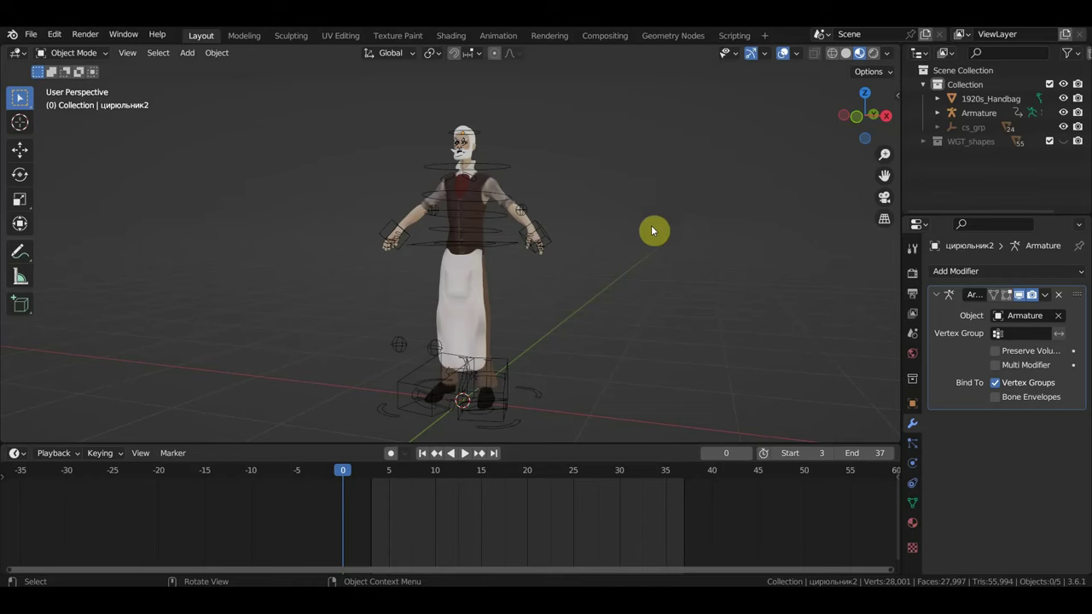
- View the character from the right side and the front, then select its armature
{"action": "mouse_move", "coordinate": [653, 230]}
{"action": "middle_mouse_down"}
{"action": "mouse_move", "coordinate": [657, 351]}
{"action": "mouse_move", "coordinate": [762, 347]}
{"action": "mouse_move", "coordinate": [687, 349]}
{"action": "mouse_move", "coordinate": [741, 338]}
{"action": "mouse_move", "coordinate": [723, 336]}
{"action": "mouse_move", "coordinate": [714, 274]}
{"action": "middle_mouse_up"}
{"action": "key", "text": "KP_3"}
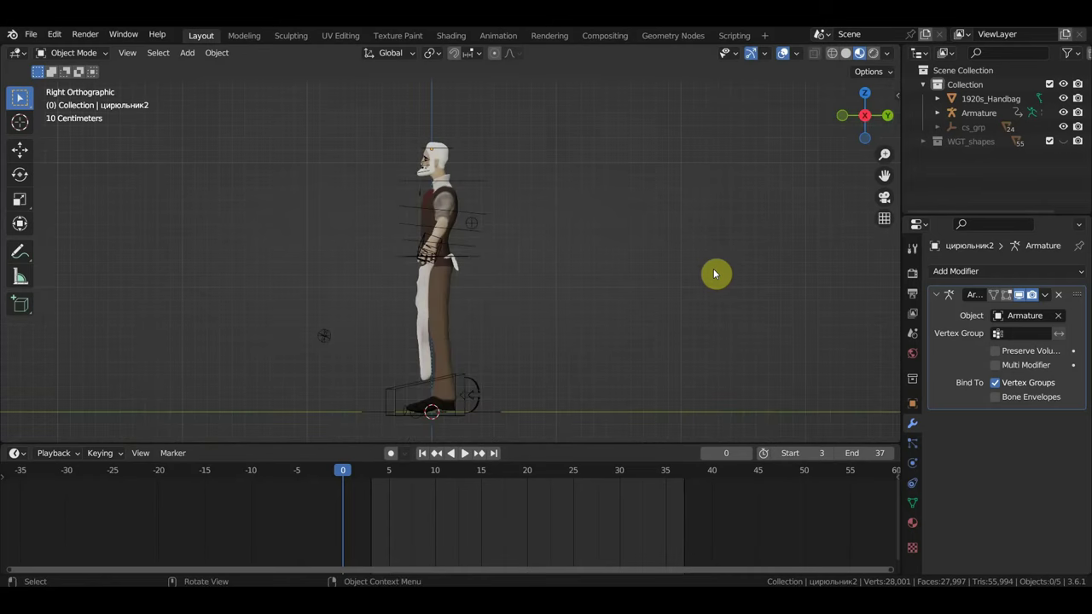
{"action": "key", "text": "KP_1"}
{"action": "scroll", "coordinate": [714, 274], "scroll_direction": "up", "scroll_amount": 1}
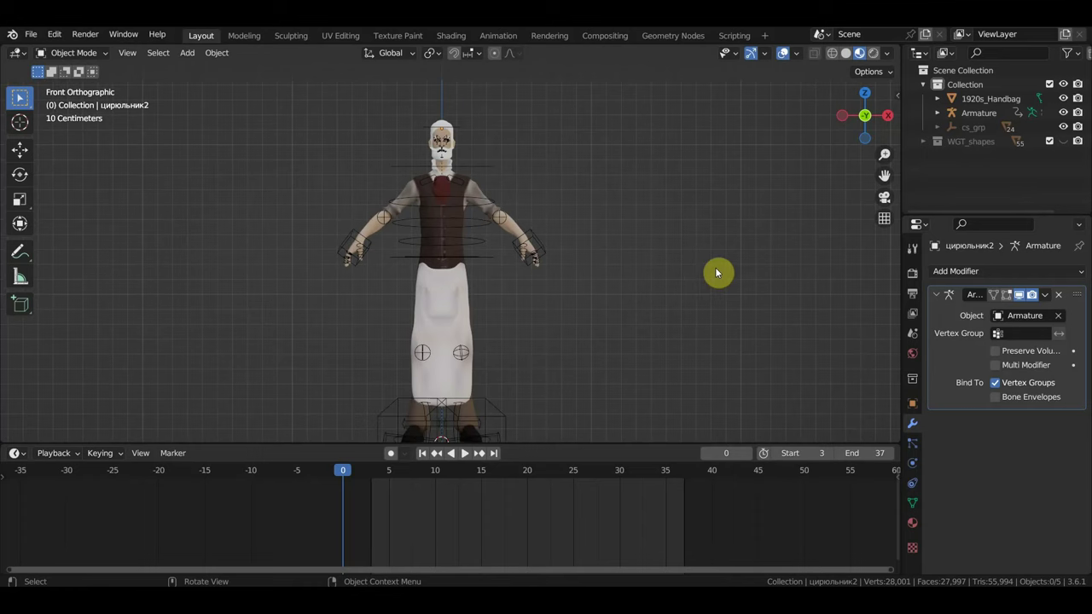
{"action": "middle_click_drag", "start_coordinate": [745, 281], "coordinate": [755, 251], "text": "shift"}
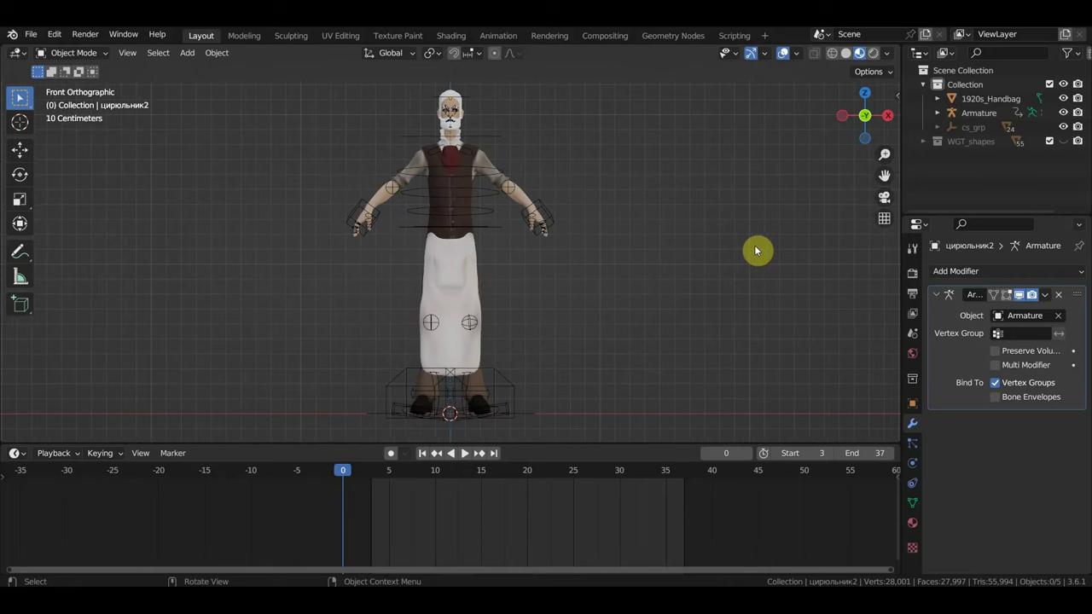
{"action": "left_click", "coordinate": [492, 140]}
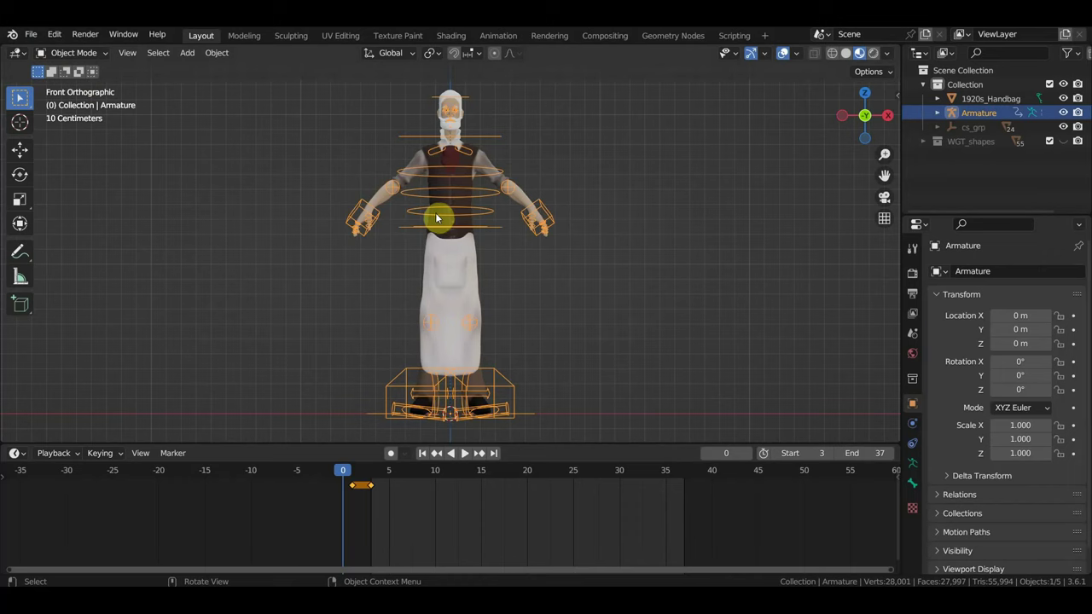
- Import Arm Gesture.fbx from the анимации folder as an FBX animation
{"action": "left_click", "coordinate": [31, 37]}
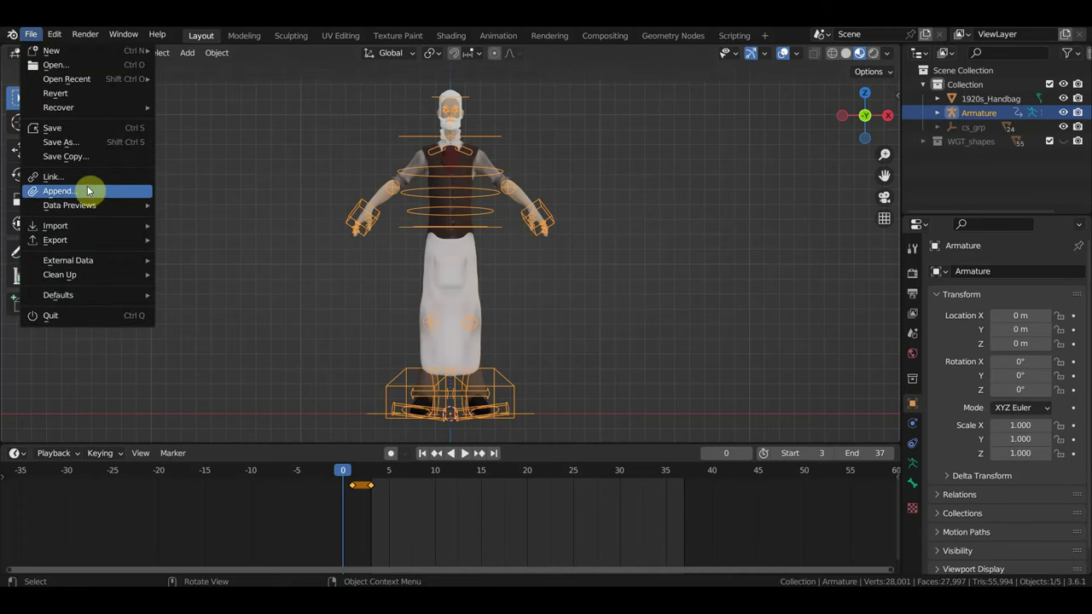
{"action": "mouse_move", "coordinate": [85, 225]}
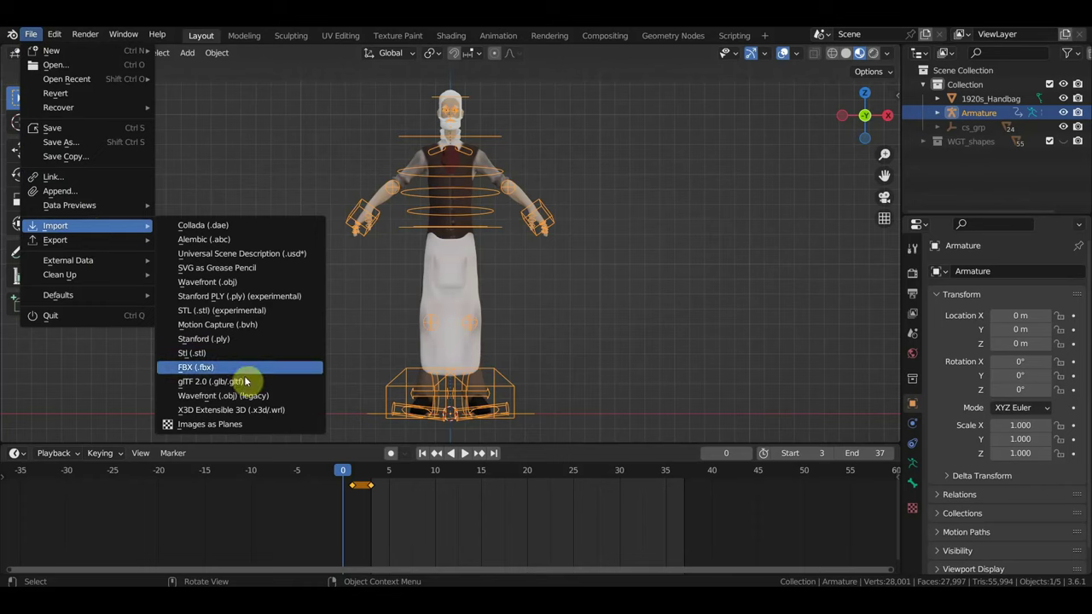
{"action": "left_click", "coordinate": [237, 373]}
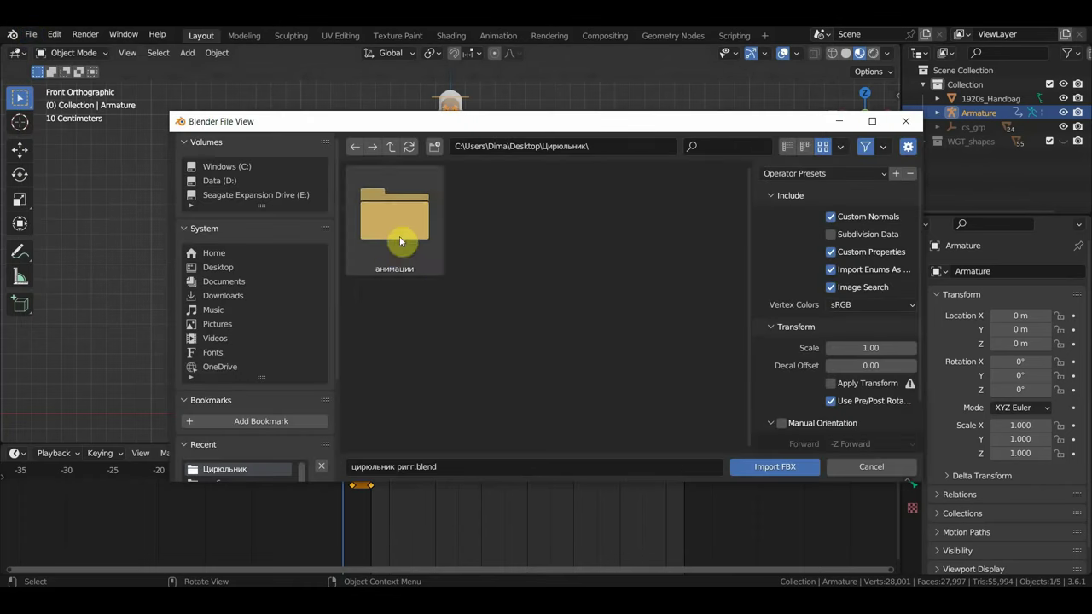
{"action": "double_click", "coordinate": [399, 240]}
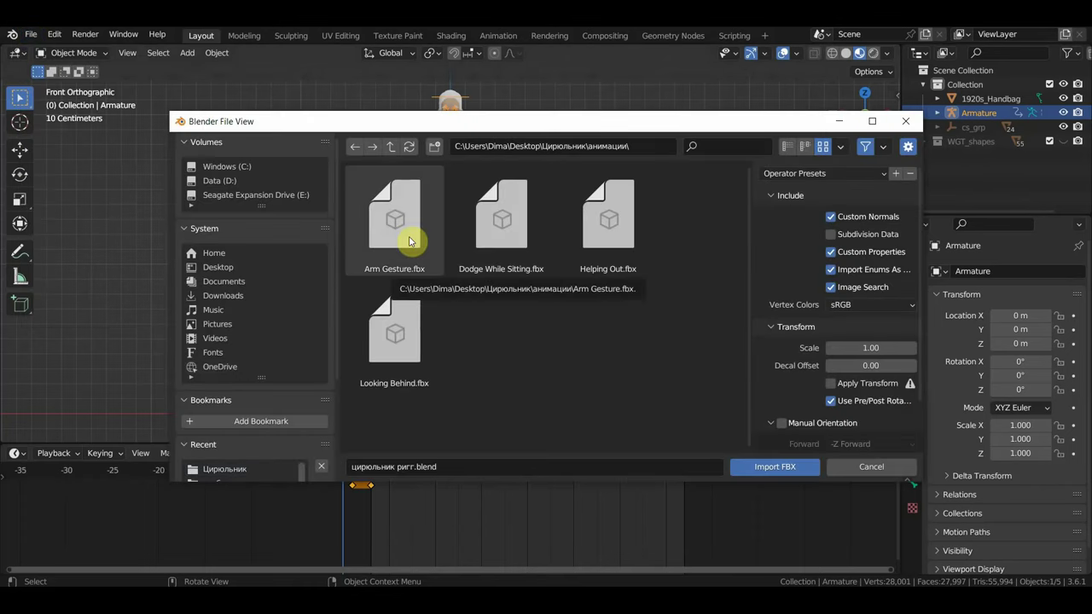
{"action": "double_click", "coordinate": [398, 236]}
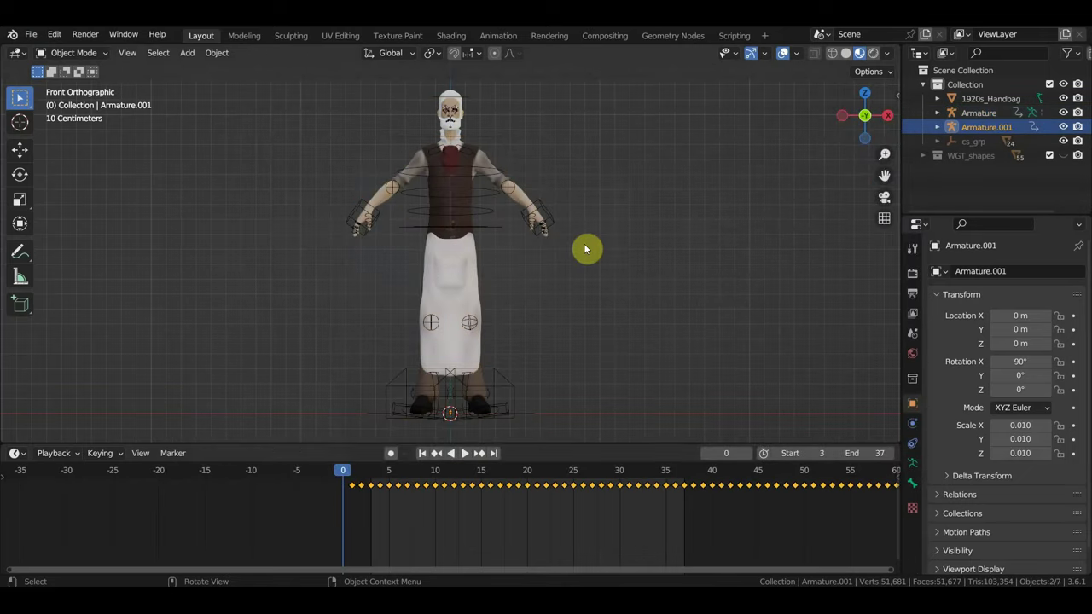
- Scale the tiny imported Armature.001 up in two passes to about 0.99
{"action": "scroll", "coordinate": [549, 323], "scroll_direction": "down", "scroll_amount": 2}
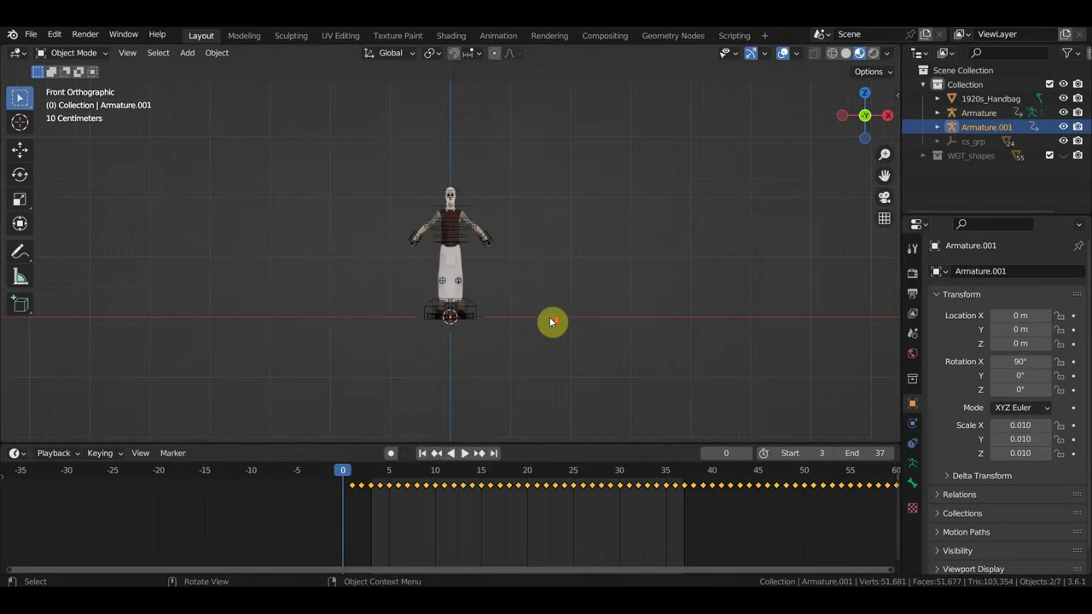
{"action": "scroll", "coordinate": [549, 323], "scroll_direction": "up", "scroll_amount": 2}
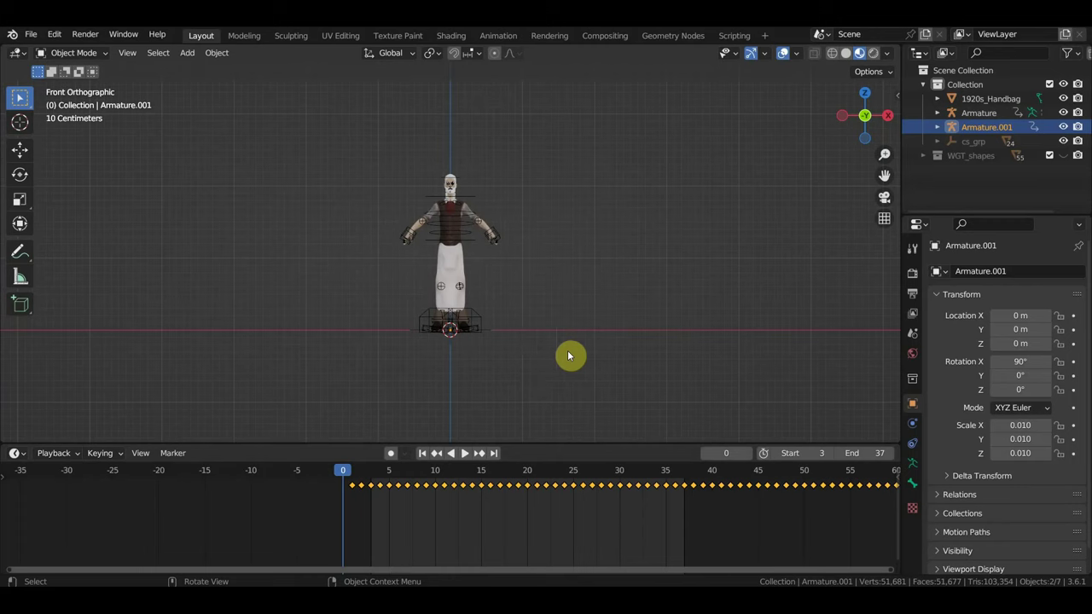
{"action": "key", "text": "s"}
{"action": "left_click", "coordinate": [789, 433]}
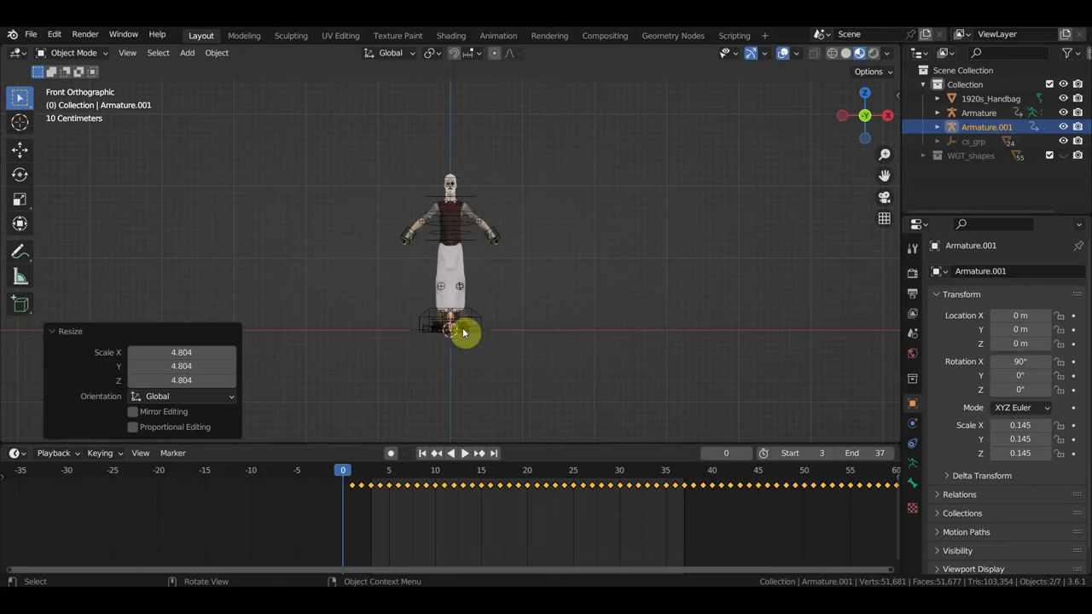
{"action": "key", "text": "s"}
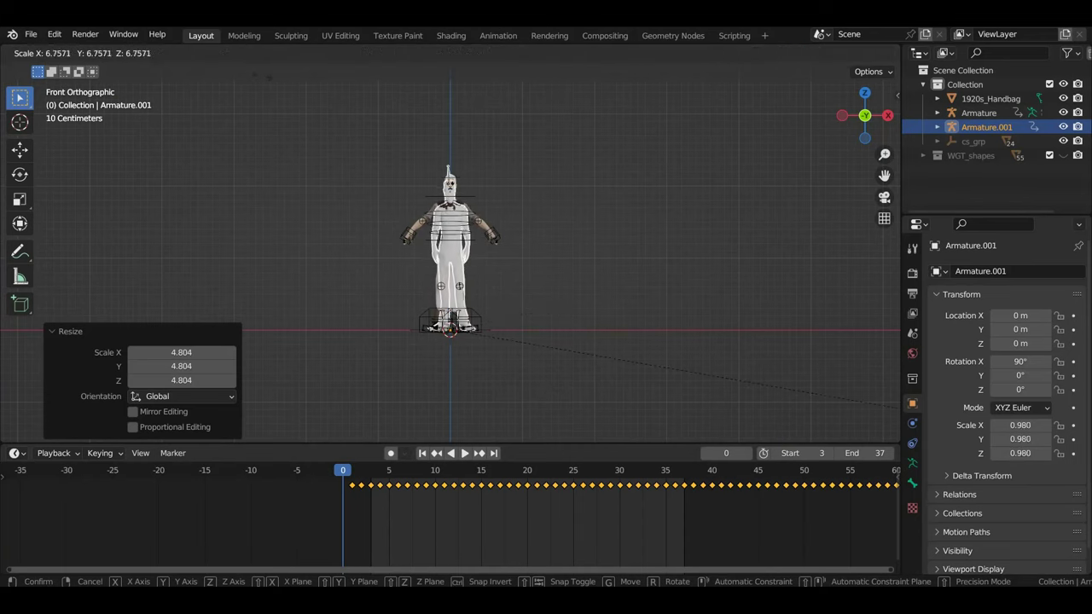
{"action": "left_click", "coordinate": [263, 78]}
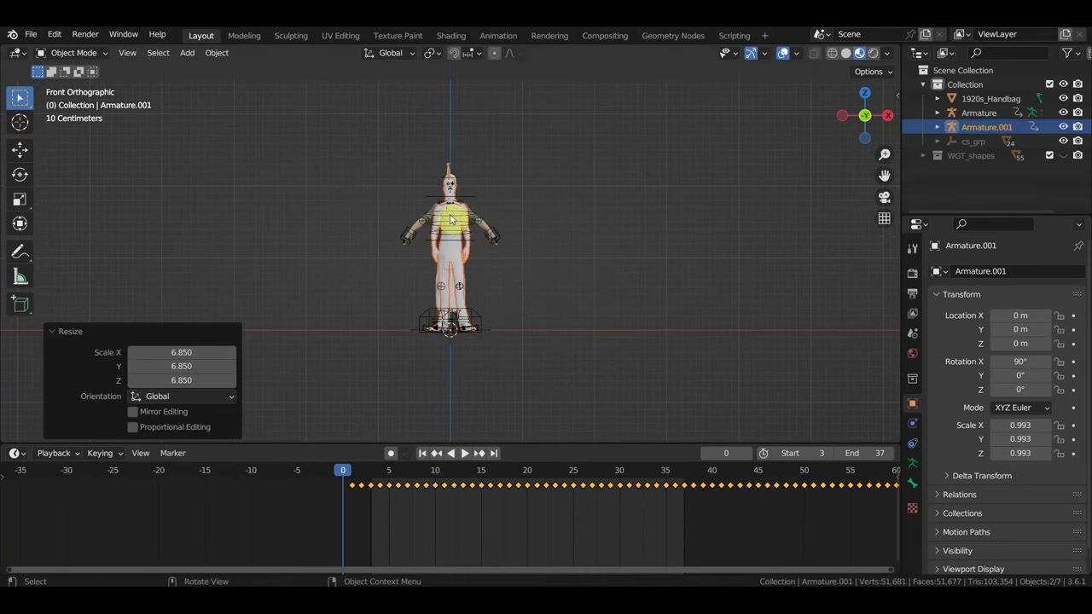
- Move the imported figure right of the character, preview its animation, then delete it
{"action": "key", "text": "g"}
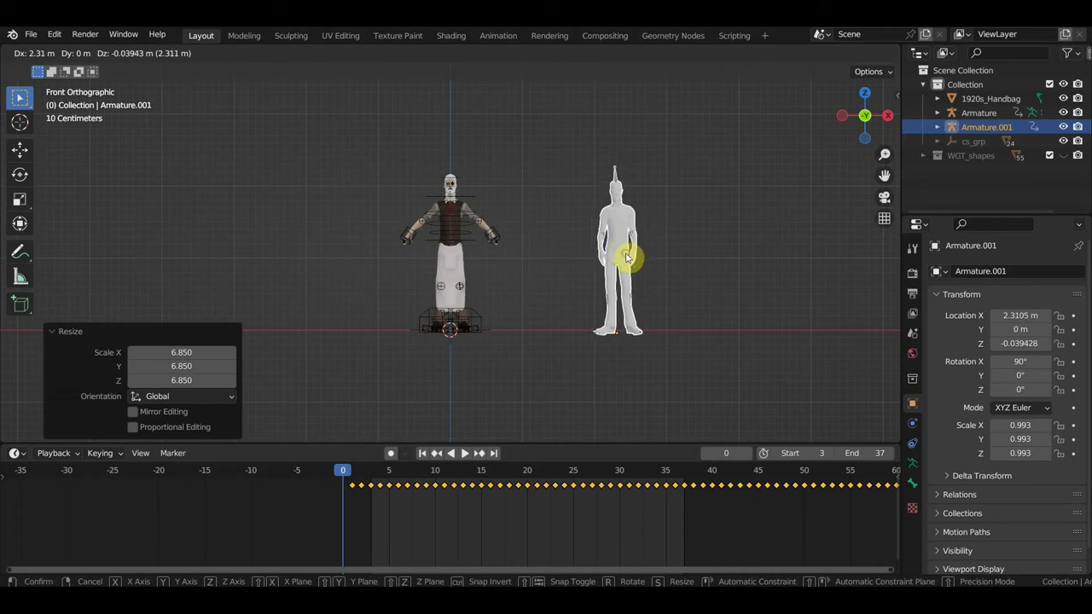
{"action": "left_click", "coordinate": [623, 256]}
{"action": "key", "text": "space"}
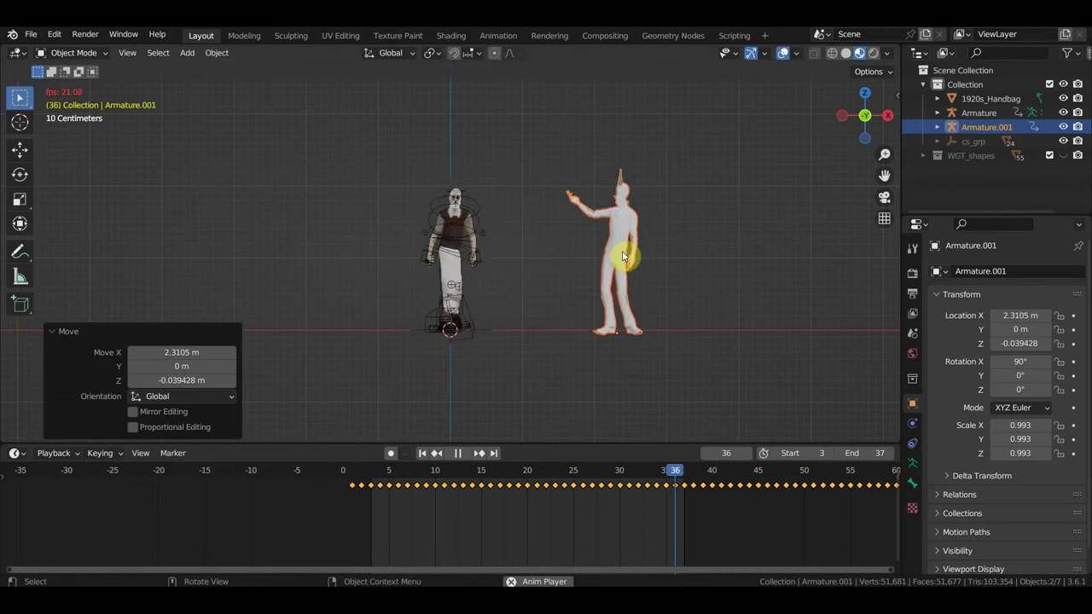
{"action": "key", "text": "space"}
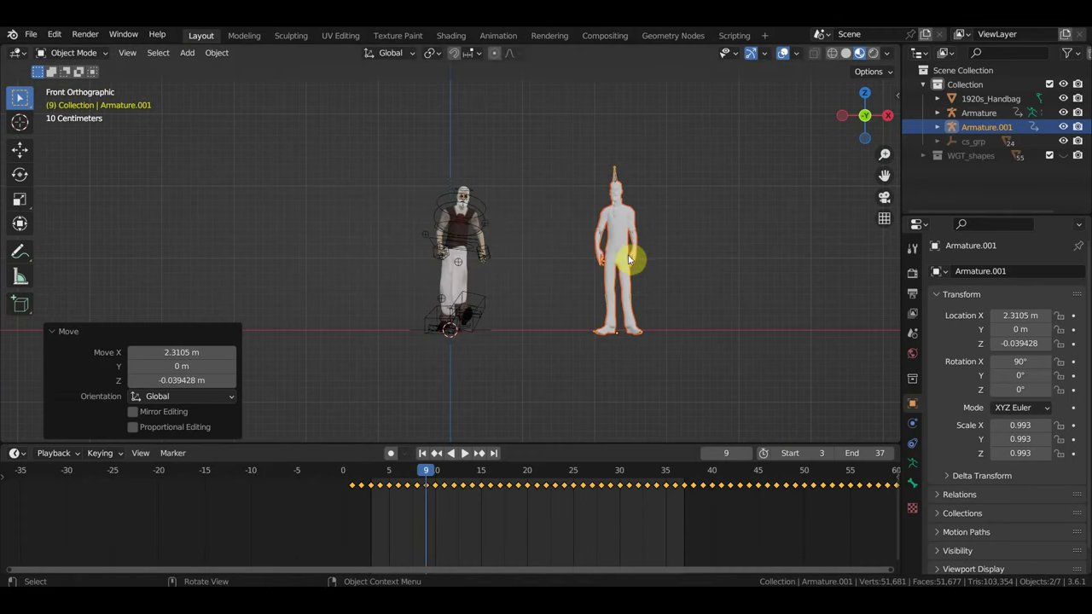
{"action": "key", "text": "Delete"}
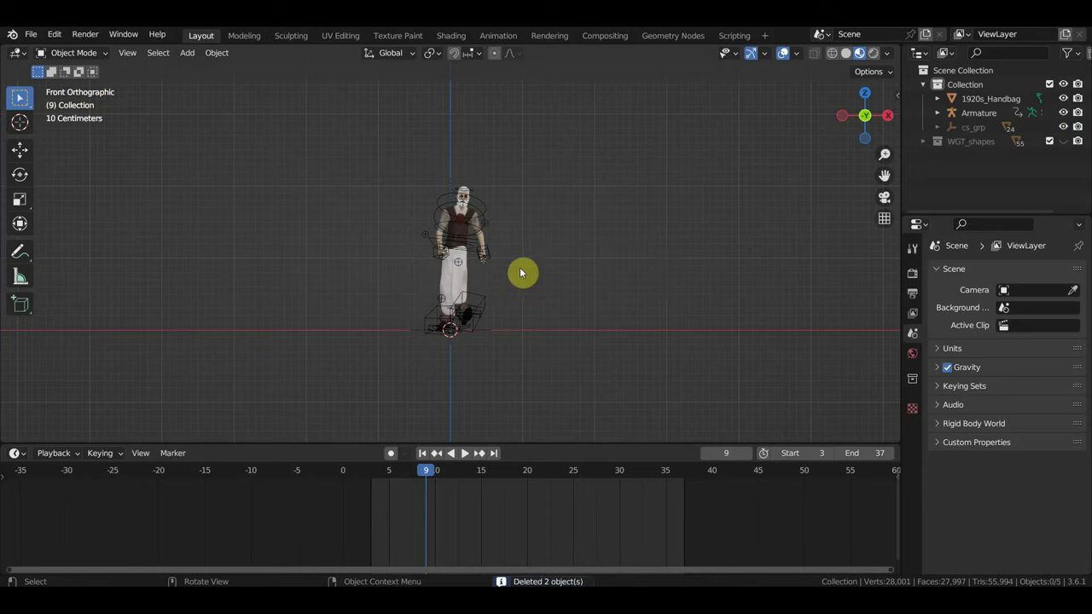
- Re-import the FBX animation and scale its armature up to 1.096
{"action": "left_click", "coordinate": [33, 35]}
{"action": "mouse_move", "coordinate": [55, 225]}
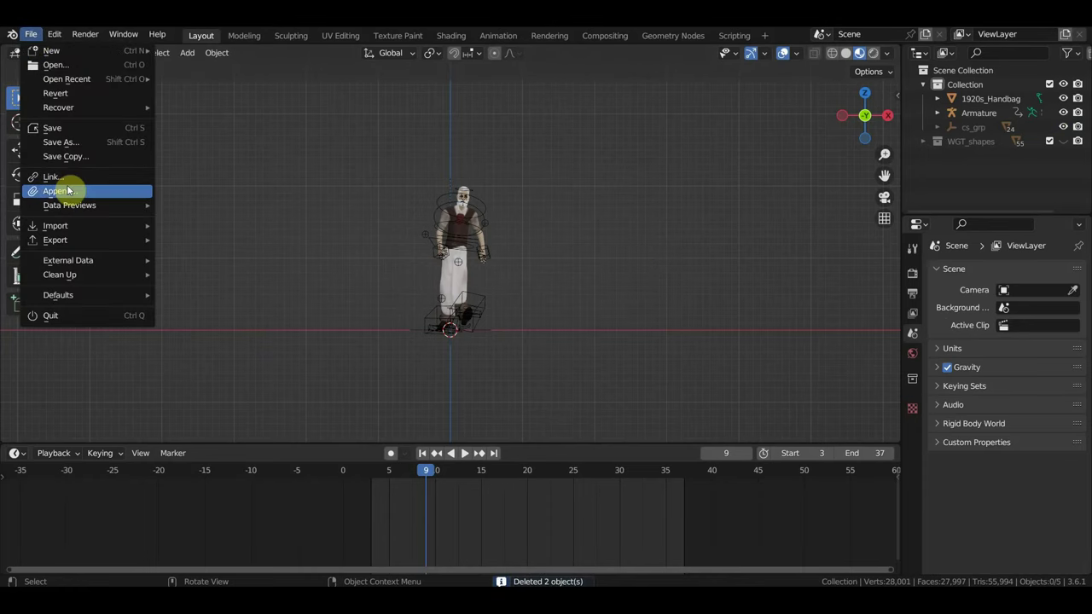
{"action": "left_click", "coordinate": [248, 369]}
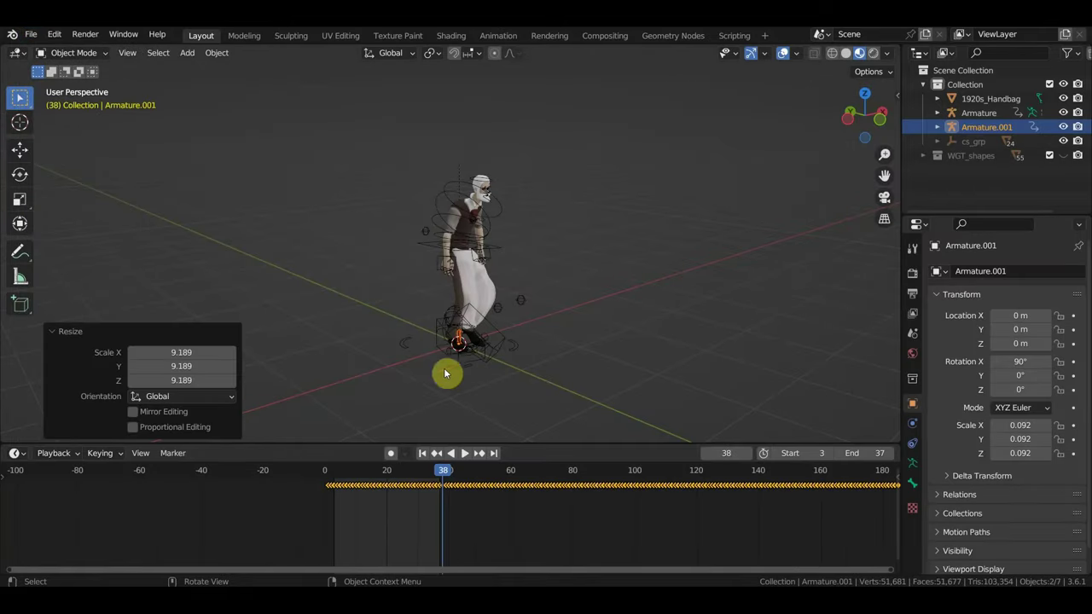
{"action": "key", "text": "s"}
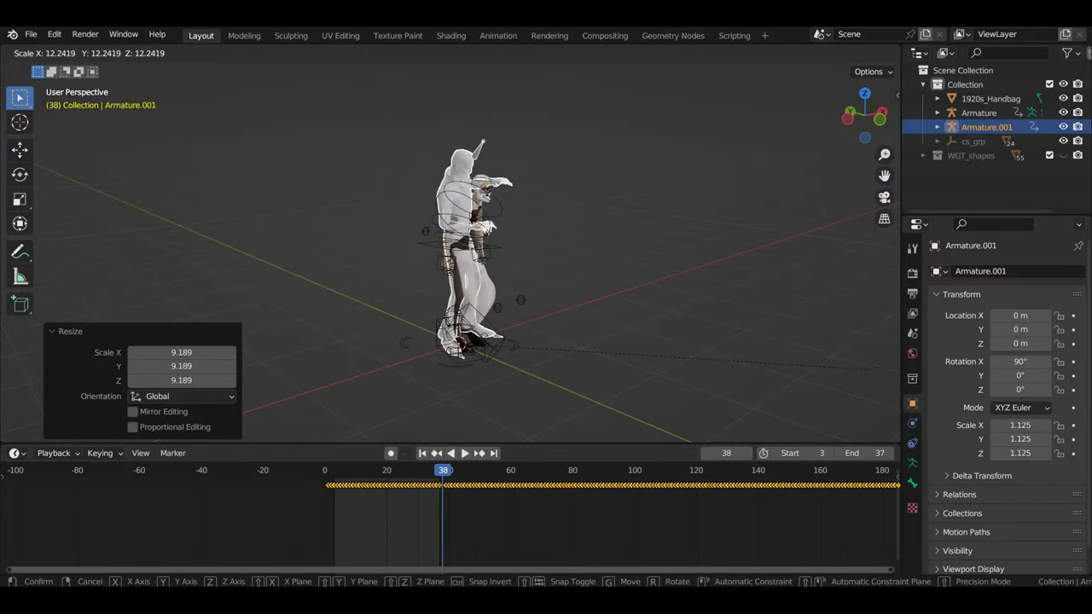
{"action": "left_click", "coordinate": [85, 378]}
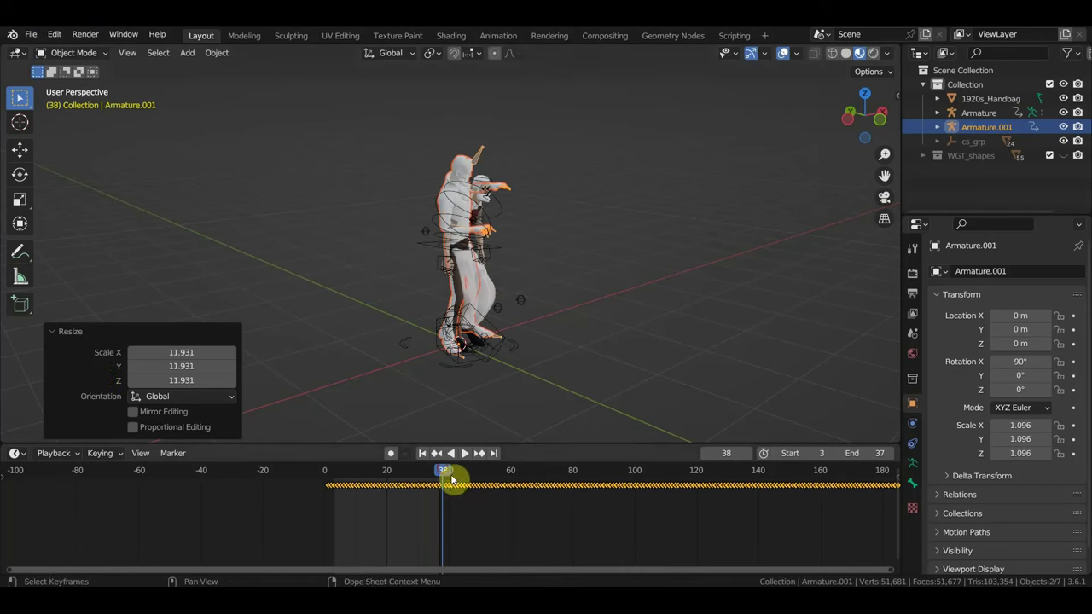
- Scrub the timeline to around frame 177 and view both figures from the right side
{"action": "left_click_drag", "start_coordinate": [451, 480], "coordinate": [877, 487]}
{"action": "scroll", "coordinate": [694, 536], "scroll_direction": "down", "scroll_amount": 3}
{"action": "scroll", "coordinate": [623, 548], "scroll_direction": "down", "scroll_amount": 2}
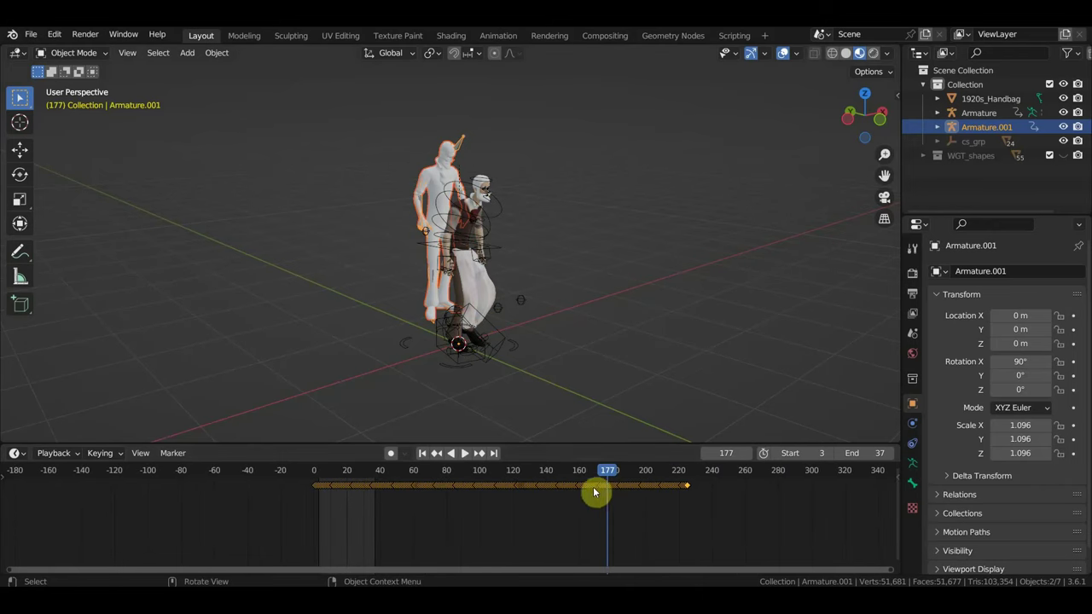
{"action": "key", "text": "KP_3"}
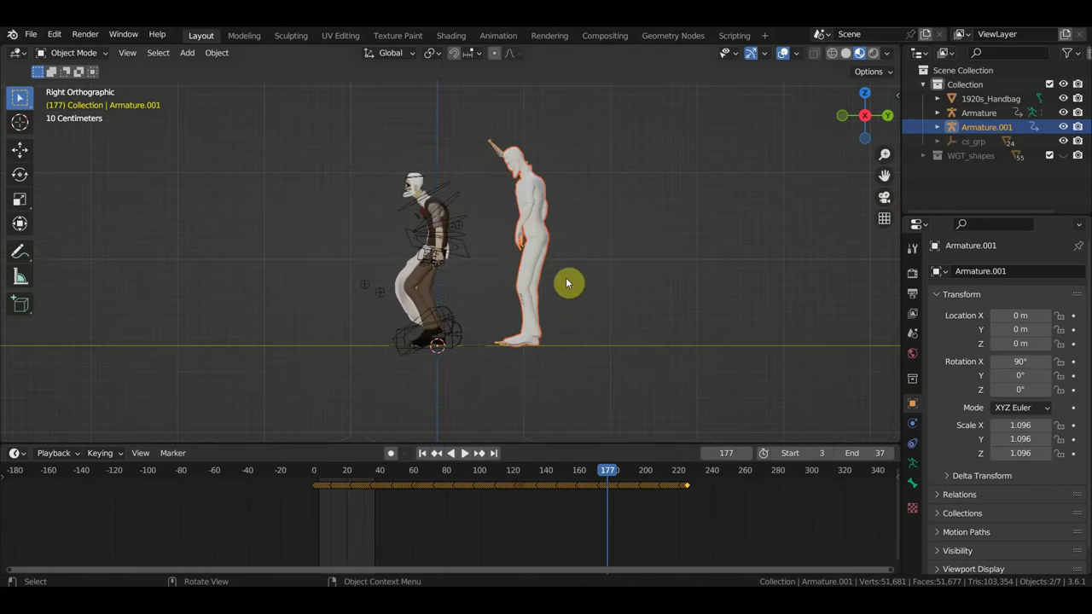
- Check frames 226 and 281, set the End frame to 280, and switch to Solid shading
{"action": "scroll", "coordinate": [565, 283], "scroll_direction": "up", "scroll_amount": 2}
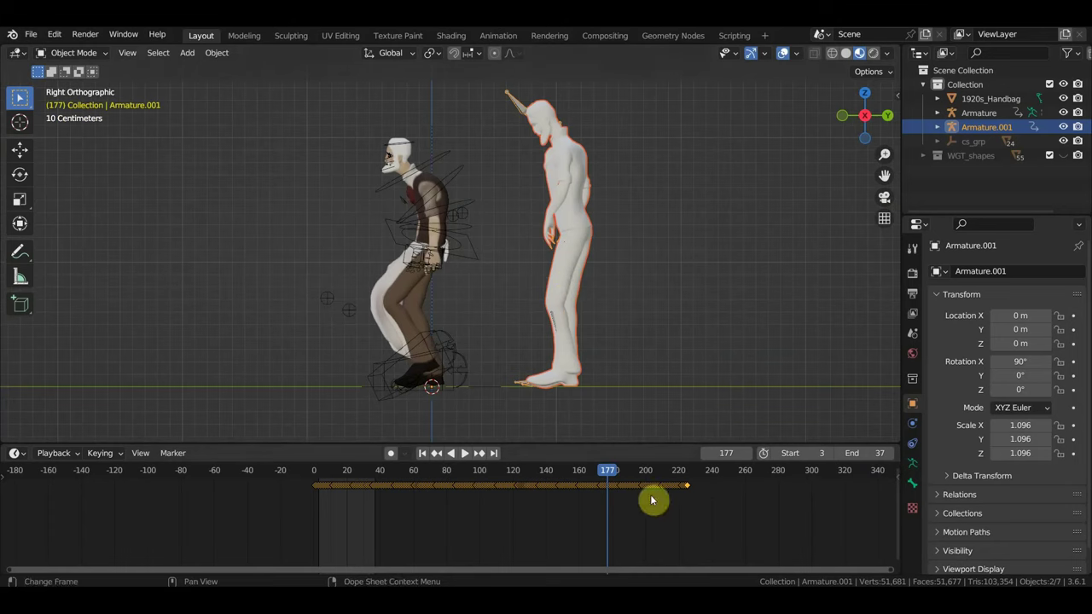
{"action": "left_click", "coordinate": [688, 472]}
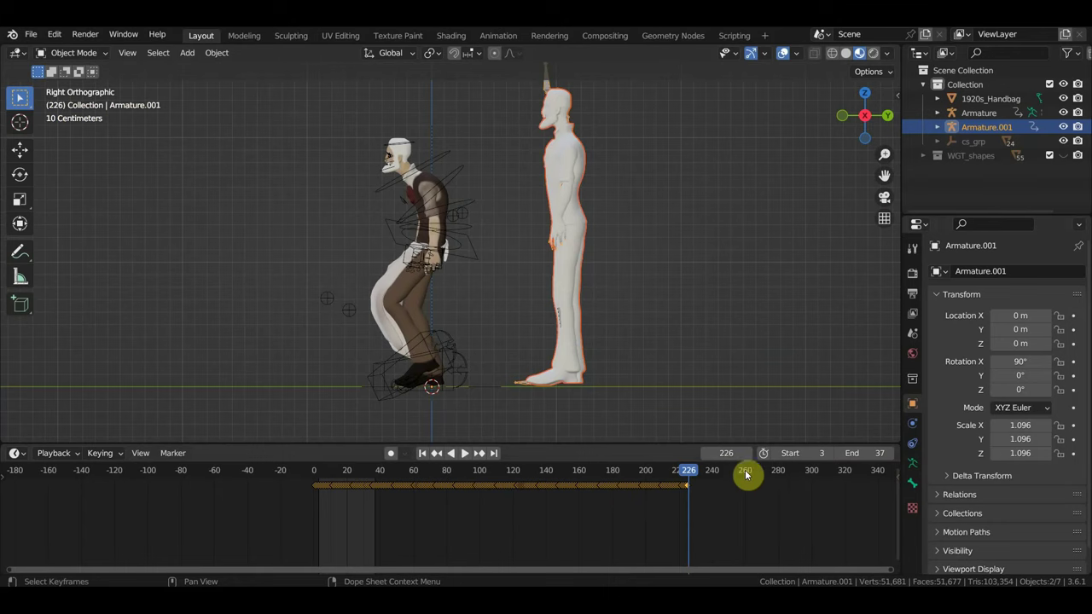
{"action": "left_click", "coordinate": [777, 472]}
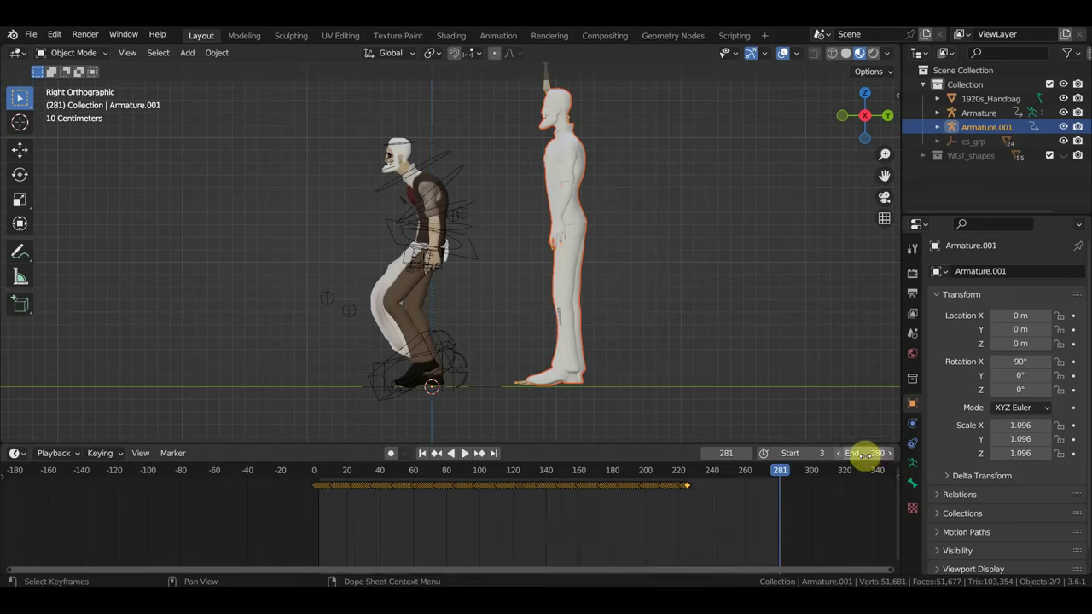
{"action": "scroll", "coordinate": [591, 218], "scroll_direction": "down", "scroll_amount": 1}
{"action": "scroll", "coordinate": [590, 219], "scroll_direction": "down", "scroll_amount": 1}
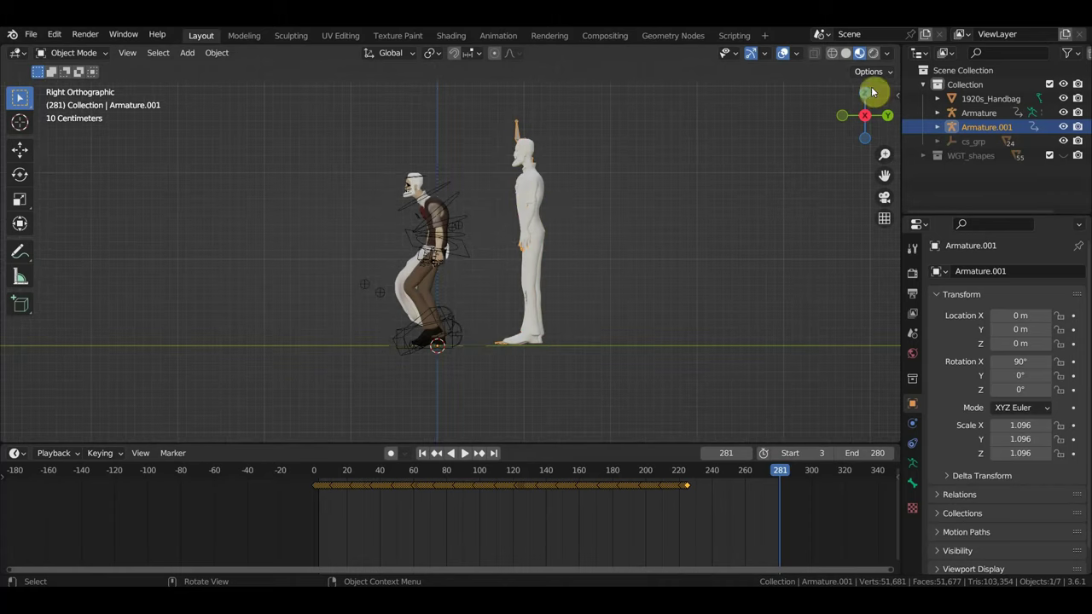
{"action": "left_click", "coordinate": [845, 52]}
{"action": "scroll", "coordinate": [712, 222], "scroll_direction": "up", "scroll_amount": 2}
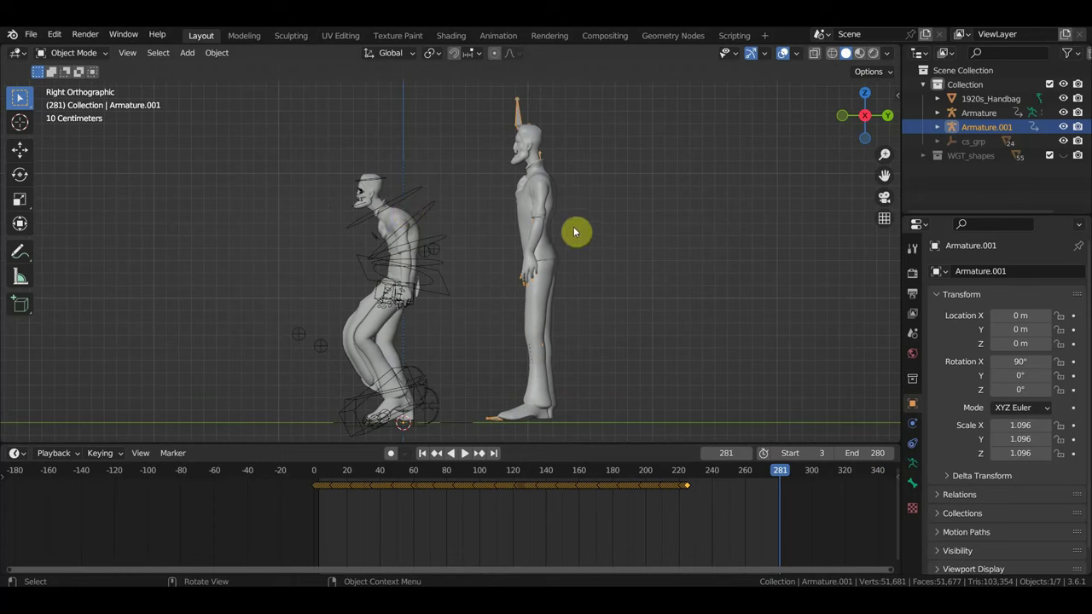
- In the Mixamo sidebar, create a control rig with Apply Animation, IK Arms and IK Legs
{"action": "key", "text": "n"}
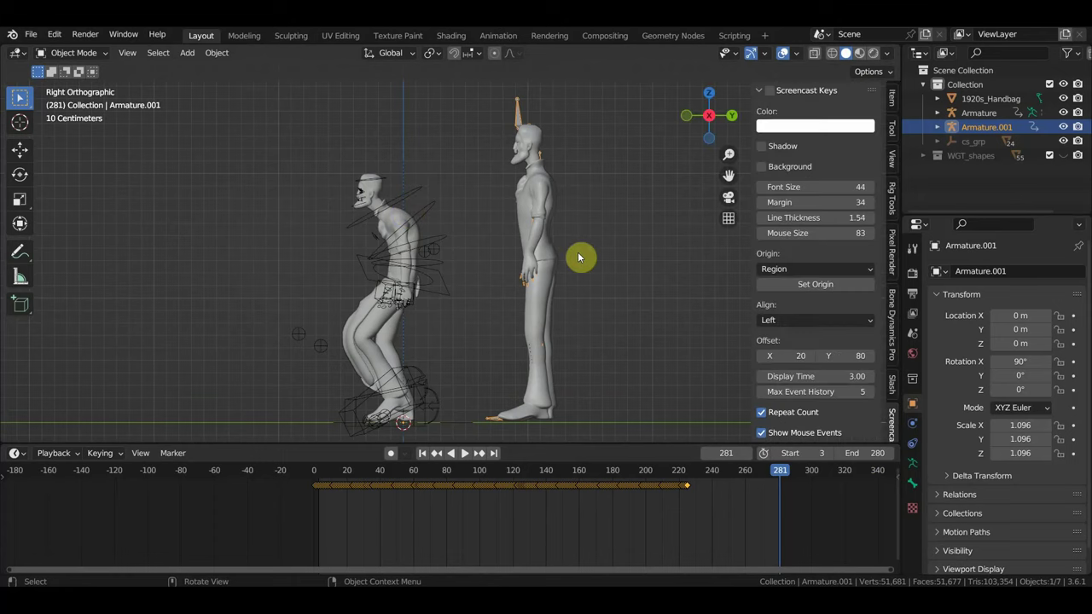
{"action": "scroll", "coordinate": [879, 410], "scroll_direction": "down", "scroll_amount": 3}
{"action": "scroll", "coordinate": [878, 410], "scroll_direction": "down", "scroll_amount": 3}
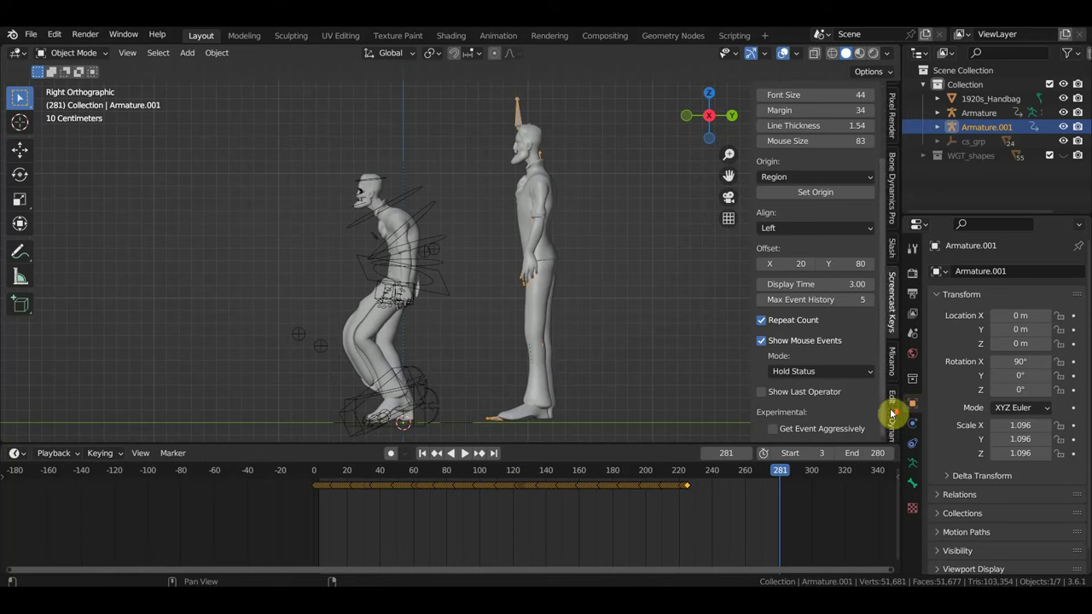
{"action": "scroll", "coordinate": [892, 414], "scroll_direction": "down", "scroll_amount": 3}
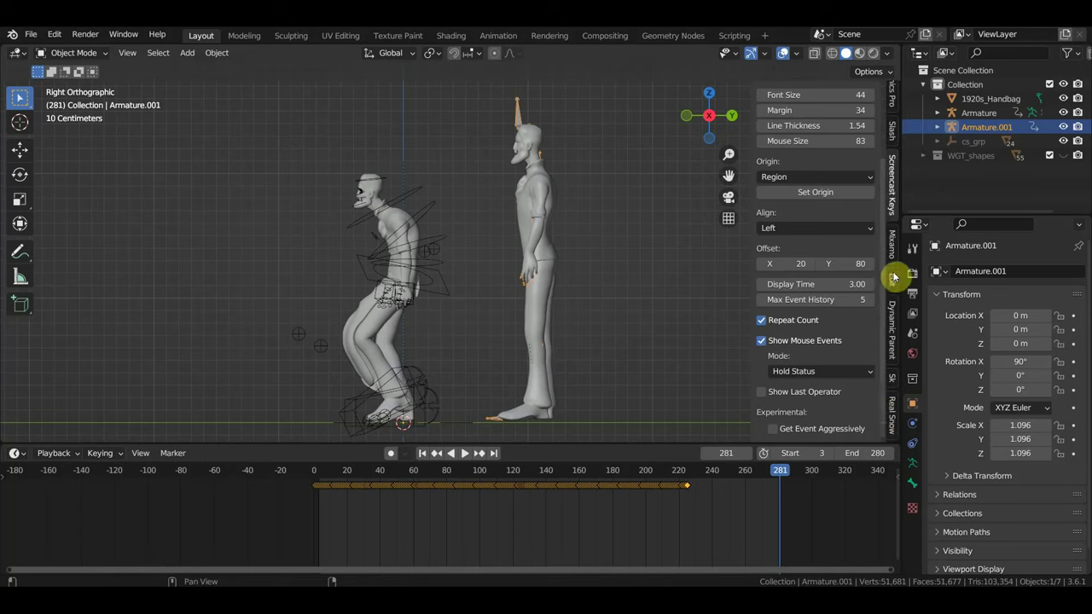
{"action": "left_click", "coordinate": [892, 244]}
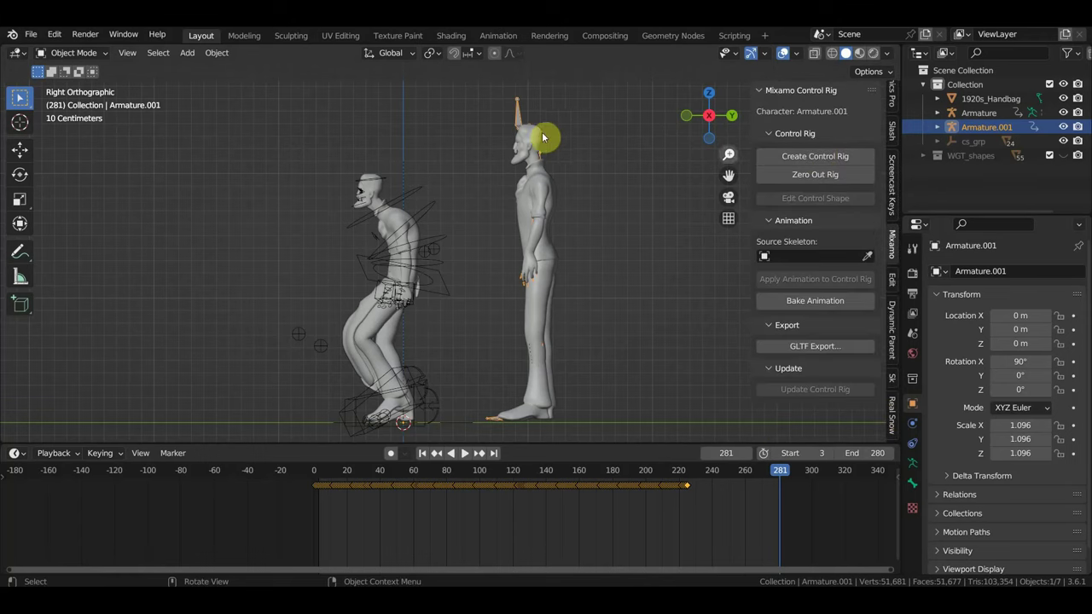
{"action": "left_click", "coordinate": [823, 159]}
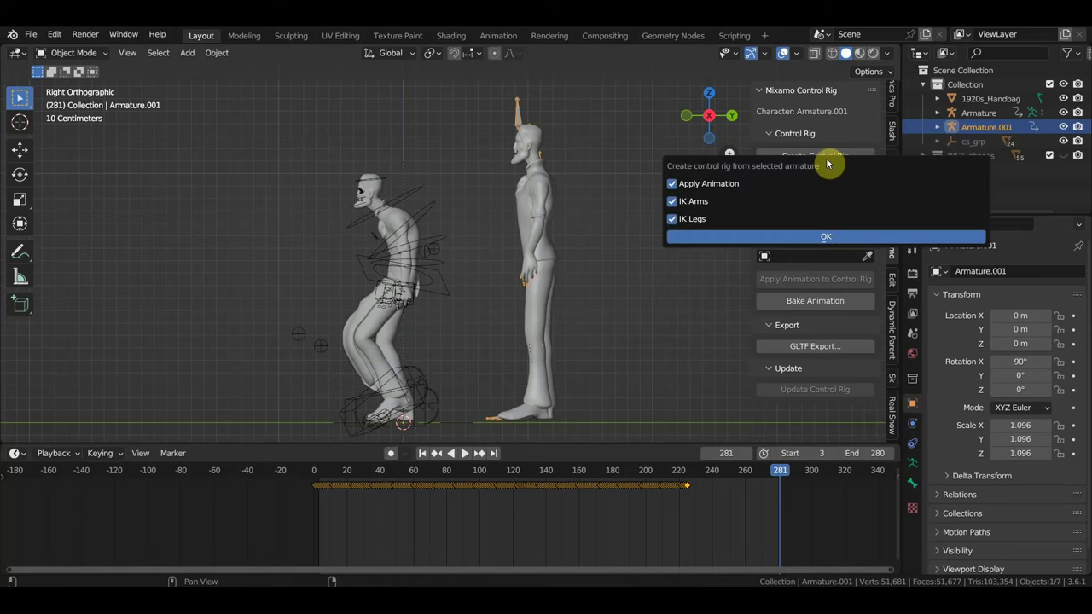
{"action": "left_click", "coordinate": [807, 238]}
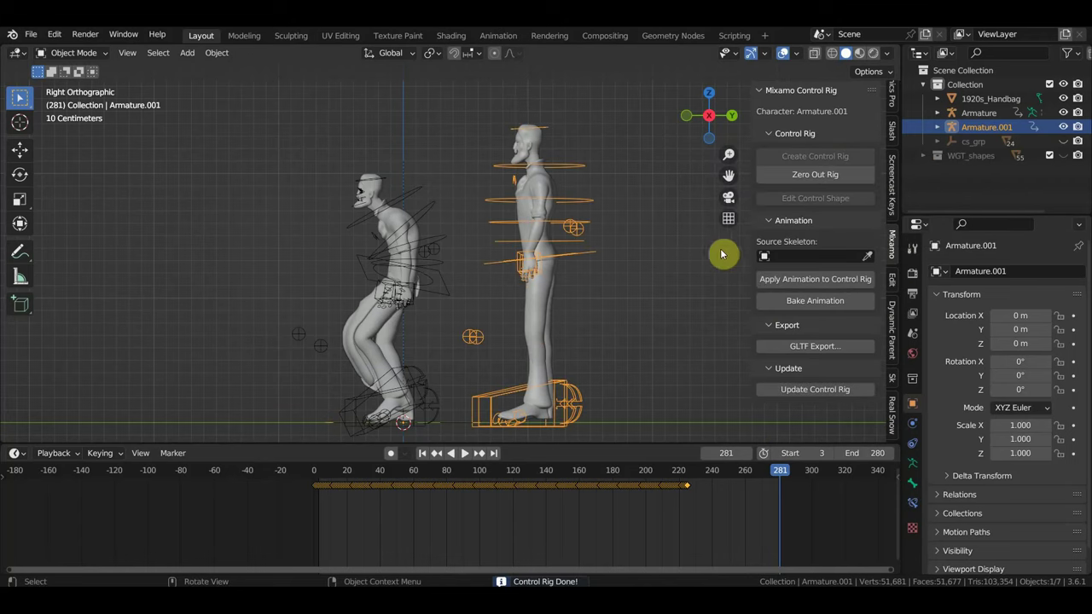
- Add the seated character's armature to the selection and bring up the Ctrl+L link menu
{"action": "left_click", "coordinate": [405, 192], "text": "shift"}
{"action": "left_click", "coordinate": [576, 167], "text": "shift"}
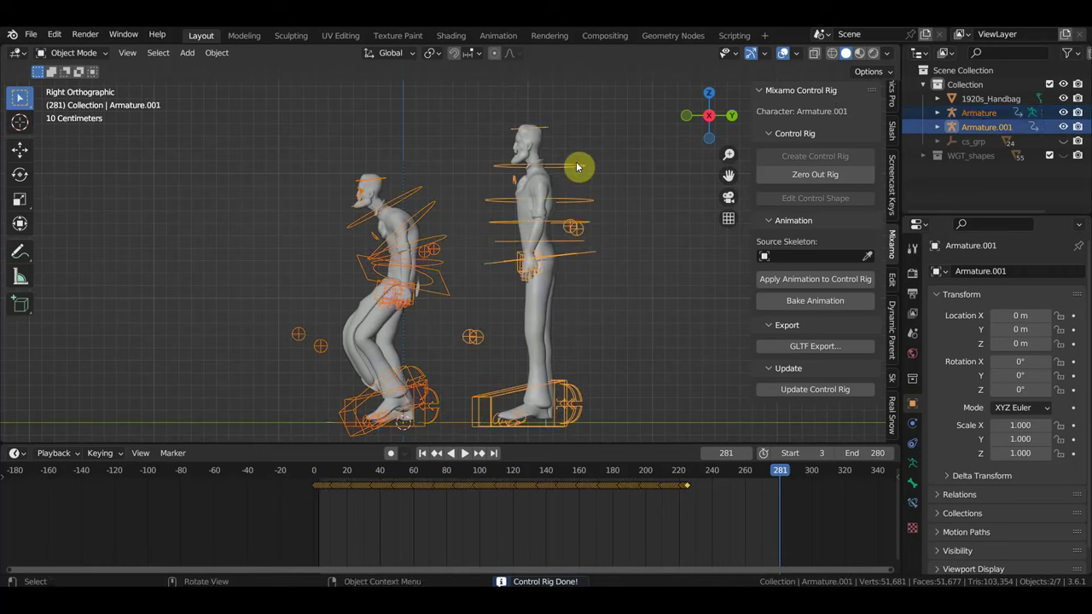
{"action": "key", "text": "ctrl+l"}
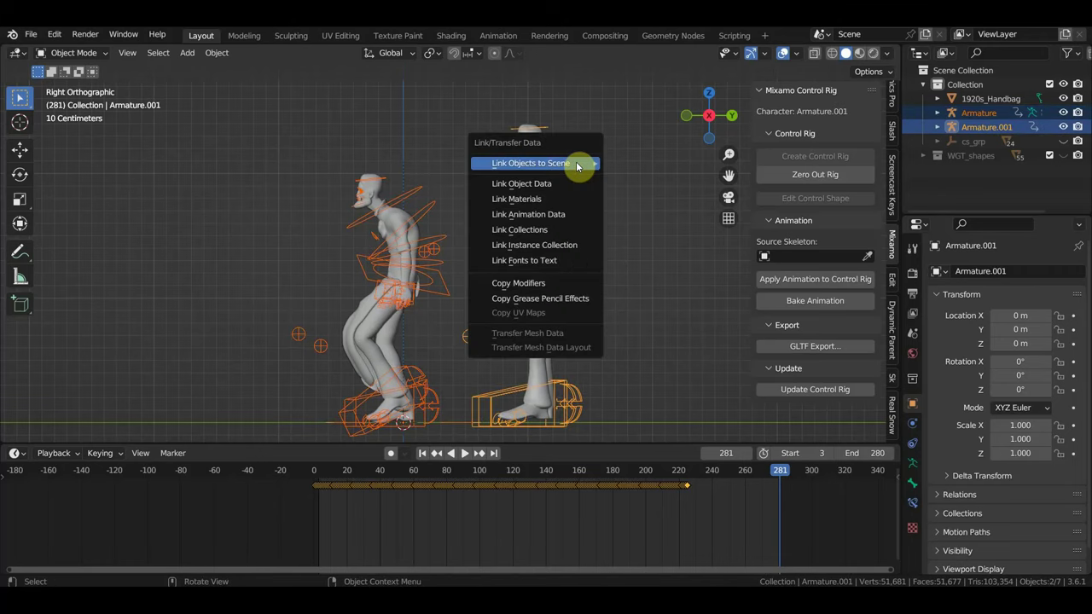
- Link the control rig's animation data to the other armature, then select the upper armature
{"action": "left_click", "coordinate": [563, 216]}
{"action": "scroll", "coordinate": [569, 223], "scroll_direction": "down", "scroll_amount": 4}
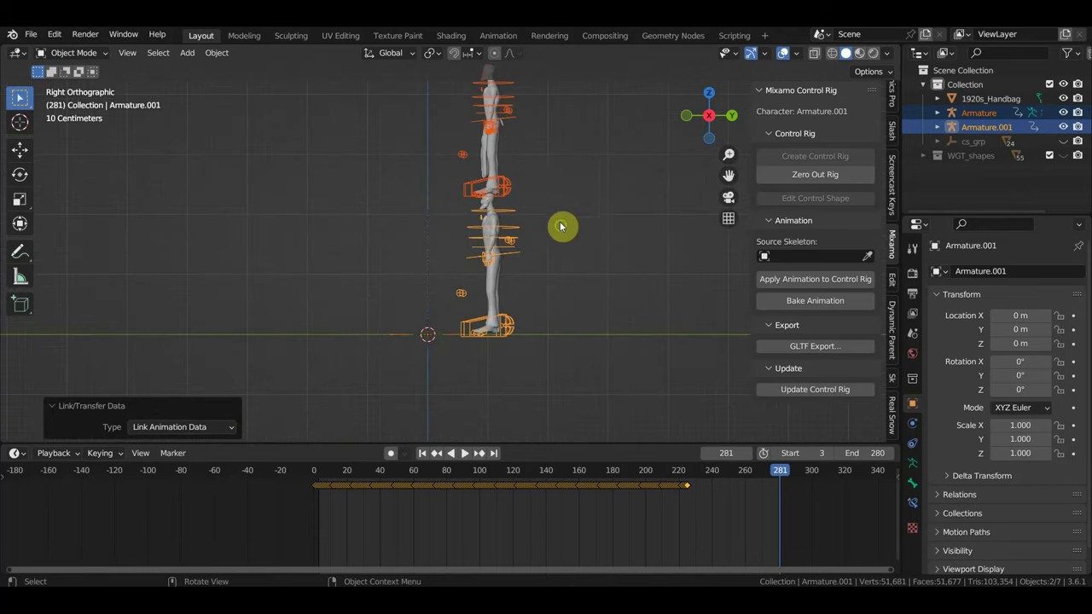
{"action": "mouse_move", "coordinate": [560, 226]}
{"action": "middle_mouse_down"}
{"action": "mouse_move", "coordinate": [637, 243]}
{"action": "mouse_move", "coordinate": [701, 239]}
{"action": "mouse_move", "coordinate": [619, 239]}
{"action": "middle_mouse_up"}
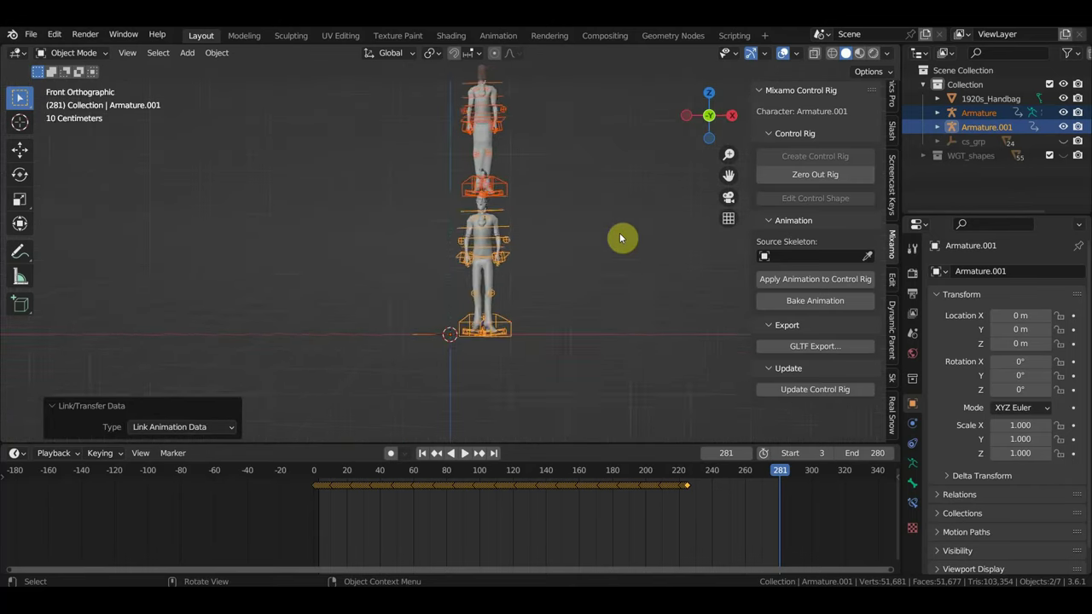
{"action": "scroll", "coordinate": [597, 222], "scroll_direction": "down", "scroll_amount": 2}
{"action": "scroll", "coordinate": [577, 231], "scroll_direction": "down", "scroll_amount": 1}
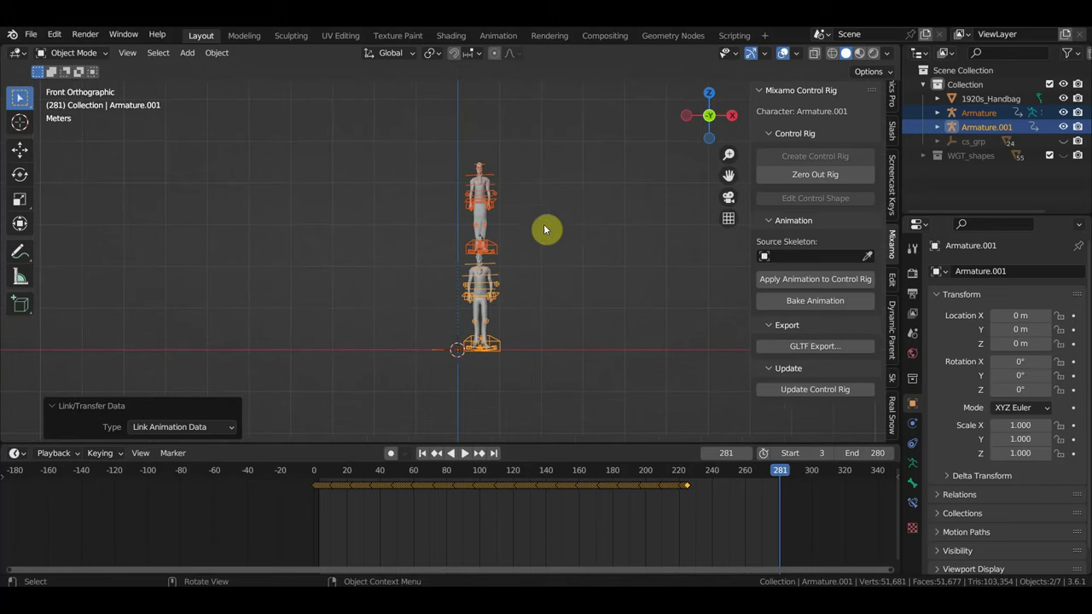
{"action": "left_click", "coordinate": [503, 179]}
{"action": "scroll", "coordinate": [519, 196], "scroll_direction": "up", "scroll_amount": 1}
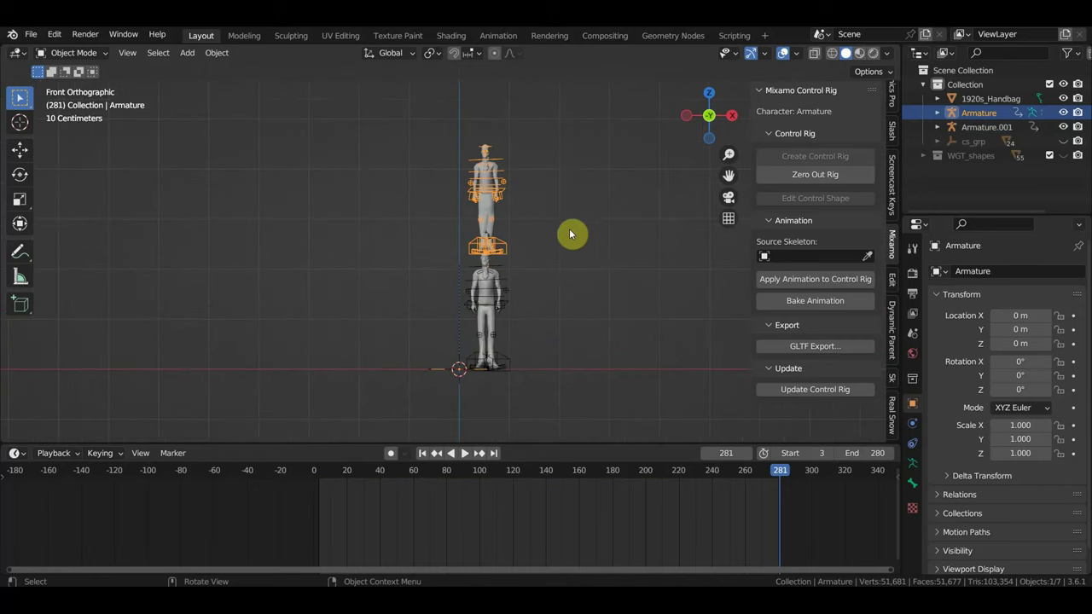
- Move the upper armature down to Z -2.3278 m
{"action": "left_click", "coordinate": [20, 149]}
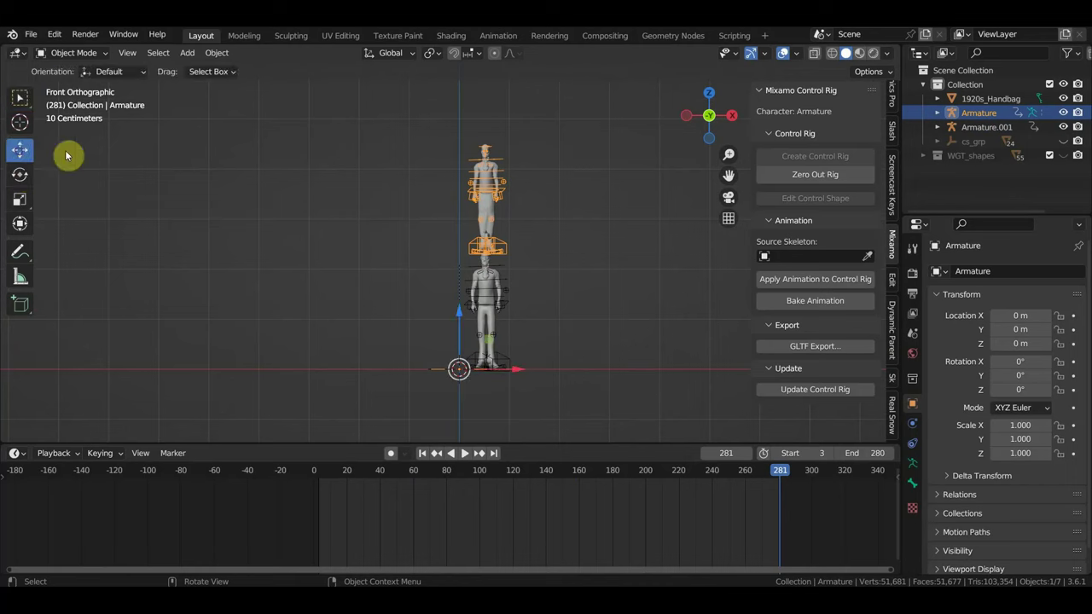
{"action": "mouse_move", "coordinate": [514, 370]}
{"action": "left_mouse_down"}
{"action": "mouse_move", "coordinate": [521, 375]}
{"action": "mouse_move", "coordinate": [482, 371]}
{"action": "left_mouse_up"}
{"action": "left_click_drag", "start_coordinate": [432, 334], "coordinate": [463, 426]}
{"action": "scroll", "coordinate": [563, 371], "scroll_direction": "up", "scroll_amount": 5}
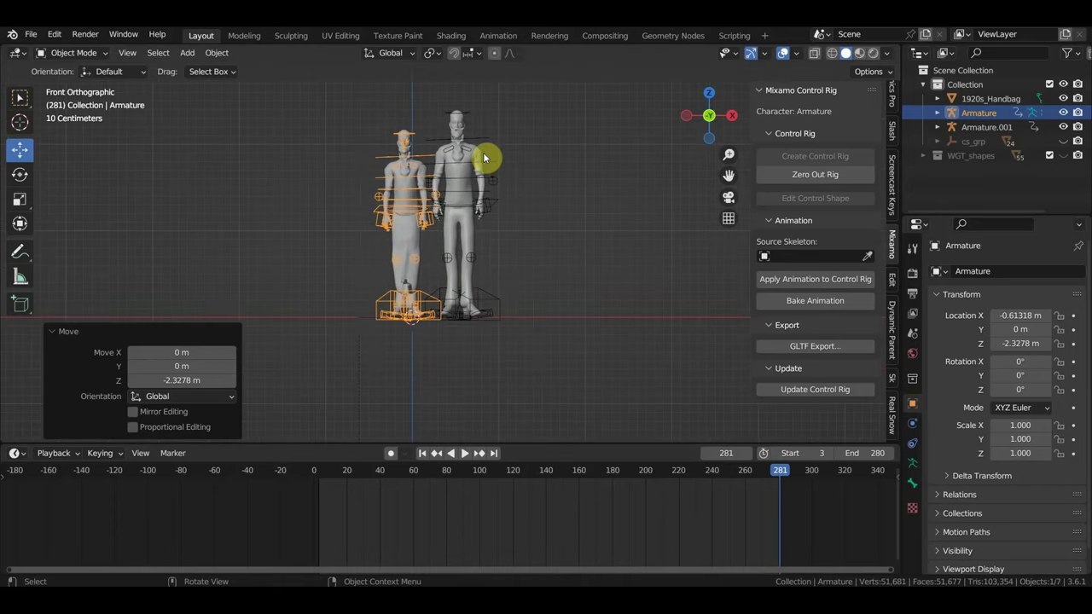
- Move Armature.001 1.5443 m right and box-select it with its mesh
{"action": "left_click", "coordinate": [486, 141]}
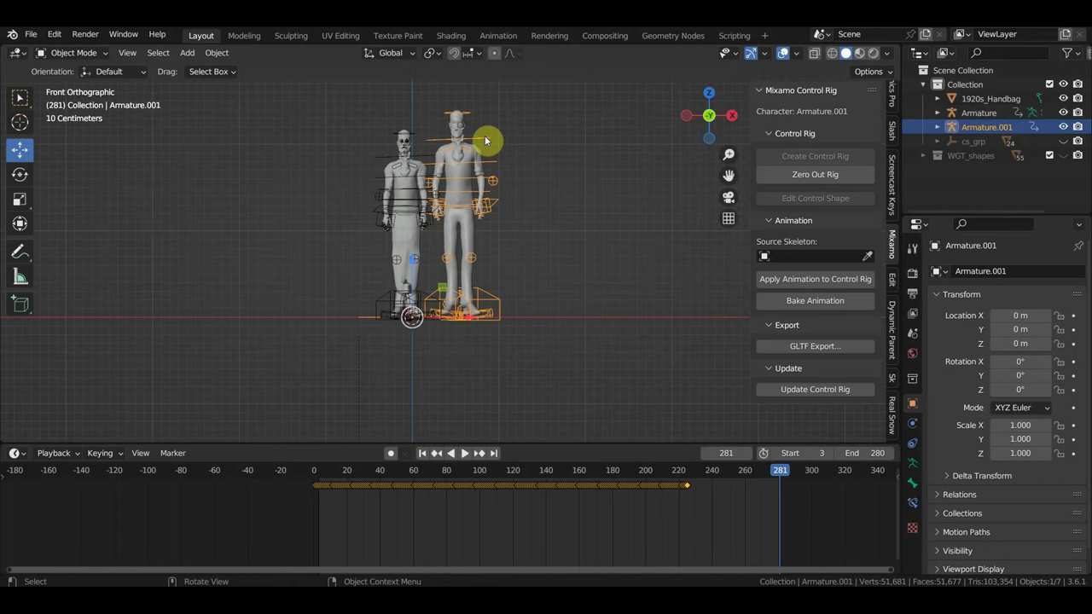
{"action": "left_click_drag", "start_coordinate": [484, 140], "coordinate": [618, 139]}
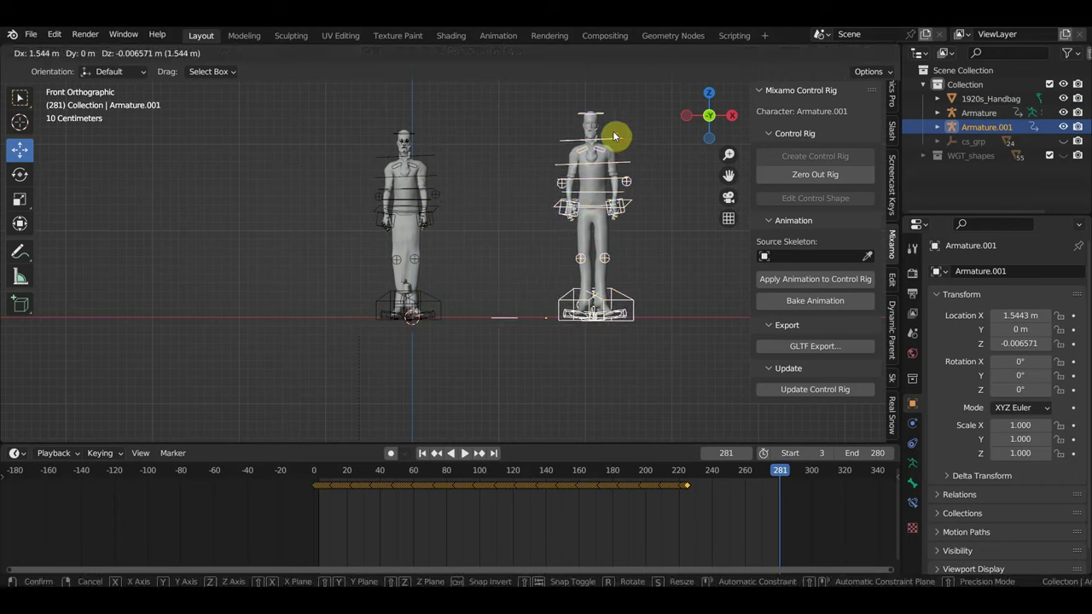
{"action": "left_click_drag", "start_coordinate": [659, 359], "coordinate": [531, 103]}
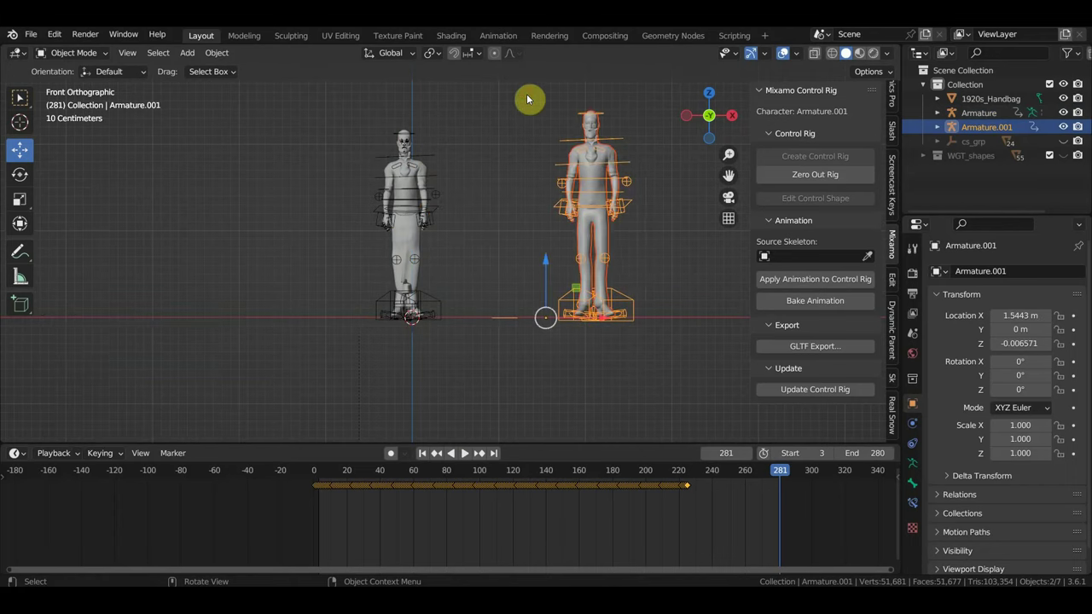
- Delete Armature.001 and its mesh, inspect the remaining figure, and select its armature
{"action": "key", "text": "Delete"}
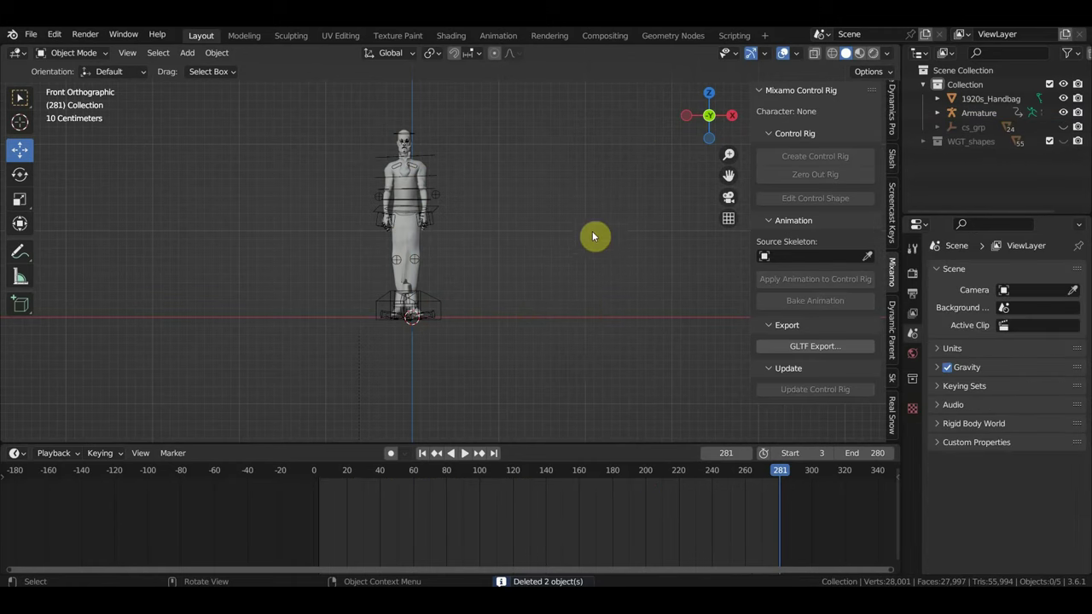
{"action": "scroll", "coordinate": [486, 239], "scroll_direction": "up", "scroll_amount": 2}
{"action": "middle_click_drag", "start_coordinate": [499, 243], "coordinate": [555, 314], "text": "shift"}
{"action": "scroll", "coordinate": [594, 239], "scroll_direction": "up", "scroll_amount": 2}
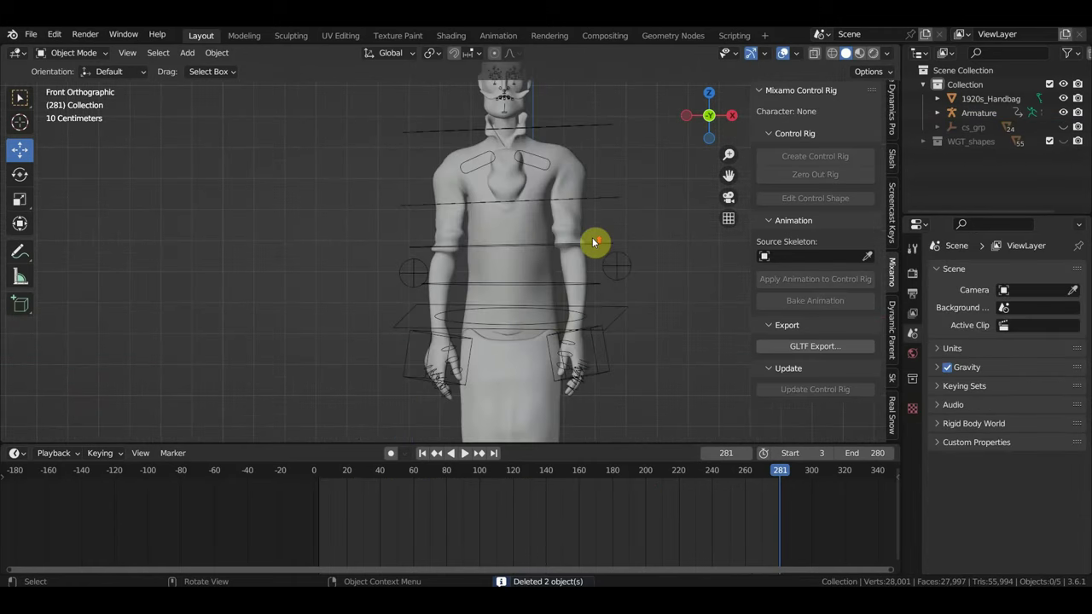
{"action": "scroll", "coordinate": [497, 368], "scroll_direction": "up", "scroll_amount": 2}
{"action": "scroll", "coordinate": [504, 405], "scroll_direction": "up", "scroll_amount": 1}
{"action": "scroll", "coordinate": [444, 328], "scroll_direction": "up", "scroll_amount": 2}
{"action": "scroll", "coordinate": [441, 324], "scroll_direction": "up", "scroll_amount": 2}
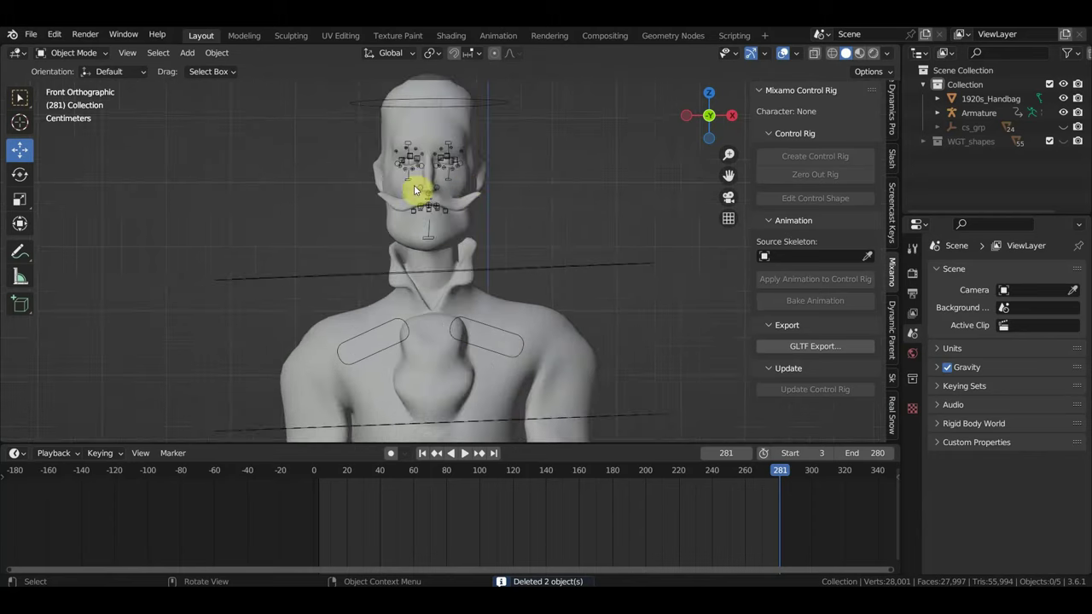
{"action": "scroll", "coordinate": [444, 193], "scroll_direction": "down", "scroll_amount": 4}
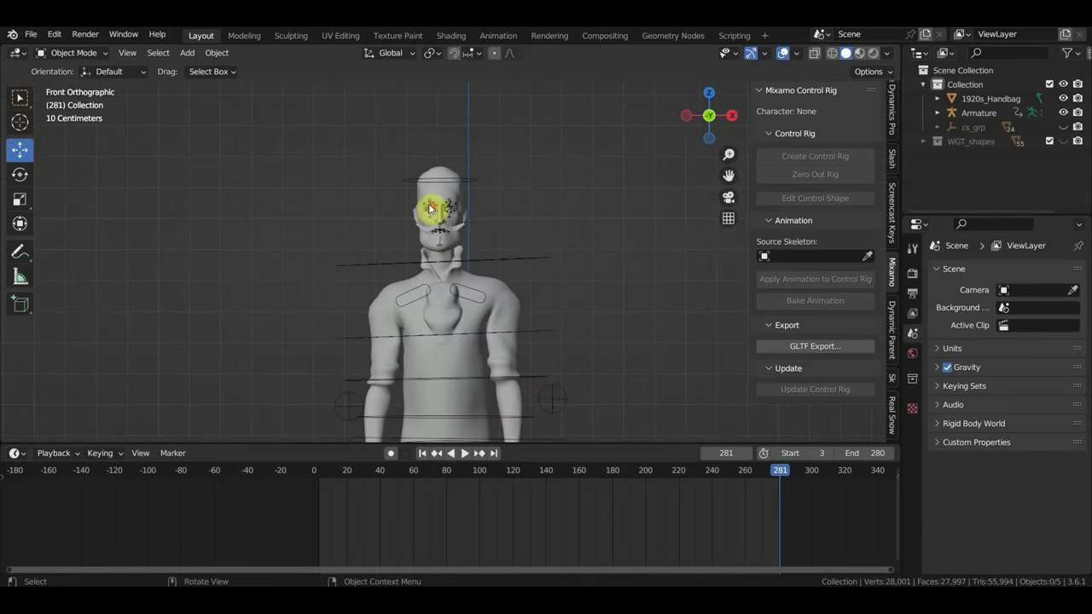
{"action": "scroll", "coordinate": [470, 236], "scroll_direction": "down", "scroll_amount": 2}
{"action": "scroll", "coordinate": [503, 265], "scroll_direction": "down", "scroll_amount": 1}
{"action": "scroll", "coordinate": [521, 273], "scroll_direction": "down", "scroll_amount": 2}
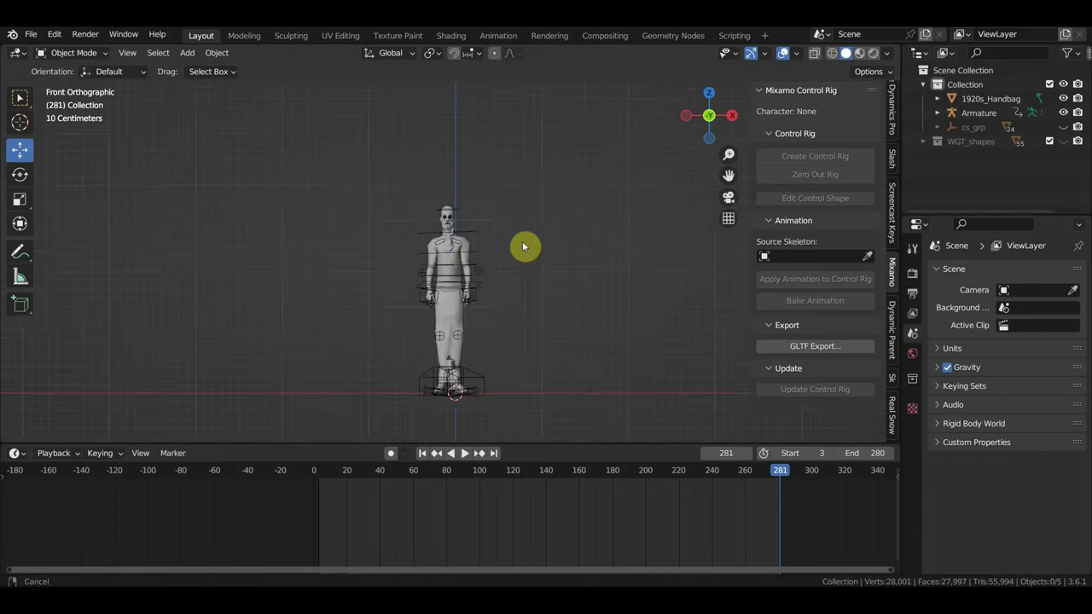
{"action": "scroll", "coordinate": [490, 217], "scroll_direction": "down", "scroll_amount": 1}
{"action": "left_click", "coordinate": [465, 193]}
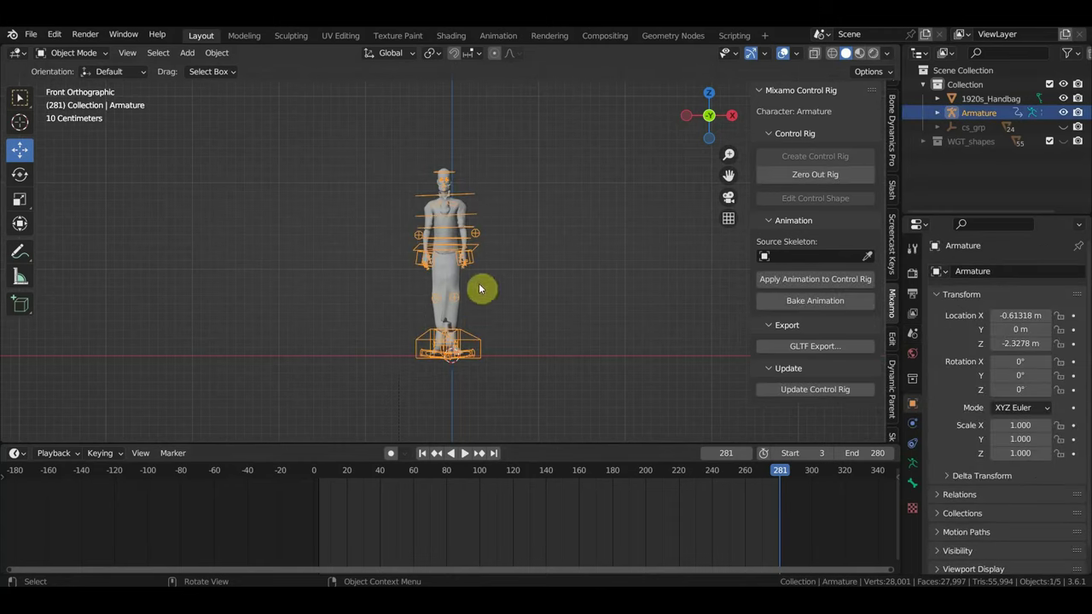
- Switch the armature to Pose Mode, select all bones, and hide the sidebar
{"action": "left_click", "coordinate": [74, 53]}
{"action": "left_click", "coordinate": [78, 99]}
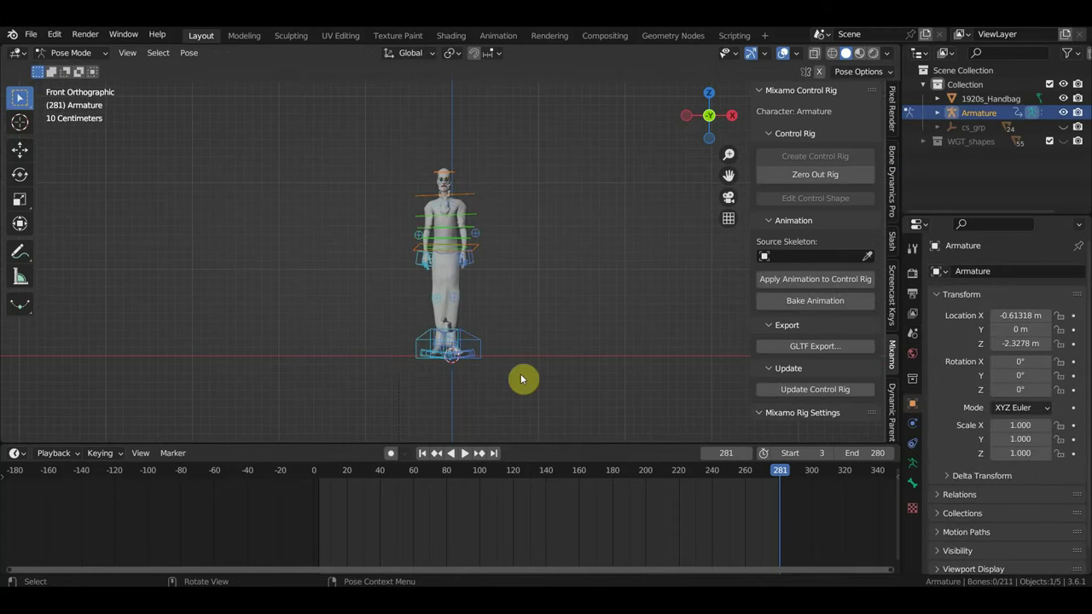
{"action": "key", "text": "a"}
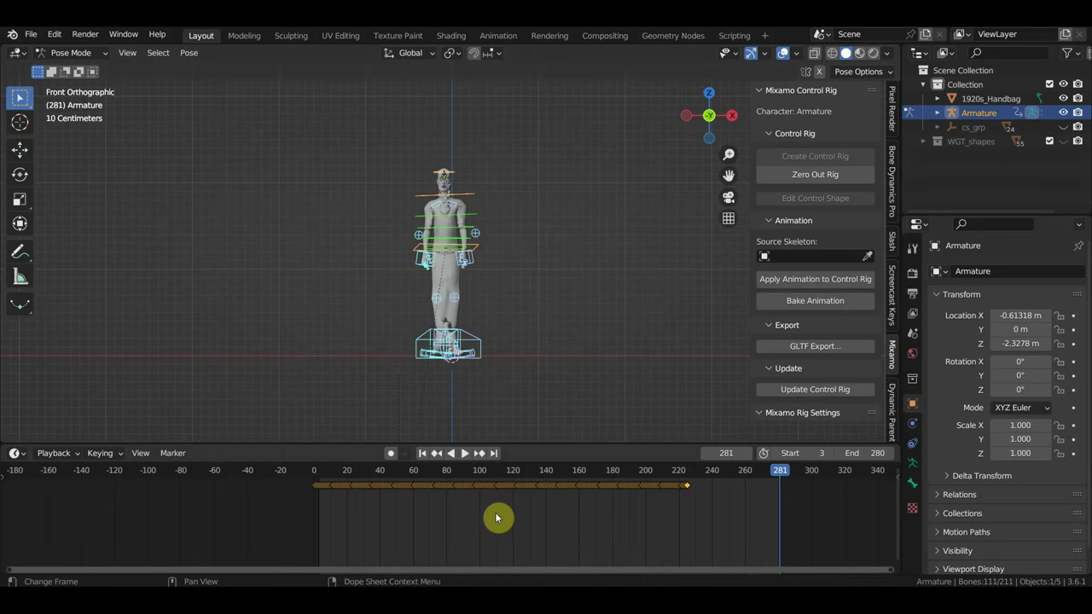
{"action": "key", "text": "n"}
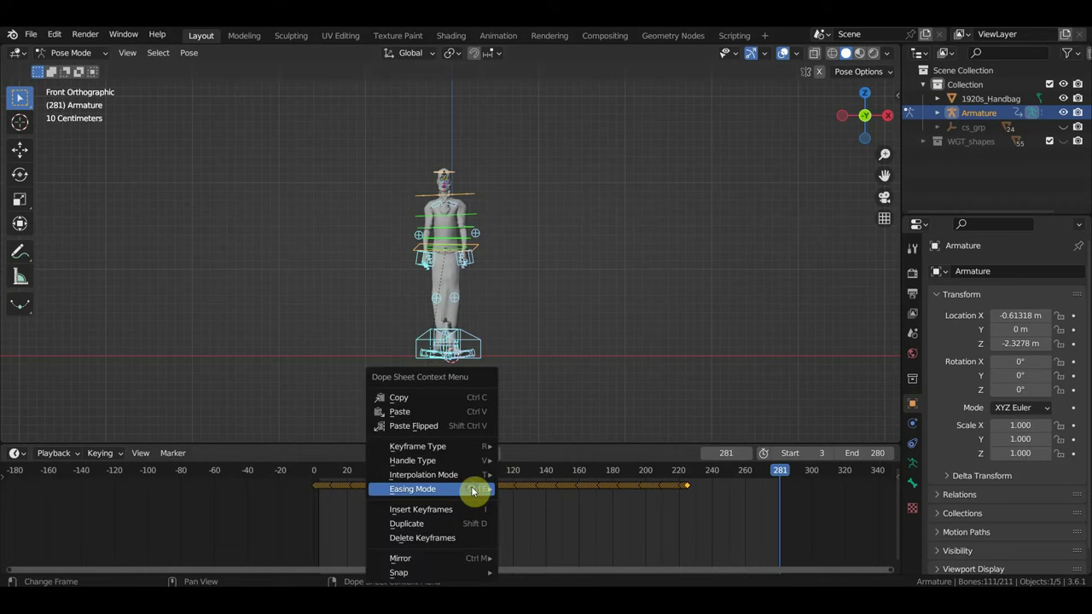
- Mirror the keyframes by times over frame 281 and start sliding them left
{"action": "right_click", "coordinate": [471, 491]}
{"action": "mouse_move", "coordinate": [401, 558]}
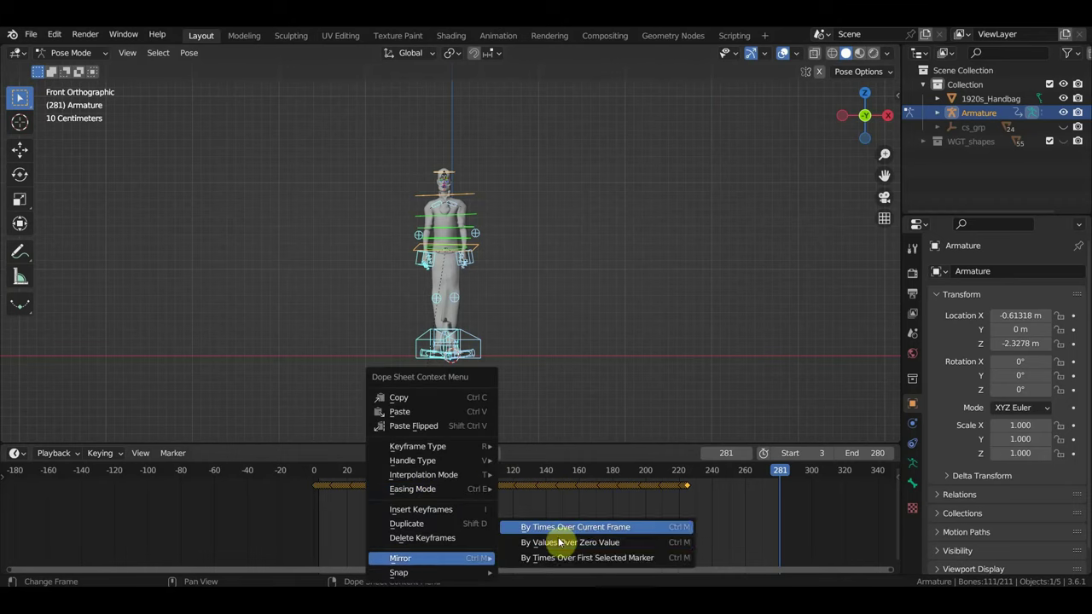
{"action": "left_click", "coordinate": [618, 528]}
{"action": "scroll", "coordinate": [665, 534], "scroll_direction": "down", "scroll_amount": 1}
{"action": "scroll", "coordinate": [689, 534], "scroll_direction": "down", "scroll_amount": 2}
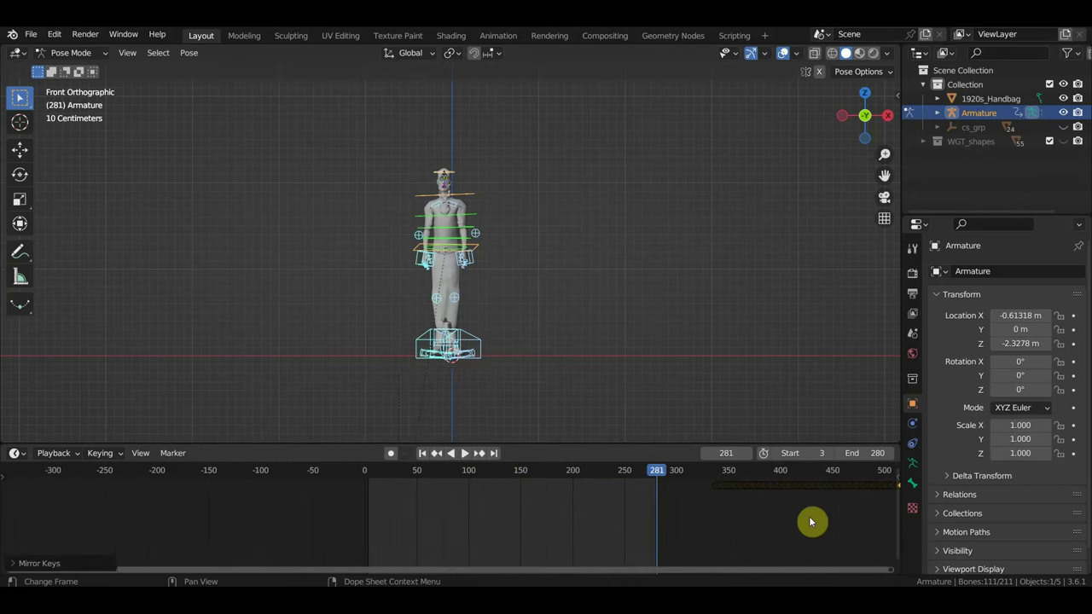
{"action": "key", "text": "g"}
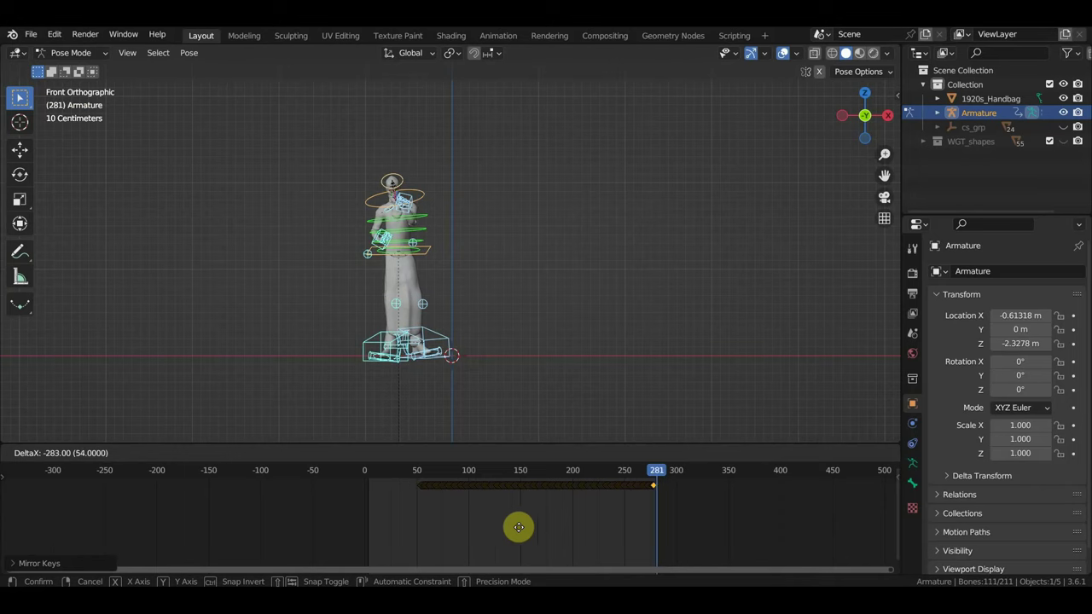
- Confirm the moved keyframes' position and scrub the animation to frame 235
{"action": "left_click", "coordinate": [467, 524]}
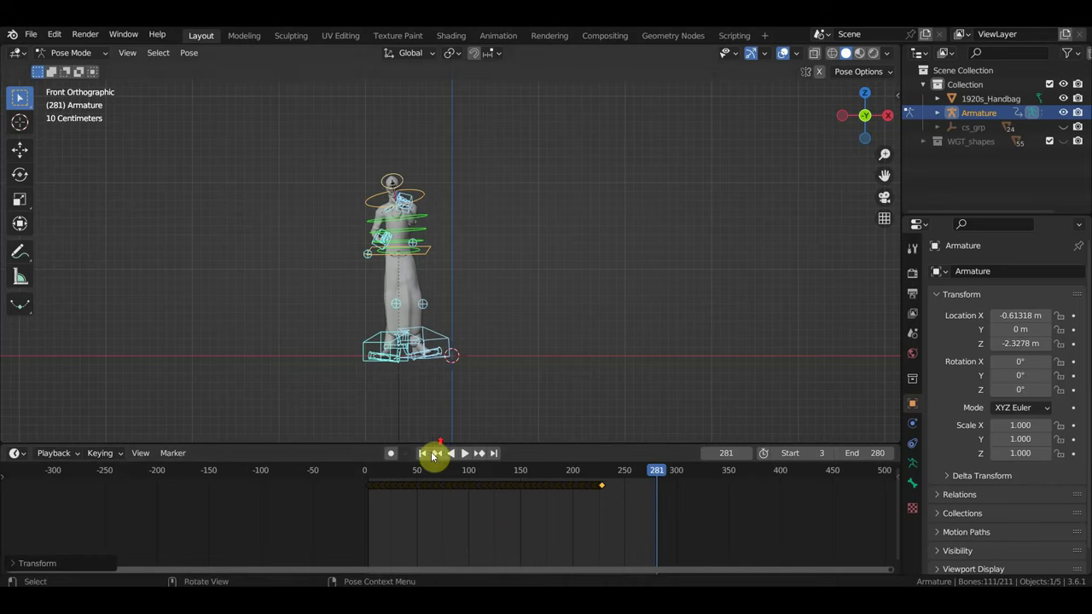
{"action": "scroll", "coordinate": [443, 422], "scroll_direction": "up", "scroll_amount": 2}
{"action": "scroll", "coordinate": [450, 414], "scroll_direction": "up", "scroll_amount": 3}
{"action": "scroll", "coordinate": [587, 365], "scroll_direction": "down", "scroll_amount": 2}
{"action": "scroll", "coordinate": [512, 409], "scroll_direction": "down", "scroll_amount": 1}
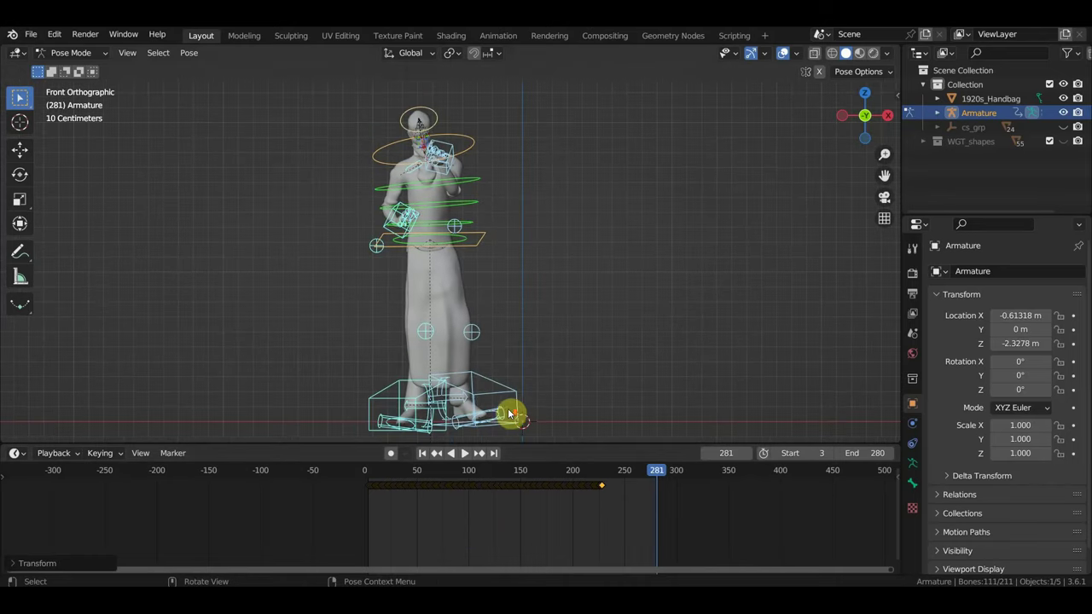
{"action": "mouse_move", "coordinate": [654, 473]}
{"action": "left_mouse_down"}
{"action": "mouse_move", "coordinate": [331, 478]}
{"action": "mouse_move", "coordinate": [453, 493]}
{"action": "left_mouse_up"}
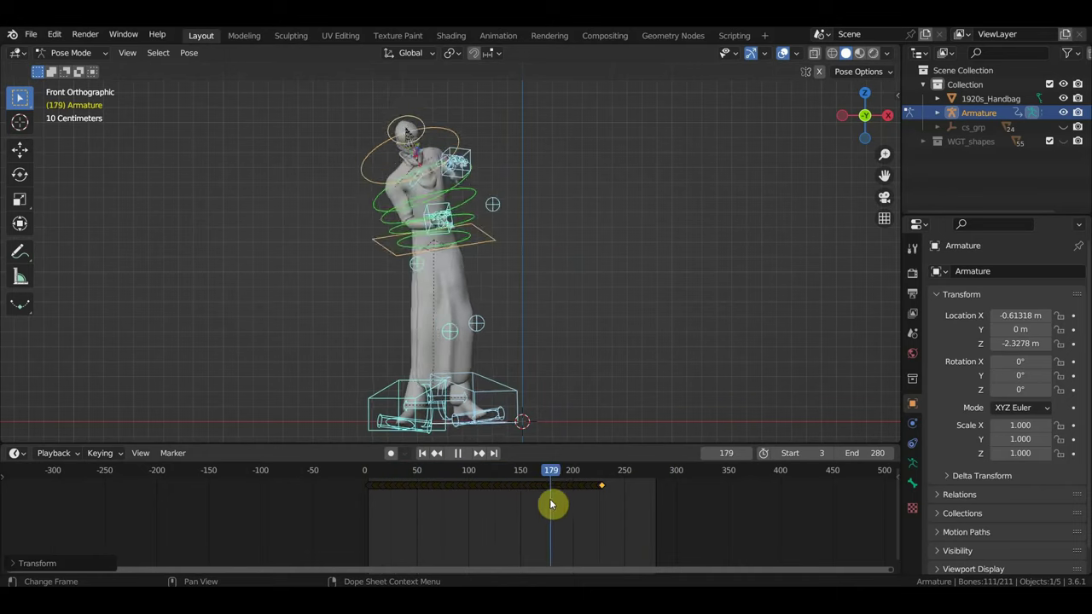
{"action": "left_click_drag", "start_coordinate": [505, 498], "coordinate": [605, 509]}
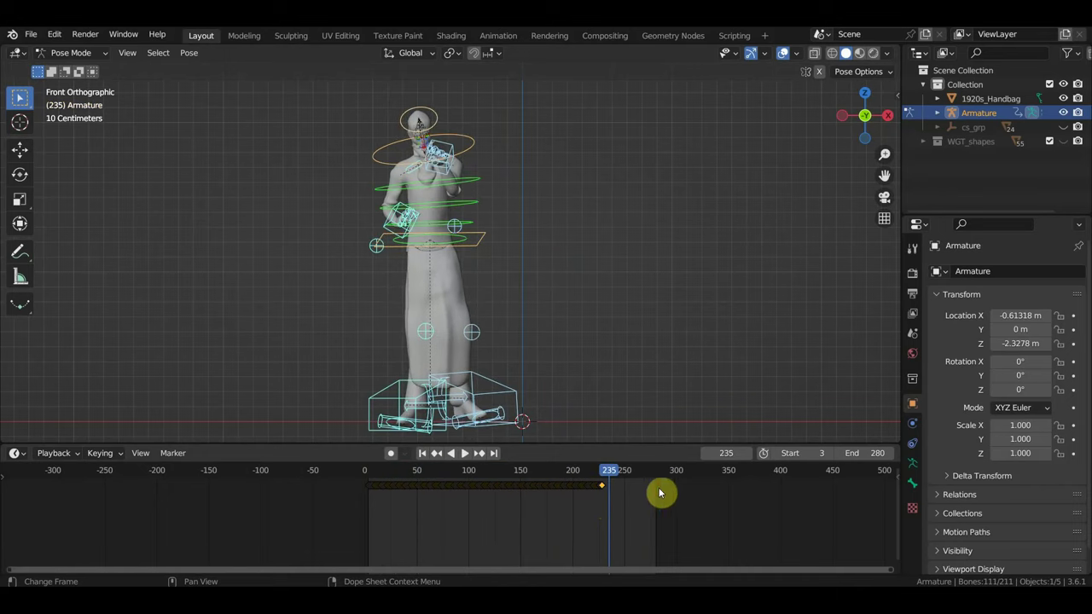
- Switch the barber armature from Pose Mode to Object Mode with Material Preview shading
{"action": "left_click", "coordinate": [75, 52]}
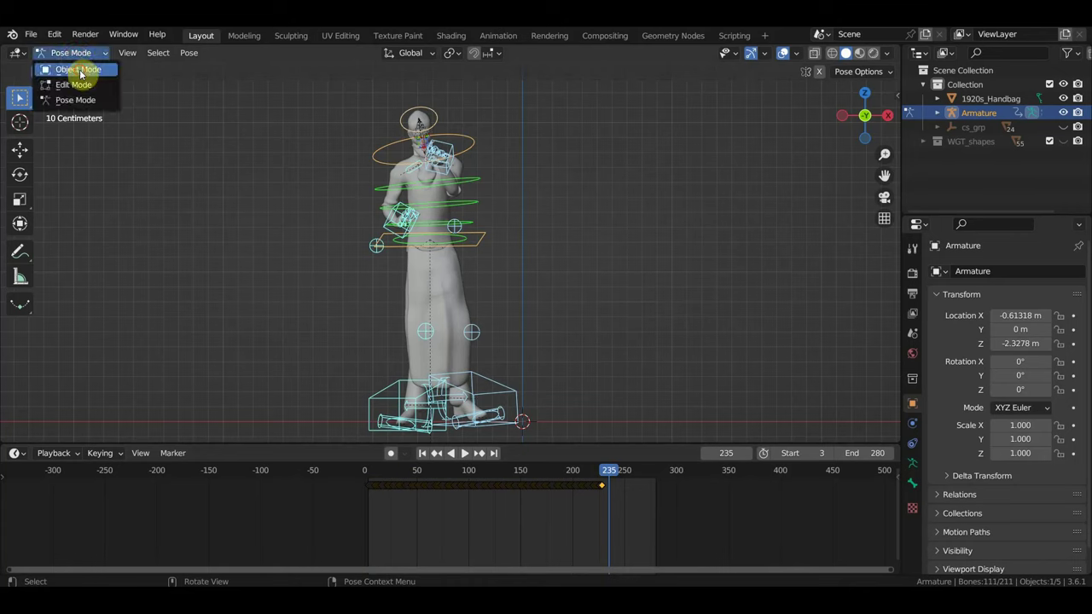
{"action": "left_click", "coordinate": [79, 70]}
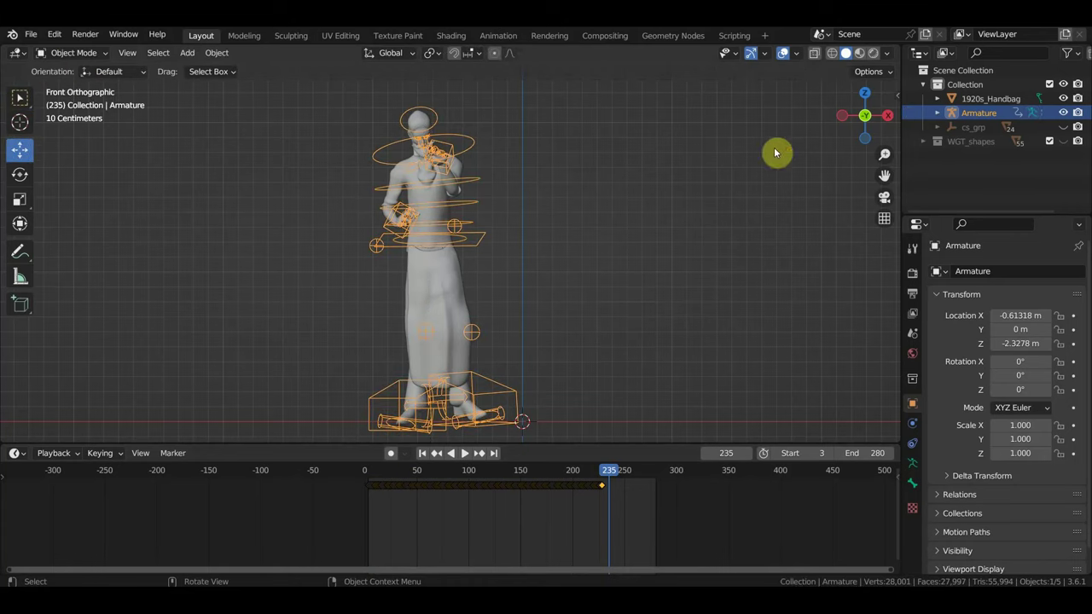
{"action": "left_click", "coordinate": [858, 53]}
{"action": "scroll", "coordinate": [529, 272], "scroll_direction": "up", "scroll_amount": 1}
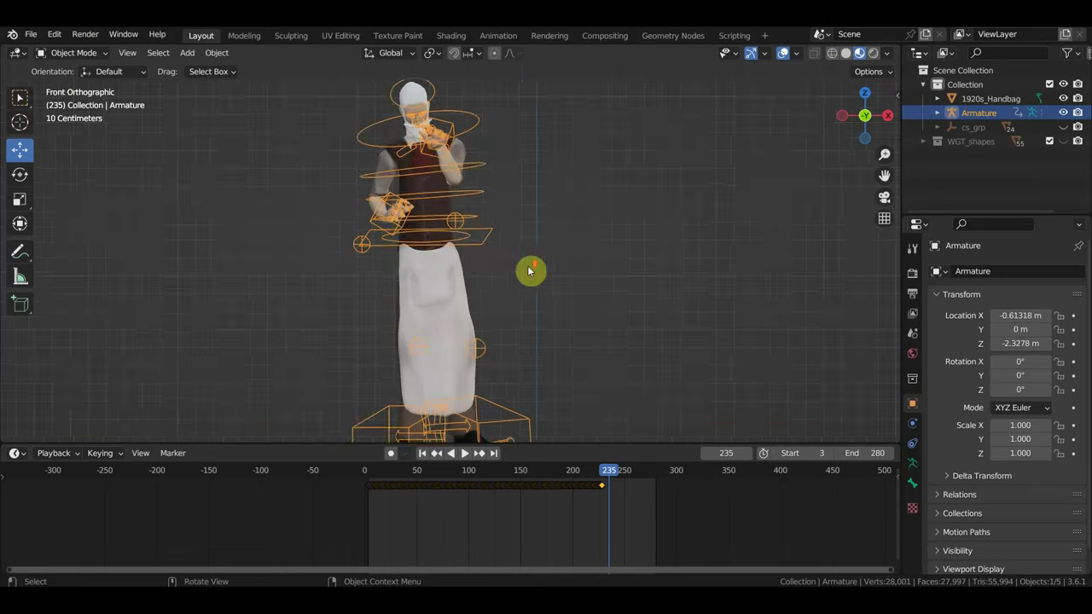
{"action": "scroll", "coordinate": [605, 246], "scroll_direction": "down", "scroll_amount": 2}
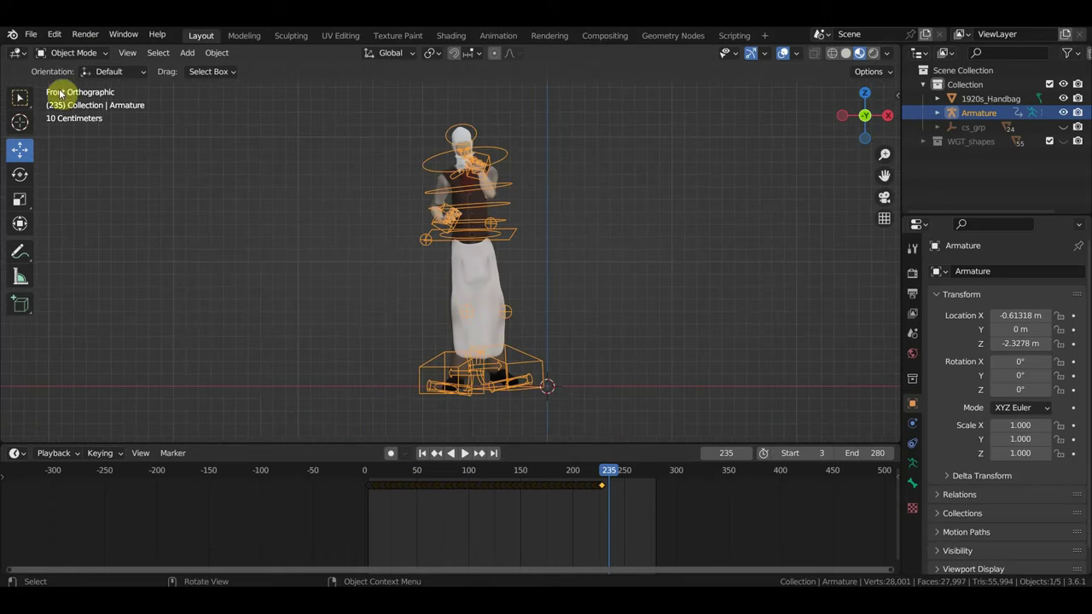
{"action": "left_click", "coordinate": [30, 34]}
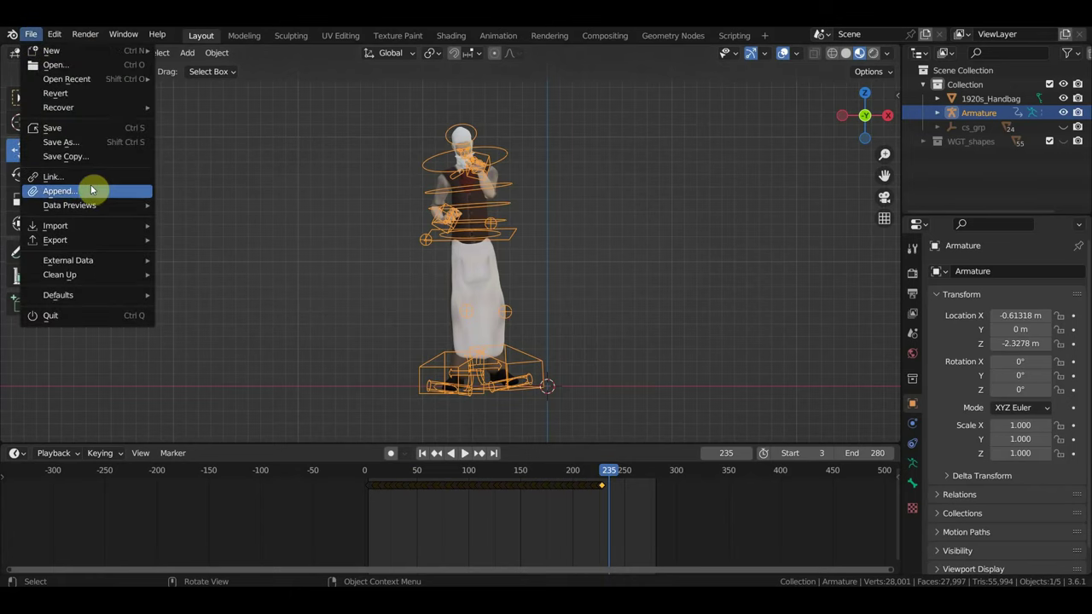
- Save the scene as цирюльник ригг1.blend and play the animation in reverse
{"action": "left_click", "coordinate": [88, 141]}
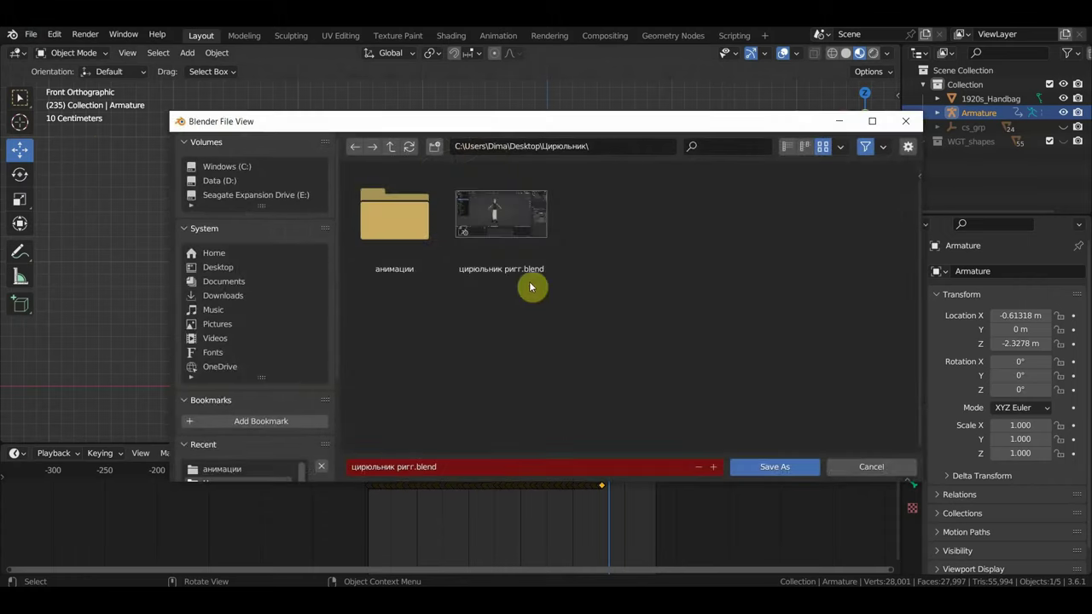
{"action": "left_click", "coordinate": [713, 467]}
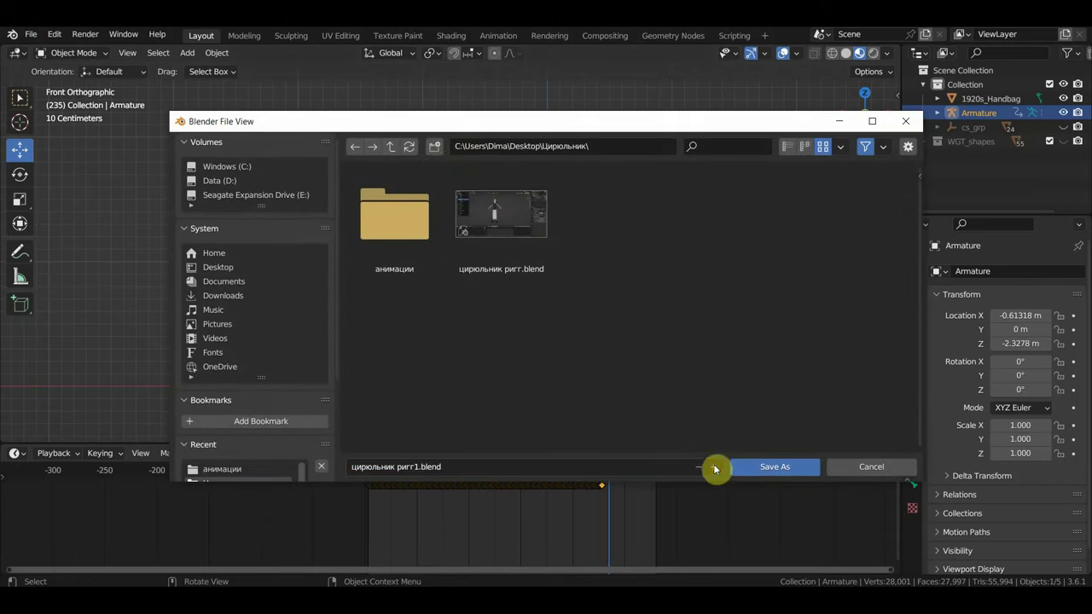
{"action": "left_click", "coordinate": [781, 468]}
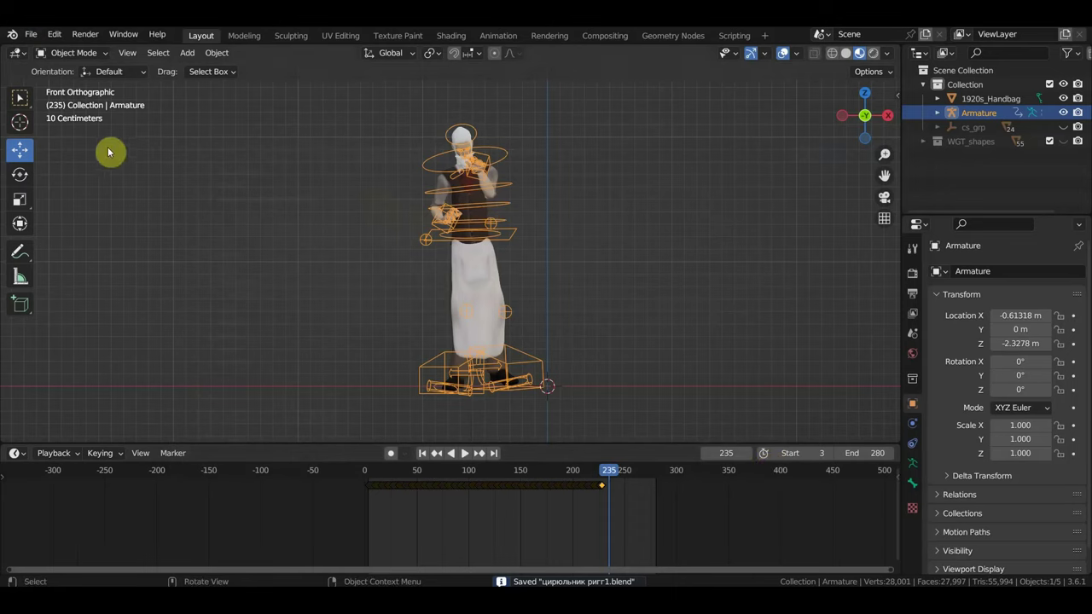
{"action": "key", "text": "shift+ctrl+space"}
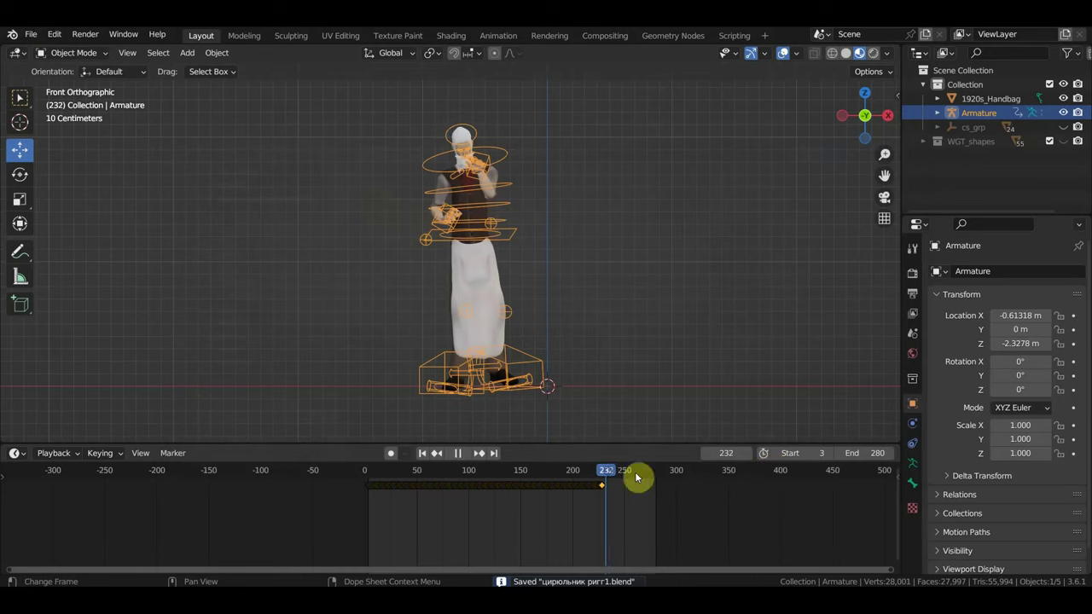
- Scrub the barber's animation back through earlier frames to frame 199, orbiting around the character
{"action": "mouse_move", "coordinate": [635, 477]}
{"action": "left_mouse_down"}
{"action": "mouse_move", "coordinate": [660, 482]}
{"action": "mouse_move", "coordinate": [418, 454]}
{"action": "mouse_move", "coordinate": [487, 458]}
{"action": "mouse_move", "coordinate": [603, 491]}
{"action": "mouse_move", "coordinate": [541, 491]}
{"action": "left_mouse_up"}
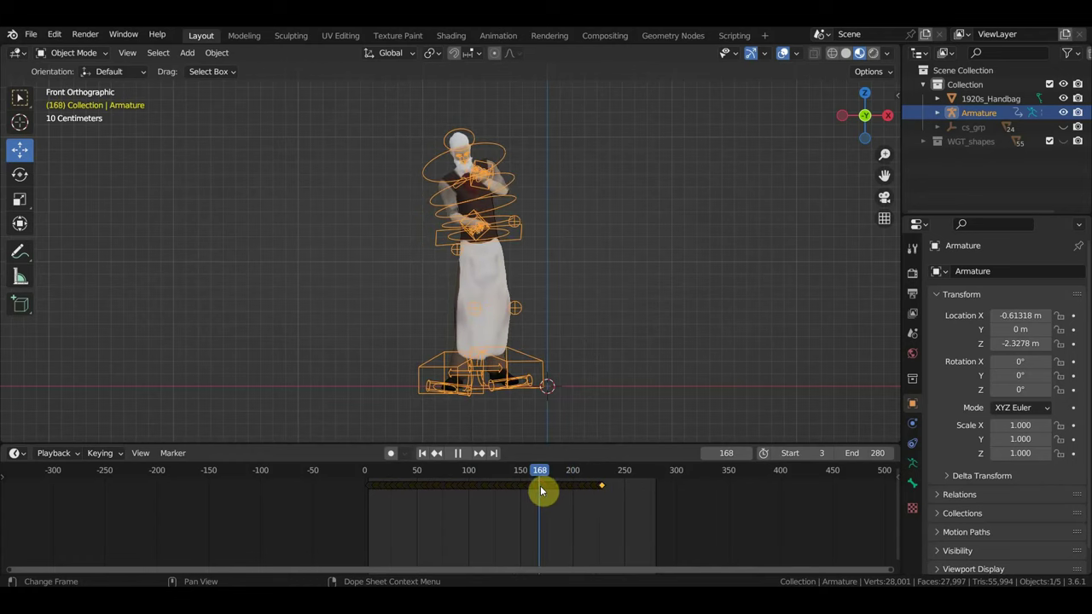
{"action": "mouse_move", "coordinate": [556, 353]}
{"action": "middle_mouse_down"}
{"action": "mouse_move", "coordinate": [599, 336]}
{"action": "mouse_move", "coordinate": [665, 336]}
{"action": "mouse_move", "coordinate": [591, 415]}
{"action": "middle_mouse_up"}
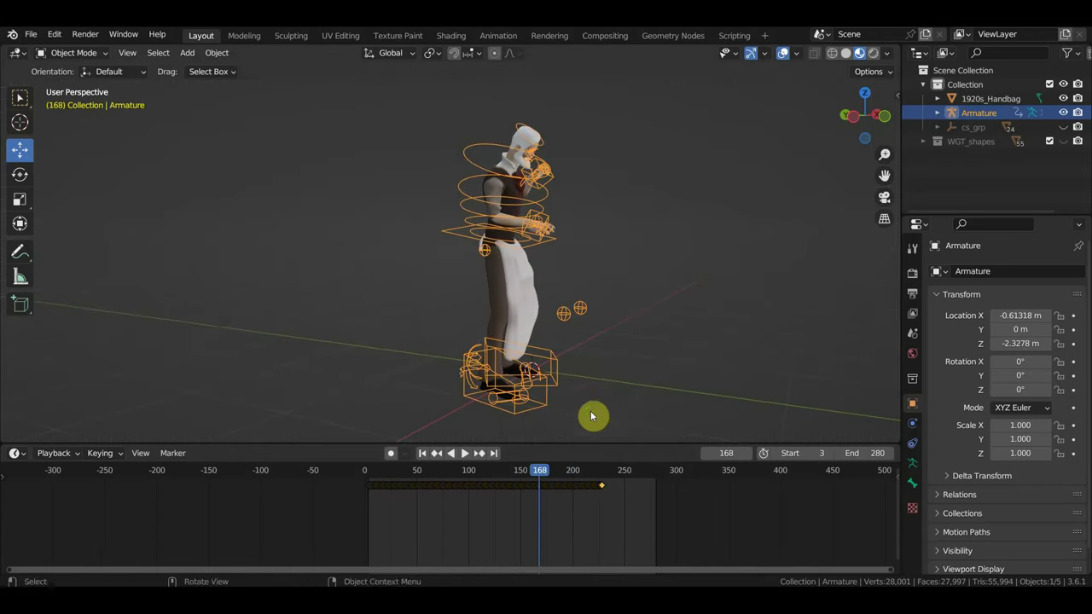
{"action": "mouse_move", "coordinate": [541, 478]}
{"action": "left_mouse_down"}
{"action": "mouse_move", "coordinate": [451, 453]}
{"action": "mouse_move", "coordinate": [596, 486]}
{"action": "mouse_move", "coordinate": [571, 486]}
{"action": "left_mouse_up"}
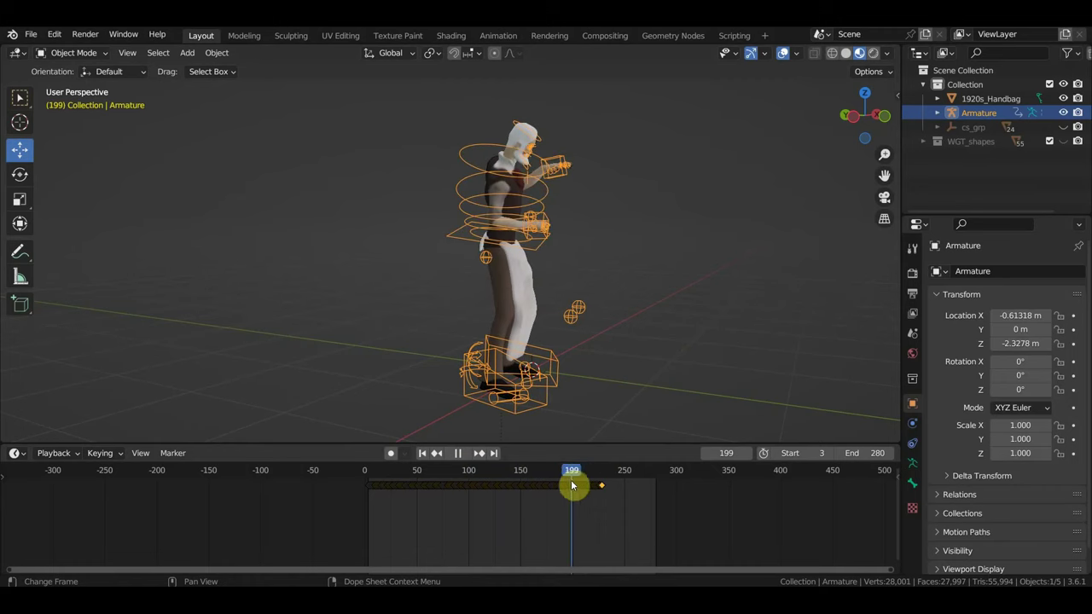
{"action": "middle_click_drag", "start_coordinate": [526, 248], "coordinate": [551, 188]}
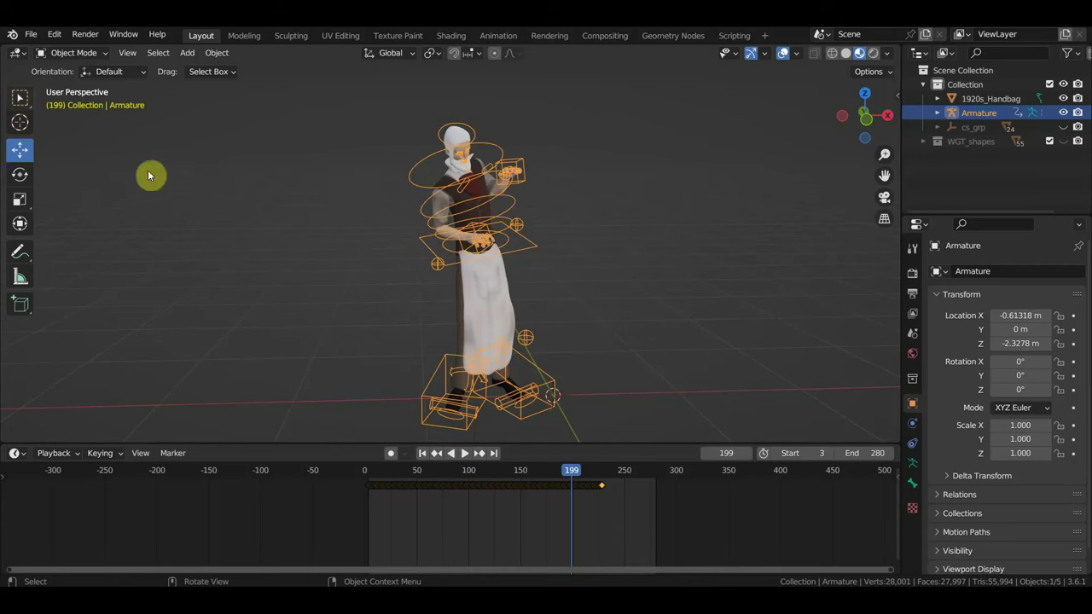
- Discard the barber changes and open the cowboy .blend file from Desktop's герой запада folder
{"action": "left_click", "coordinate": [33, 35]}
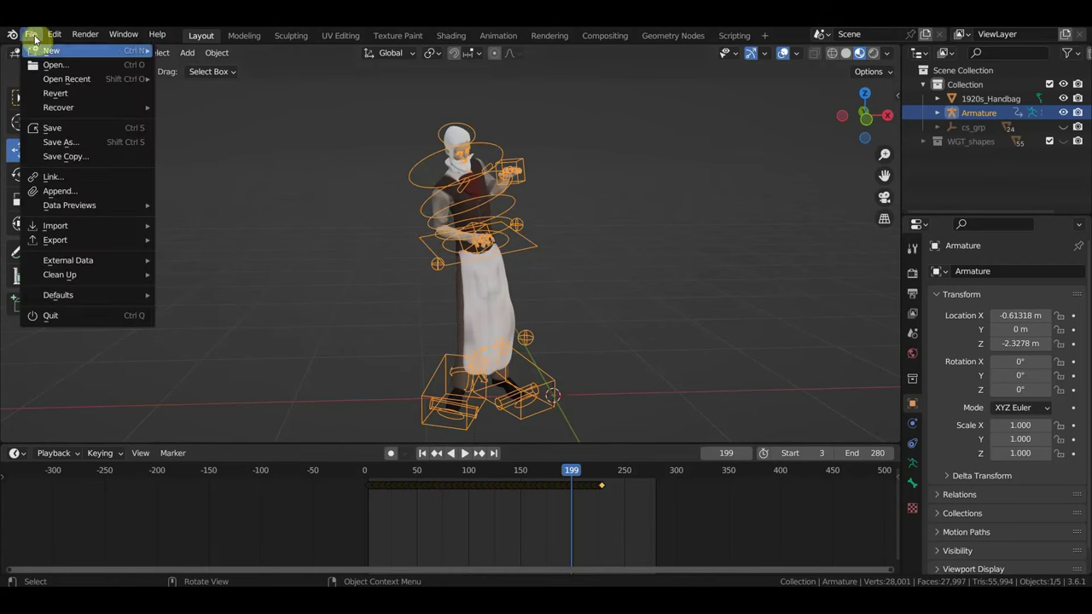
{"action": "left_click", "coordinate": [53, 67]}
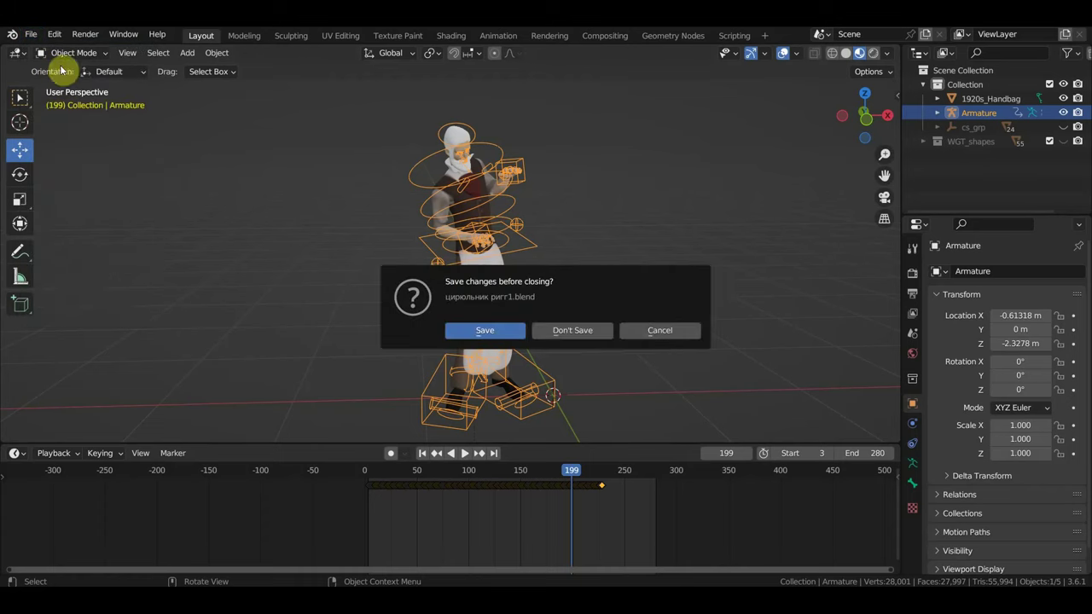
{"action": "left_click", "coordinate": [582, 334]}
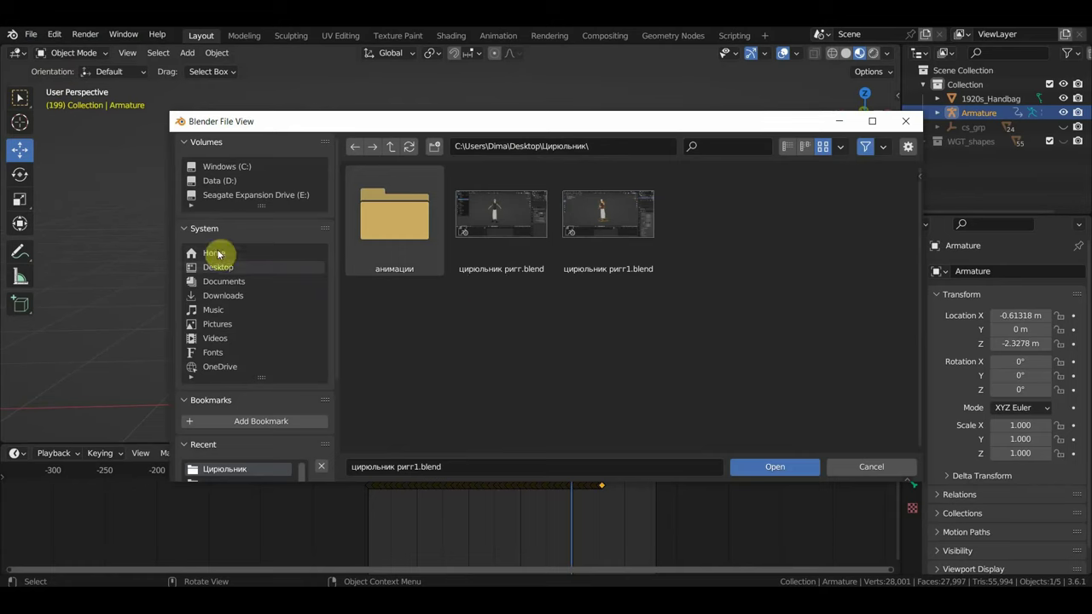
{"action": "left_click", "coordinate": [274, 267]}
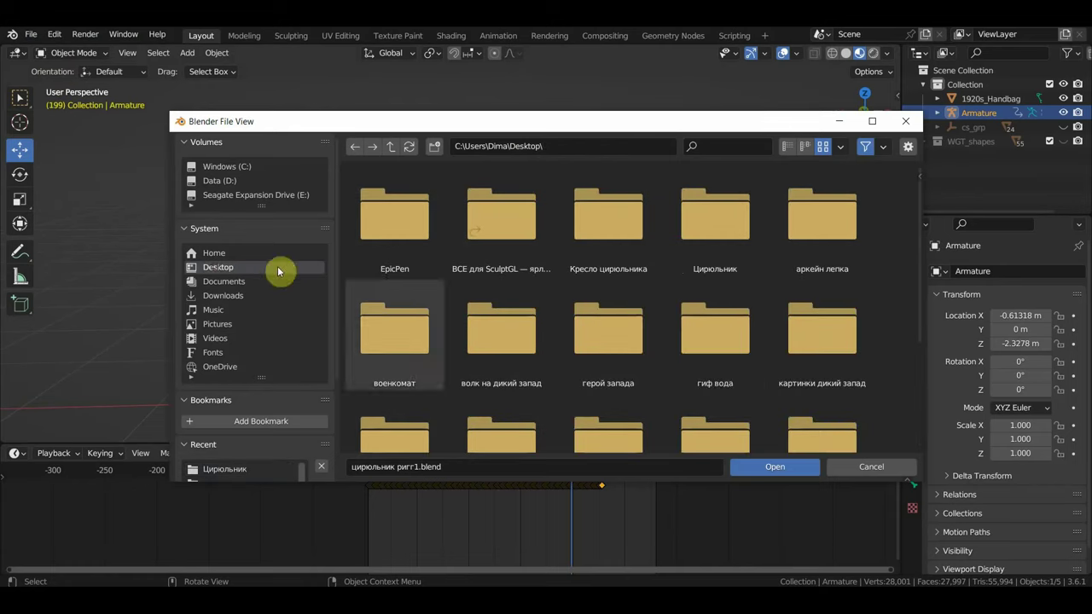
{"action": "double_click", "coordinate": [612, 337]}
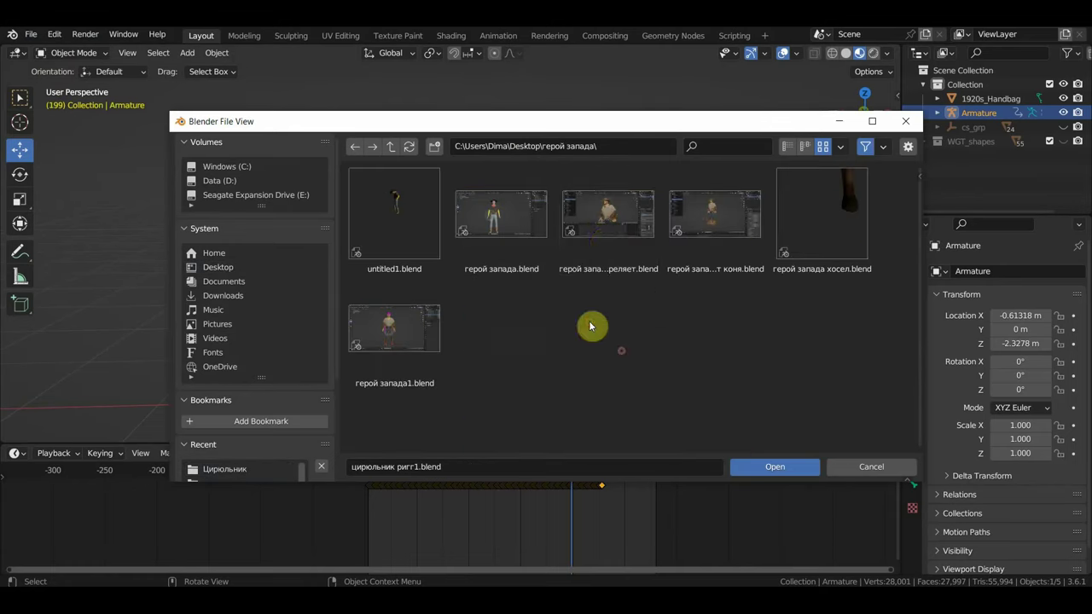
{"action": "double_click", "coordinate": [714, 216]}
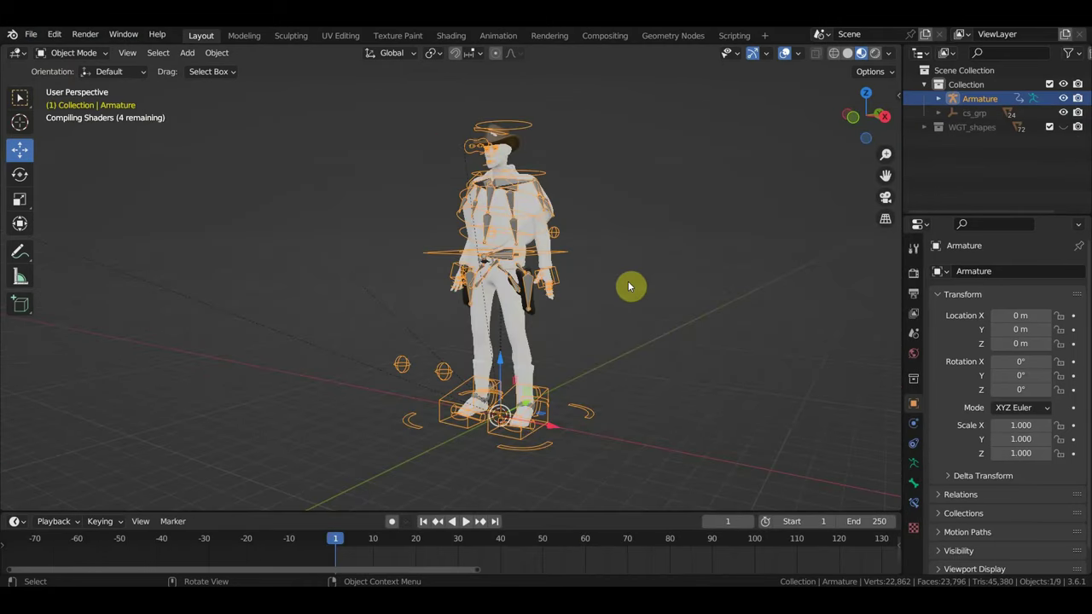
- Frame the cowboy in front orthographic view and scrub through its animation
{"action": "middle_click_drag", "start_coordinate": [628, 281], "coordinate": [679, 283]}
{"action": "key", "text": "KP_1"}
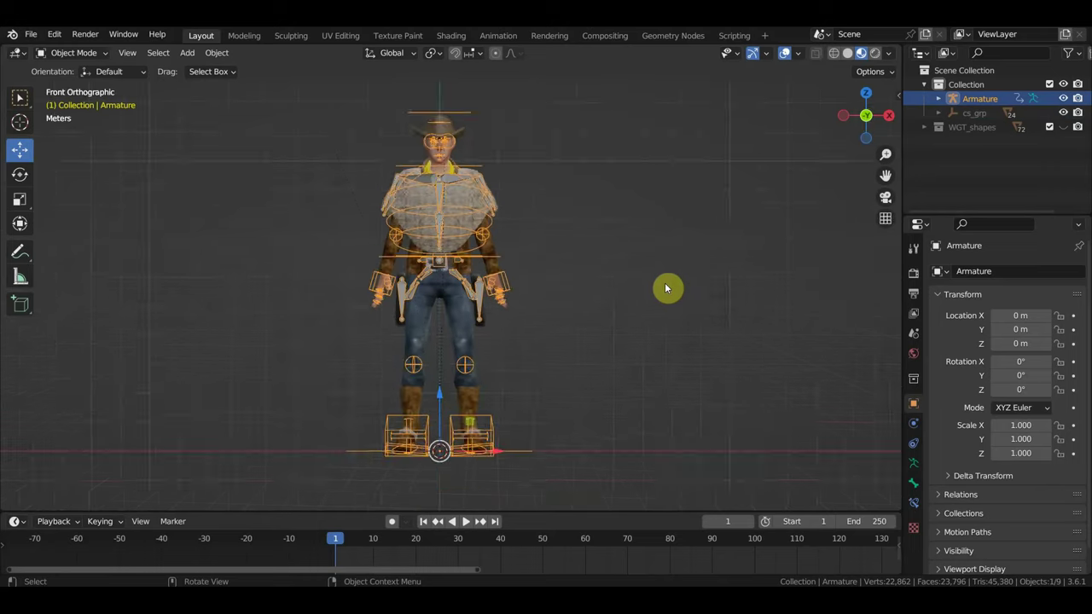
{"action": "middle_click_drag", "start_coordinate": [568, 293], "coordinate": [648, 356], "text": "ctrl"}
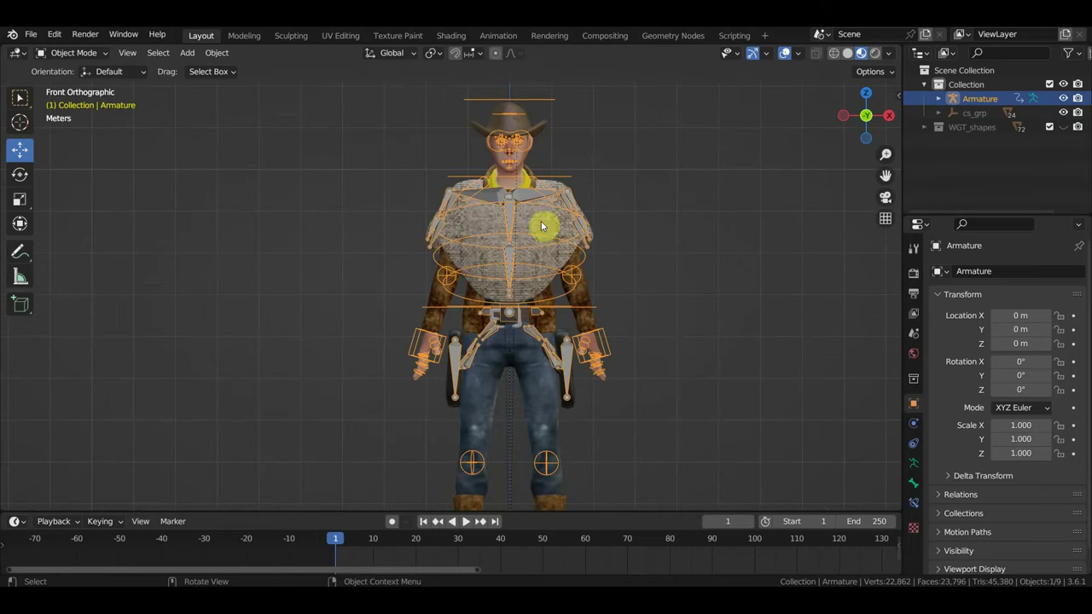
{"action": "mouse_move", "coordinate": [336, 555]}
{"action": "left_mouse_down"}
{"action": "mouse_move", "coordinate": [697, 570]}
{"action": "mouse_move", "coordinate": [335, 537]}
{"action": "left_mouse_up"}
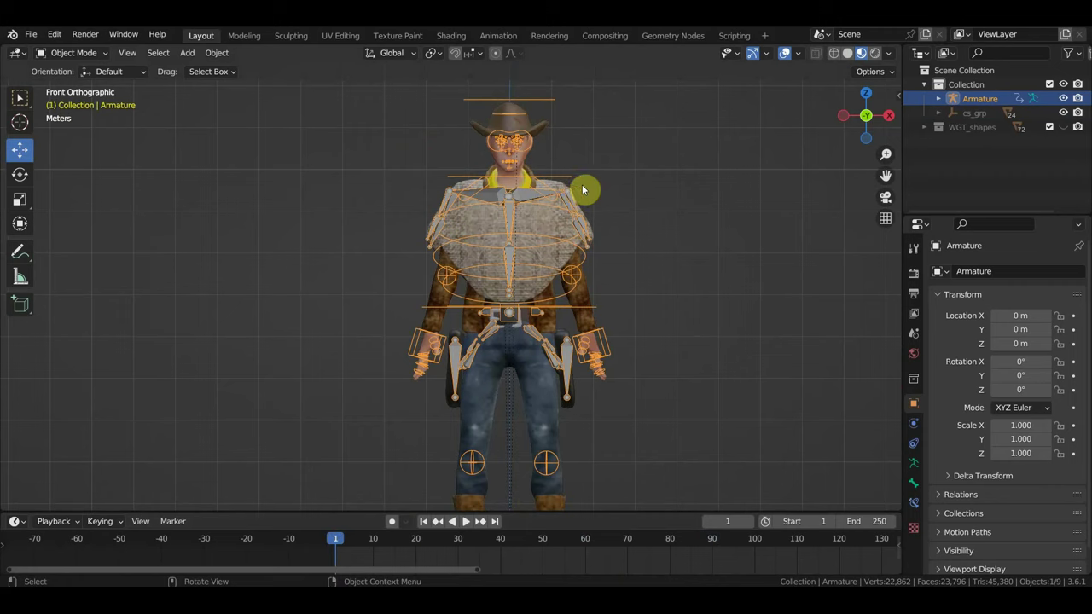
- Delete the кипа chest mesh, the cowboy hat and the пиджак jacket
{"action": "left_click", "coordinate": [542, 221]}
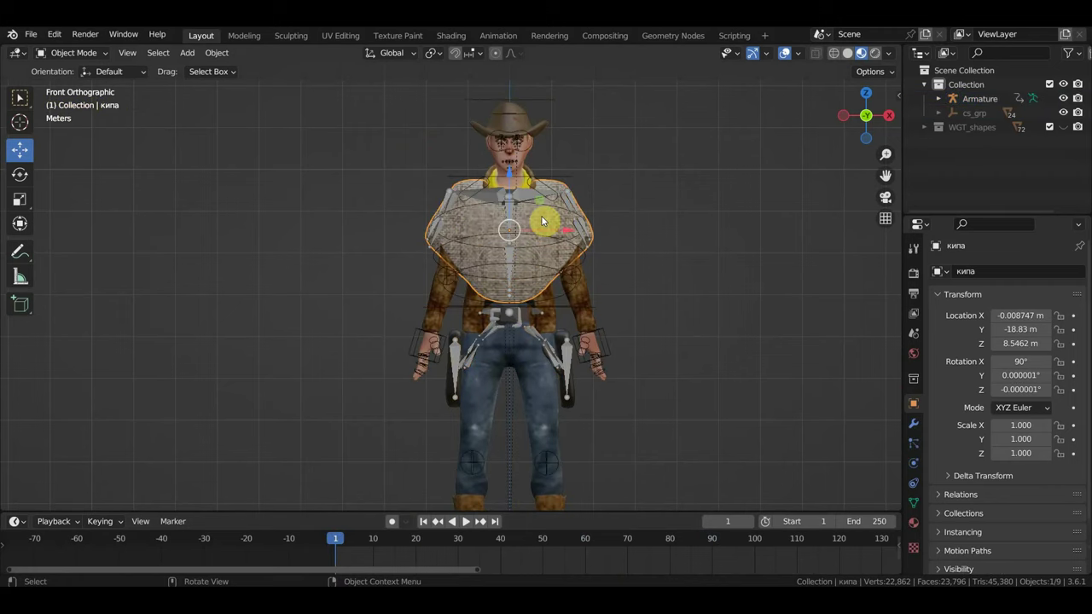
{"action": "key", "text": "Delete"}
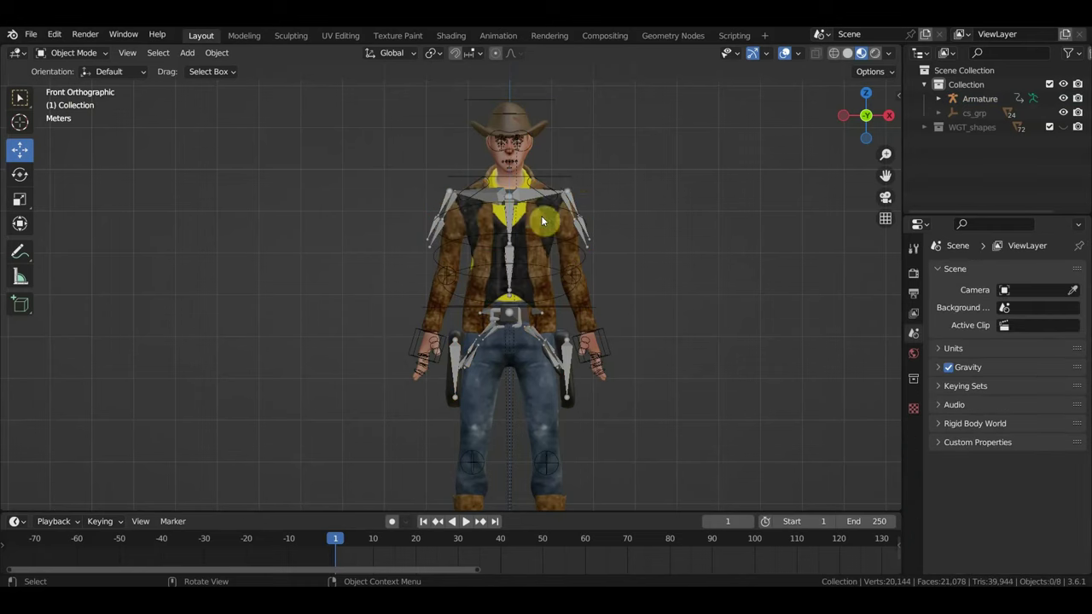
{"action": "left_click", "coordinate": [520, 109]}
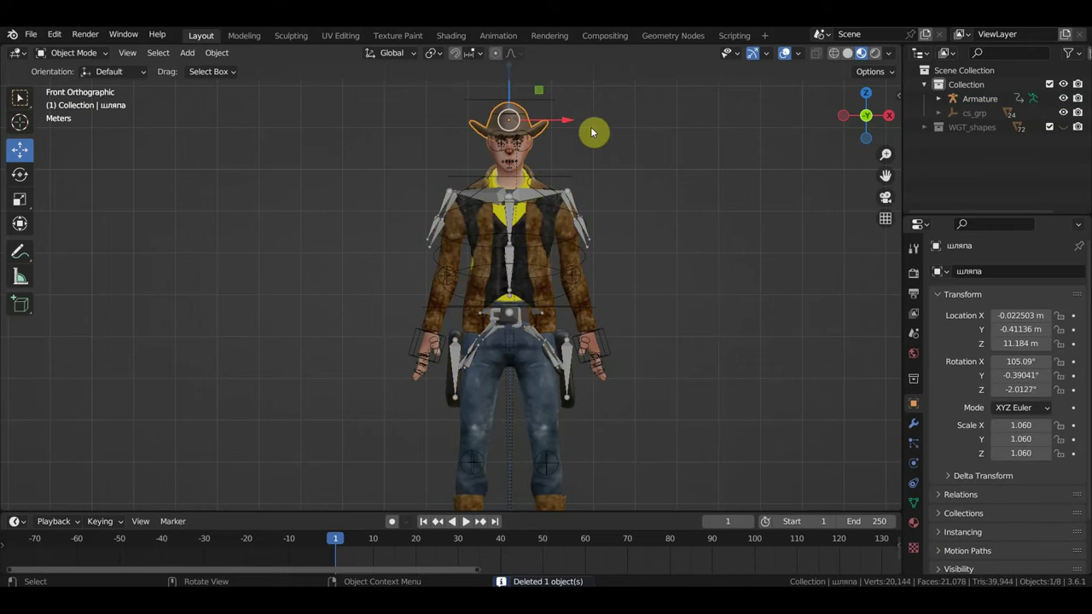
{"action": "key", "text": "Delete"}
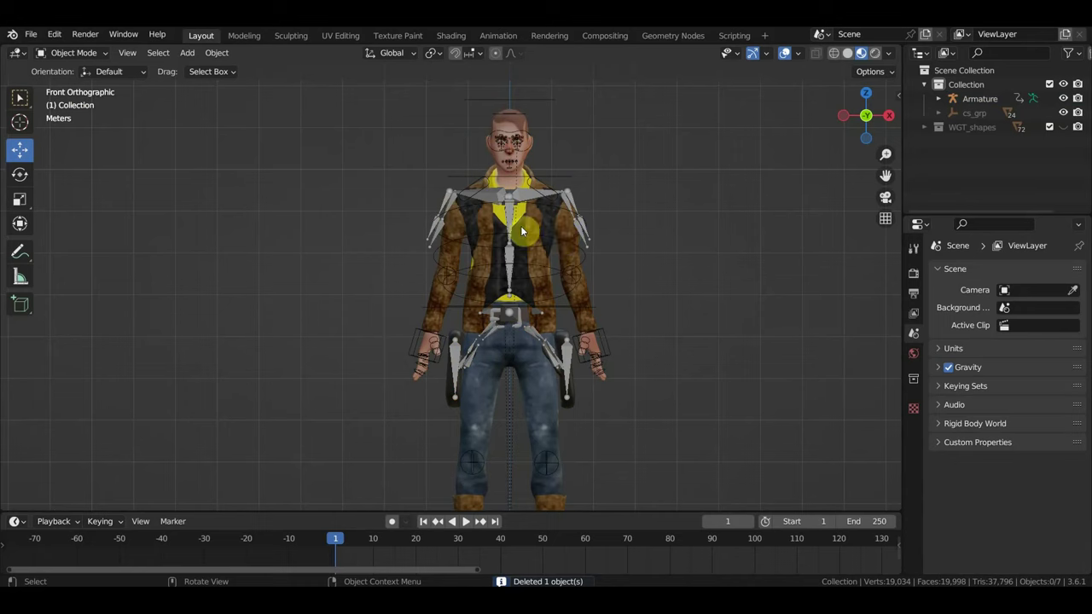
{"action": "left_click", "coordinate": [487, 231]}
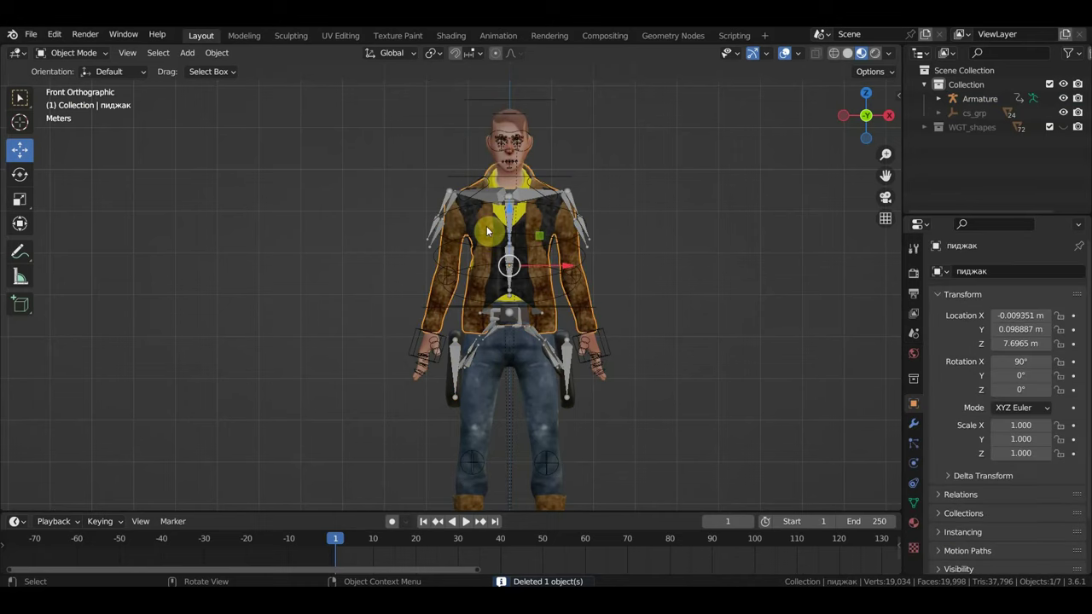
{"action": "key", "text": "Delete"}
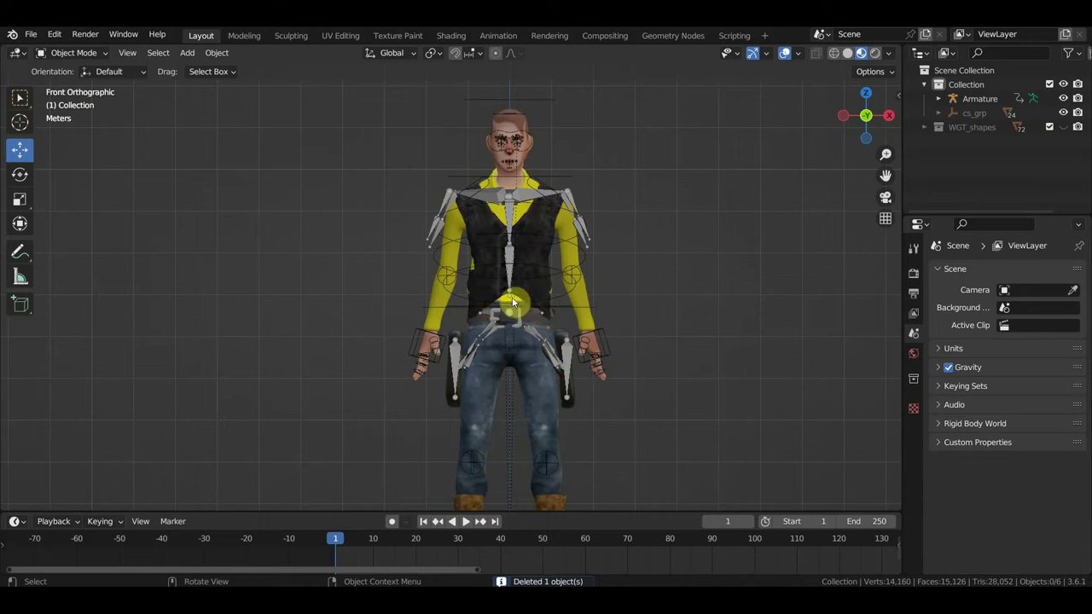
- Select the бляха belt object and zoom in on it
{"action": "left_click", "coordinate": [562, 342]}
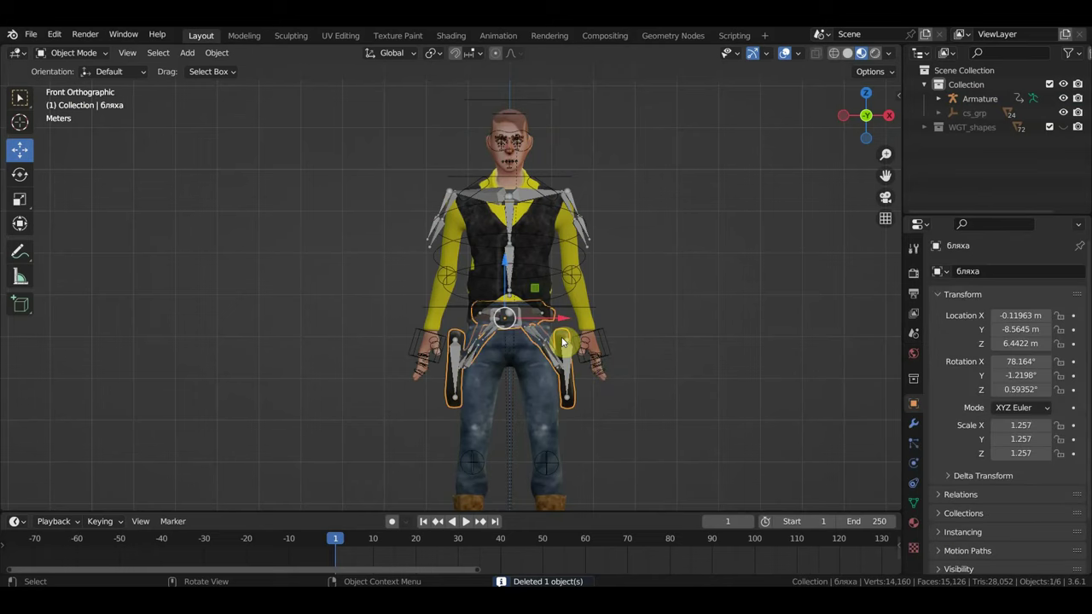
{"action": "scroll", "coordinate": [510, 367], "scroll_direction": "up", "scroll_amount": 1}
{"action": "scroll", "coordinate": [486, 341], "scroll_direction": "up", "scroll_amount": 1}
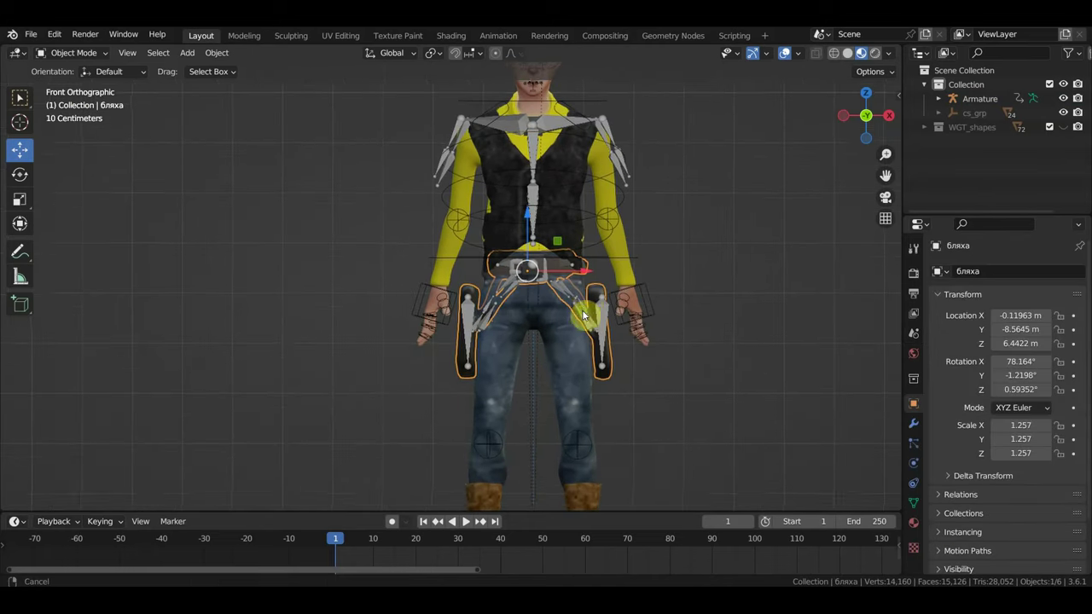
{"action": "scroll", "coordinate": [464, 328], "scroll_direction": "up", "scroll_amount": 1}
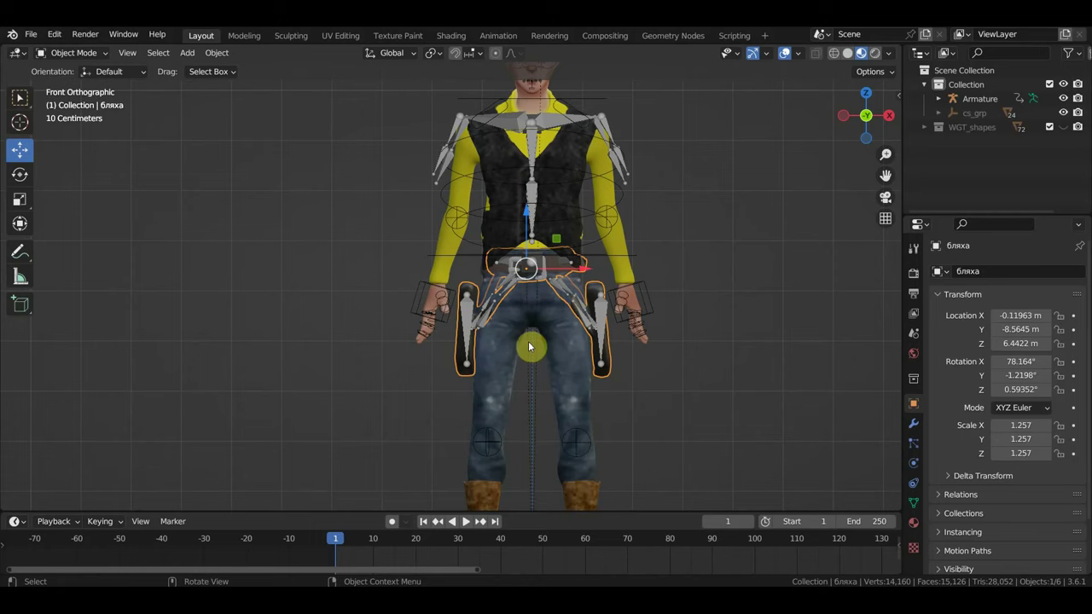
{"action": "scroll", "coordinate": [519, 331], "scroll_direction": "up", "scroll_amount": 1}
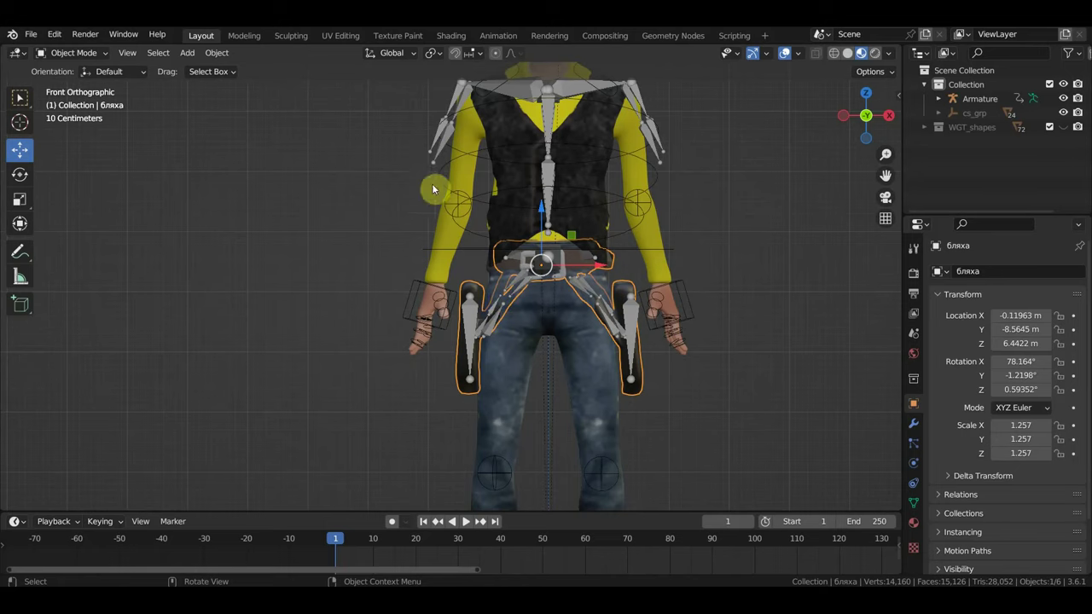
{"action": "scroll", "coordinate": [574, 197], "scroll_direction": "down", "scroll_amount": 1}
- Put the armature in Edit Mode and box-select bones left of the character in right view
{"action": "left_click", "coordinate": [559, 122]}
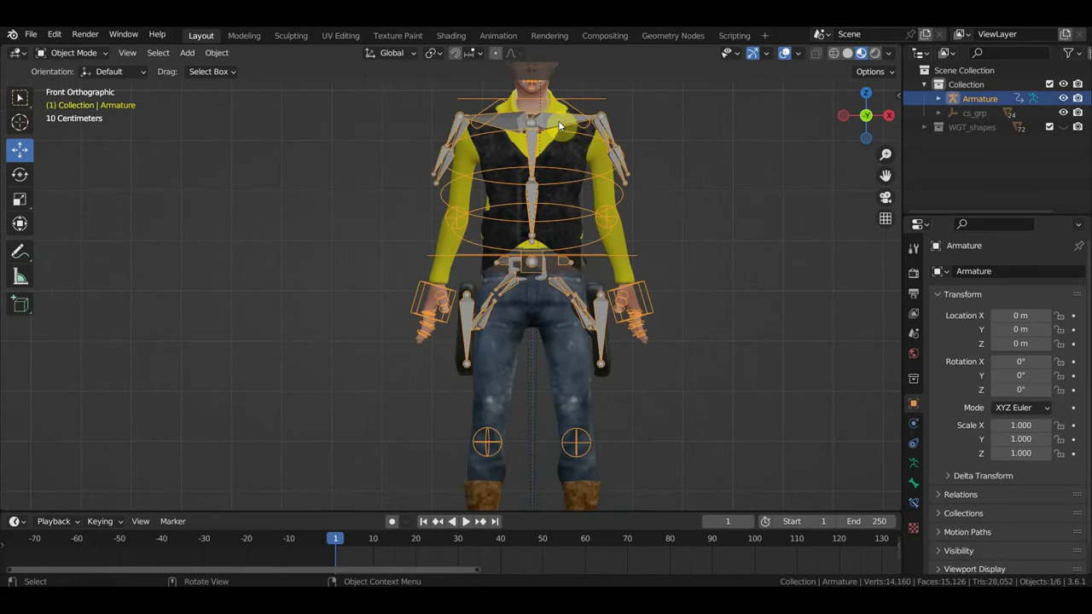
{"action": "left_click", "coordinate": [85, 52]}
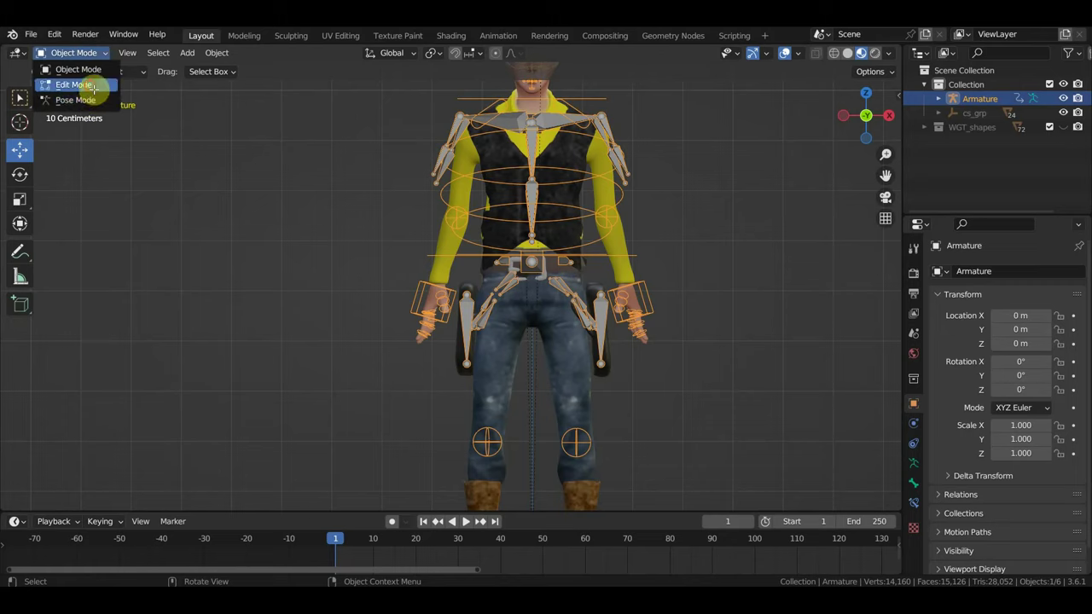
{"action": "left_click", "coordinate": [74, 84]}
{"action": "key", "text": "KP_3"}
{"action": "scroll", "coordinate": [460, 299], "scroll_direction": "down", "scroll_amount": 4}
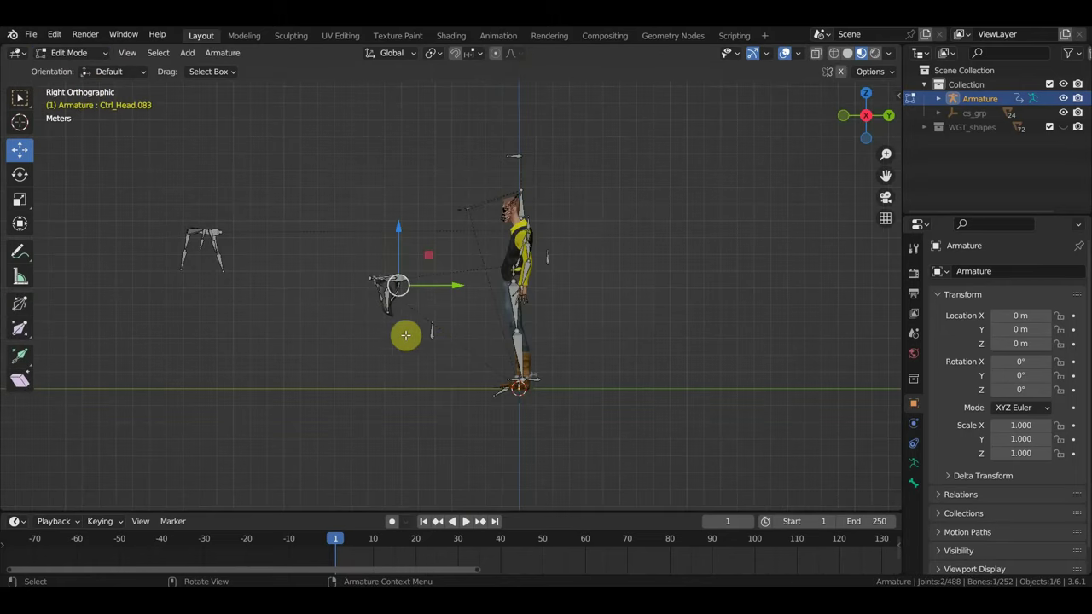
{"action": "left_click_drag", "start_coordinate": [411, 355], "coordinate": [129, 203]}
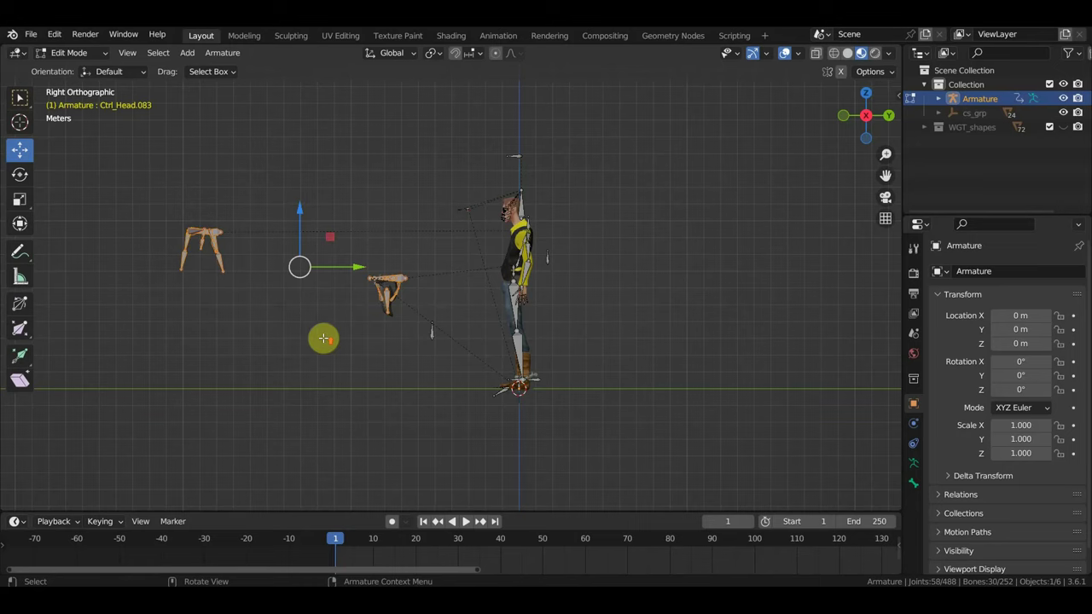
- Select the bones on the detached piece and delete all 12 selected bones
{"action": "scroll", "coordinate": [375, 360], "scroll_direction": "up", "scroll_amount": 4}
{"action": "left_click", "coordinate": [361, 381]}
{"action": "left_click_drag", "start_coordinate": [368, 386], "coordinate": [258, 287]}
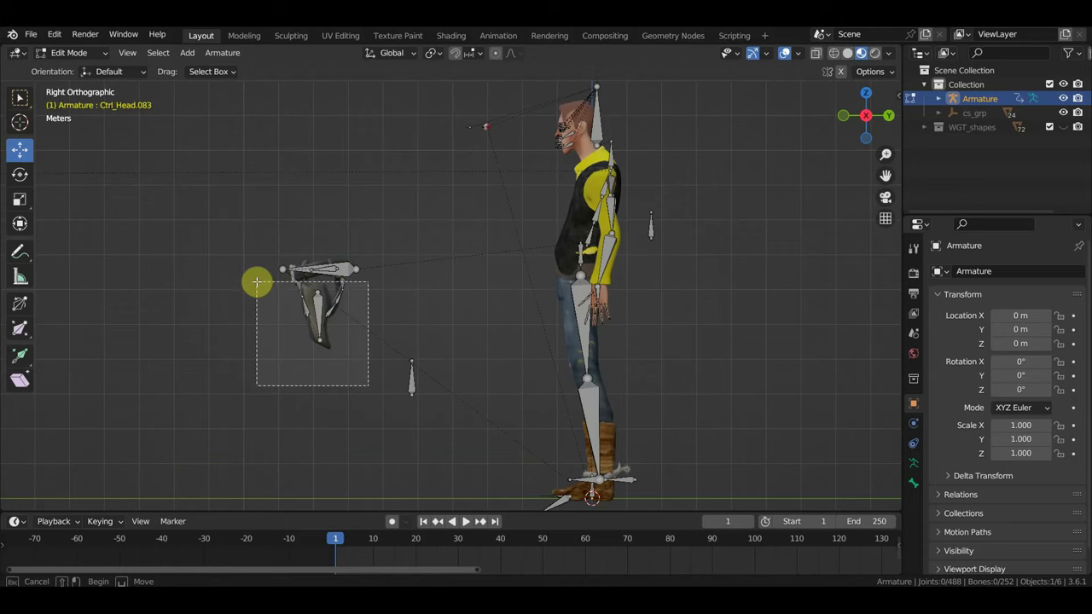
{"action": "left_click_drag", "start_coordinate": [256, 281], "coordinate": [256, 281]}
{"action": "scroll", "coordinate": [470, 285], "scroll_direction": "up", "scroll_amount": 3}
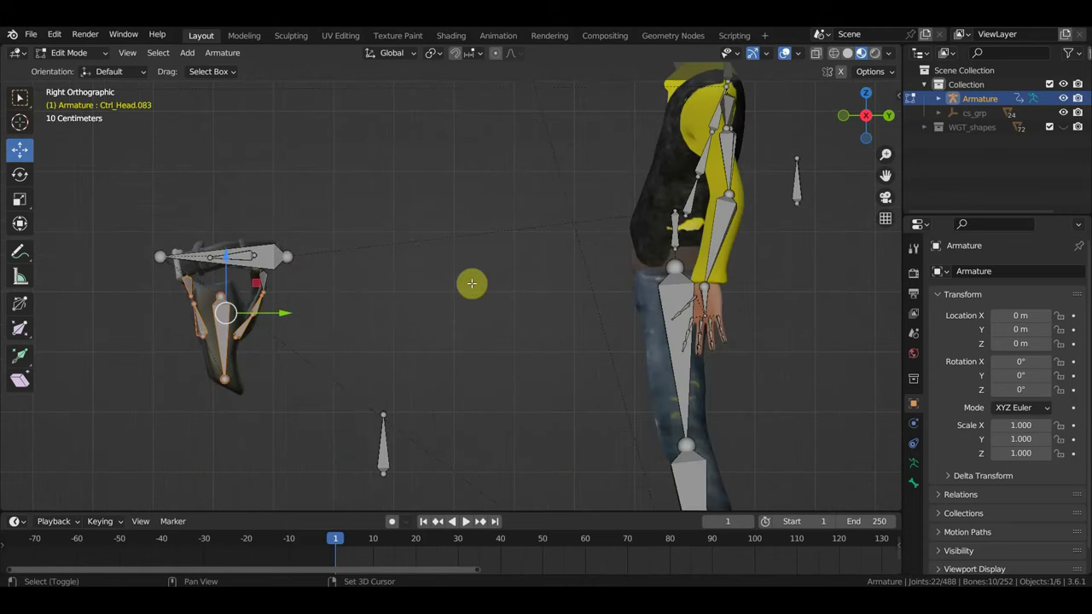
{"action": "mouse_move", "coordinate": [258, 273]}
{"action": "middle_mouse_down", "text": "shift"}
{"action": "mouse_move", "coordinate": [394, 273]}
{"action": "mouse_move", "coordinate": [546, 295]}
{"action": "middle_mouse_up", "text": "shift"}
{"action": "left_click", "coordinate": [396, 269], "text": "shift"}
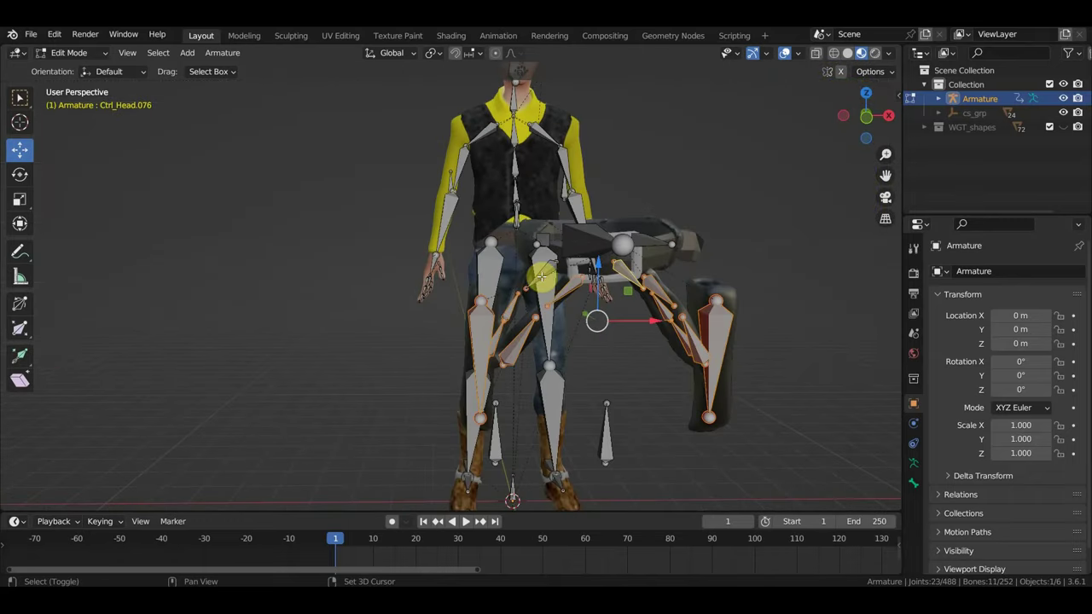
{"action": "left_click", "coordinate": [542, 276], "text": "shift"}
{"action": "key", "text": "x"}
{"action": "left_click", "coordinate": [541, 276]}
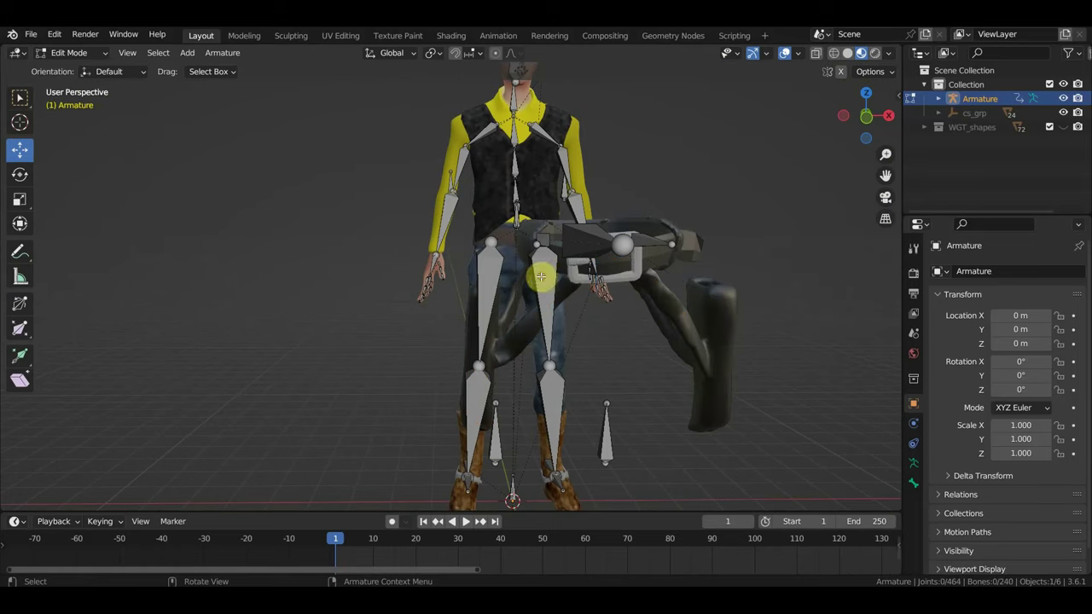
- Delete the stray bones far left of the character from the right side view
{"action": "scroll", "coordinate": [385, 309], "scroll_direction": "down", "scroll_amount": 2}
{"action": "key", "text": "KP_3"}
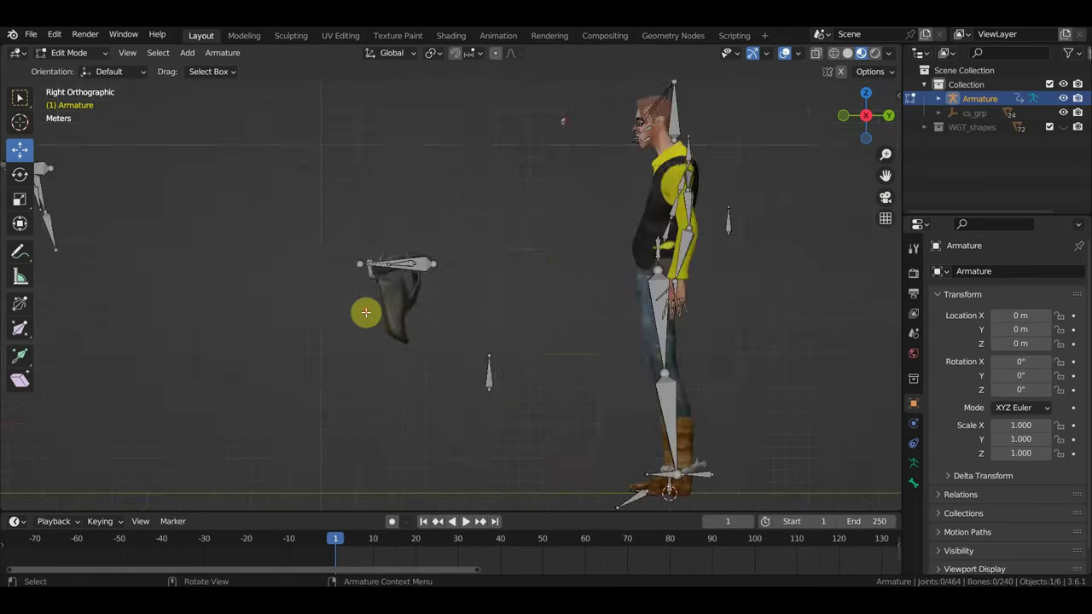
{"action": "scroll", "coordinate": [324, 321], "scroll_direction": "down", "scroll_amount": 3}
{"action": "left_click_drag", "start_coordinate": [356, 329], "coordinate": [241, 211]}
{"action": "key", "text": "x"}
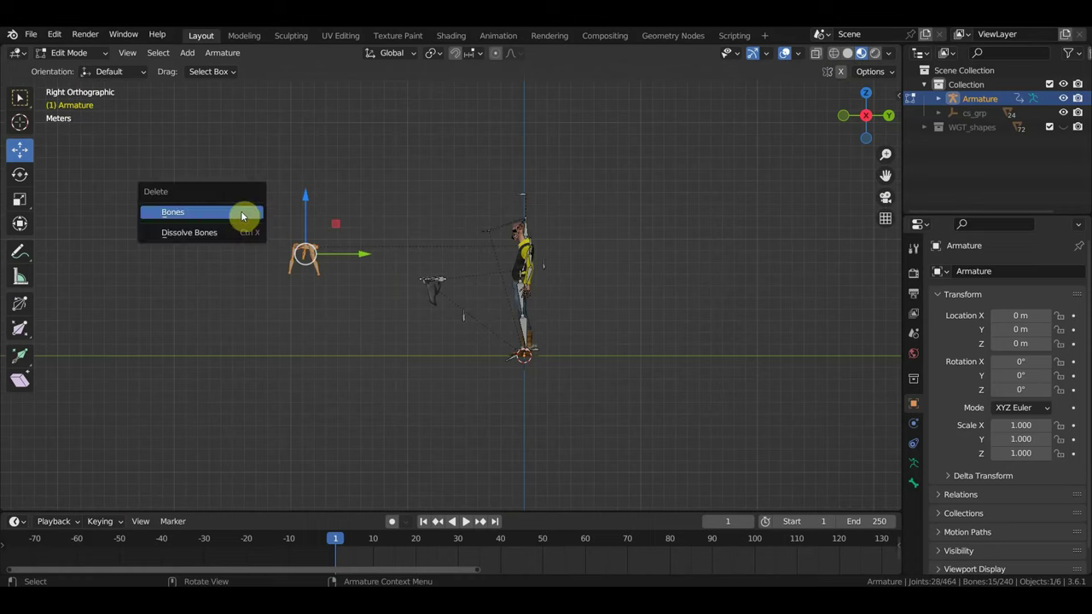
{"action": "left_click", "coordinate": [241, 211]}
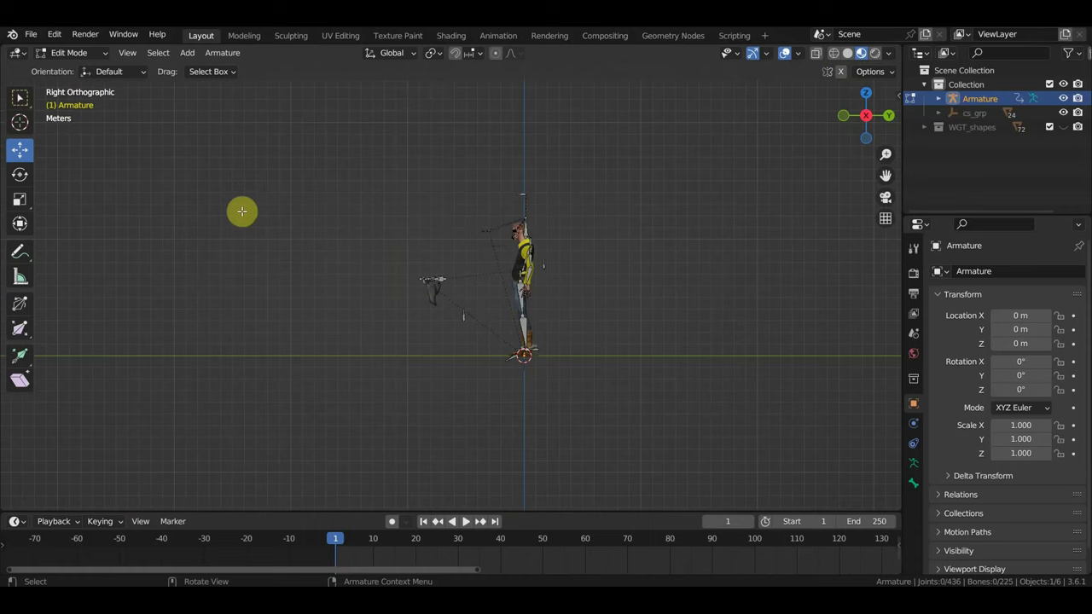
{"action": "scroll", "coordinate": [305, 246], "scroll_direction": "up", "scroll_amount": 4}
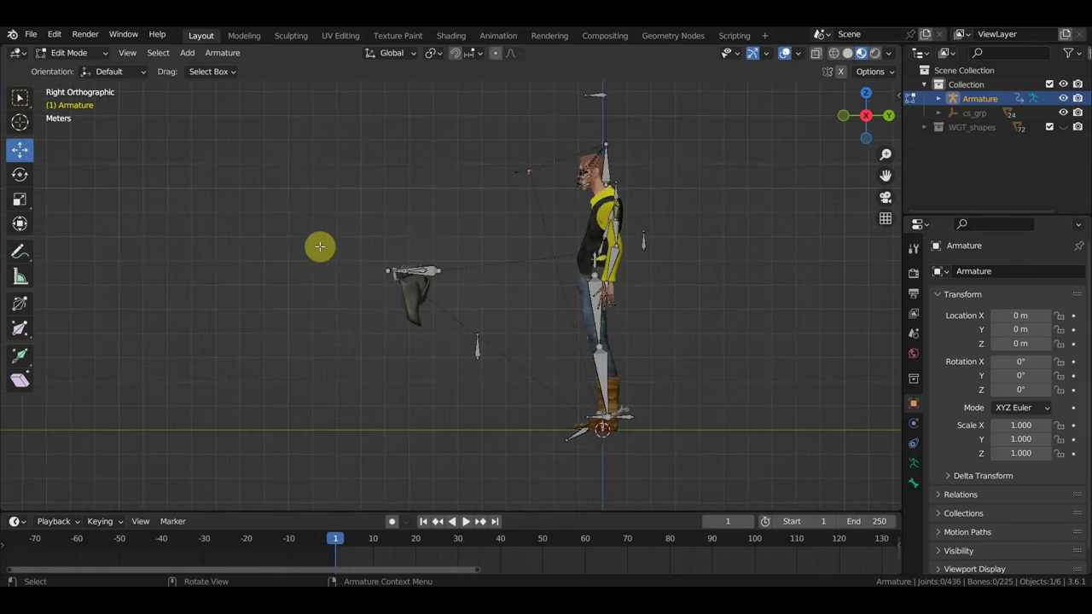
{"action": "left_click", "coordinate": [58, 53]}
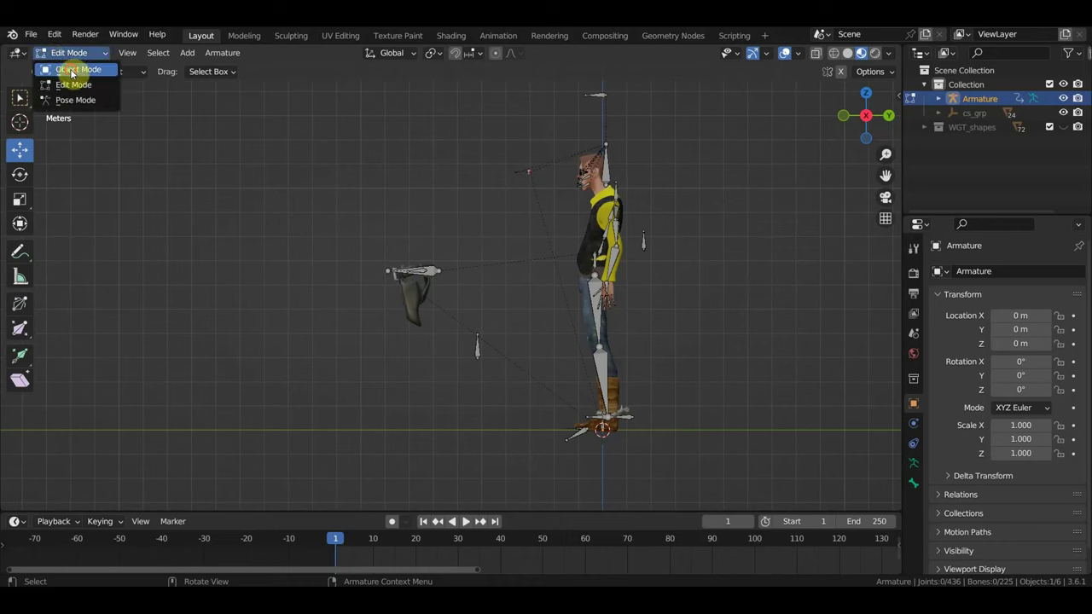
- Back in Object Mode, parent бляха to the Armature With Automatic Weights
{"action": "left_click", "coordinate": [72, 70]}
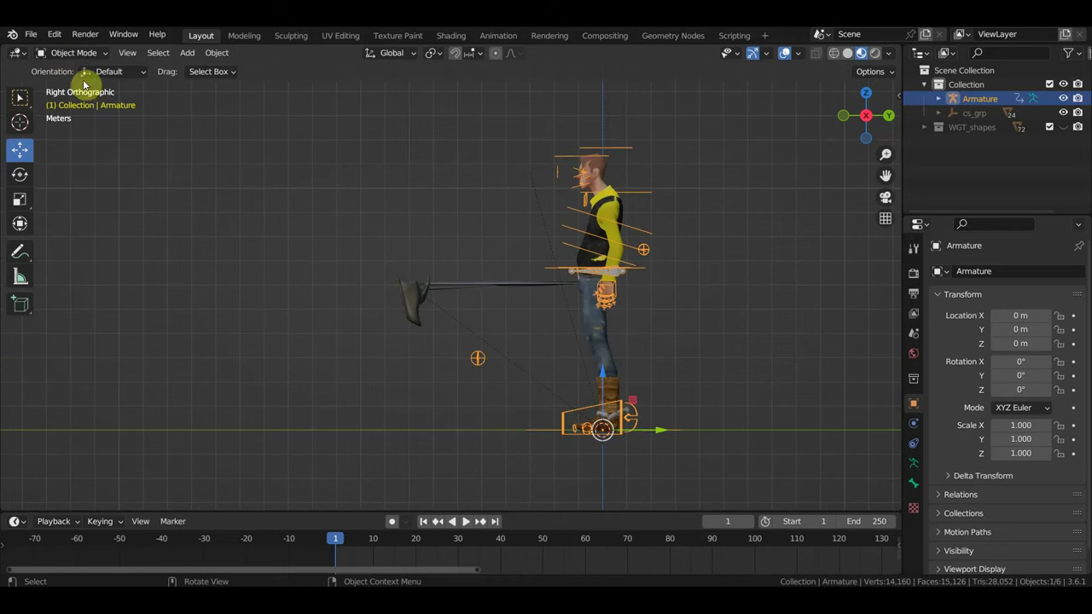
{"action": "left_click", "coordinate": [414, 313]}
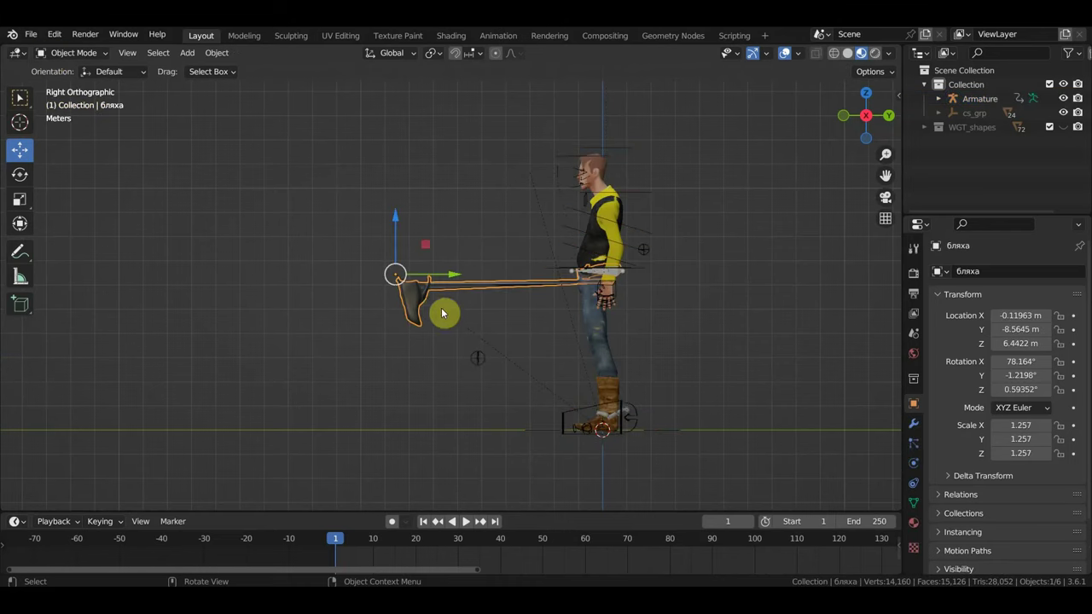
{"action": "left_click", "coordinate": [624, 271], "text": "shift"}
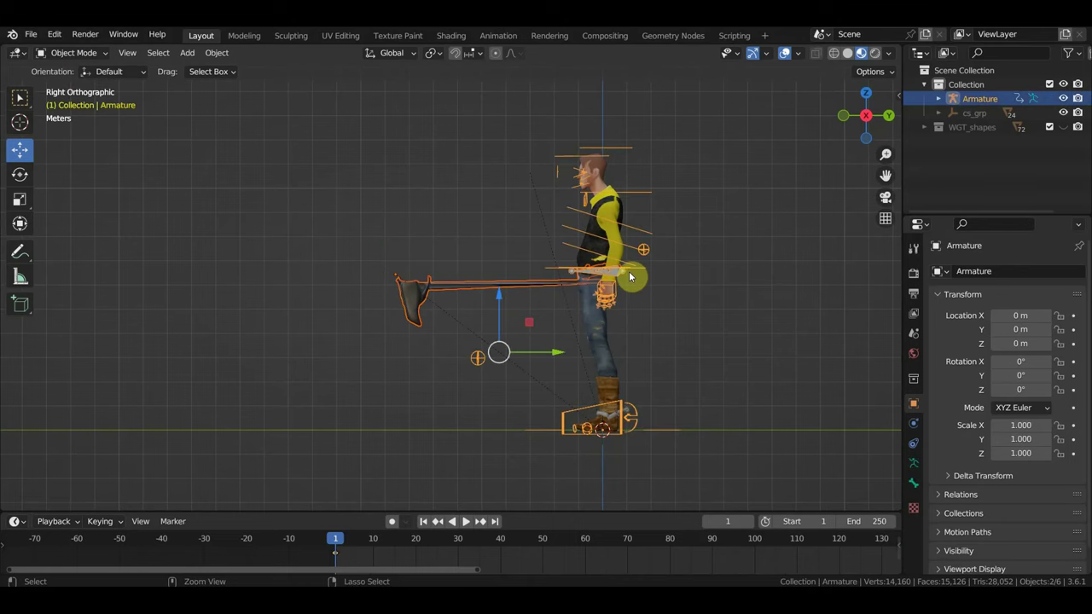
{"action": "key", "text": "ctrl+p"}
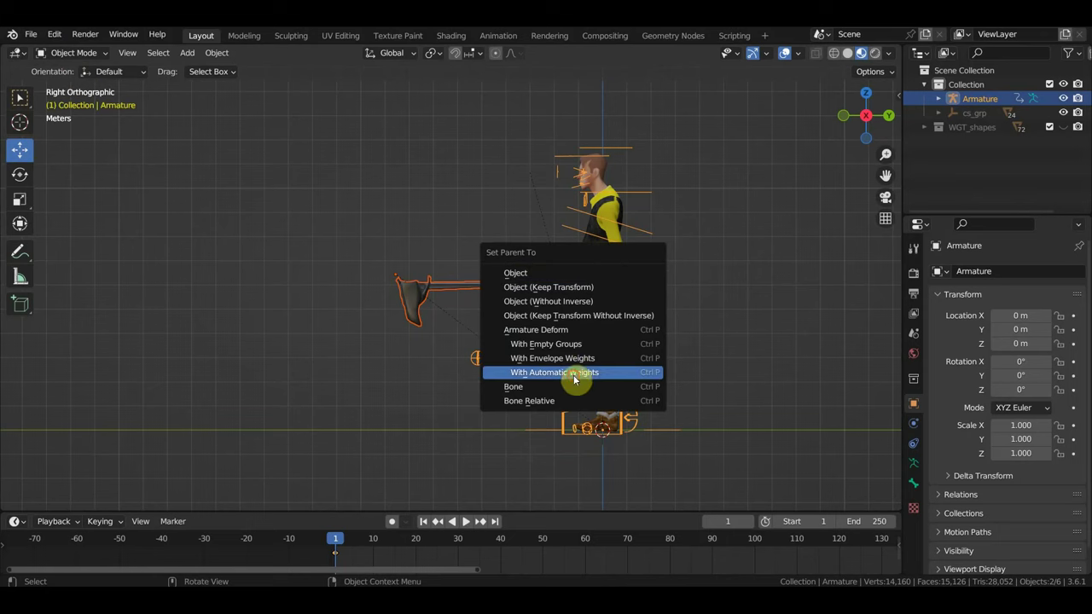
{"action": "left_click", "coordinate": [564, 372]}
{"action": "mouse_move", "coordinate": [561, 360]}
{"action": "middle_mouse_down"}
{"action": "mouse_move", "coordinate": [640, 316]}
{"action": "mouse_move", "coordinate": [784, 339]}
{"action": "mouse_move", "coordinate": [681, 330]}
{"action": "middle_mouse_up"}
{"action": "key", "text": "KP_1"}
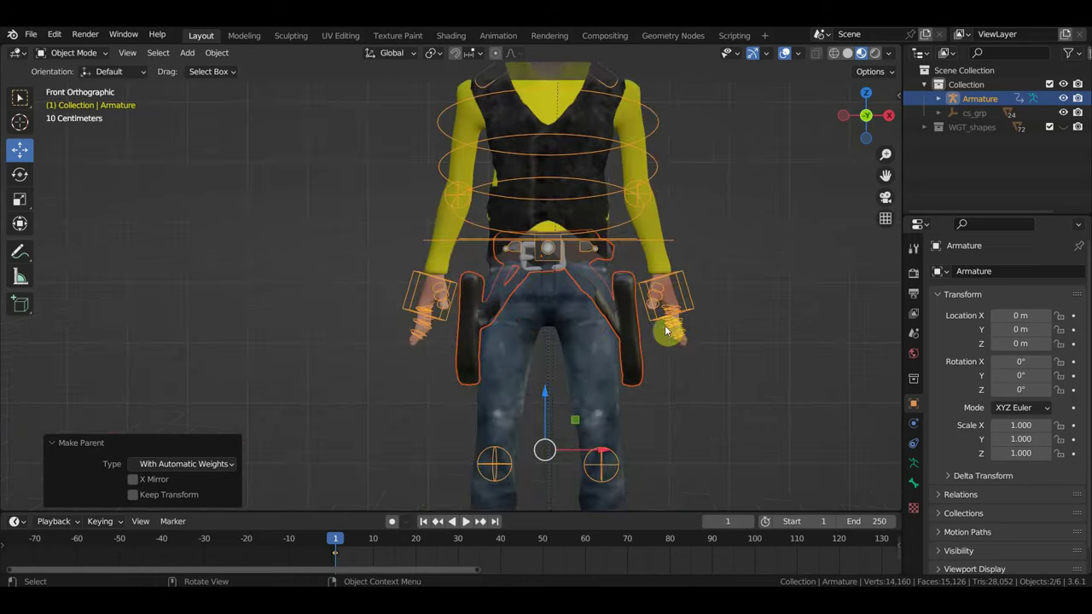
{"action": "left_click", "coordinate": [472, 339]}
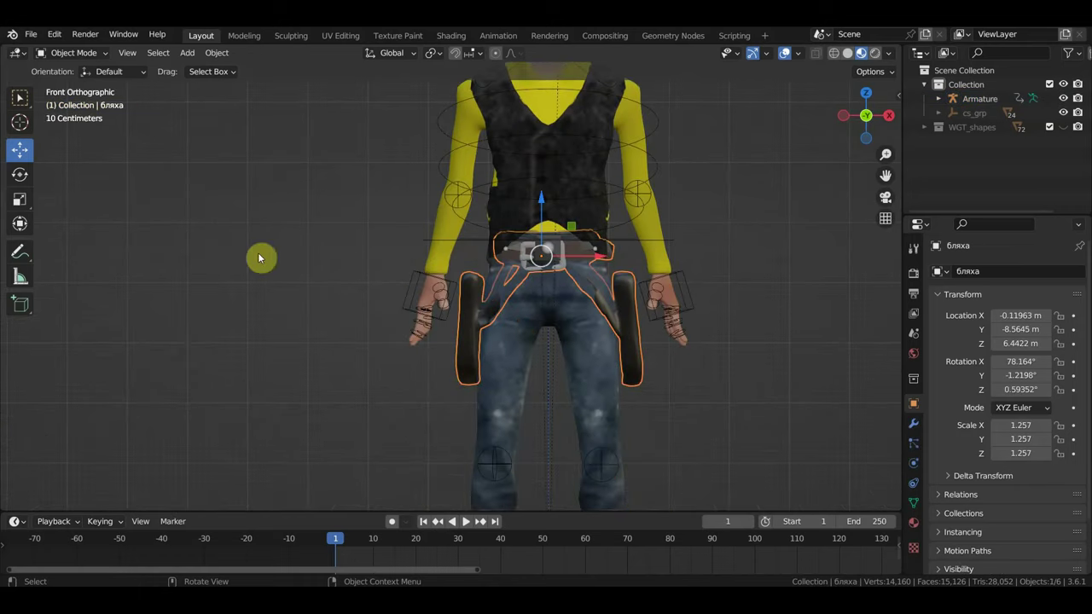
- Edit бляха in wireframe, clear its selection, and box-select the holster parts
{"action": "left_click", "coordinate": [74, 53]}
{"action": "left_click", "coordinate": [78, 87]}
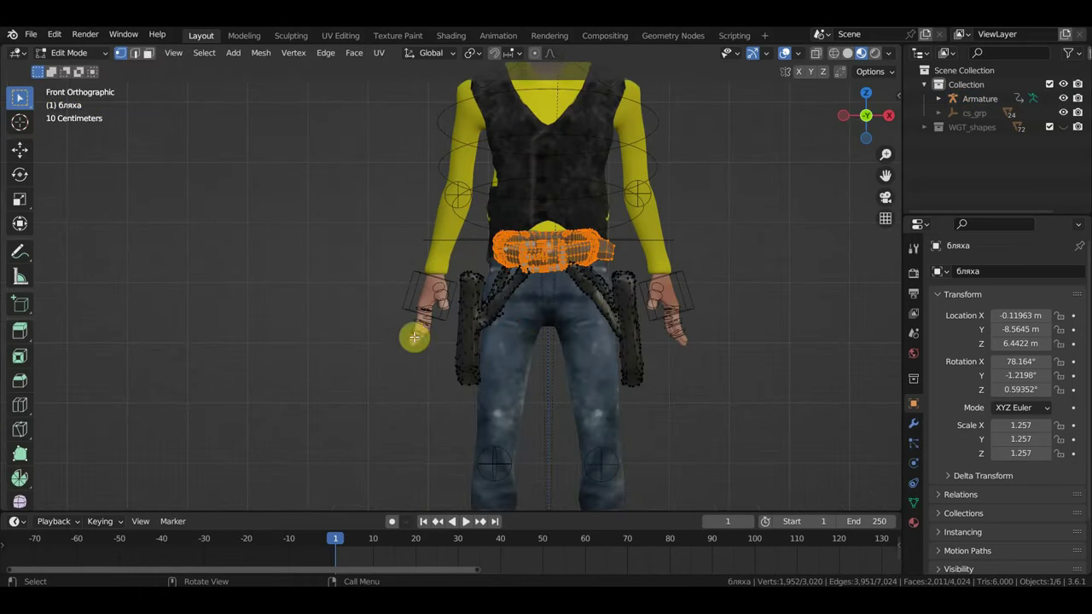
{"action": "left_click", "coordinate": [823, 130]}
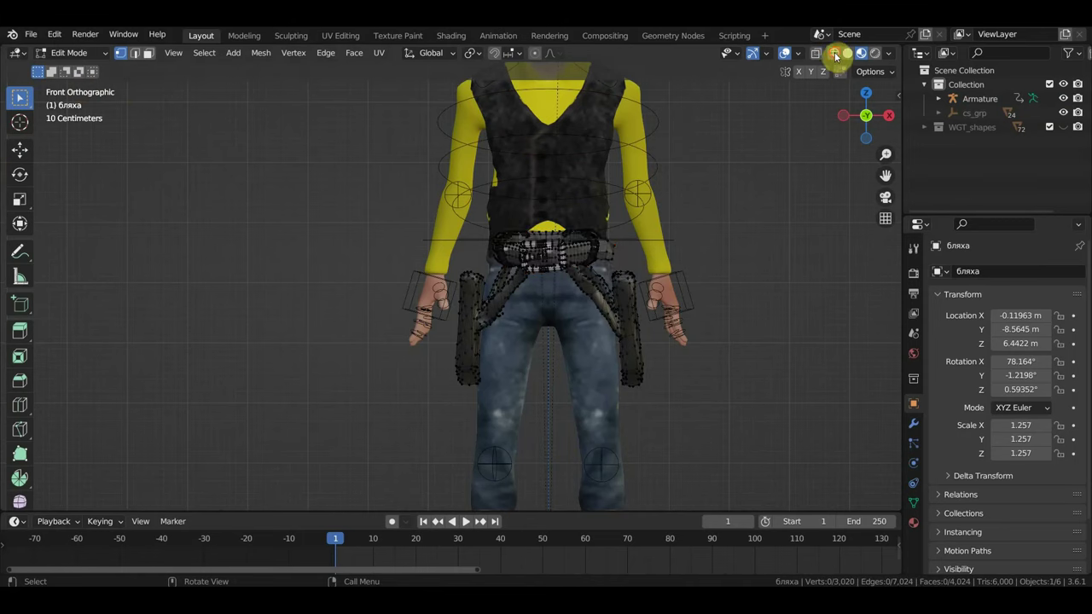
{"action": "left_click", "coordinate": [834, 53]}
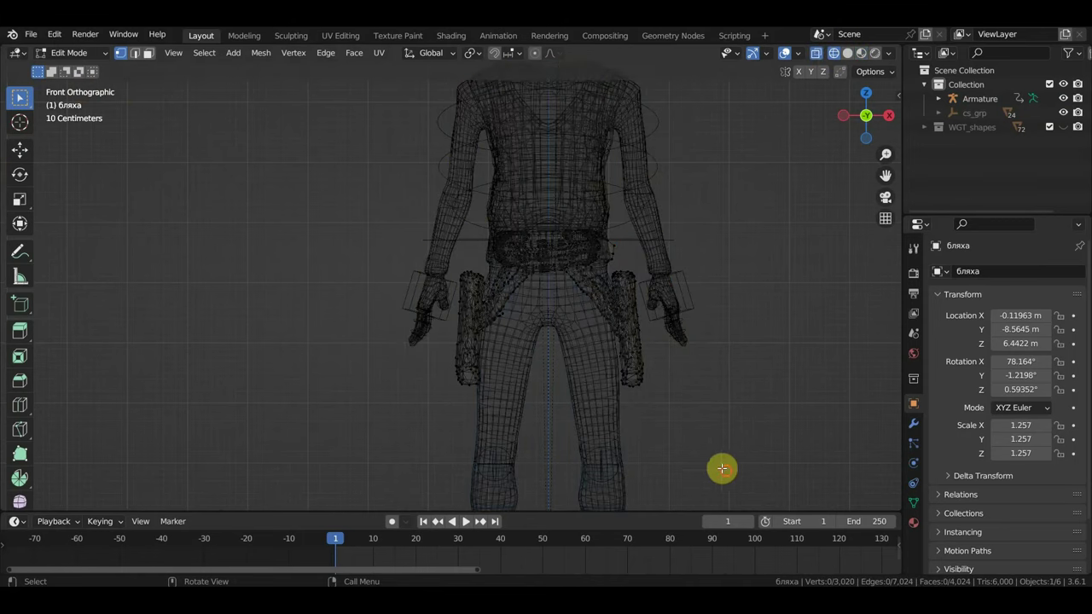
{"action": "left_click_drag", "start_coordinate": [721, 468], "coordinate": [431, 270]}
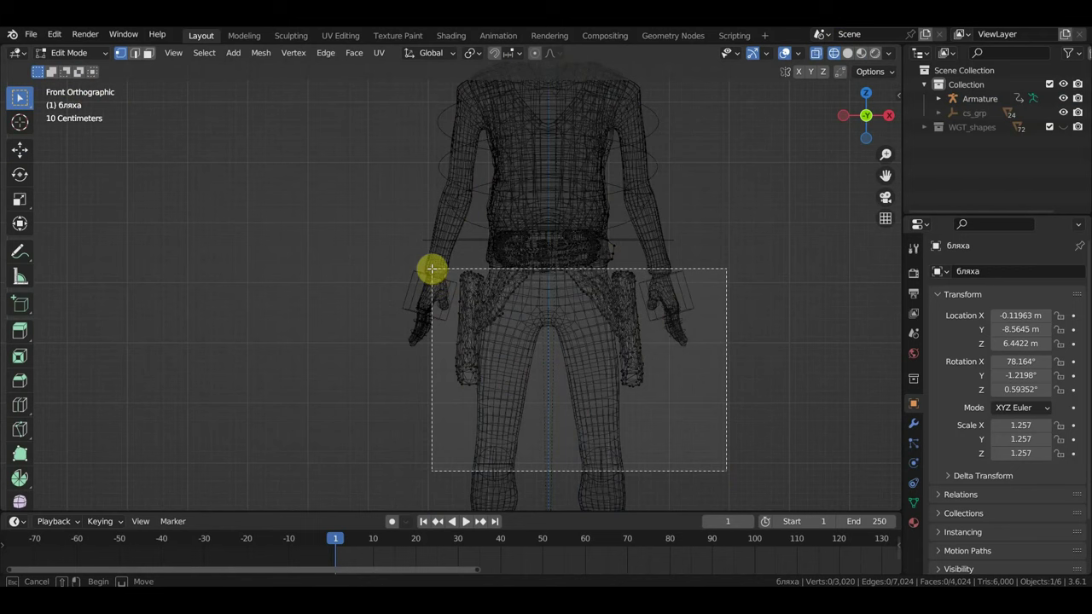
{"action": "scroll", "coordinate": [636, 347], "scroll_direction": "up", "scroll_amount": 3}
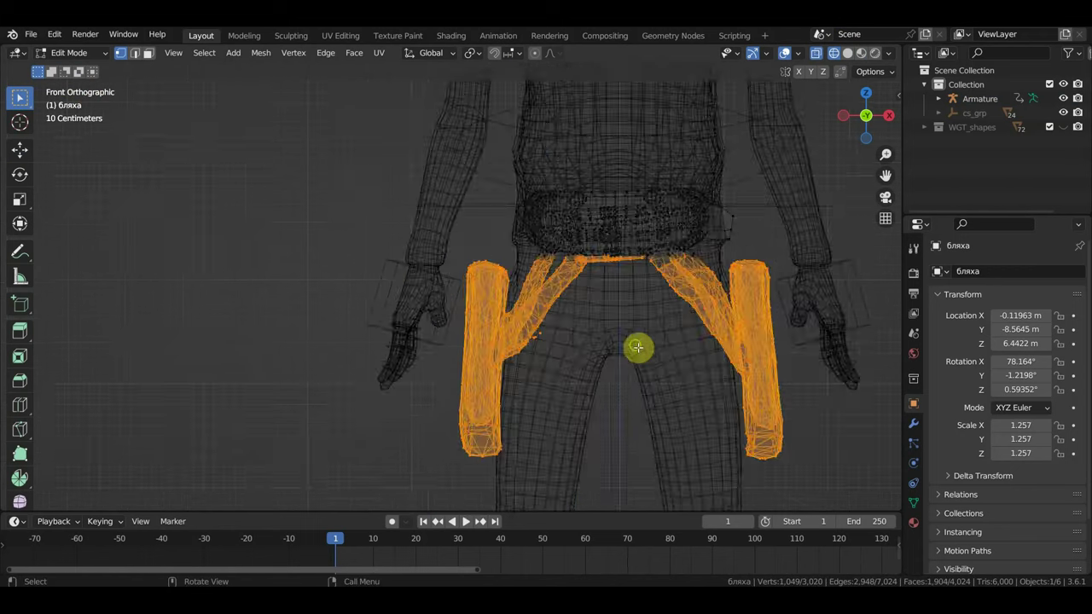
{"action": "middle_click_drag", "start_coordinate": [637, 347], "coordinate": [630, 316]}
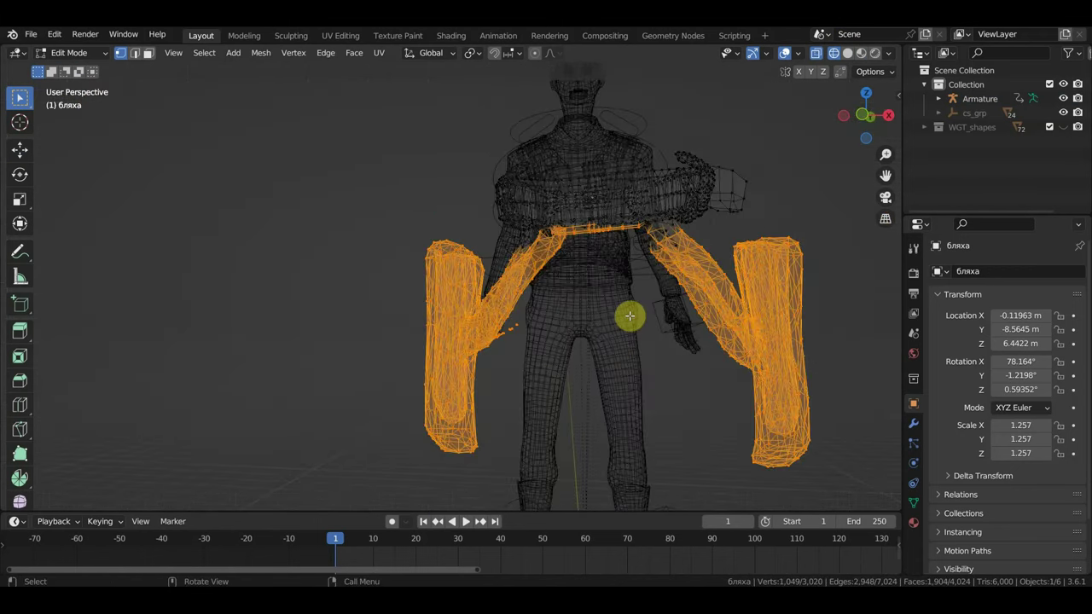
{"action": "key", "text": "KP_3"}
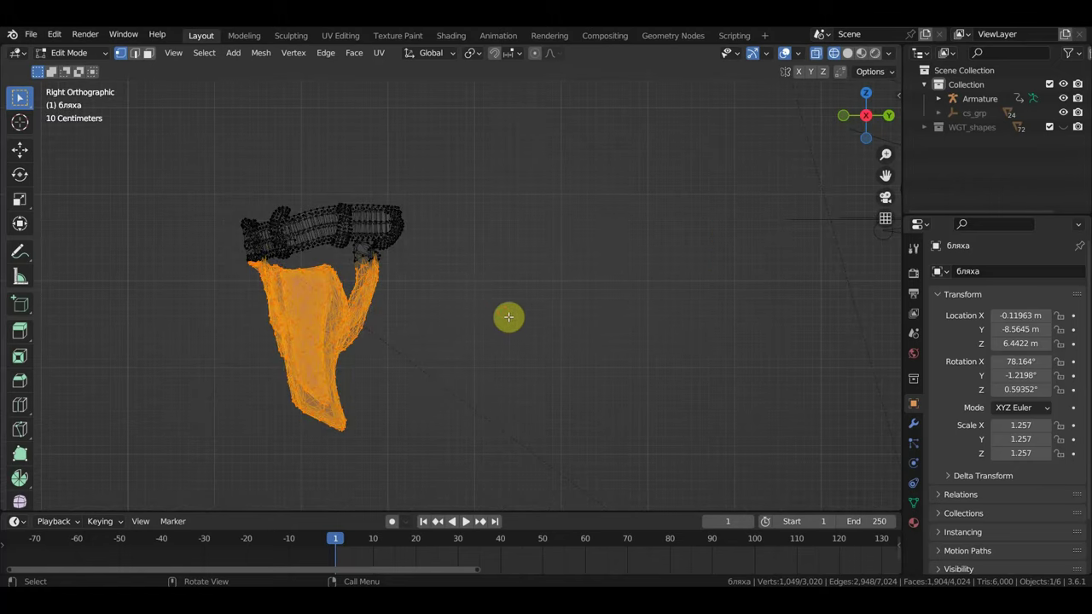
{"action": "left_click_drag", "start_coordinate": [468, 300], "coordinate": [348, 246]}
- Reselect the strap with linked geometry and circle-deselect the belt ring, keeping only the flaps
{"action": "key", "text": "alt+a"}
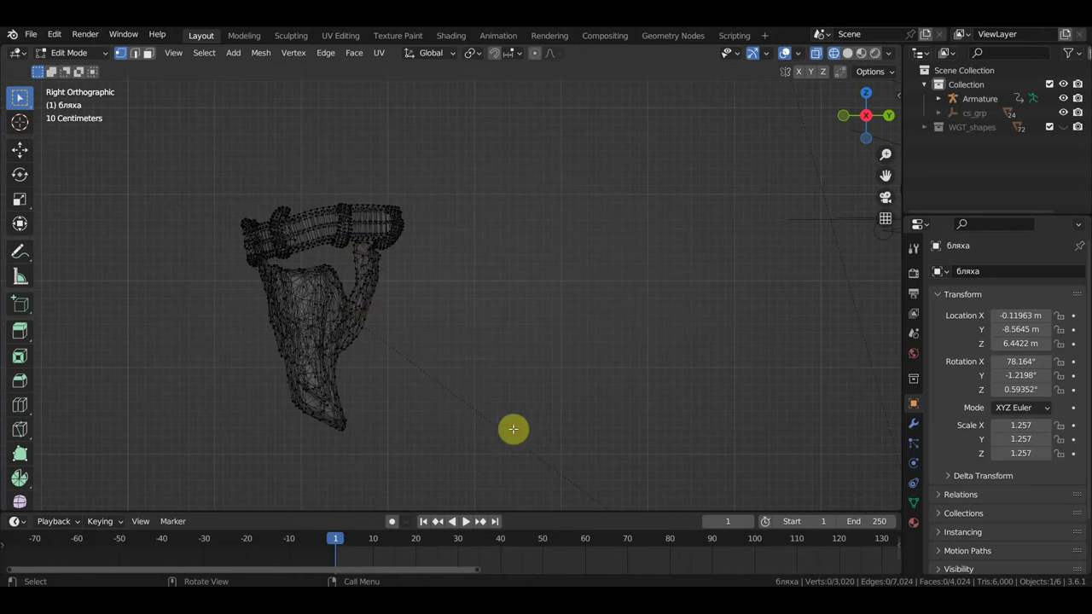
{"action": "key", "text": "ctrl+z"}
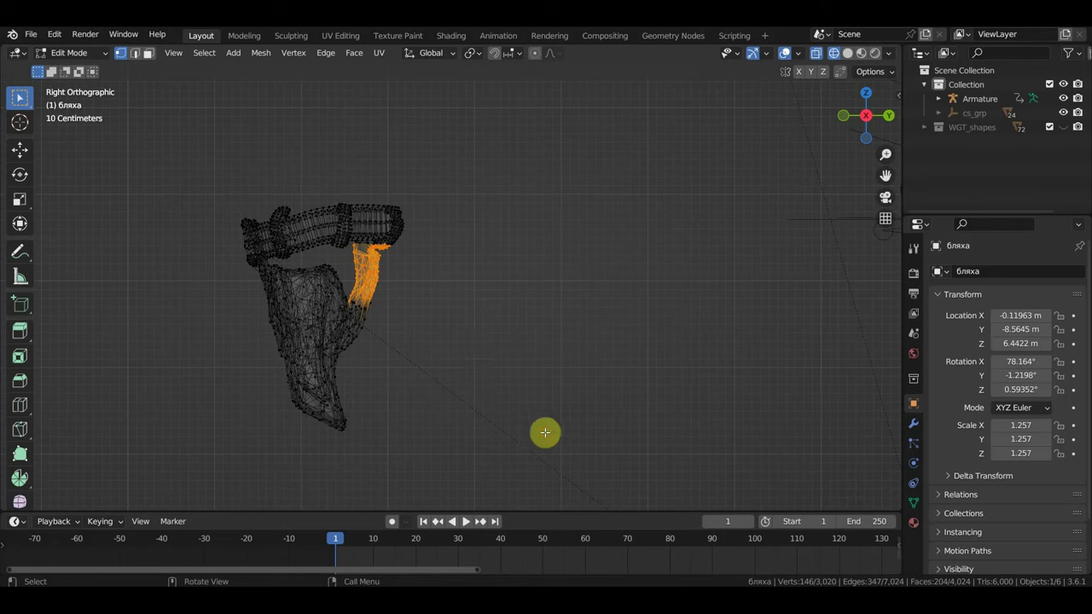
{"action": "key", "text": "ctrl+l"}
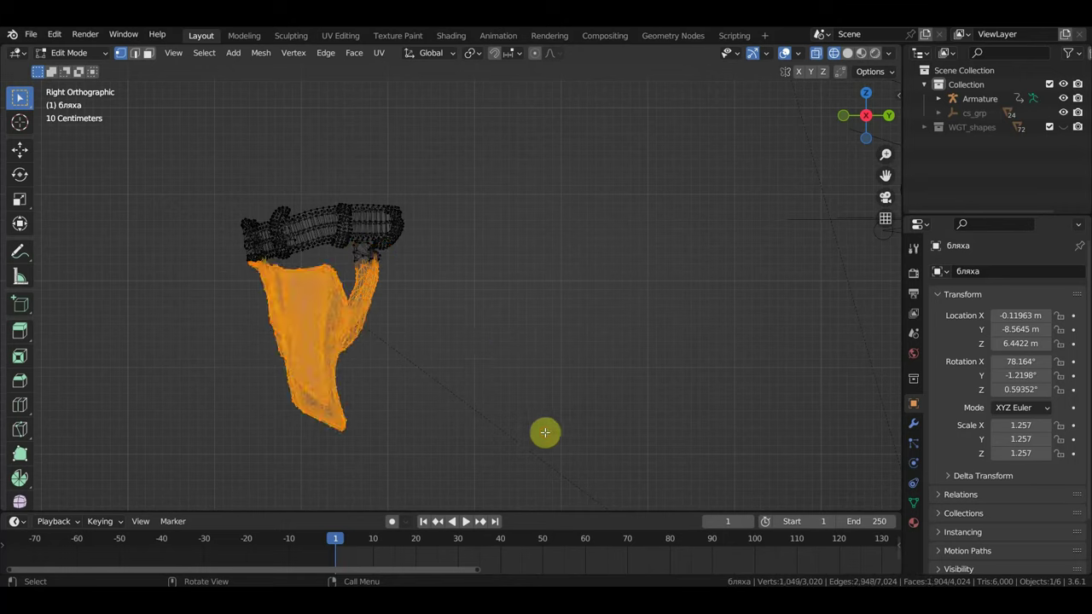
{"action": "left_click_drag", "start_coordinate": [448, 272], "coordinate": [342, 243]}
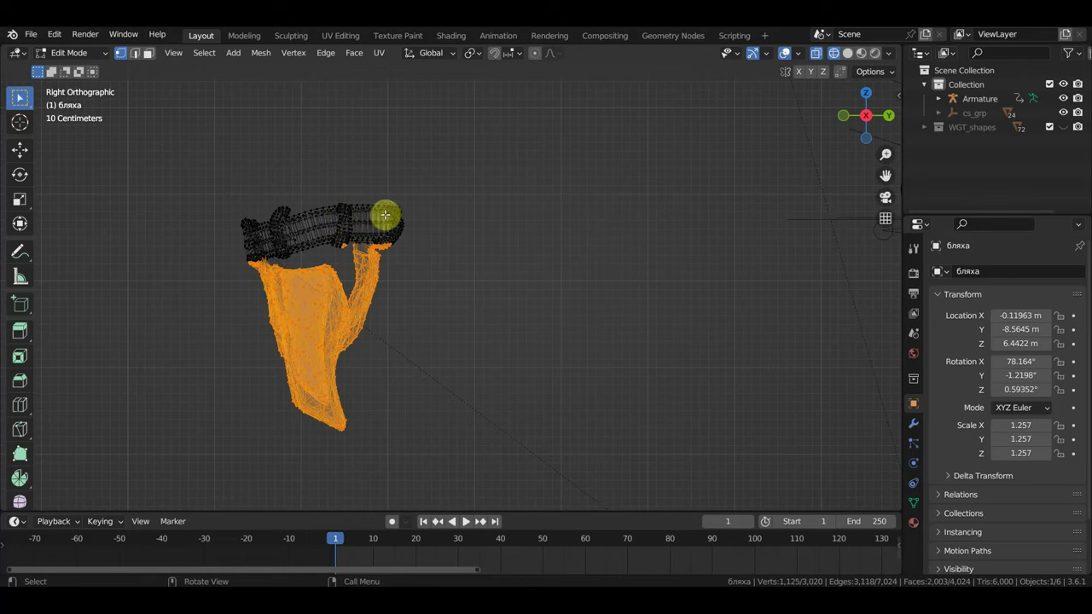
{"action": "key", "text": "c"}
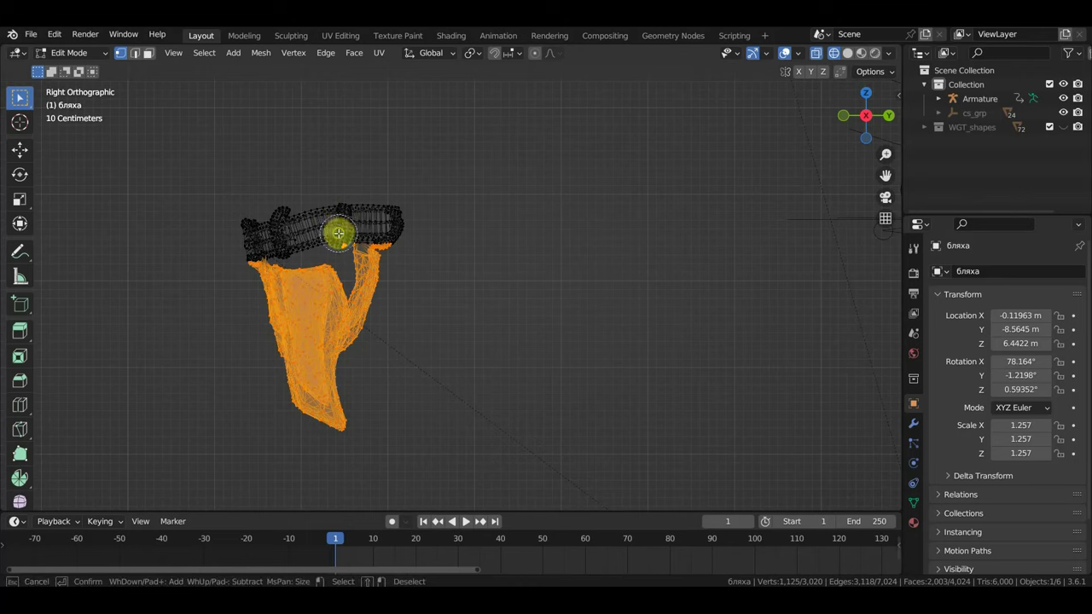
{"action": "middle_click_drag", "start_coordinate": [338, 232], "coordinate": [379, 231]}
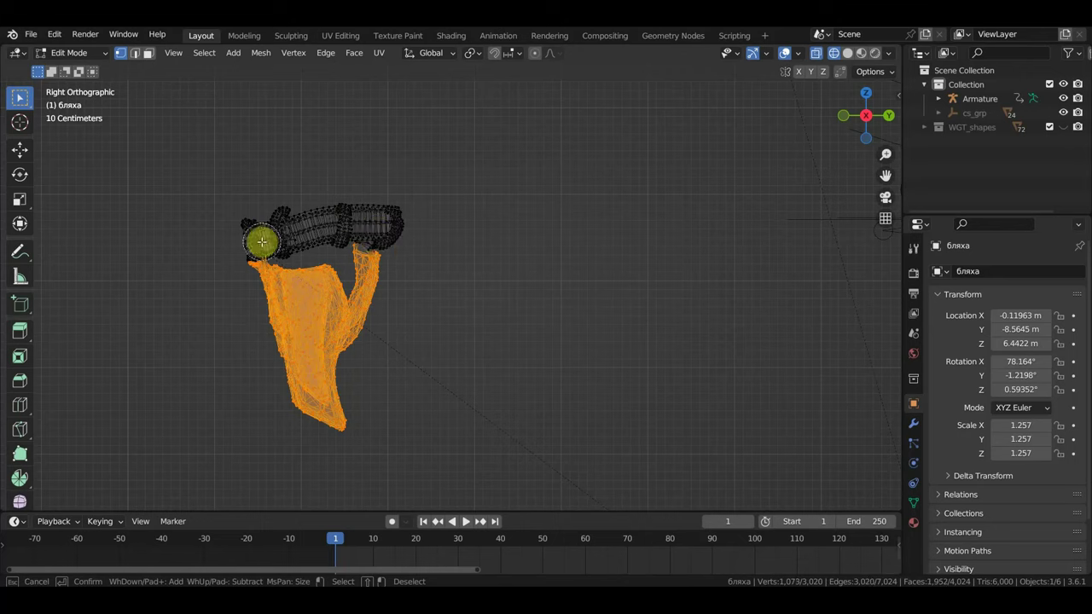
{"action": "mouse_move", "coordinate": [256, 243]}
{"action": "middle_mouse_down"}
{"action": "mouse_move", "coordinate": [248, 247]}
{"action": "mouse_move", "coordinate": [273, 246]}
{"action": "middle_mouse_up"}
{"action": "mouse_move", "coordinate": [255, 260]}
{"action": "left_mouse_down"}
{"action": "mouse_move", "coordinate": [265, 270]}
{"action": "mouse_move", "coordinate": [251, 284]}
{"action": "mouse_move", "coordinate": [280, 264]}
{"action": "mouse_move", "coordinate": [283, 279]}
{"action": "left_mouse_up"}
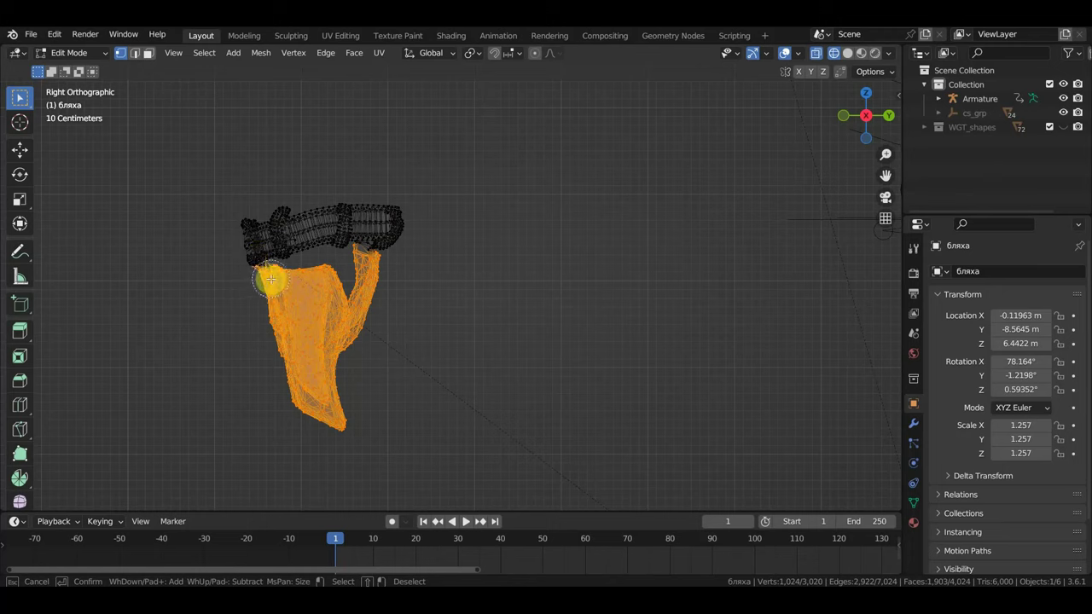
{"action": "right_click", "coordinate": [519, 297]}
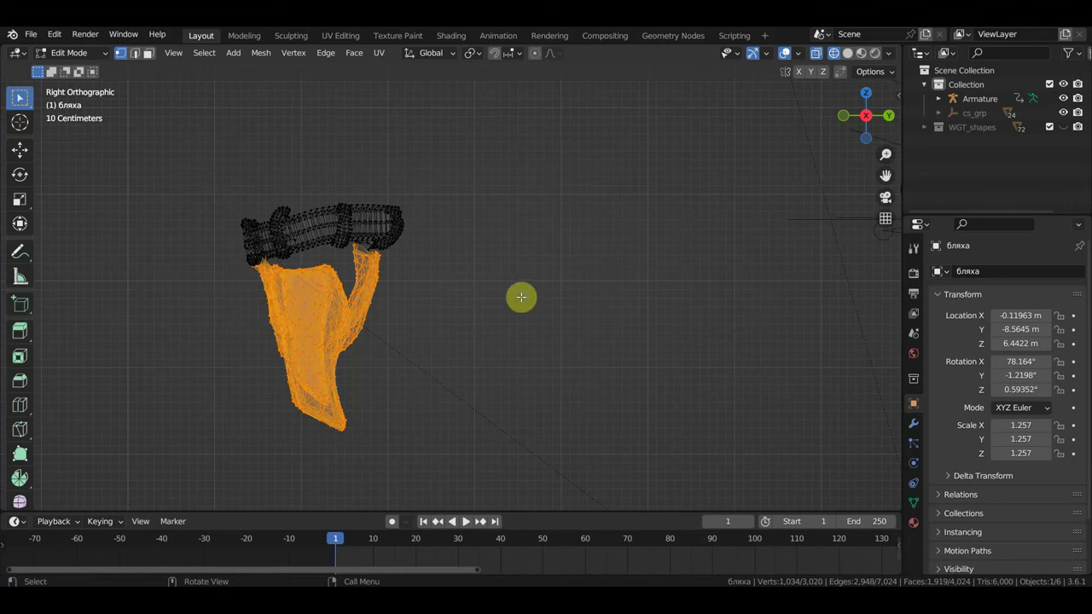
{"action": "mouse_move", "coordinate": [517, 299]}
{"action": "middle_mouse_down"}
{"action": "mouse_move", "coordinate": [541, 317]}
{"action": "mouse_move", "coordinate": [639, 283]}
{"action": "middle_mouse_up"}
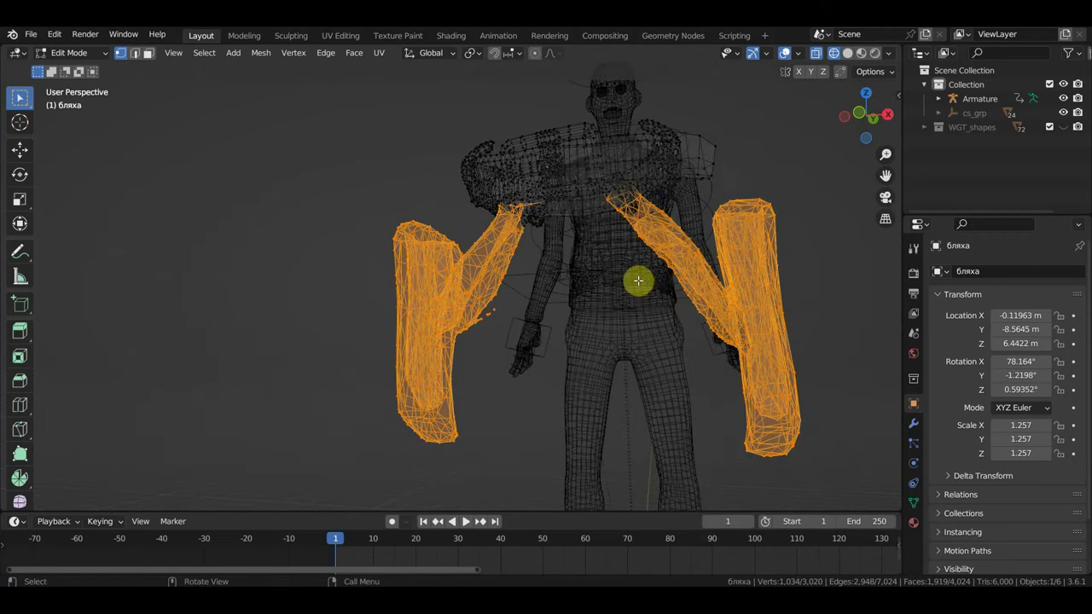
- Delete the selected flap vertices and select the remaining belt mesh
{"action": "key", "text": "x"}
{"action": "left_click", "coordinate": [639, 282]}
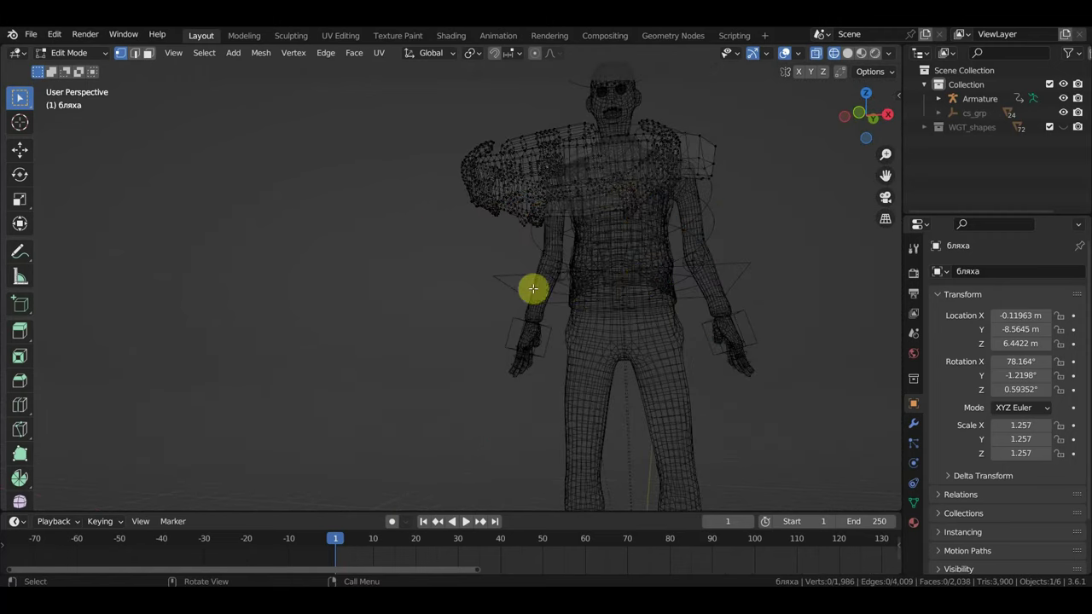
{"action": "key", "text": "KP_1"}
{"action": "scroll", "coordinate": [600, 287], "scroll_direction": "down", "scroll_amount": 1}
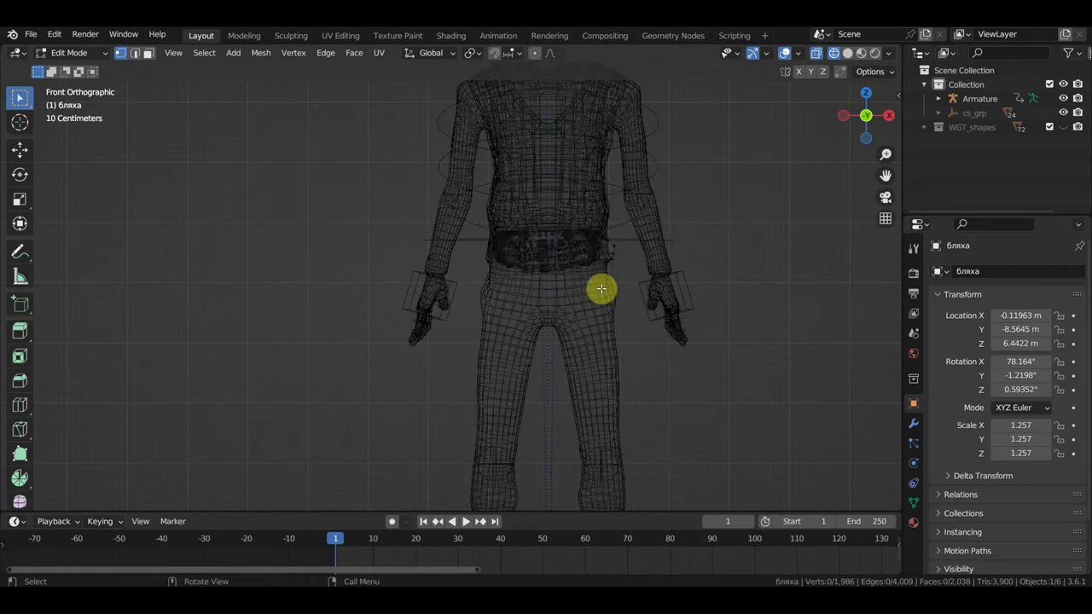
{"action": "key", "text": "a"}
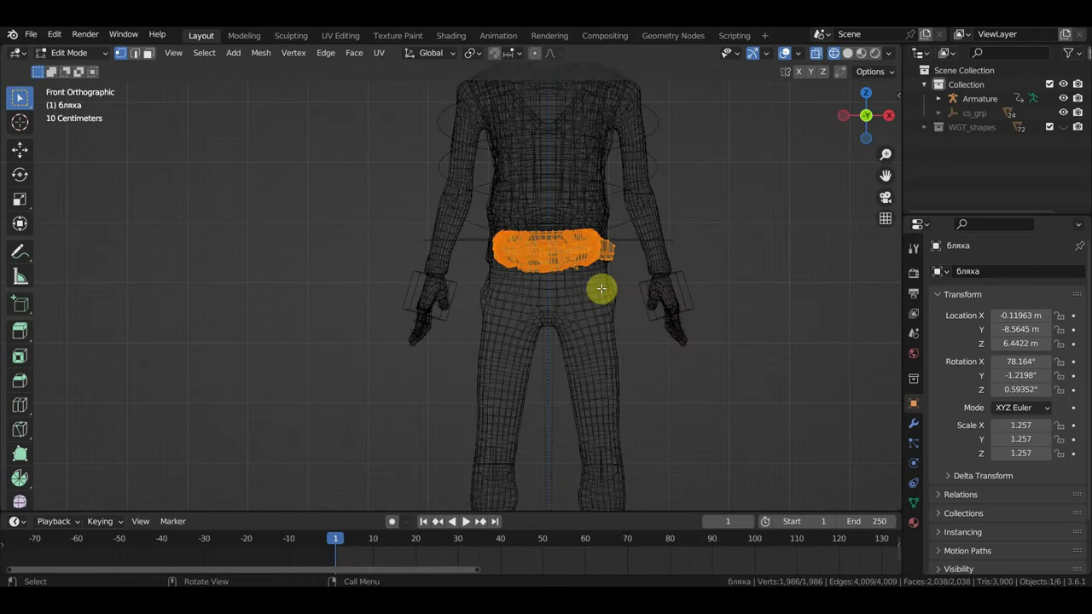
- Return to Object Mode with Material Preview, play the animation, and go back to frame 1
{"action": "left_click", "coordinate": [68, 53]}
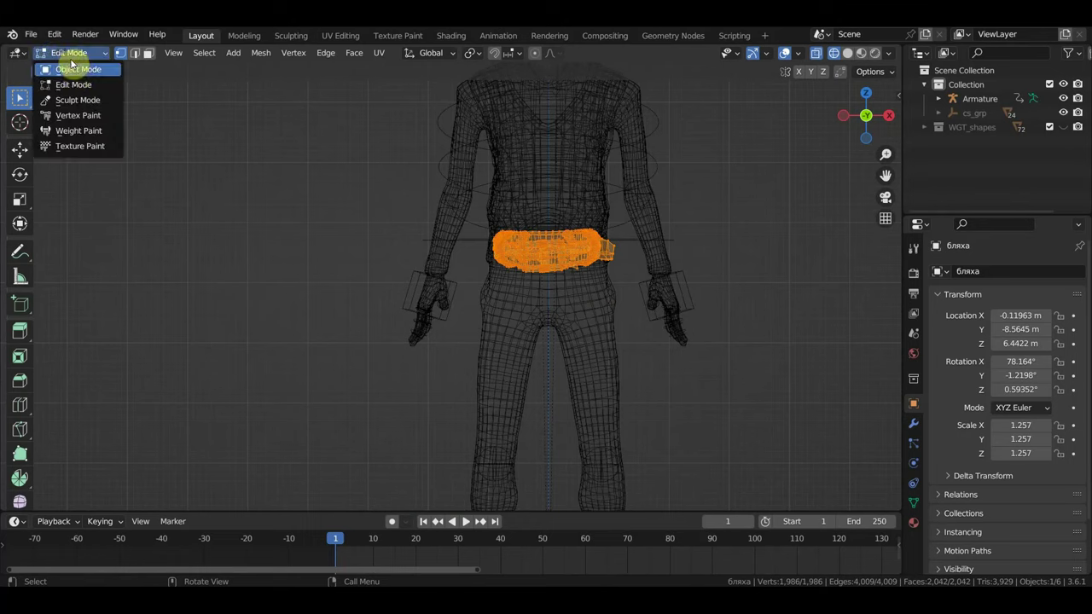
{"action": "left_click", "coordinate": [75, 69]}
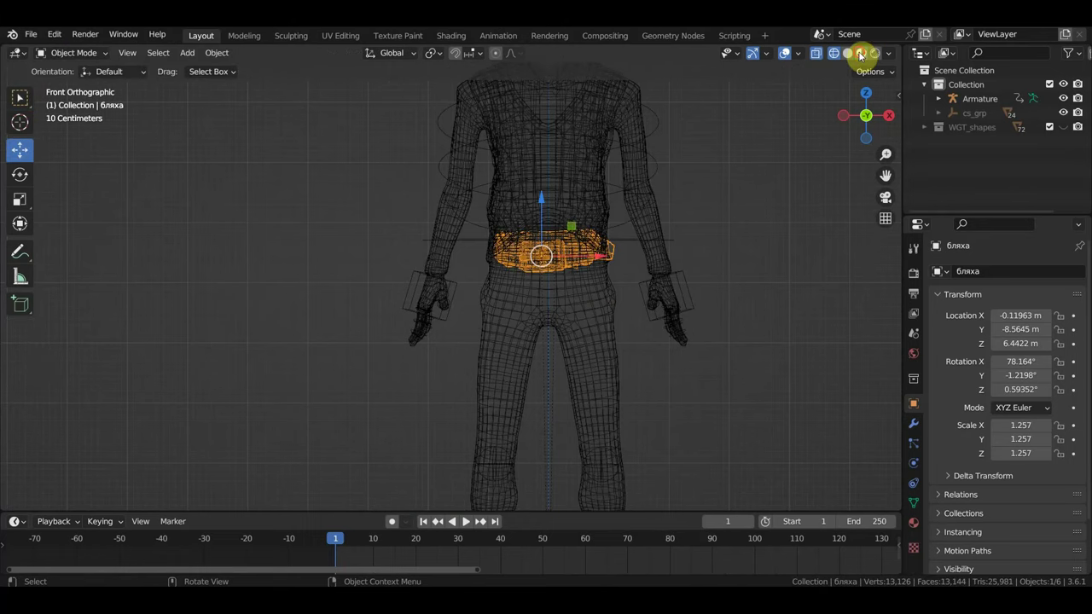
{"action": "left_click", "coordinate": [861, 54]}
{"action": "middle_click_drag", "start_coordinate": [691, 248], "coordinate": [580, 319], "text": "shift"}
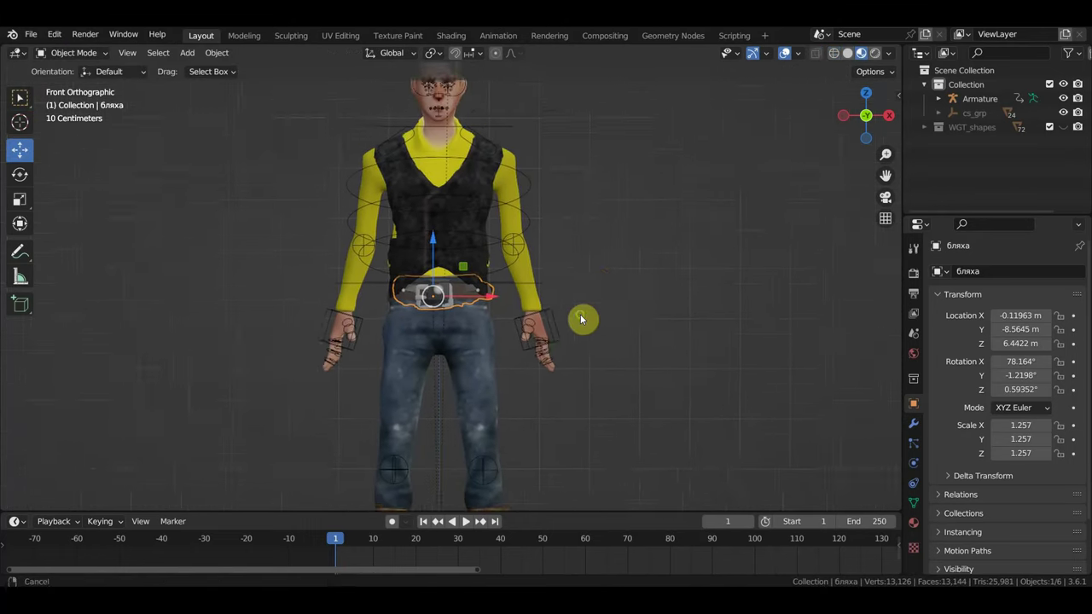
{"action": "key", "text": "space"}
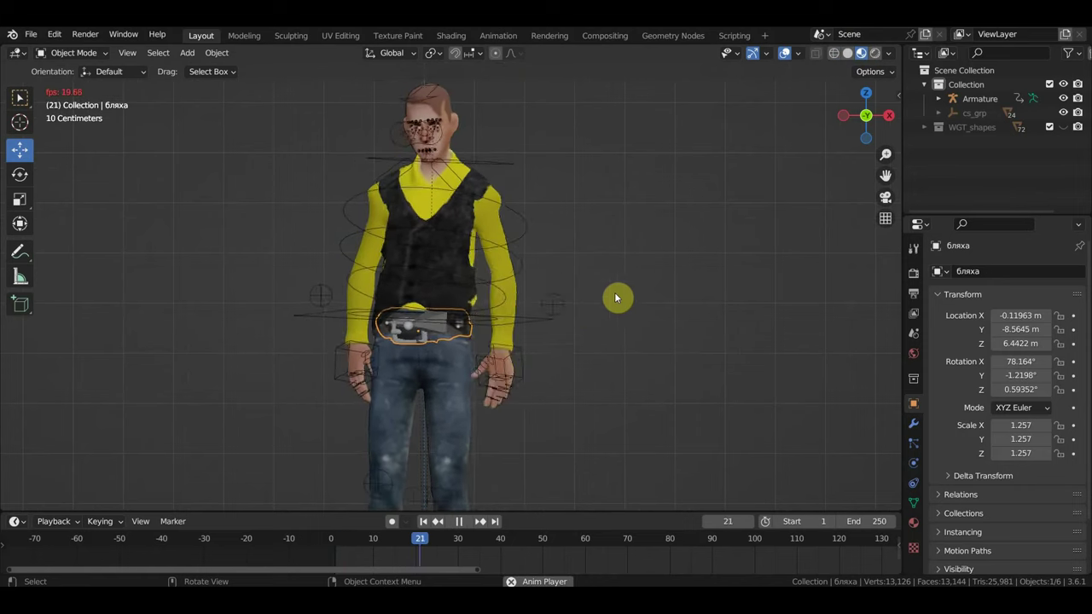
{"action": "key", "text": "space"}
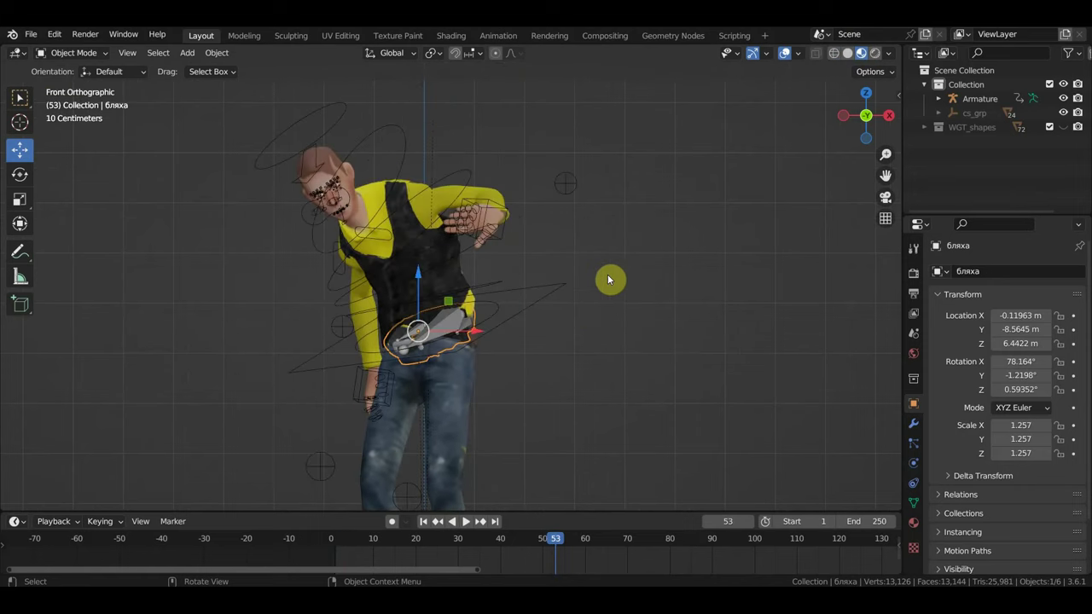
{"action": "left_click", "coordinate": [335, 542]}
{"action": "scroll", "coordinate": [768, 561], "scroll_direction": "down", "scroll_amount": 2}
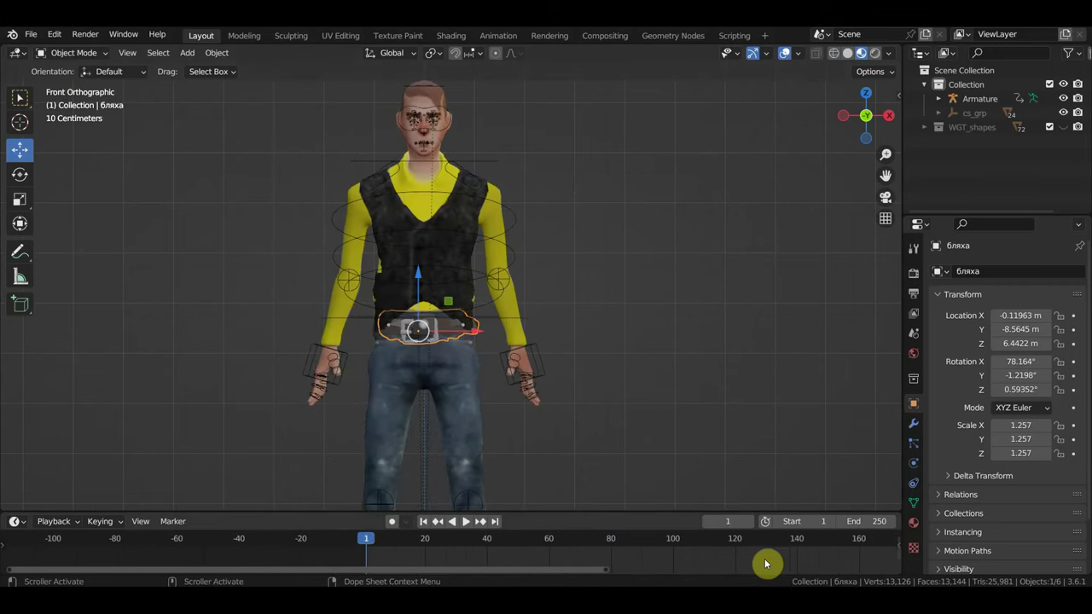
{"action": "scroll", "coordinate": [768, 559], "scroll_direction": "down", "scroll_amount": 2}
{"action": "scroll", "coordinate": [767, 554], "scroll_direction": "down", "scroll_amount": 1}
{"action": "scroll", "coordinate": [765, 553], "scroll_direction": "down", "scroll_amount": 1}
{"action": "scroll", "coordinate": [765, 555], "scroll_direction": "down", "scroll_amount": 1}
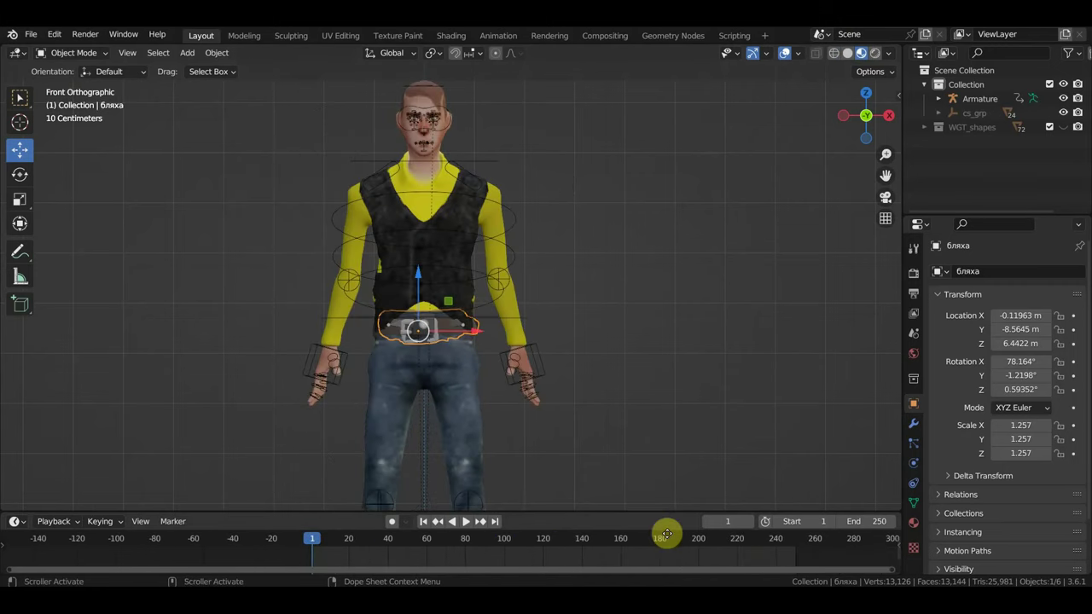
{"action": "scroll", "coordinate": [273, 200], "scroll_direction": "down", "scroll_amount": 2}
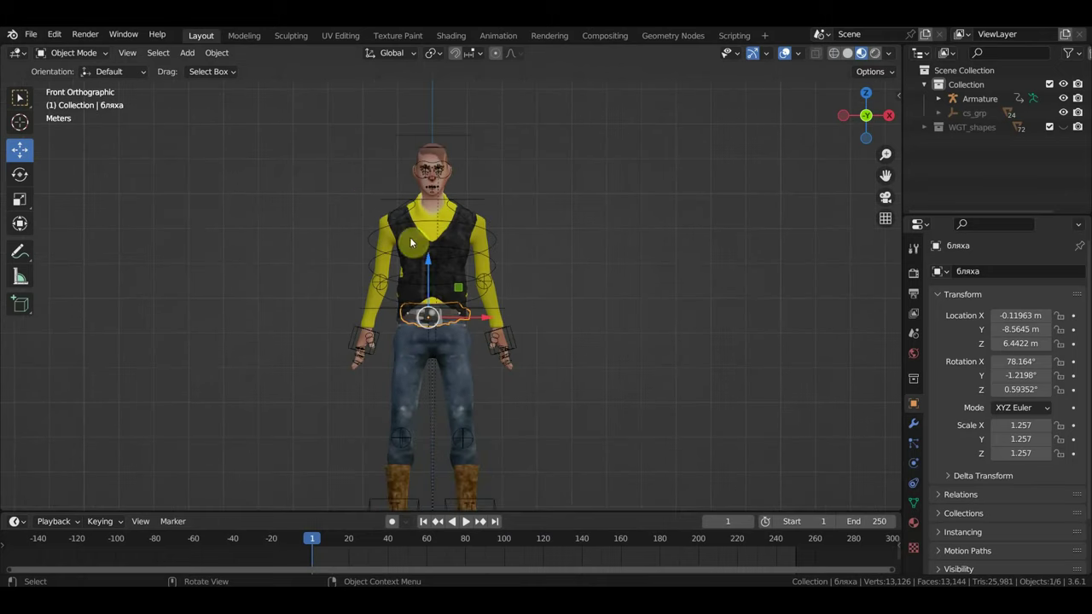
- Import Looking Behind.fbx from the Desktop's Цирюльник/анимации folder
{"action": "left_click", "coordinate": [86, 55]}
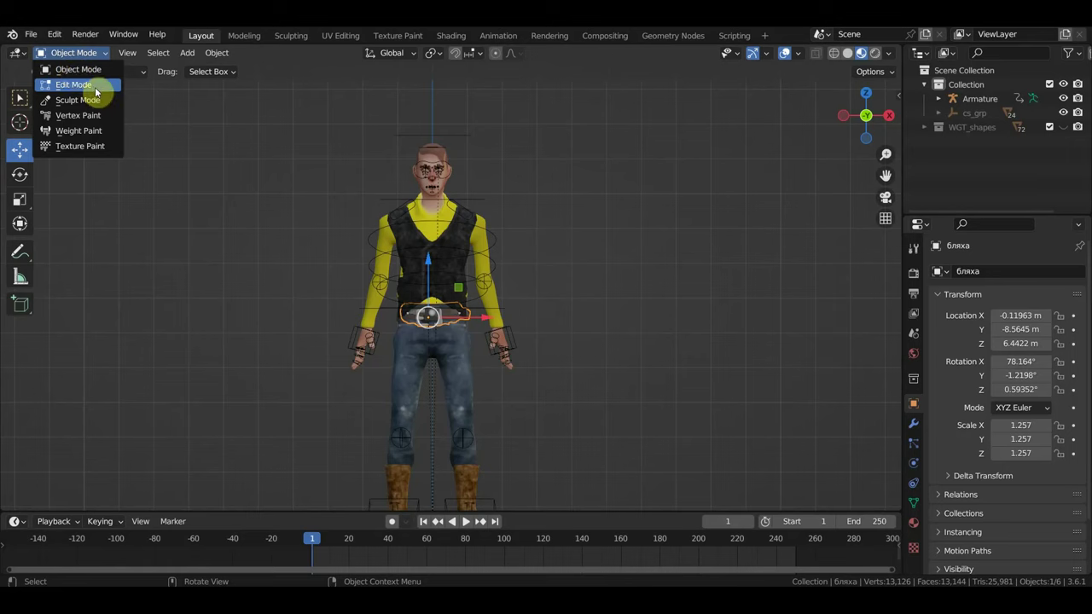
{"action": "left_click", "coordinate": [85, 68]}
{"action": "left_click", "coordinate": [31, 34]}
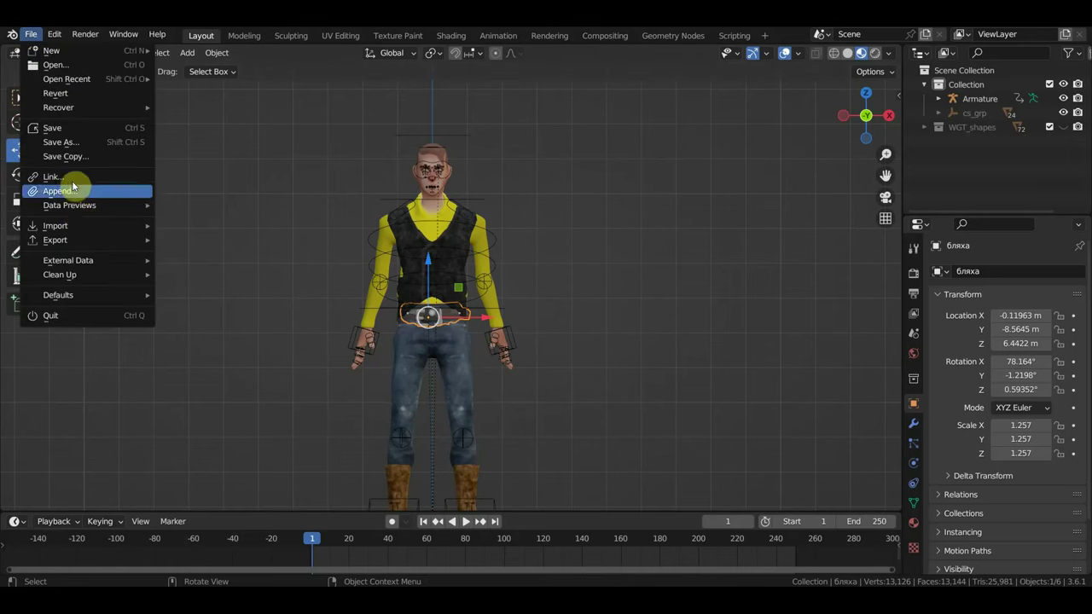
{"action": "mouse_move", "coordinate": [55, 225]}
{"action": "left_click", "coordinate": [256, 367]}
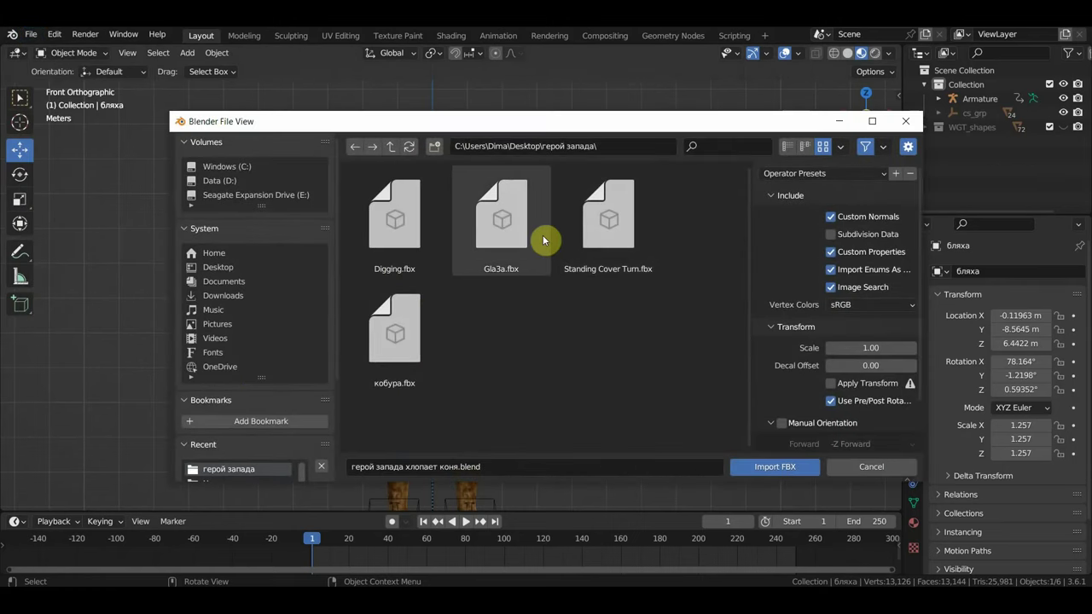
{"action": "left_click", "coordinate": [217, 267]}
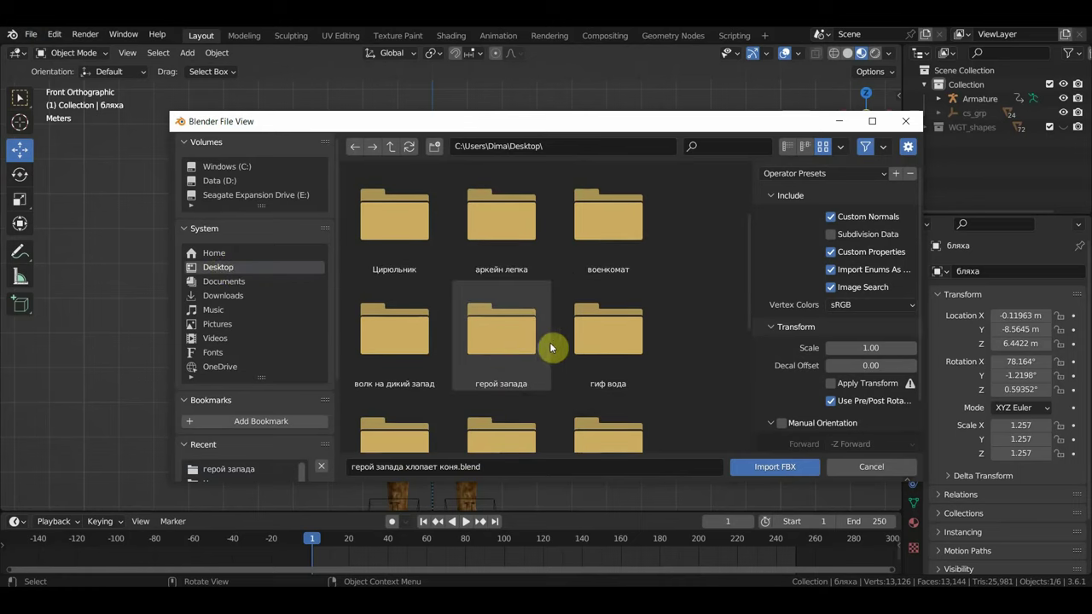
{"action": "scroll", "coordinate": [493, 356], "scroll_direction": "up", "scroll_amount": 2}
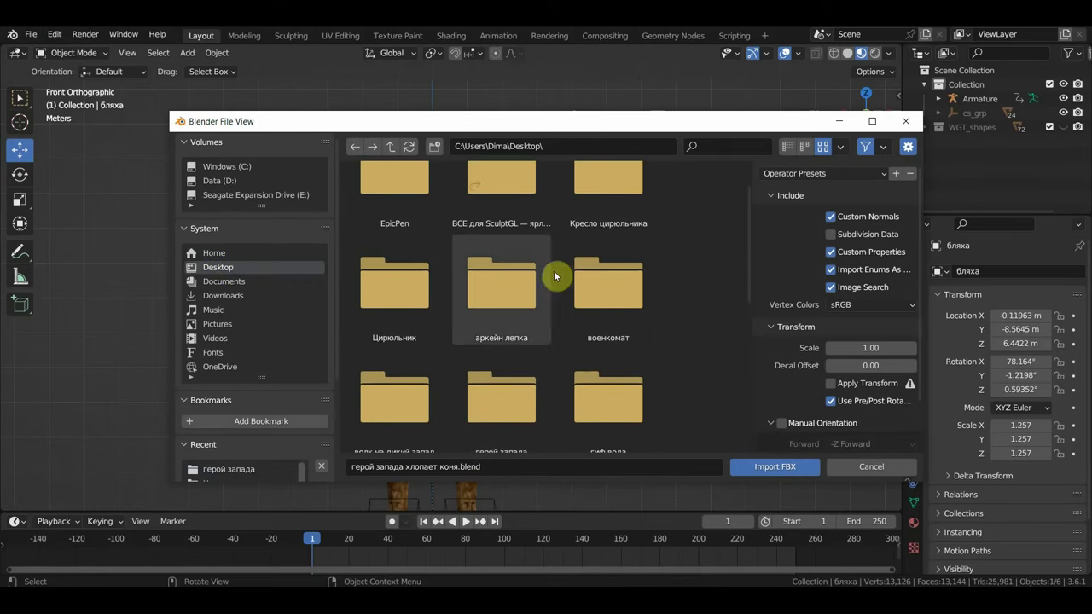
{"action": "left_click", "coordinate": [368, 316]}
{"action": "double_click", "coordinate": [369, 316]}
{"action": "left_click", "coordinate": [408, 239]}
{"action": "double_click", "coordinate": [408, 238]}
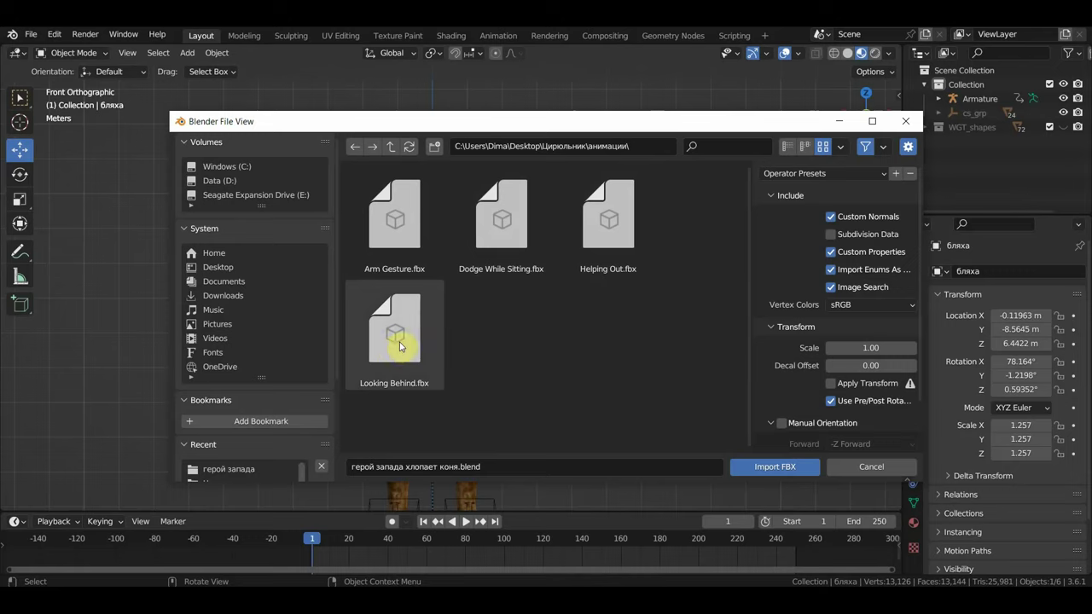
{"action": "double_click", "coordinate": [399, 345]}
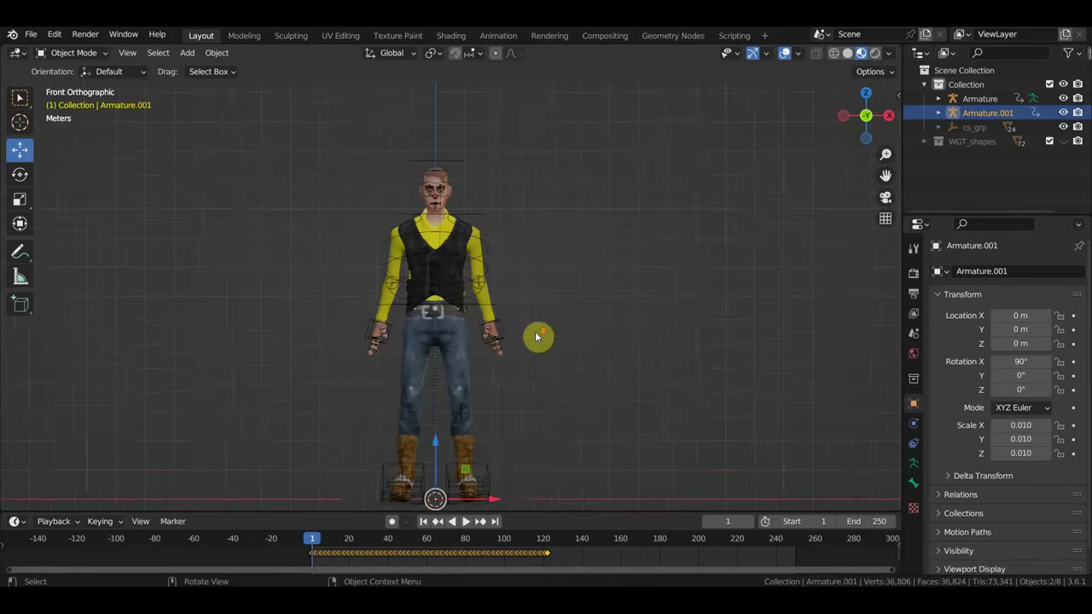
{"action": "scroll", "coordinate": [535, 337], "scroll_direction": "down", "scroll_amount": 1}
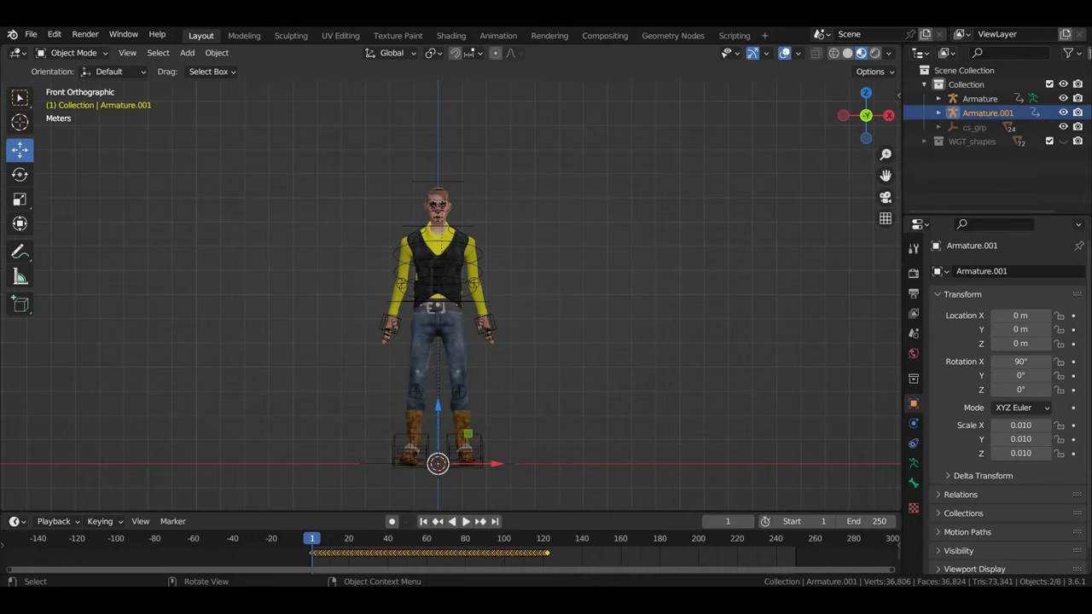
- Rescale the imported armature to 7.587, 5.556, then 4.893, and delete it with its mesh
{"action": "key", "text": "s"}
{"action": "left_click", "coordinate": [394, 400]}
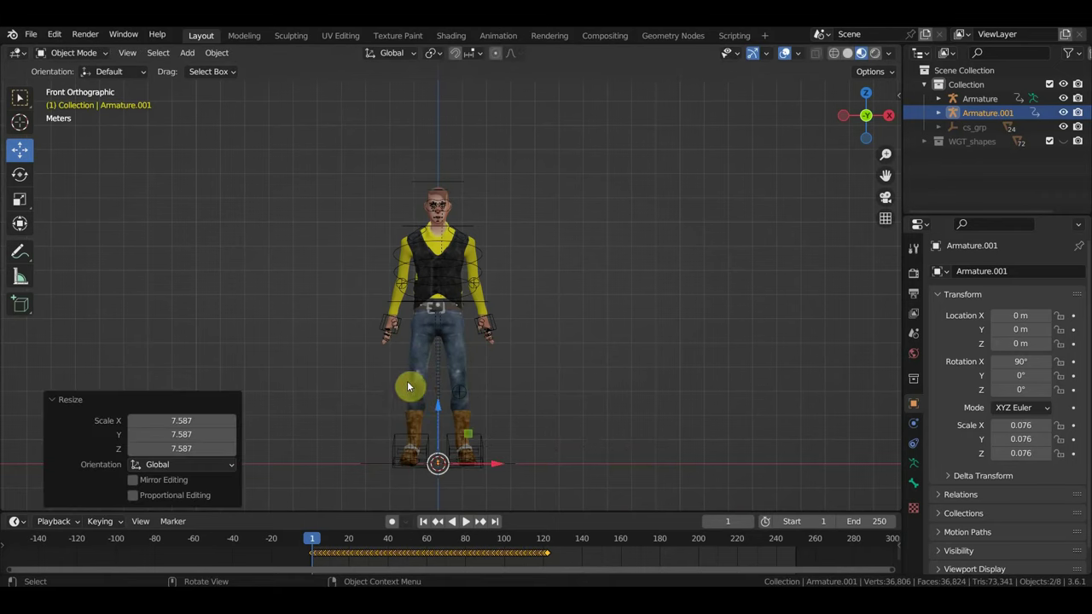
{"action": "key", "text": "s"}
{"action": "left_click", "coordinate": [368, 360]}
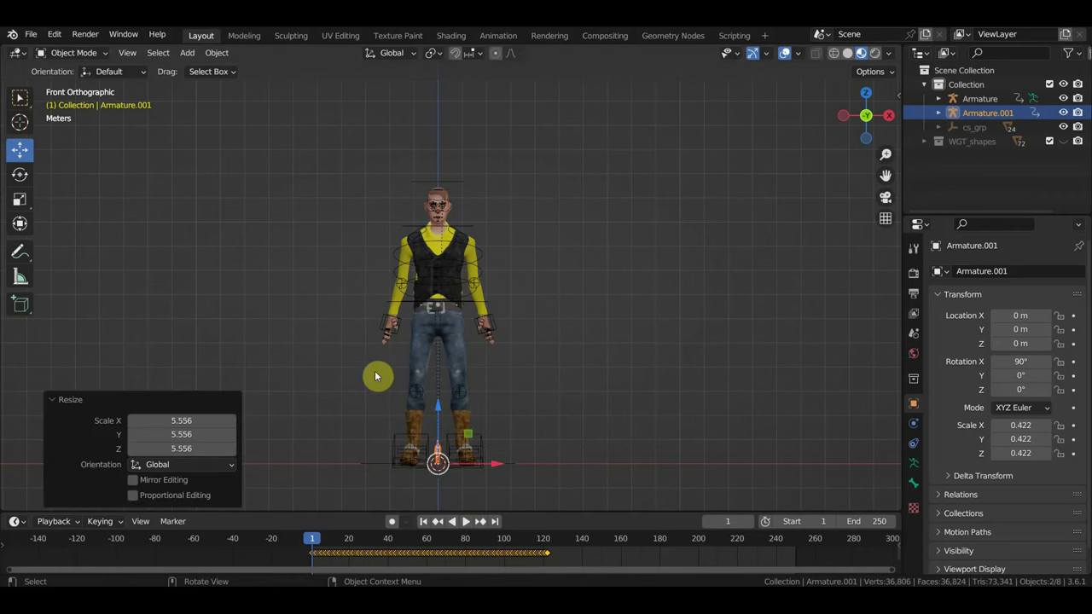
{"action": "key", "text": "s"}
{"action": "left_click", "coordinate": [96, 382]}
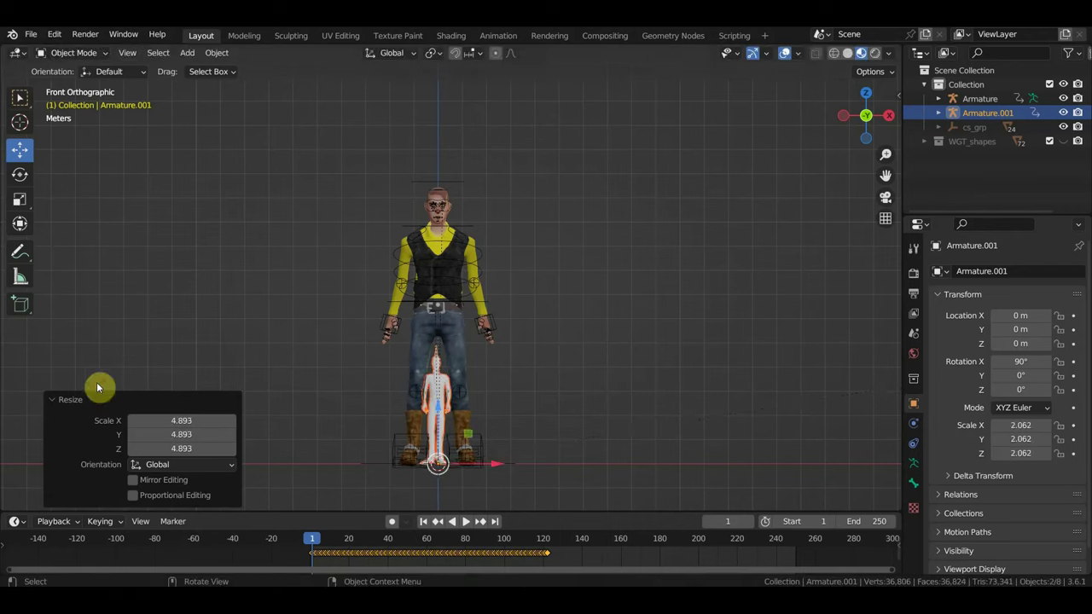
{"action": "key", "text": "Delete"}
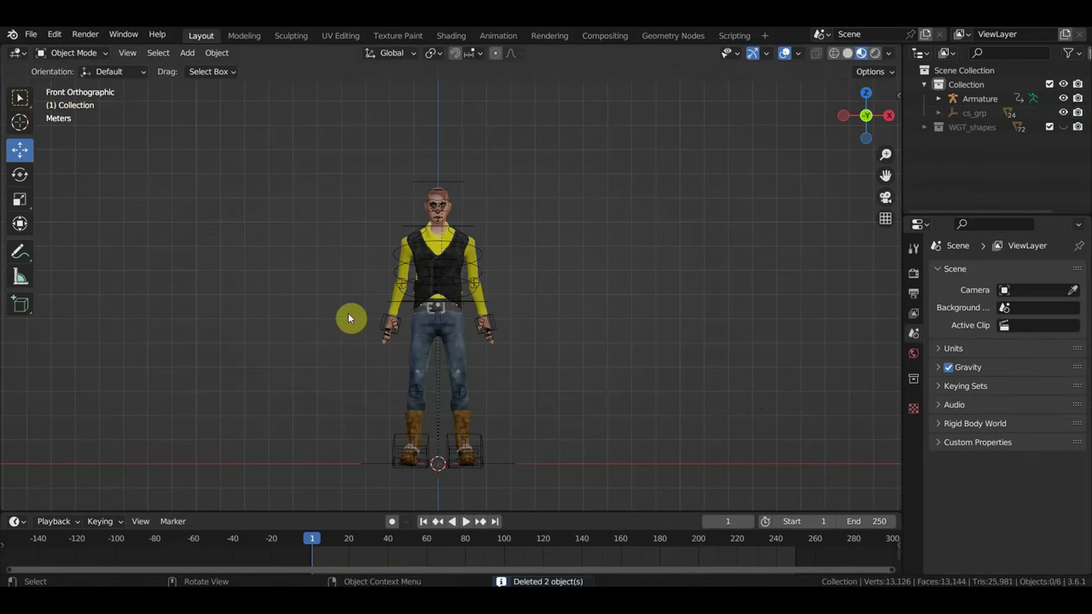
- Import the Walking Out FBX, scale its armature up twice, then delete it
{"action": "left_click", "coordinate": [31, 36]}
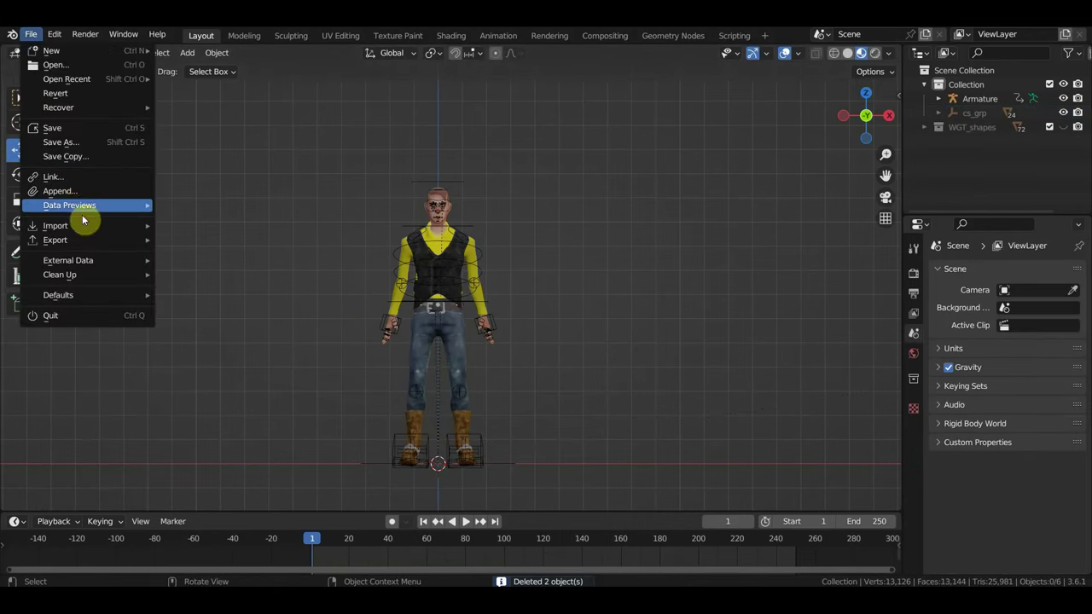
{"action": "mouse_move", "coordinate": [83, 226]}
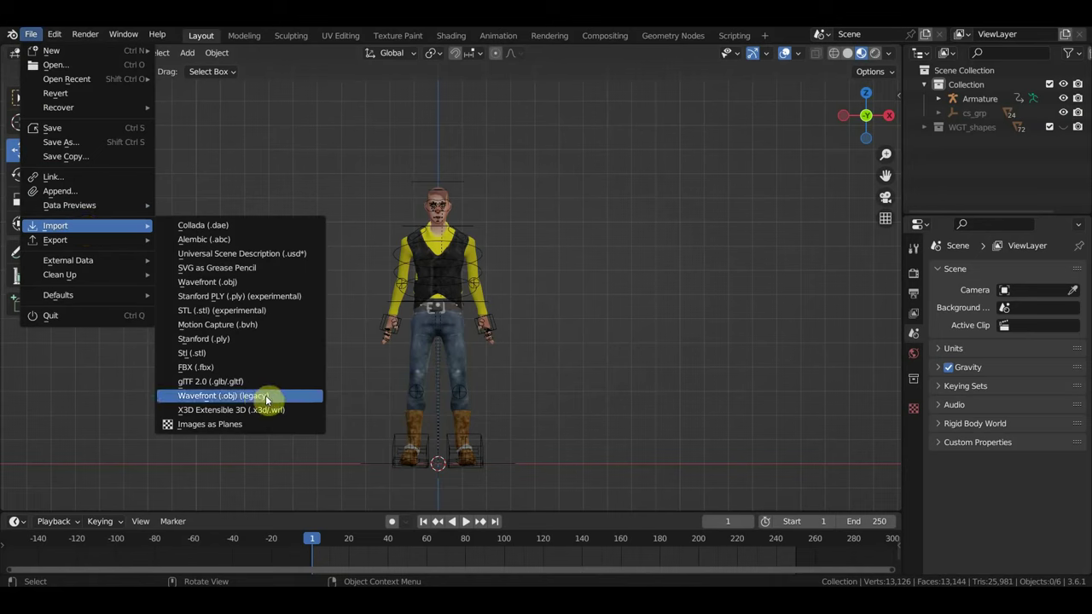
{"action": "left_click", "coordinate": [216, 367]}
{"action": "double_click", "coordinate": [601, 240]}
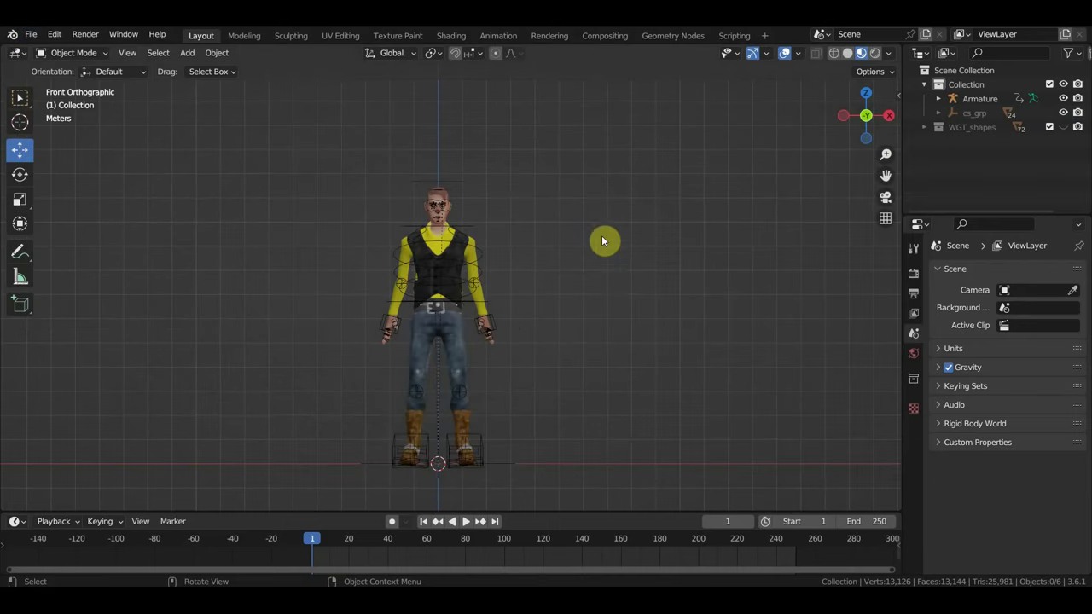
{"action": "key", "text": "s"}
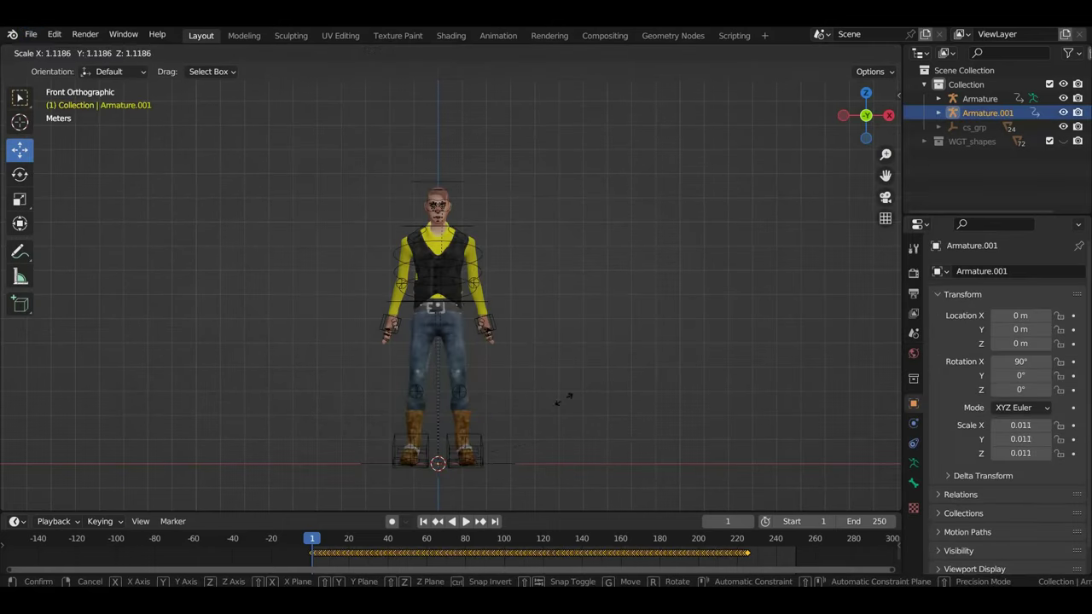
{"action": "left_click", "coordinate": [432, 332]}
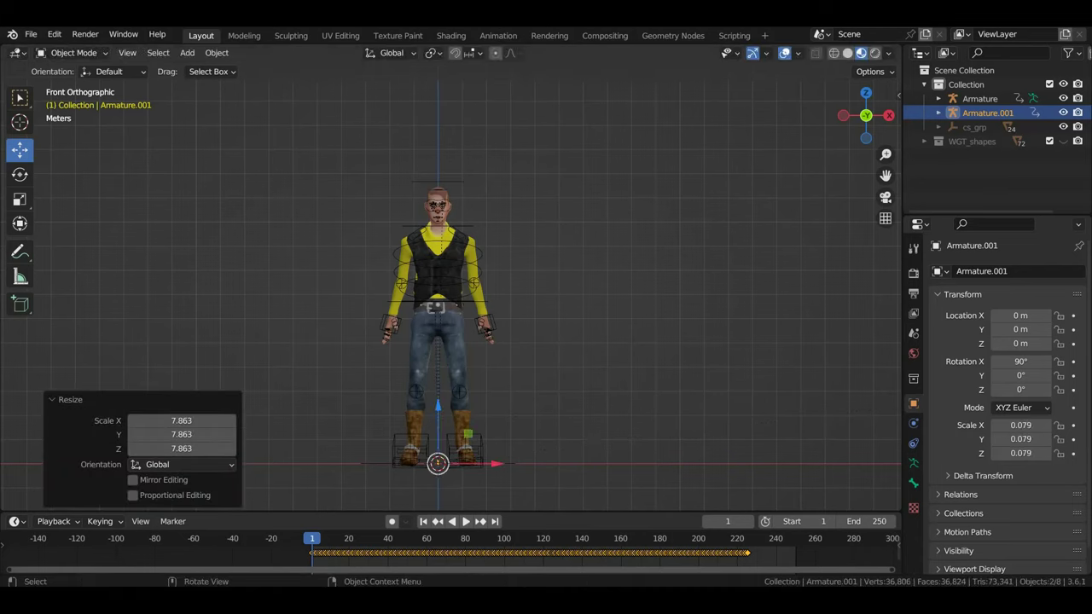
{"action": "key", "text": "s"}
{"action": "left_click", "coordinate": [576, 267]}
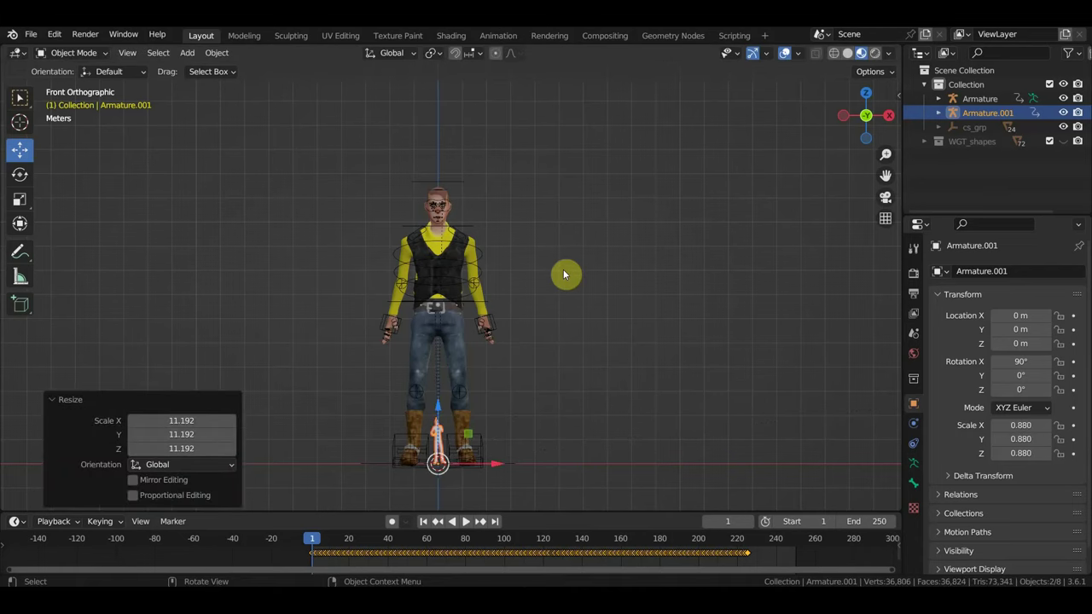
{"action": "key", "text": "Delete"}
- Import the Dodge While Sitting.fbx character into the scene
{"action": "left_click", "coordinate": [30, 34]}
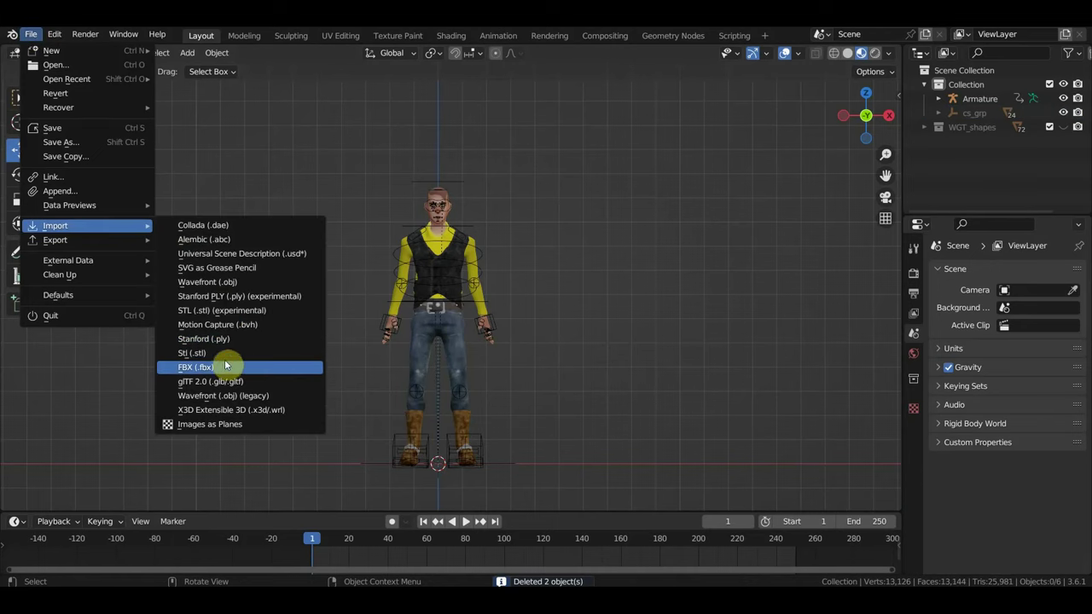
{"action": "left_click", "coordinate": [226, 367]}
{"action": "left_click", "coordinate": [511, 247]}
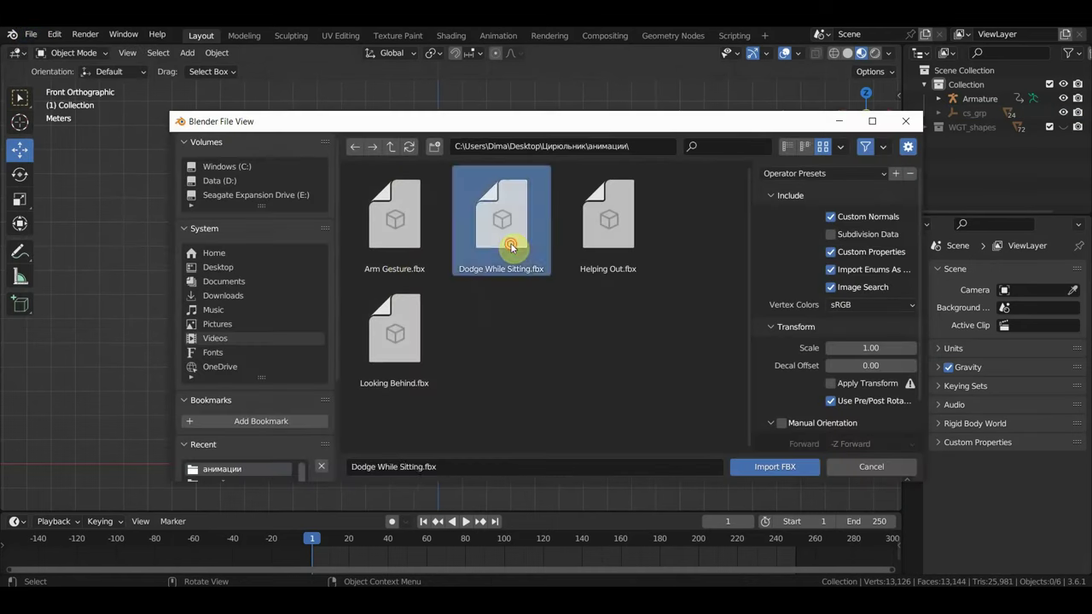
{"action": "double_click", "coordinate": [511, 246]}
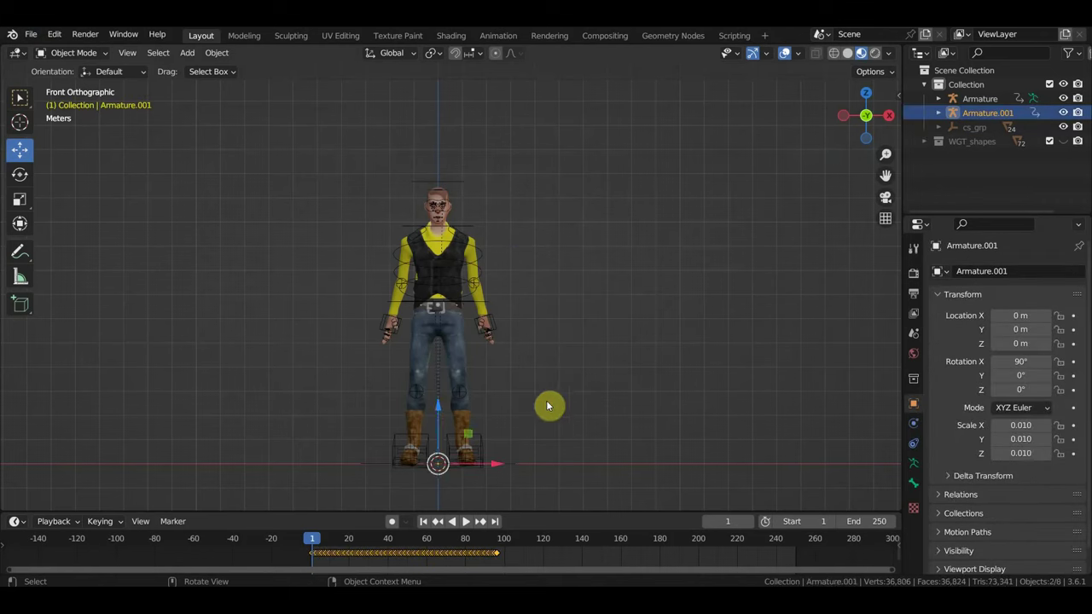
- Scale the new armature through 0.070 and 0.438 up to 4.584, then deselect its mesh
{"action": "key", "text": "s"}
{"action": "left_click", "coordinate": [433, 406]}
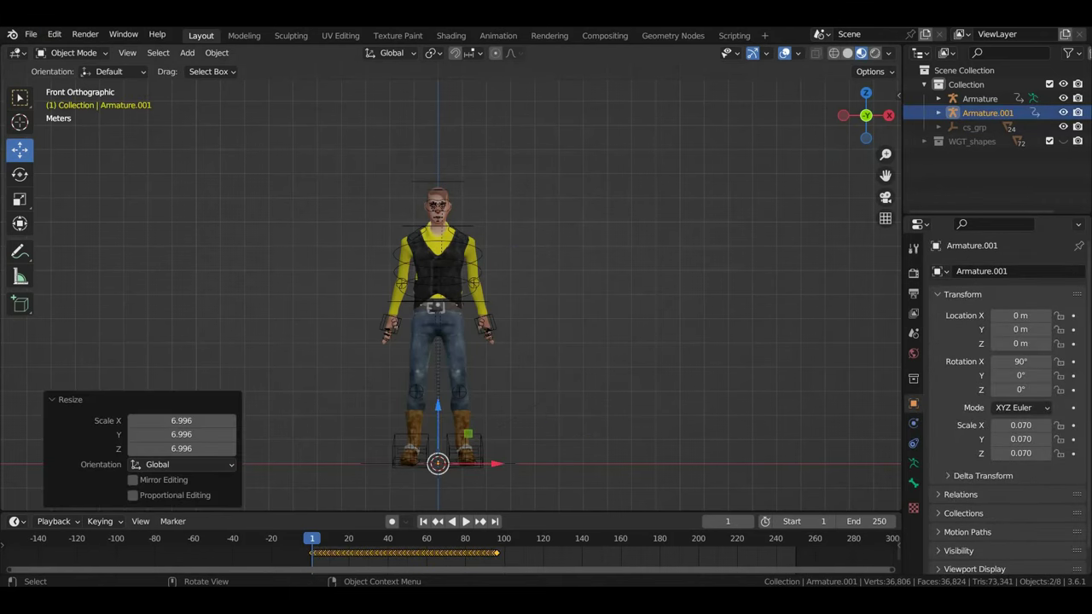
{"action": "key", "text": "s"}
{"action": "left_click", "coordinate": [47, 357]}
{"action": "key", "text": "s"}
{"action": "left_click", "coordinate": [491, 471]}
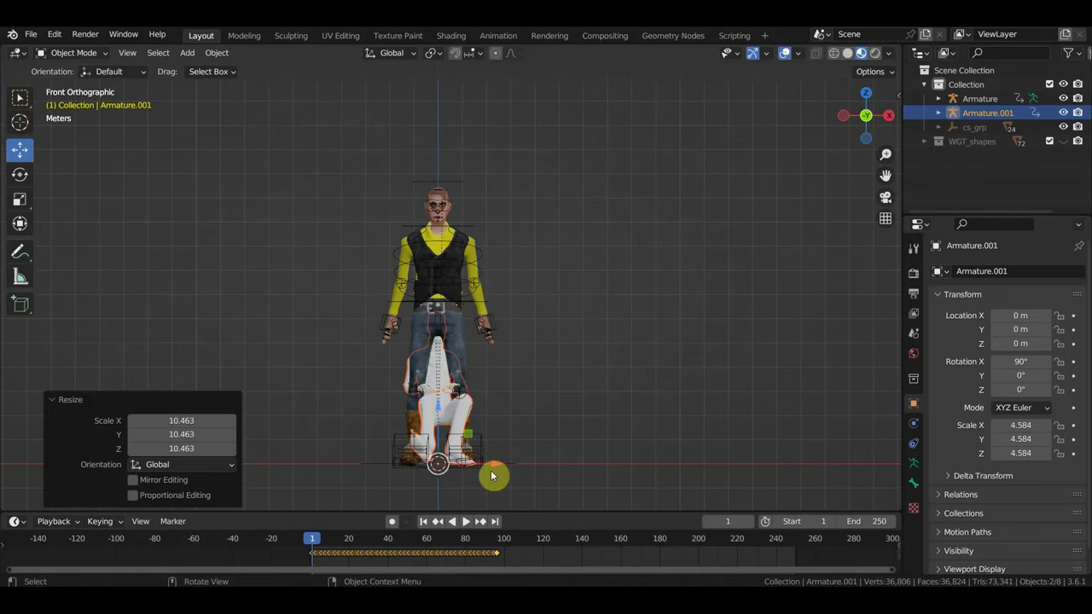
{"action": "middle_click_drag", "start_coordinate": [491, 474], "coordinate": [770, 449]}
{"action": "mouse_move", "coordinate": [580, 419]}
{"action": "middle_mouse_down"}
{"action": "mouse_move", "coordinate": [519, 383]}
{"action": "mouse_move", "coordinate": [558, 334]}
{"action": "mouse_move", "coordinate": [341, 349]}
{"action": "middle_mouse_up"}
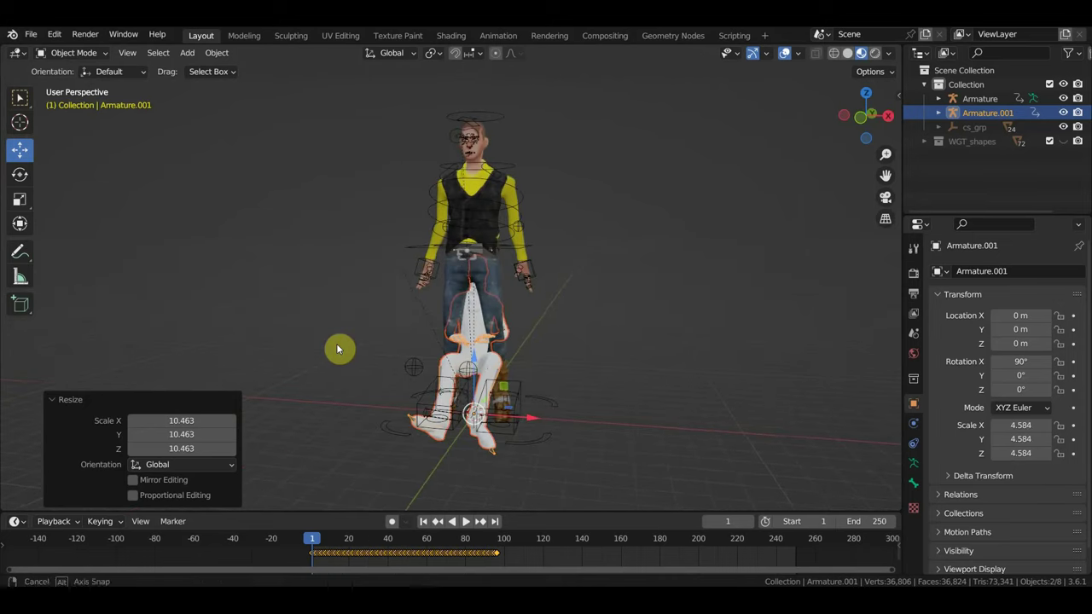
{"action": "left_click", "coordinate": [409, 427]}
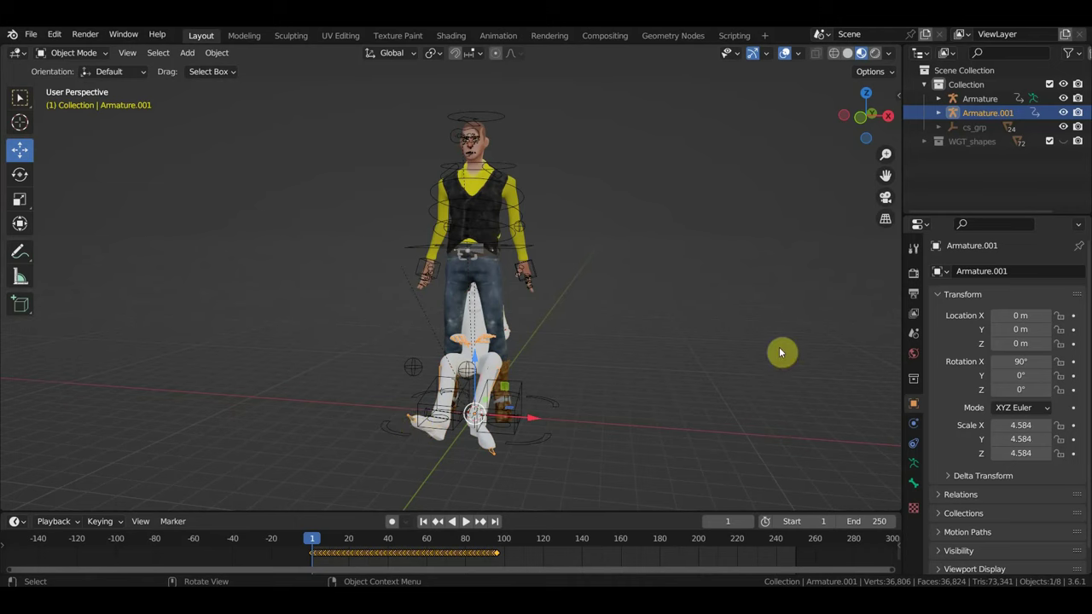
- Create a Mixamo control rig for the seated Armature.001 from the sidebar
{"action": "key", "text": "n"}
{"action": "scroll", "coordinate": [896, 442], "scroll_direction": "down", "scroll_amount": 3}
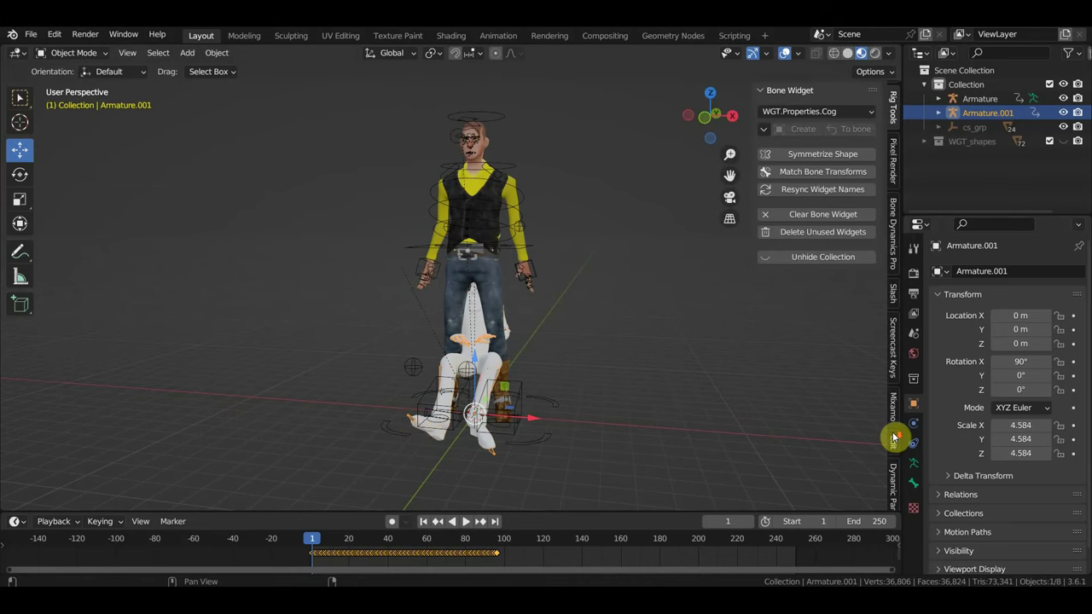
{"action": "left_click", "coordinate": [893, 408]}
{"action": "left_click", "coordinate": [812, 157]}
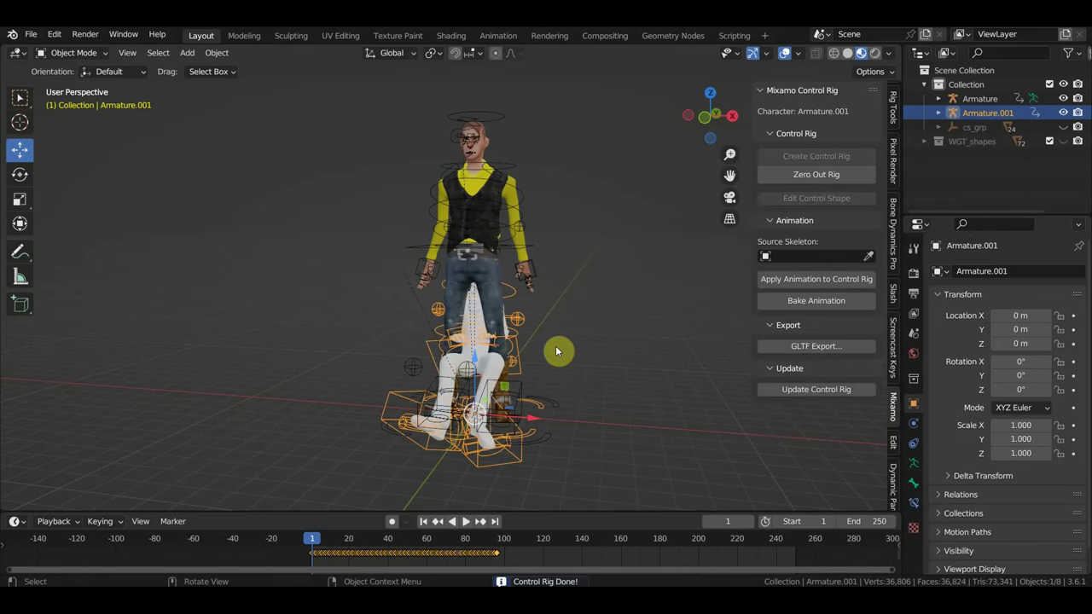
- Parent the cowboy Armature to Armature.001 by Object and link its animation data
{"action": "left_click", "coordinate": [524, 199]}
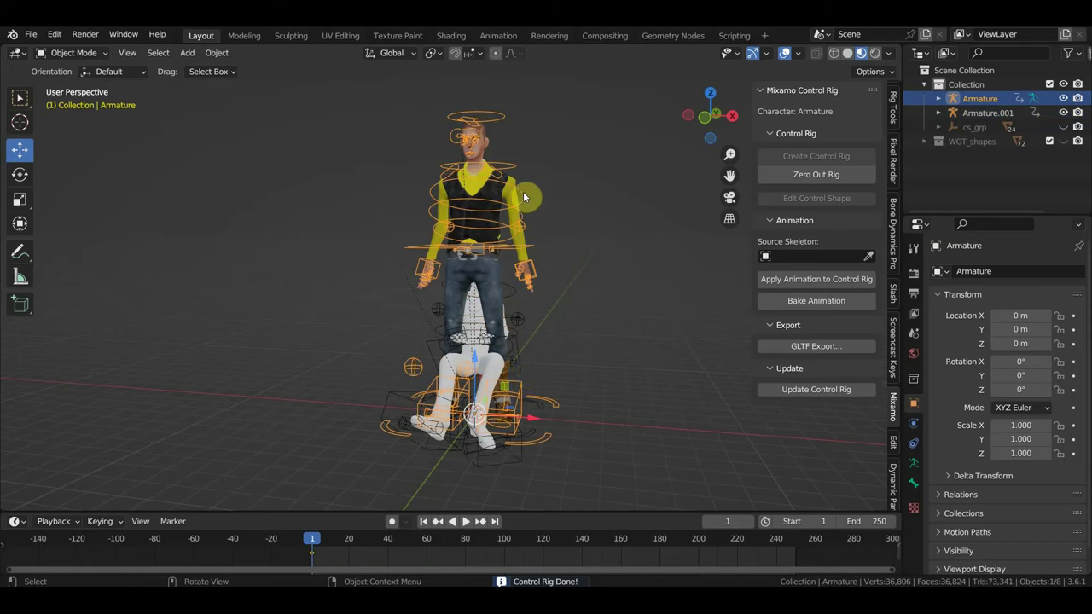
{"action": "left_click", "coordinate": [521, 360], "text": "shift"}
{"action": "key", "text": "ctrl+p"}
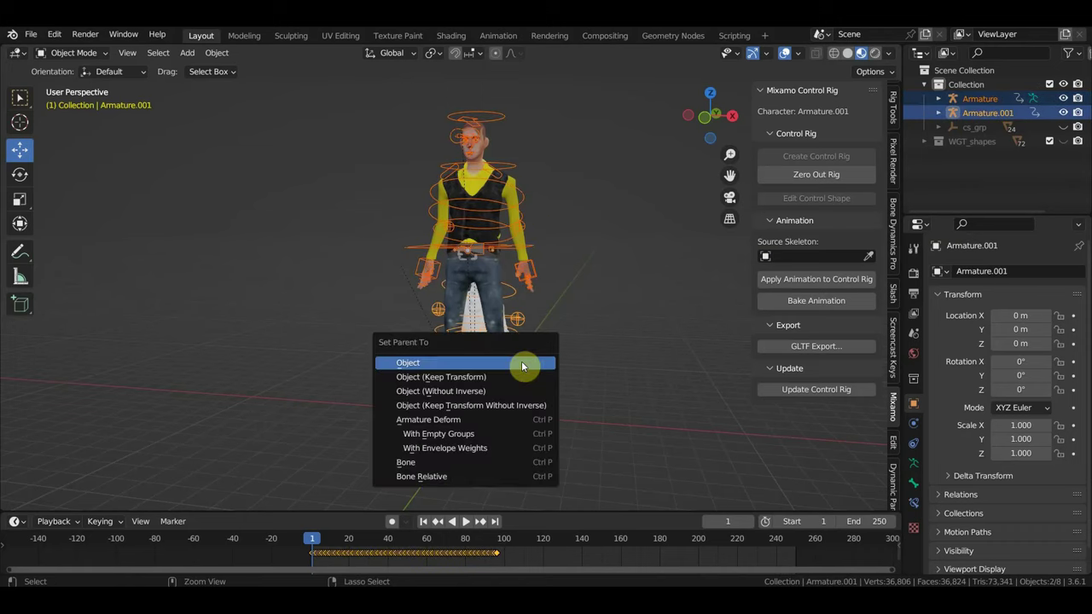
{"action": "left_click", "coordinate": [521, 364]}
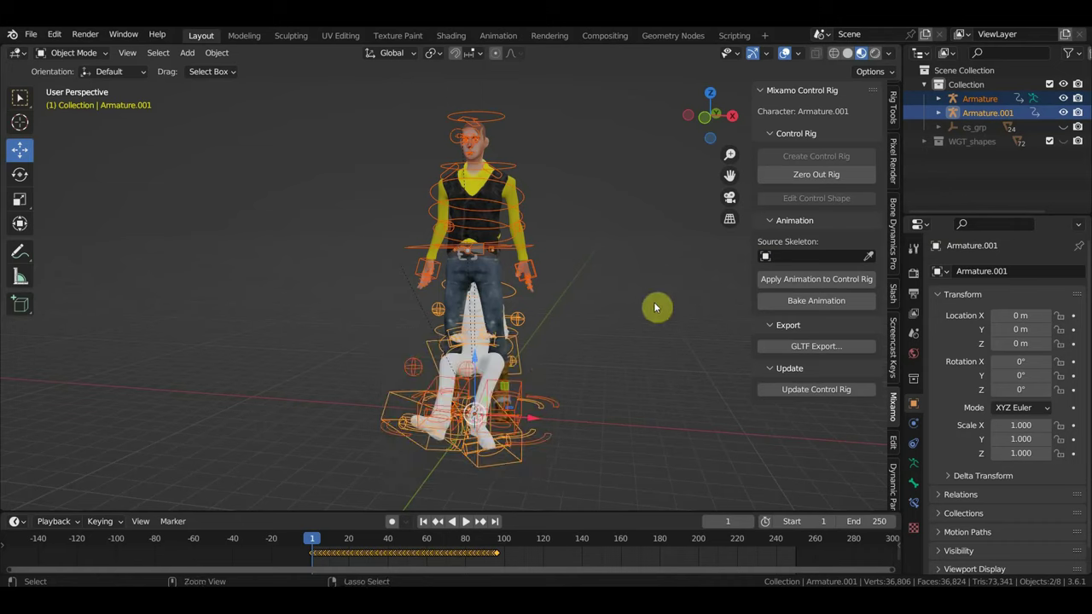
{"action": "key", "text": "ctrl+l"}
{"action": "left_click", "coordinate": [653, 302]}
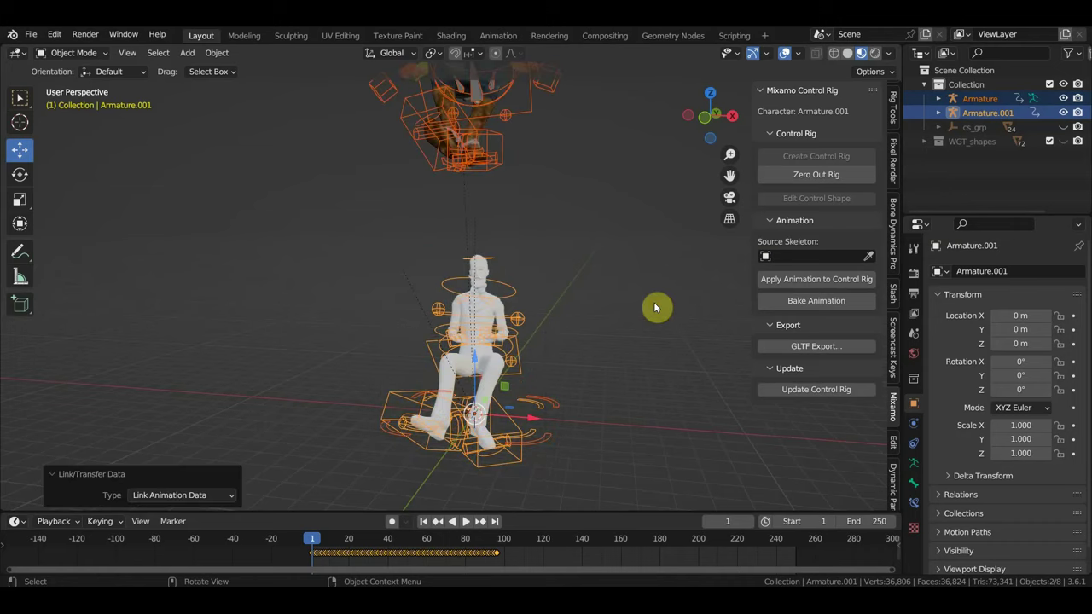
{"action": "left_click_drag", "start_coordinate": [581, 423], "coordinate": [360, 254]}
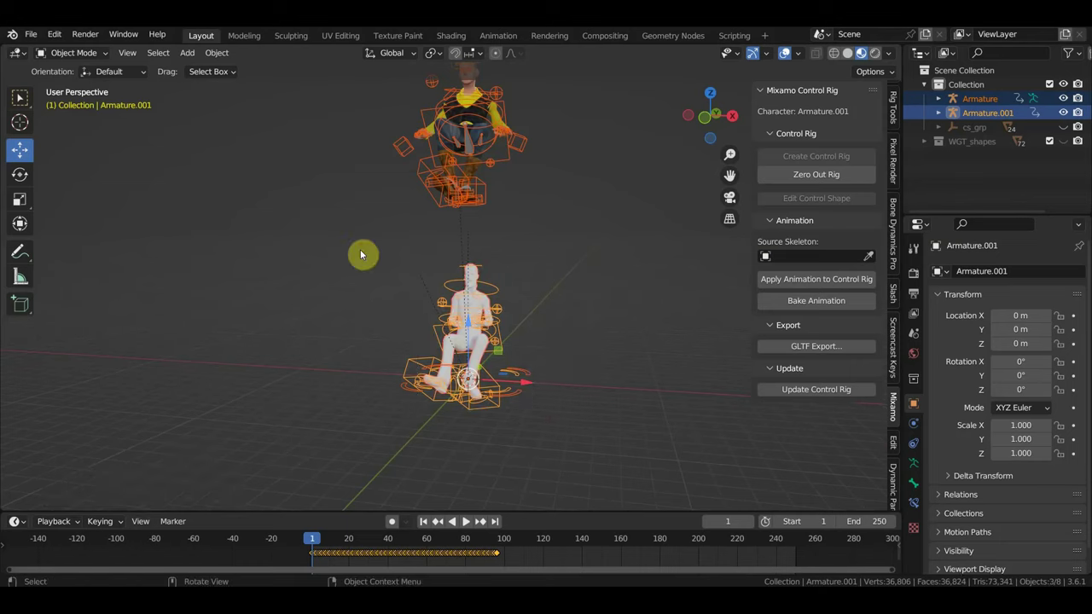
- Move the seated Armature.001 and its mesh aside, then delete them
{"action": "key", "text": "Delete"}
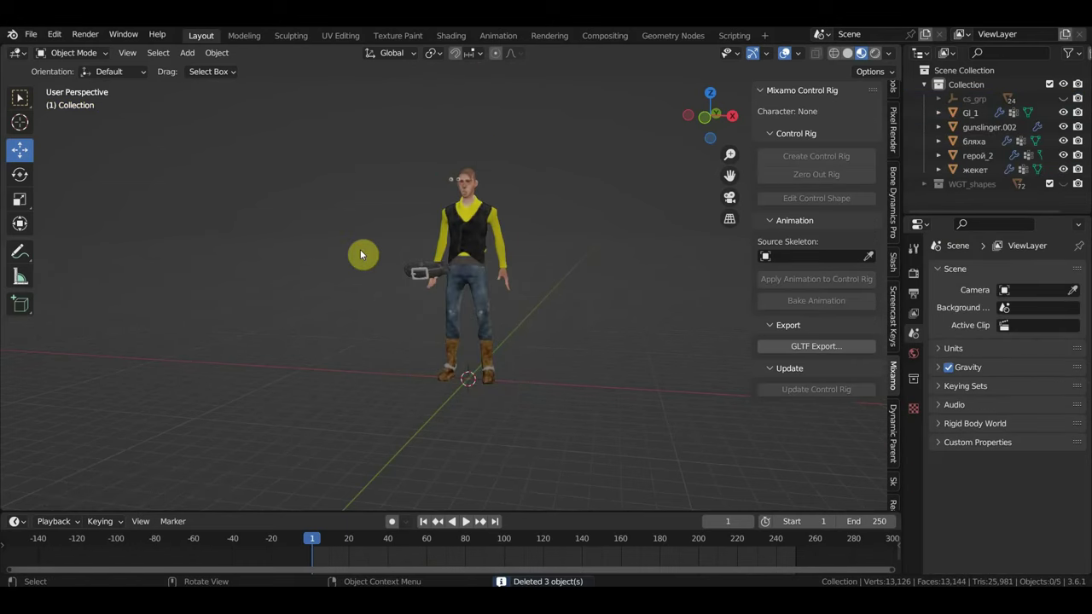
{"action": "key", "text": "ctrl+z"}
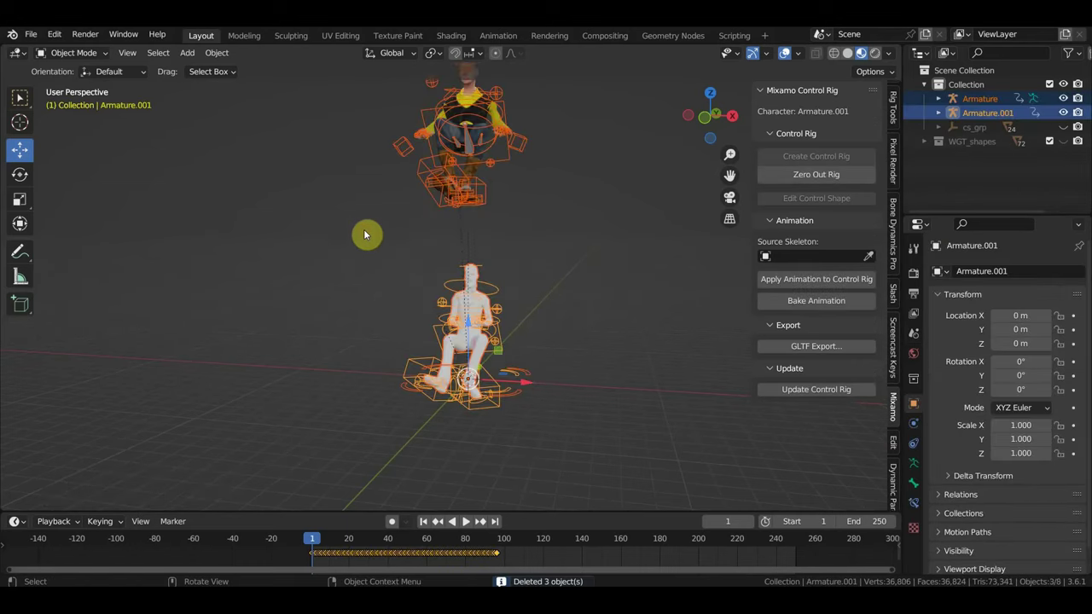
{"action": "left_click", "coordinate": [613, 433]}
{"action": "left_click_drag", "start_coordinate": [609, 435], "coordinate": [354, 247]}
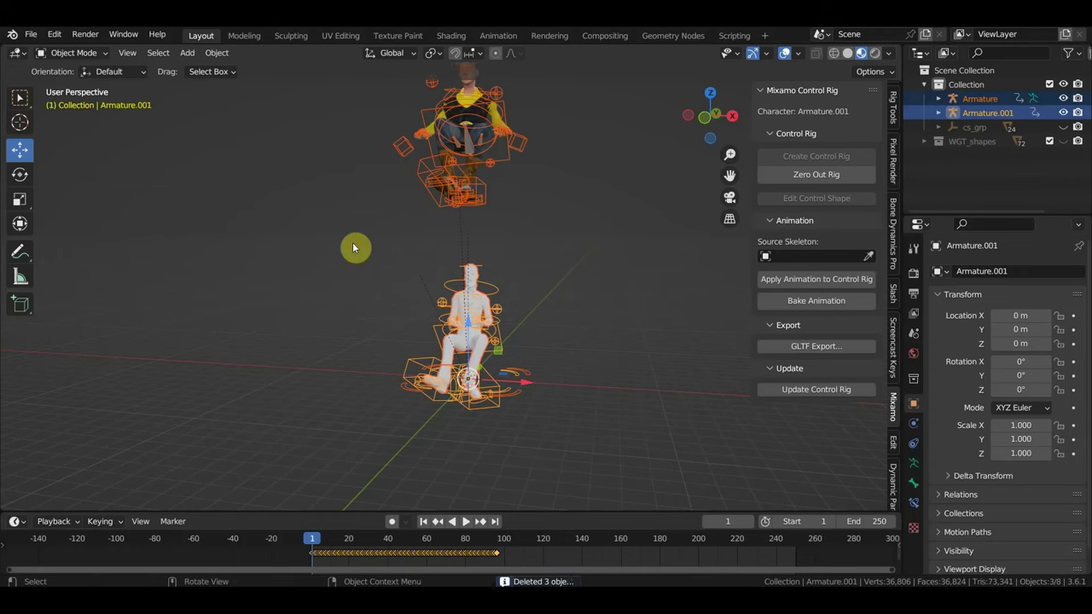
{"action": "left_click", "coordinate": [495, 339]}
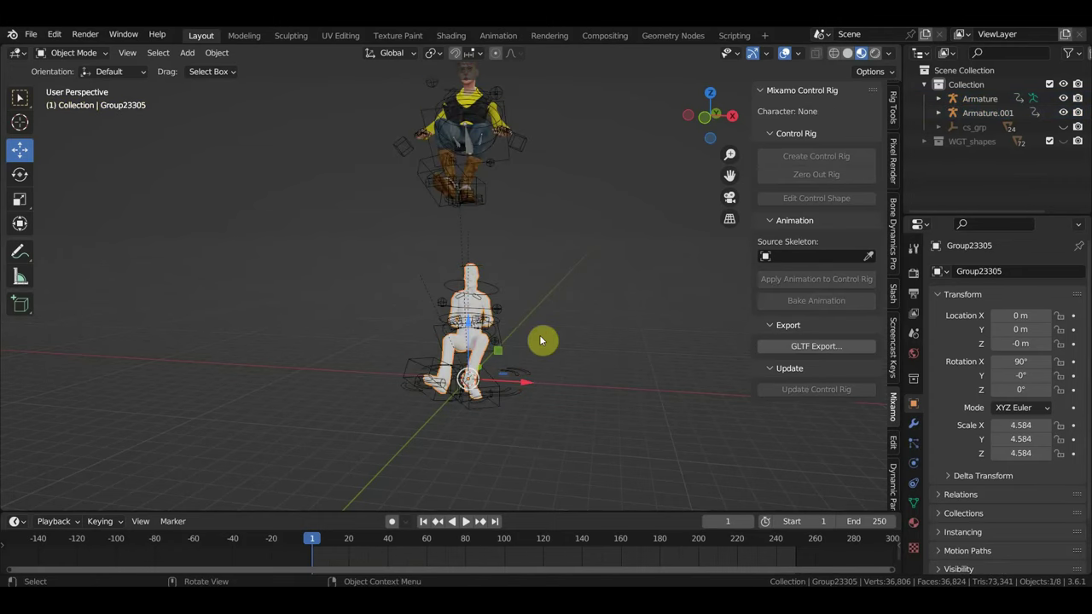
{"action": "left_click", "coordinate": [499, 324]}
{"action": "scroll", "coordinate": [521, 344], "scroll_direction": "down", "scroll_amount": 3}
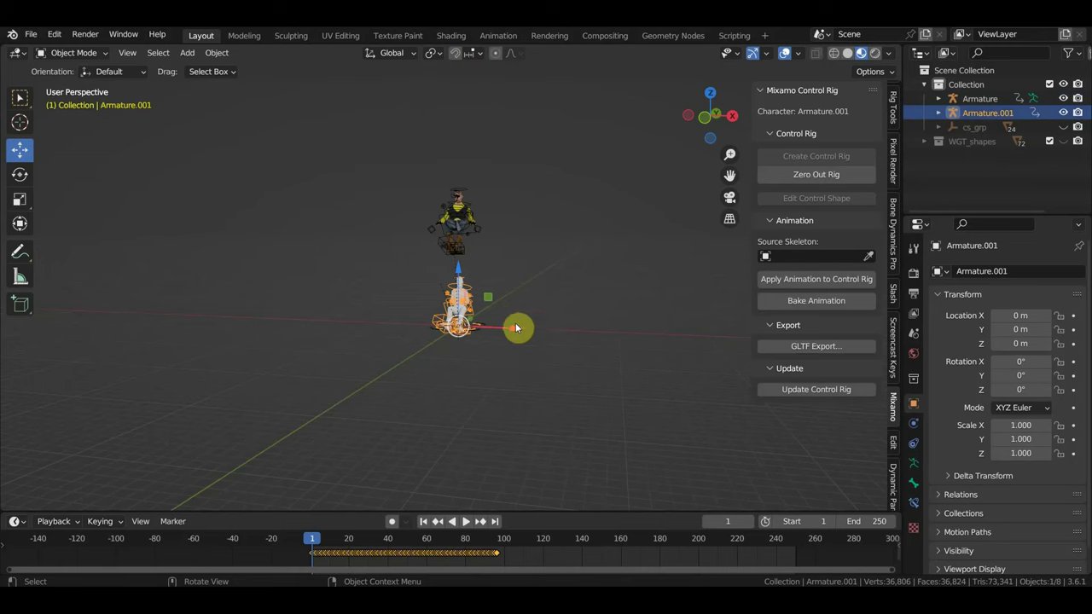
{"action": "key", "text": "g"}
{"action": "left_click", "coordinate": [341, 329]}
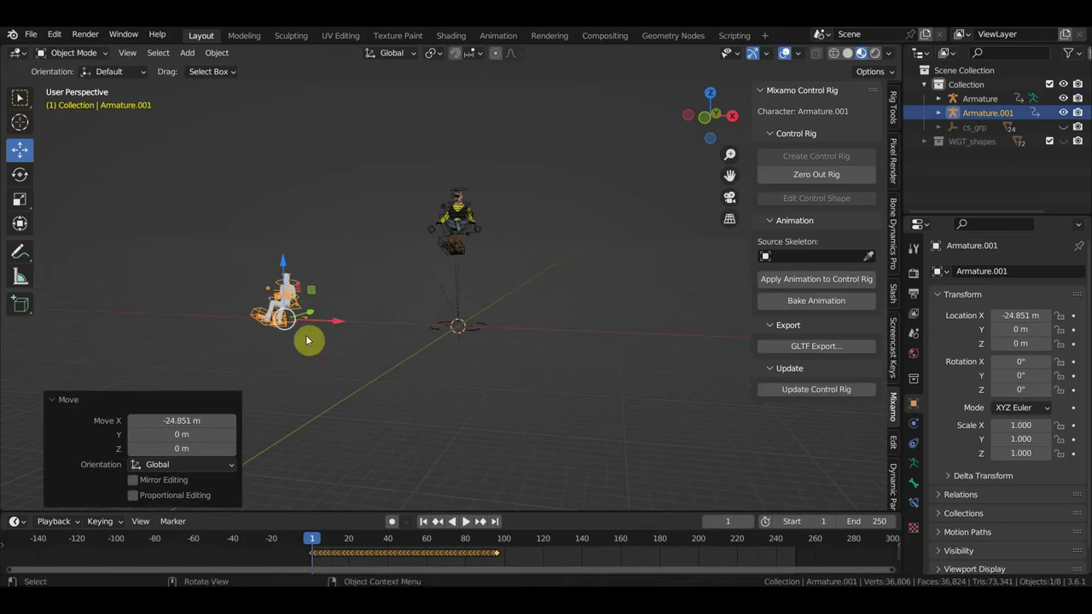
{"action": "left_click_drag", "start_coordinate": [329, 363], "coordinate": [220, 249]}
{"action": "key", "text": "Delete"}
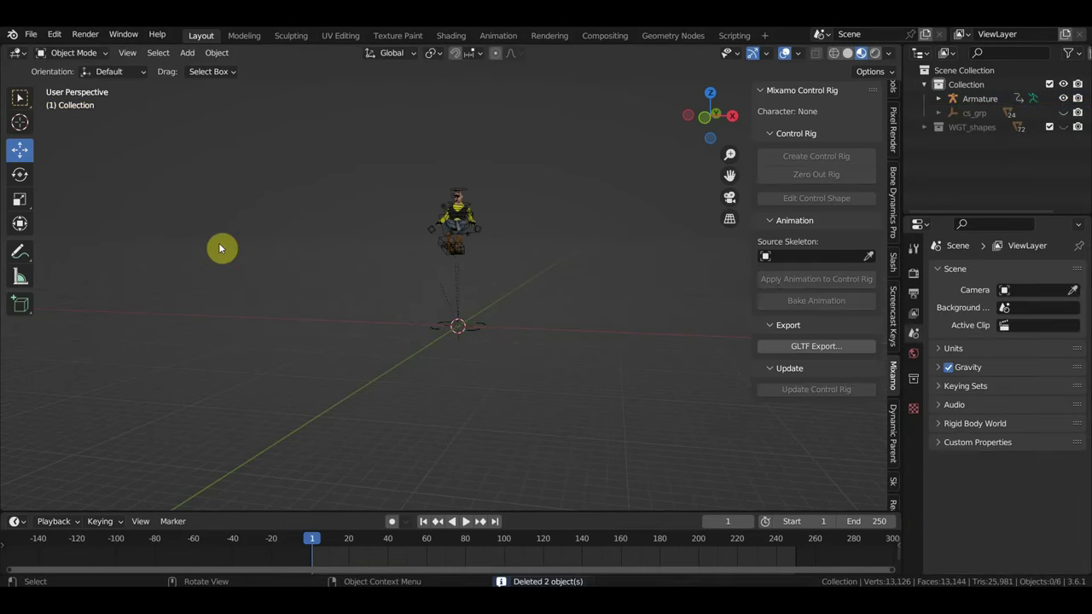
- View the seated cowboy from the front and select only its Armature for posing
{"action": "key", "text": "KP_1"}
{"action": "scroll", "coordinate": [499, 268], "scroll_direction": "up", "scroll_amount": 1}
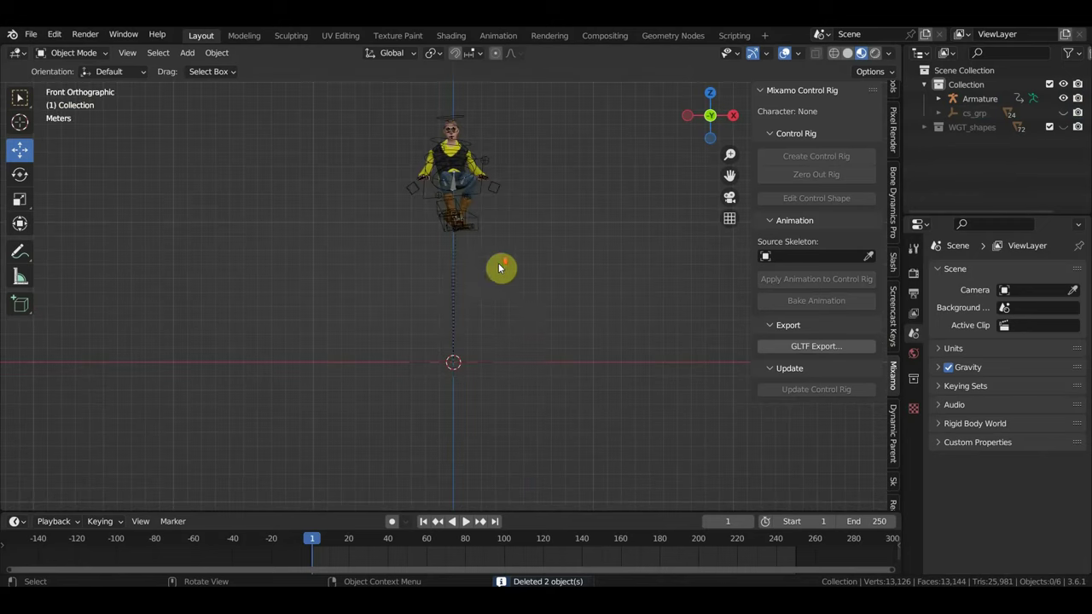
{"action": "mouse_move", "coordinate": [487, 364]}
{"action": "middle_mouse_down"}
{"action": "mouse_move", "coordinate": [467, 387]}
{"action": "mouse_move", "coordinate": [516, 353]}
{"action": "middle_mouse_up"}
{"action": "left_click", "coordinate": [495, 359]}
{"action": "mouse_move", "coordinate": [489, 222]}
{"action": "middle_mouse_down"}
{"action": "mouse_move", "coordinate": [424, 250]}
{"action": "mouse_move", "coordinate": [383, 248]}
{"action": "mouse_move", "coordinate": [353, 272]}
{"action": "mouse_move", "coordinate": [458, 293]}
{"action": "middle_mouse_up"}
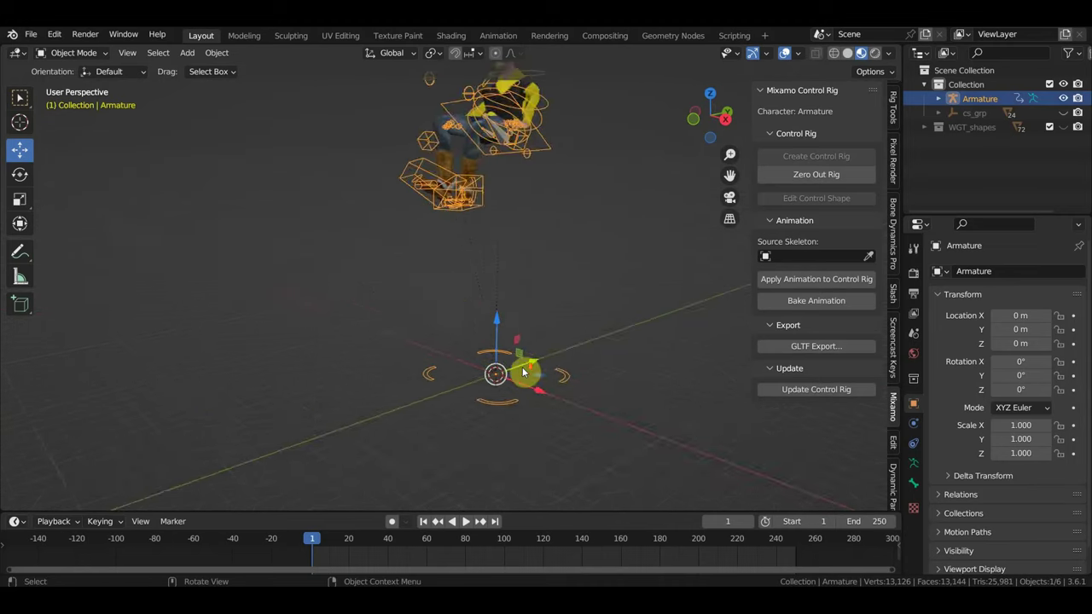
{"action": "mouse_move", "coordinate": [523, 371]}
{"action": "middle_mouse_down"}
{"action": "mouse_move", "coordinate": [546, 370]}
{"action": "mouse_move", "coordinate": [500, 372]}
{"action": "mouse_move", "coordinate": [529, 398]}
{"action": "mouse_move", "coordinate": [503, 354]}
{"action": "mouse_move", "coordinate": [514, 344]}
{"action": "mouse_move", "coordinate": [502, 353]}
{"action": "mouse_move", "coordinate": [512, 356]}
{"action": "middle_mouse_up"}
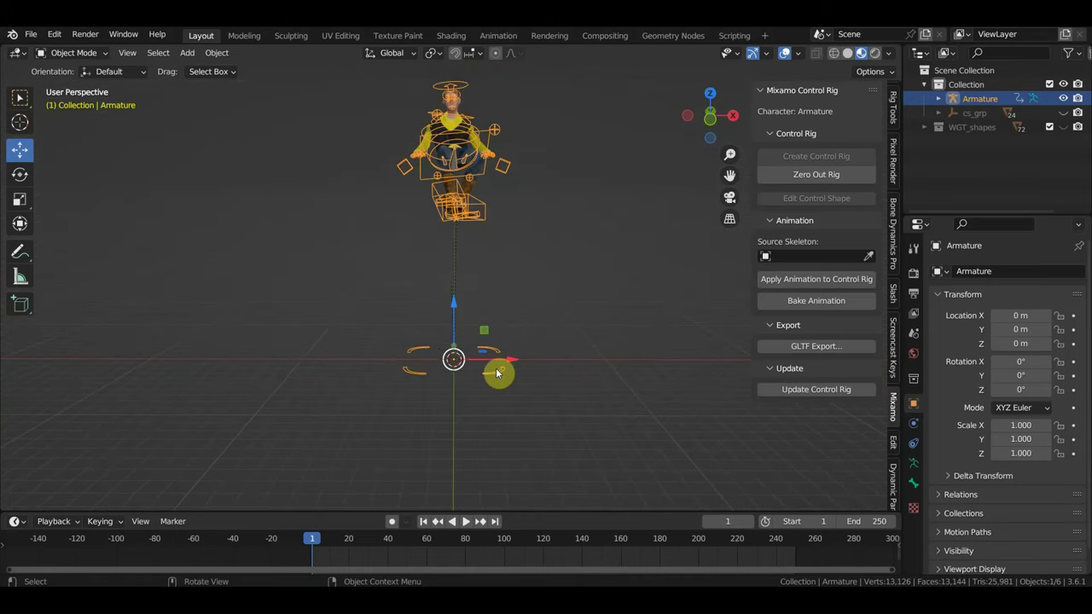
{"action": "key", "text": "KP_1"}
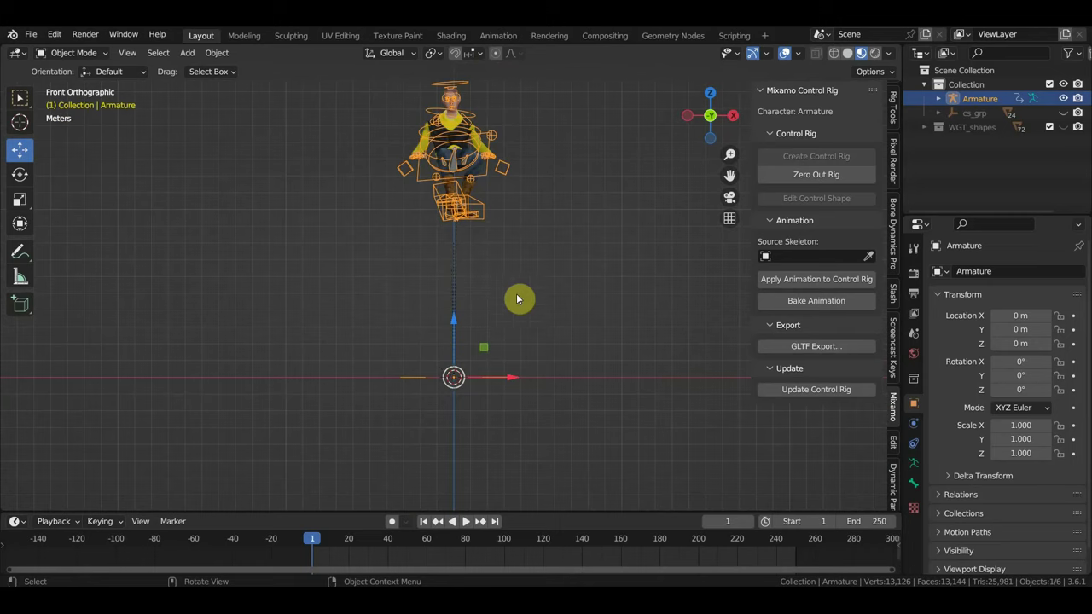
{"action": "left_click_drag", "start_coordinate": [576, 280], "coordinate": [348, 68]}
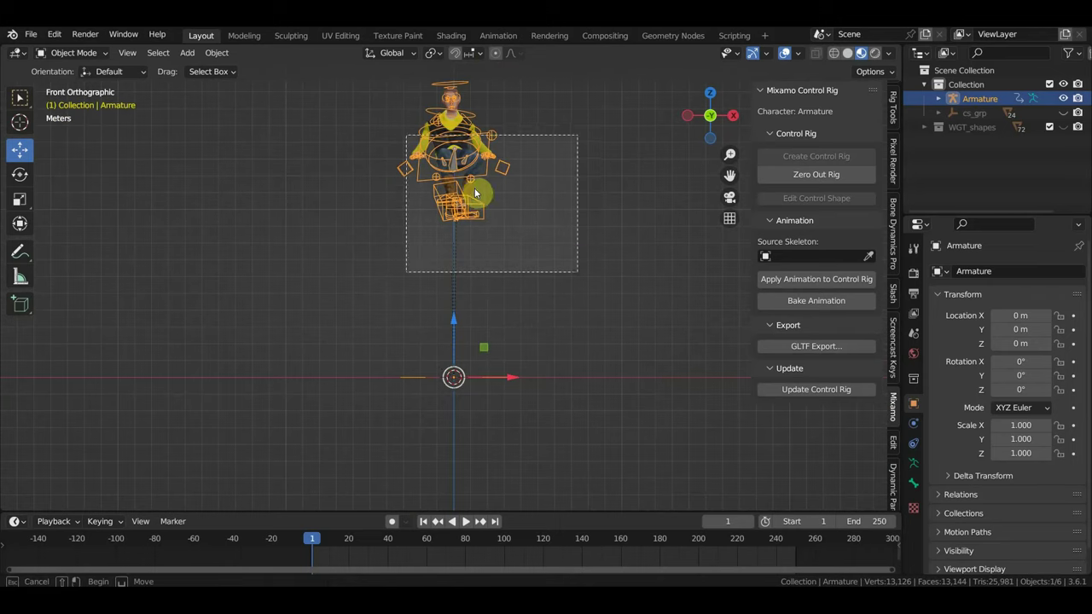
{"action": "scroll", "coordinate": [433, 179], "scroll_direction": "down", "scroll_amount": 2}
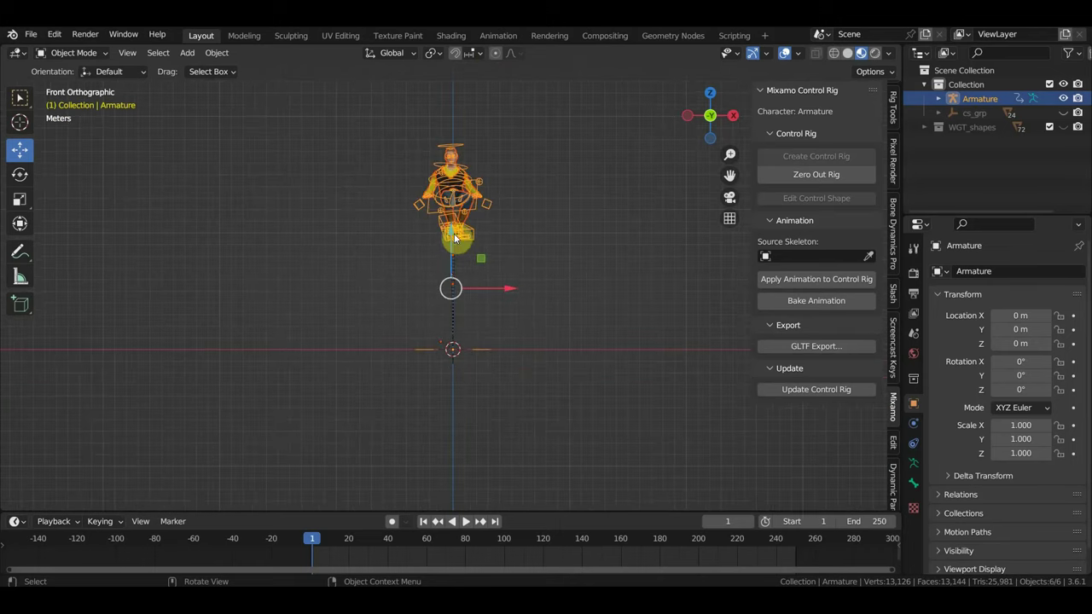
{"action": "mouse_move", "coordinate": [450, 243]}
{"action": "middle_mouse_down"}
{"action": "mouse_move", "coordinate": [463, 263]}
{"action": "mouse_move", "coordinate": [439, 286]}
{"action": "middle_mouse_up"}
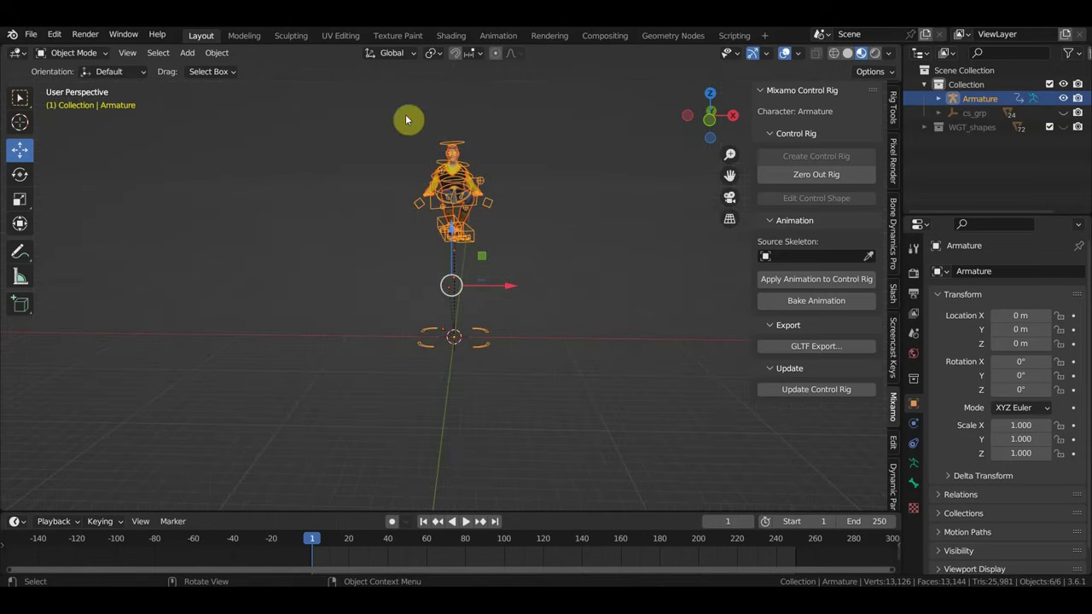
{"action": "left_click", "coordinate": [464, 139]}
{"action": "left_click", "coordinate": [75, 52]}
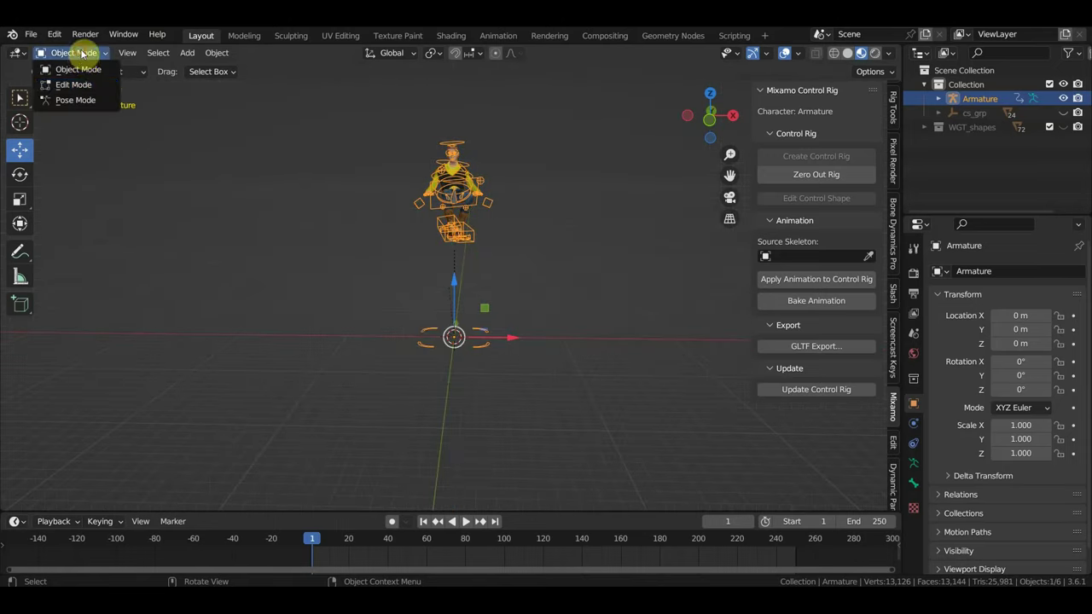
{"action": "left_click", "coordinate": [82, 100]}
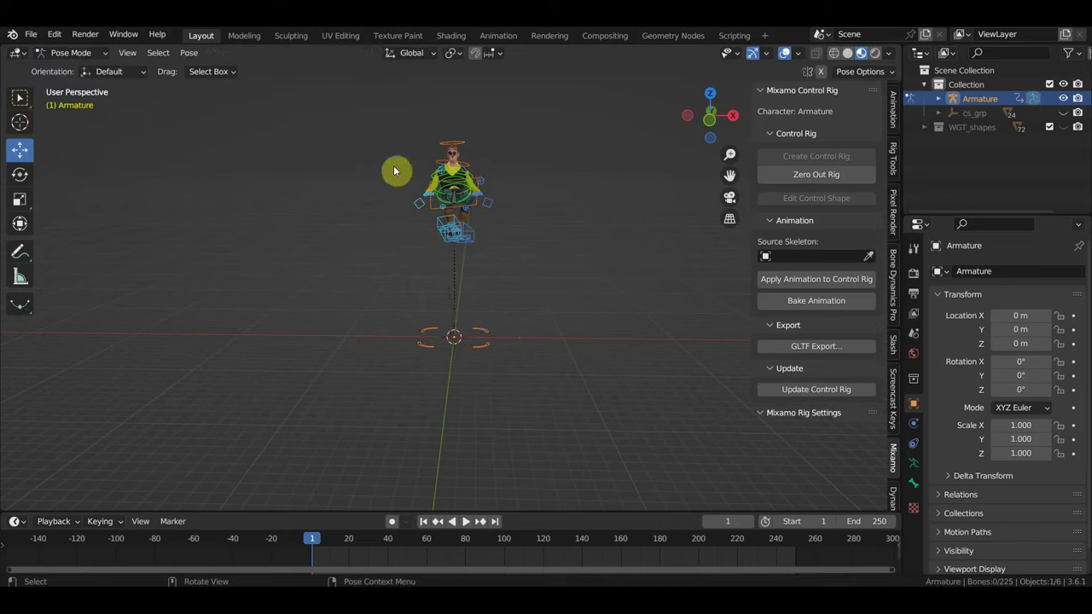
{"action": "left_click_drag", "start_coordinate": [540, 272], "coordinate": [365, 112]}
{"action": "key", "text": "KP_1"}
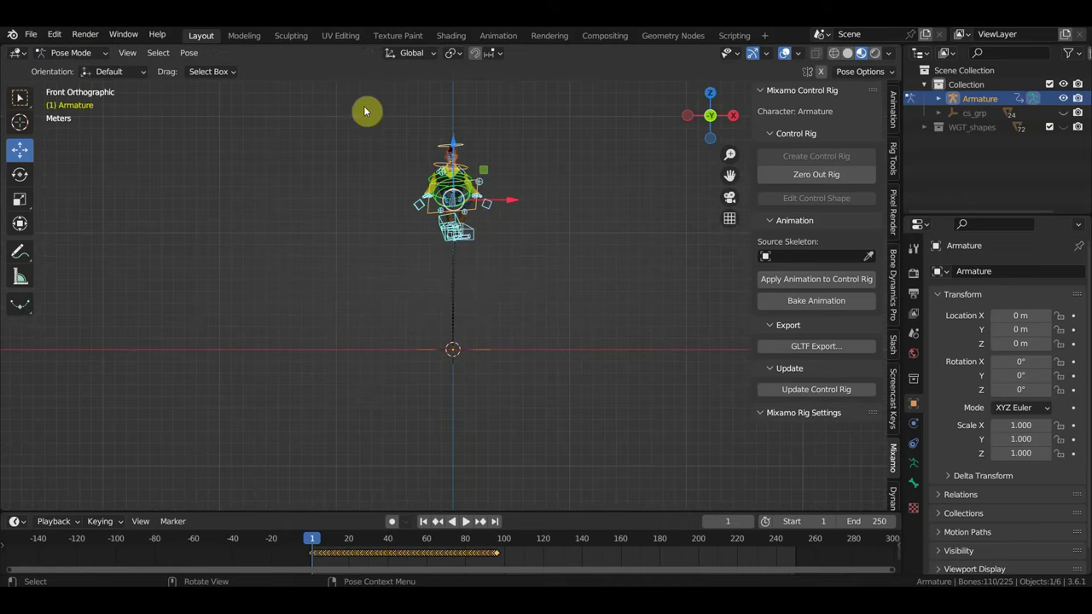
{"action": "left_click_drag", "start_coordinate": [552, 259], "coordinate": [351, 114]}
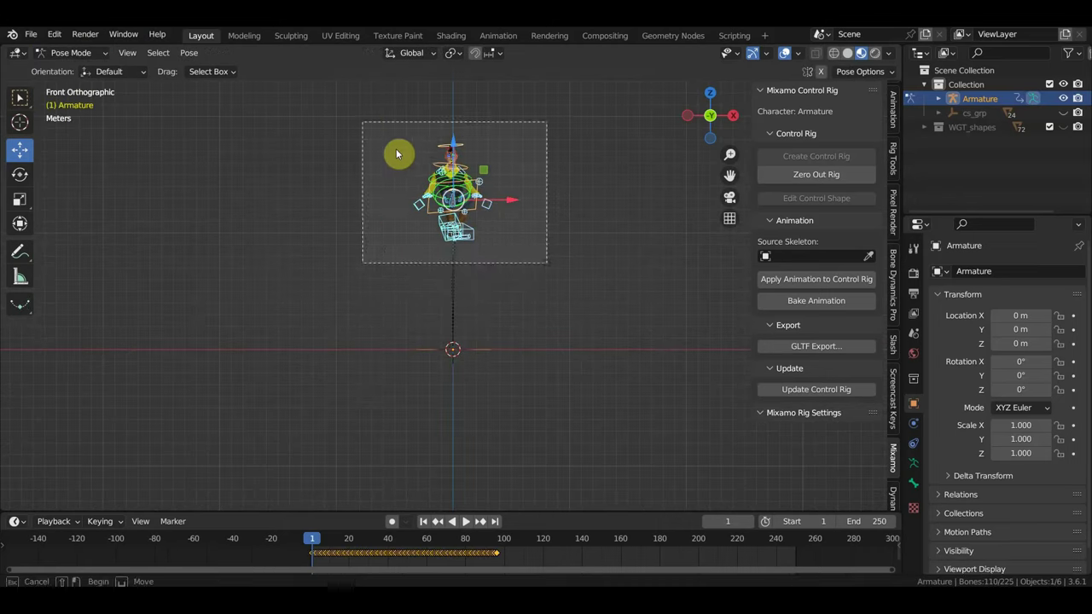
{"action": "key", "text": "g"}
{"action": "key", "text": "z"}
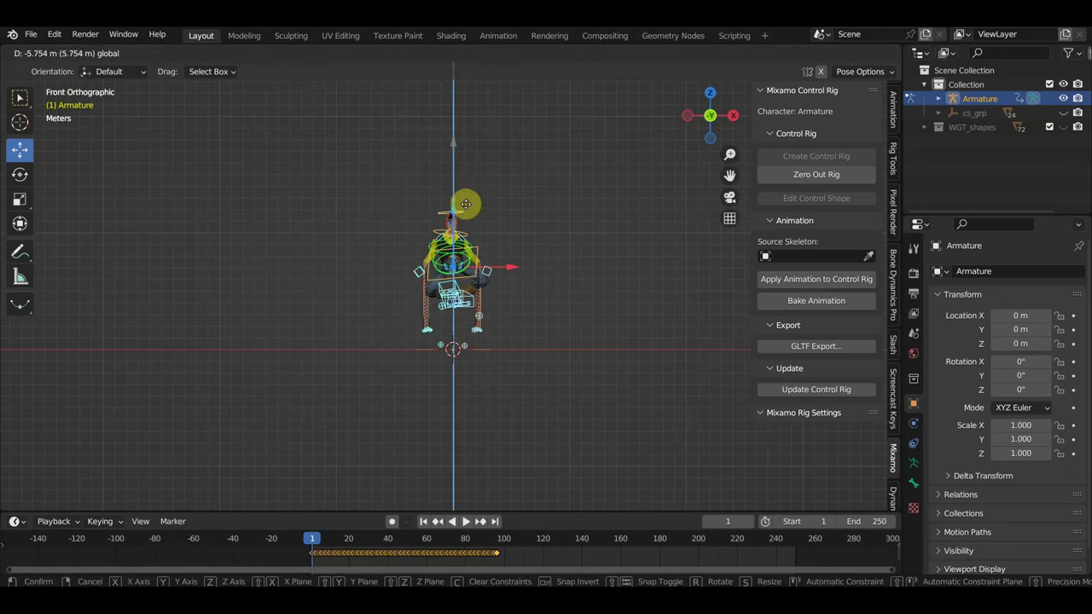
{"action": "left_click", "coordinate": [503, 278]}
{"action": "scroll", "coordinate": [504, 282], "scroll_direction": "up", "scroll_amount": 2}
{"action": "scroll", "coordinate": [507, 279], "scroll_direction": "up", "scroll_amount": 1}
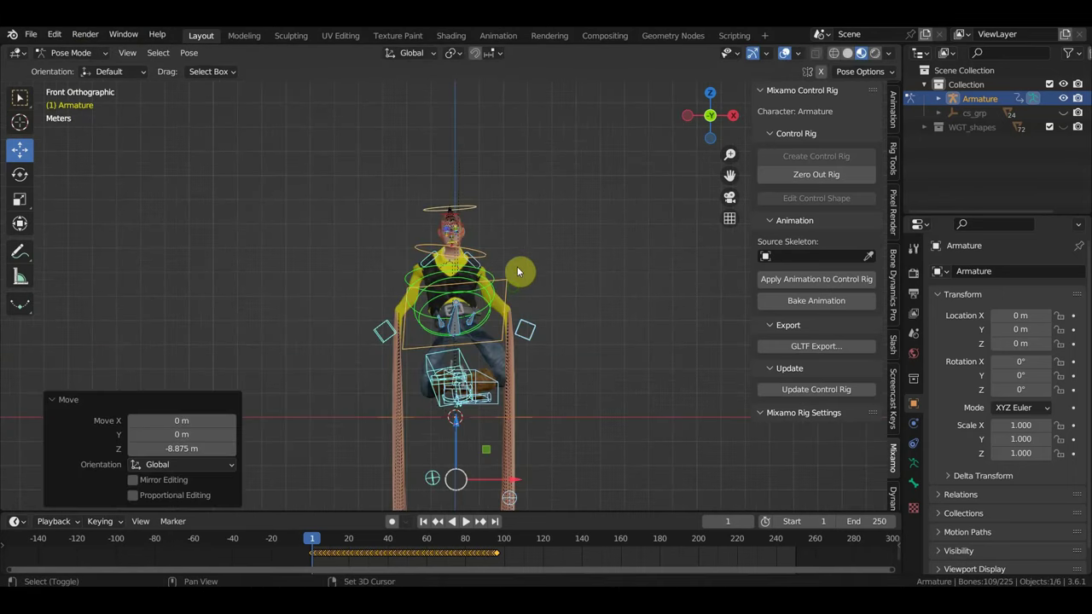
{"action": "scroll", "coordinate": [513, 239], "scroll_direction": "up", "scroll_amount": 1}
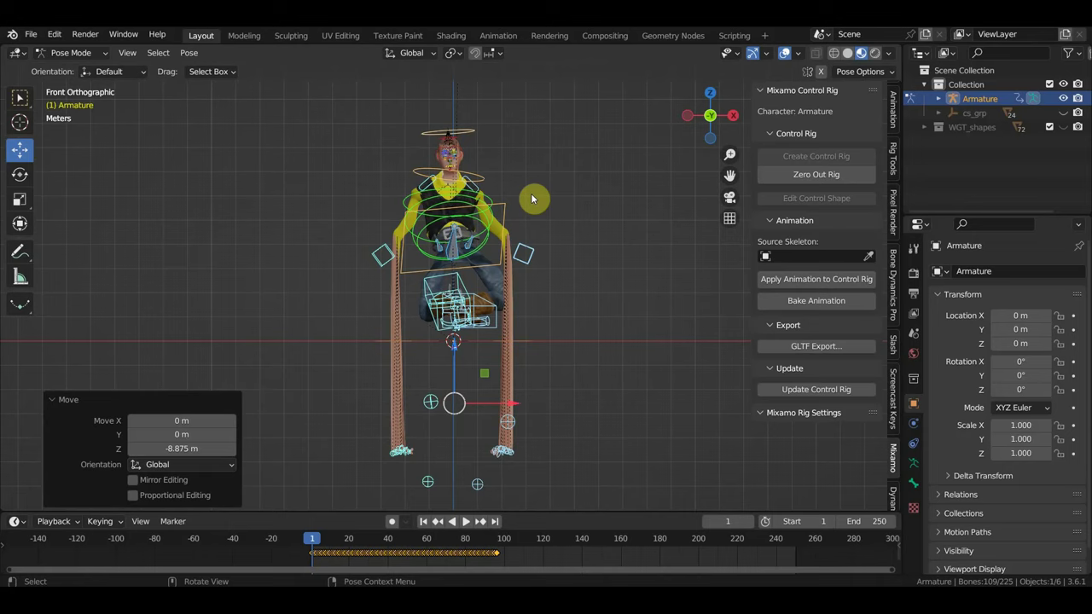
{"action": "key", "text": "ctrl+z"}
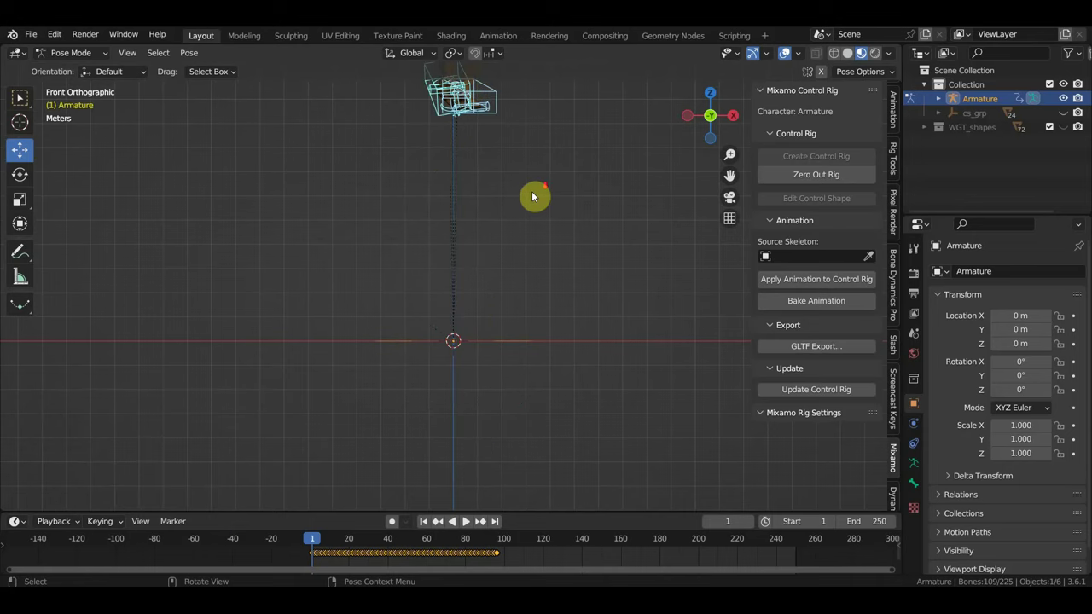
{"action": "mouse_move", "coordinate": [526, 229]}
{"action": "middle_mouse_down"}
{"action": "mouse_move", "coordinate": [405, 326]}
{"action": "mouse_move", "coordinate": [396, 318]}
{"action": "mouse_move", "coordinate": [432, 309]}
{"action": "middle_mouse_up"}
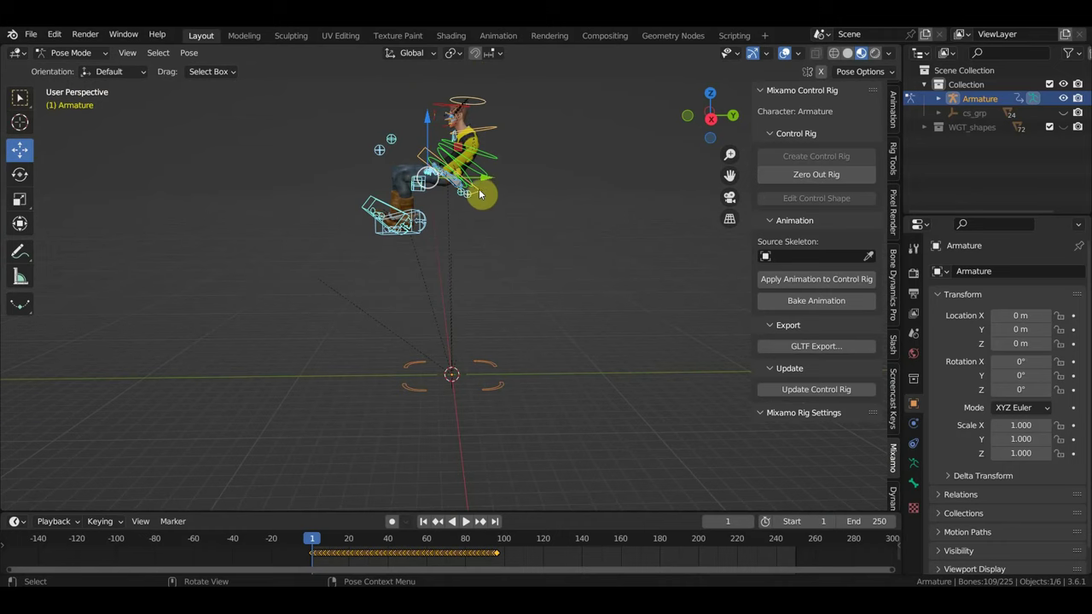
- Try lowering the whole rig with Ctrl_Master along Z, then undo it
{"action": "left_click", "coordinate": [496, 388]}
{"action": "left_click_drag", "start_coordinate": [449, 318], "coordinate": [468, 317]}
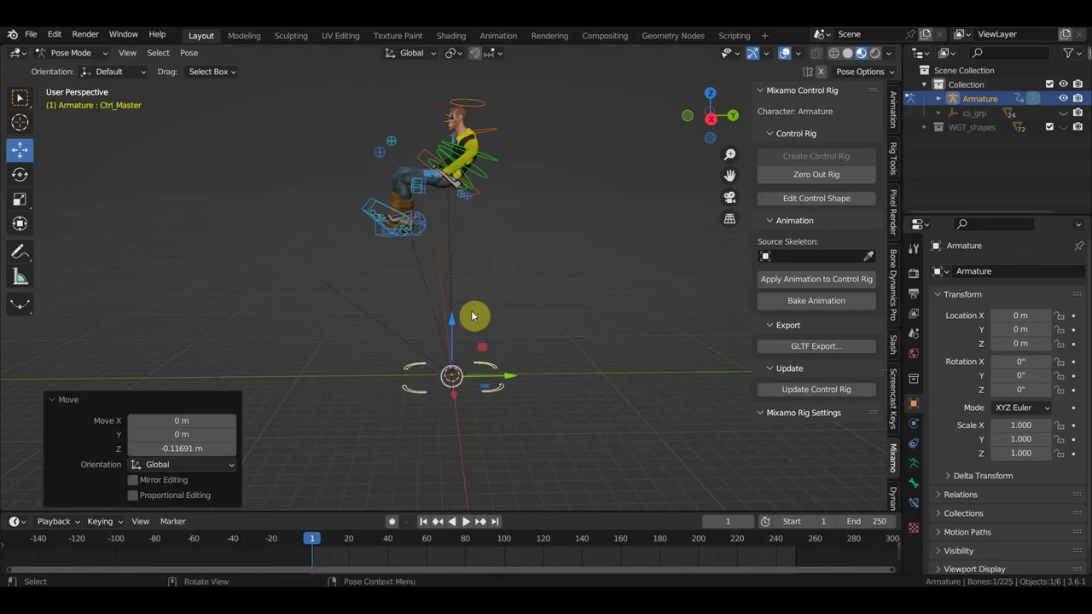
{"action": "key", "text": "ctrl+z"}
- Hide the Mixamo sidebar and frame the seated cowboy rig from the front
{"action": "key", "text": "KP_1"}
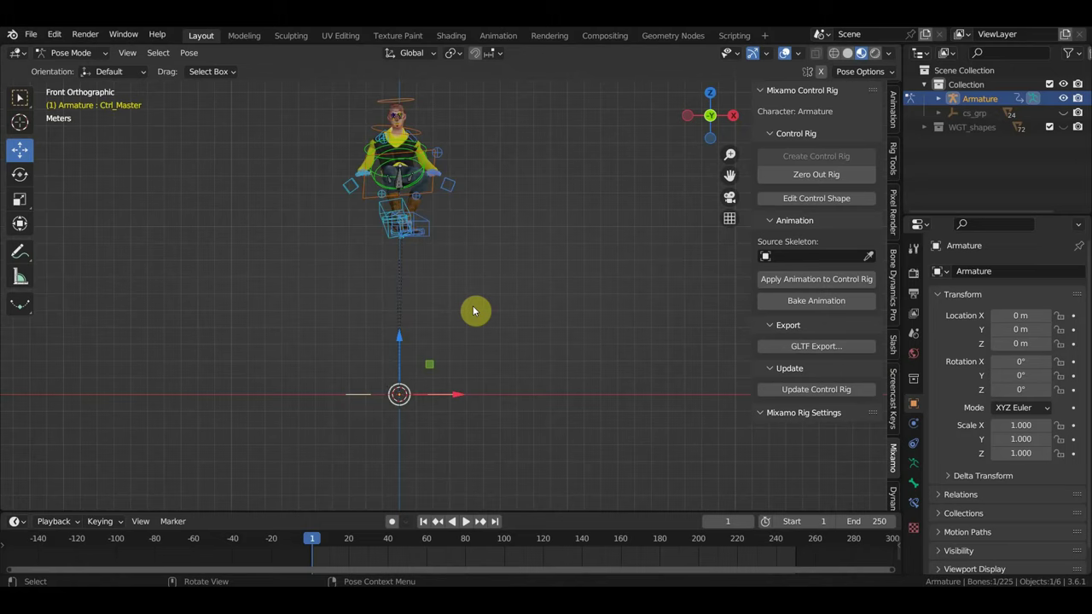
{"action": "key", "text": "n"}
{"action": "middle_click_drag", "start_coordinate": [504, 255], "coordinate": [577, 308], "text": "shift"}
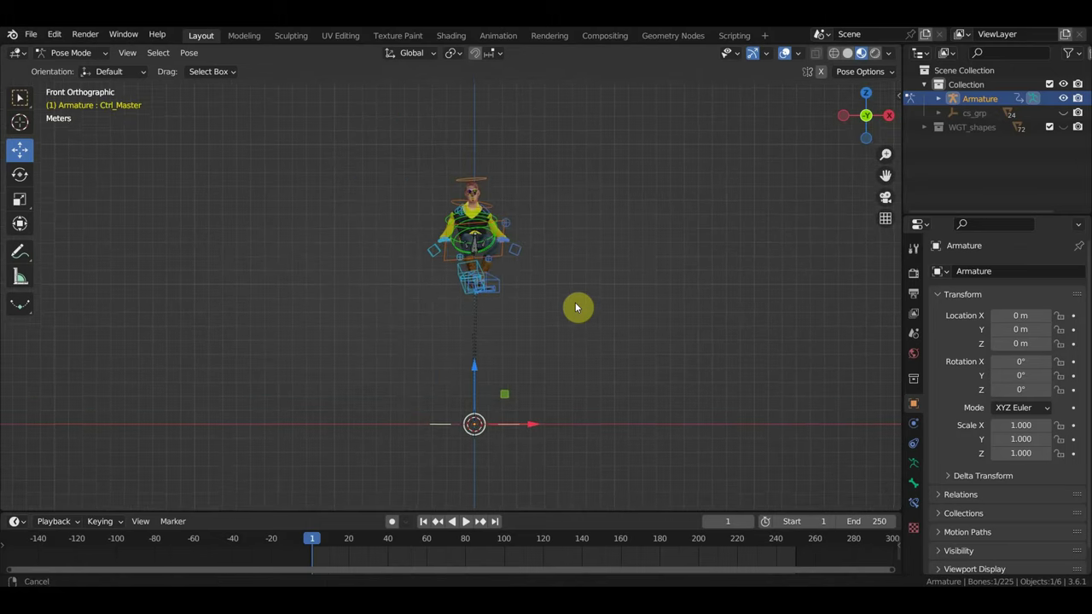
{"action": "scroll", "coordinate": [573, 307], "scroll_direction": "up", "scroll_amount": 2}
{"action": "scroll", "coordinate": [578, 338], "scroll_direction": "up", "scroll_amount": 1}
{"action": "scroll", "coordinate": [555, 355], "scroll_direction": "up", "scroll_amount": 2}
{"action": "scroll", "coordinate": [554, 357], "scroll_direction": "up", "scroll_amount": 2}
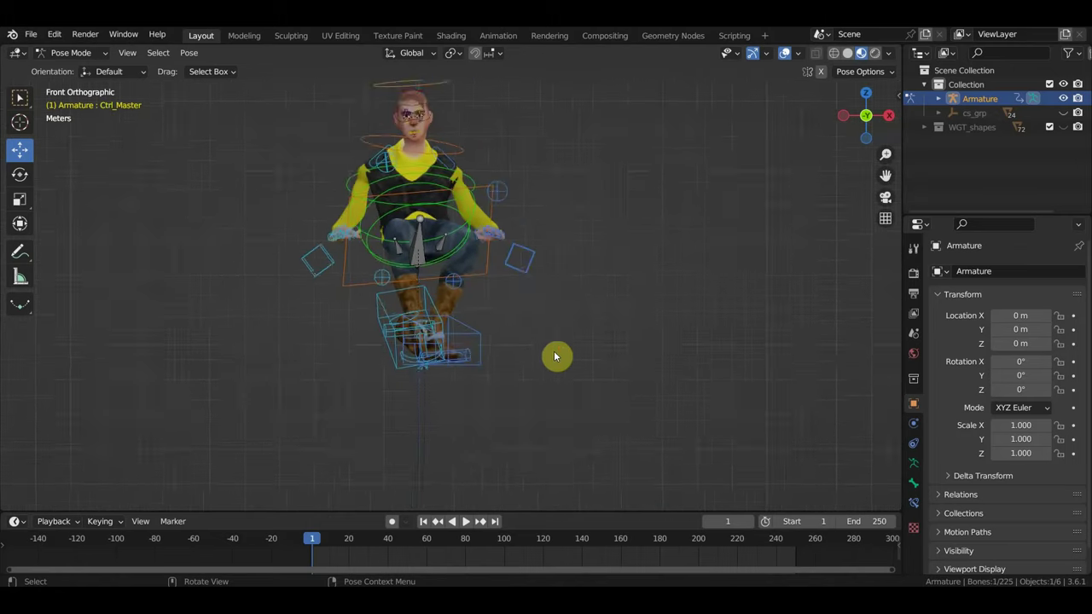
{"action": "mouse_move", "coordinate": [554, 357]}
{"action": "middle_mouse_down"}
{"action": "mouse_move", "coordinate": [678, 425]}
{"action": "mouse_move", "coordinate": [690, 370]}
{"action": "mouse_move", "coordinate": [657, 294]}
{"action": "mouse_move", "coordinate": [623, 288]}
{"action": "mouse_move", "coordinate": [774, 295]}
{"action": "mouse_move", "coordinate": [699, 302]}
{"action": "mouse_move", "coordinate": [708, 428]}
{"action": "mouse_move", "coordinate": [642, 340]}
{"action": "middle_mouse_up"}
{"action": "scroll", "coordinate": [679, 378], "scroll_direction": "down", "scroll_amount": 3}
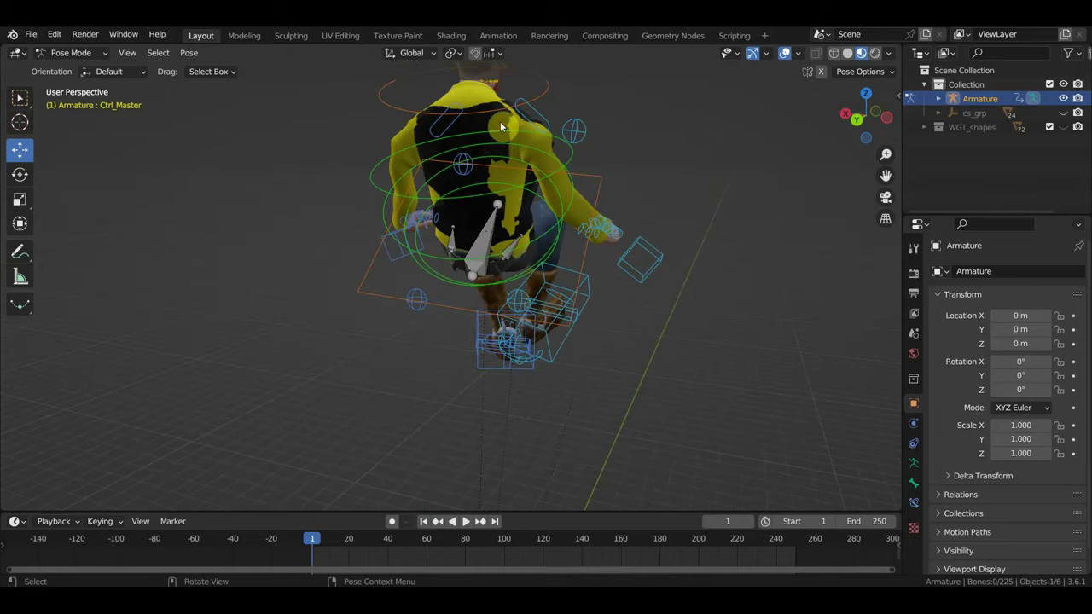
{"action": "left_click", "coordinate": [79, 53]}
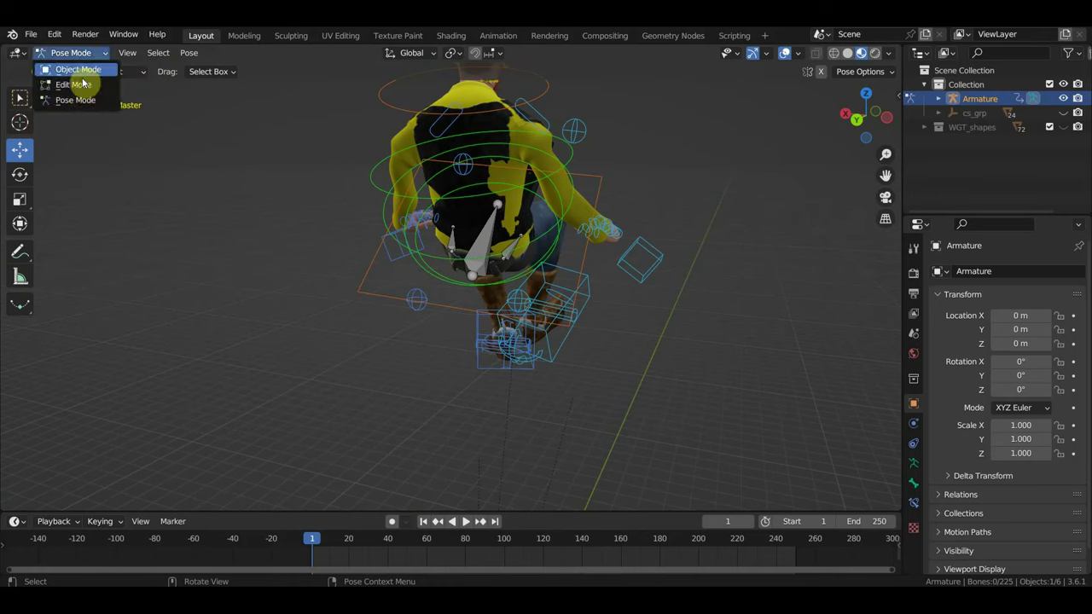
- Select the жекет jacket in Object Mode and switch it to Sculpt Mode
{"action": "left_click", "coordinate": [79, 70]}
{"action": "left_click", "coordinate": [490, 177]}
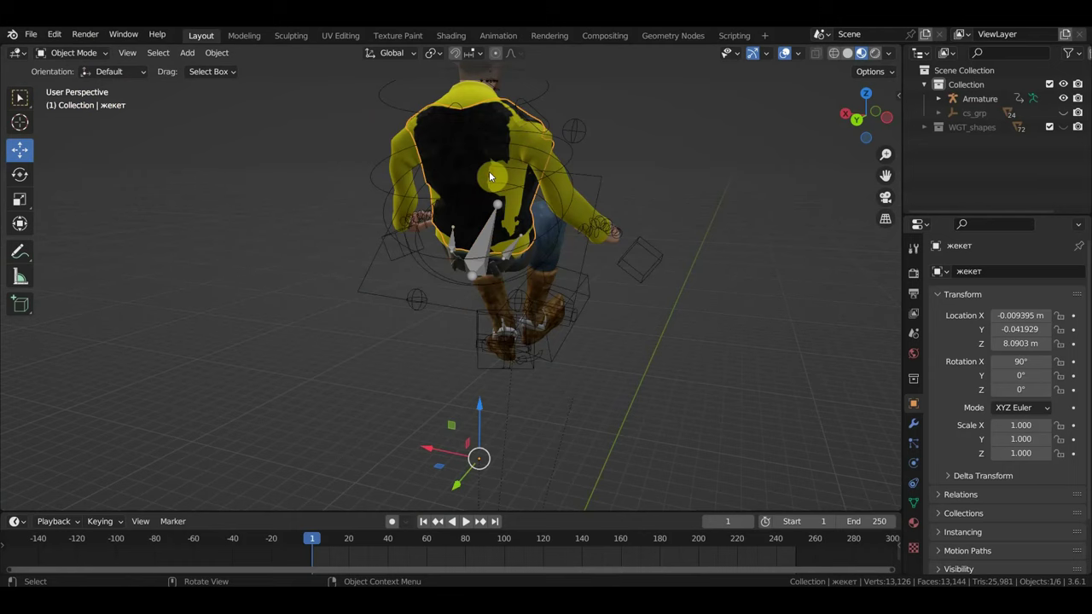
{"action": "mouse_move", "coordinate": [99, 87]}
{"action": "middle_mouse_down"}
{"action": "mouse_move", "coordinate": [423, 248]}
{"action": "mouse_move", "coordinate": [333, 268]}
{"action": "mouse_move", "coordinate": [361, 264]}
{"action": "mouse_move", "coordinate": [257, 187]}
{"action": "middle_mouse_up"}
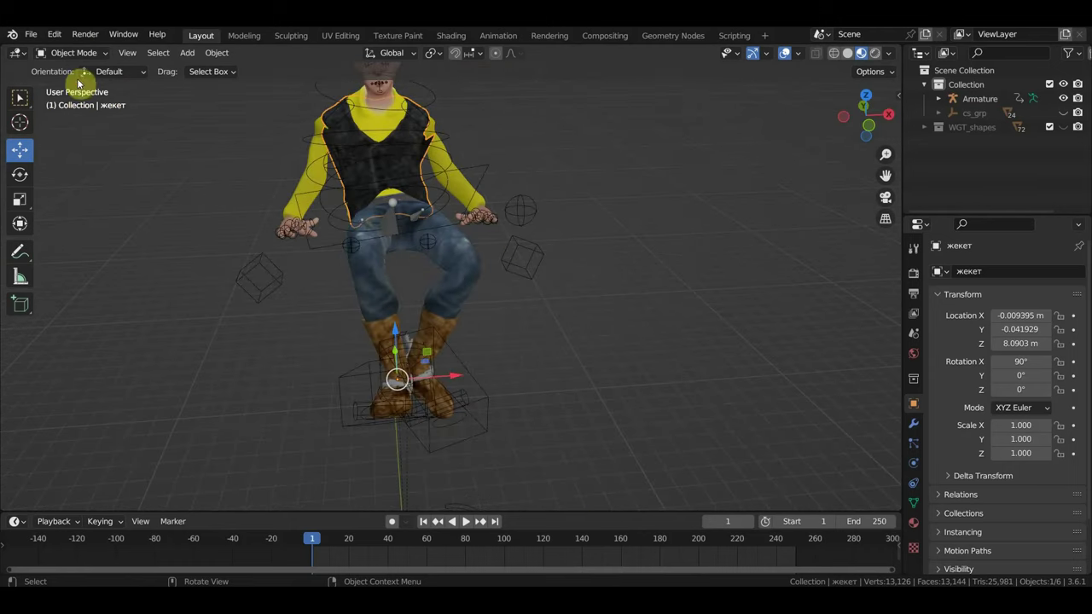
{"action": "left_click", "coordinate": [73, 53]}
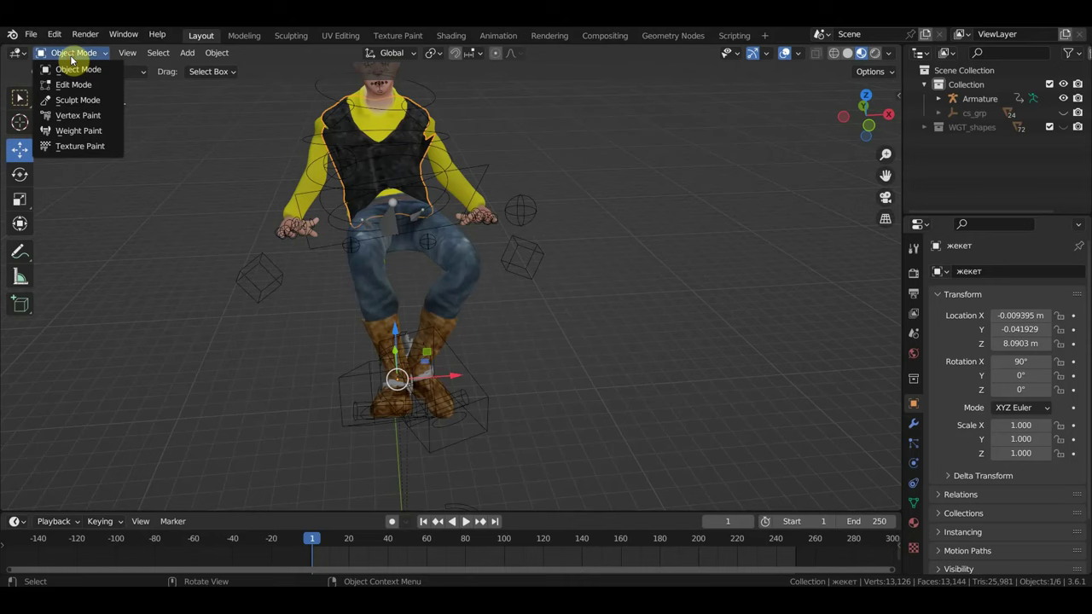
{"action": "left_click", "coordinate": [95, 100]}
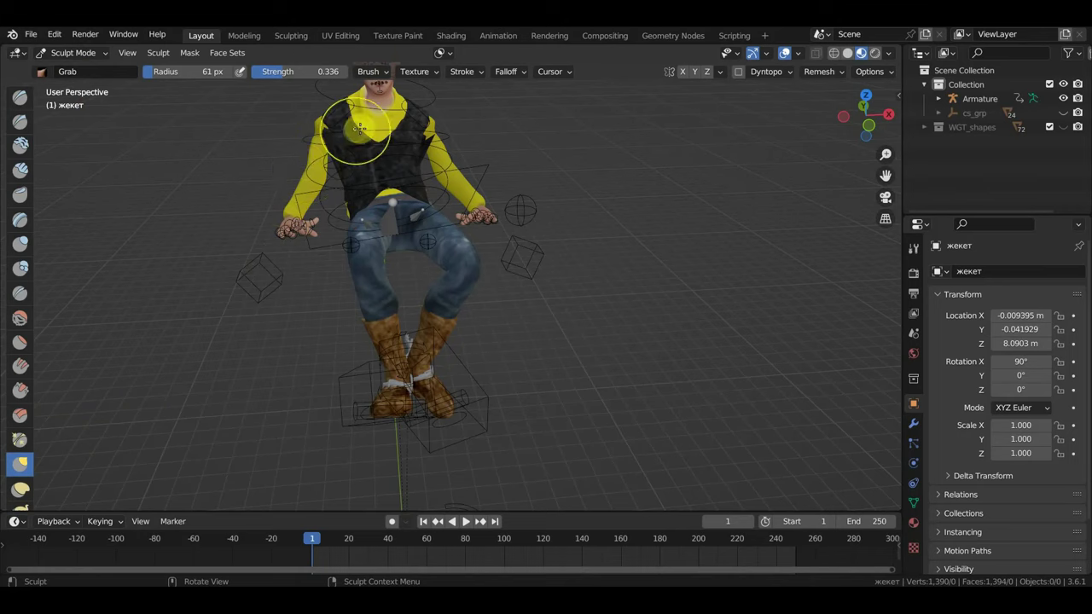
- Grab-sculpt the jacket outward at the left shoulder and along the back, then return to Object Mode
{"action": "mouse_move", "coordinate": [359, 129]}
{"action": "left_mouse_down"}
{"action": "mouse_move", "coordinate": [328, 125]}
{"action": "mouse_move", "coordinate": [329, 109]}
{"action": "left_mouse_up"}
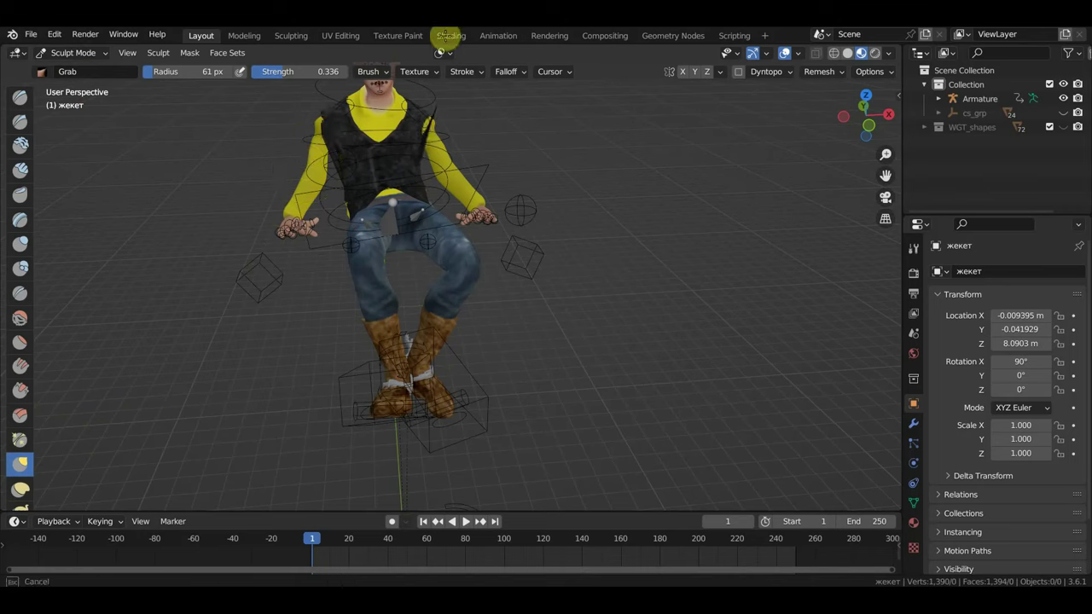
{"action": "scroll", "coordinate": [477, 146], "scroll_direction": "up", "scroll_amount": 2}
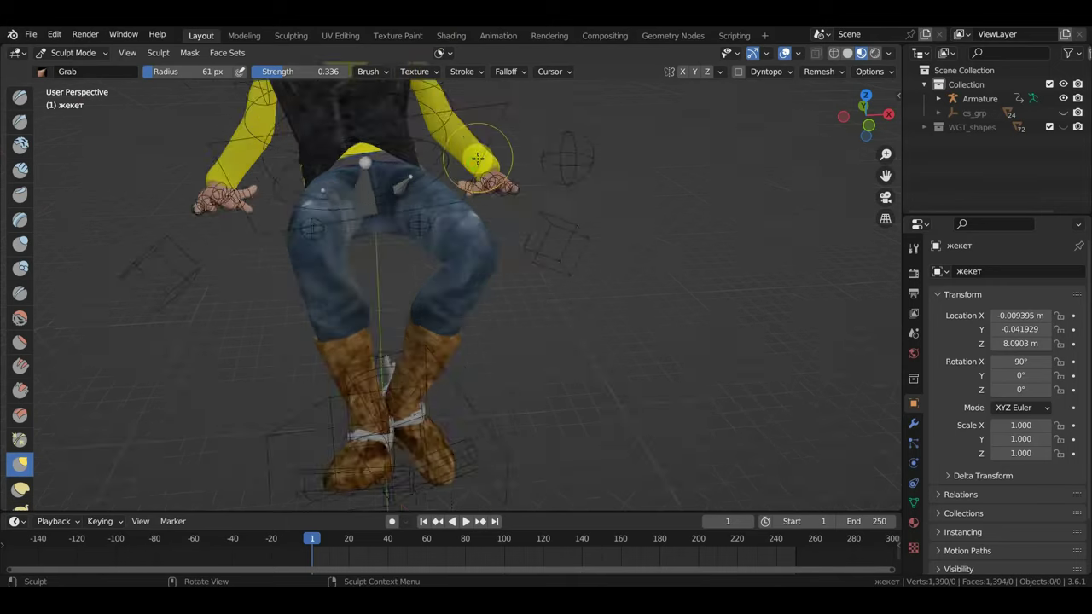
{"action": "mouse_move", "coordinate": [478, 162]}
{"action": "middle_mouse_down"}
{"action": "mouse_move", "coordinate": [424, 290]}
{"action": "mouse_move", "coordinate": [397, 398]}
{"action": "middle_mouse_up"}
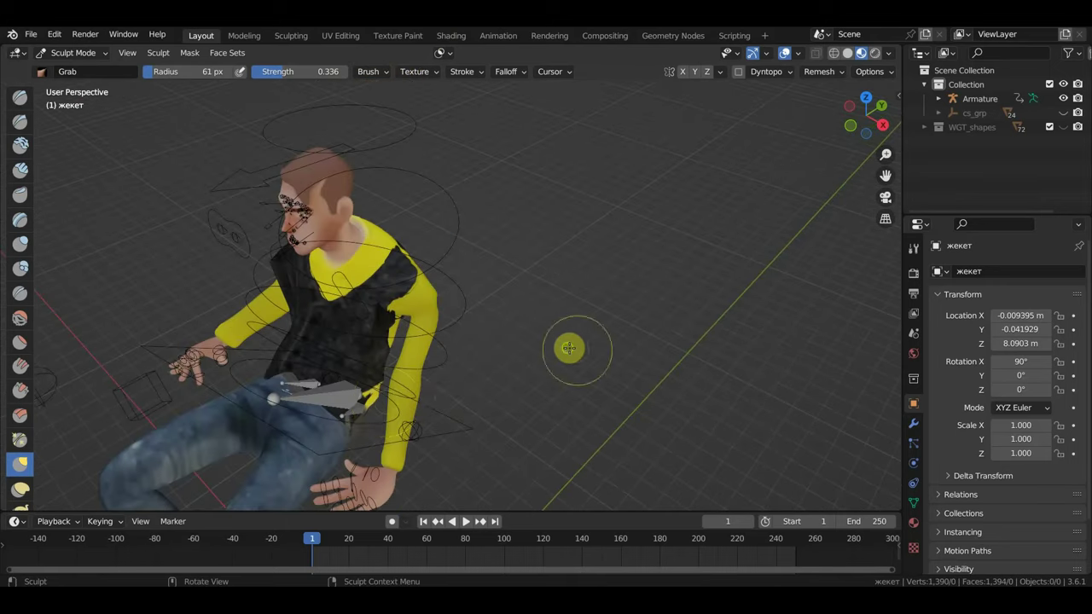
{"action": "mouse_move", "coordinate": [568, 344]}
{"action": "middle_mouse_down"}
{"action": "mouse_move", "coordinate": [623, 324]}
{"action": "mouse_move", "coordinate": [589, 310]}
{"action": "mouse_move", "coordinate": [518, 322]}
{"action": "middle_mouse_up"}
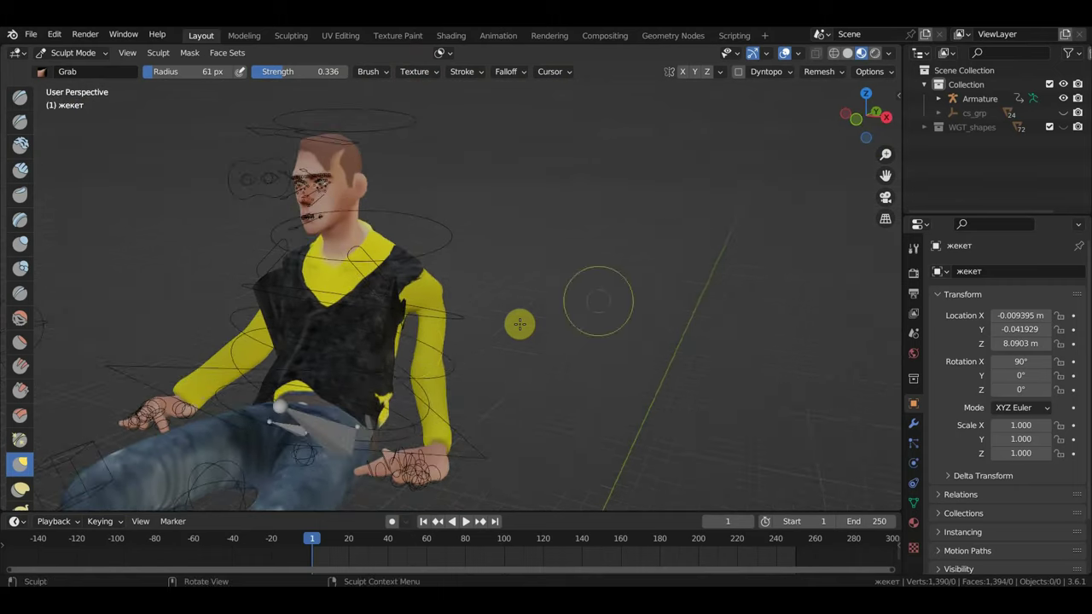
{"action": "mouse_move", "coordinate": [370, 336]}
{"action": "middle_mouse_down"}
{"action": "mouse_move", "coordinate": [390, 327]}
{"action": "mouse_move", "coordinate": [413, 341]}
{"action": "mouse_move", "coordinate": [406, 322]}
{"action": "mouse_move", "coordinate": [423, 318]}
{"action": "middle_mouse_up"}
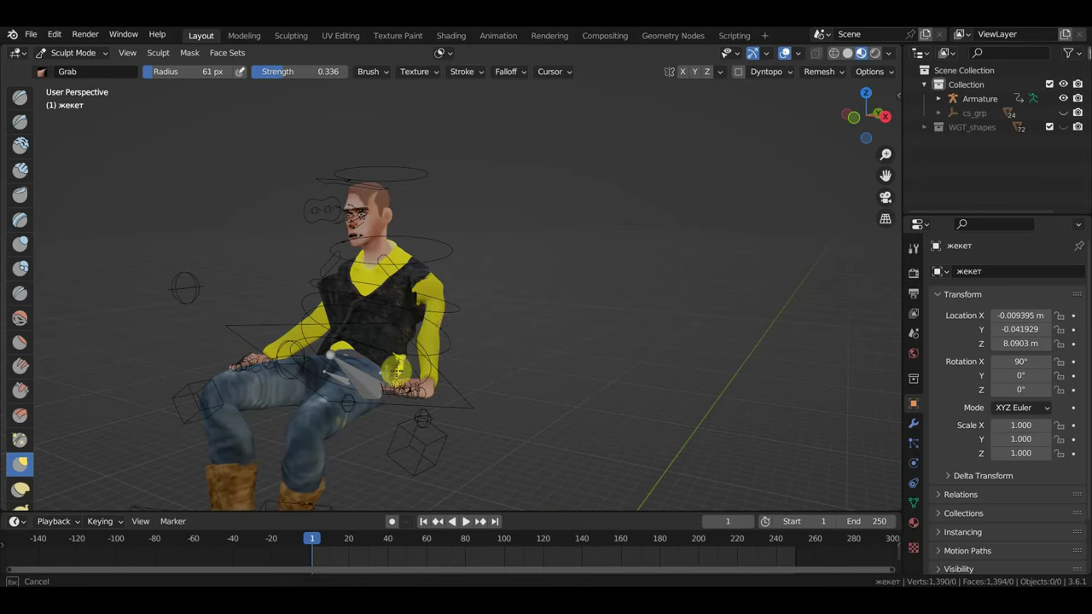
{"action": "mouse_move", "coordinate": [425, 377]}
{"action": "middle_mouse_down"}
{"action": "mouse_move", "coordinate": [414, 373]}
{"action": "mouse_move", "coordinate": [421, 352]}
{"action": "mouse_move", "coordinate": [200, 339]}
{"action": "middle_mouse_up"}
{"action": "middle_click_drag", "start_coordinate": [326, 324], "coordinate": [434, 309]}
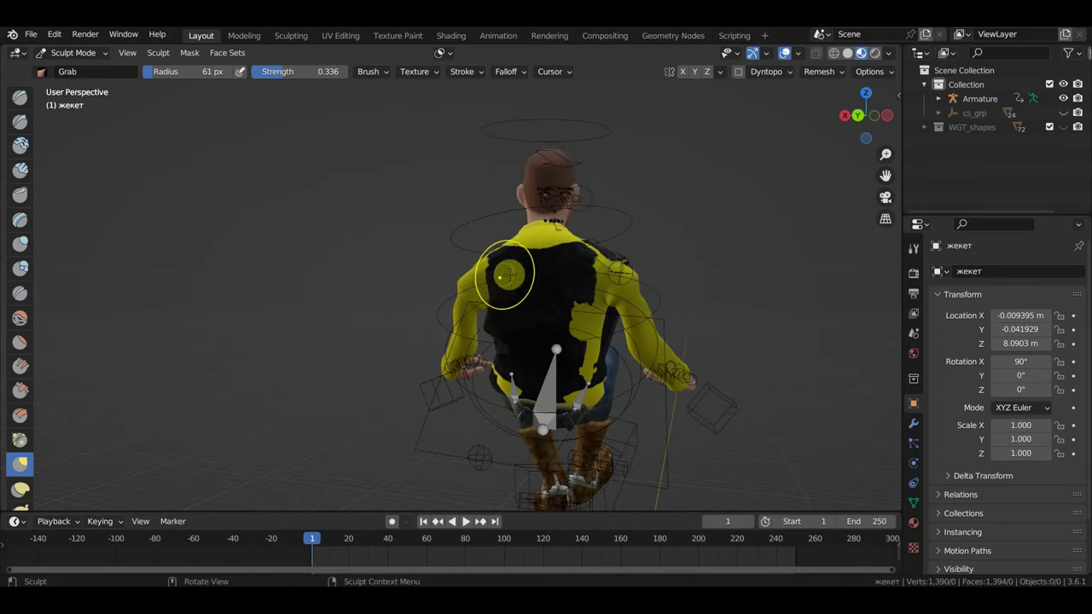
{"action": "mouse_move", "coordinate": [508, 274]}
{"action": "left_mouse_down"}
{"action": "mouse_move", "coordinate": [489, 270]}
{"action": "mouse_move", "coordinate": [463, 195]}
{"action": "mouse_move", "coordinate": [426, 176]}
{"action": "mouse_move", "coordinate": [463, 199]}
{"action": "left_mouse_up"}
{"action": "middle_click_drag", "start_coordinate": [463, 200], "coordinate": [635, 218]}
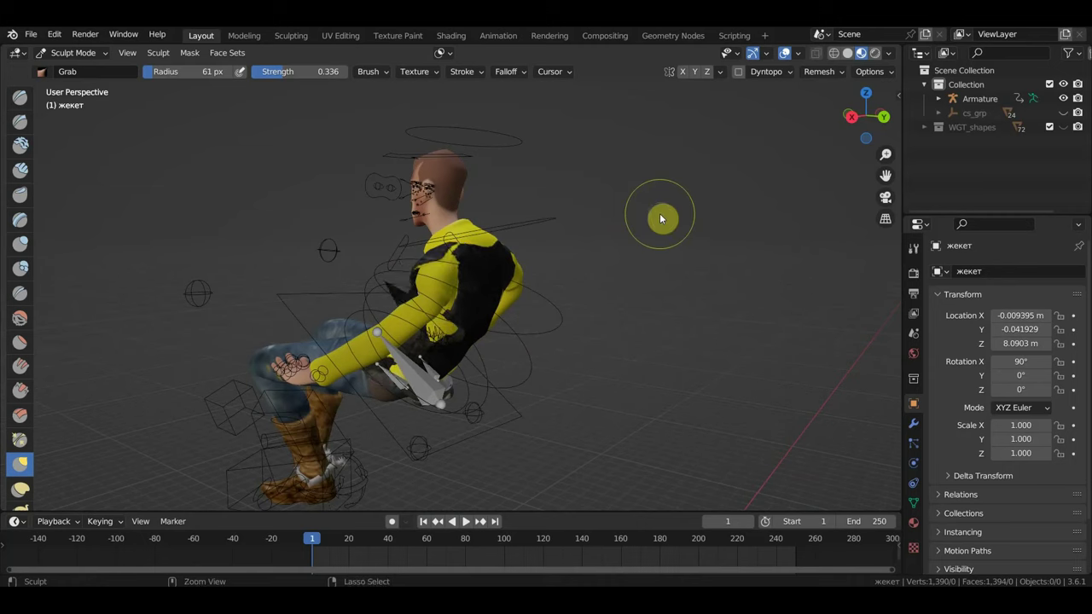
{"action": "key", "text": "ctrl+Tab"}
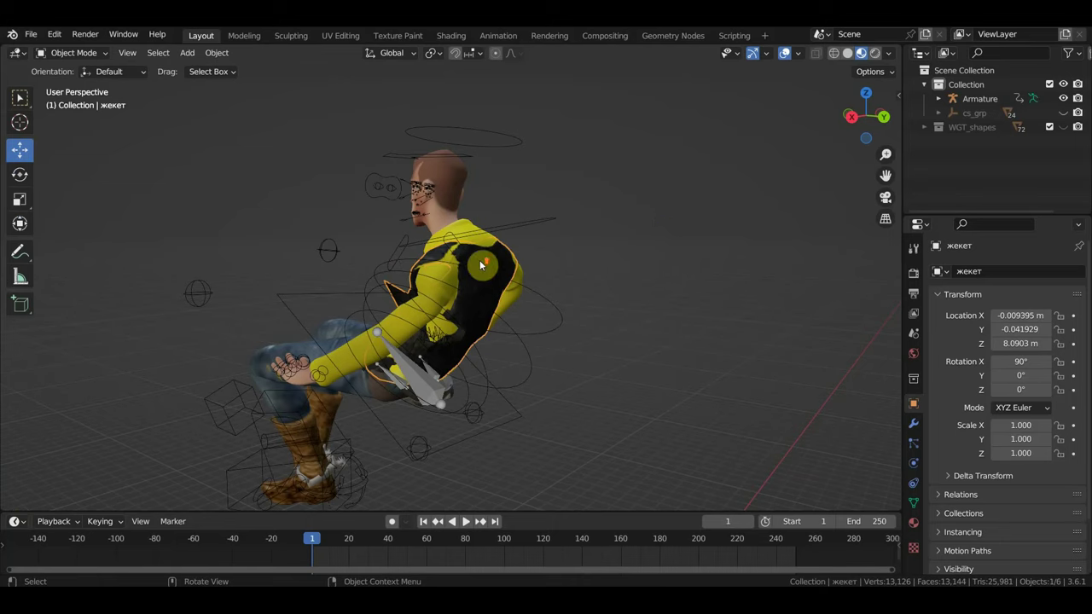
- Delete the жекет jacket's Armature modifier and add the rig to the selection for parenting
{"action": "middle_click_drag", "start_coordinate": [479, 260], "coordinate": [496, 236]}
{"action": "left_click", "coordinate": [540, 198]}
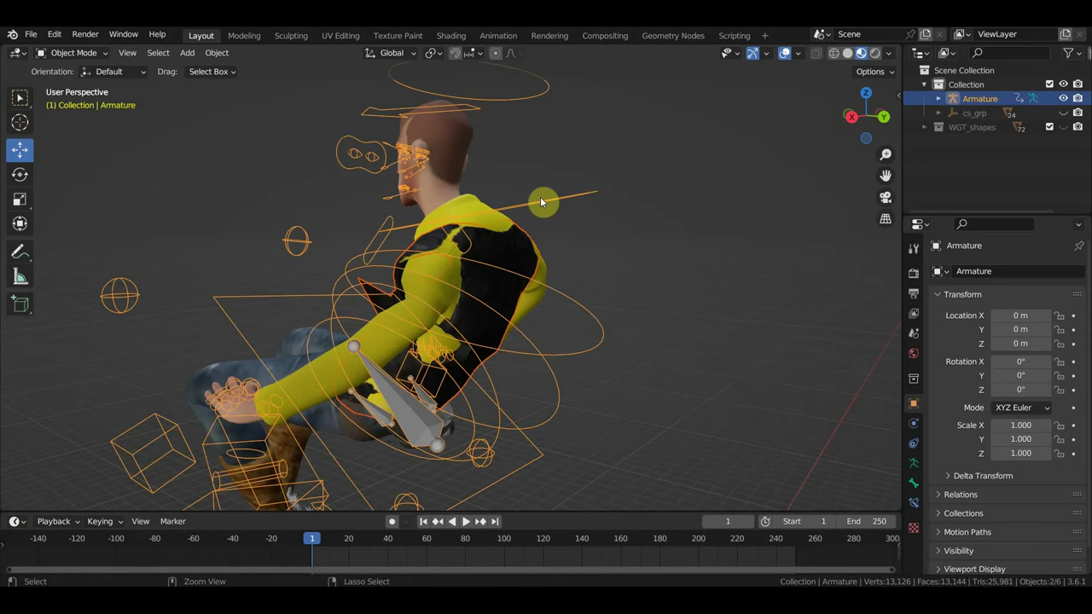
{"action": "left_click", "coordinate": [502, 251]}
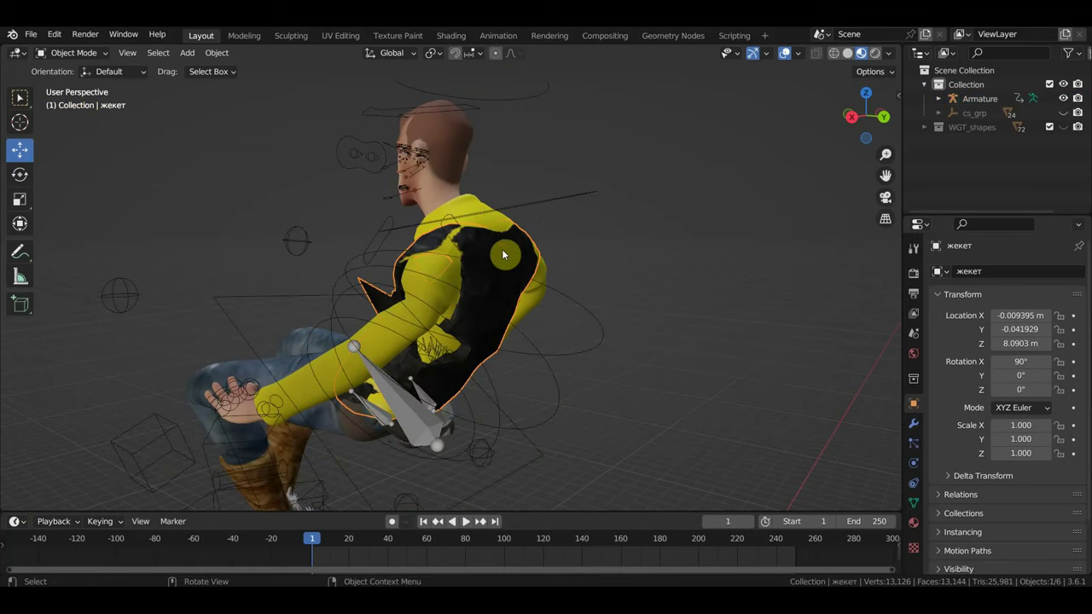
{"action": "left_click", "coordinate": [911, 428]}
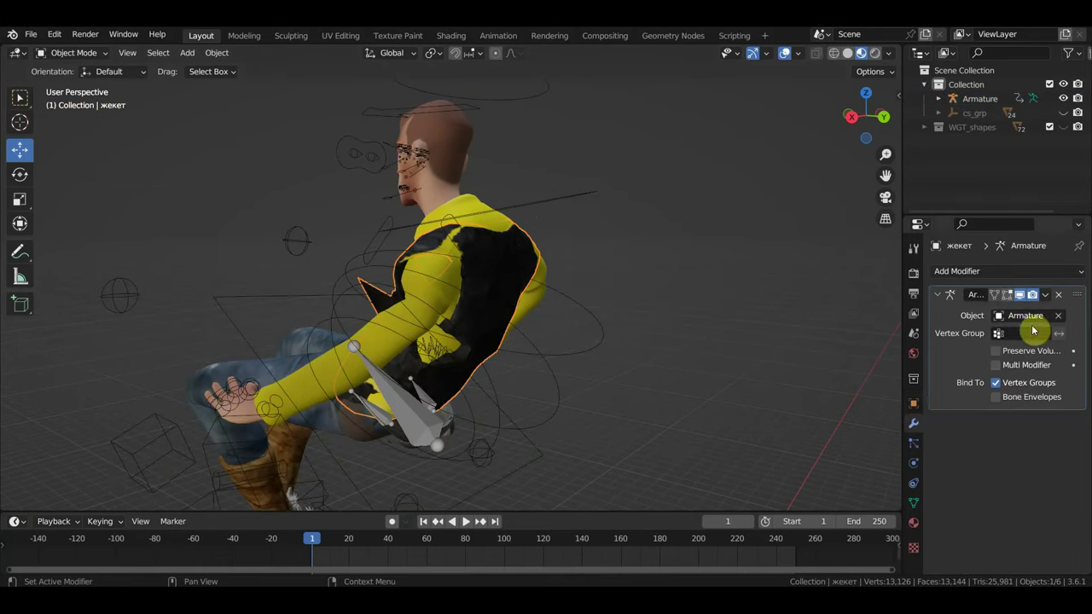
{"action": "left_click", "coordinate": [1057, 294]}
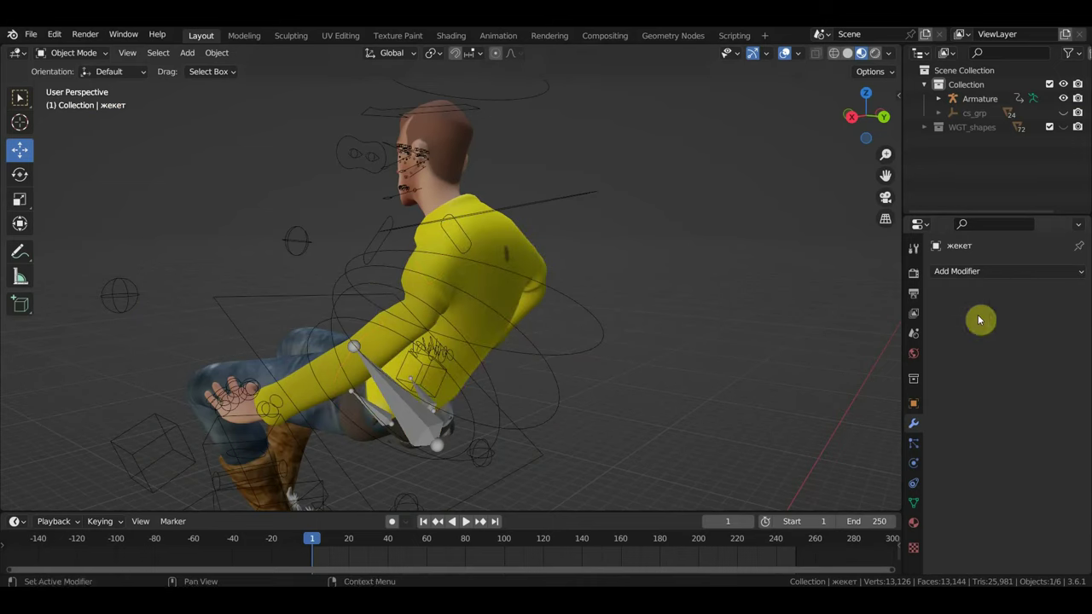
{"action": "scroll", "coordinate": [681, 387], "scroll_direction": "down", "scroll_amount": 3}
{"action": "scroll", "coordinate": [679, 392], "scroll_direction": "down", "scroll_amount": 2}
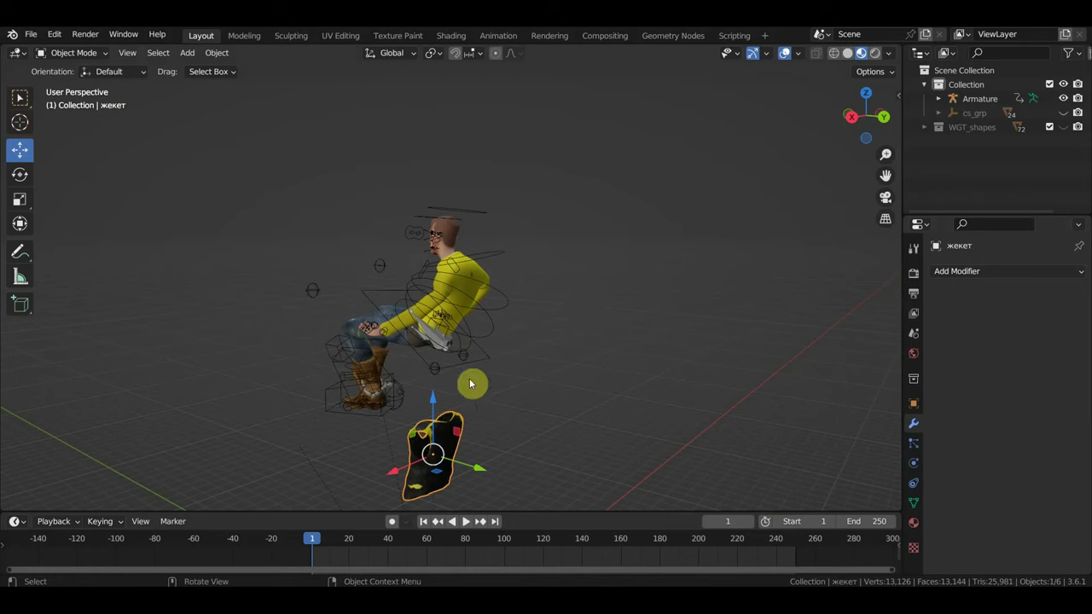
{"action": "left_click", "coordinate": [497, 260]}
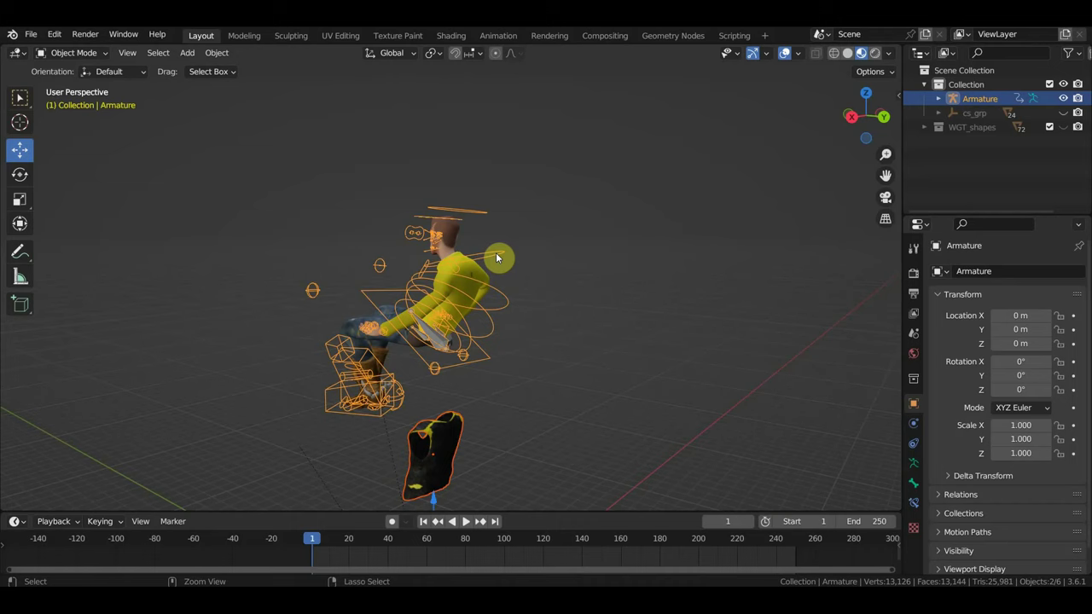
{"action": "key", "text": "ctrl+p"}
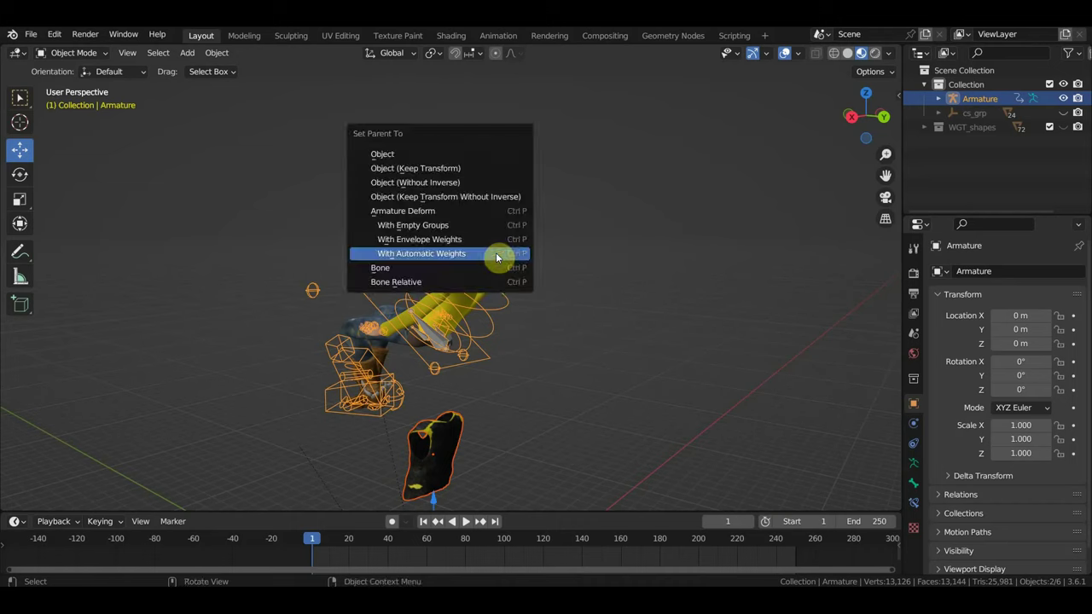
- Parent the jacket to the rig With Empty Groups and add a Data Transfer modifier
{"action": "left_click", "coordinate": [439, 227]}
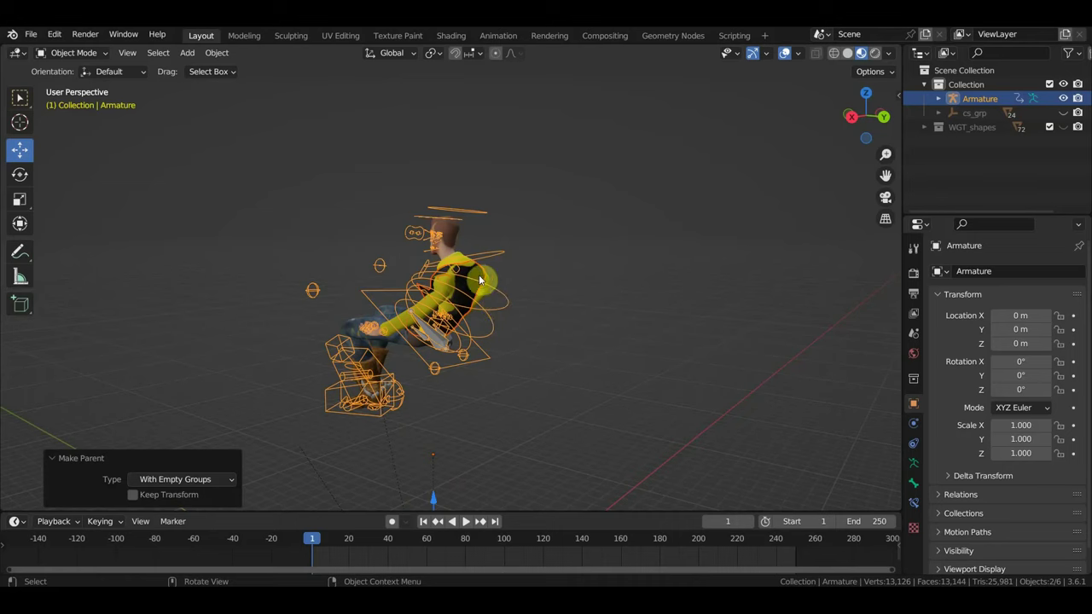
{"action": "left_click", "coordinate": [478, 273]}
{"action": "scroll", "coordinate": [478, 271], "scroll_direction": "up", "scroll_amount": 4}
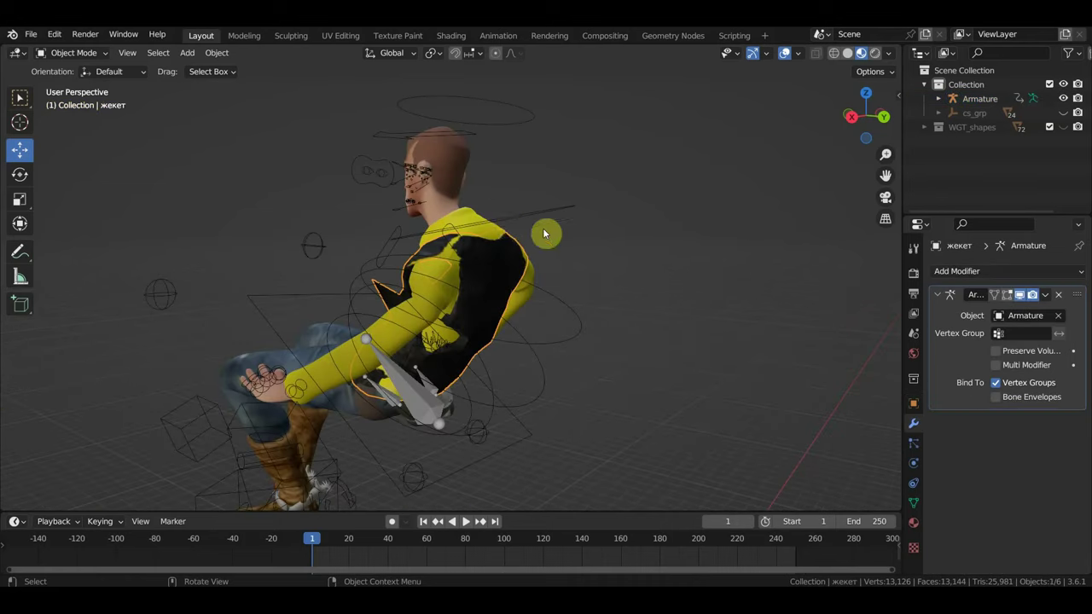
{"action": "left_click", "coordinate": [957, 271]}
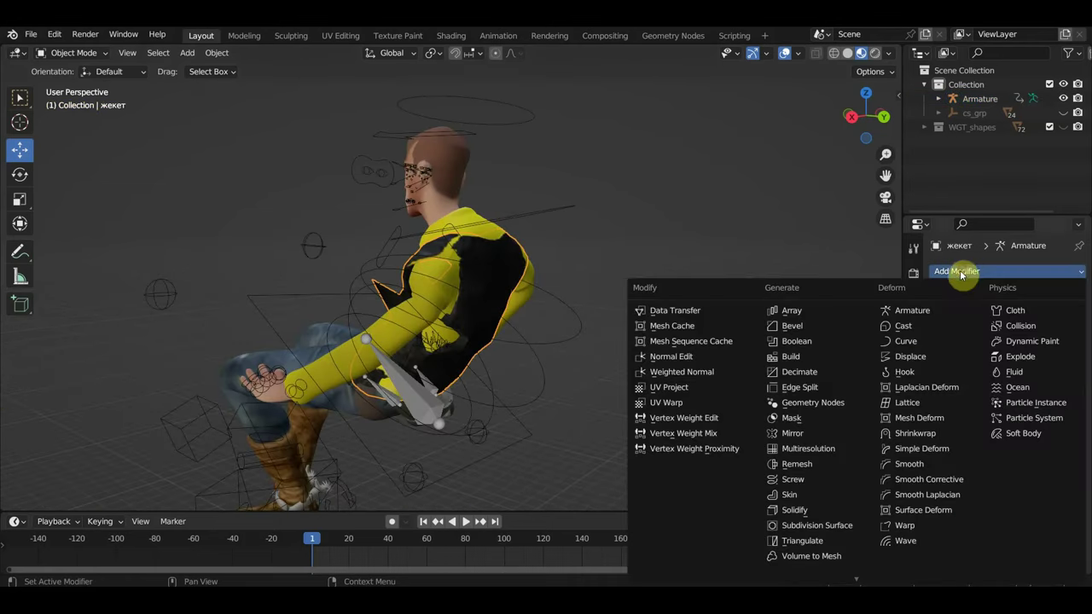
{"action": "left_click", "coordinate": [687, 310]}
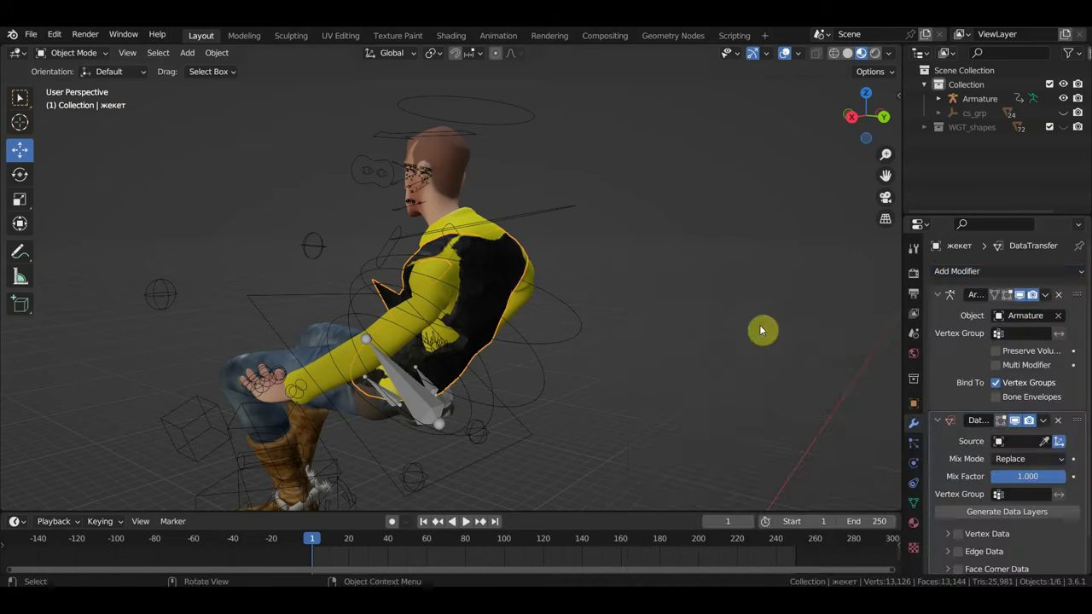
- Set герой_2 as the Data Transfer source with Vertex Data enabled and Nearest Face mapping
{"action": "left_click", "coordinate": [1044, 441]}
{"action": "left_click", "coordinate": [440, 278]}
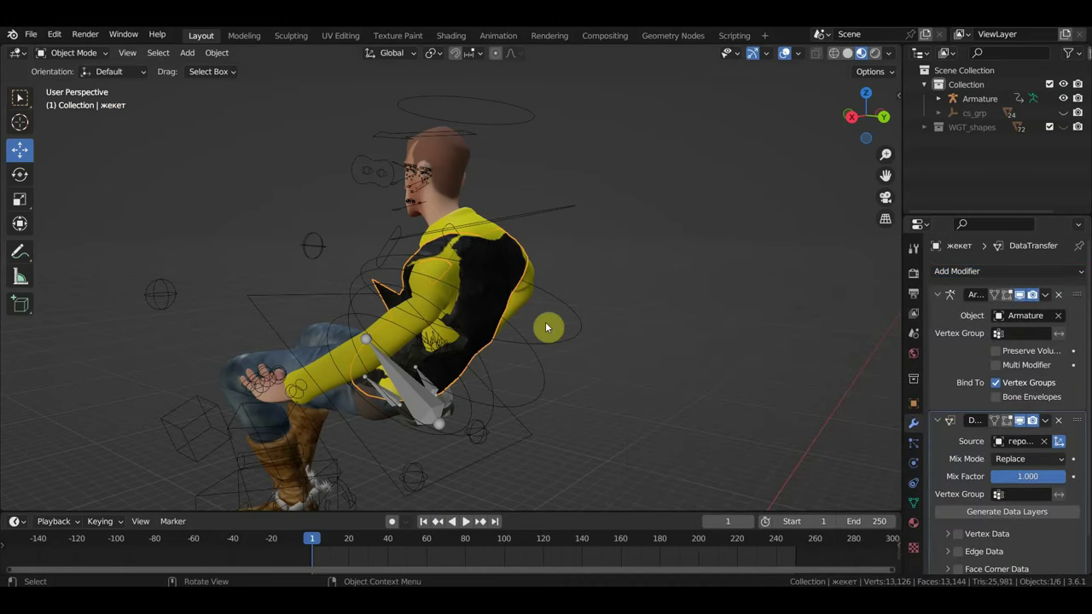
{"action": "left_click", "coordinate": [957, 534]}
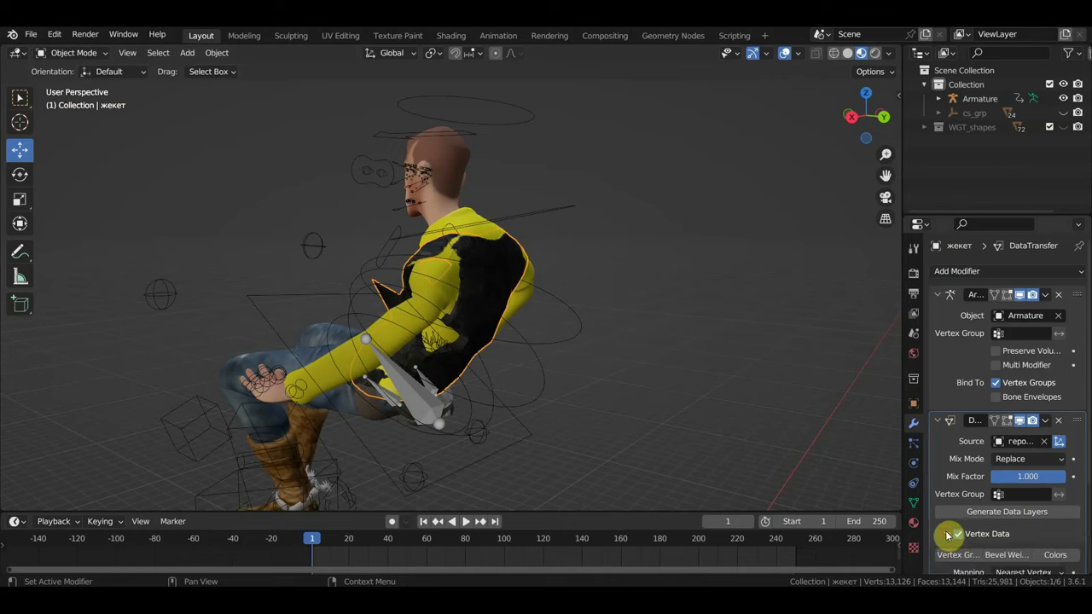
{"action": "left_click", "coordinate": [948, 534]}
{"action": "scroll", "coordinate": [948, 532], "scroll_direction": "down", "scroll_amount": 2}
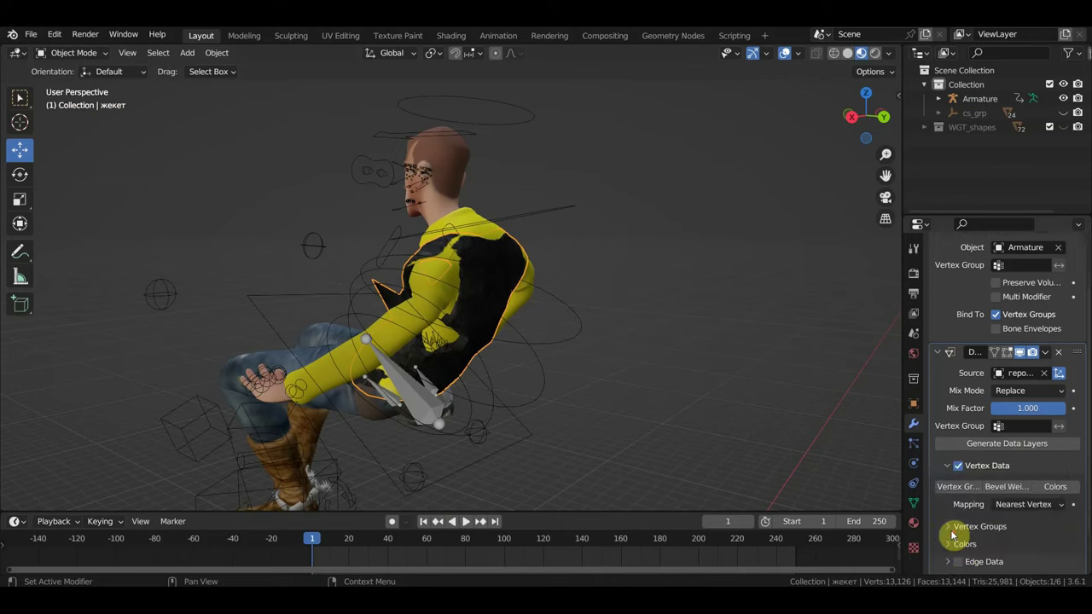
{"action": "left_click", "coordinate": [1023, 504]}
{"action": "left_click", "coordinate": [996, 428]}
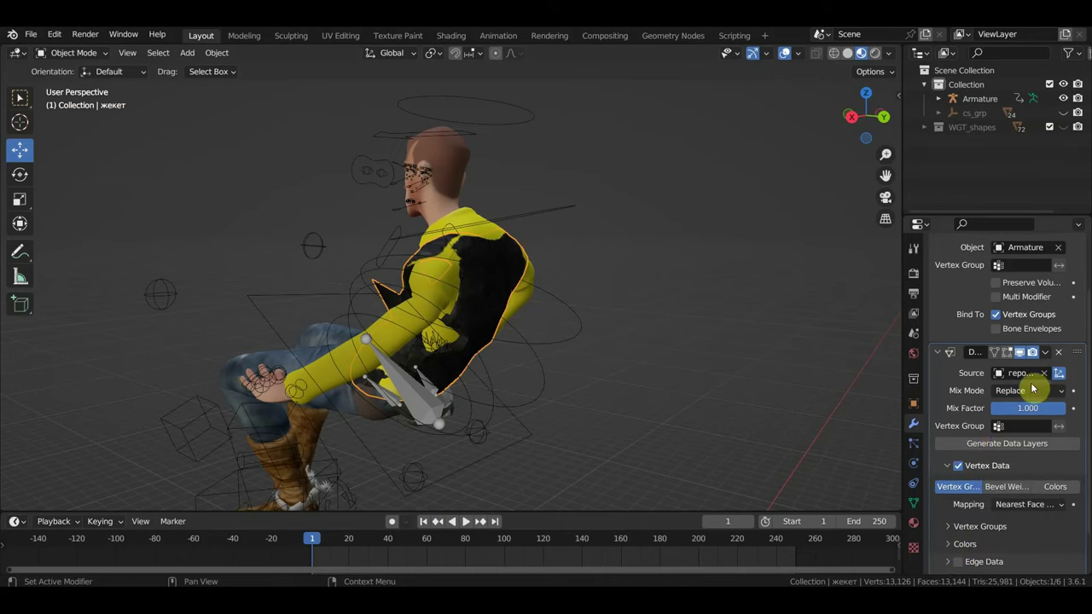
- Apply the Nearest Face Data Transfer, trial-move the jacket, then undo back before applying
{"action": "left_click", "coordinate": [1045, 351]}
{"action": "left_click", "coordinate": [991, 372]}
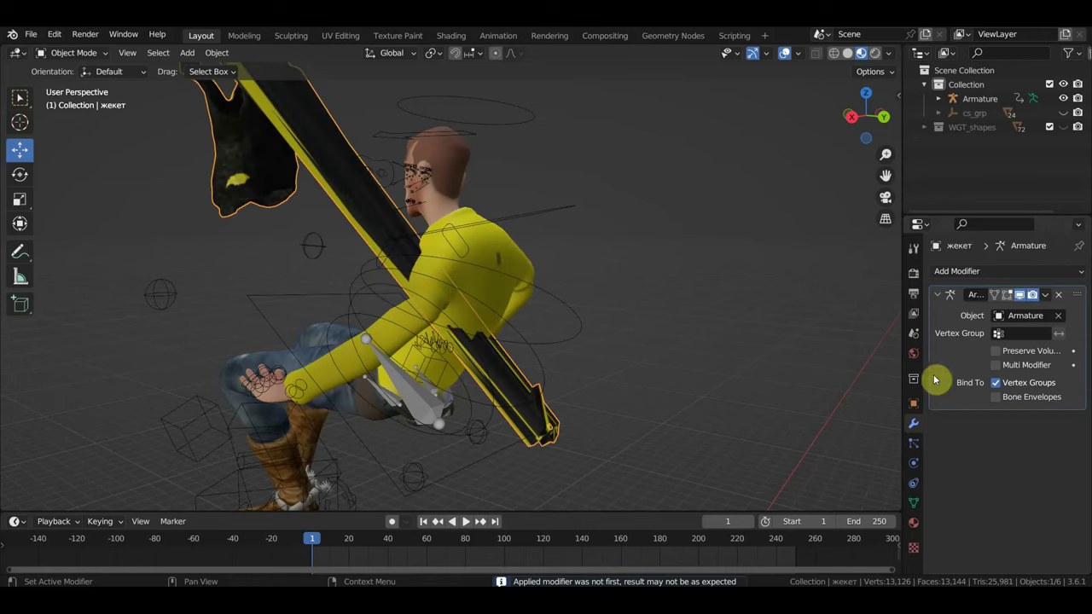
{"action": "scroll", "coordinate": [704, 411], "scroll_direction": "down", "scroll_amount": 3}
{"action": "middle_click_drag", "start_coordinate": [704, 409], "coordinate": [770, 400]}
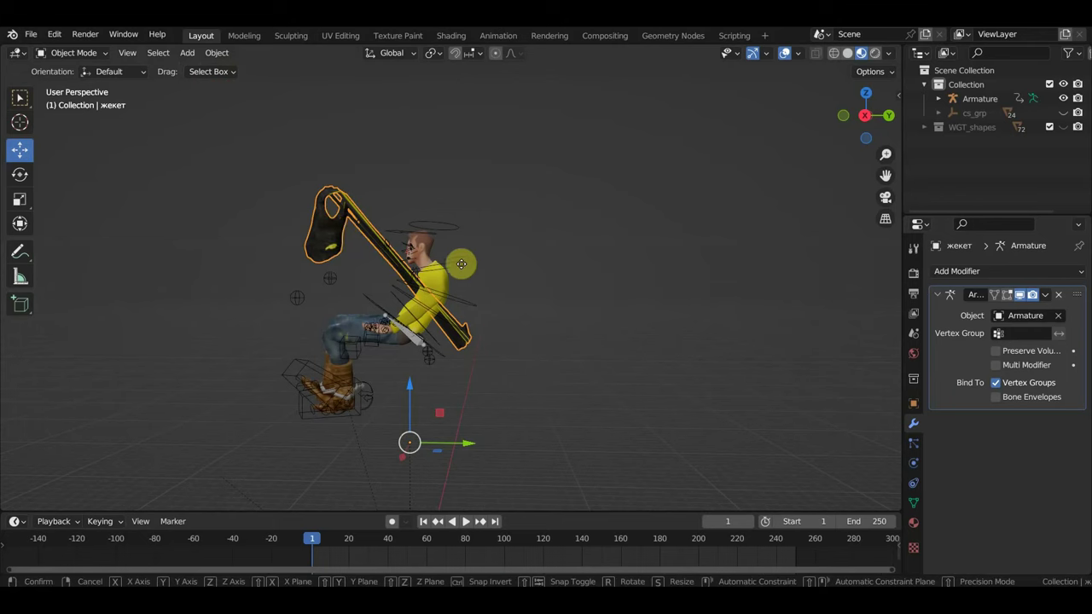
{"action": "key", "text": "g"}
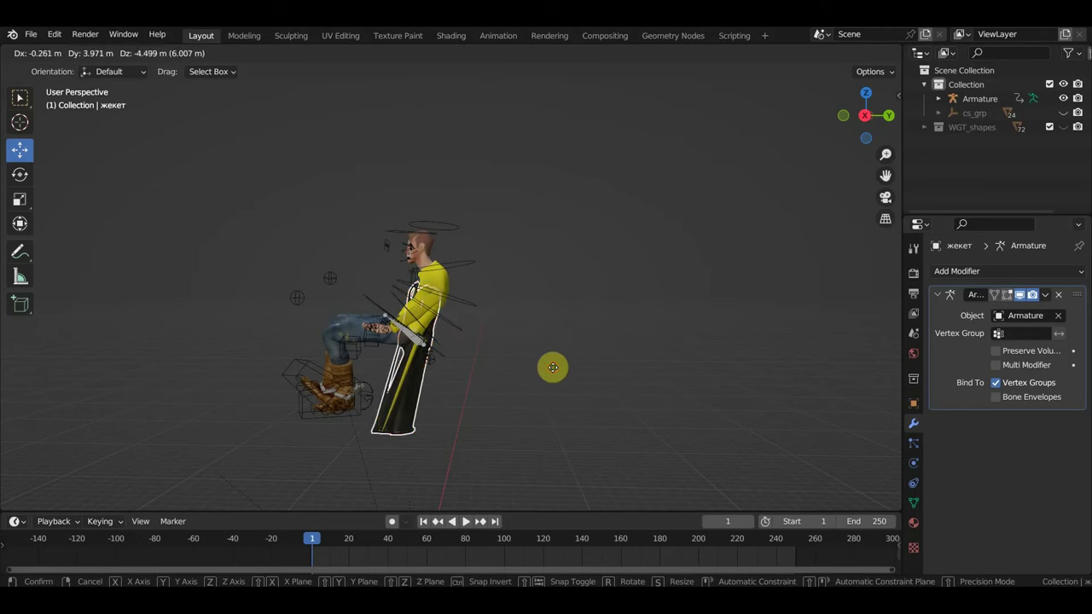
{"action": "left_click", "coordinate": [552, 368]}
{"action": "middle_click_drag", "start_coordinate": [555, 370], "coordinate": [710, 373]}
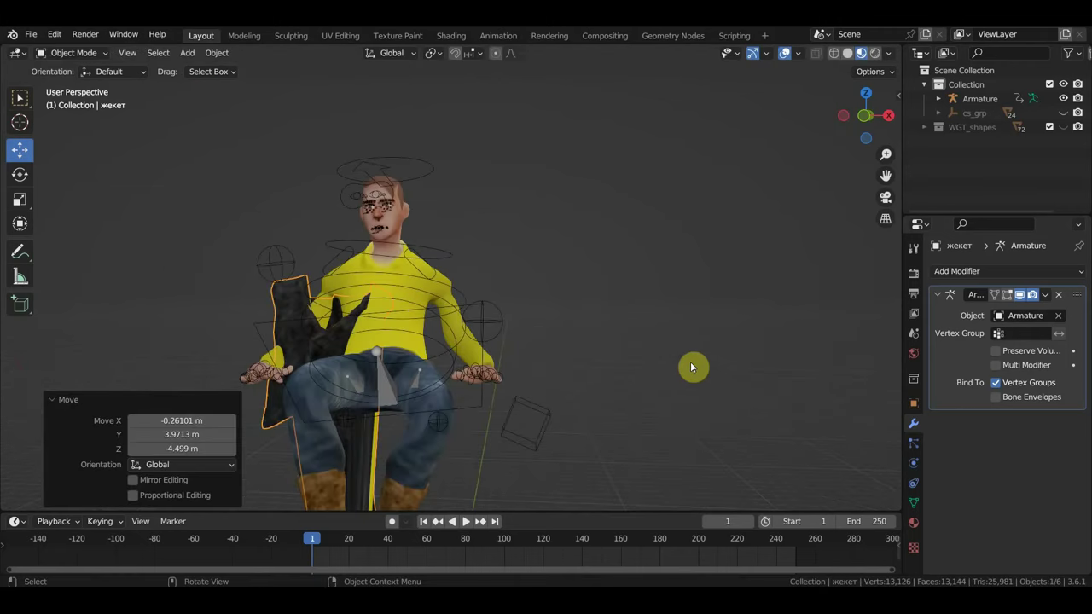
{"action": "key", "text": "ctrl+z"}
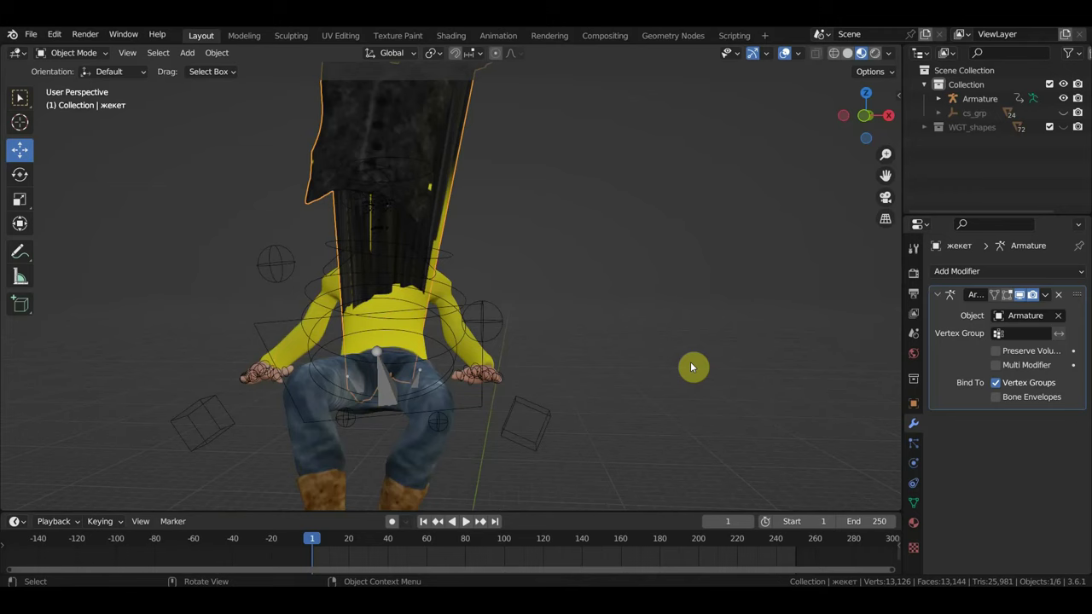
{"action": "key", "text": "ctrl+z"}
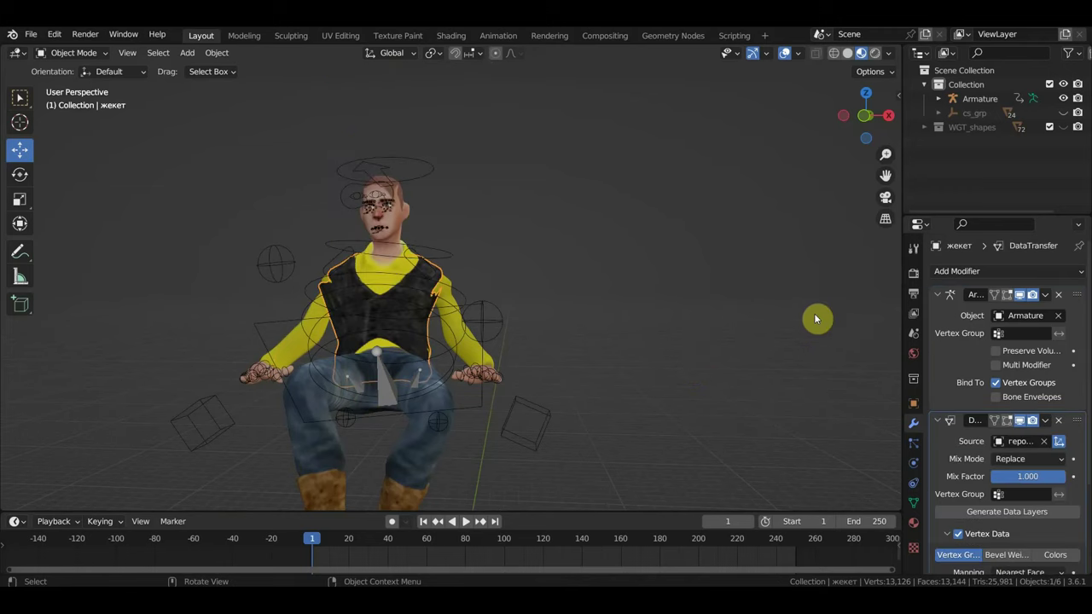
- Reapply the Data Transfer with Nearest Vertex mapping and delete the Armature modifier
{"action": "scroll", "coordinate": [1030, 483], "scroll_direction": "down", "scroll_amount": 3}
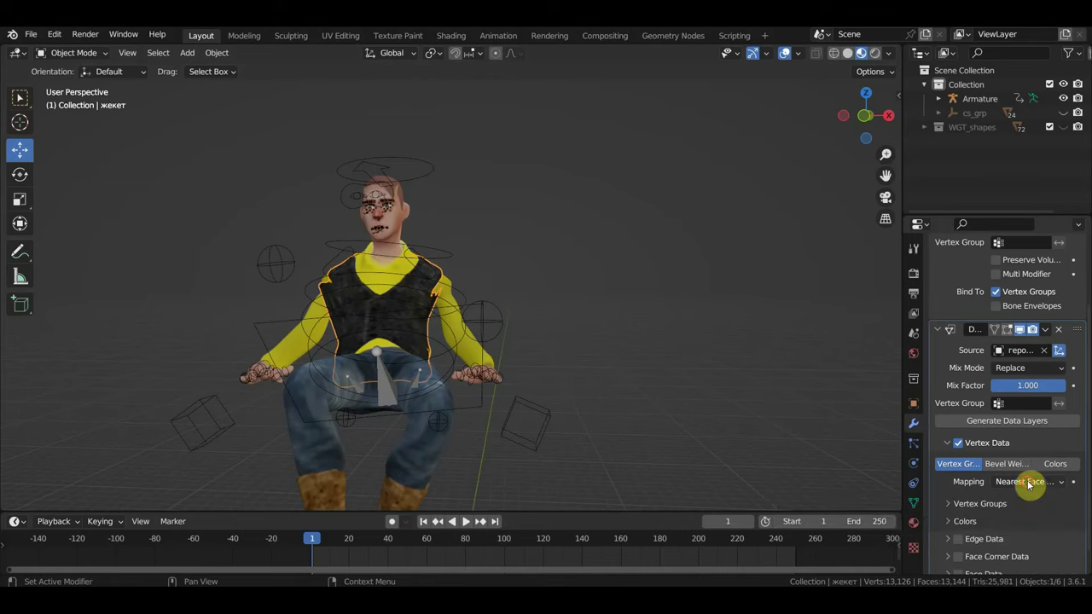
{"action": "left_click", "coordinate": [1029, 483]}
{"action": "left_click", "coordinate": [976, 452]}
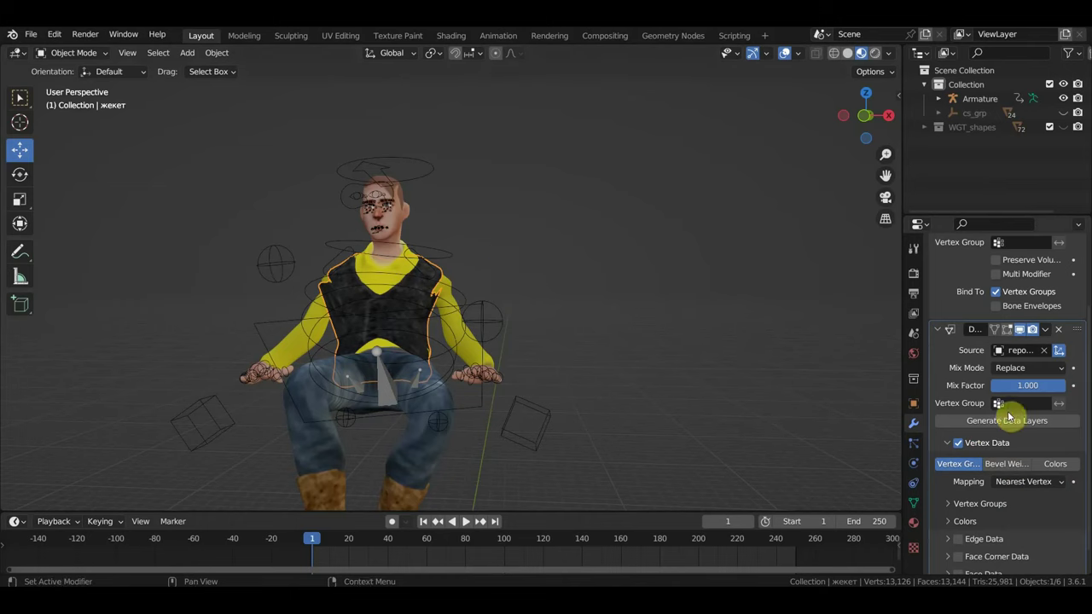
{"action": "left_click", "coordinate": [1045, 329]}
{"action": "left_click", "coordinate": [1013, 346]}
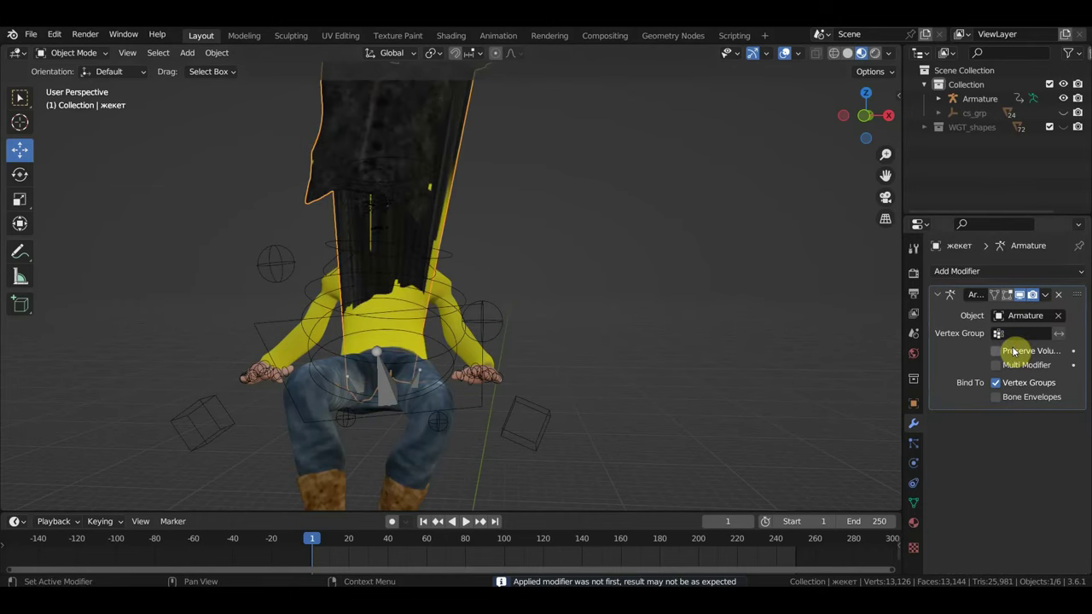
{"action": "scroll", "coordinate": [708, 332], "scroll_direction": "down", "scroll_amount": 4}
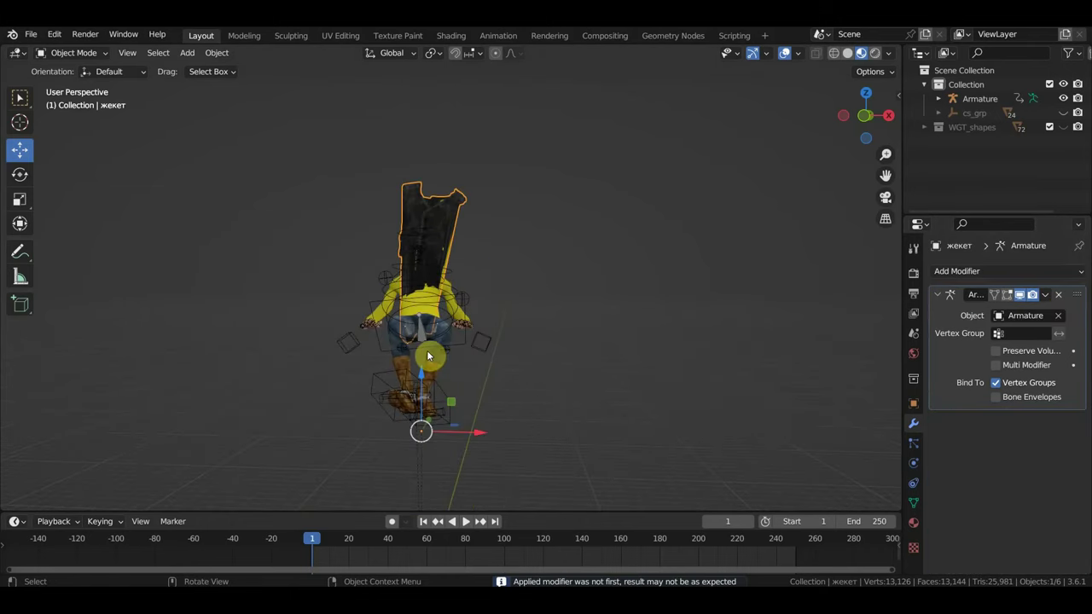
{"action": "left_click", "coordinate": [1061, 295]}
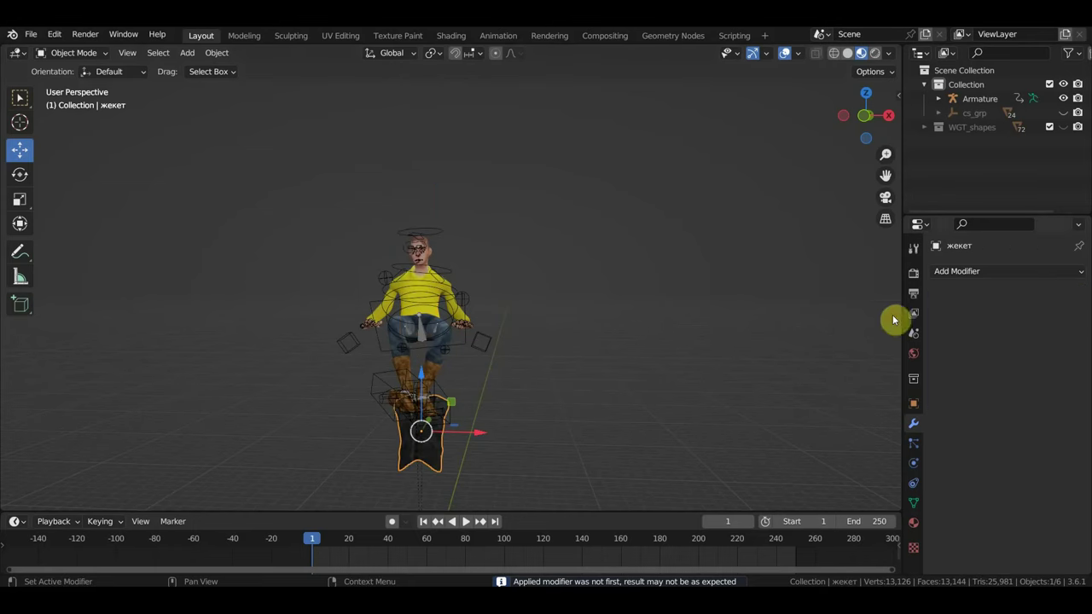
- Parent the jacket to the rig With Automatic Weights
{"action": "left_click", "coordinate": [448, 266]}
{"action": "key", "text": "ctrl+p"}
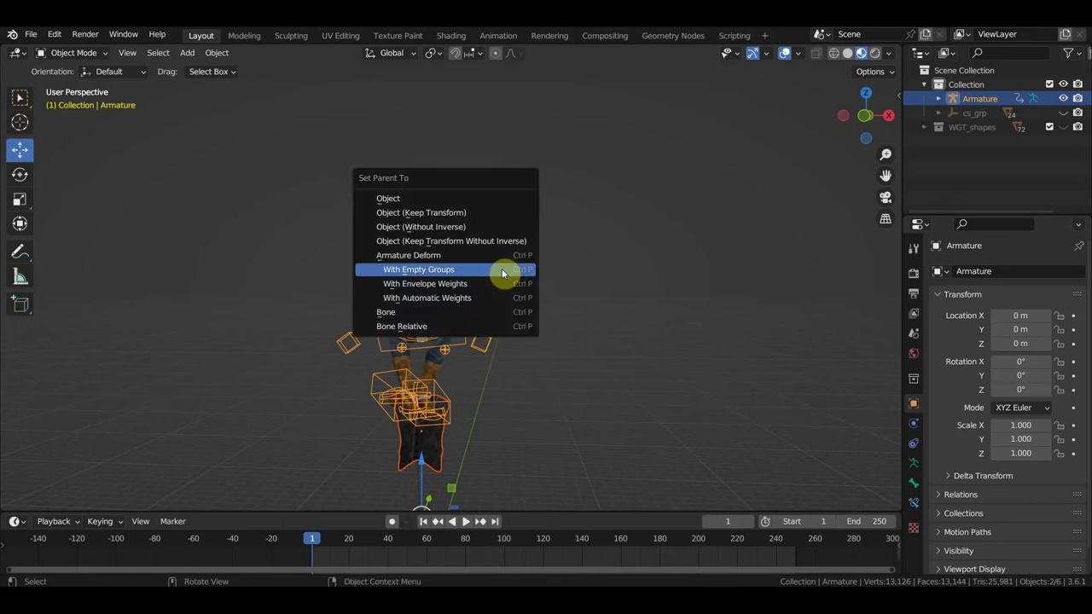
{"action": "left_click", "coordinate": [462, 298]}
{"action": "scroll", "coordinate": [487, 285], "scroll_direction": "up", "scroll_amount": 3}
{"action": "scroll", "coordinate": [487, 285], "scroll_direction": "up", "scroll_amount": 3}
{"action": "mouse_move", "coordinate": [487, 285]}
{"action": "middle_mouse_down"}
{"action": "mouse_move", "coordinate": [333, 312]}
{"action": "mouse_move", "coordinate": [500, 309]}
{"action": "mouse_move", "coordinate": [497, 275]}
{"action": "mouse_move", "coordinate": [515, 297]}
{"action": "mouse_move", "coordinate": [702, 275]}
{"action": "mouse_move", "coordinate": [646, 297]}
{"action": "middle_mouse_up"}
- Undo a trial shift of the rig and begin grabbing the jacket mesh
{"action": "key", "text": "g"}
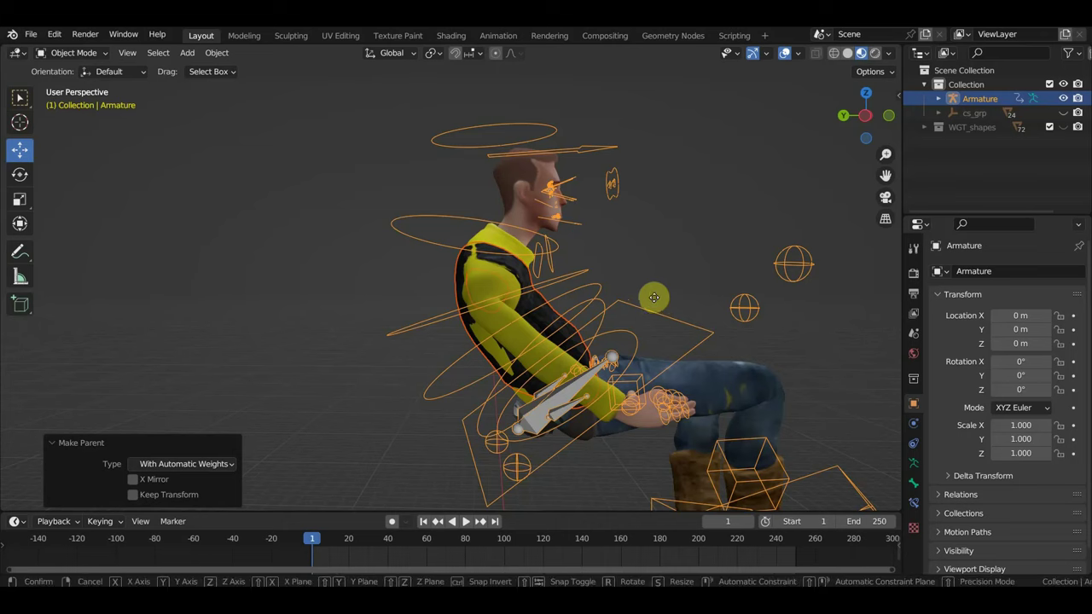
{"action": "left_click", "coordinate": [609, 301]}
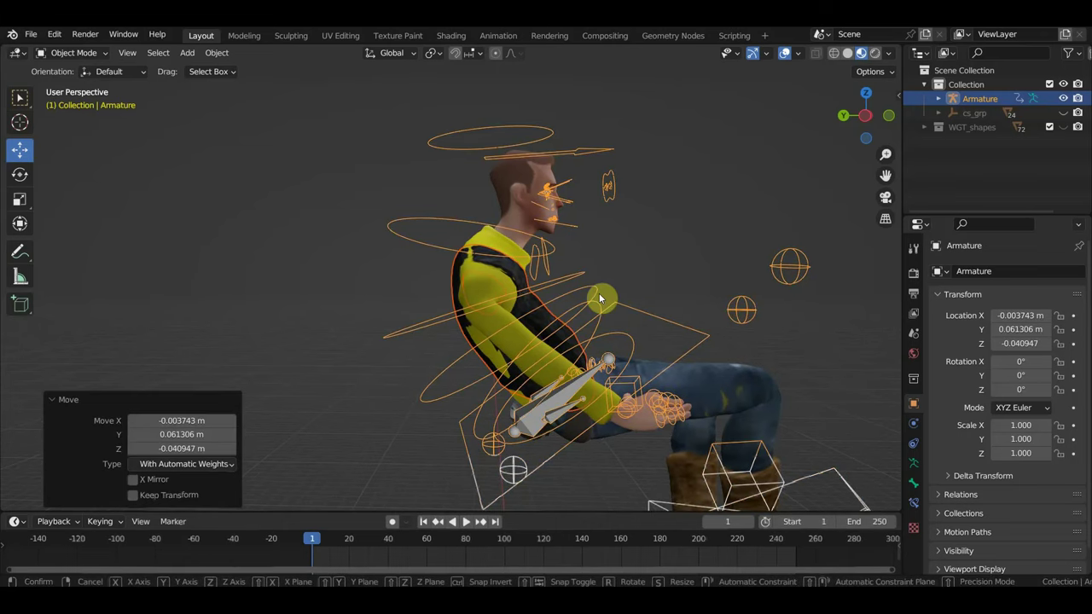
{"action": "key", "text": "ctrl+z"}
{"action": "key", "text": "Escape"}
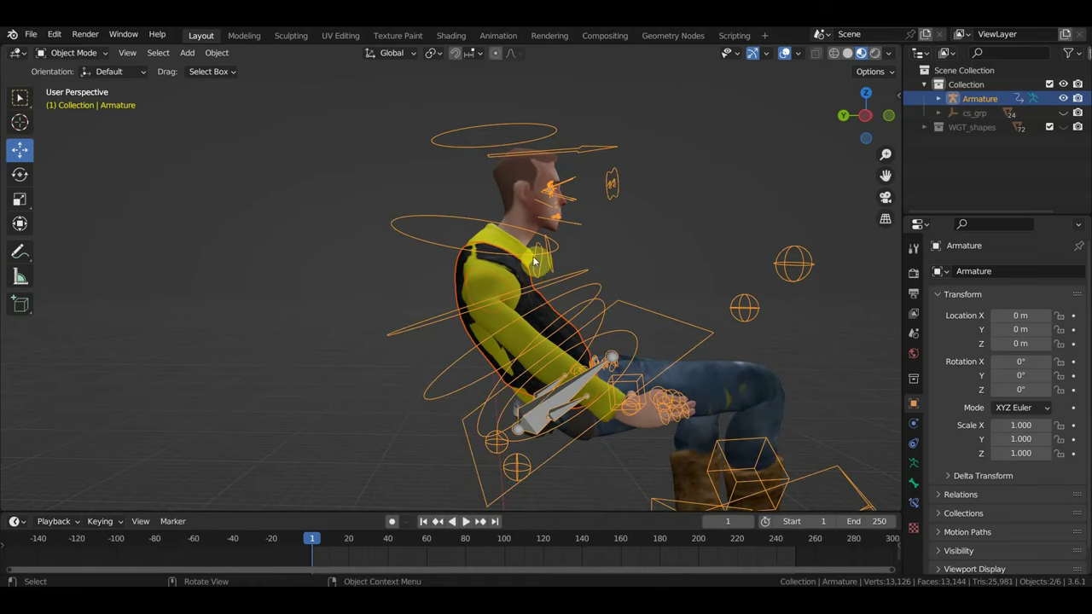
{"action": "left_click", "coordinate": [518, 269]}
{"action": "key", "text": "g"}
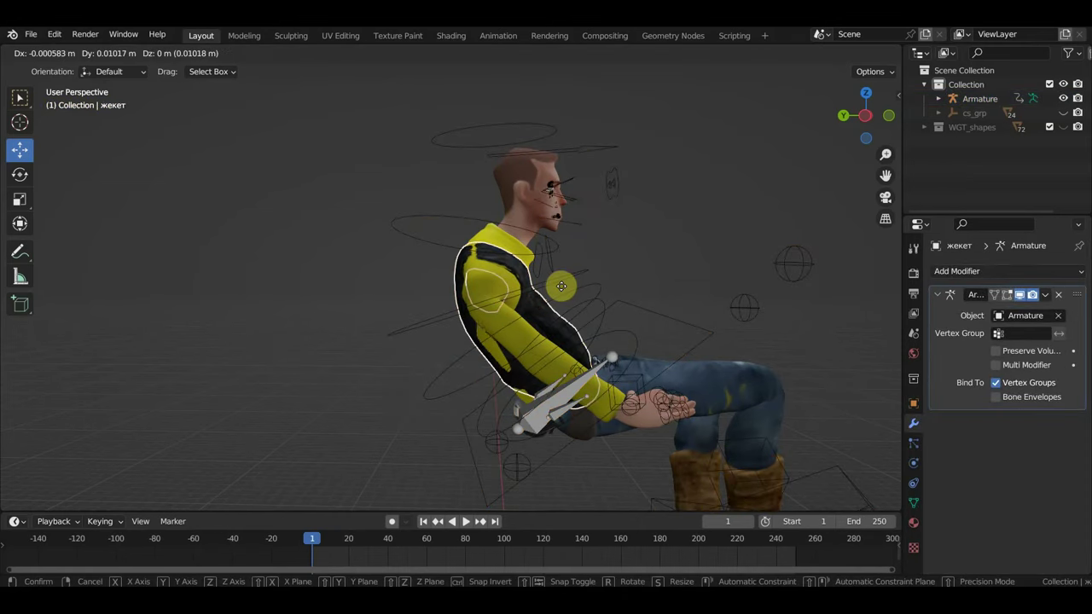
- Place the jacket, tilt it -4.21° in side view and nudge it onto the seated torso
{"action": "left_click", "coordinate": [558, 288]}
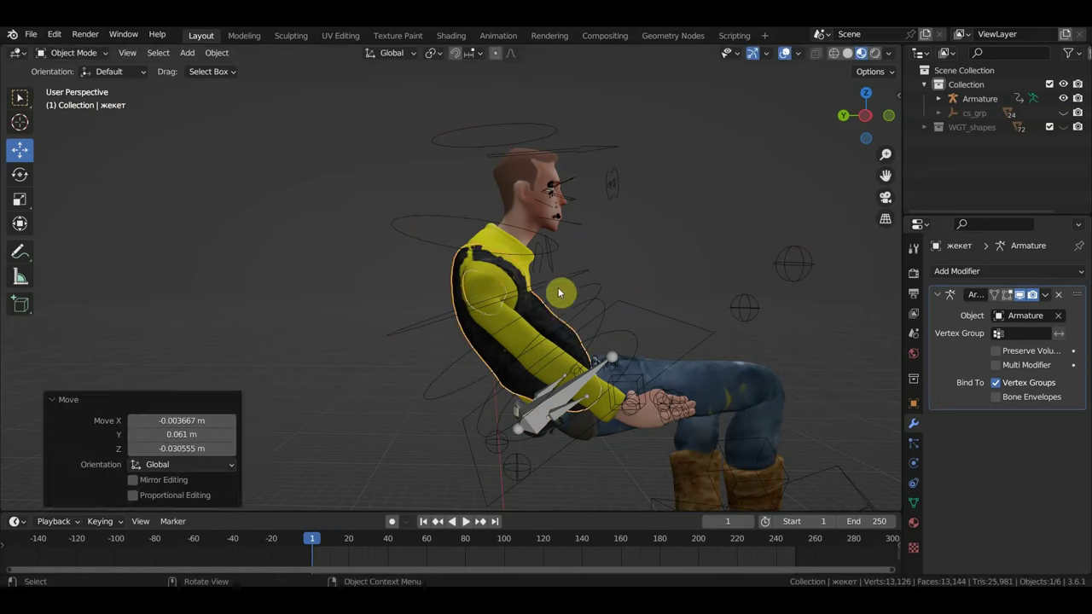
{"action": "mouse_move", "coordinate": [558, 287]}
{"action": "middle_mouse_down"}
{"action": "mouse_move", "coordinate": [682, 289]}
{"action": "mouse_move", "coordinate": [799, 270]}
{"action": "mouse_move", "coordinate": [845, 285]}
{"action": "mouse_move", "coordinate": [71, 307]}
{"action": "mouse_move", "coordinate": [161, 319]}
{"action": "mouse_move", "coordinate": [510, 307]}
{"action": "mouse_move", "coordinate": [546, 302]}
{"action": "mouse_move", "coordinate": [574, 263]}
{"action": "mouse_move", "coordinate": [609, 276]}
{"action": "mouse_move", "coordinate": [699, 251]}
{"action": "mouse_move", "coordinate": [724, 271]}
{"action": "mouse_move", "coordinate": [689, 277]}
{"action": "middle_mouse_up"}
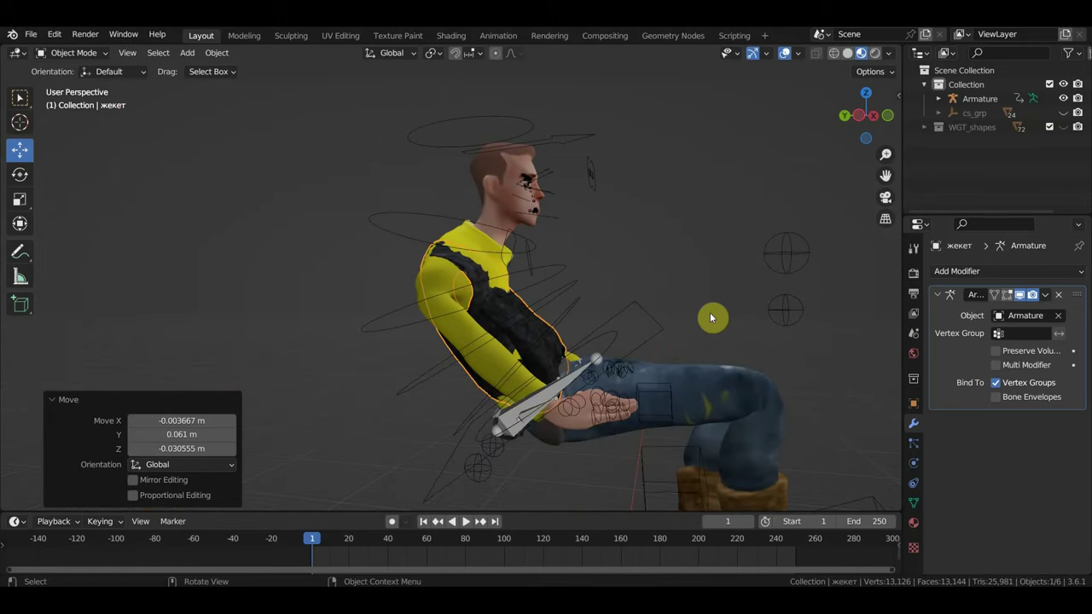
{"action": "key", "text": "KP_3"}
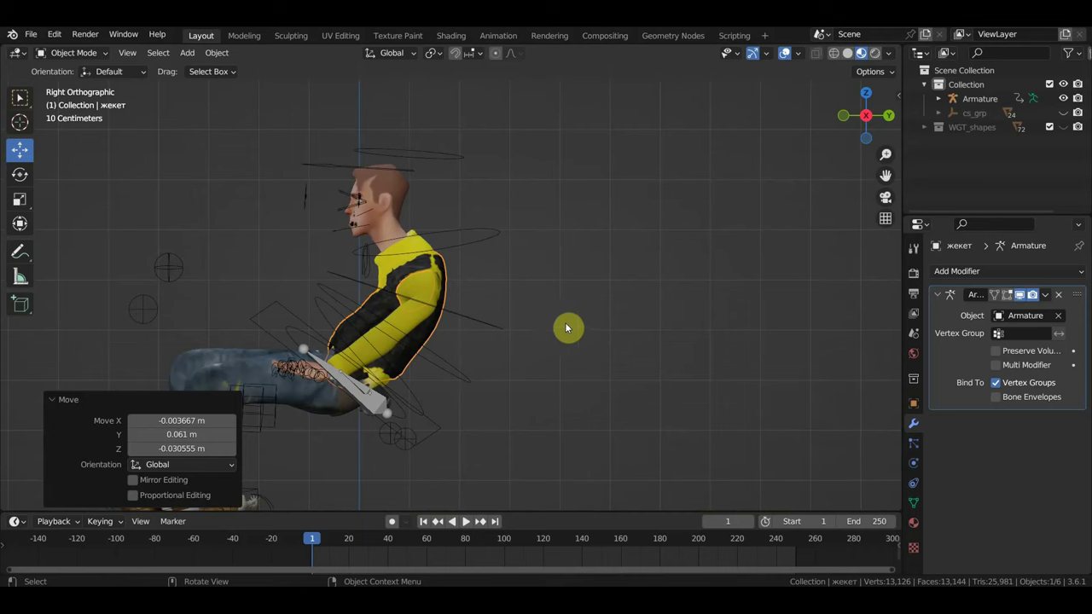
{"action": "key", "text": "r"}
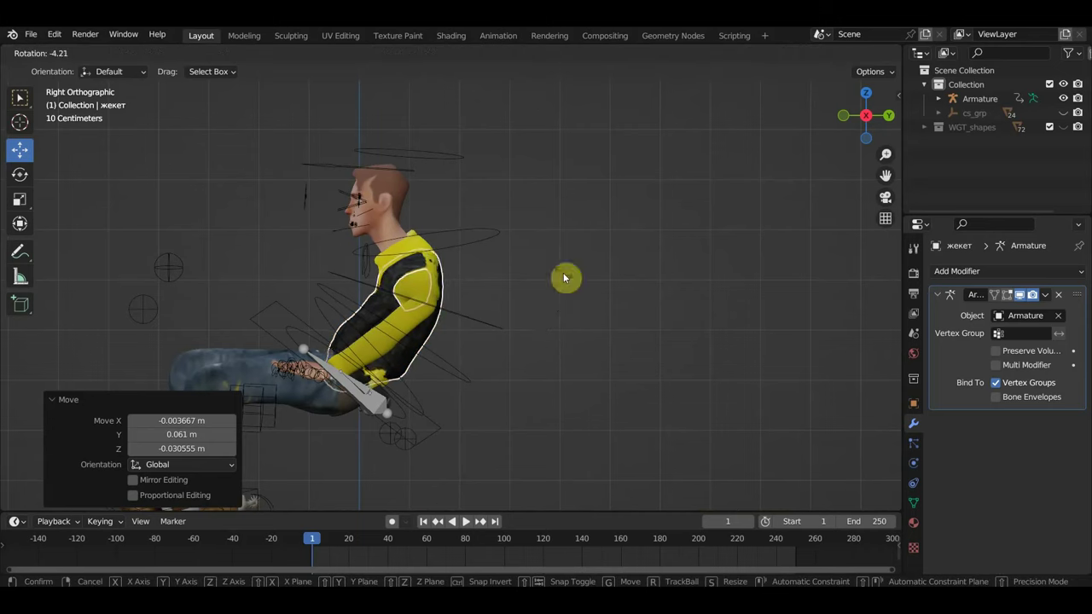
{"action": "left_click", "coordinate": [563, 278]}
{"action": "key", "text": "g"}
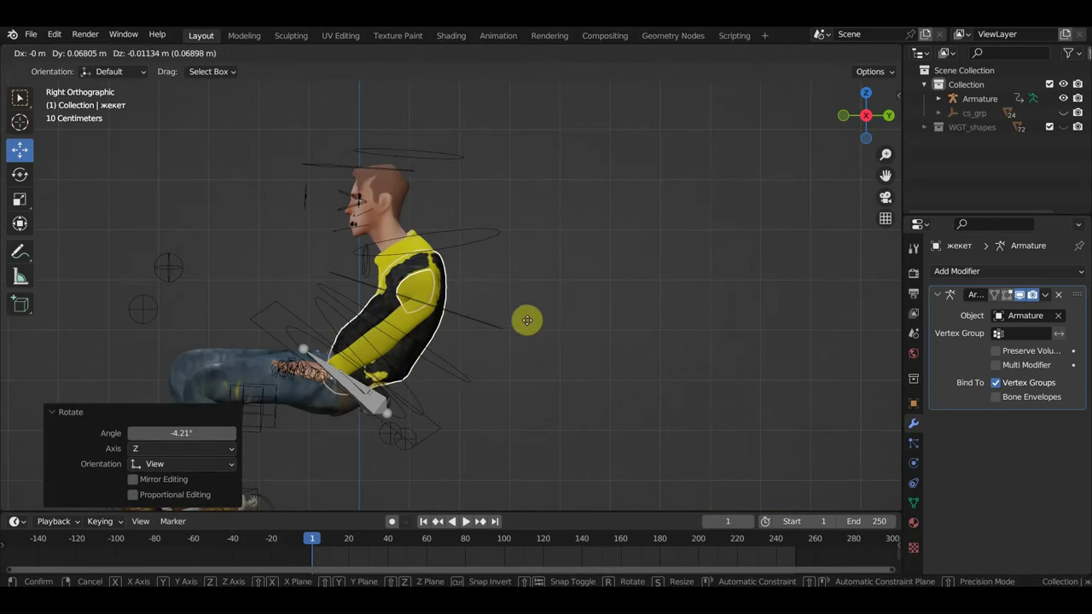
{"action": "left_click", "coordinate": [525, 324]}
{"action": "mouse_move", "coordinate": [526, 324]}
{"action": "middle_mouse_down"}
{"action": "mouse_move", "coordinate": [472, 348]}
{"action": "mouse_move", "coordinate": [358, 334]}
{"action": "mouse_move", "coordinate": [348, 342]}
{"action": "mouse_move", "coordinate": [432, 332]}
{"action": "mouse_move", "coordinate": [631, 375]}
{"action": "middle_mouse_up"}
- Replace the jacket's defaultMat.008 material with a new material whose base color is black
{"action": "left_click", "coordinate": [914, 530]}
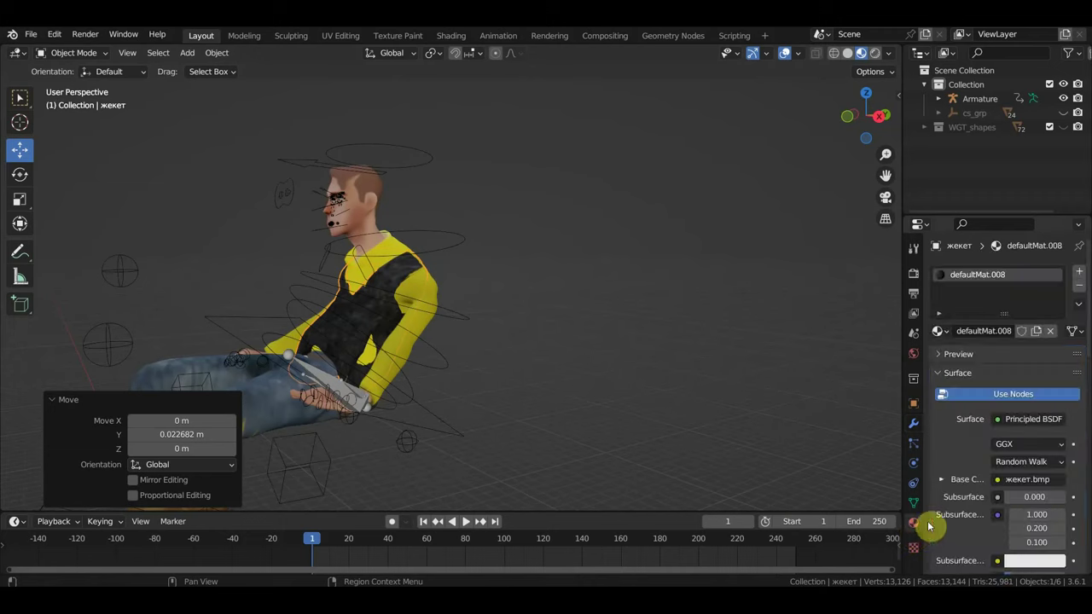
{"action": "left_click", "coordinate": [1079, 286]}
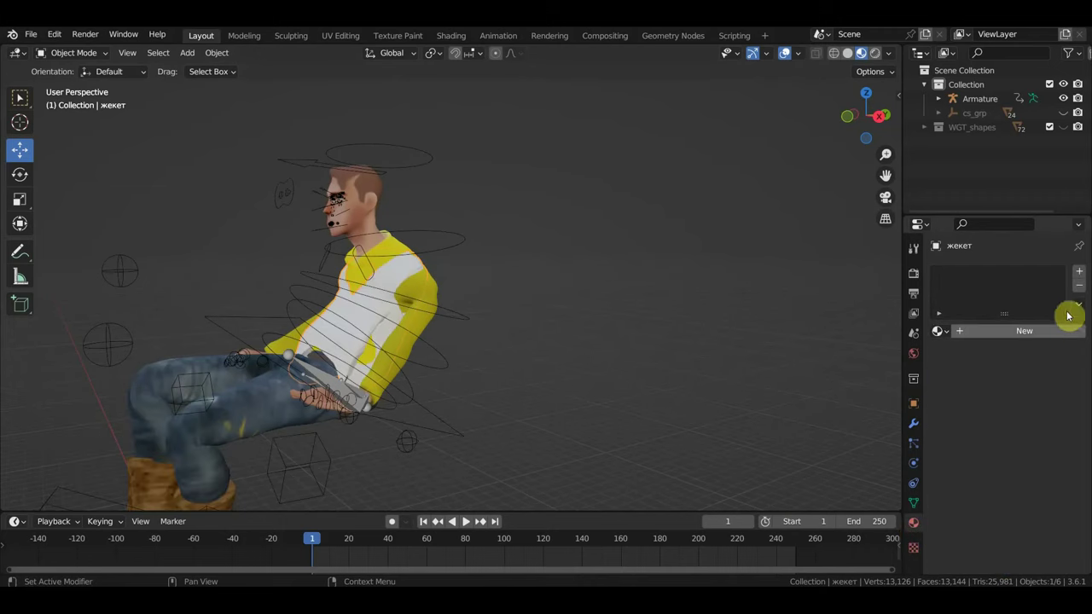
{"action": "left_click", "coordinate": [1047, 335]}
{"action": "left_click", "coordinate": [1042, 484]}
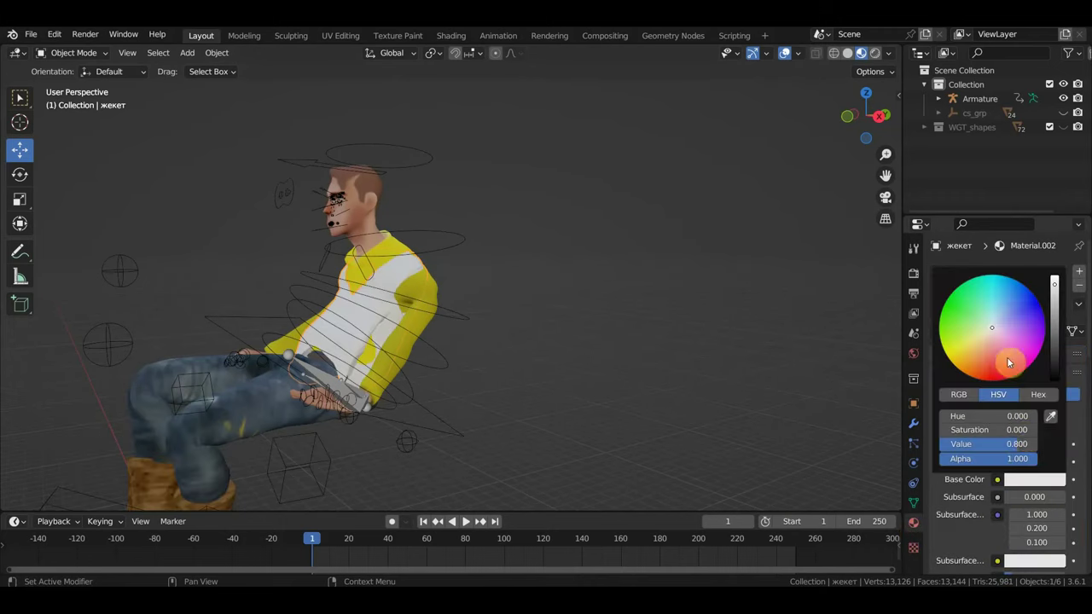
{"action": "left_click_drag", "start_coordinate": [1017, 443], "coordinate": [947, 443]}
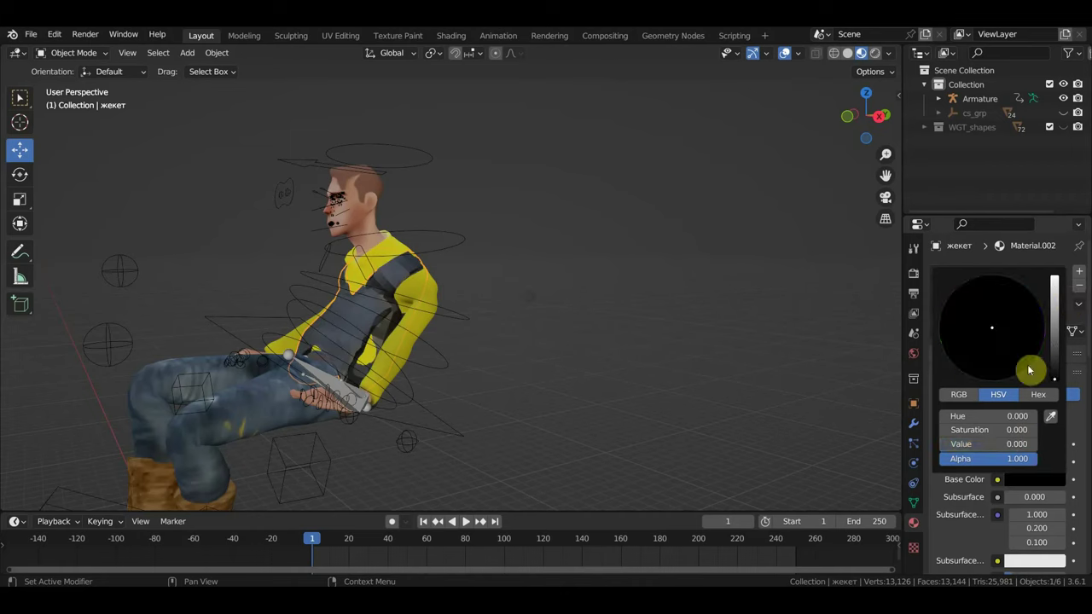
- Apply Shade Smooth to the jacket, then delete the jacket object
{"action": "scroll", "coordinate": [599, 345], "scroll_direction": "up", "scroll_amount": 4}
{"action": "mouse_move", "coordinate": [599, 345]}
{"action": "middle_mouse_down"}
{"action": "mouse_move", "coordinate": [648, 322]}
{"action": "mouse_move", "coordinate": [295, 331]}
{"action": "mouse_move", "coordinate": [304, 342]}
{"action": "middle_mouse_up"}
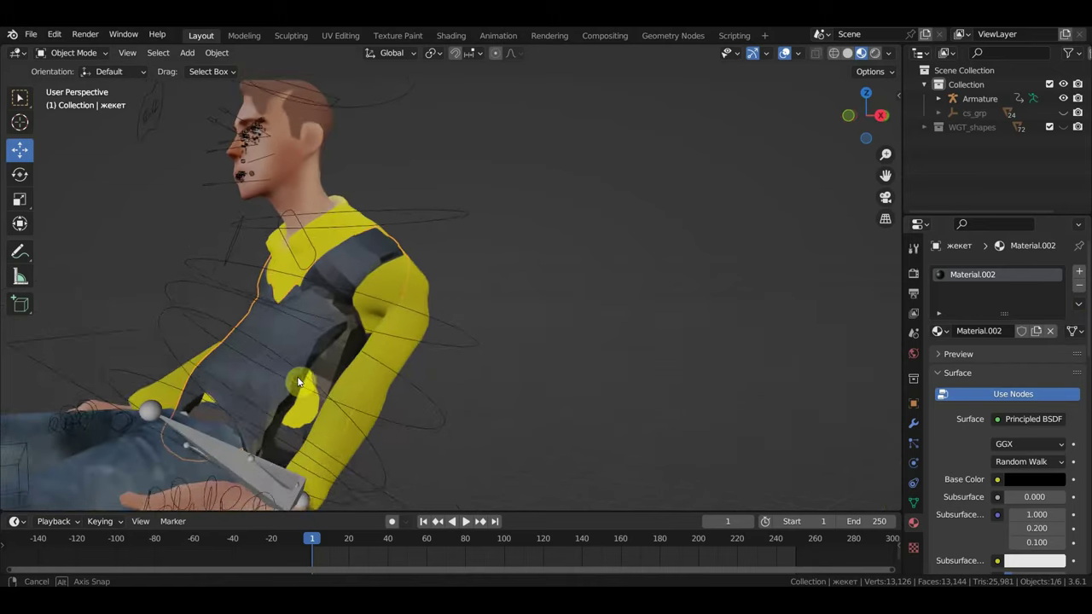
{"action": "right_click", "coordinate": [303, 337]}
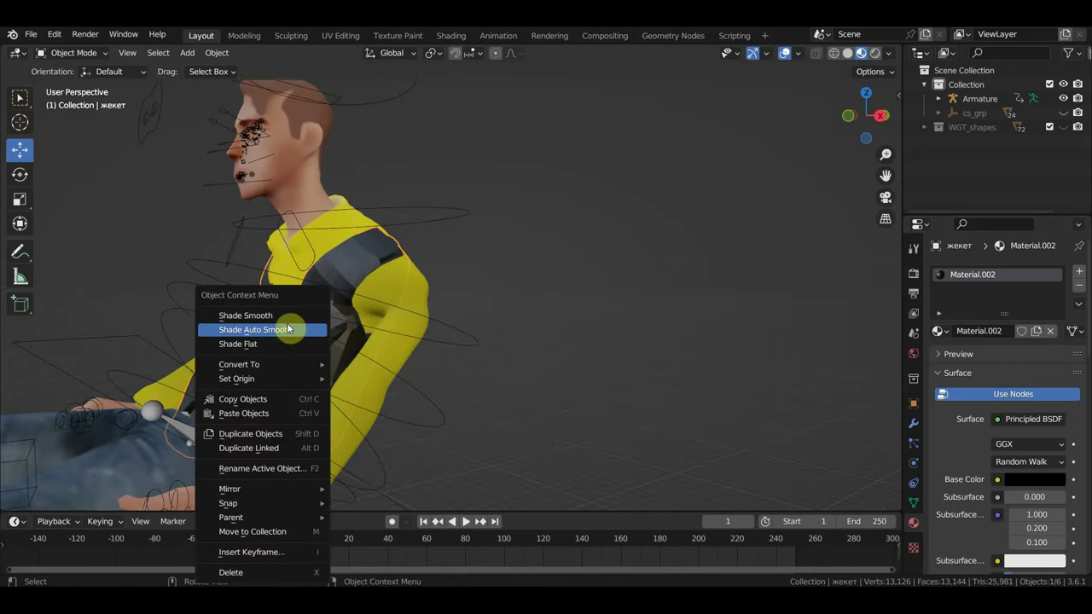
{"action": "left_click", "coordinate": [277, 315]}
{"action": "mouse_move", "coordinate": [371, 325]}
{"action": "middle_mouse_down"}
{"action": "mouse_move", "coordinate": [383, 337]}
{"action": "mouse_move", "coordinate": [593, 326]}
{"action": "middle_mouse_up"}
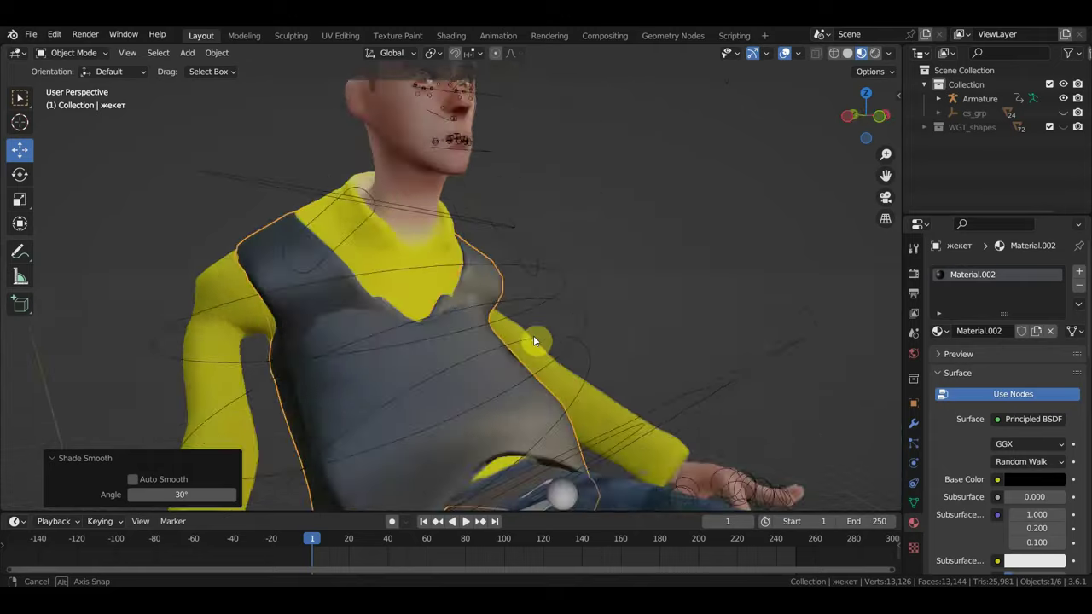
{"action": "middle_click_drag", "start_coordinate": [601, 319], "coordinate": [486, 334]}
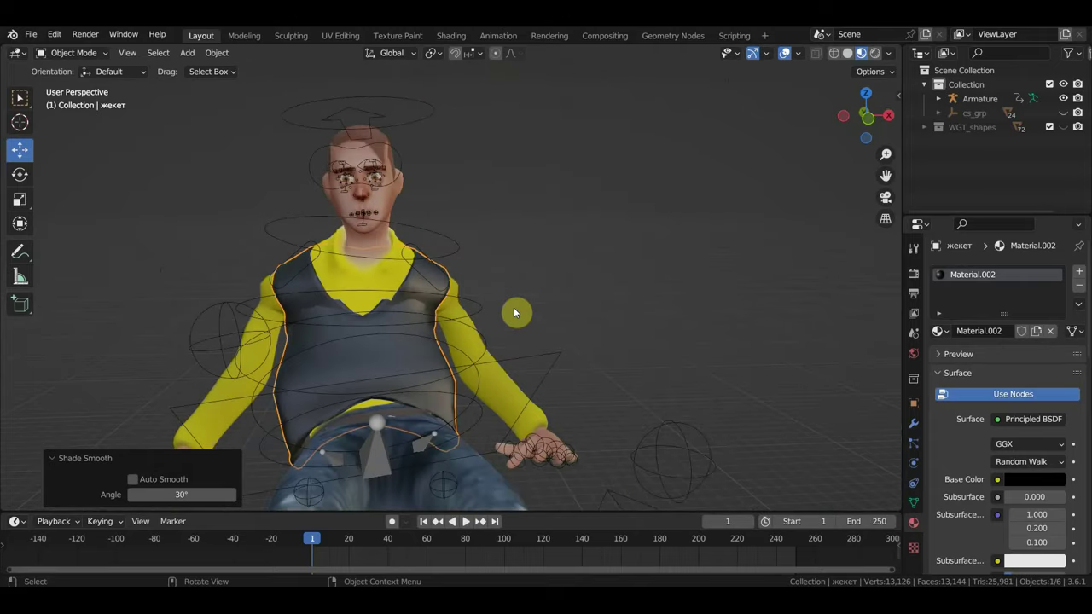
{"action": "key", "text": "Delete"}
{"action": "scroll", "coordinate": [572, 313], "scroll_direction": "down", "scroll_amount": 3}
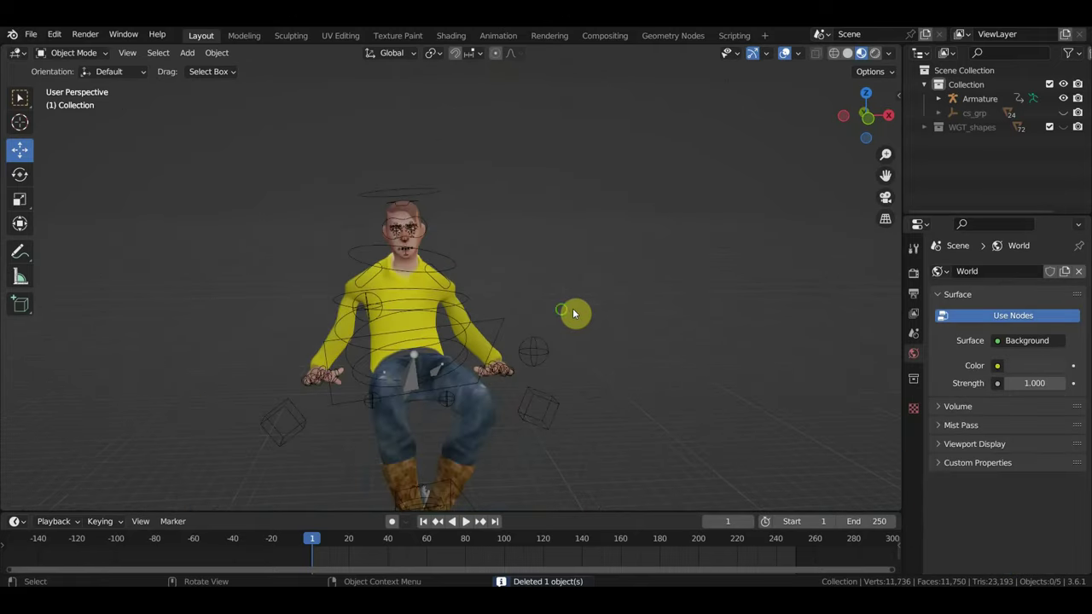
{"action": "mouse_move", "coordinate": [572, 314]}
{"action": "middle_mouse_down"}
{"action": "mouse_move", "coordinate": [541, 312]}
{"action": "mouse_move", "coordinate": [583, 267]}
{"action": "mouse_move", "coordinate": [529, 266]}
{"action": "middle_mouse_up"}
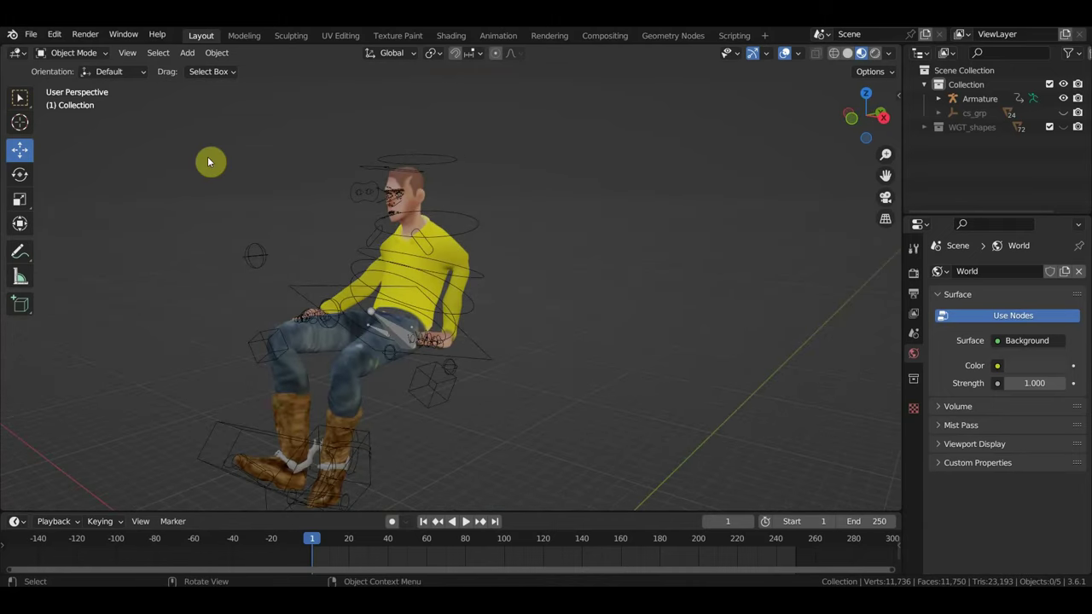
- Save the scene as стрижка.blend in the Desktop's герой запада folder
{"action": "left_click", "coordinate": [30, 35]}
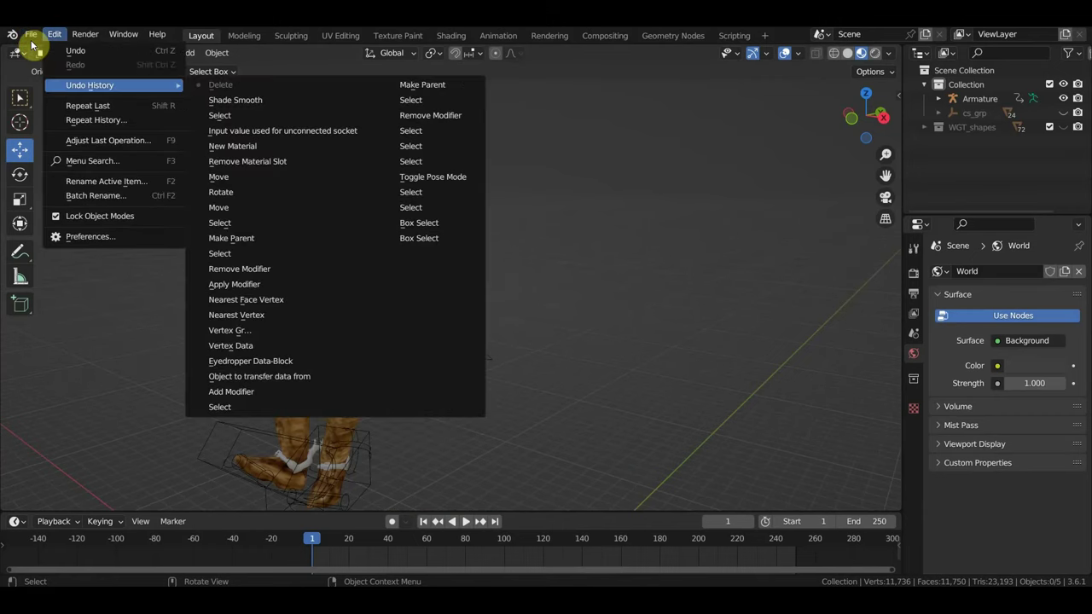
{"action": "left_click", "coordinate": [30, 34]}
{"action": "left_click", "coordinate": [30, 35]}
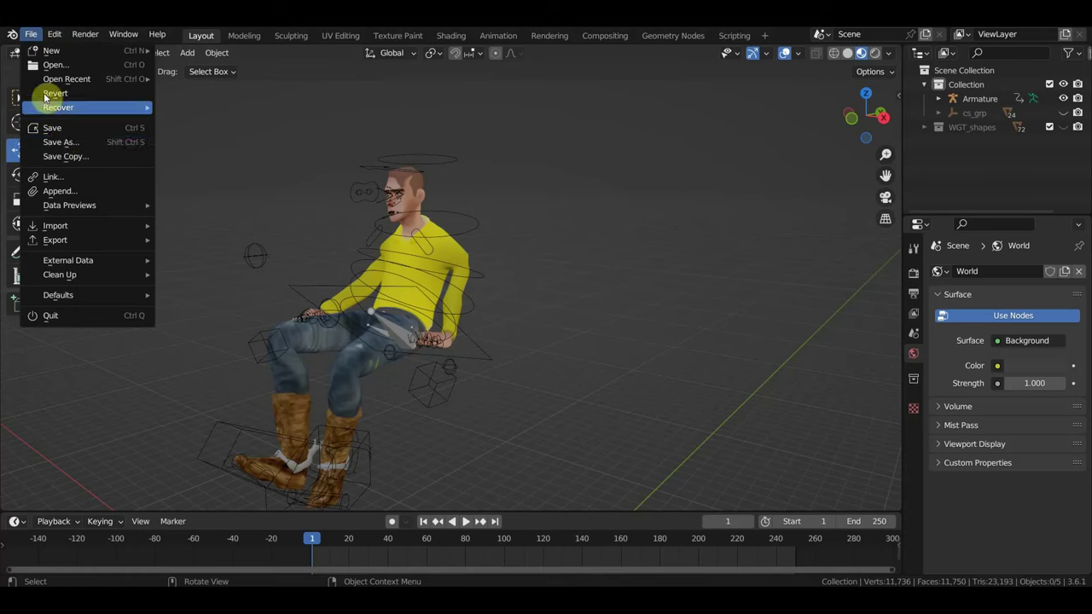
{"action": "left_click", "coordinate": [73, 142]}
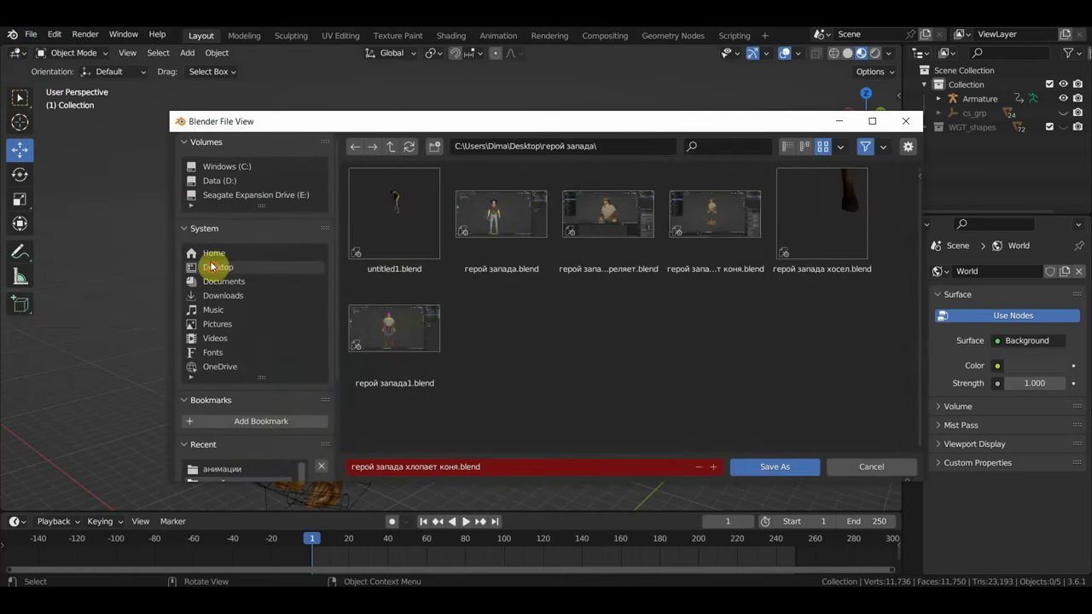
{"action": "left_click", "coordinate": [216, 267]}
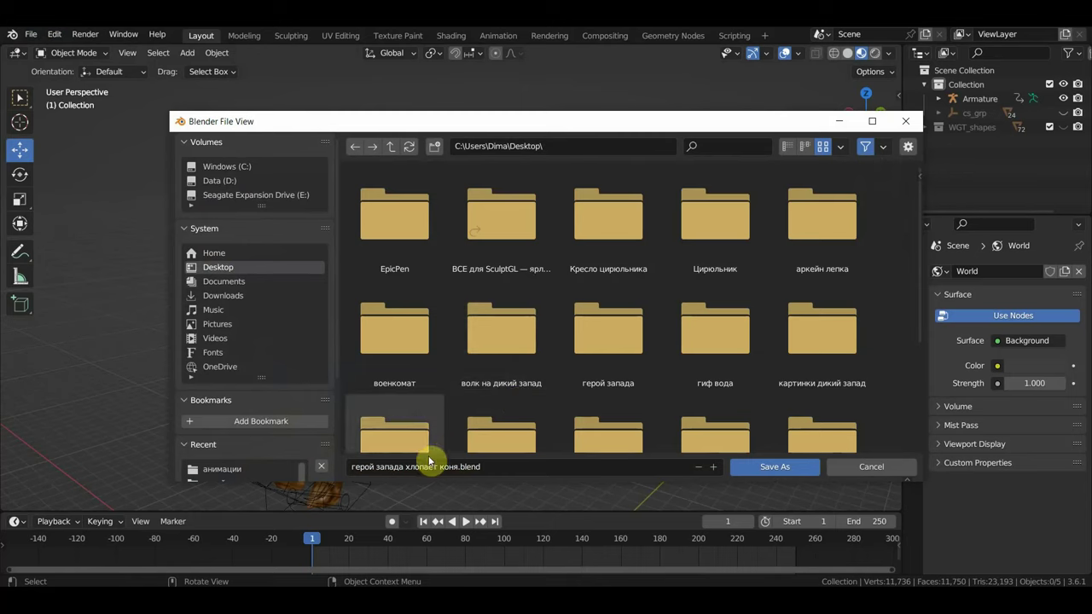
{"action": "left_click", "coordinate": [615, 354]}
{"action": "double_click", "coordinate": [615, 354]}
{"action": "left_click", "coordinate": [472, 467]}
{"action": "type", "text": "стрижка"}
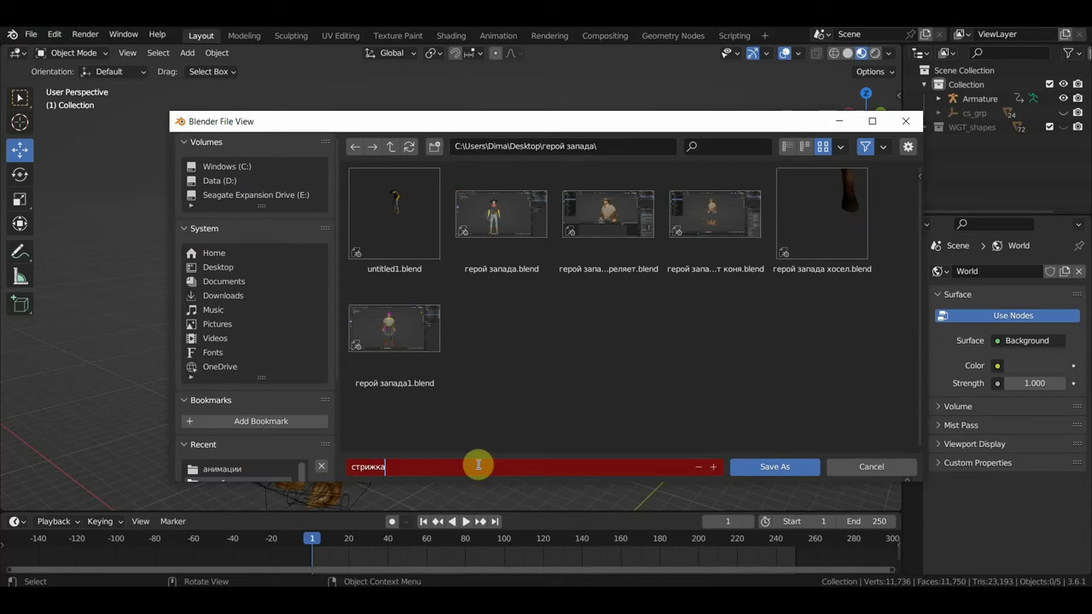
{"action": "key", "text": "Return"}
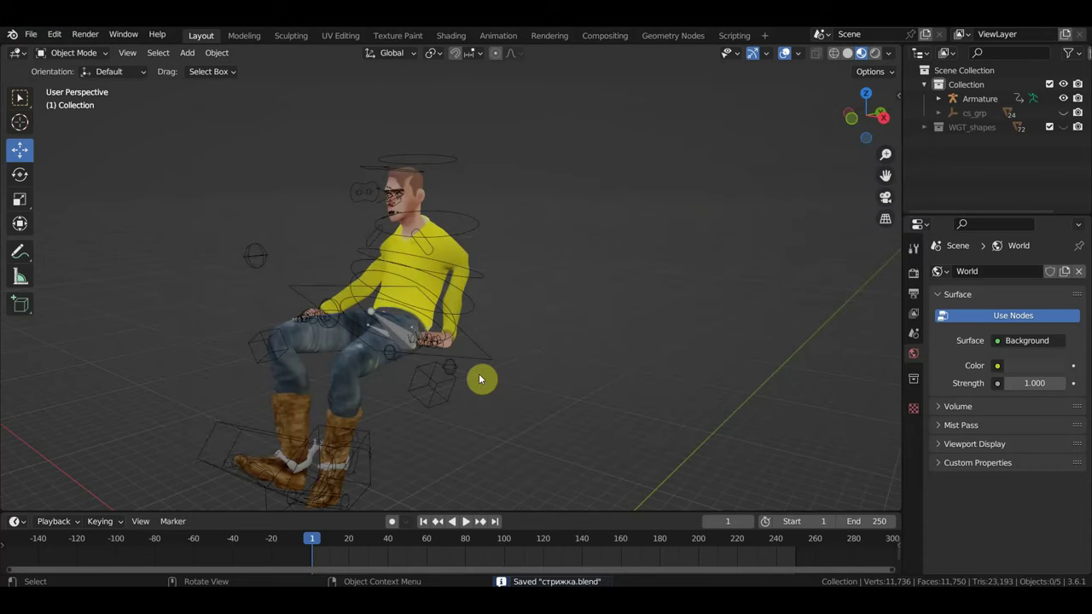
{"action": "middle_click_drag", "start_coordinate": [416, 333], "coordinate": [427, 349]}
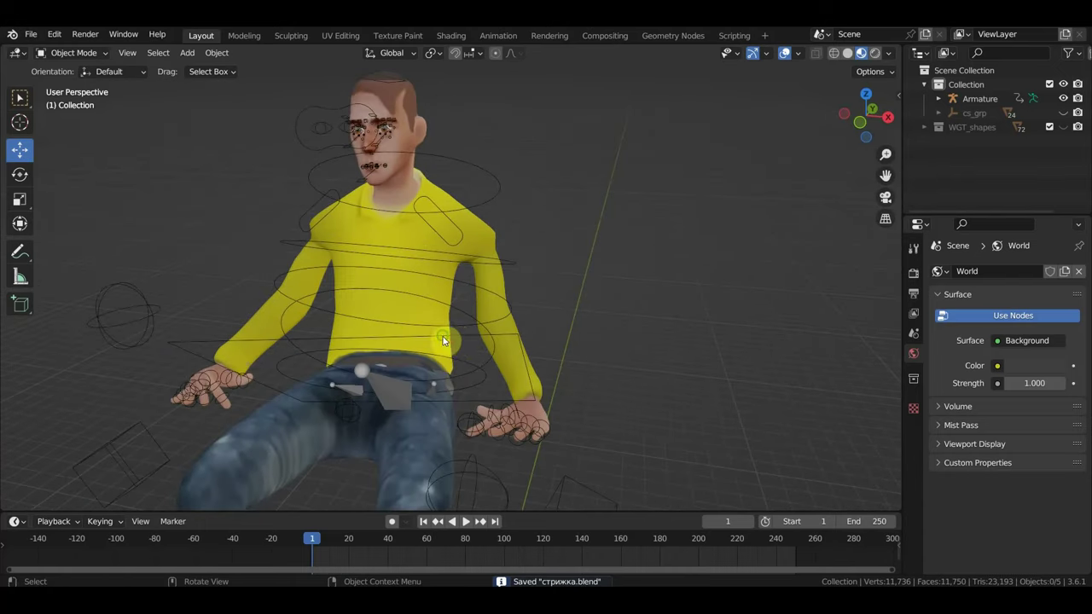
{"action": "middle_click_drag", "start_coordinate": [426, 350], "coordinate": [509, 318]}
{"action": "scroll", "coordinate": [503, 314], "scroll_direction": "down", "scroll_amount": 2}
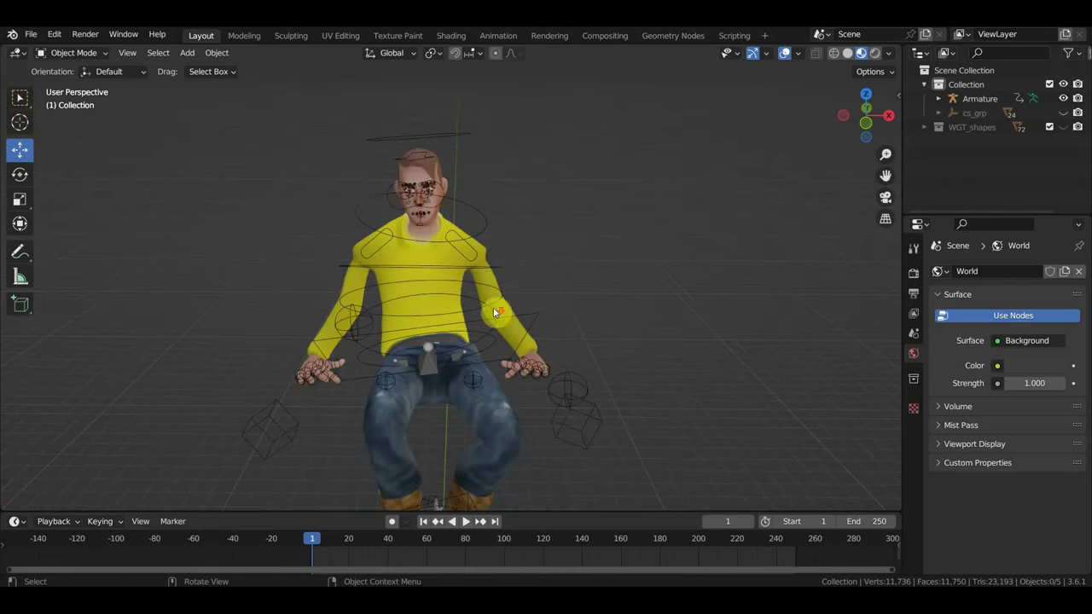
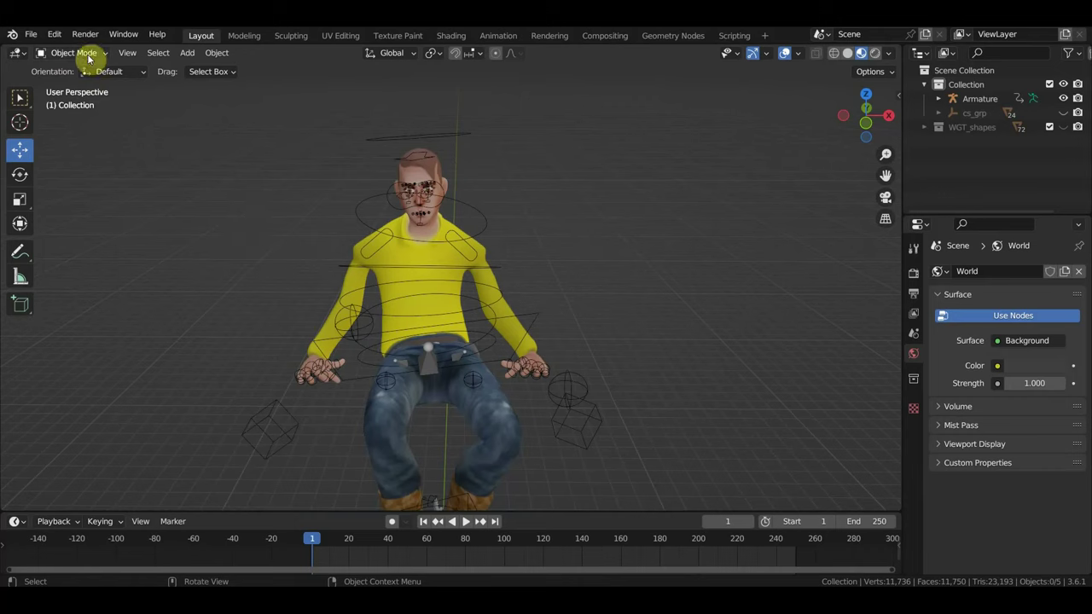
- Open стул цирюльника.blend from the Кресло цирюльника folder on the Desktop
{"action": "left_click", "coordinate": [31, 35]}
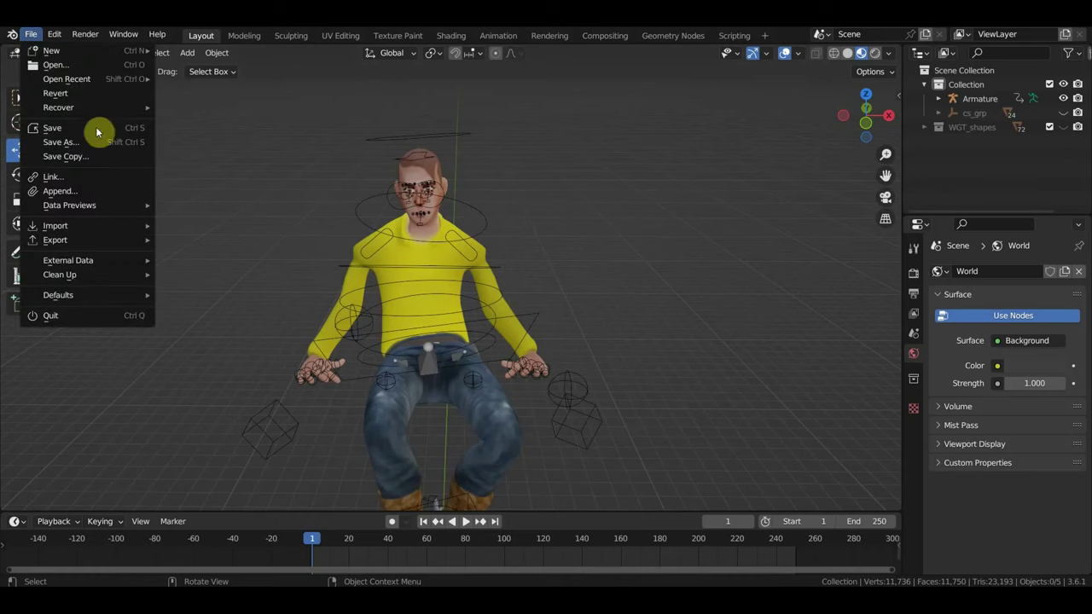
{"action": "left_click", "coordinate": [73, 68]}
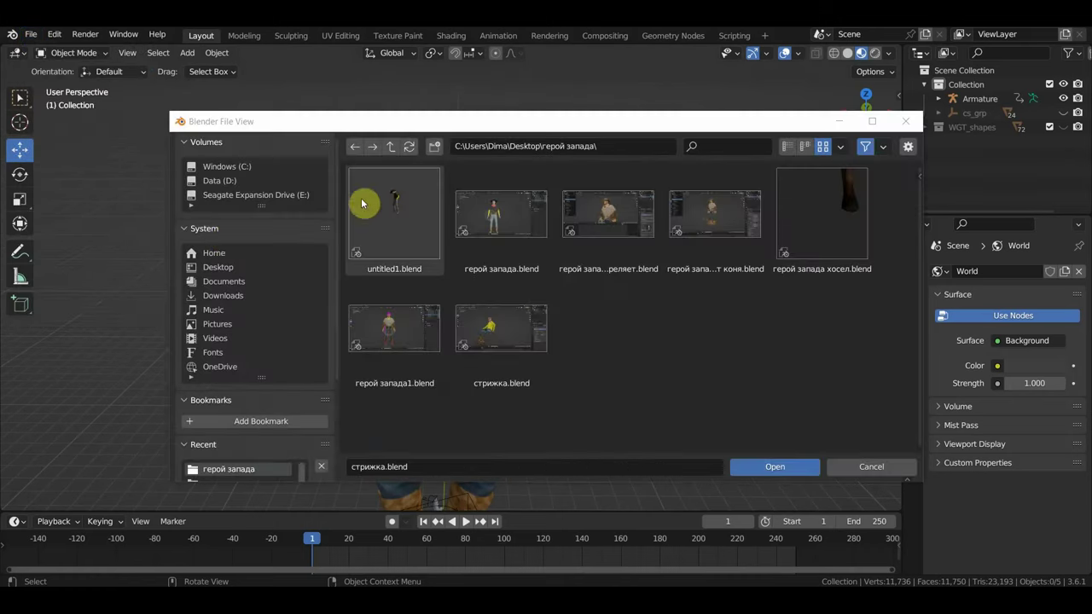
{"action": "left_click", "coordinate": [220, 267]}
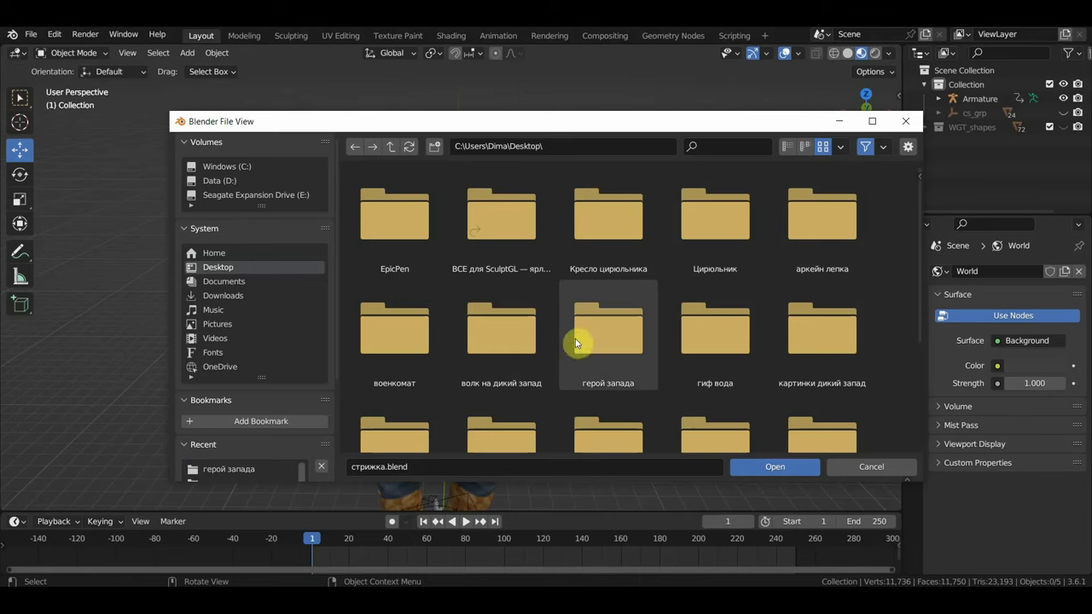
{"action": "left_click", "coordinate": [603, 248]}
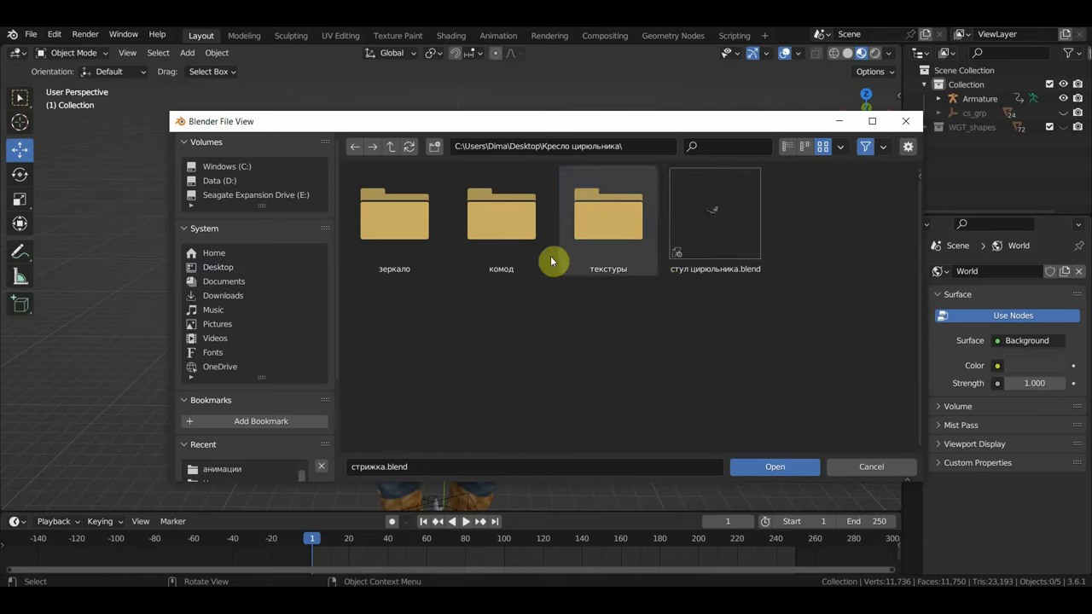
{"action": "left_click", "coordinate": [710, 239]}
{"action": "left_click", "coordinate": [710, 235]}
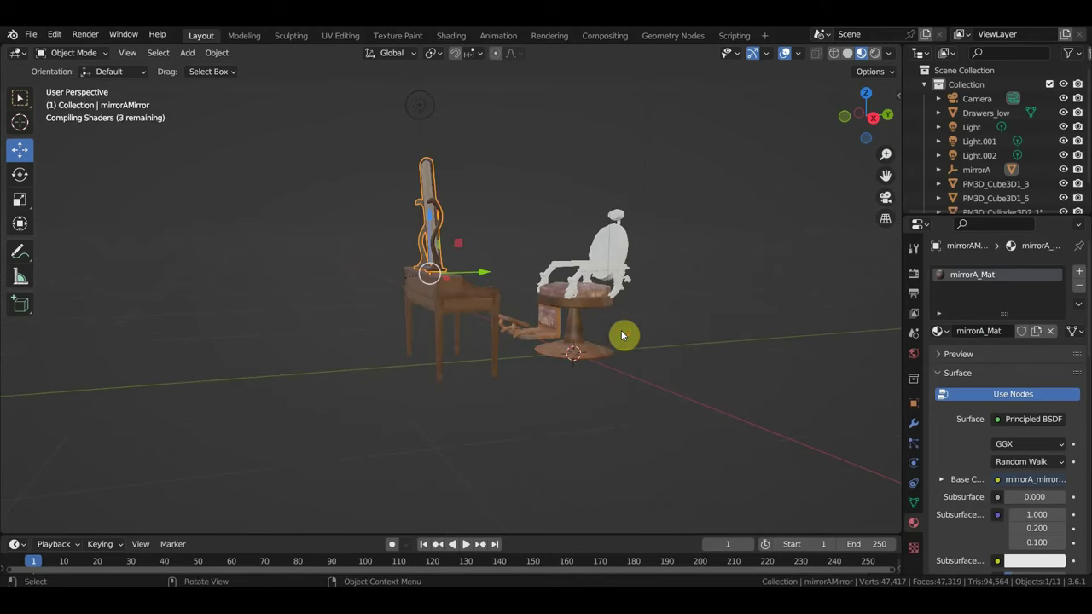
- Inspect the chair and mirror table, then start File > Link to bring in external data
{"action": "mouse_move", "coordinate": [621, 335]}
{"action": "middle_mouse_down"}
{"action": "mouse_move", "coordinate": [471, 388]}
{"action": "mouse_move", "coordinate": [580, 374]}
{"action": "mouse_move", "coordinate": [521, 381]}
{"action": "mouse_move", "coordinate": [533, 378]}
{"action": "mouse_move", "coordinate": [465, 371]}
{"action": "middle_mouse_up"}
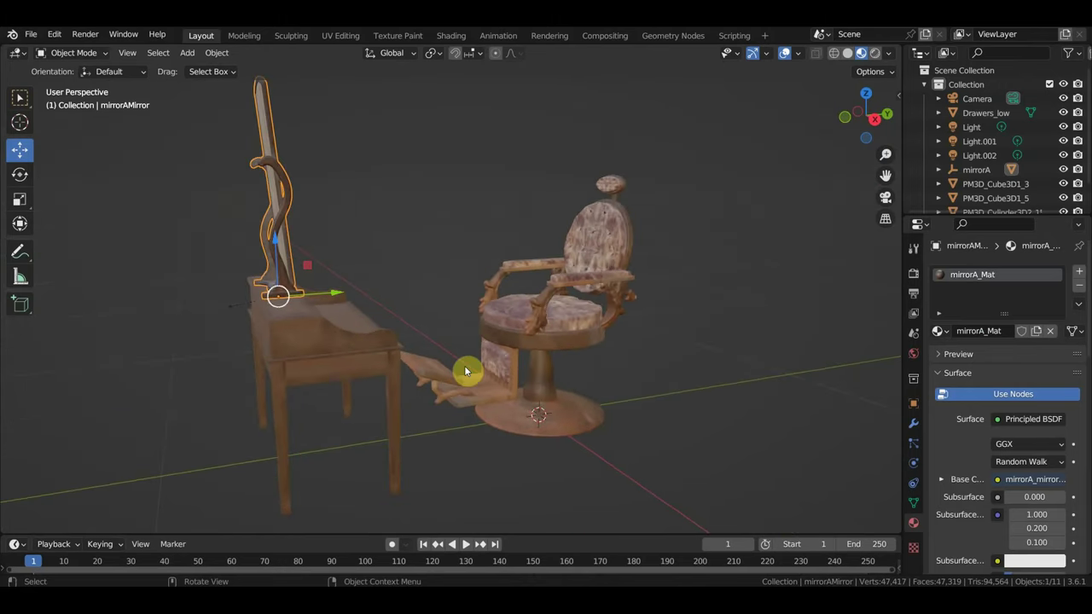
{"action": "left_click", "coordinate": [31, 39]}
{"action": "mouse_move", "coordinate": [56, 226]}
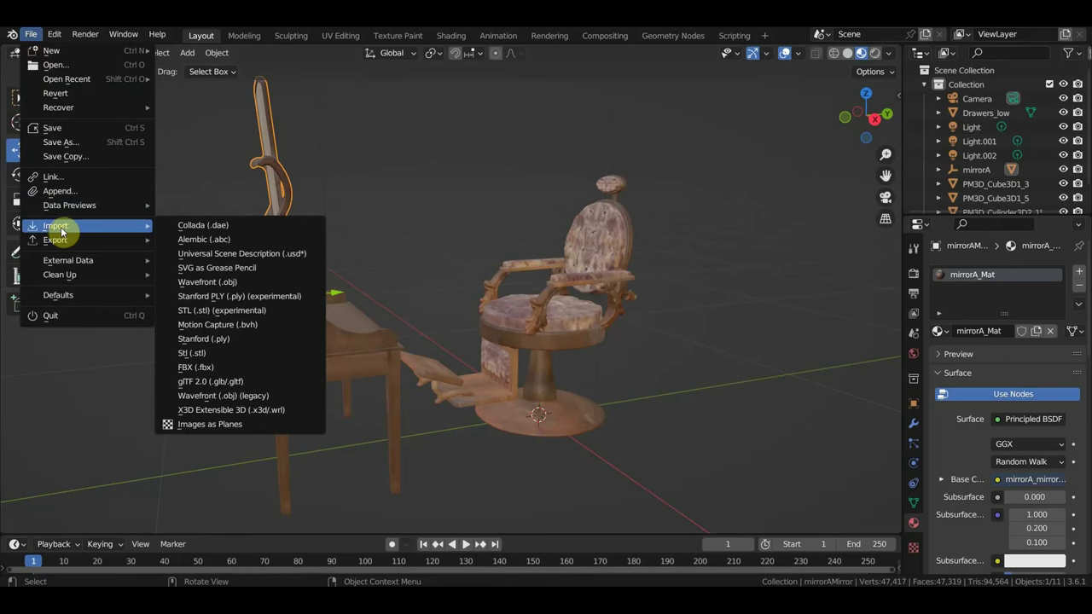
{"action": "left_click", "coordinate": [75, 177]}
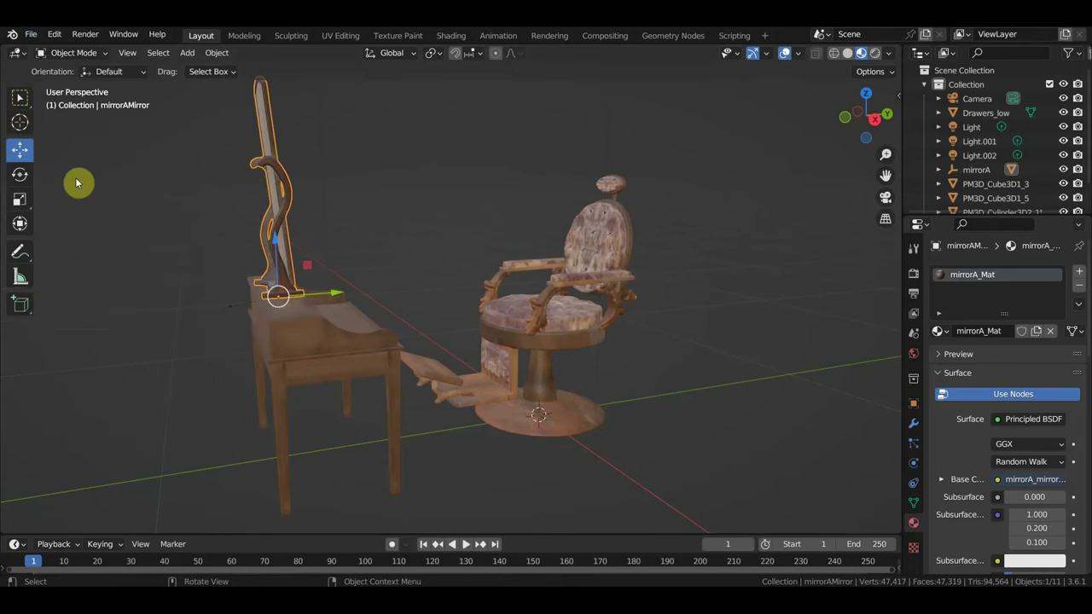
- Link Collection from Desktop\Цирюльник\цирюльник ригг1.blend, adding the rigged barber beside the chair
{"action": "left_click", "coordinate": [232, 266]}
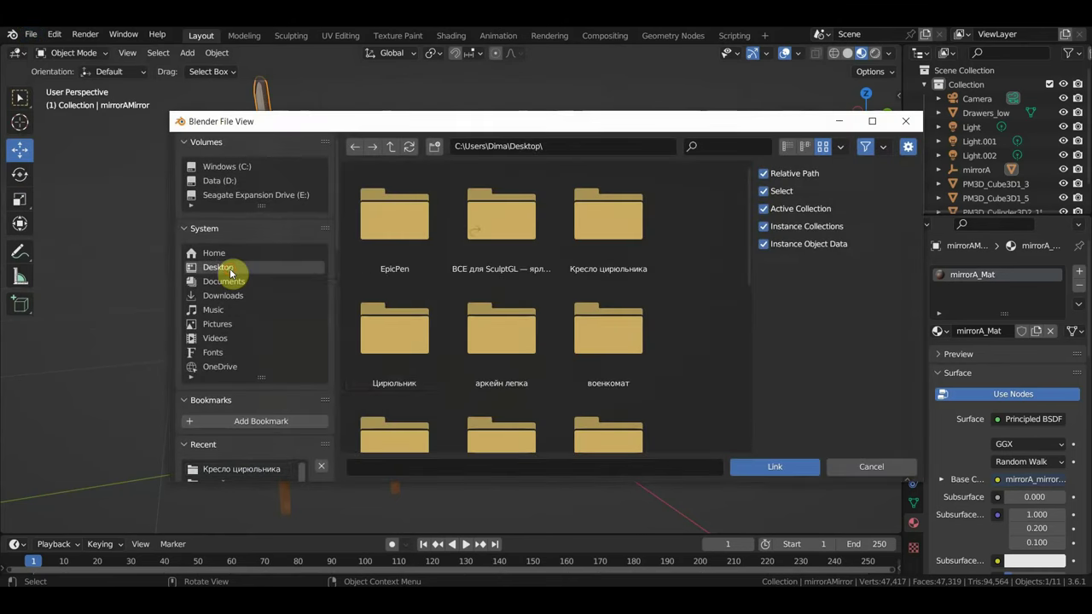
{"action": "double_click", "coordinate": [415, 336]}
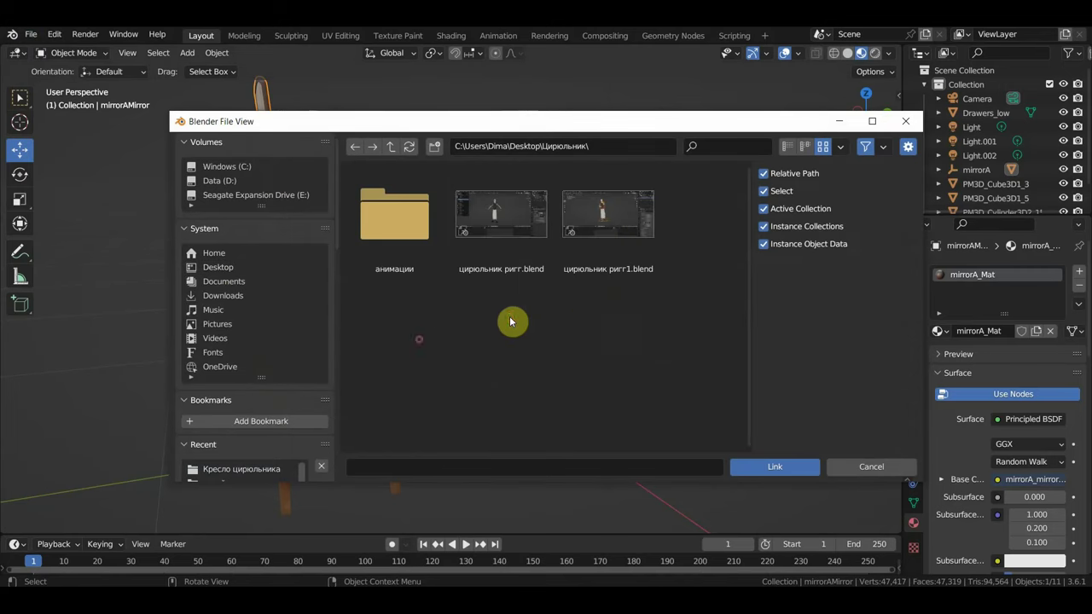
{"action": "double_click", "coordinate": [613, 222]}
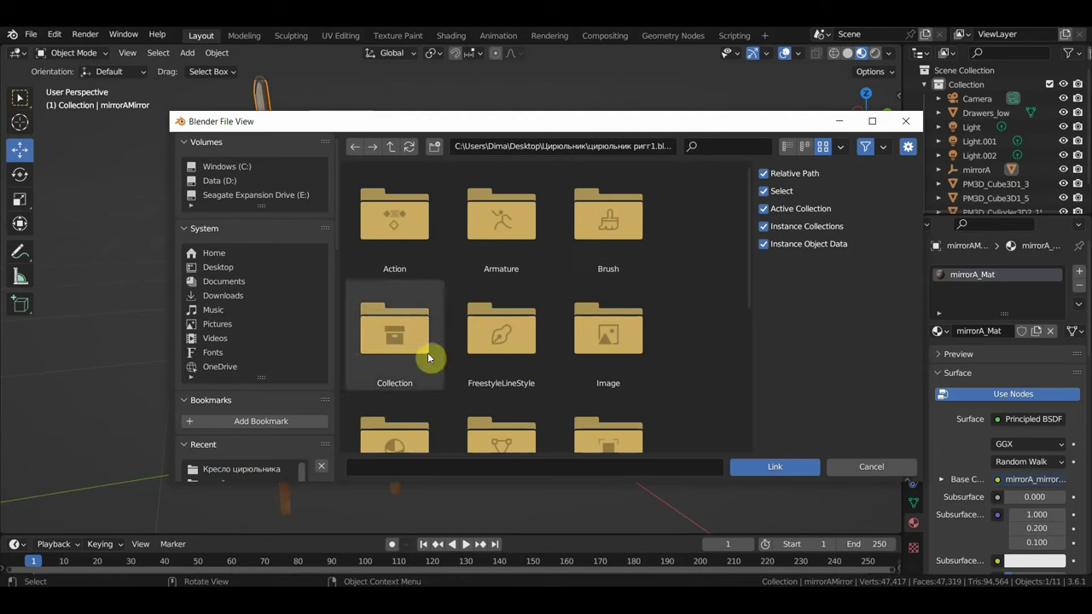
{"action": "double_click", "coordinate": [428, 352]}
{"action": "double_click", "coordinate": [419, 261]}
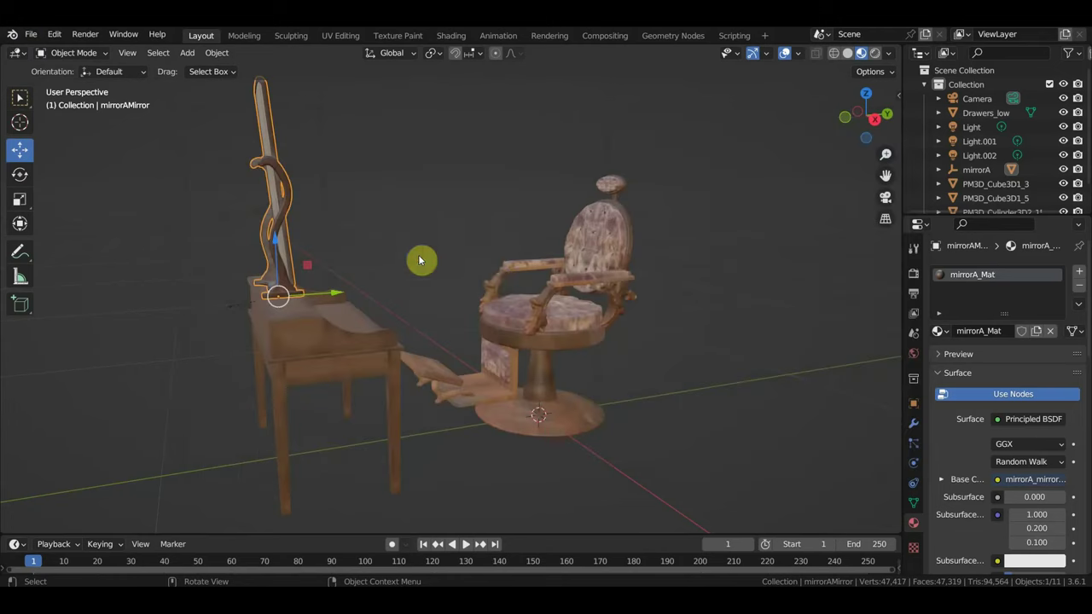
{"action": "scroll", "coordinate": [546, 317], "scroll_direction": "down", "scroll_amount": 2}
{"action": "scroll", "coordinate": [597, 325], "scroll_direction": "down", "scroll_amount": 2}
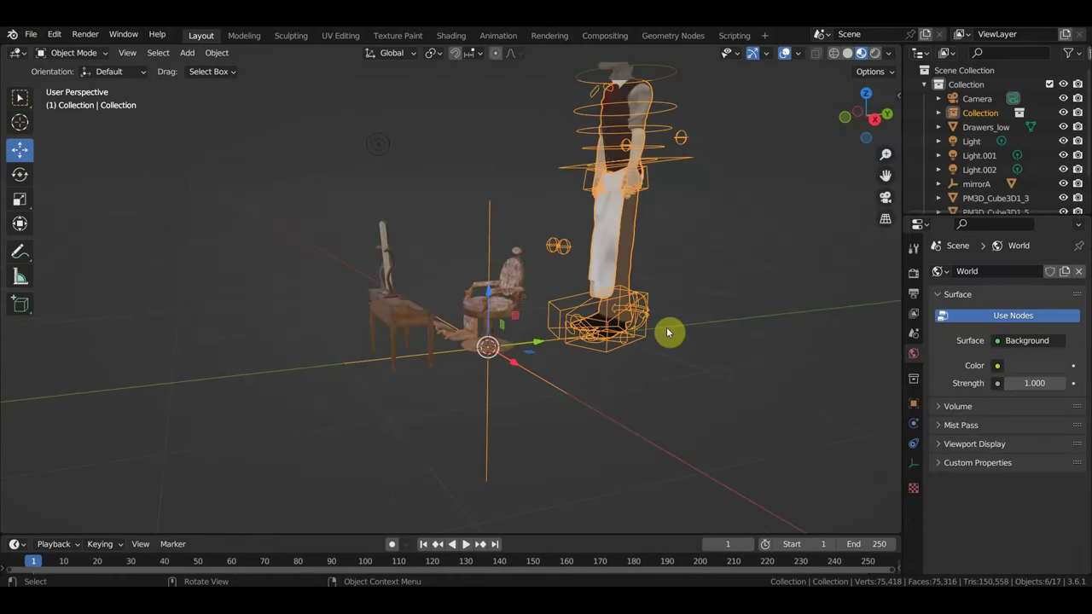
- Shrink the linked barber to about 0.41 scale and start his animation playing
{"action": "key", "text": "KP_3"}
{"action": "key", "text": "s"}
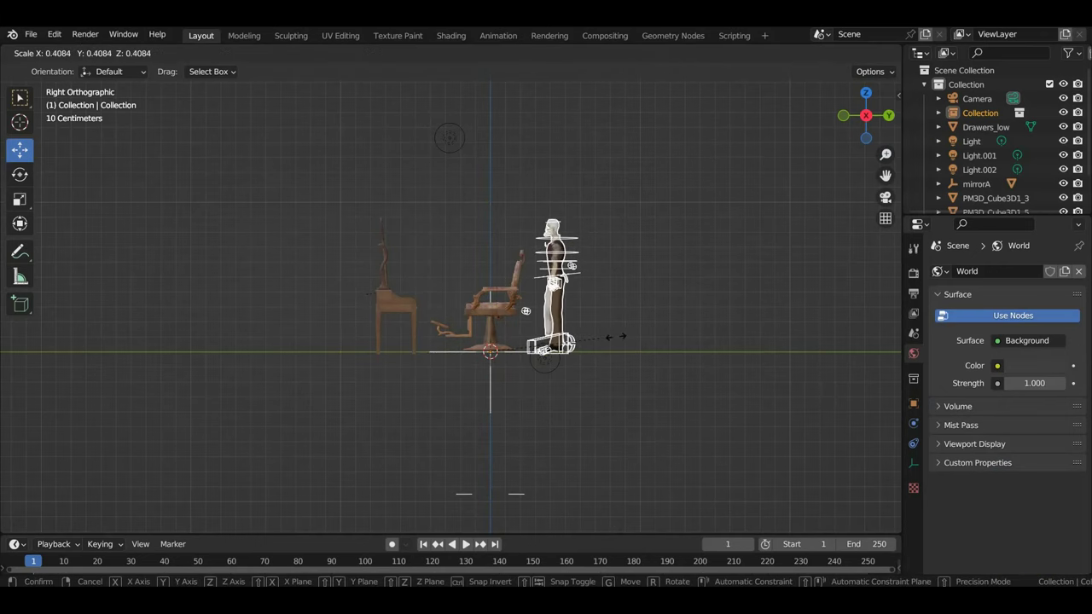
{"action": "left_click", "coordinate": [629, 342]}
{"action": "scroll", "coordinate": [626, 345], "scroll_direction": "up", "scroll_amount": 2}
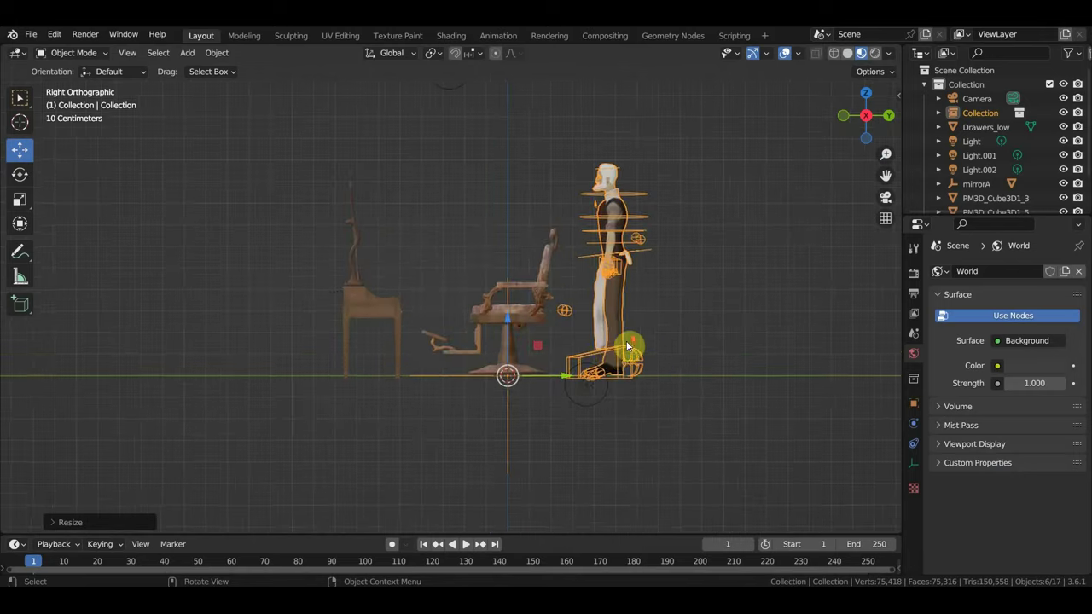
{"action": "mouse_move", "coordinate": [611, 358]}
{"action": "middle_mouse_down"}
{"action": "mouse_move", "coordinate": [718, 363]}
{"action": "mouse_move", "coordinate": [704, 377]}
{"action": "mouse_move", "coordinate": [828, 351]}
{"action": "mouse_move", "coordinate": [694, 361]}
{"action": "mouse_move", "coordinate": [735, 360]}
{"action": "mouse_move", "coordinate": [567, 343]}
{"action": "middle_mouse_up"}
{"action": "key", "text": "space"}
{"action": "key", "text": "space"}
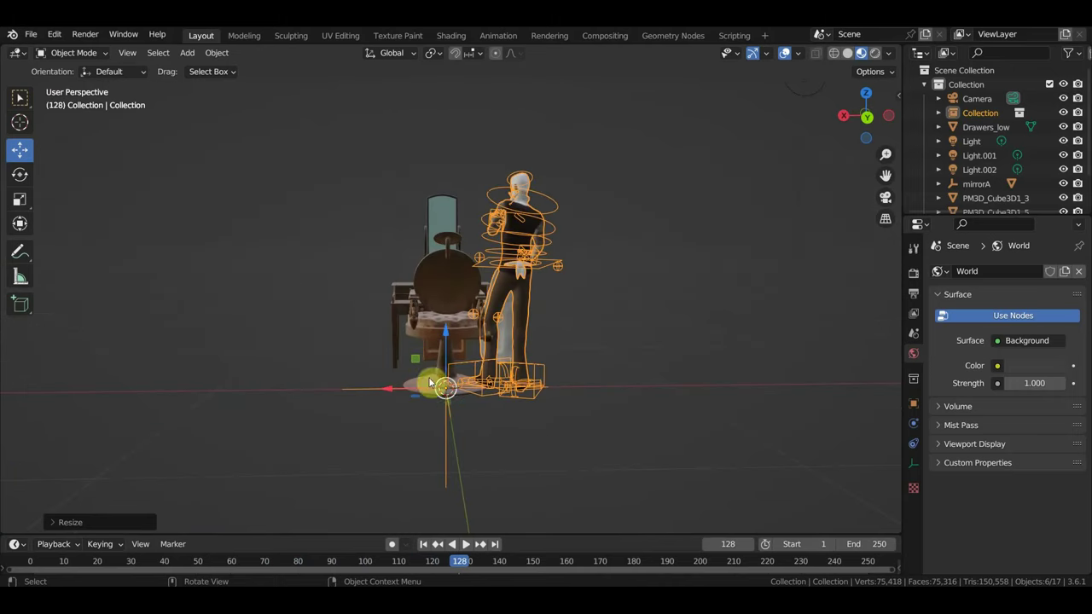
- Move the barber along X toward the chair and rotate him to face it in top view
{"action": "mouse_move", "coordinate": [390, 390]}
{"action": "left_mouse_down"}
{"action": "mouse_move", "coordinate": [309, 395]}
{"action": "mouse_move", "coordinate": [378, 385]}
{"action": "left_mouse_up"}
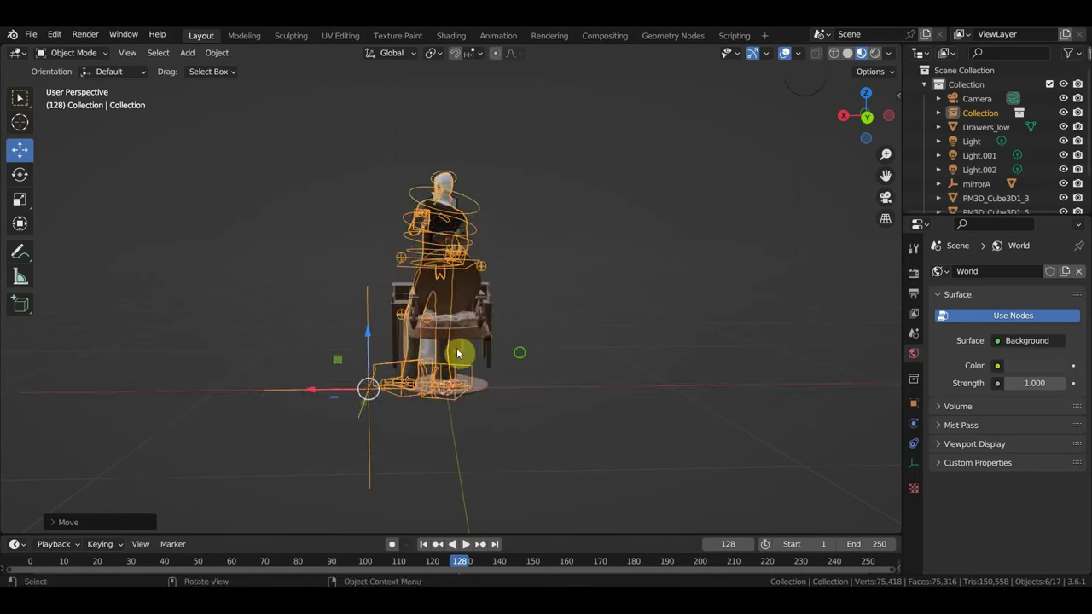
{"action": "mouse_move", "coordinate": [378, 384]}
{"action": "middle_mouse_down"}
{"action": "mouse_move", "coordinate": [658, 389]}
{"action": "mouse_move", "coordinate": [670, 410]}
{"action": "middle_mouse_up"}
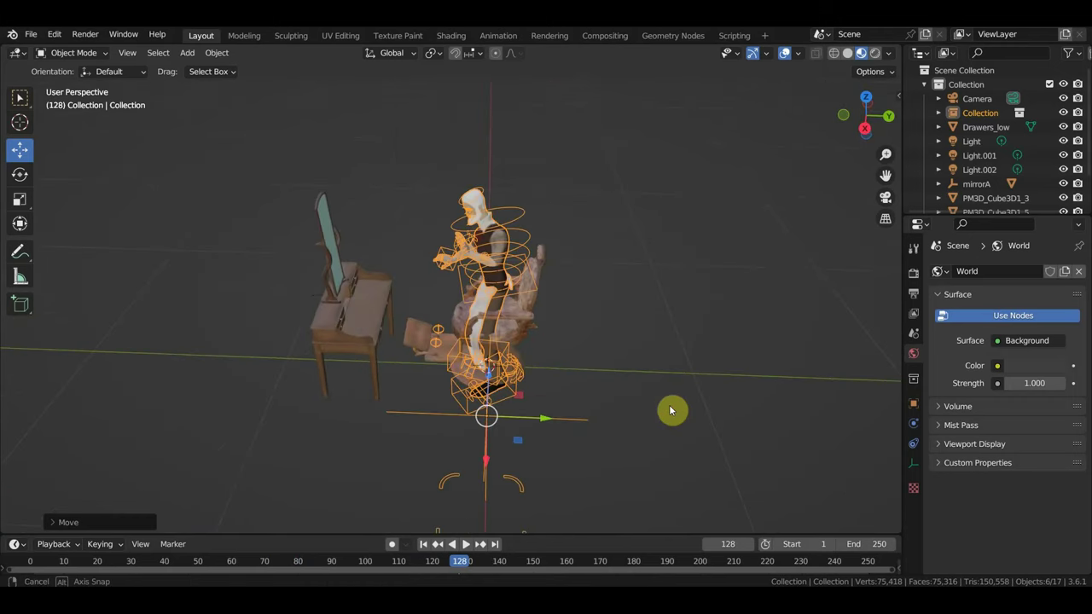
{"action": "key", "text": "KP_7"}
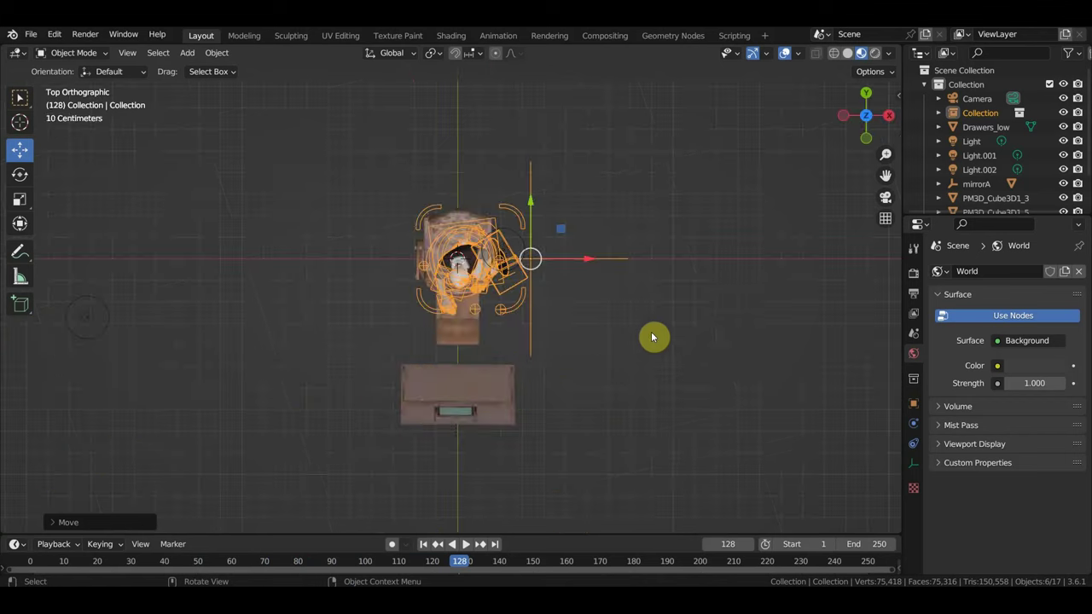
{"action": "key", "text": "r"}
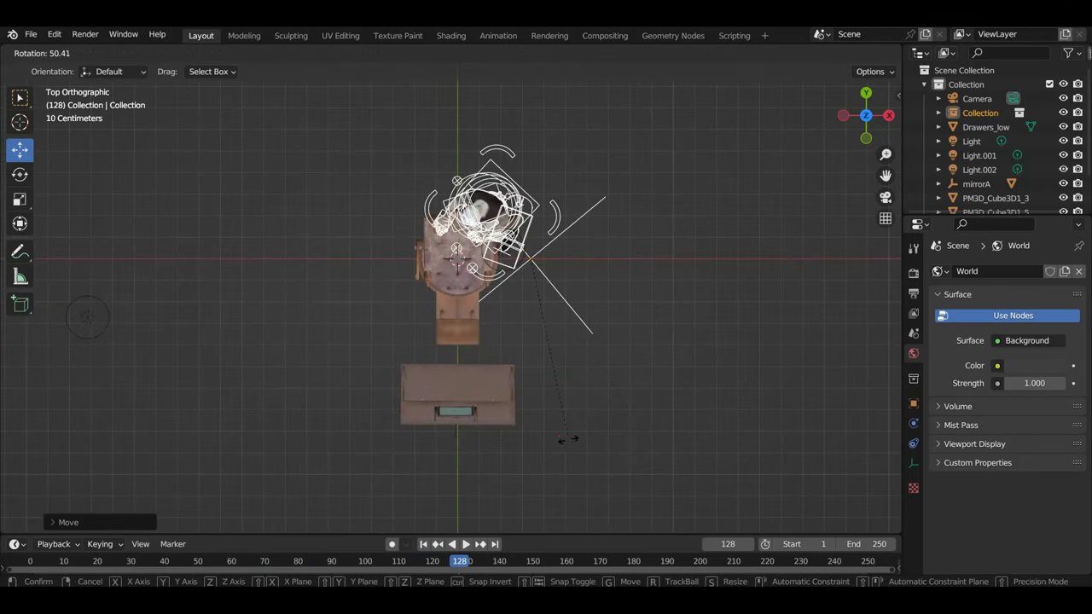
{"action": "left_click", "coordinate": [596, 437]}
{"action": "middle_click_drag", "start_coordinate": [597, 439], "coordinate": [548, 316]}
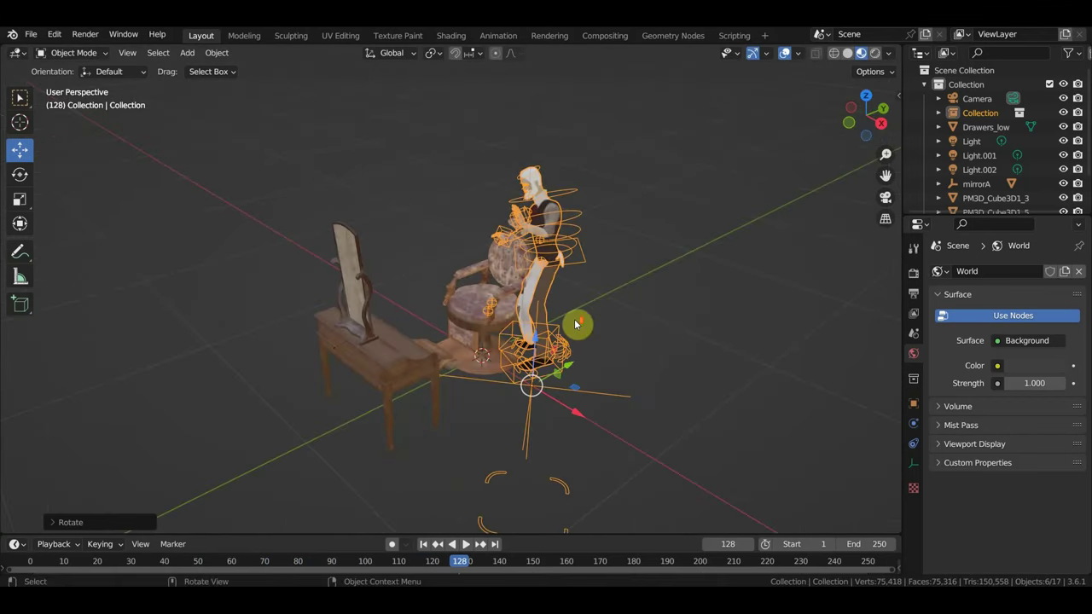
{"action": "middle_click_drag", "start_coordinate": [549, 315], "coordinate": [621, 370]}
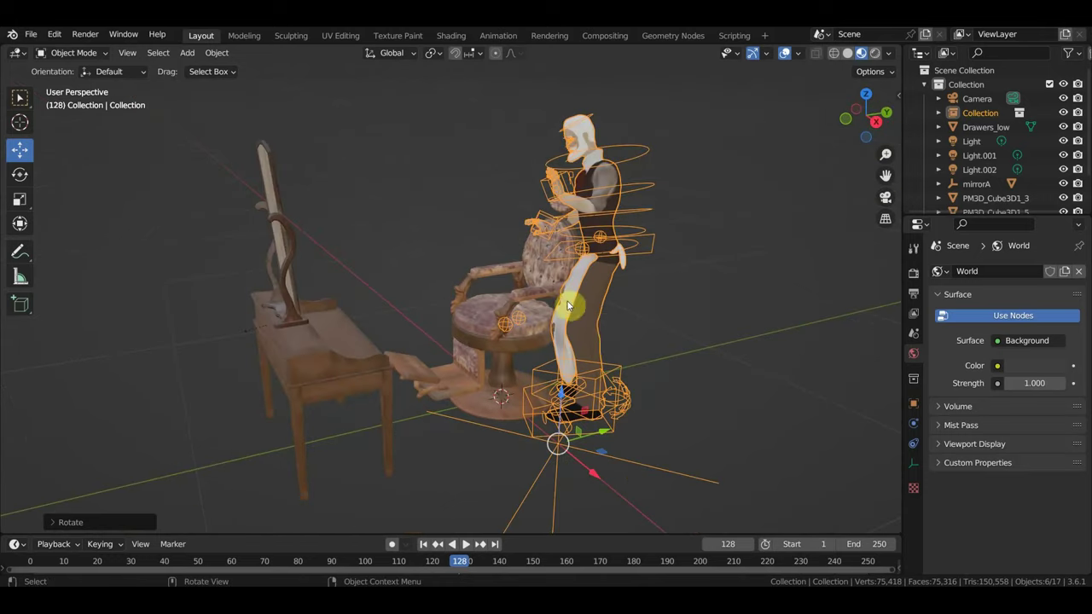
- Shift the barber along Y so he stands right beside the chair
{"action": "left_click_drag", "start_coordinate": [606, 422], "coordinate": [689, 390]}
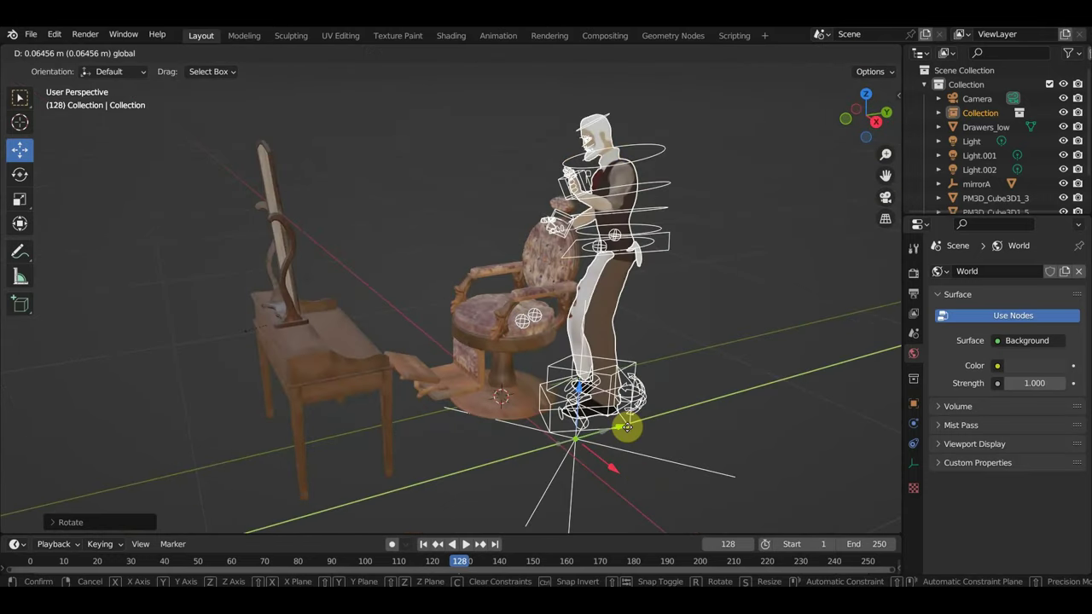
{"action": "mouse_move", "coordinate": [689, 390]}
{"action": "middle_mouse_down"}
{"action": "mouse_move", "coordinate": [767, 381]}
{"action": "mouse_move", "coordinate": [662, 373]}
{"action": "mouse_move", "coordinate": [635, 349]}
{"action": "mouse_move", "coordinate": [572, 333]}
{"action": "middle_mouse_up"}
{"action": "scroll", "coordinate": [639, 380], "scroll_direction": "up", "scroll_amount": 4}
{"action": "scroll", "coordinate": [662, 370], "scroll_direction": "down", "scroll_amount": 3}
{"action": "scroll", "coordinate": [665, 361], "scroll_direction": "down", "scroll_amount": 3}
- Play the barber animation, stop at frame 180, and orbit to check his placement behind the chair
{"action": "key", "text": "space"}
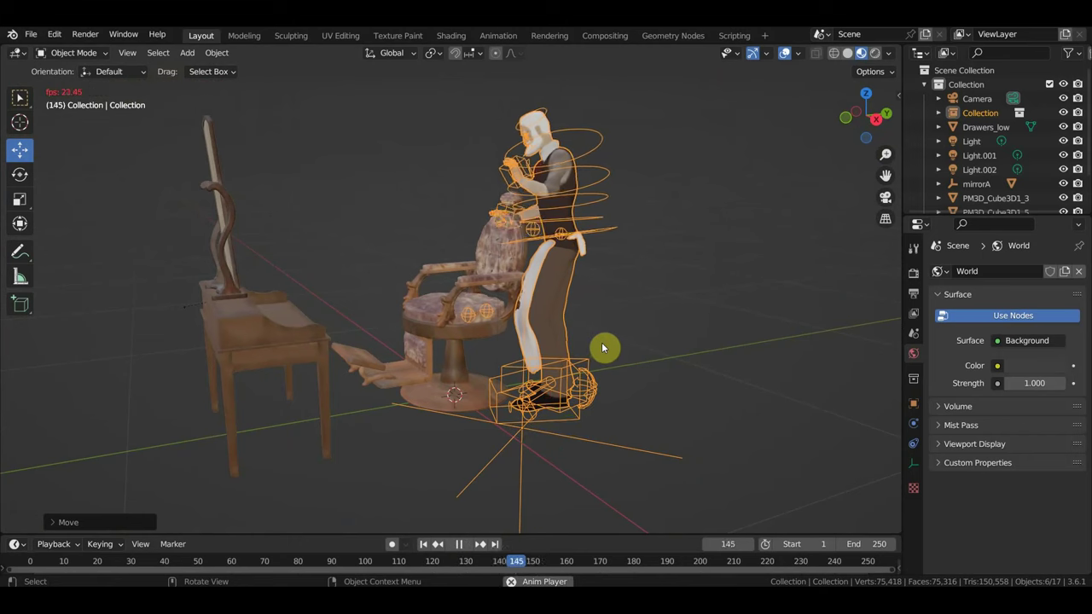
{"action": "key", "text": "space"}
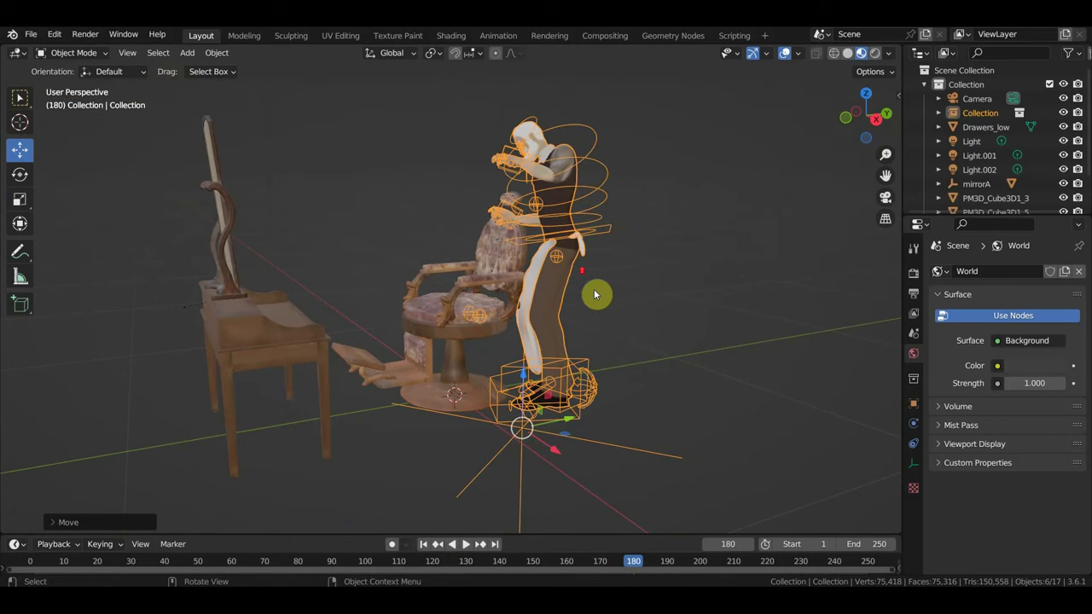
{"action": "middle_click_drag", "start_coordinate": [595, 295], "coordinate": [611, 281]}
{"action": "scroll", "coordinate": [612, 280], "scroll_direction": "up", "scroll_amount": 3}
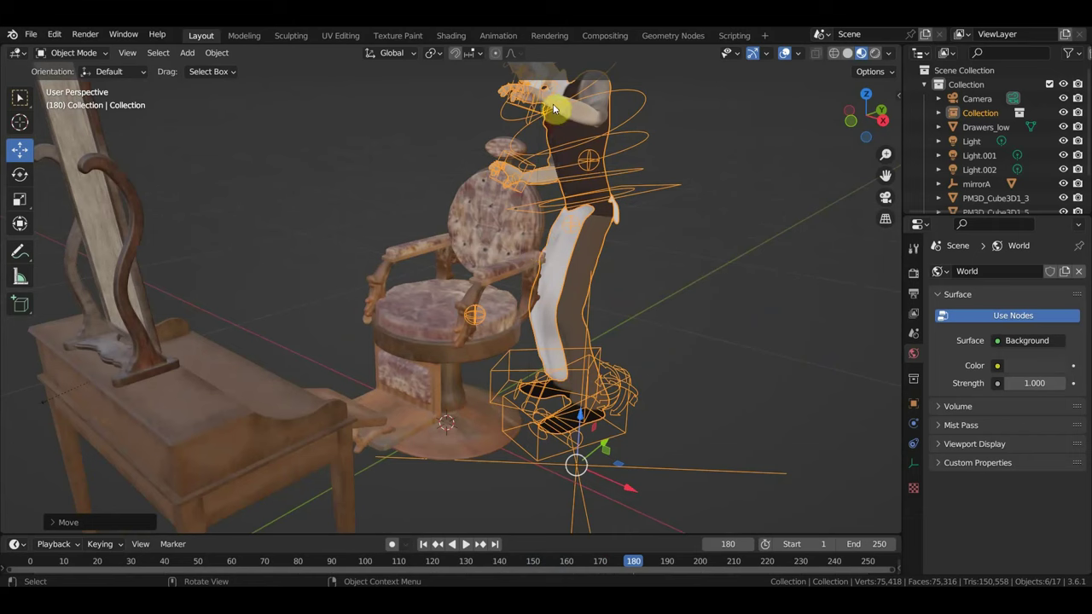
{"action": "scroll", "coordinate": [561, 103], "scroll_direction": "down", "scroll_amount": 3}
{"action": "scroll", "coordinate": [560, 104], "scroll_direction": "up", "scroll_amount": 3}
{"action": "mouse_move", "coordinate": [561, 103]}
{"action": "middle_mouse_down"}
{"action": "mouse_move", "coordinate": [620, 150]}
{"action": "mouse_move", "coordinate": [389, 249]}
{"action": "mouse_move", "coordinate": [370, 241]}
{"action": "mouse_move", "coordinate": [560, 251]}
{"action": "mouse_move", "coordinate": [609, 236]}
{"action": "mouse_move", "coordinate": [601, 279]}
{"action": "mouse_move", "coordinate": [622, 237]}
{"action": "middle_mouse_up"}
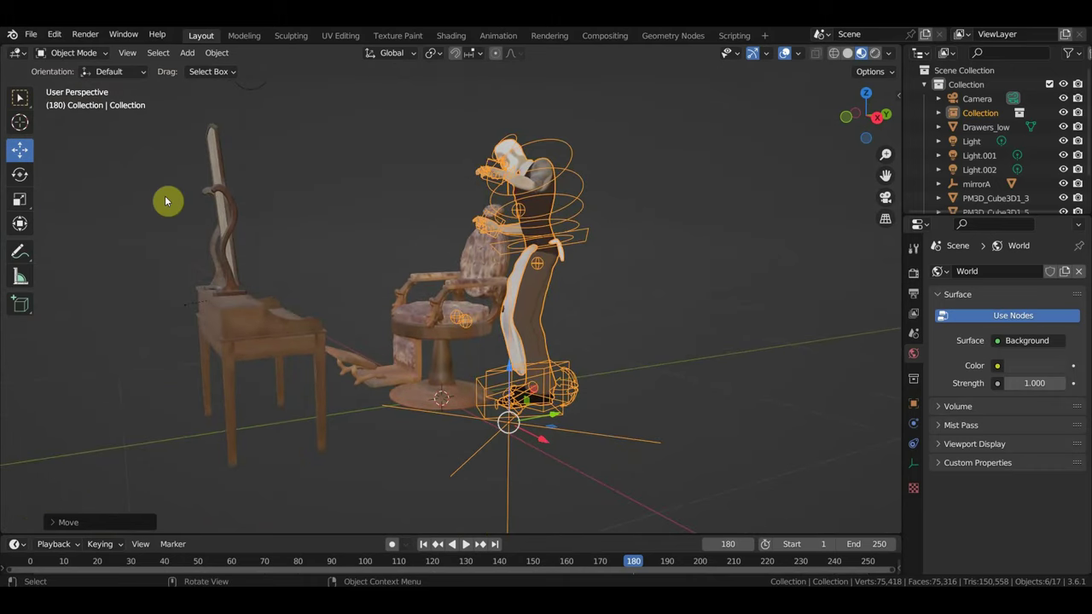
- Link Collection from Desktop > герой запада > стрижка.blend, adding the seated client as Collection.001
{"action": "left_click", "coordinate": [31, 34]}
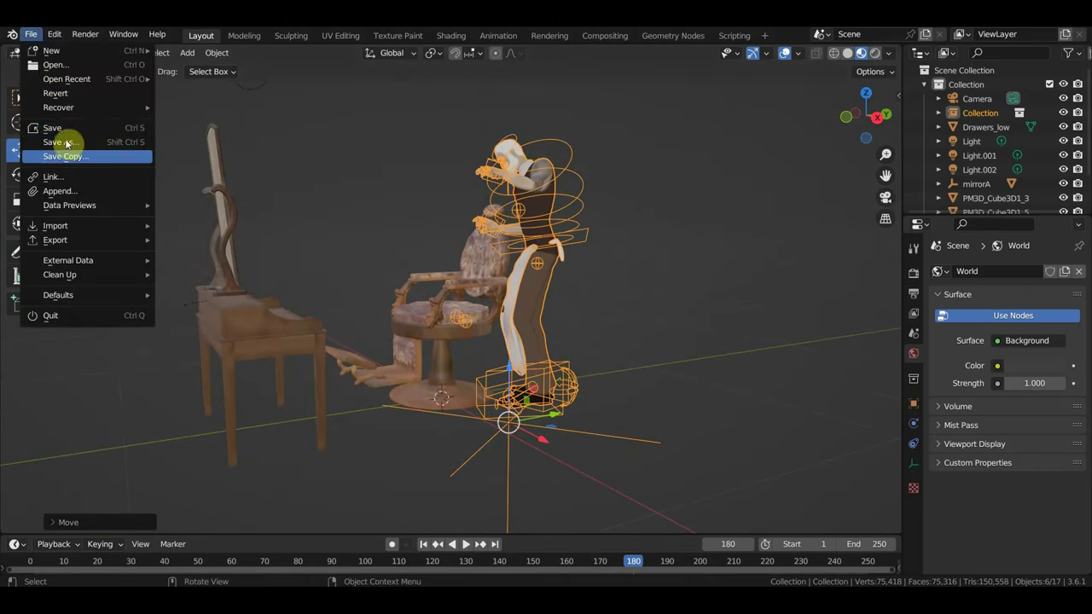
{"action": "left_click", "coordinate": [73, 178]}
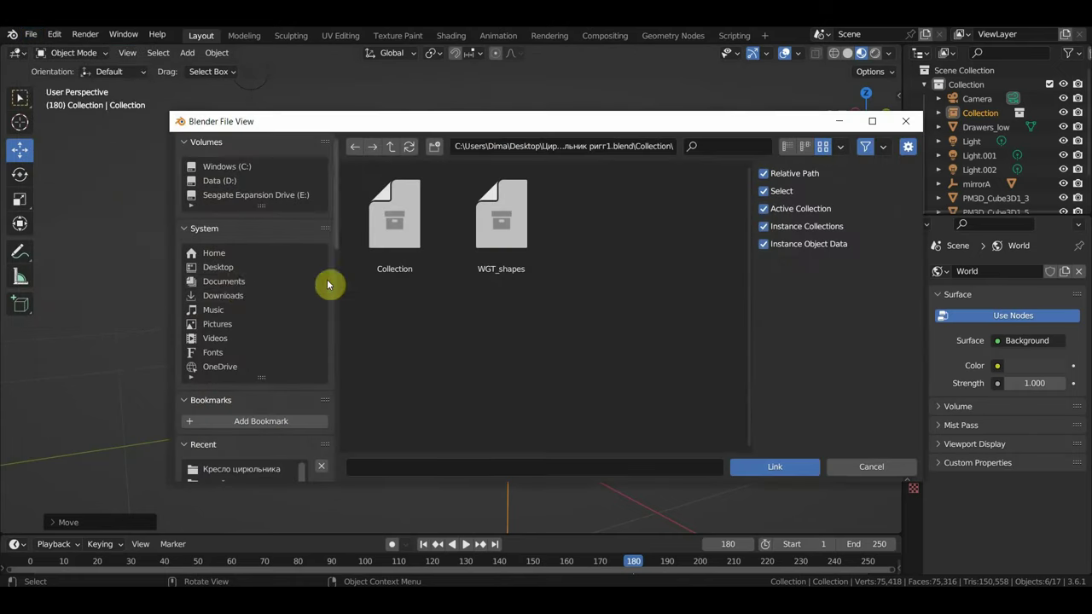
{"action": "left_click", "coordinate": [223, 267]}
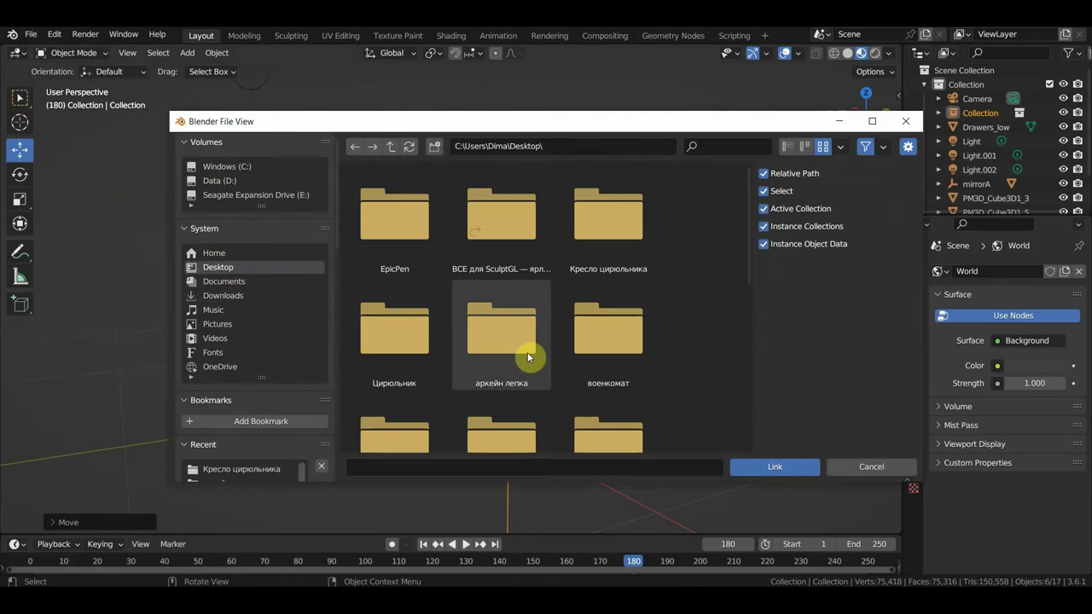
{"action": "scroll", "coordinate": [527, 357], "scroll_direction": "down", "scroll_amount": 3}
{"action": "double_click", "coordinate": [494, 333]}
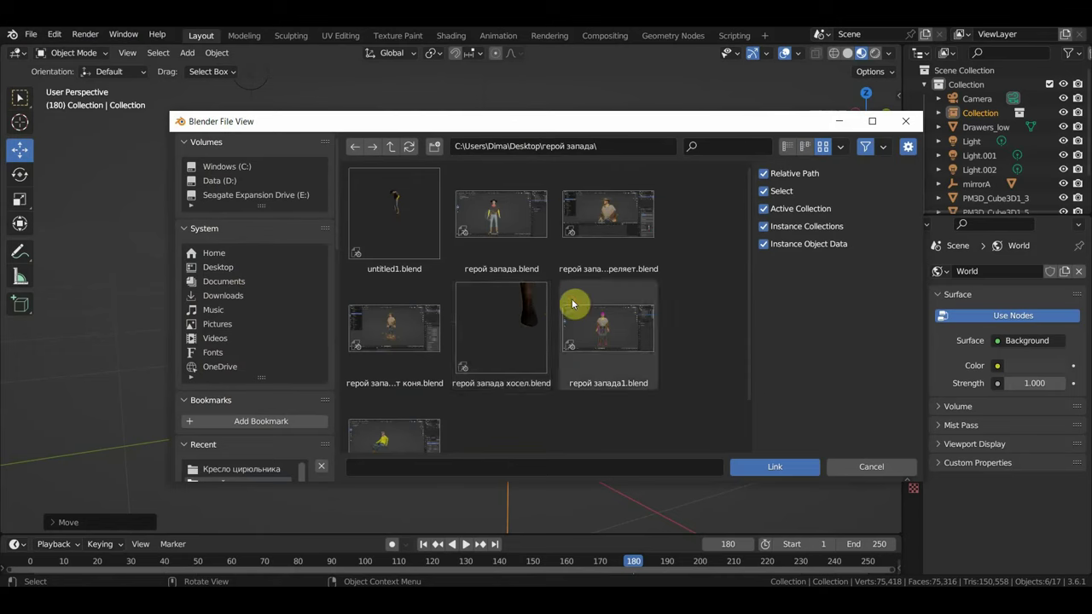
{"action": "scroll", "coordinate": [523, 373], "scroll_direction": "down", "scroll_amount": 2}
{"action": "double_click", "coordinate": [395, 383]}
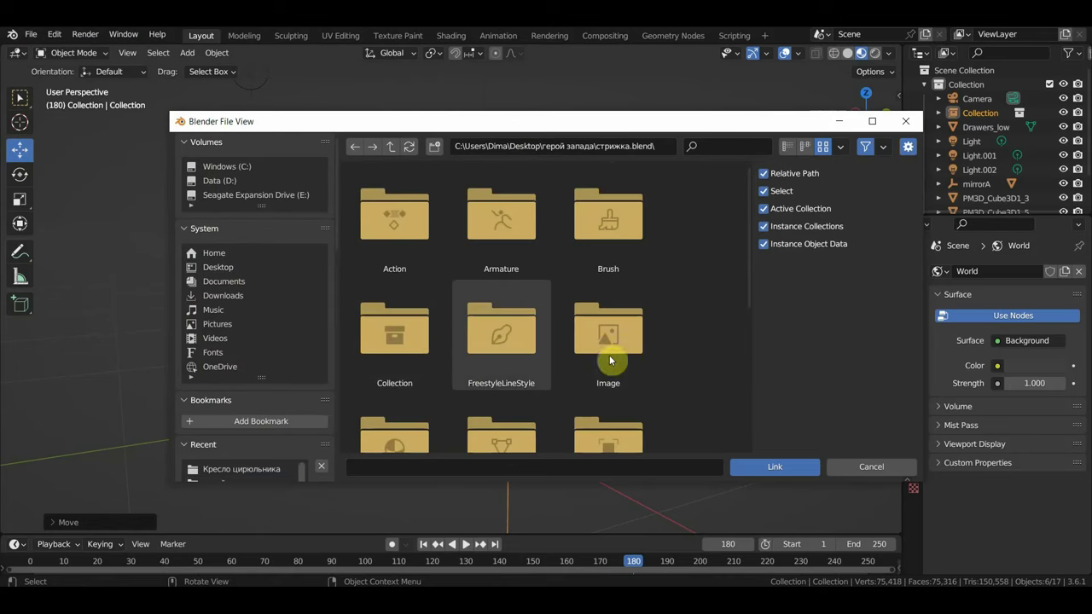
{"action": "double_click", "coordinate": [413, 351]}
{"action": "double_click", "coordinate": [399, 232]}
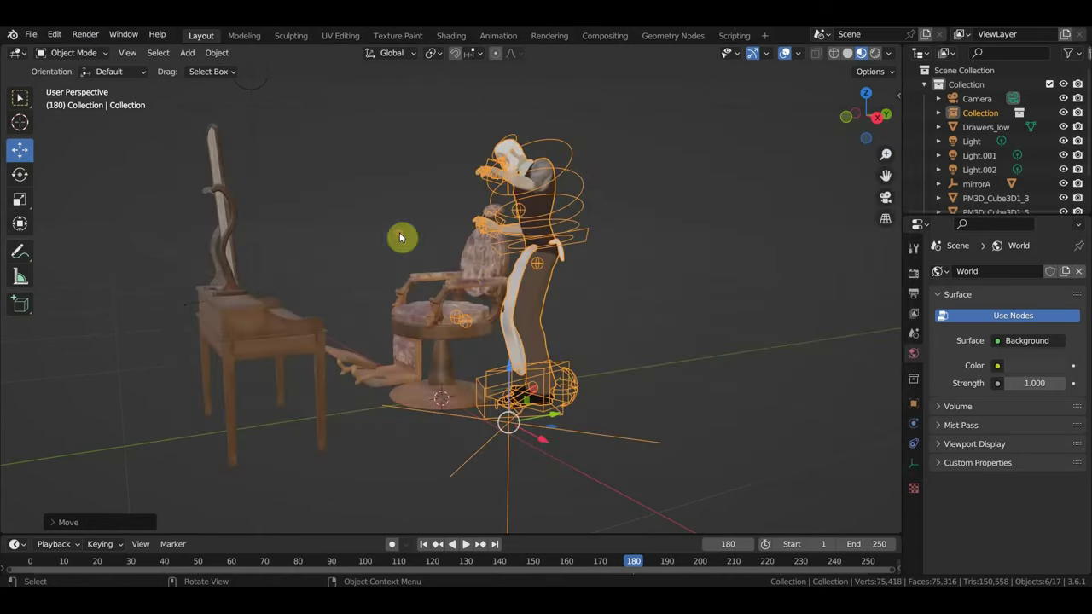
- Shrink the linked client and move him down into the barber chair in right side view
{"action": "scroll", "coordinate": [584, 318], "scroll_direction": "down", "scroll_amount": 4}
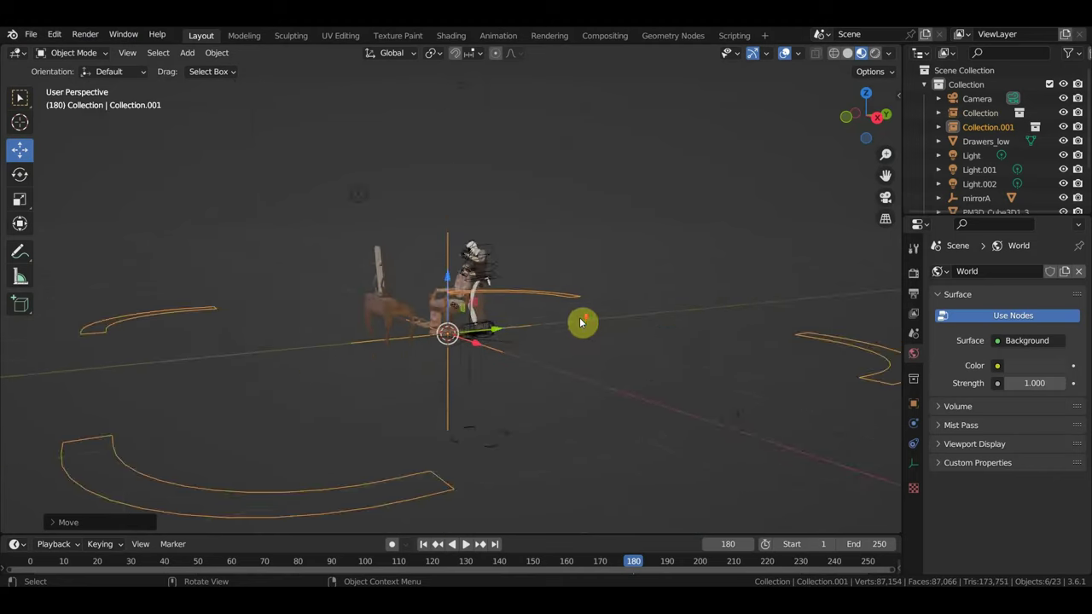
{"action": "scroll", "coordinate": [578, 324], "scroll_direction": "down", "scroll_amount": 3}
{"action": "key", "text": "s"}
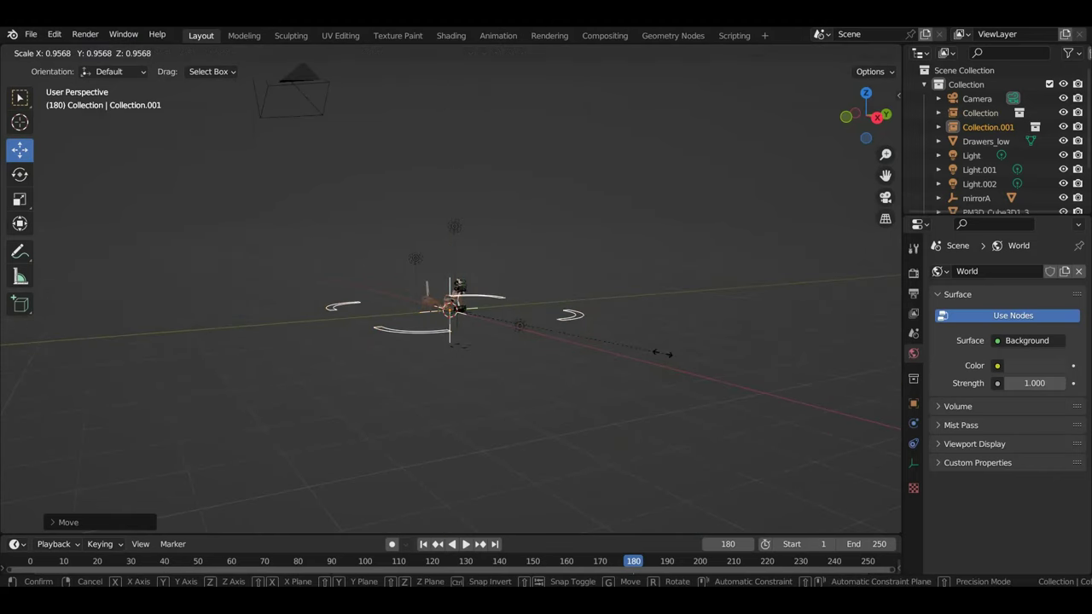
{"action": "left_click", "coordinate": [483, 334]}
{"action": "scroll", "coordinate": [488, 339], "scroll_direction": "up", "scroll_amount": 2}
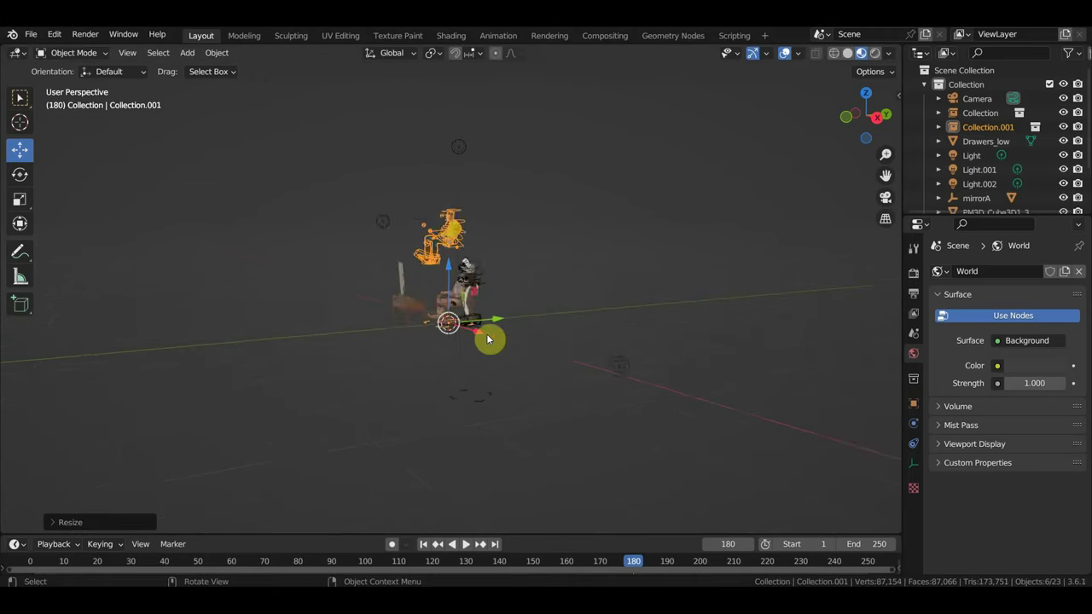
{"action": "key", "text": "KP_3"}
{"action": "scroll", "coordinate": [503, 336], "scroll_direction": "up", "scroll_amount": 2}
{"action": "scroll", "coordinate": [520, 315], "scroll_direction": "up", "scroll_amount": 2}
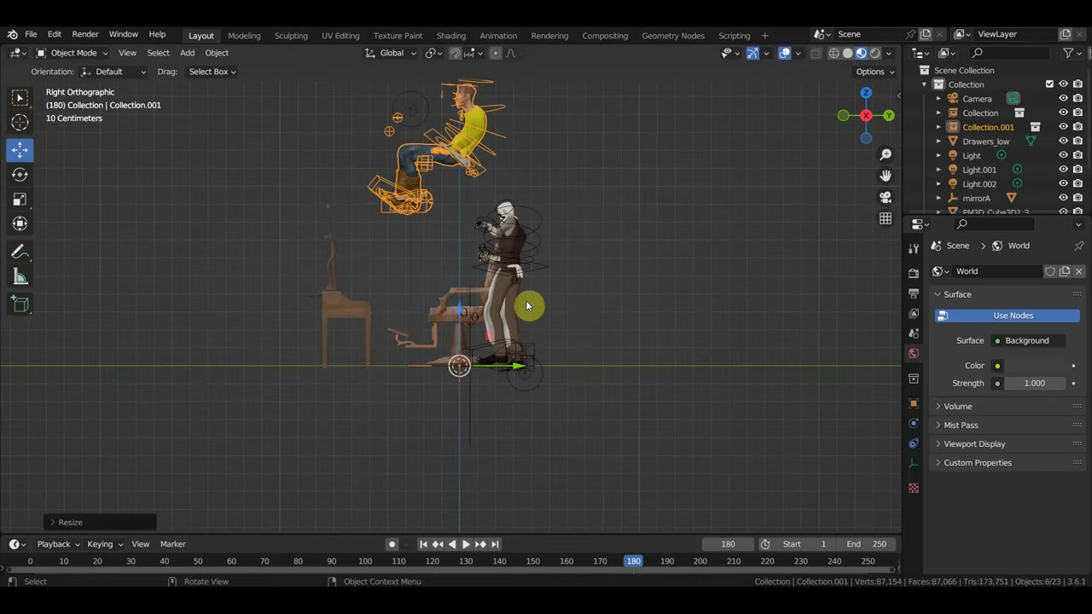
{"action": "key", "text": "g"}
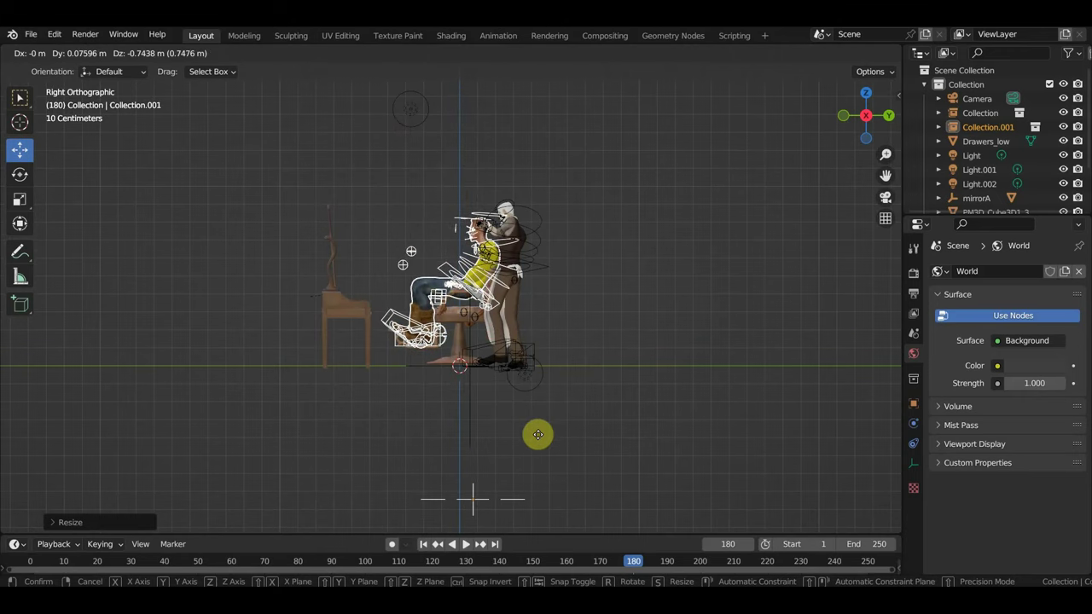
{"action": "left_click", "coordinate": [538, 434]}
- Scale the client down a little more and raise him onto the chair seat
{"action": "scroll", "coordinate": [539, 433], "scroll_direction": "up", "scroll_amount": 3}
{"action": "mouse_move", "coordinate": [540, 429]}
{"action": "middle_mouse_down"}
{"action": "mouse_move", "coordinate": [612, 429]}
{"action": "mouse_move", "coordinate": [523, 417]}
{"action": "middle_mouse_up"}
{"action": "scroll", "coordinate": [606, 424], "scroll_direction": "down", "scroll_amount": 2}
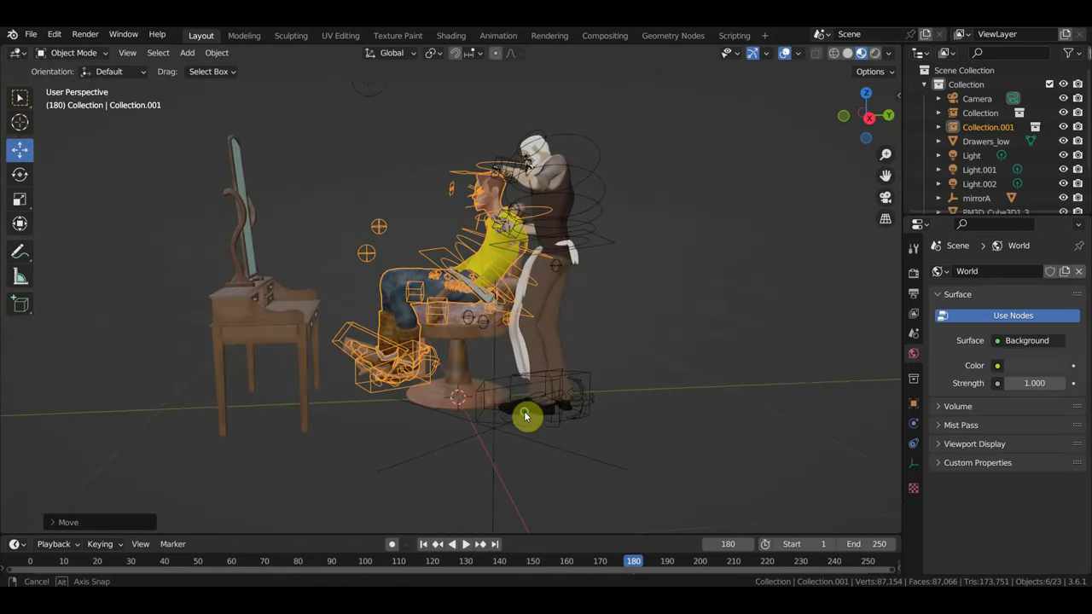
{"action": "middle_click_drag", "start_coordinate": [591, 412], "coordinate": [604, 412]}
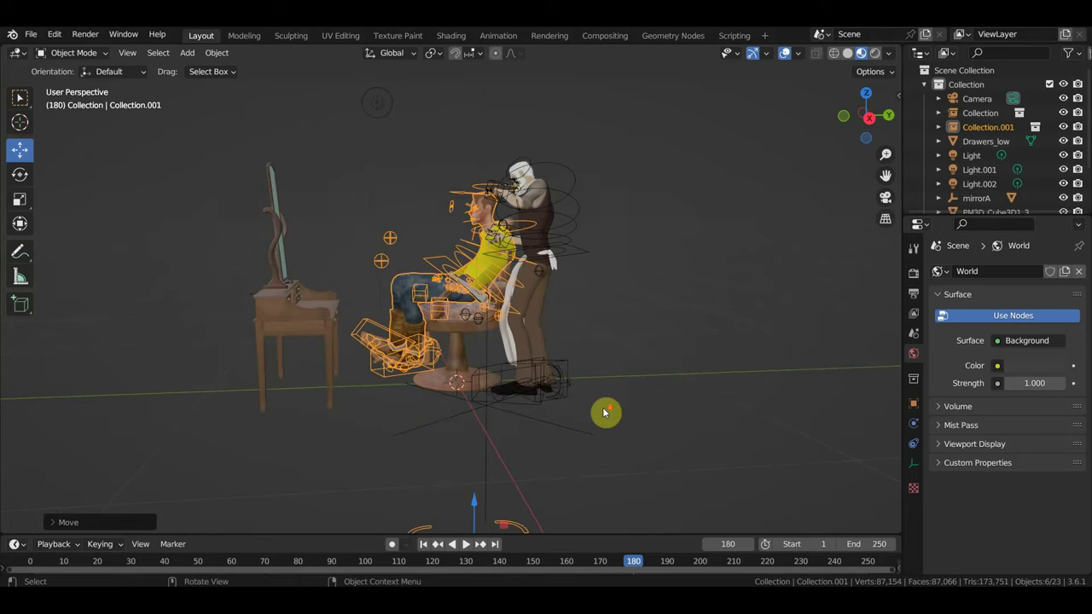
{"action": "key", "text": "KP_3"}
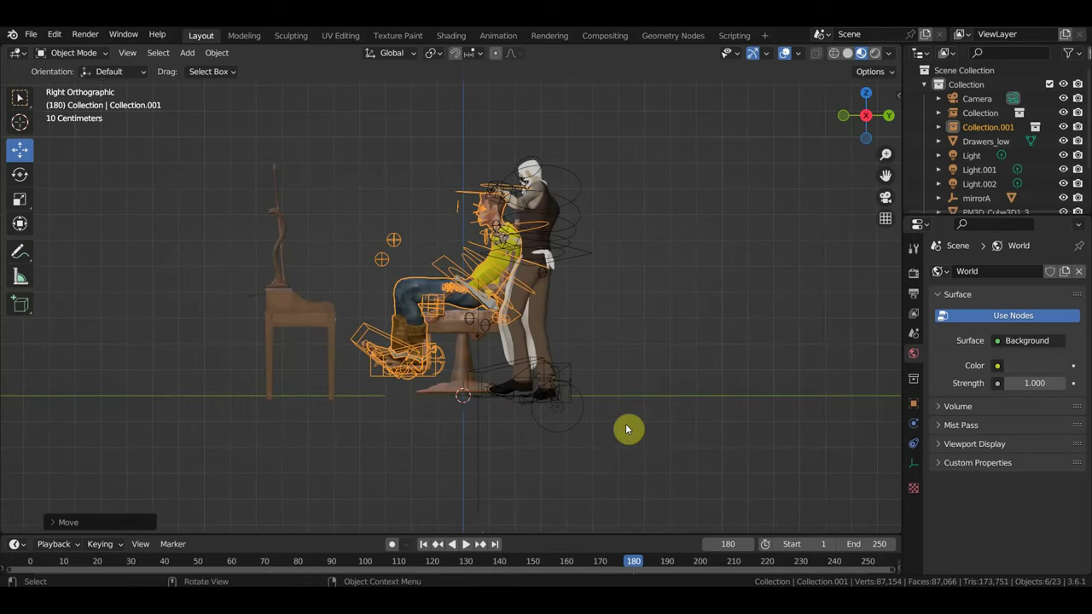
{"action": "key", "text": "s"}
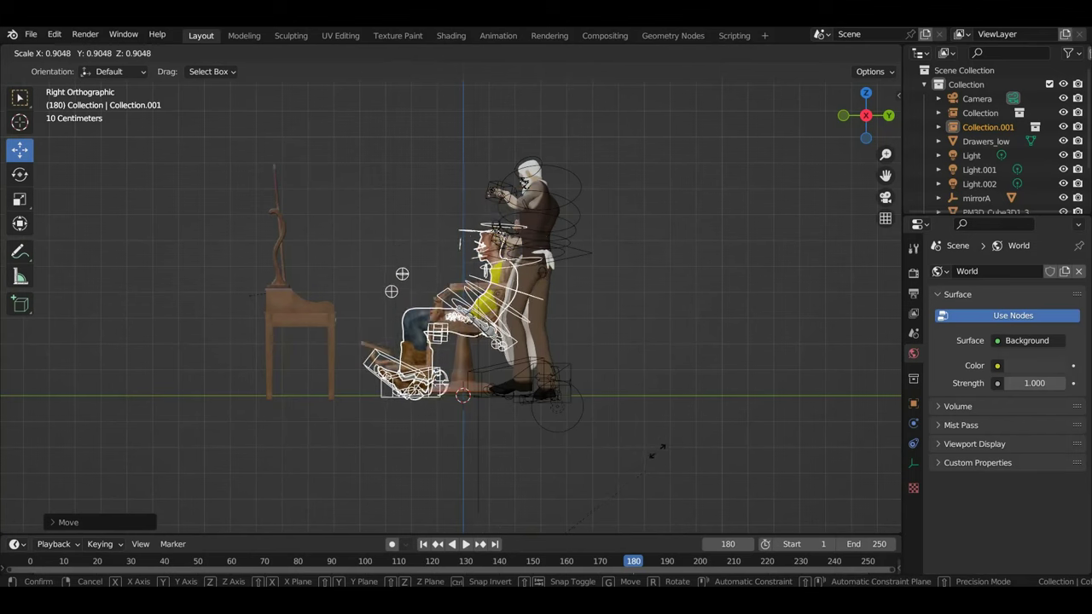
{"action": "left_click", "coordinate": [652, 452]}
{"action": "key", "text": "g"}
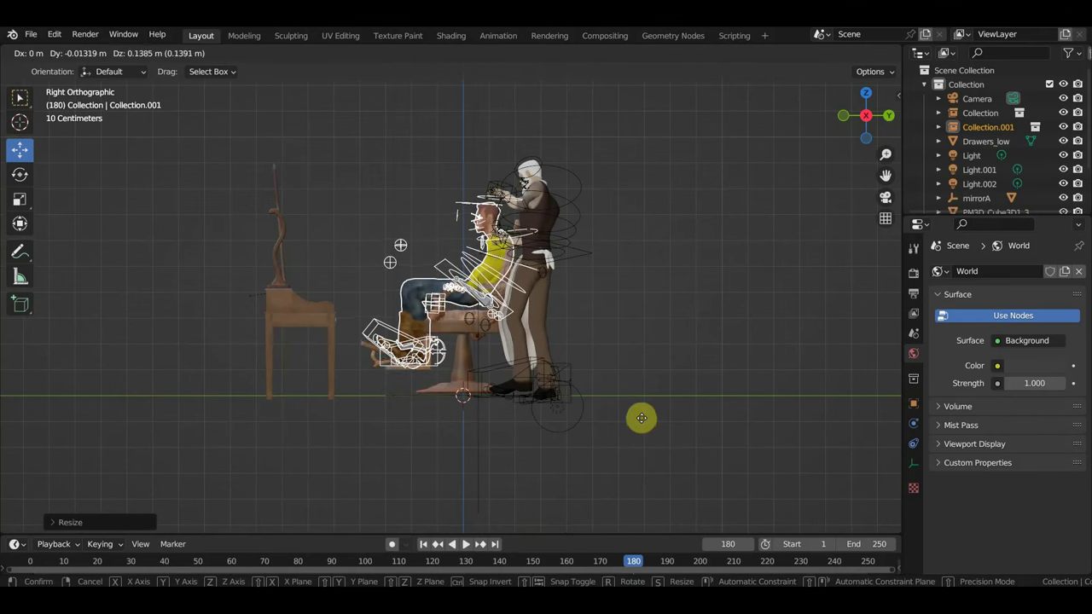
{"action": "left_click", "coordinate": [636, 419]}
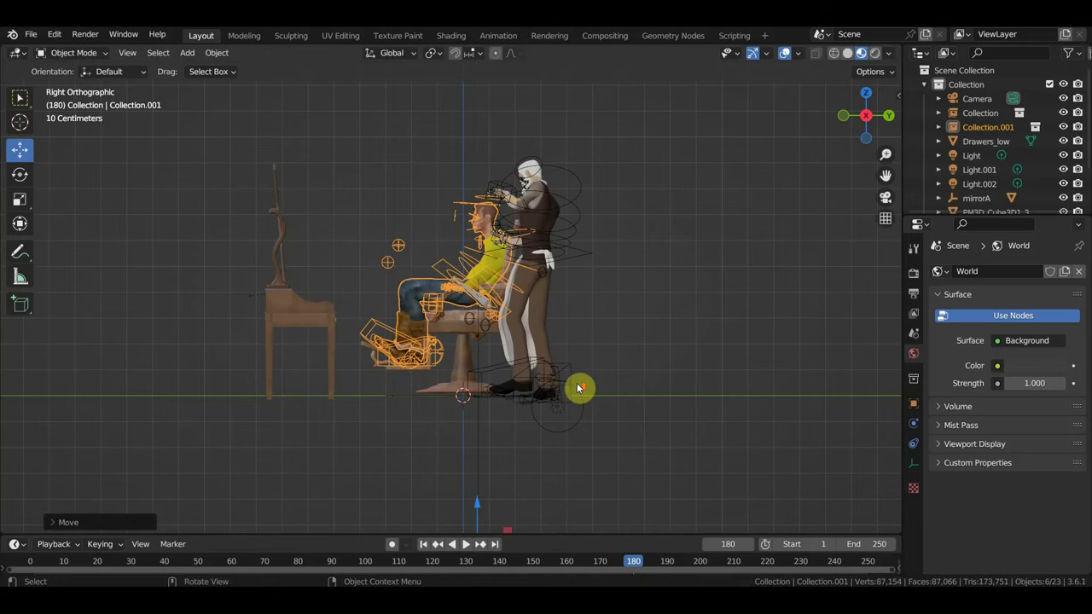
- Nudge the client's position slightly and check him seated in perspective and right view
{"action": "scroll", "coordinate": [577, 388], "scroll_direction": "up", "scroll_amount": 4}
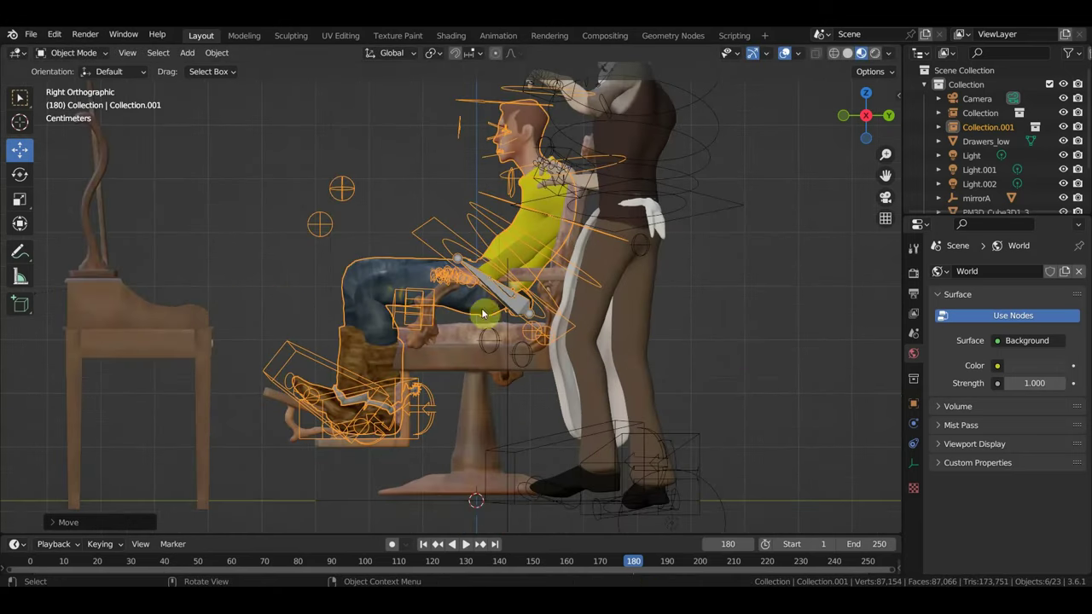
{"action": "mouse_move", "coordinate": [667, 399]}
{"action": "middle_mouse_down"}
{"action": "mouse_move", "coordinate": [655, 412]}
{"action": "mouse_move", "coordinate": [625, 371]}
{"action": "mouse_move", "coordinate": [654, 350]}
{"action": "mouse_move", "coordinate": [561, 360]}
{"action": "mouse_move", "coordinate": [566, 375]}
{"action": "mouse_move", "coordinate": [483, 329]}
{"action": "middle_mouse_up"}
{"action": "middle_click_drag", "start_coordinate": [552, 333], "coordinate": [580, 344]}
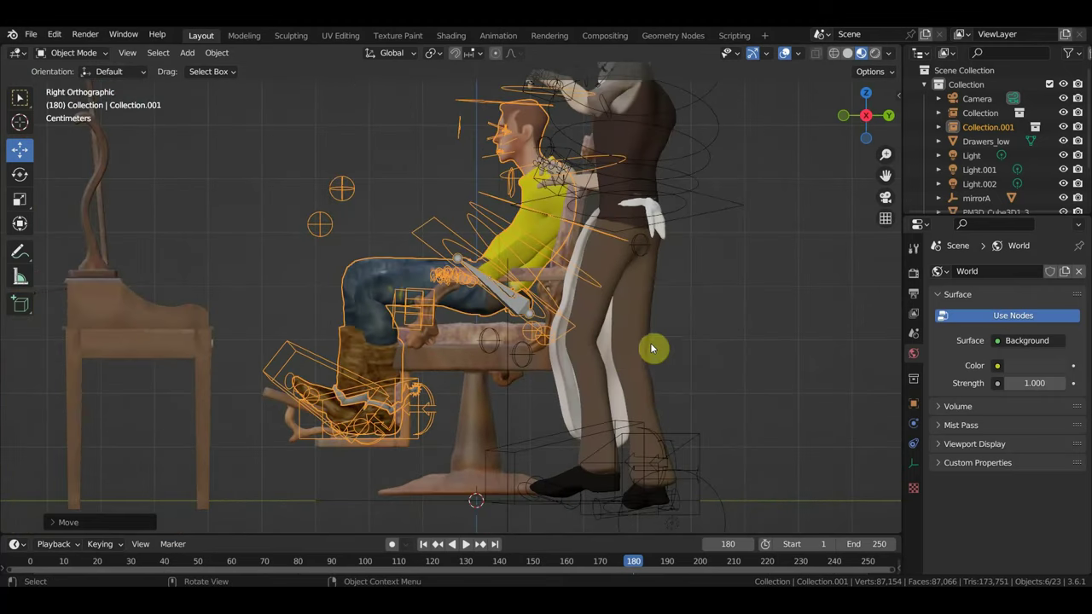
{"action": "key", "text": "g"}
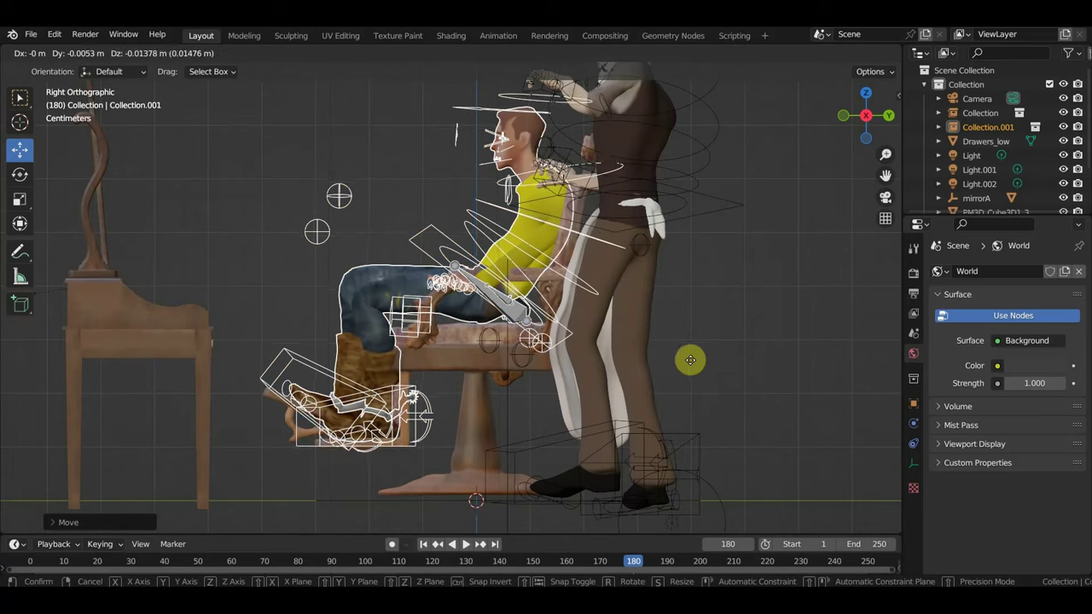
{"action": "left_click", "coordinate": [691, 359]}
{"action": "scroll", "coordinate": [605, 419], "scroll_direction": "up", "scroll_amount": 2}
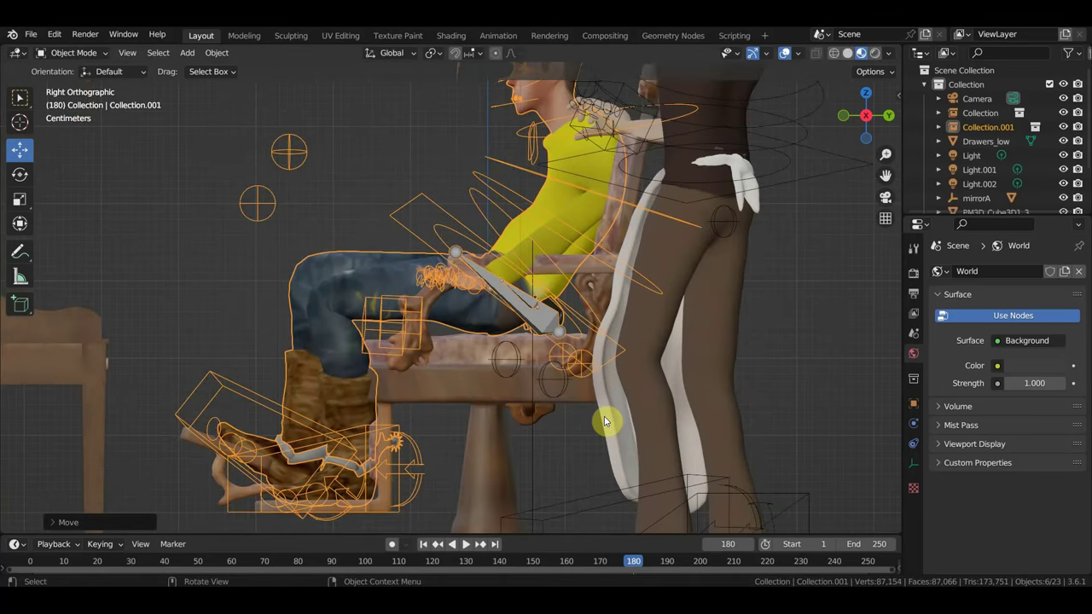
{"action": "mouse_move", "coordinate": [604, 421]}
{"action": "middle_mouse_down"}
{"action": "mouse_move", "coordinate": [682, 443]}
{"action": "mouse_move", "coordinate": [689, 507]}
{"action": "mouse_move", "coordinate": [568, 418]}
{"action": "mouse_move", "coordinate": [601, 415]}
{"action": "mouse_move", "coordinate": [510, 365]}
{"action": "mouse_move", "coordinate": [512, 304]}
{"action": "mouse_move", "coordinate": [653, 215]}
{"action": "mouse_move", "coordinate": [660, 197]}
{"action": "mouse_move", "coordinate": [430, 250]}
{"action": "mouse_move", "coordinate": [291, 199]}
{"action": "mouse_move", "coordinate": [424, 190]}
{"action": "middle_mouse_up"}
{"action": "key", "text": "KP_3"}
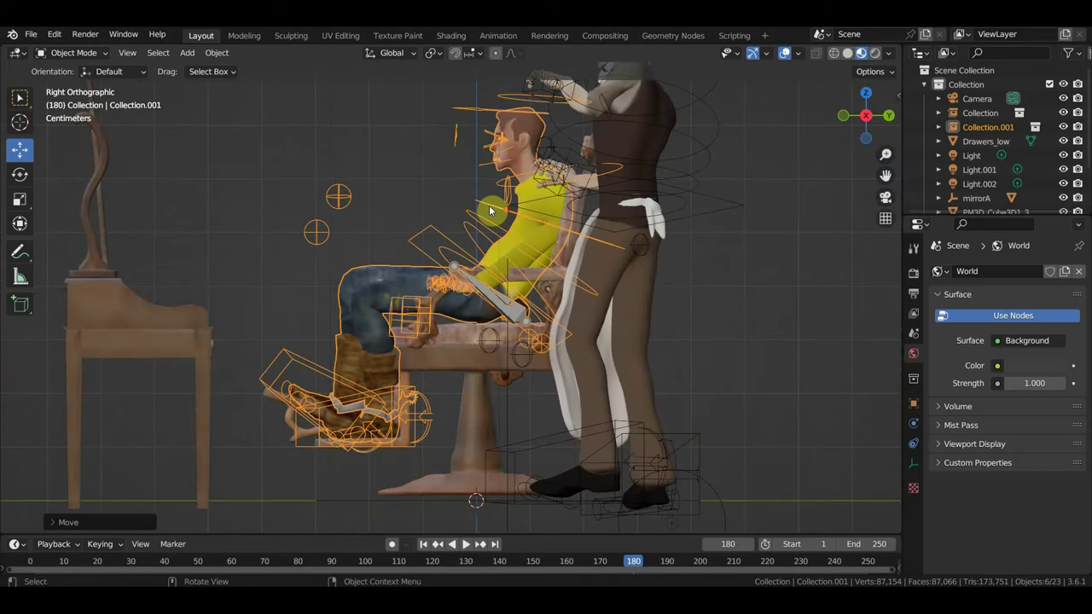
{"action": "scroll", "coordinate": [491, 209], "scroll_direction": "down", "scroll_amount": 2}
{"action": "scroll", "coordinate": [499, 223], "scroll_direction": "down", "scroll_amount": 2}
{"action": "mouse_move", "coordinate": [501, 225]}
{"action": "middle_mouse_down"}
{"action": "mouse_move", "coordinate": [629, 239]}
{"action": "mouse_move", "coordinate": [612, 242]}
{"action": "middle_mouse_up"}
- Play the animation with overlays hidden, orbiting around the barber, client and chair
{"action": "key", "text": "space"}
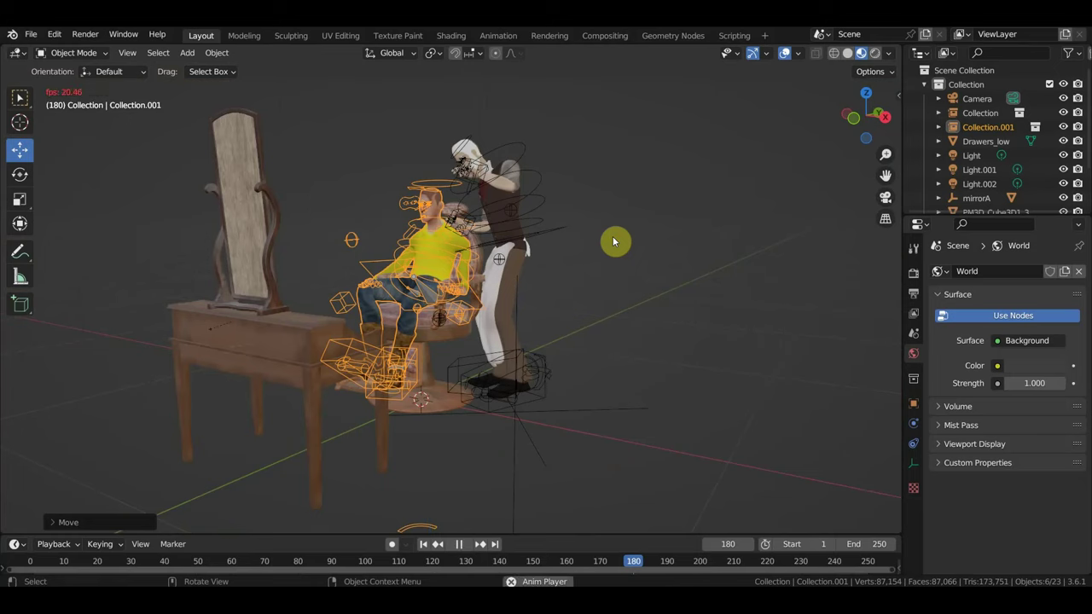
{"action": "left_click", "coordinate": [786, 53]}
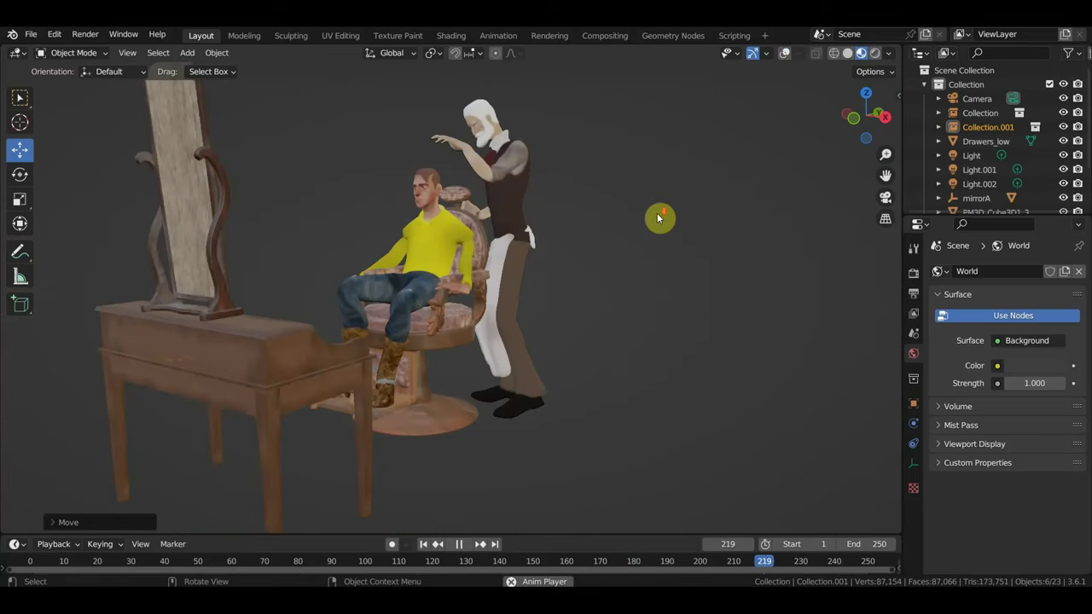
{"action": "middle_click_drag", "start_coordinate": [683, 246], "coordinate": [725, 249]}
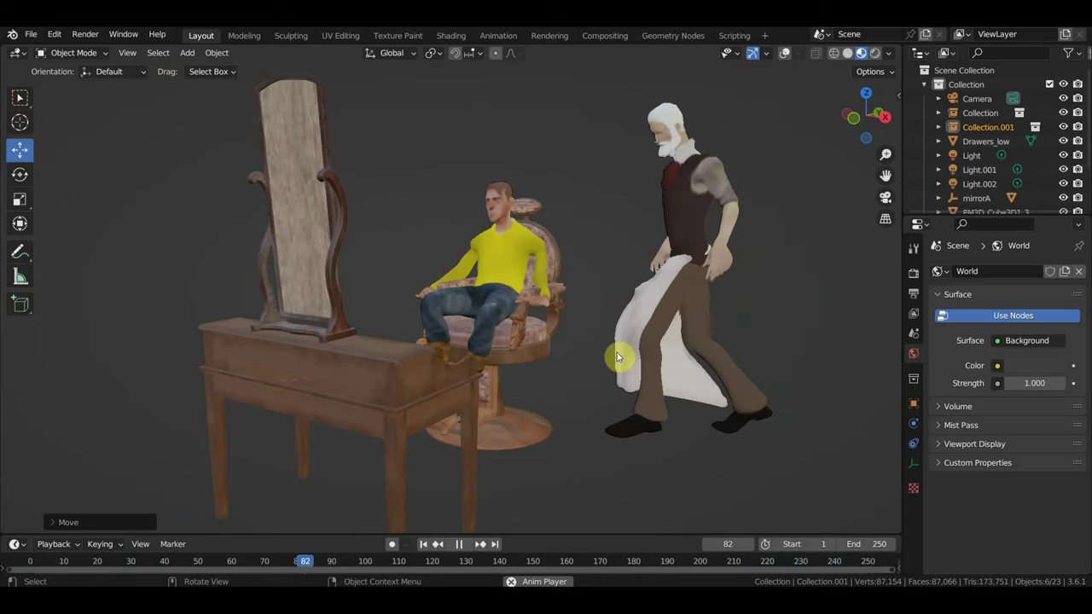
{"action": "middle_click_drag", "start_coordinate": [624, 321], "coordinate": [600, 322]}
{"action": "mouse_move", "coordinate": [554, 243]}
{"action": "middle_mouse_down"}
{"action": "mouse_move", "coordinate": [525, 250]}
{"action": "mouse_move", "coordinate": [545, 243]}
{"action": "middle_mouse_up"}
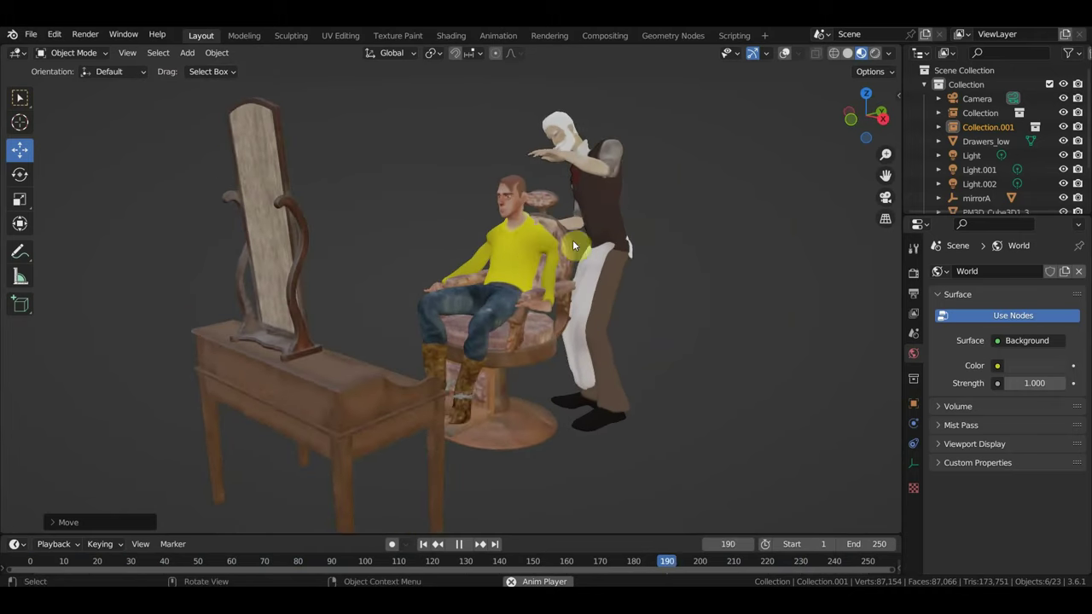
{"action": "middle_click_drag", "start_coordinate": [498, 322], "coordinate": [546, 340]}
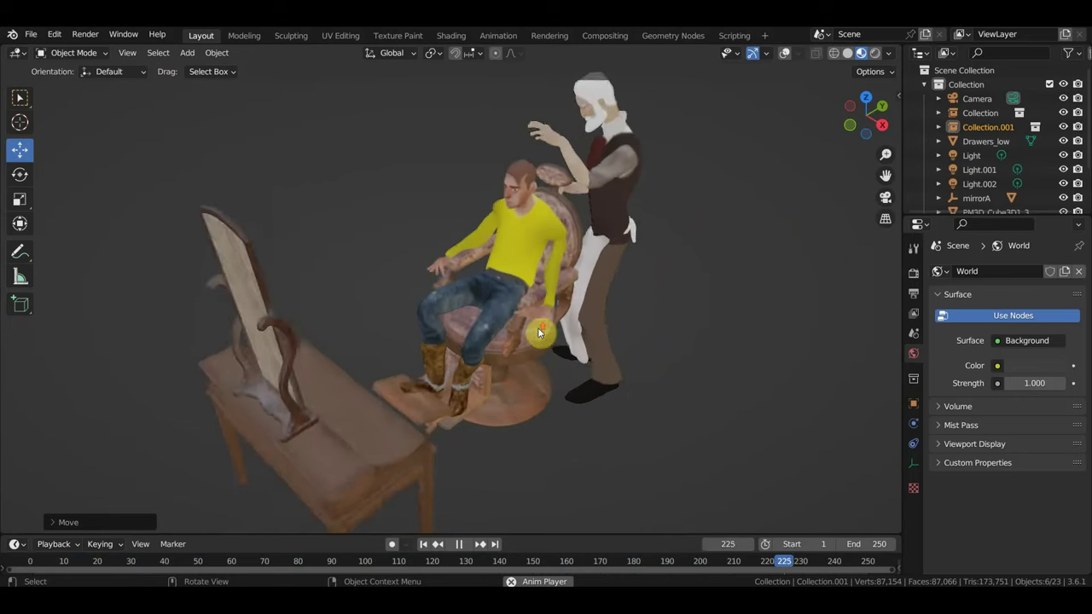
{"action": "scroll", "coordinate": [572, 327], "scroll_direction": "up", "scroll_amount": 5}
{"action": "scroll", "coordinate": [589, 302], "scroll_direction": "down", "scroll_amount": 3}
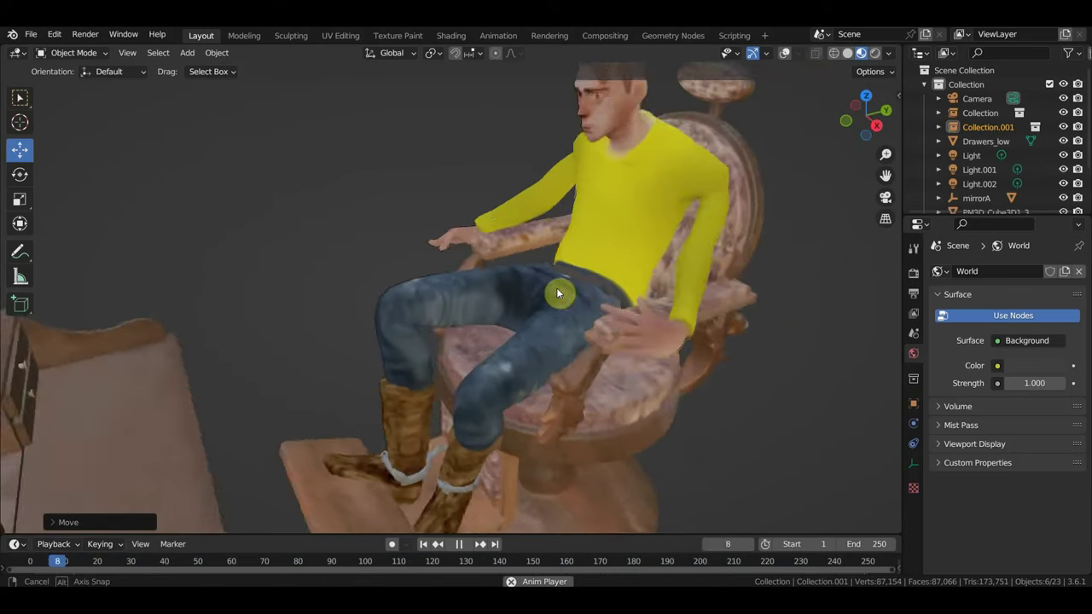
{"action": "middle_click_drag", "start_coordinate": [556, 288], "coordinate": [641, 251]}
{"action": "scroll", "coordinate": [562, 277], "scroll_direction": "down", "scroll_amount": 5}
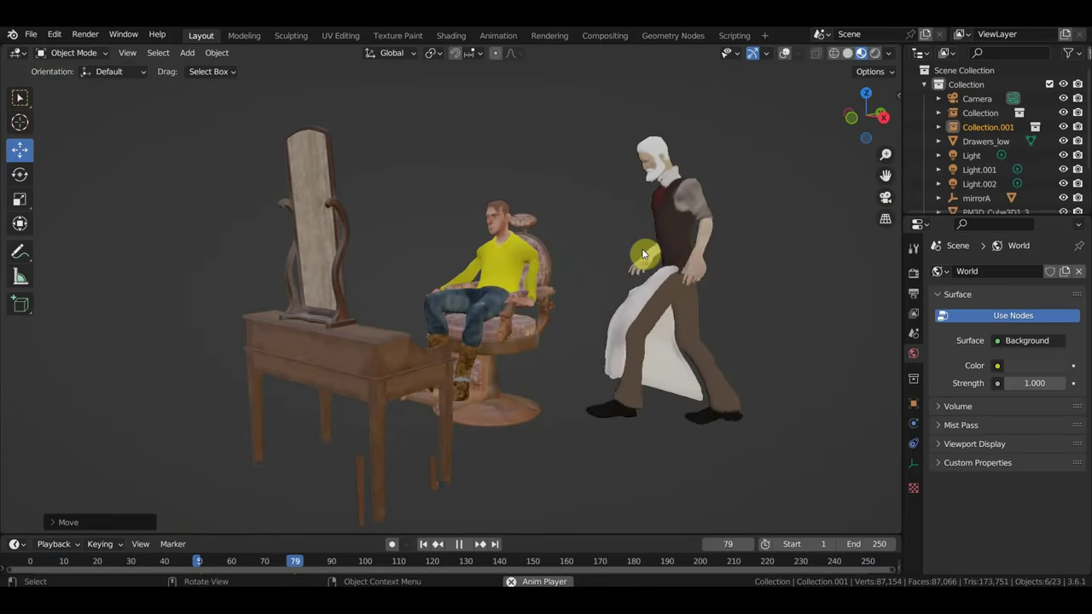
- Stop playback, scrub the timeline to frame 152, and pull back to view the scene
{"action": "key", "text": "space"}
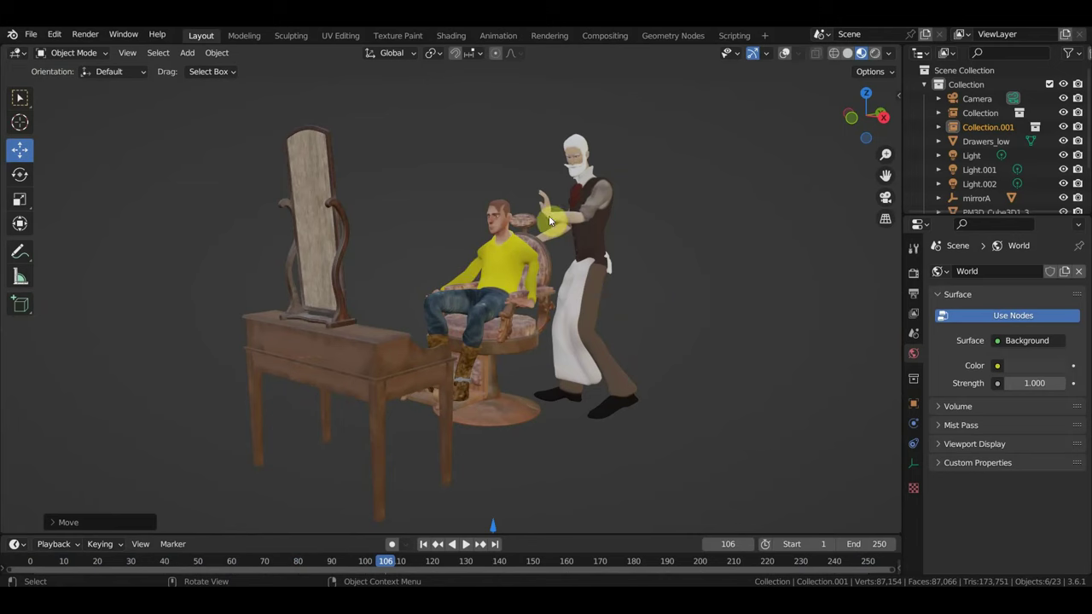
{"action": "scroll", "coordinate": [575, 218], "scroll_direction": "up", "scroll_amount": 2}
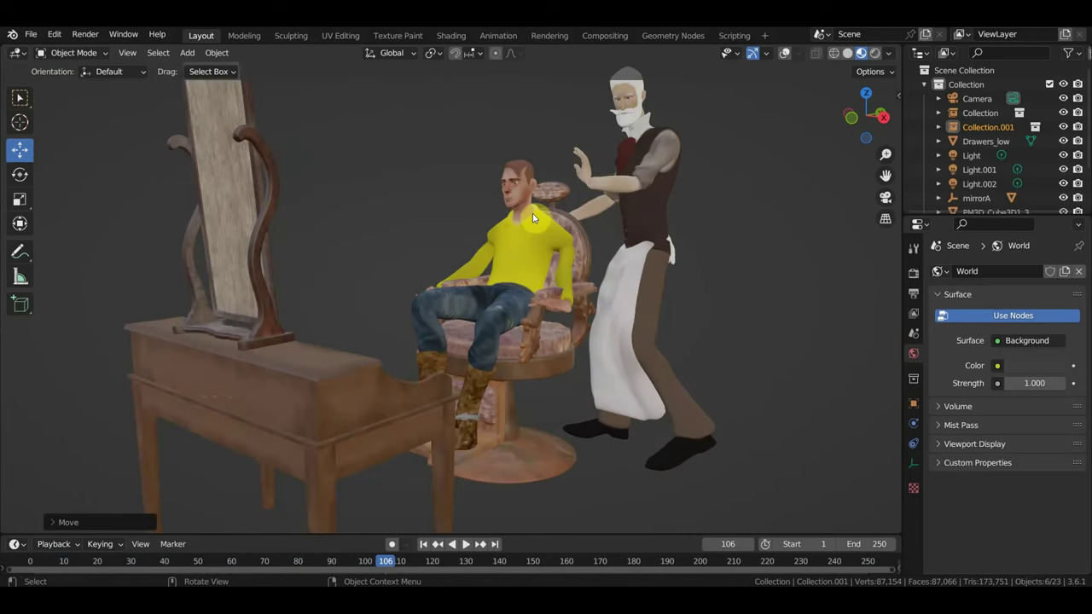
{"action": "mouse_move", "coordinate": [389, 560]}
{"action": "left_mouse_down"}
{"action": "mouse_move", "coordinate": [143, 538]}
{"action": "mouse_move", "coordinate": [368, 536]}
{"action": "mouse_move", "coordinate": [540, 559]}
{"action": "left_mouse_up"}
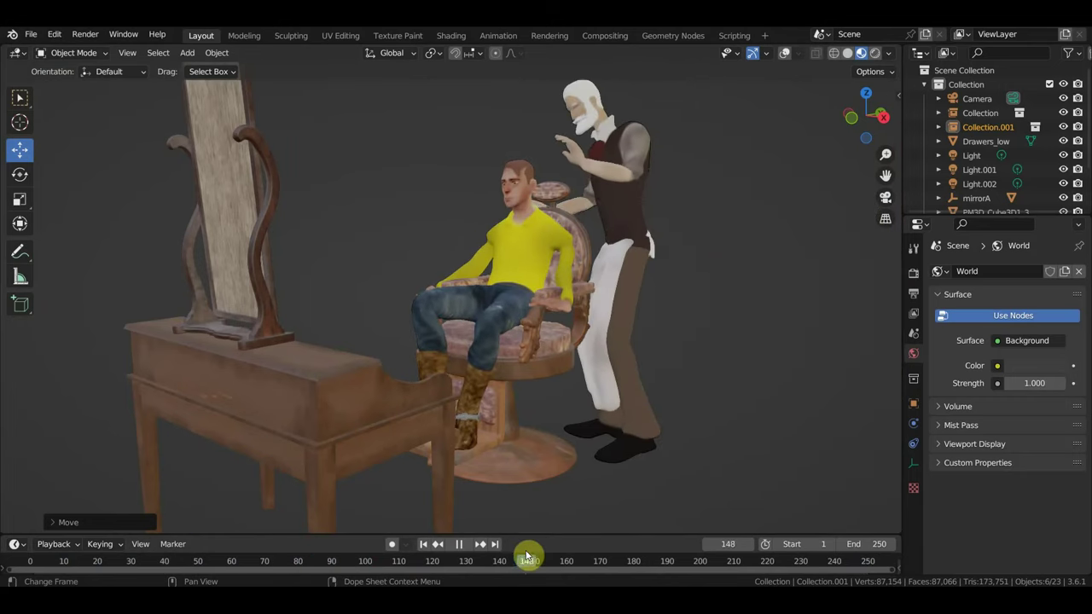
{"action": "middle_click_drag", "start_coordinate": [487, 382], "coordinate": [245, 229]}
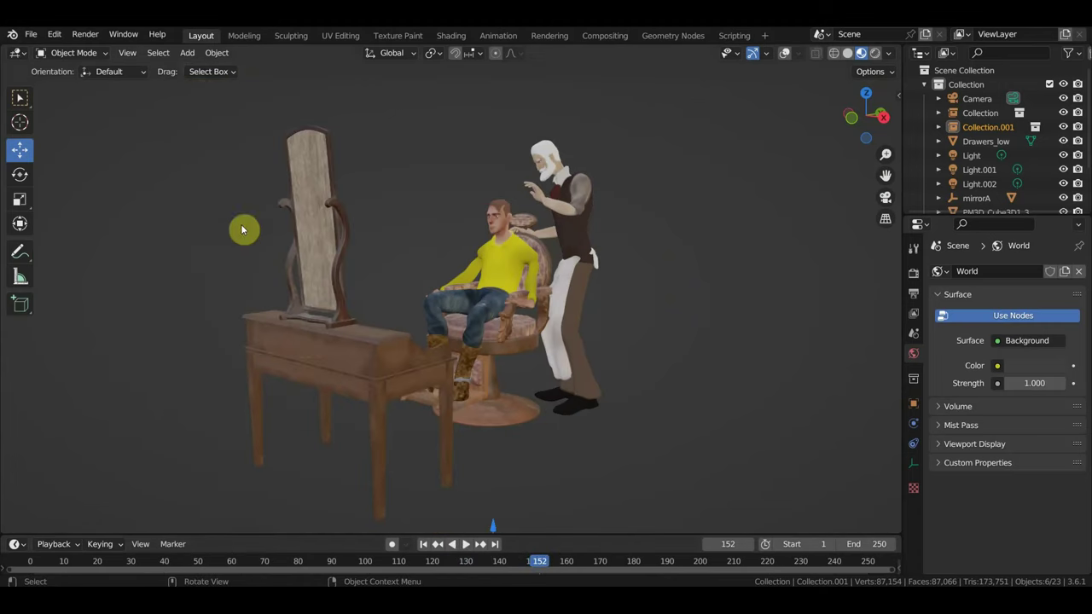
- Save the scene as 'стрижка линк.blend' in the Кресло цирюльника folder
{"action": "left_click", "coordinate": [31, 37]}
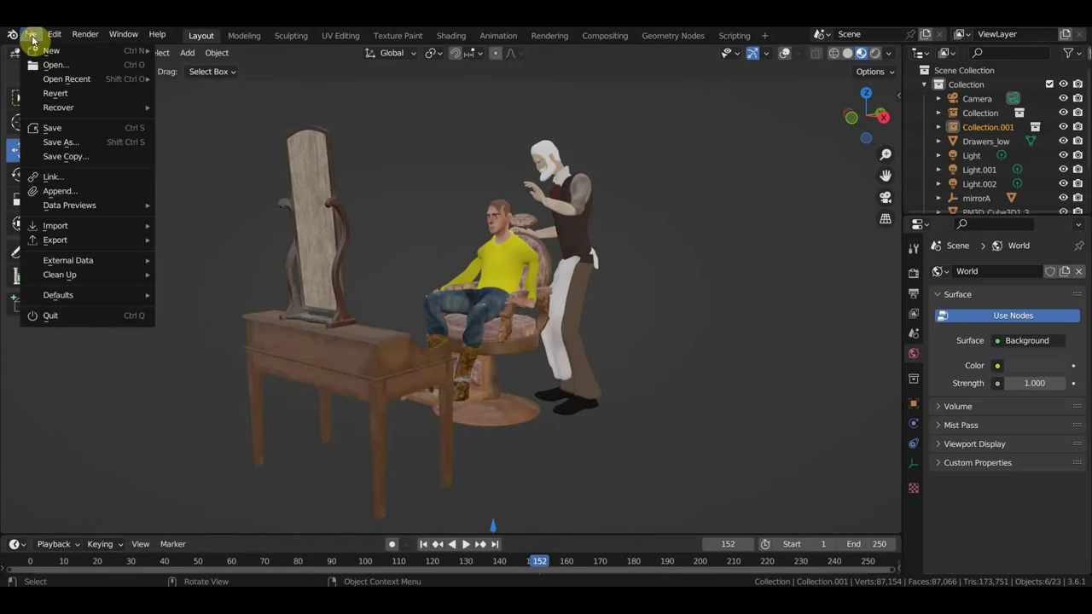
{"action": "left_click", "coordinate": [80, 141]}
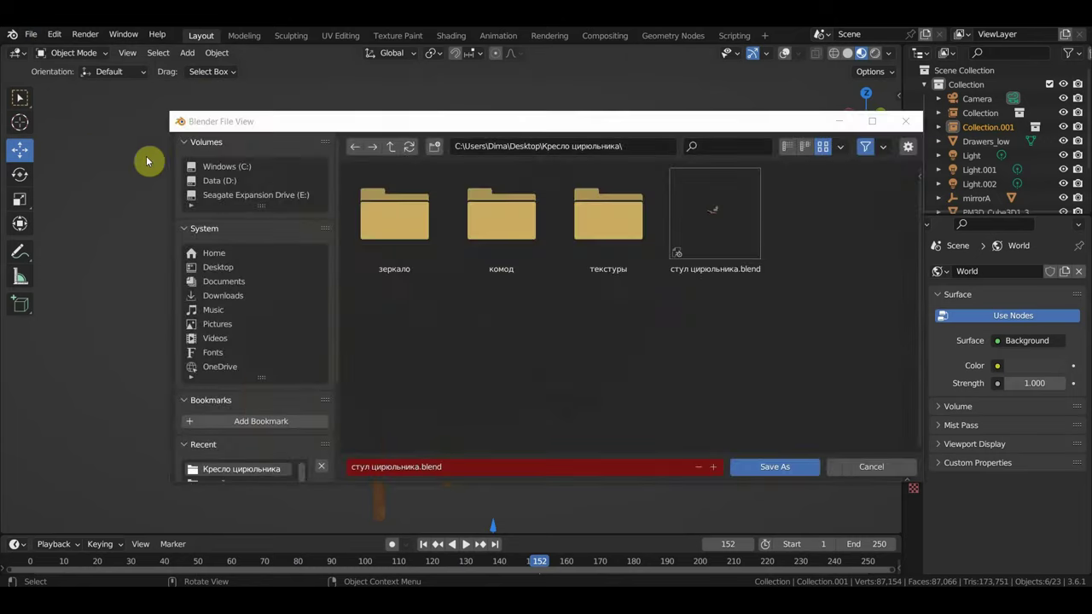
{"action": "left_click", "coordinate": [469, 461]}
{"action": "left_click", "coordinate": [450, 463]}
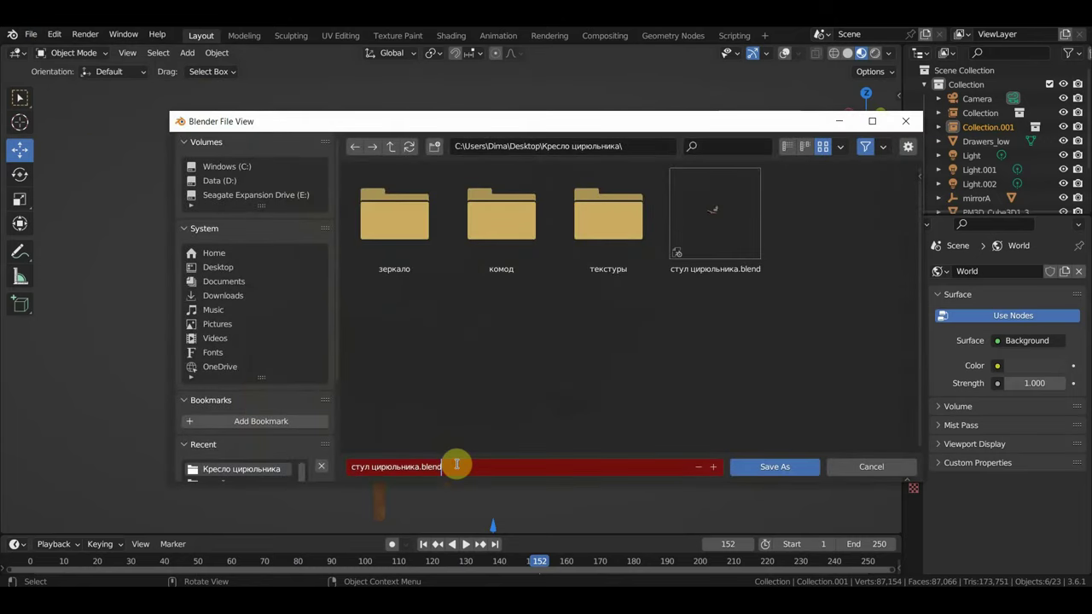
{"action": "left_click_drag", "start_coordinate": [446, 463], "coordinate": [348, 457]}
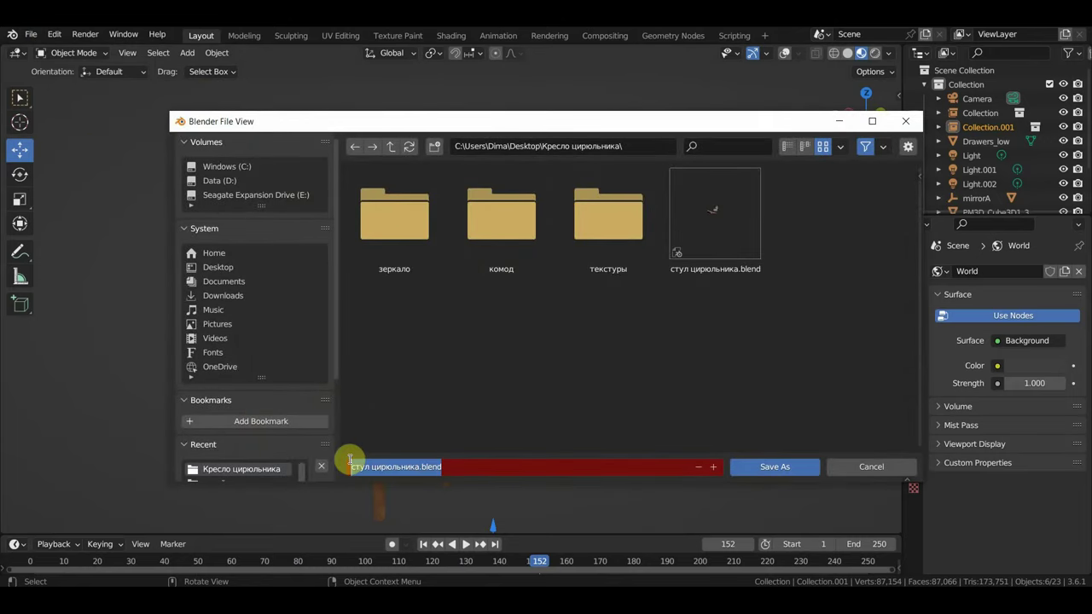
{"action": "key", "text": "BackSpace"}
{"action": "type", "text": "стрижка линк"}
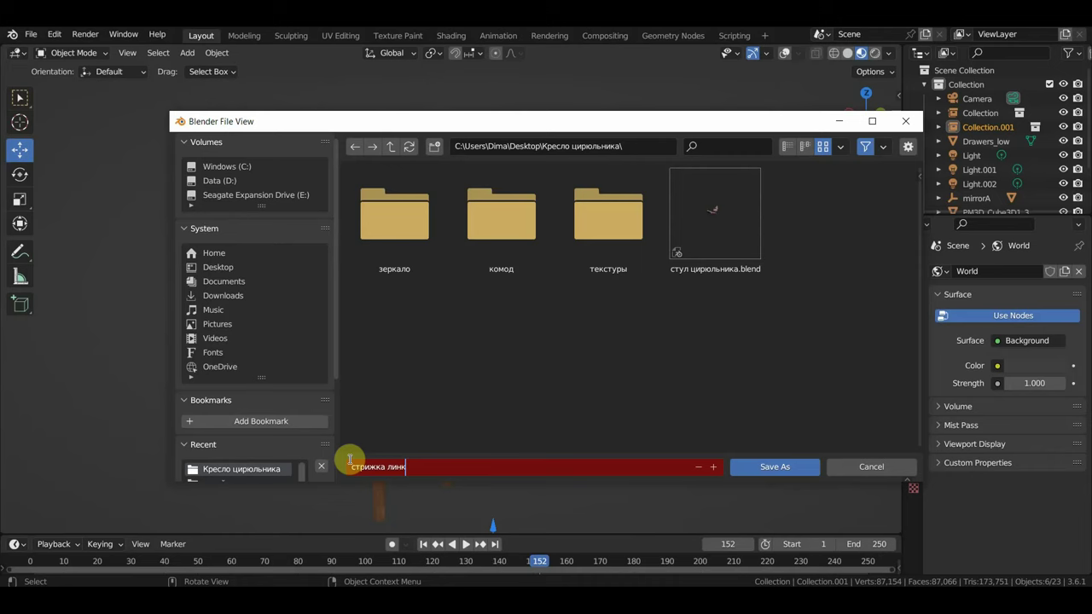
{"action": "key", "text": "Return"}
{"action": "key", "text": "Return"}
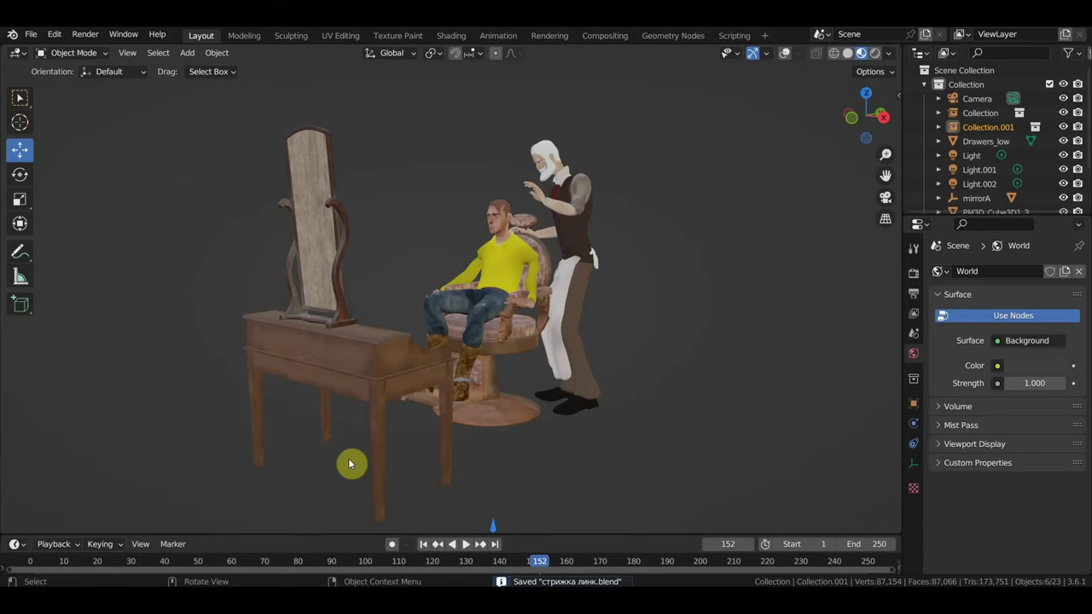
- Turn overlays back on and select the dresser, then the barber's Collection
{"action": "mouse_move", "coordinate": [580, 370]}
{"action": "middle_mouse_down"}
{"action": "mouse_move", "coordinate": [499, 383]}
{"action": "mouse_move", "coordinate": [422, 376]}
{"action": "middle_mouse_up"}
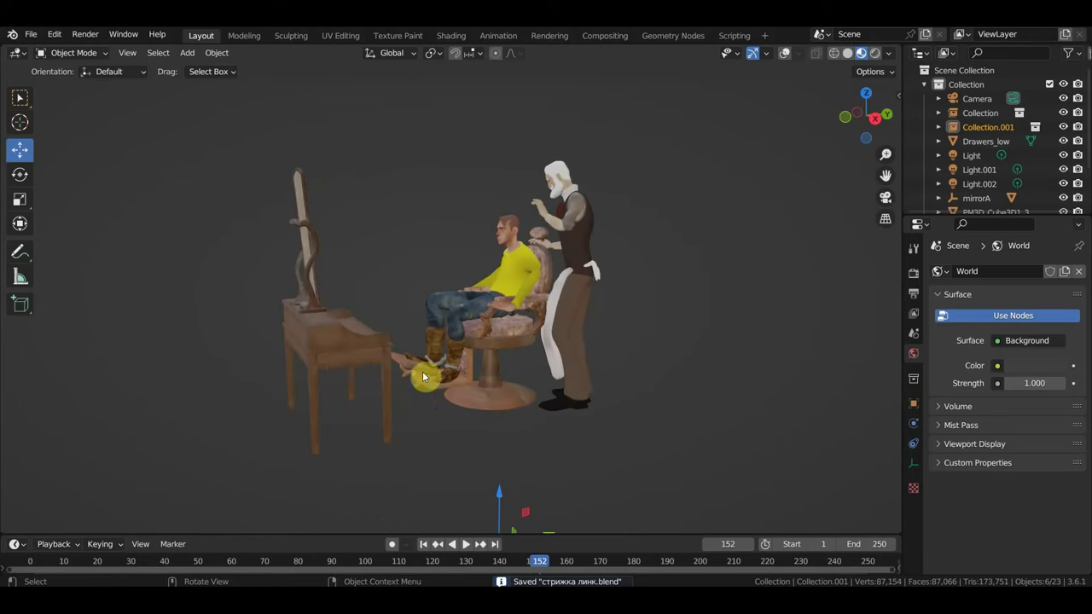
{"action": "left_click", "coordinate": [329, 344]}
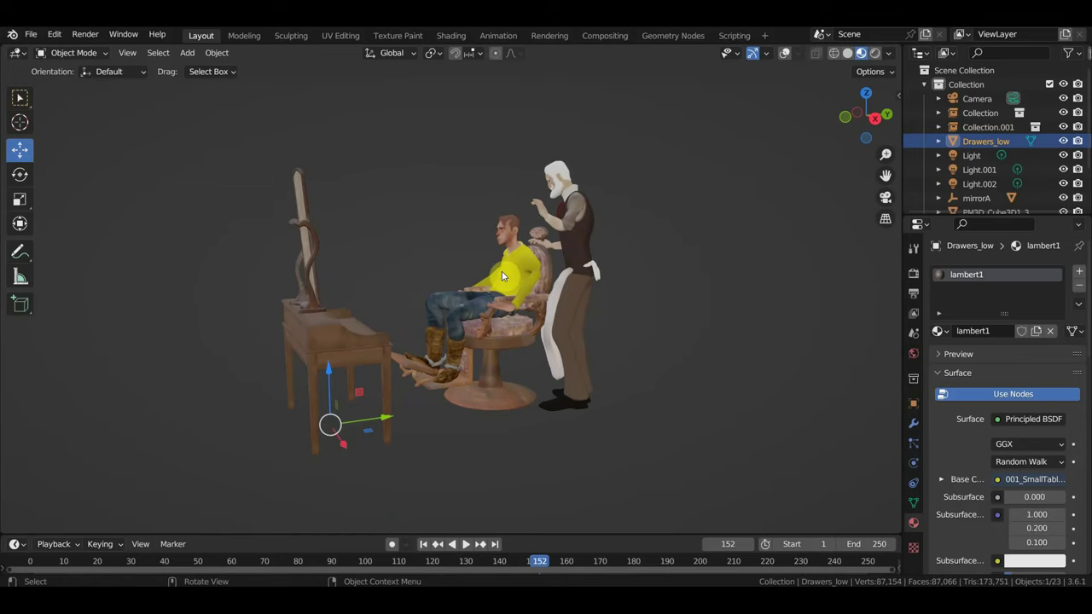
{"action": "scroll", "coordinate": [502, 272], "scroll_direction": "up", "scroll_amount": 1}
{"action": "scroll", "coordinate": [507, 276], "scroll_direction": "up", "scroll_amount": 3}
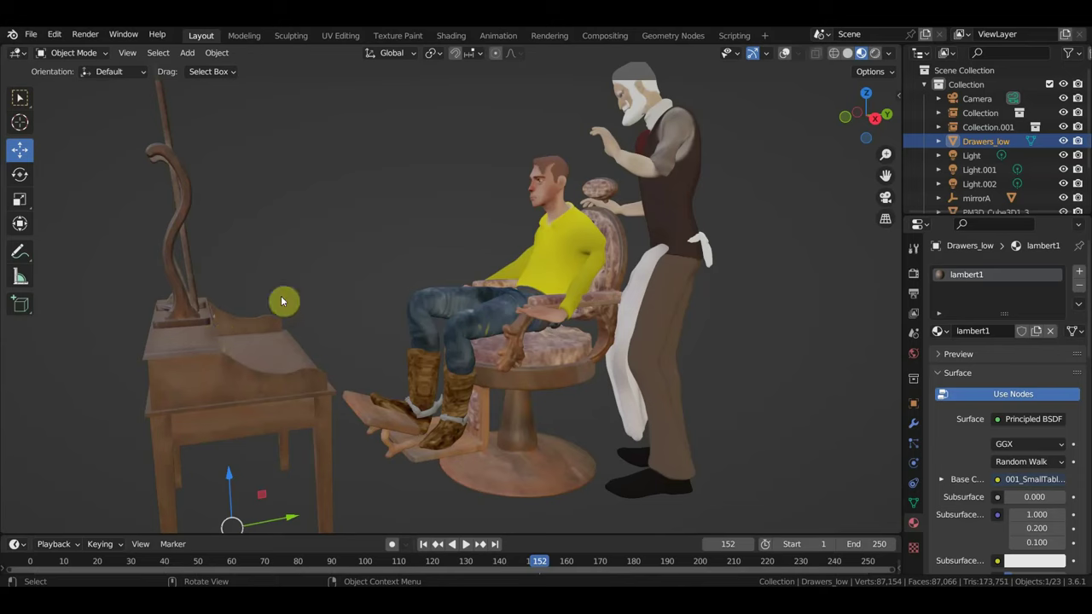
{"action": "scroll", "coordinate": [339, 399], "scroll_direction": "down", "scroll_amount": 2}
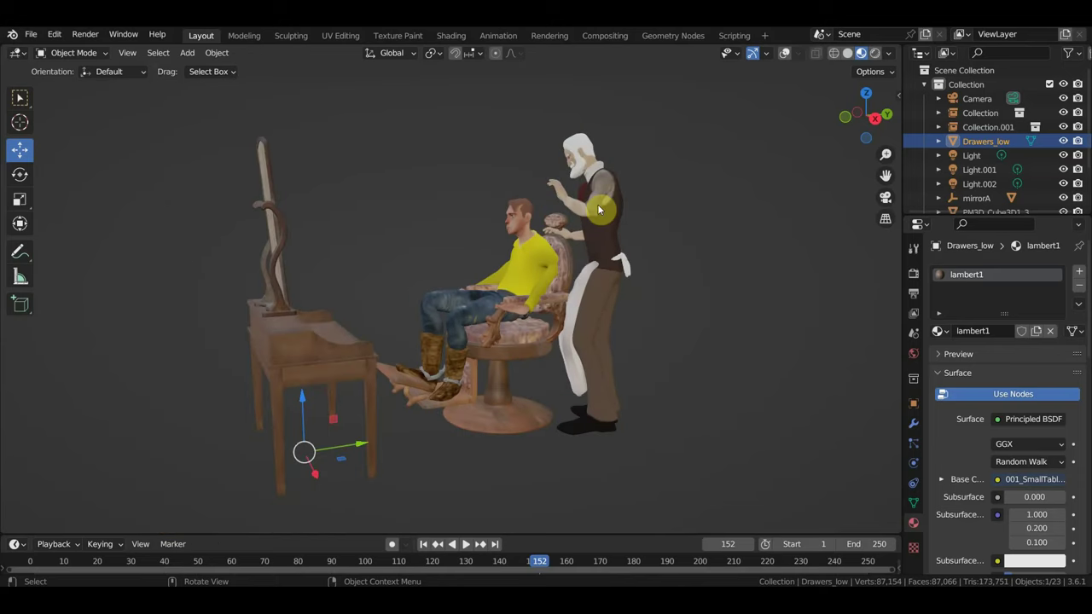
{"action": "left_click", "coordinate": [786, 53]}
{"action": "middle_click_drag", "start_coordinate": [667, 234], "coordinate": [699, 231]}
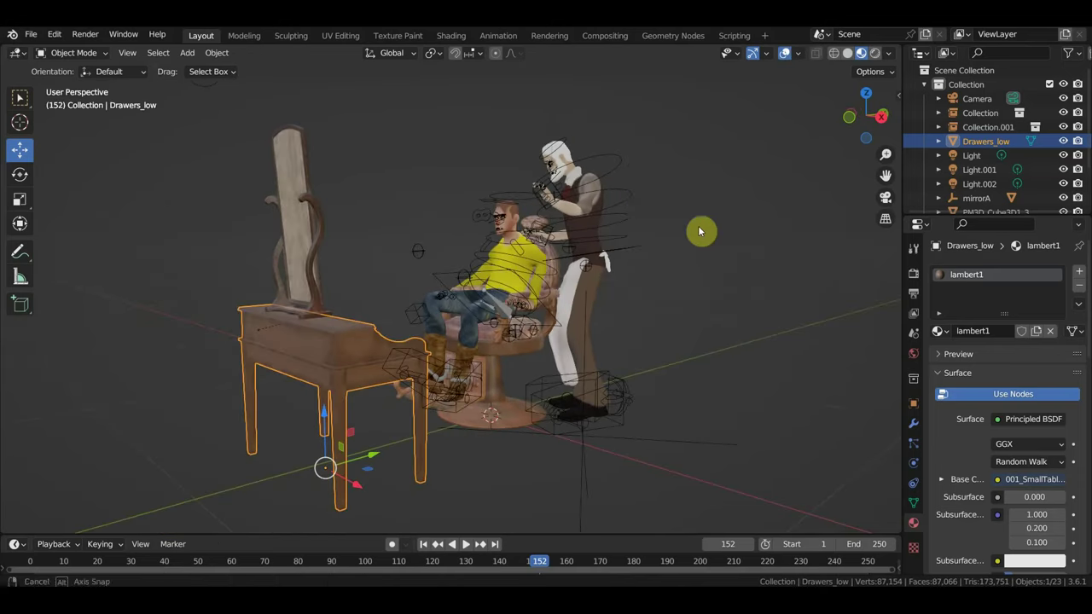
{"action": "left_click", "coordinate": [615, 164]}
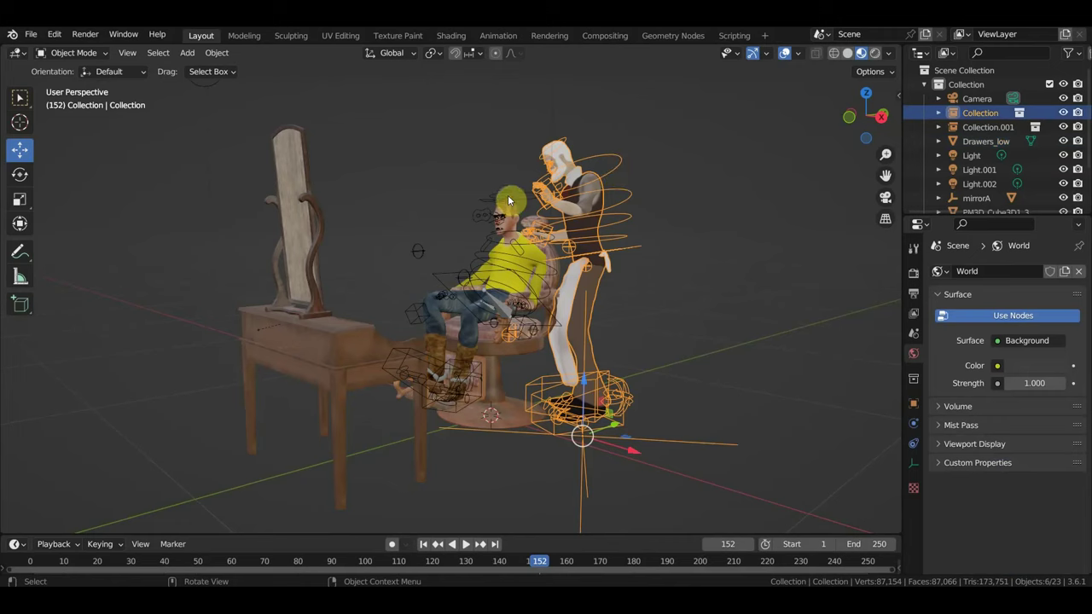
- Open стрижка.blend from the recent files, discarding the unsaved changes
{"action": "left_click", "coordinate": [30, 34]}
{"action": "mouse_move", "coordinate": [66, 79]}
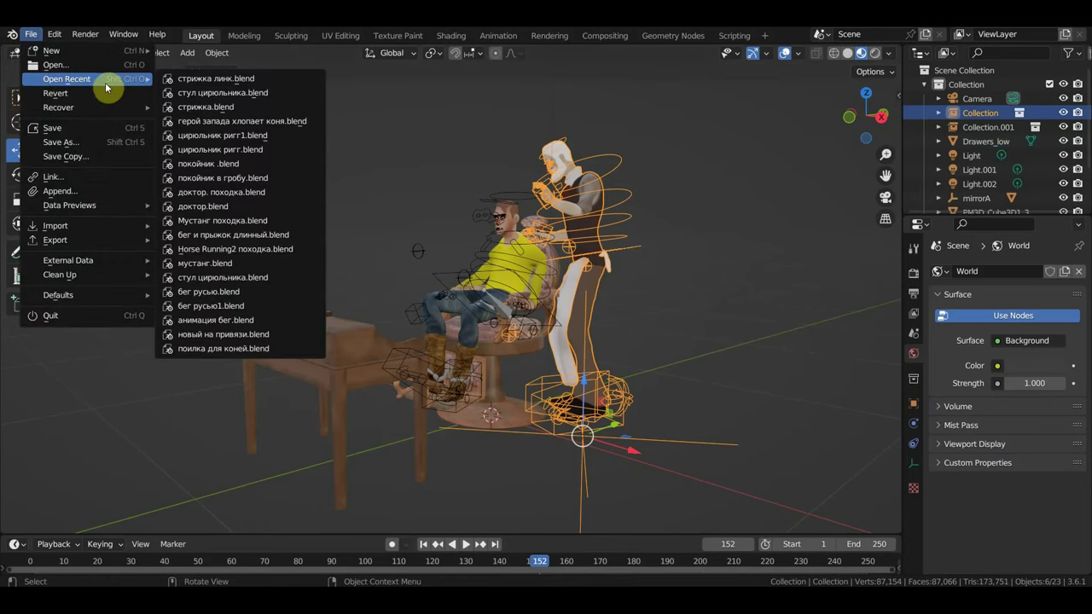
{"action": "left_click", "coordinate": [251, 109]}
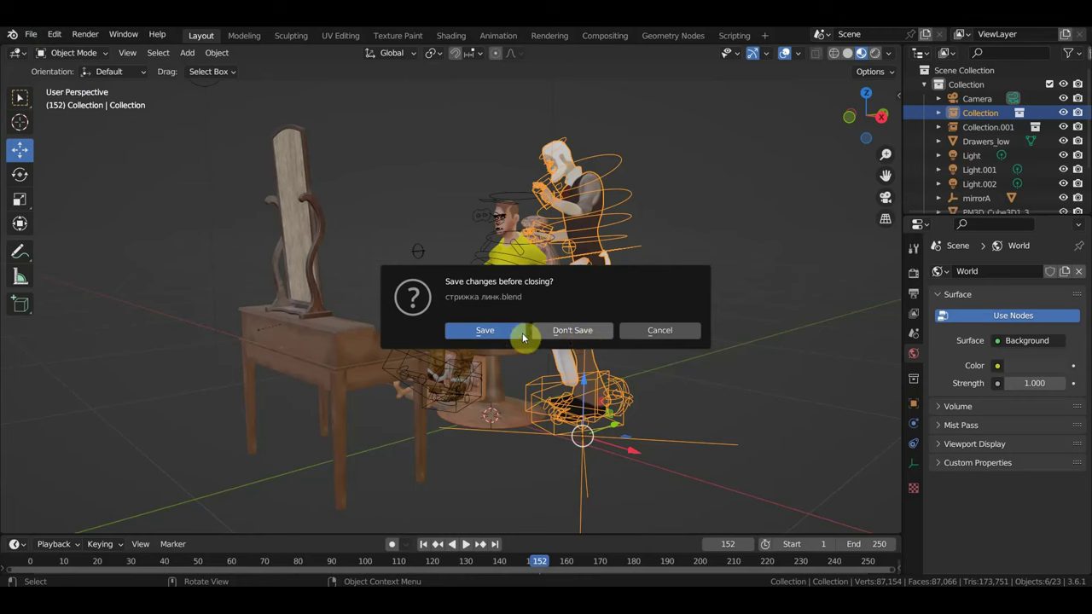
{"action": "left_click", "coordinate": [580, 333]}
{"action": "left_click", "coordinate": [571, 325]}
- Link the Collection from Desktop > Кресло цирюльника > стул цирюльника.blend into the scene
{"action": "scroll", "coordinate": [462, 307], "scroll_direction": "down", "scroll_amount": 5}
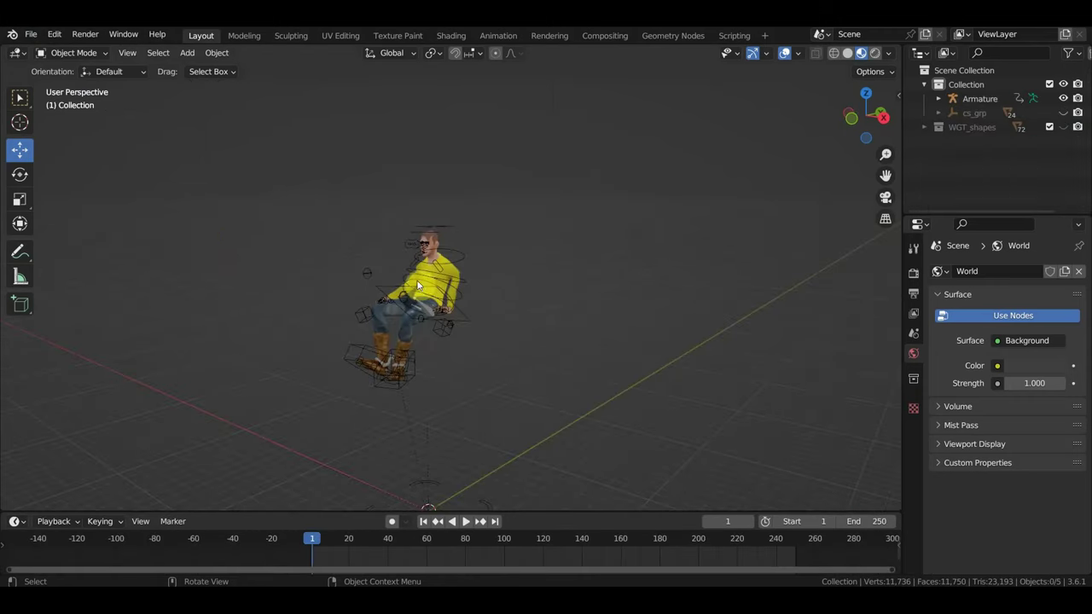
{"action": "left_click", "coordinate": [31, 35]}
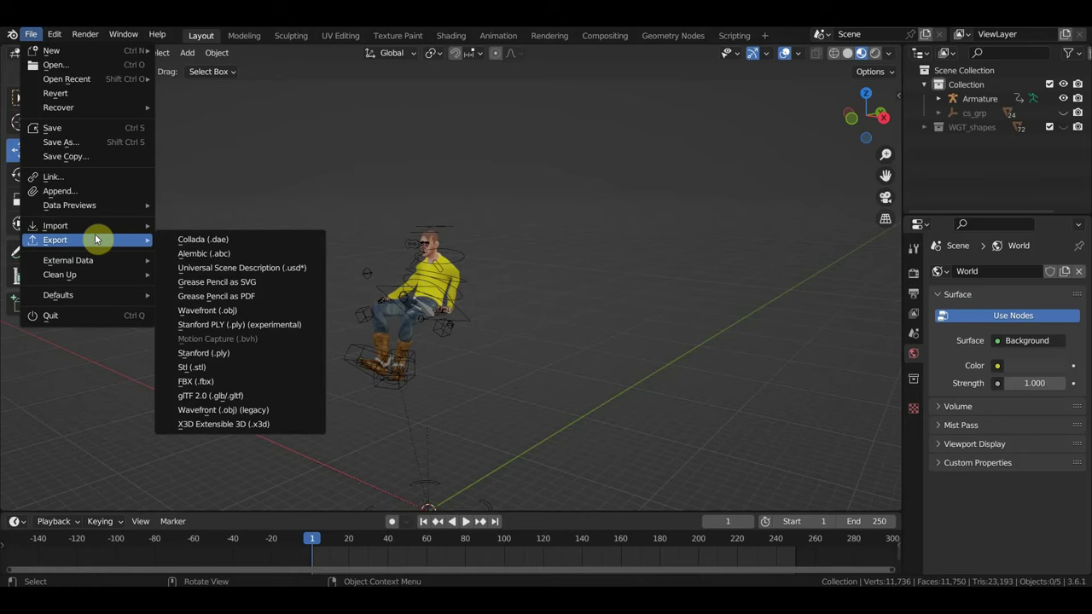
{"action": "mouse_move", "coordinate": [56, 225]}
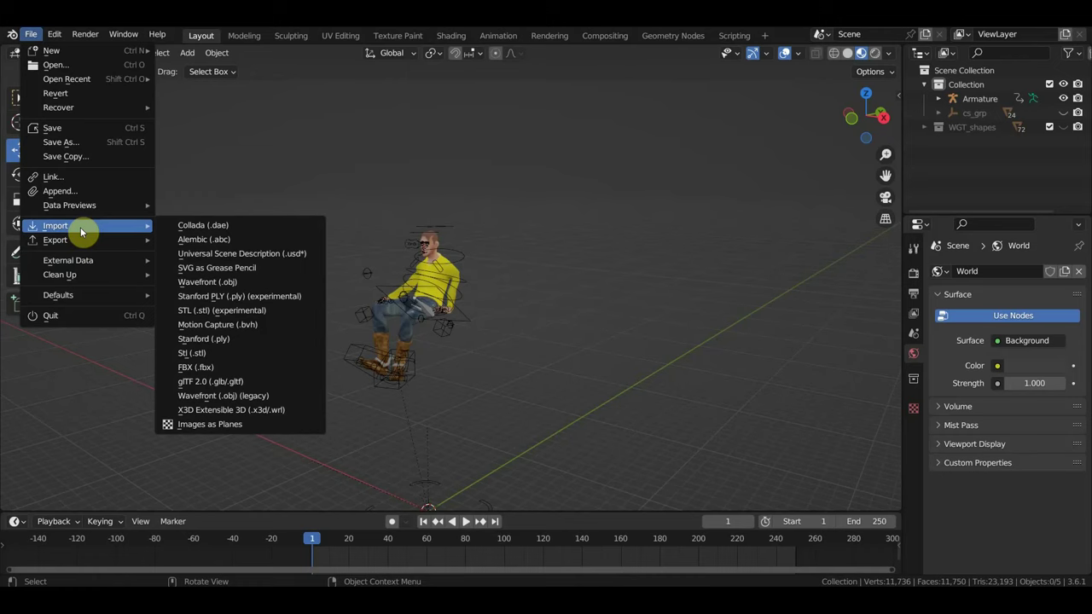
{"action": "left_click", "coordinate": [77, 175]}
{"action": "left_click", "coordinate": [272, 266]}
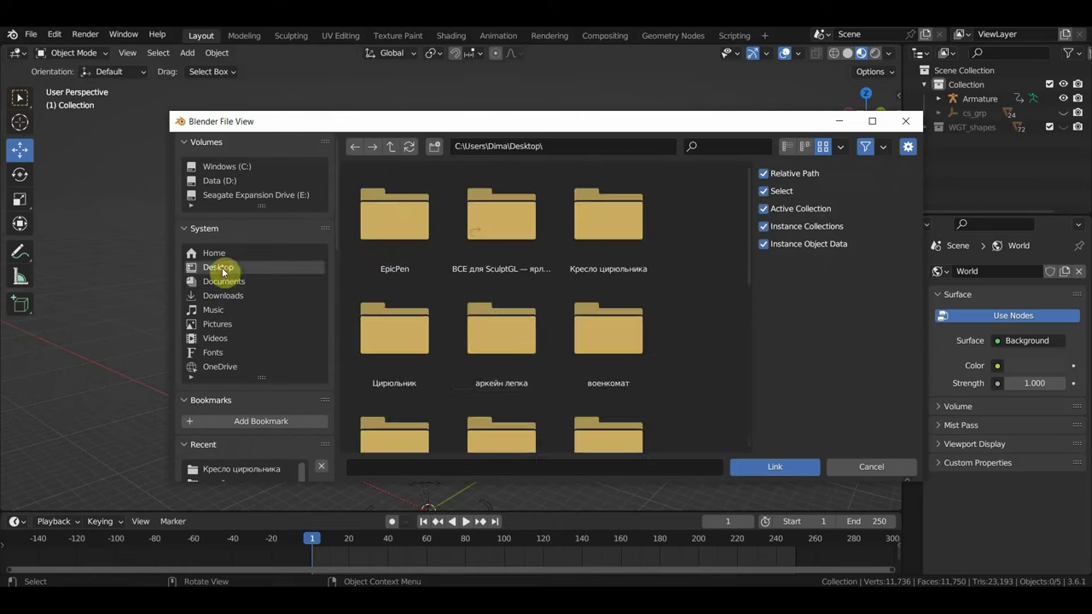
{"action": "double_click", "coordinate": [614, 244]}
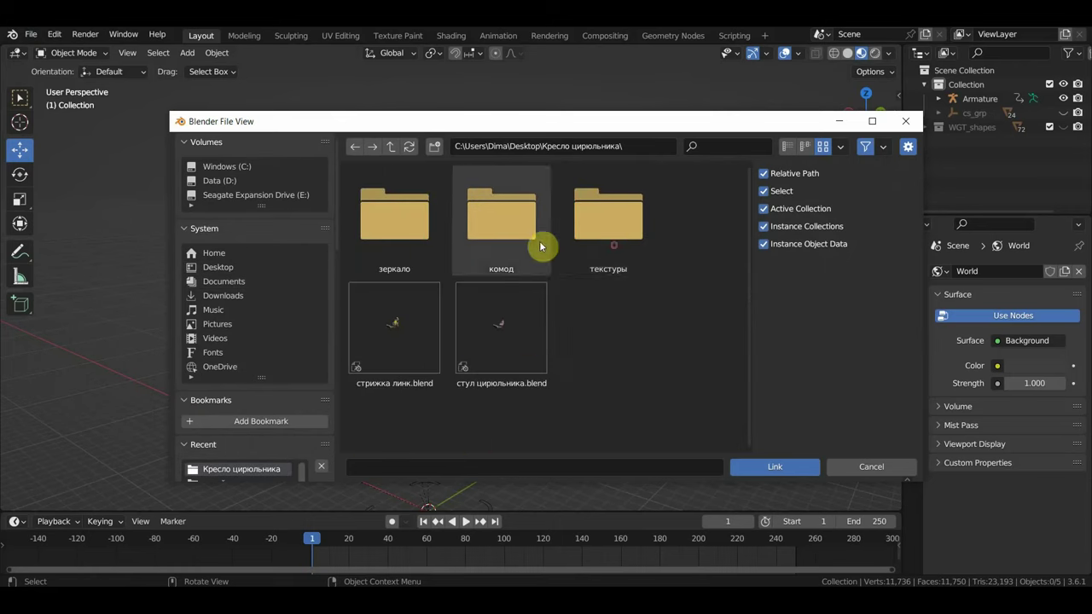
{"action": "double_click", "coordinate": [494, 340]}
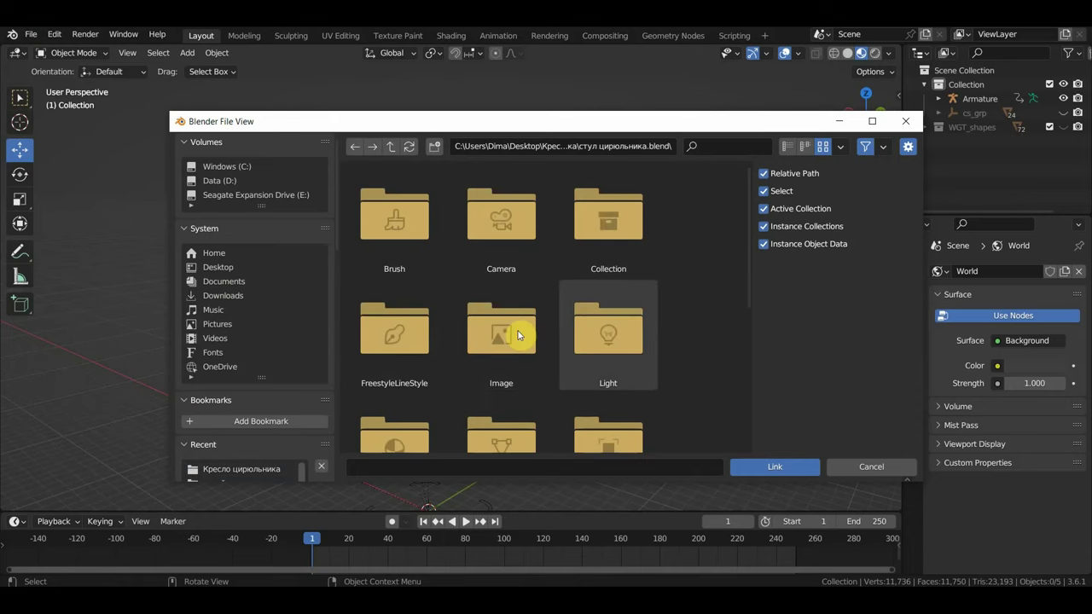
{"action": "double_click", "coordinate": [612, 253]}
{"action": "double_click", "coordinate": [409, 238]}
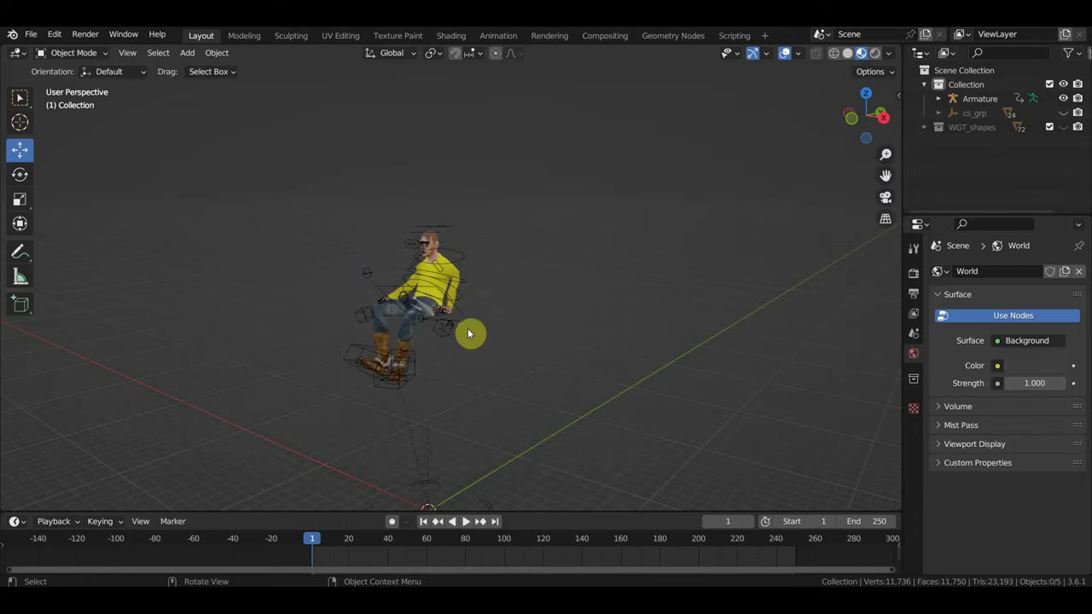
- Scale the linked chair and dresser to 6.885, then back down to 2.149
{"action": "middle_click_drag", "start_coordinate": [536, 407], "coordinate": [468, 403], "text": "alt"}
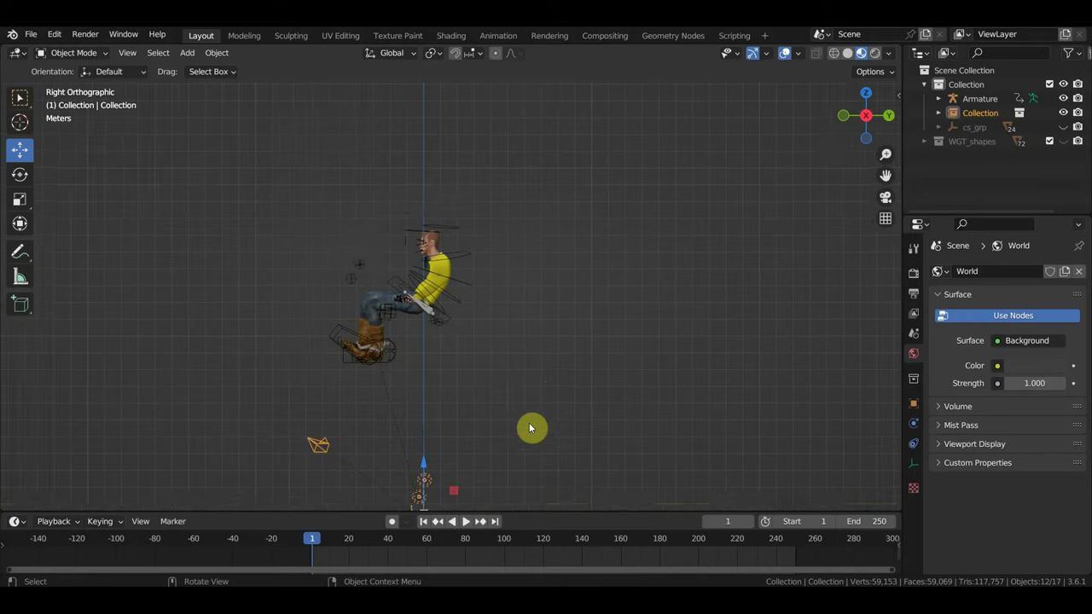
{"action": "scroll", "coordinate": [537, 392], "scroll_direction": "up", "scroll_amount": 3}
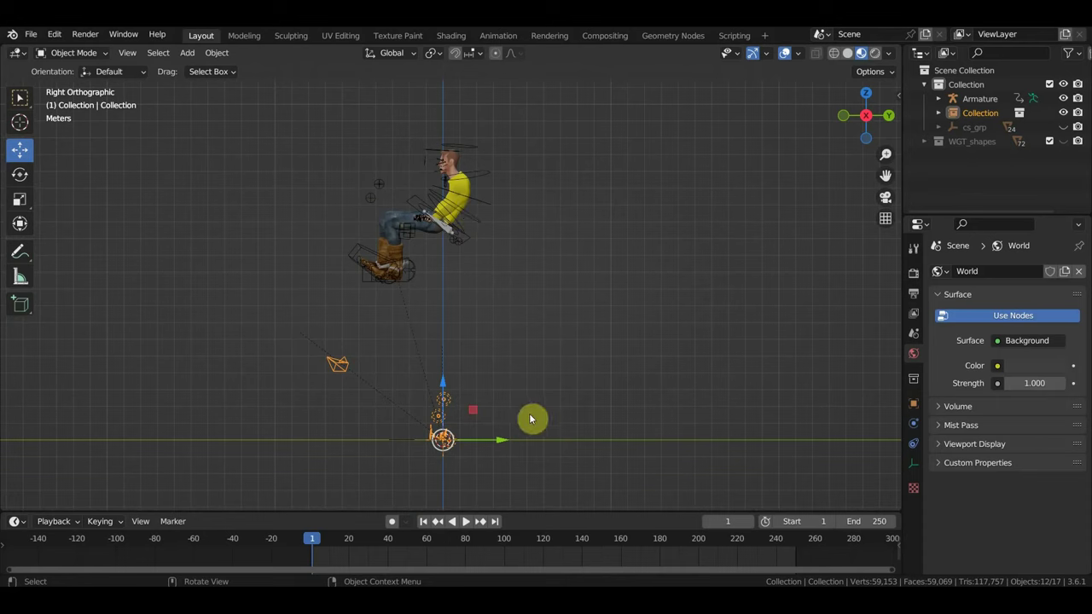
{"action": "key", "text": "s"}
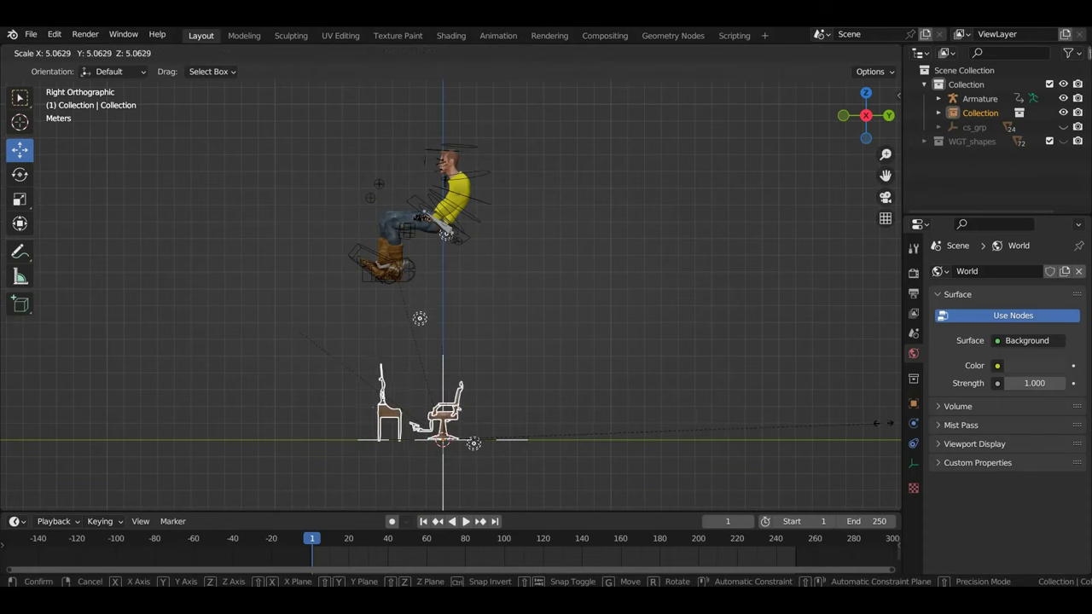
{"action": "left_click", "coordinate": [140, 433]}
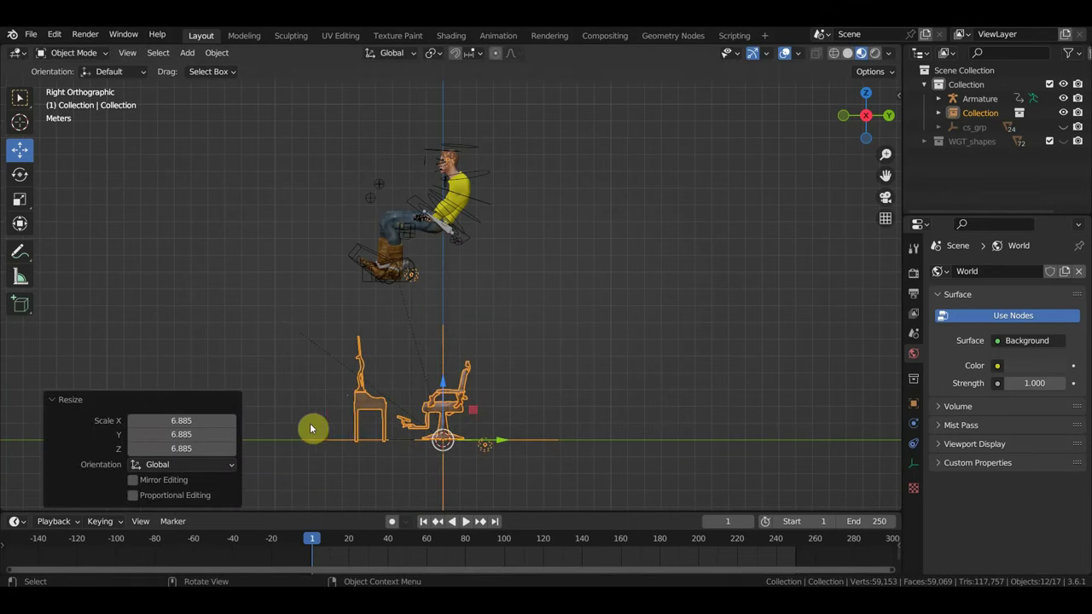
{"action": "key", "text": "s"}
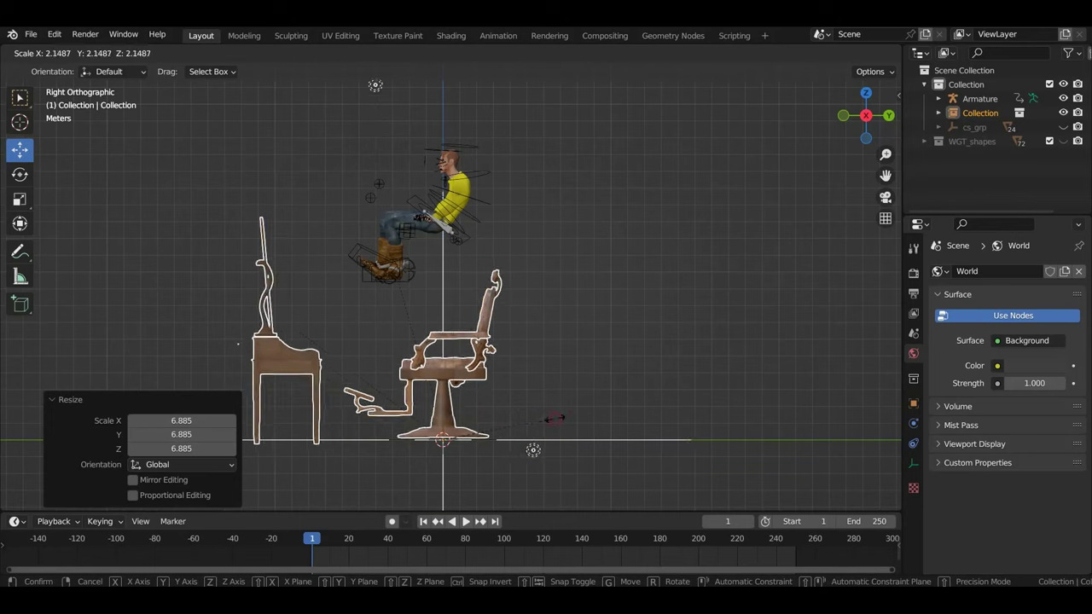
{"action": "left_click", "coordinate": [469, 360]}
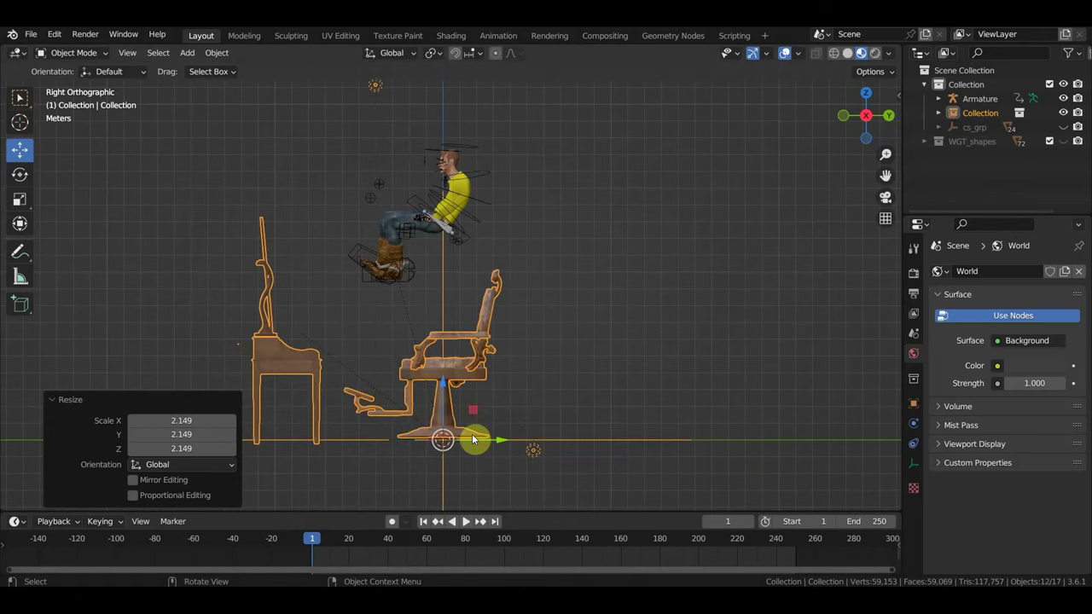
- Select the client's rig, view it in Right Orthographic, and toggle Pose Mode back to Object Mode
{"action": "mouse_move", "coordinate": [488, 176]}
{"action": "middle_mouse_down"}
{"action": "mouse_move", "coordinate": [490, 472]}
{"action": "mouse_move", "coordinate": [517, 485]}
{"action": "mouse_move", "coordinate": [500, 462]}
{"action": "middle_mouse_up"}
{"action": "left_click", "coordinate": [492, 447]}
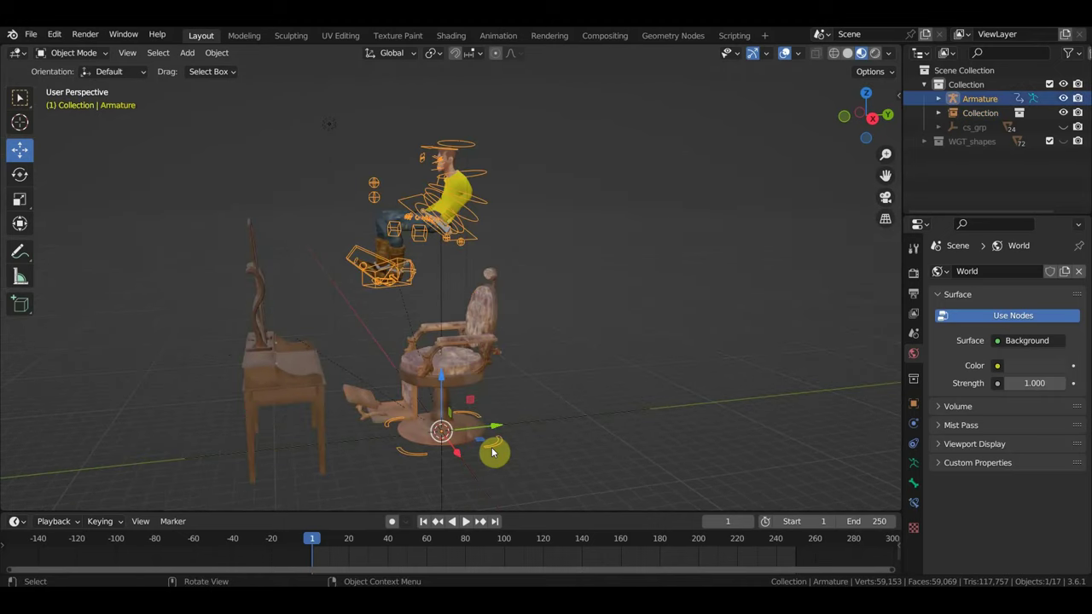
{"action": "key", "text": "KP_3"}
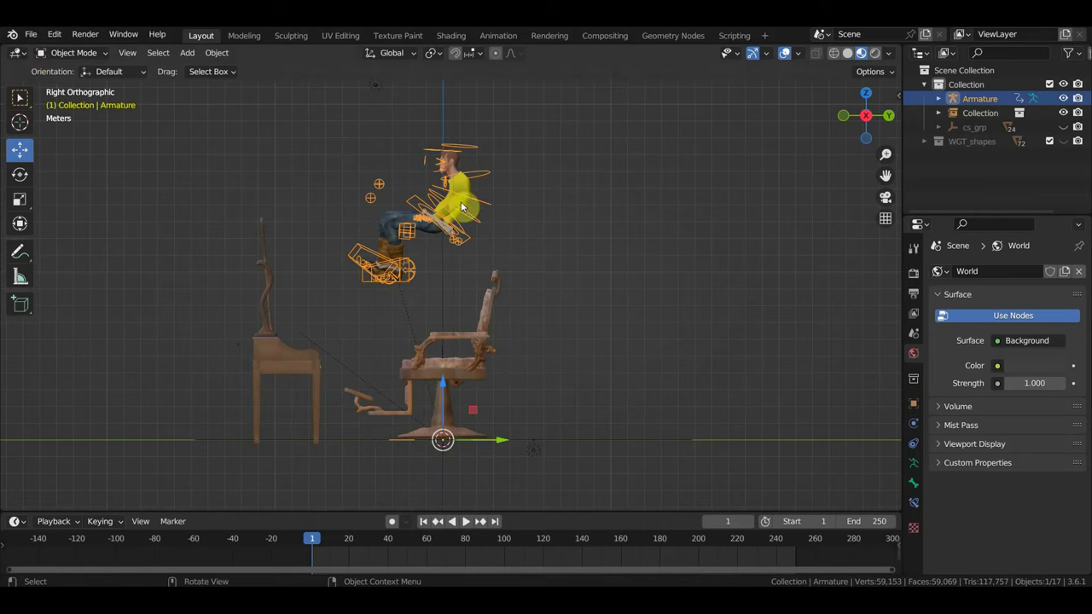
{"action": "left_click", "coordinate": [73, 53]}
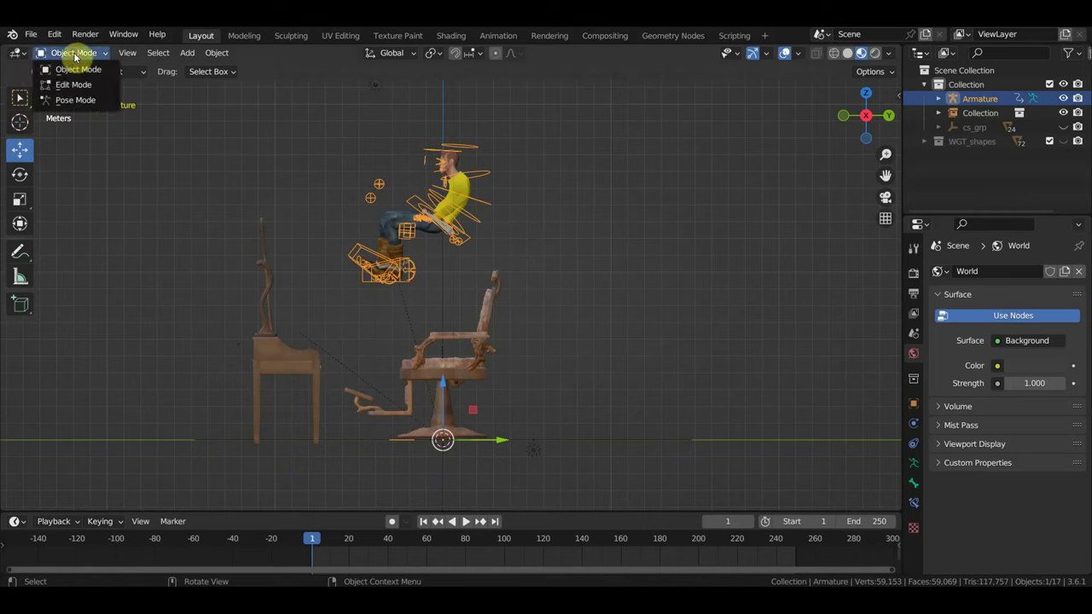
{"action": "left_click", "coordinate": [88, 103]}
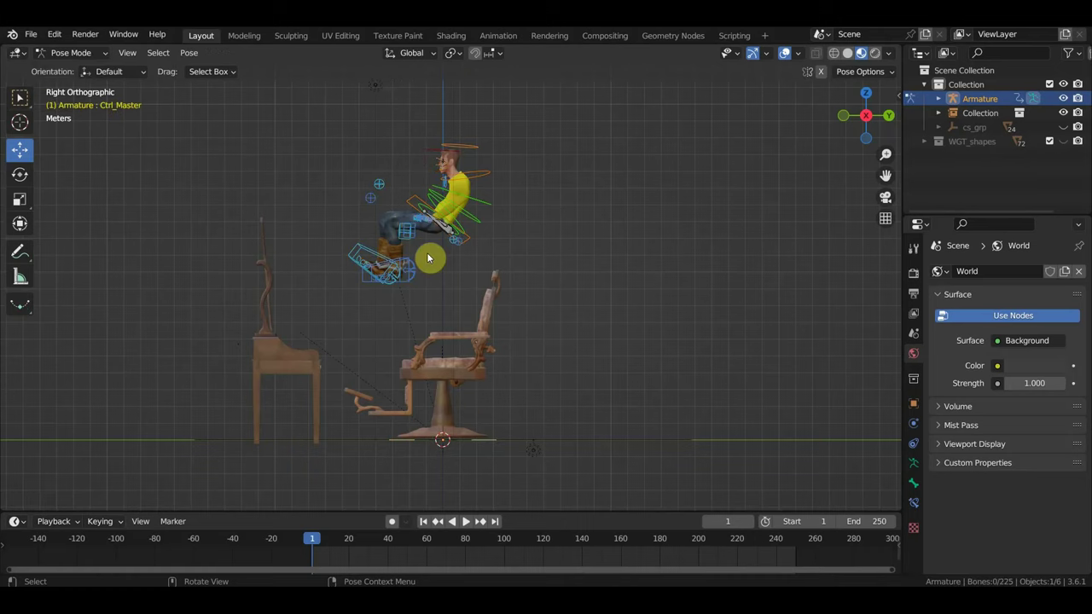
{"action": "left_click", "coordinate": [74, 53]}
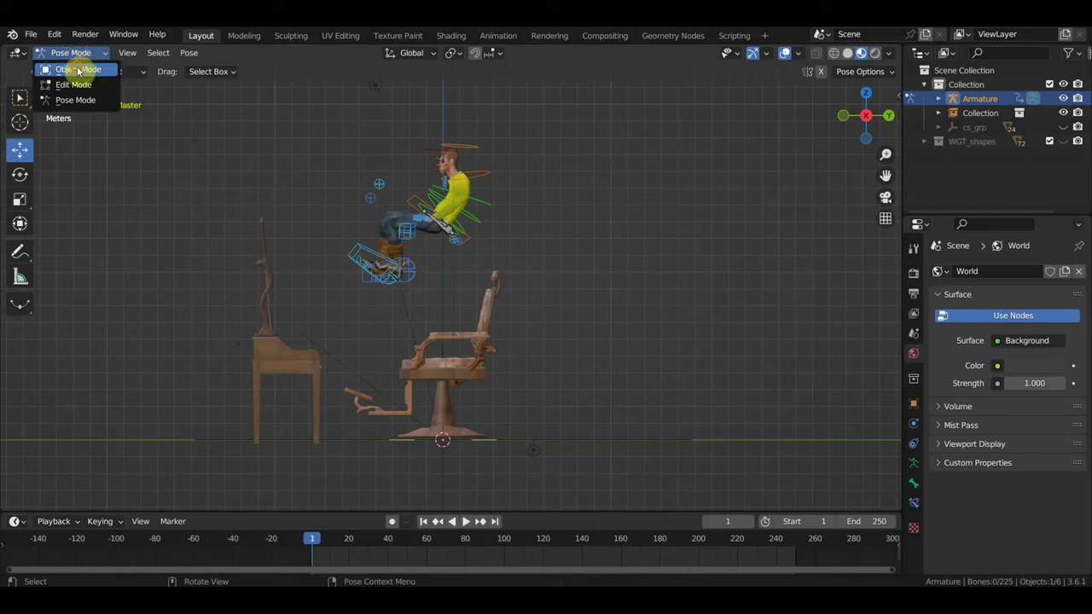
{"action": "left_click", "coordinate": [78, 70]}
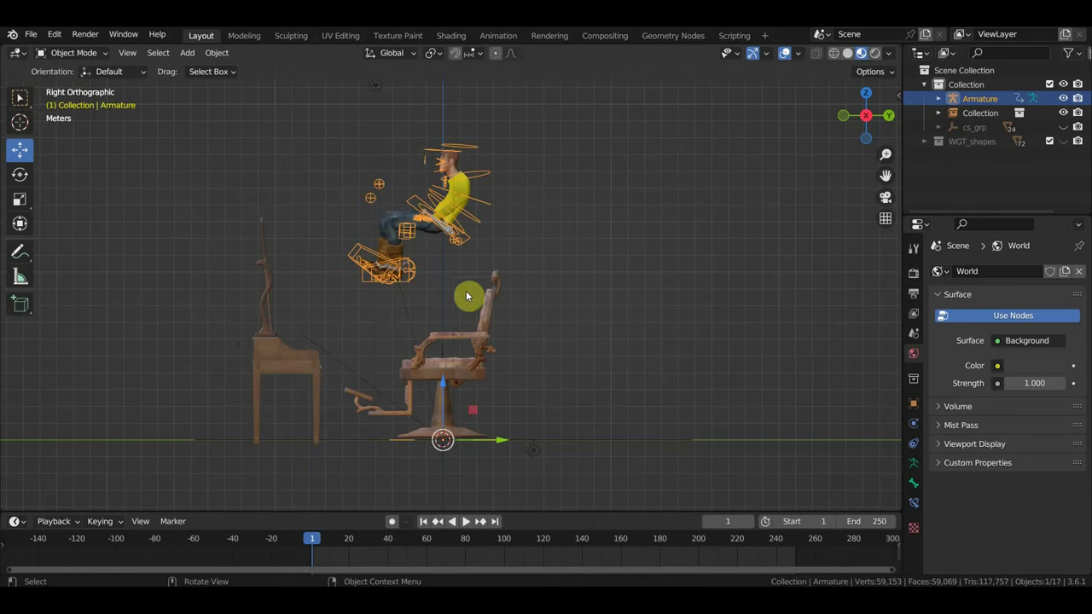
- Adjust the selection among the figure, chair and dresser, ending with the client's rig selected
{"action": "left_click_drag", "start_coordinate": [465, 301], "coordinate": [334, 136]}
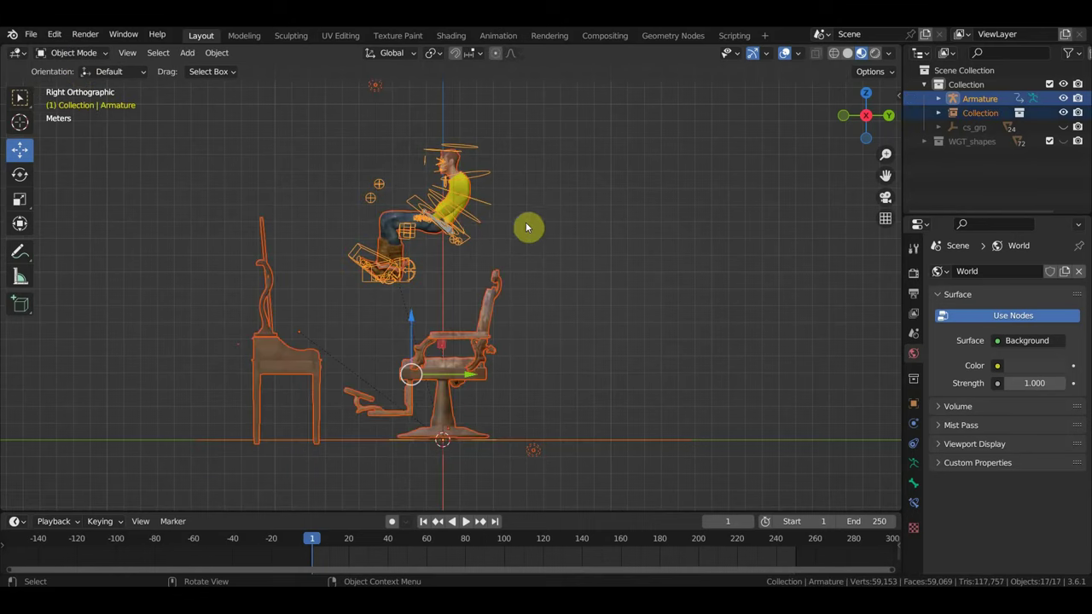
{"action": "left_click_drag", "start_coordinate": [526, 226], "coordinate": [312, 109], "text": "ctrl"}
{"action": "left_click", "coordinate": [566, 266]}
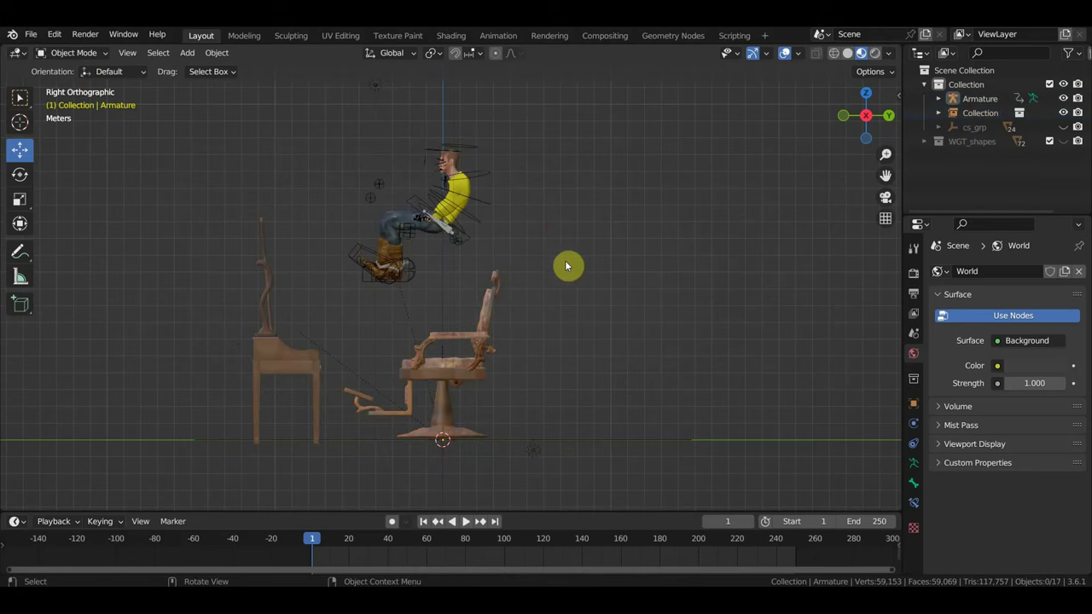
{"action": "left_click", "coordinate": [490, 320]}
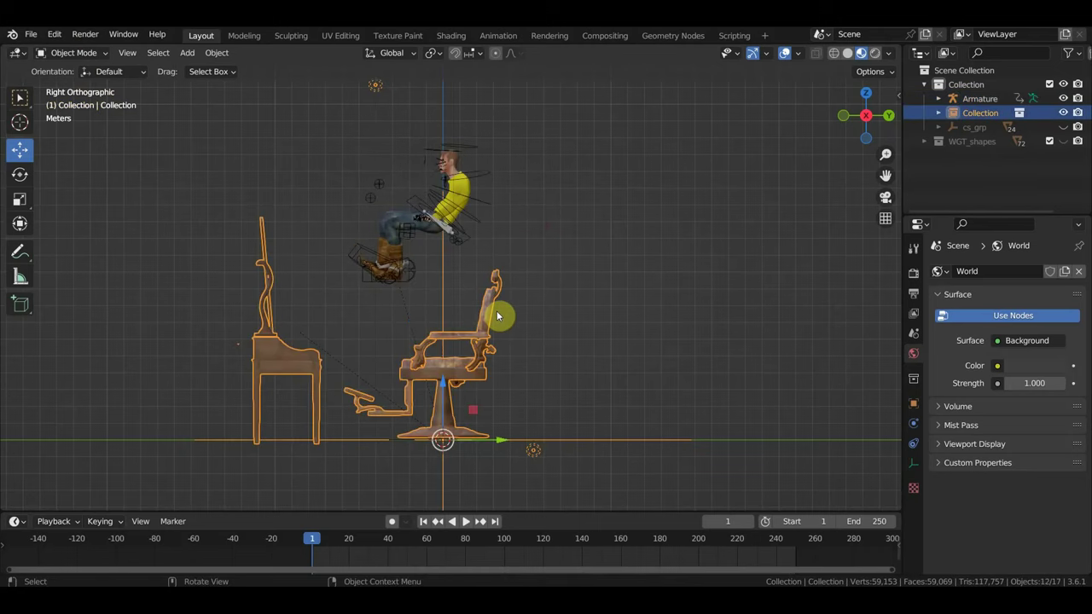
{"action": "left_click", "coordinate": [419, 202]}
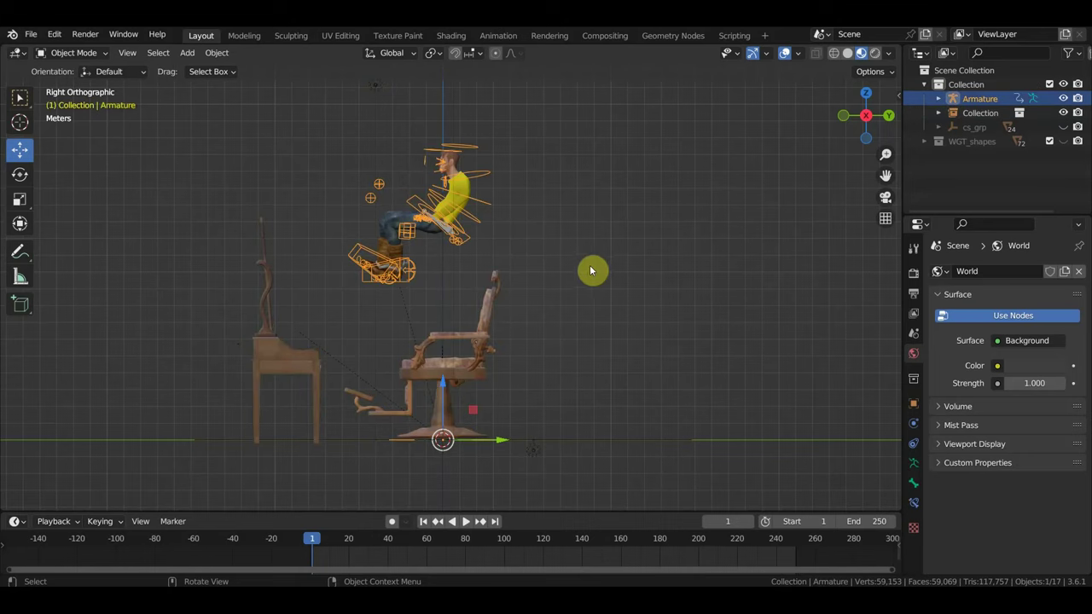
- Scale the client rig to 1.184, lower it -9.8015 m and shift it 0.634 m in Y onto the seat
{"action": "key", "text": "s"}
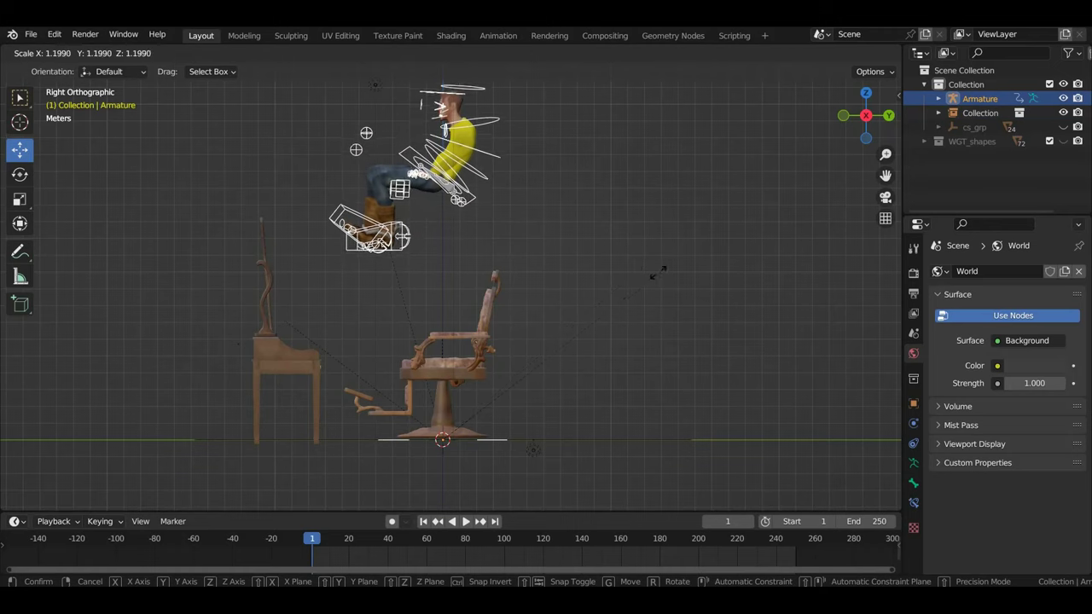
{"action": "left_click", "coordinate": [649, 275]}
{"action": "scroll", "coordinate": [443, 388], "scroll_direction": "down", "scroll_amount": 2}
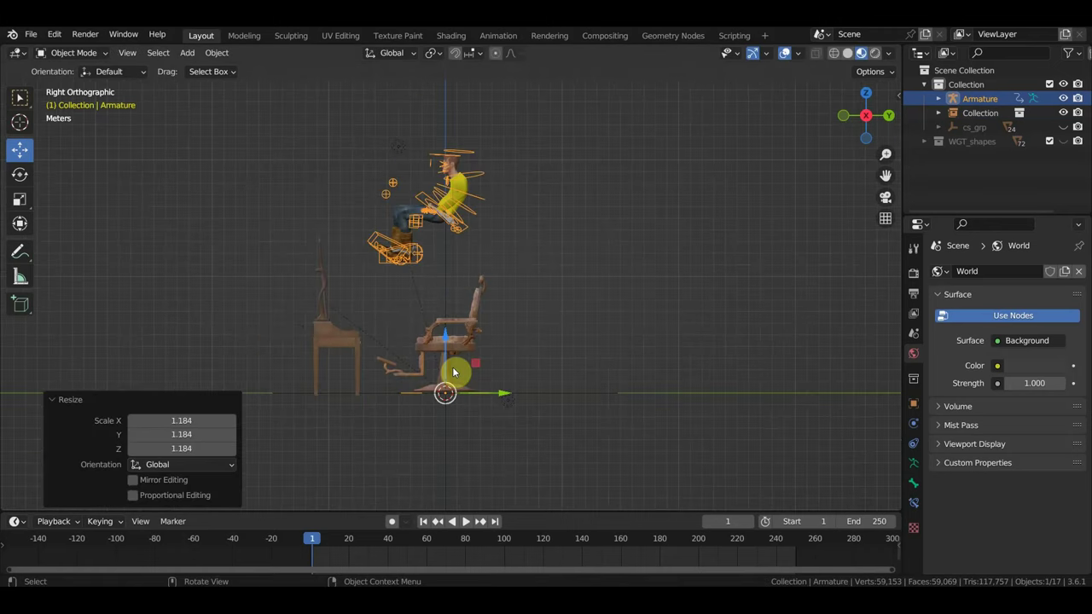
{"action": "left_click_drag", "start_coordinate": [443, 332], "coordinate": [469, 440]}
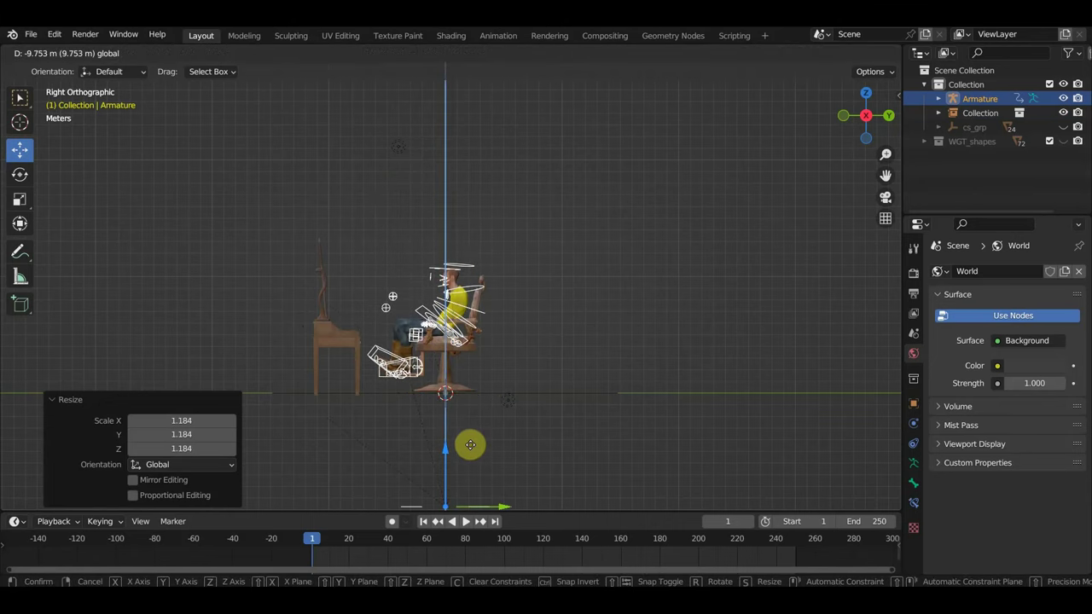
{"action": "left_click_drag", "start_coordinate": [469, 440], "coordinate": [473, 449]}
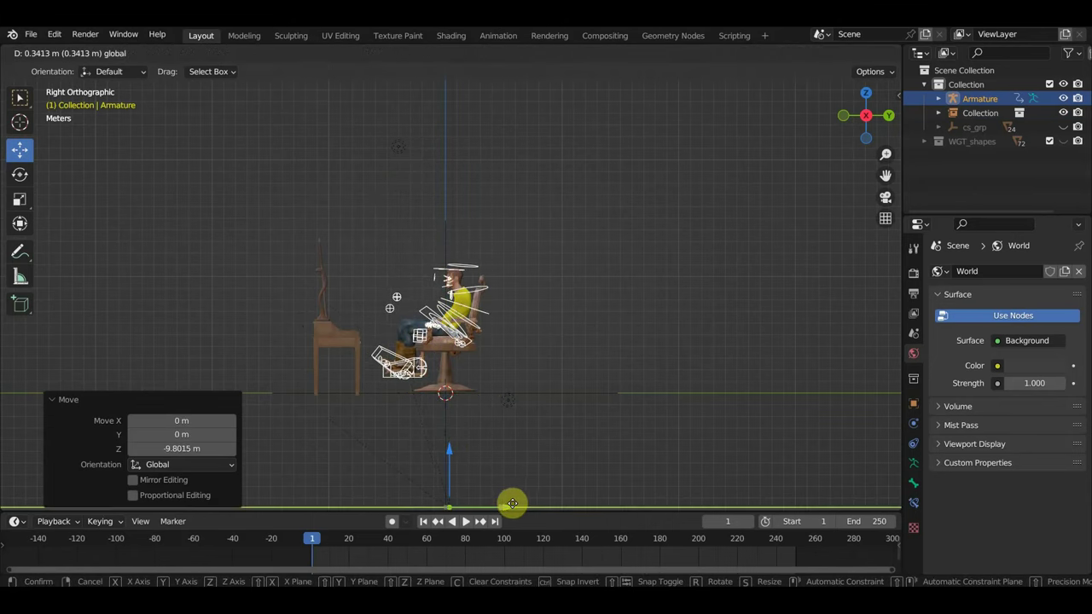
{"action": "left_click_drag", "start_coordinate": [504, 509], "coordinate": [511, 504]}
- Orbit around the seated client to check his fit in the chair, then open the interaction mode menu
{"action": "scroll", "coordinate": [526, 436], "scroll_direction": "up", "scroll_amount": 3}
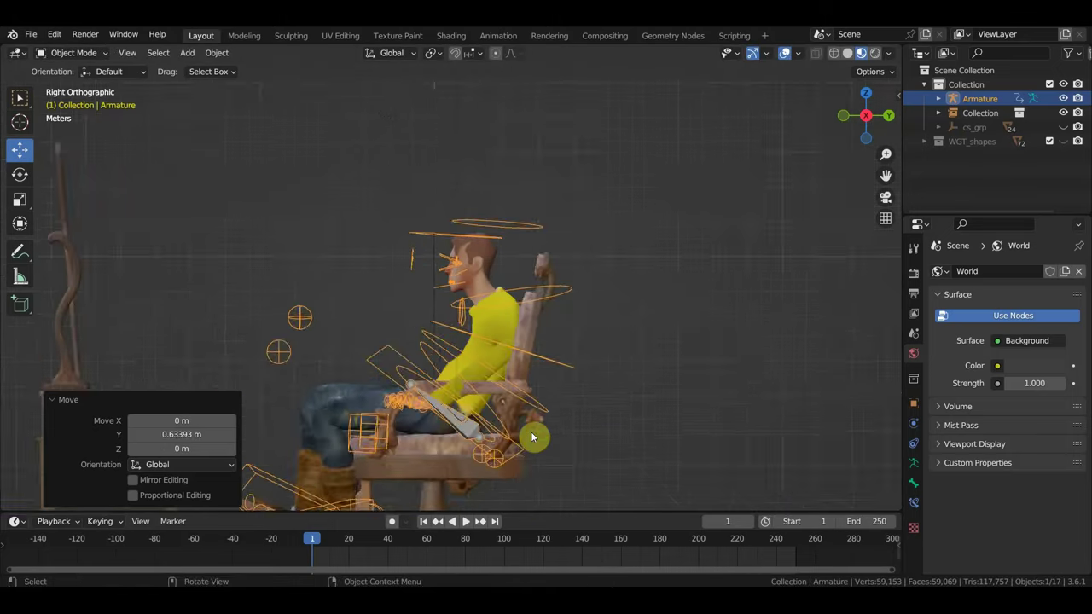
{"action": "mouse_move", "coordinate": [531, 437]}
{"action": "middle_mouse_down"}
{"action": "mouse_move", "coordinate": [646, 451]}
{"action": "mouse_move", "coordinate": [557, 413]}
{"action": "middle_mouse_up"}
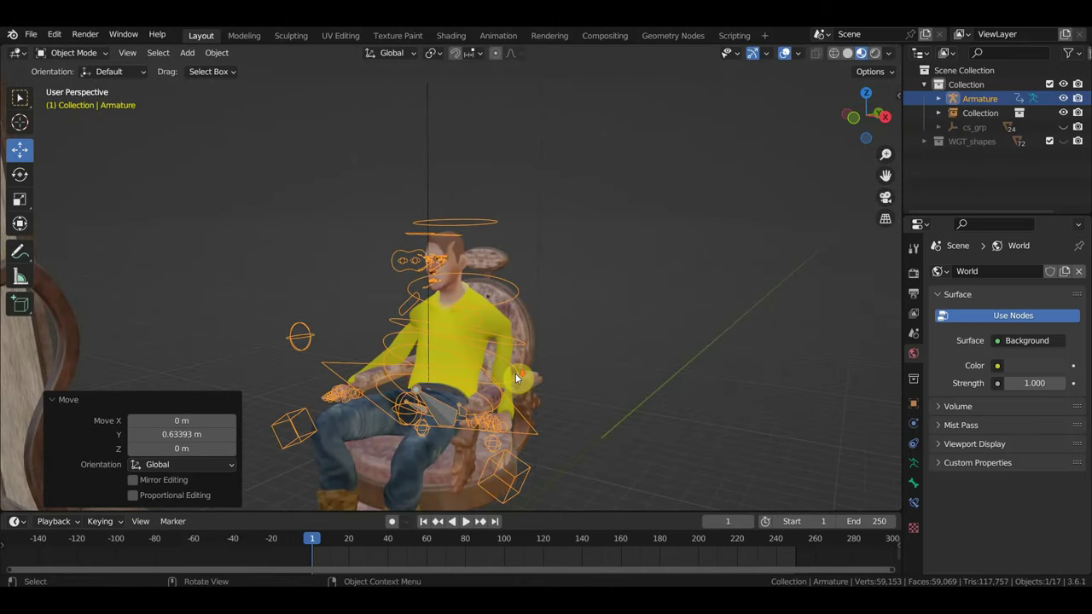
{"action": "mouse_move", "coordinate": [515, 378]}
{"action": "middle_mouse_down"}
{"action": "mouse_move", "coordinate": [441, 377]}
{"action": "mouse_move", "coordinate": [592, 383]}
{"action": "mouse_move", "coordinate": [535, 455]}
{"action": "mouse_move", "coordinate": [566, 373]}
{"action": "mouse_move", "coordinate": [492, 360]}
{"action": "middle_mouse_up"}
{"action": "scroll", "coordinate": [558, 393], "scroll_direction": "up", "scroll_amount": 3}
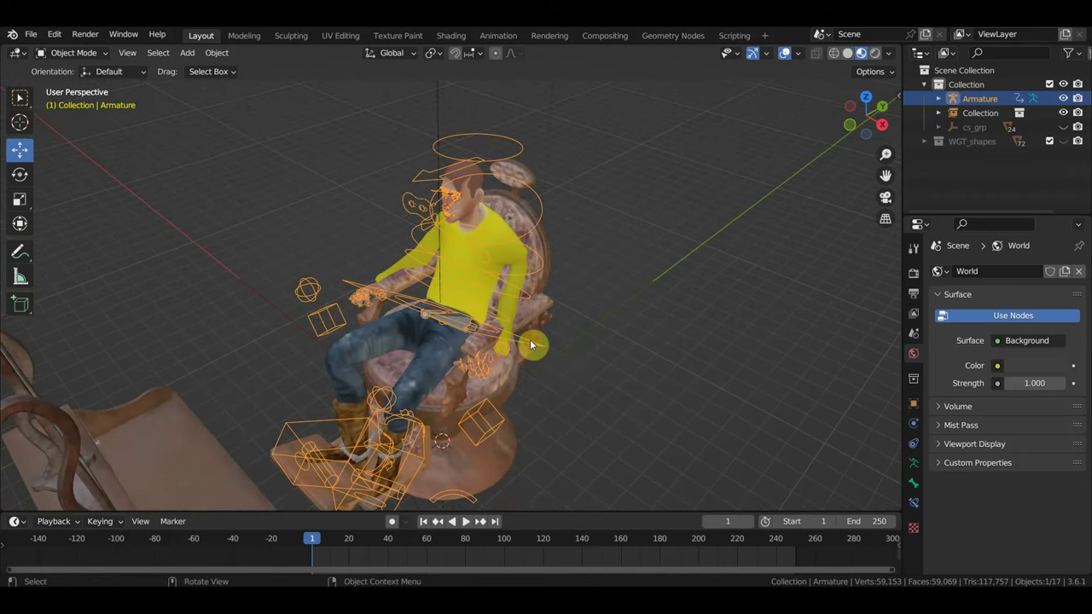
{"action": "mouse_move", "coordinate": [606, 355]}
{"action": "middle_mouse_down"}
{"action": "mouse_move", "coordinate": [643, 355]}
{"action": "mouse_move", "coordinate": [512, 298]}
{"action": "mouse_move", "coordinate": [575, 304]}
{"action": "middle_mouse_up"}
{"action": "left_click", "coordinate": [72, 54]}
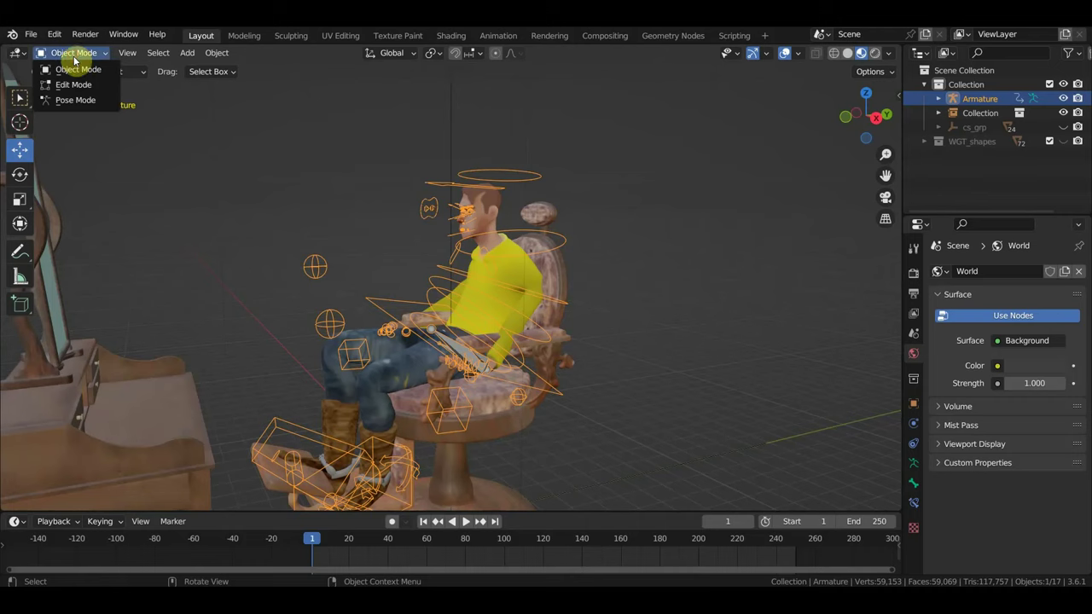
- Put the client rig in Pose Mode and select his right-hand IK control
{"action": "left_click", "coordinate": [79, 108]}
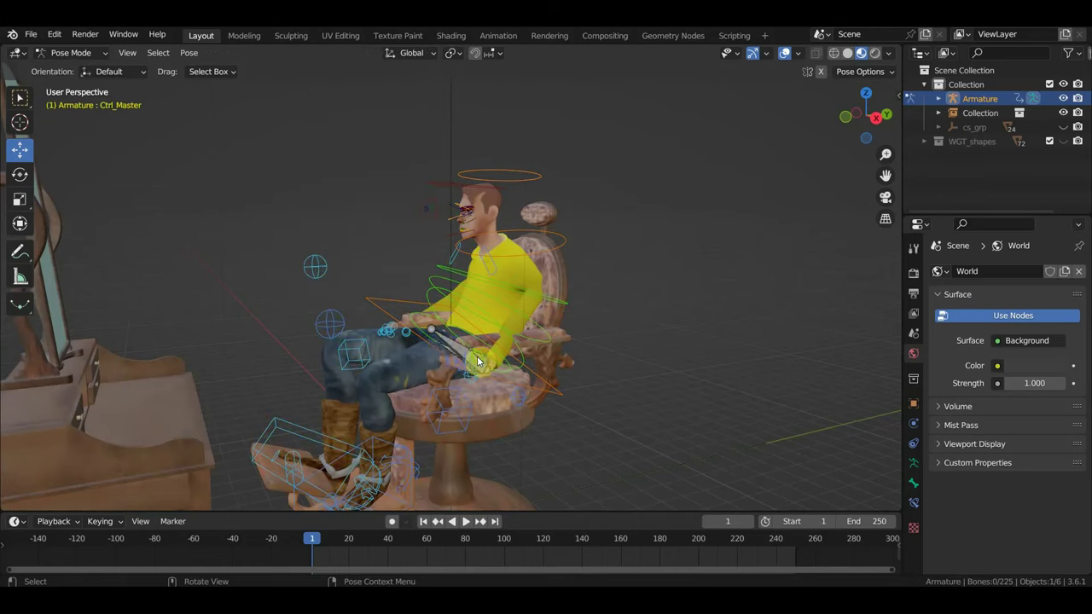
{"action": "mouse_move", "coordinate": [478, 361]}
{"action": "middle_mouse_down"}
{"action": "mouse_move", "coordinate": [487, 390]}
{"action": "mouse_move", "coordinate": [508, 389]}
{"action": "middle_mouse_up"}
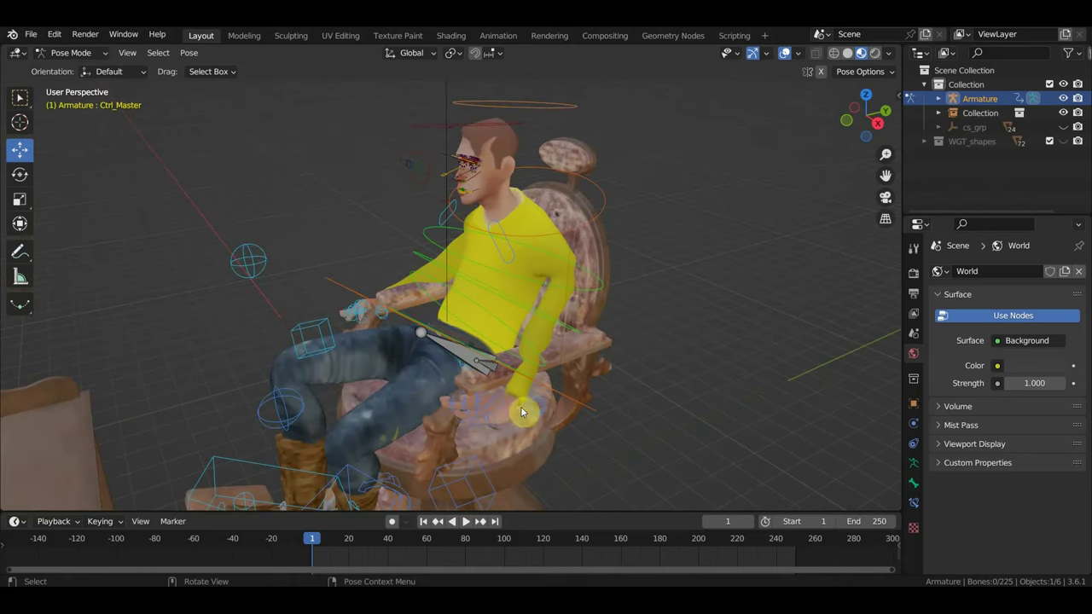
{"action": "scroll", "coordinate": [381, 317], "scroll_direction": "up", "scroll_amount": 2}
{"action": "middle_click_drag", "start_coordinate": [383, 346], "coordinate": [396, 378]}
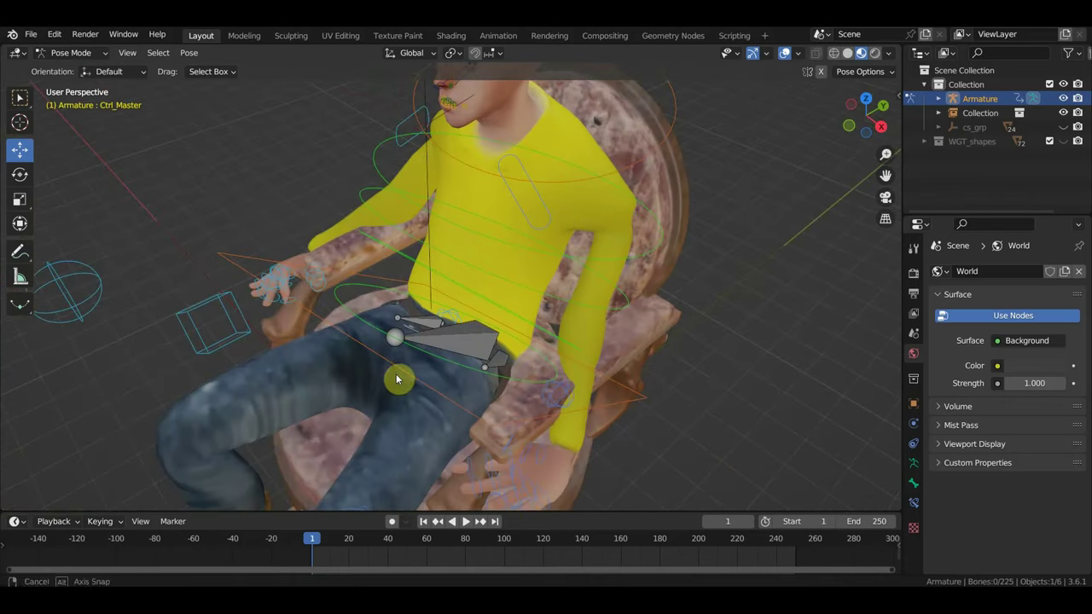
{"action": "left_click", "coordinate": [210, 301]}
{"action": "mouse_move", "coordinate": [213, 305]}
{"action": "middle_mouse_down"}
{"action": "mouse_move", "coordinate": [378, 284]}
{"action": "mouse_move", "coordinate": [487, 250]}
{"action": "mouse_move", "coordinate": [528, 307]}
{"action": "mouse_move", "coordinate": [568, 312]}
{"action": "mouse_move", "coordinate": [602, 292]}
{"action": "mouse_move", "coordinate": [588, 295]}
{"action": "middle_mouse_up"}
- Raise the right hand toward the chest, rotating it 31.9° and repositioning it
{"action": "left_click_drag", "start_coordinate": [511, 433], "coordinate": [428, 357]}
{"action": "scroll", "coordinate": [501, 356], "scroll_direction": "up", "scroll_amount": 3}
{"action": "scroll", "coordinate": [501, 355], "scroll_direction": "up", "scroll_amount": 2}
{"action": "middle_click_drag", "start_coordinate": [500, 355], "coordinate": [512, 377]}
{"action": "key", "text": "r"}
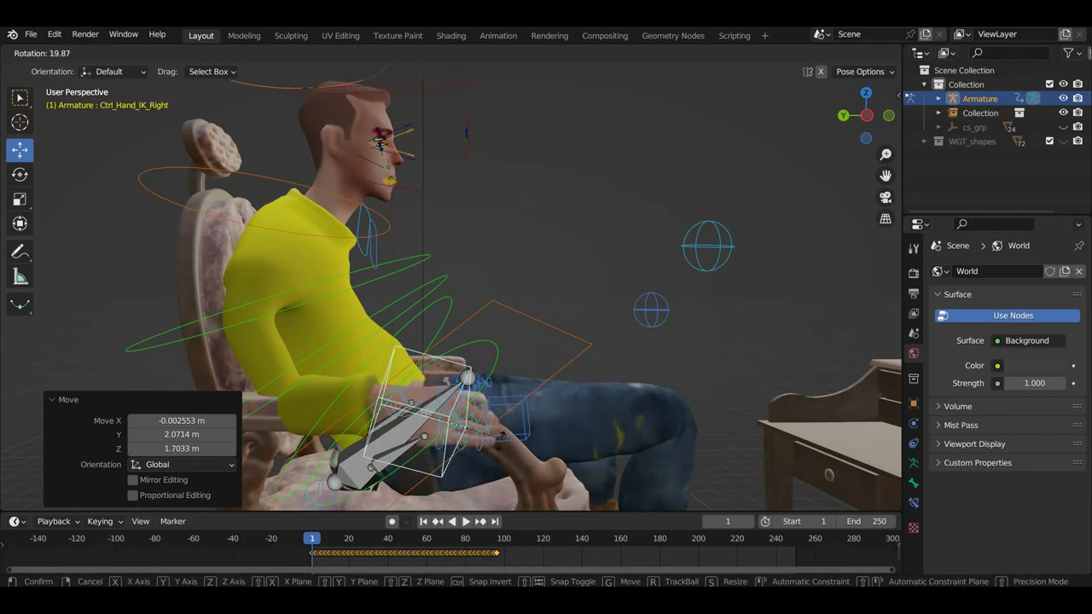
{"action": "left_click", "coordinate": [457, 453]}
{"action": "key", "text": "g"}
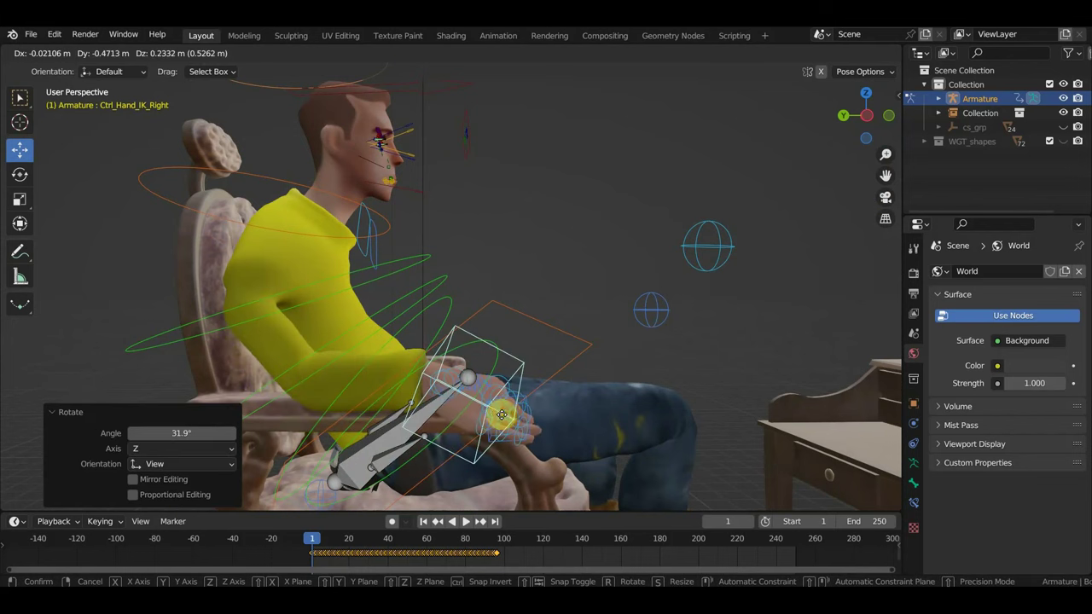
{"action": "left_click", "coordinate": [517, 427]}
- Reposition the right hand again, rotating it 33.9° and moving it up and right
{"action": "mouse_move", "coordinate": [519, 429]}
{"action": "middle_mouse_down"}
{"action": "mouse_move", "coordinate": [418, 453]}
{"action": "mouse_move", "coordinate": [383, 438]}
{"action": "mouse_move", "coordinate": [386, 427]}
{"action": "mouse_move", "coordinate": [429, 419]}
{"action": "middle_mouse_up"}
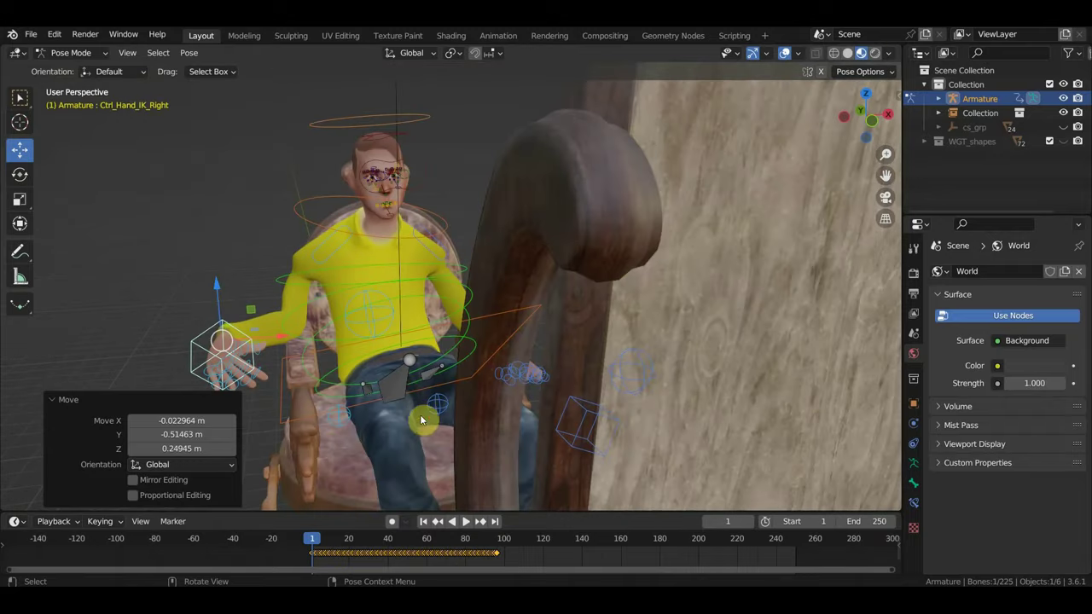
{"action": "key", "text": "g"}
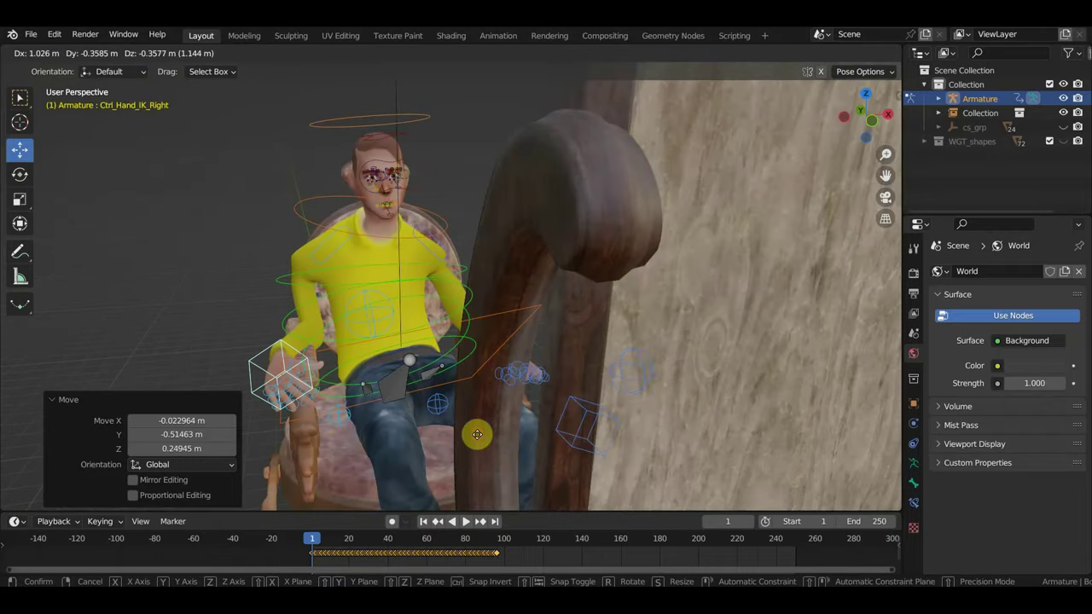
{"action": "left_click", "coordinate": [475, 434]}
{"action": "key", "text": "r"}
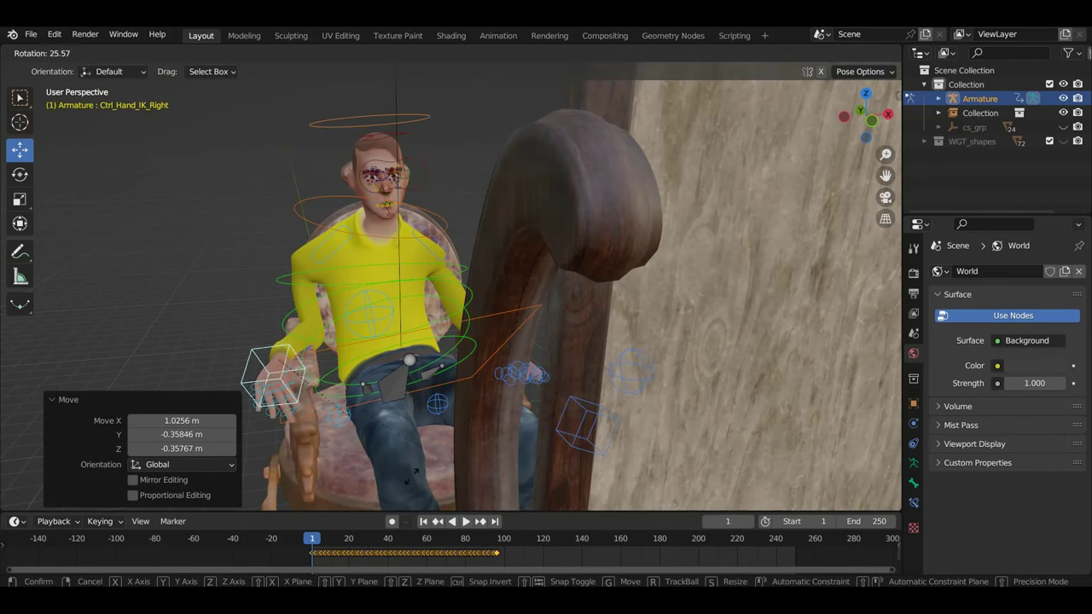
{"action": "left_click", "coordinate": [392, 488]}
{"action": "key", "text": "g"}
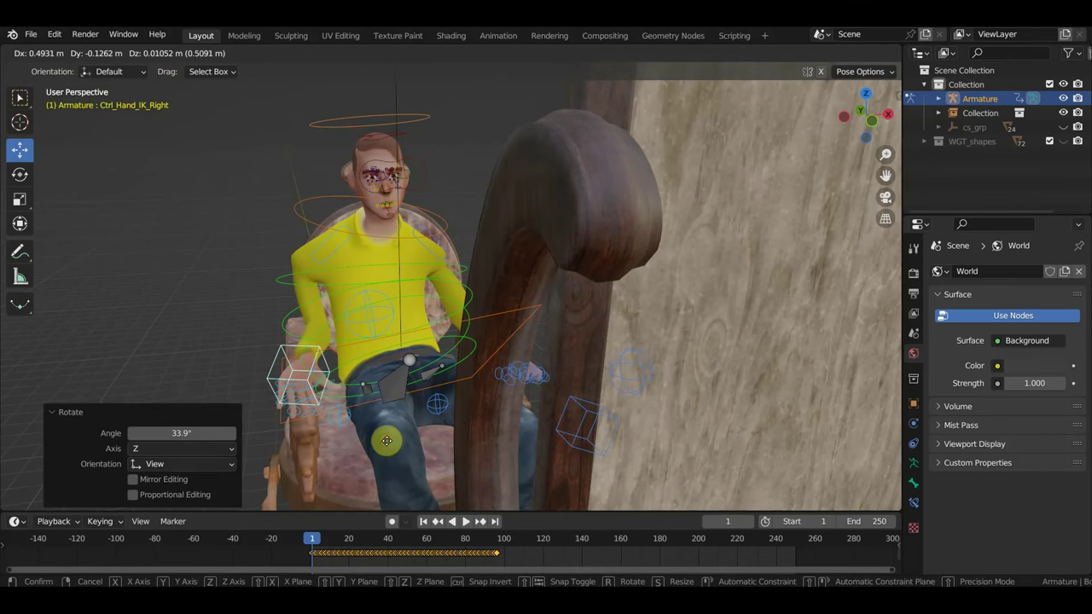
{"action": "left_click", "coordinate": [354, 364]}
- Move the right arm pole control (Ctrl_ArmPole_IK_Right) to a new position
{"action": "middle_click_drag", "start_coordinate": [334, 310], "coordinate": [539, 310]}
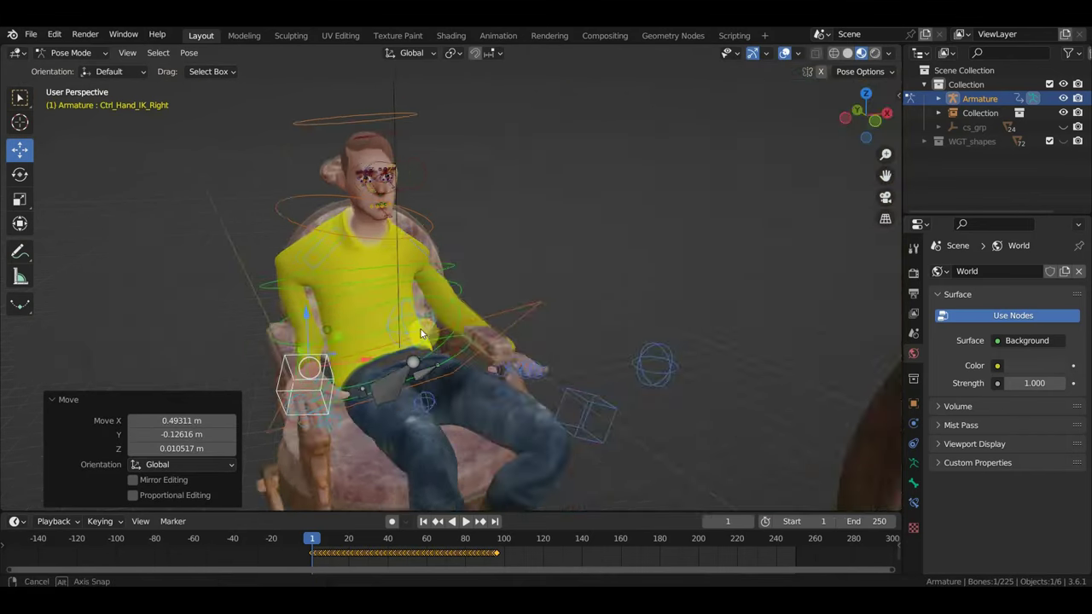
{"action": "mouse_move", "coordinate": [447, 385]}
{"action": "middle_mouse_down"}
{"action": "mouse_move", "coordinate": [557, 417]}
{"action": "mouse_move", "coordinate": [546, 416]}
{"action": "middle_mouse_up"}
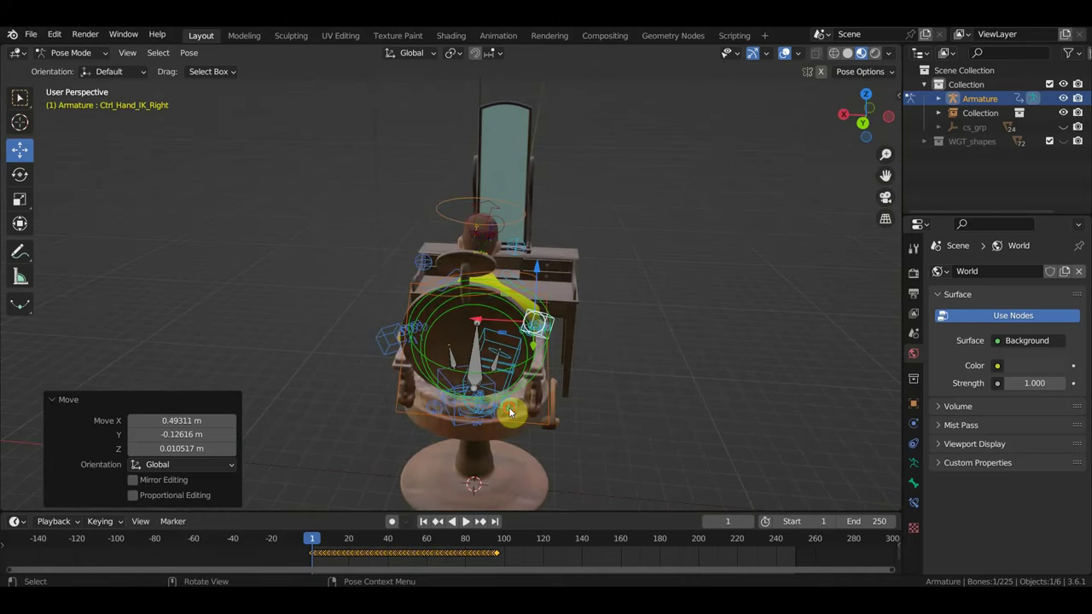
{"action": "left_click", "coordinate": [510, 413]}
{"action": "key", "text": "g"}
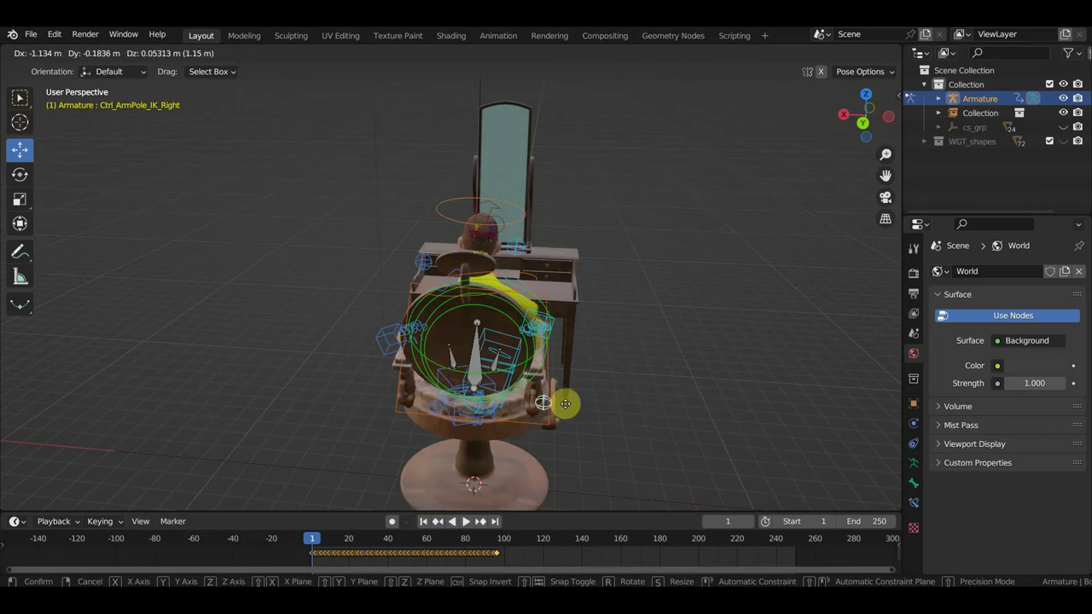
{"action": "left_click", "coordinate": [571, 402]}
- From a side view, select the left-hand IK control (Ctrl_Hand_IK_Left)
{"action": "middle_click_drag", "start_coordinate": [572, 409], "coordinate": [253, 389]}
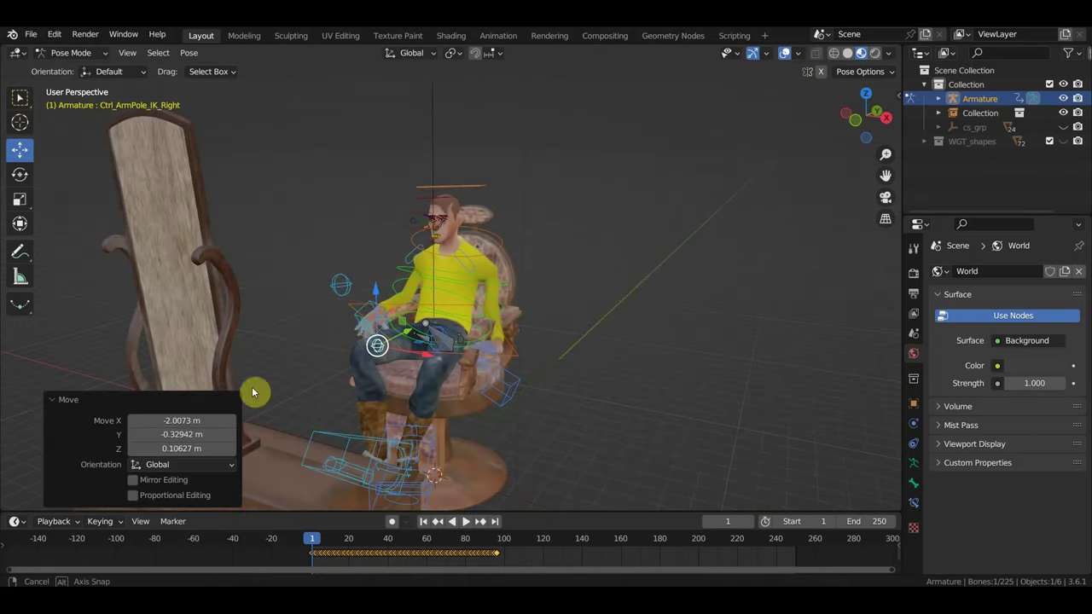
{"action": "scroll", "coordinate": [440, 356], "scroll_direction": "up", "scroll_amount": 3}
{"action": "mouse_move", "coordinate": [441, 357]}
{"action": "middle_mouse_down"}
{"action": "mouse_move", "coordinate": [575, 446]}
{"action": "mouse_move", "coordinate": [401, 452]}
{"action": "middle_mouse_up"}
{"action": "scroll", "coordinate": [573, 452], "scroll_direction": "down", "scroll_amount": 2}
{"action": "left_click", "coordinate": [564, 461]}
- Move the left hand onto the armrest and rotate it about -45° in Right Ortho view
{"action": "key", "text": "g"}
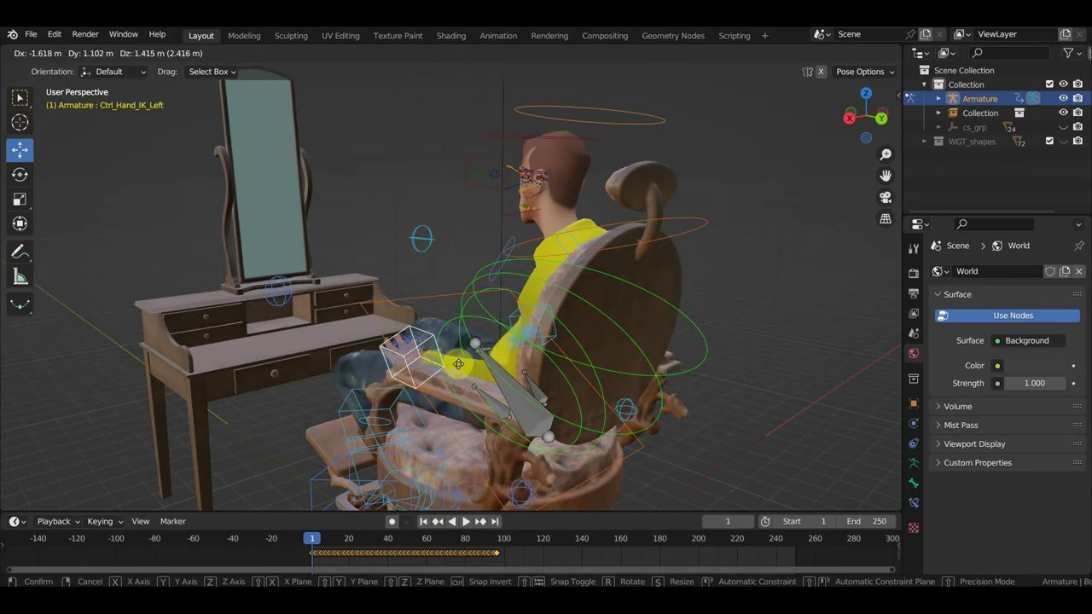
{"action": "left_click", "coordinate": [477, 373]}
{"action": "mouse_move", "coordinate": [481, 373]}
{"action": "middle_mouse_down"}
{"action": "mouse_move", "coordinate": [552, 398]}
{"action": "mouse_move", "coordinate": [540, 446]}
{"action": "mouse_move", "coordinate": [571, 388]}
{"action": "middle_mouse_up"}
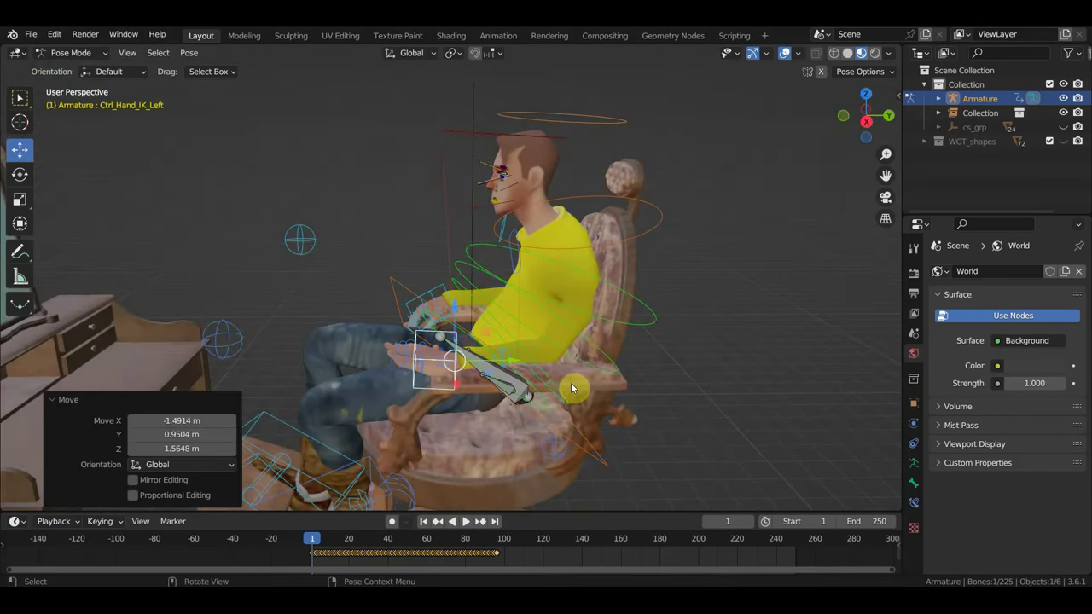
{"action": "key", "text": "KP_3"}
{"action": "key", "text": "r"}
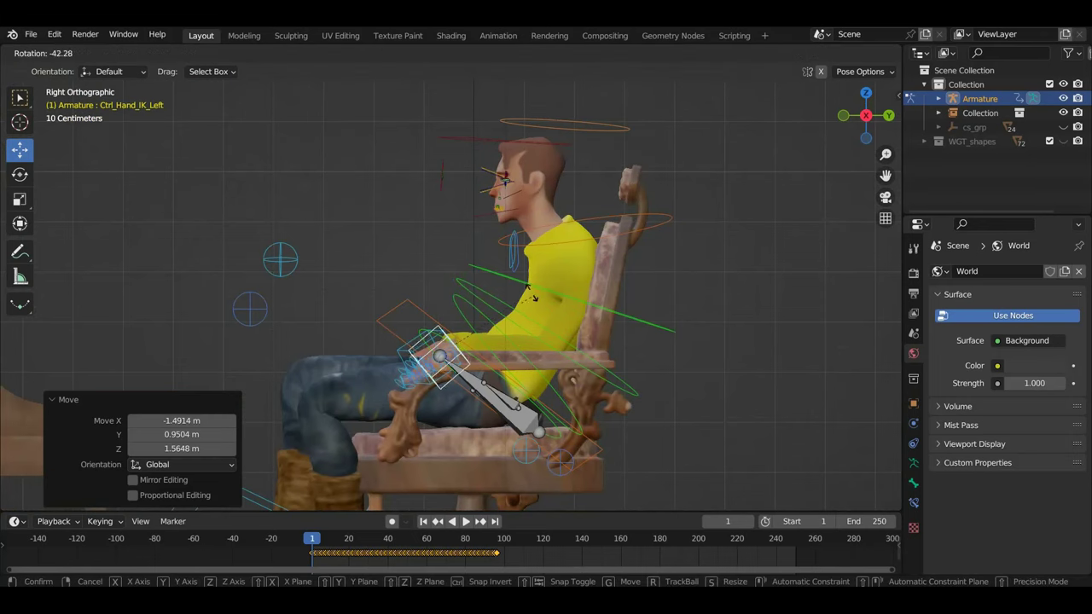
{"action": "left_click", "coordinate": [546, 371]}
{"action": "key", "text": "g"}
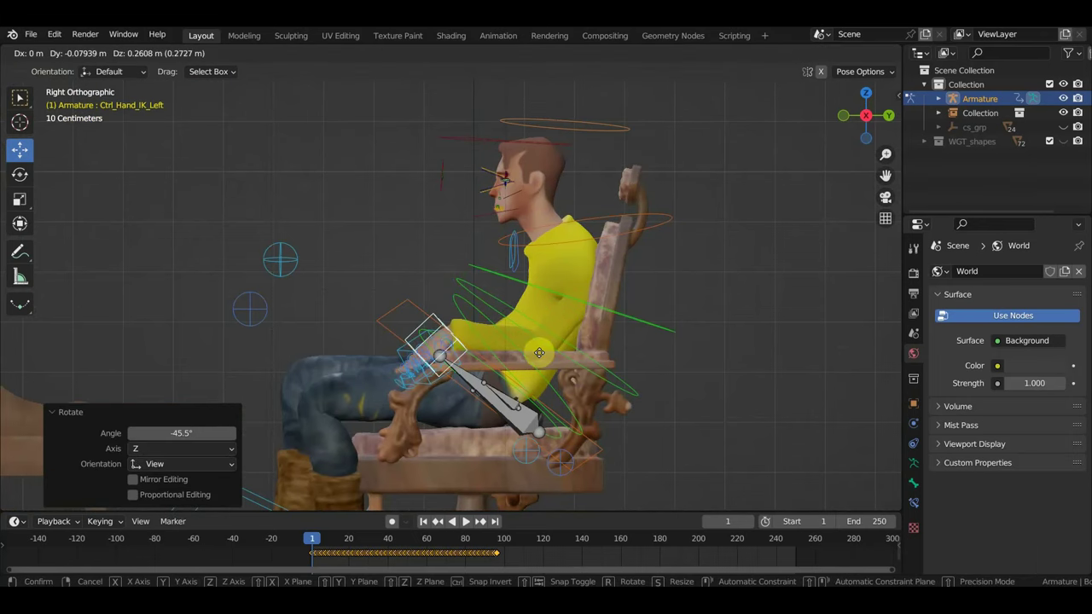
{"action": "left_click", "coordinate": [540, 359]}
- Move the left arm pole control (Ctrl_ArmPole_IK_Left) to adjust the elbow
{"action": "mouse_move", "coordinate": [540, 358]}
{"action": "middle_mouse_down"}
{"action": "mouse_move", "coordinate": [617, 438]}
{"action": "mouse_move", "coordinate": [634, 446]}
{"action": "mouse_move", "coordinate": [691, 433]}
{"action": "mouse_move", "coordinate": [648, 436]}
{"action": "middle_mouse_up"}
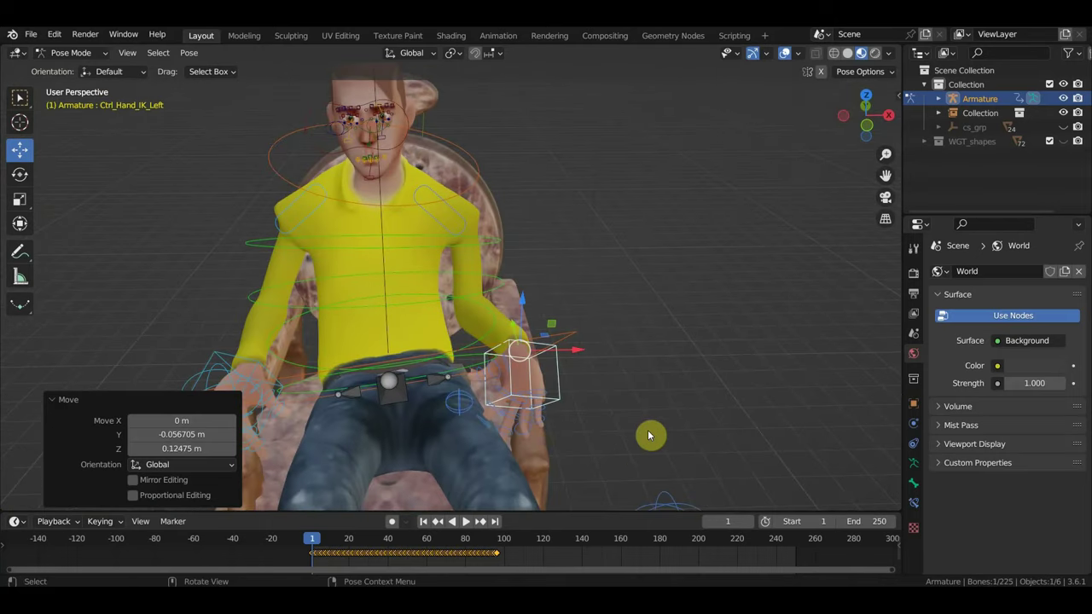
{"action": "mouse_move", "coordinate": [530, 312]}
{"action": "middle_mouse_down"}
{"action": "mouse_move", "coordinate": [381, 303]}
{"action": "mouse_move", "coordinate": [677, 358]}
{"action": "mouse_move", "coordinate": [582, 358]}
{"action": "mouse_move", "coordinate": [525, 338]}
{"action": "middle_mouse_up"}
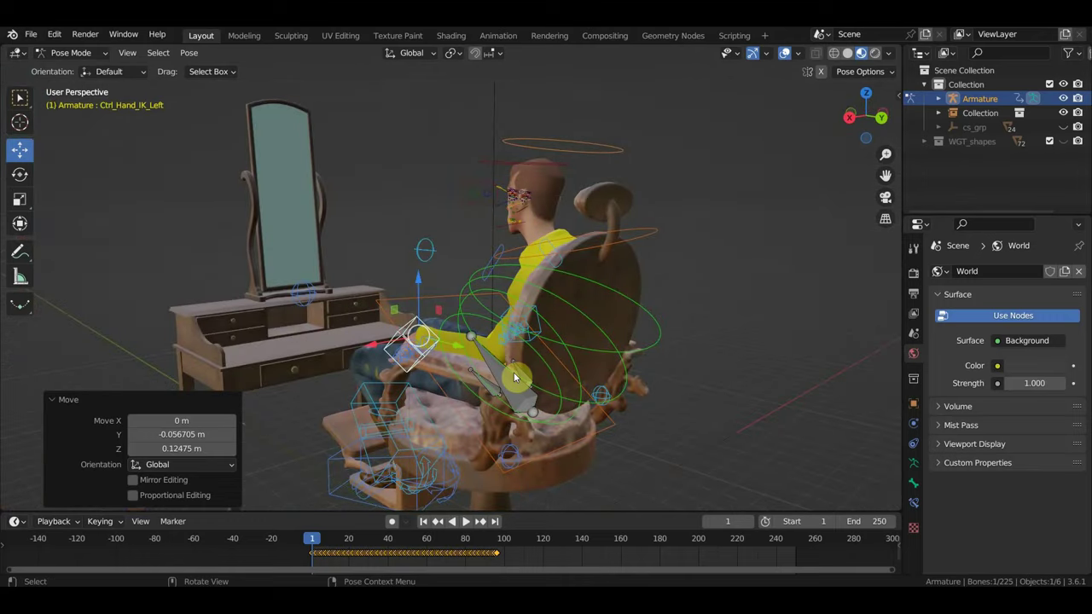
{"action": "mouse_move", "coordinate": [514, 377]}
{"action": "middle_mouse_down"}
{"action": "mouse_move", "coordinate": [480, 370]}
{"action": "mouse_move", "coordinate": [463, 389]}
{"action": "mouse_move", "coordinate": [481, 405]}
{"action": "mouse_move", "coordinate": [478, 430]}
{"action": "mouse_move", "coordinate": [451, 415]}
{"action": "middle_mouse_up"}
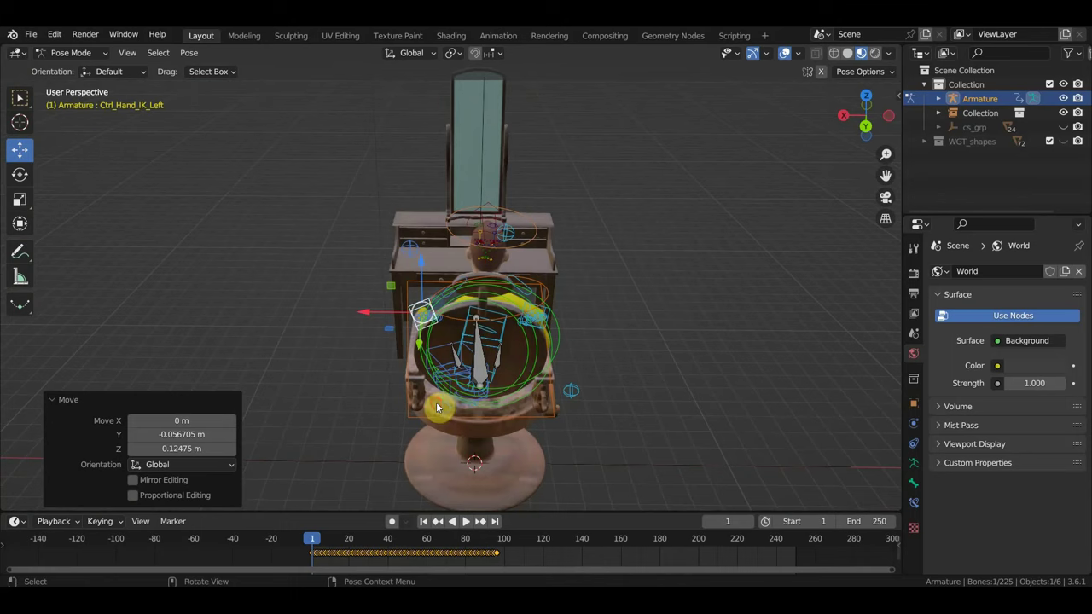
{"action": "left_click", "coordinate": [437, 407]}
{"action": "key", "text": "g"}
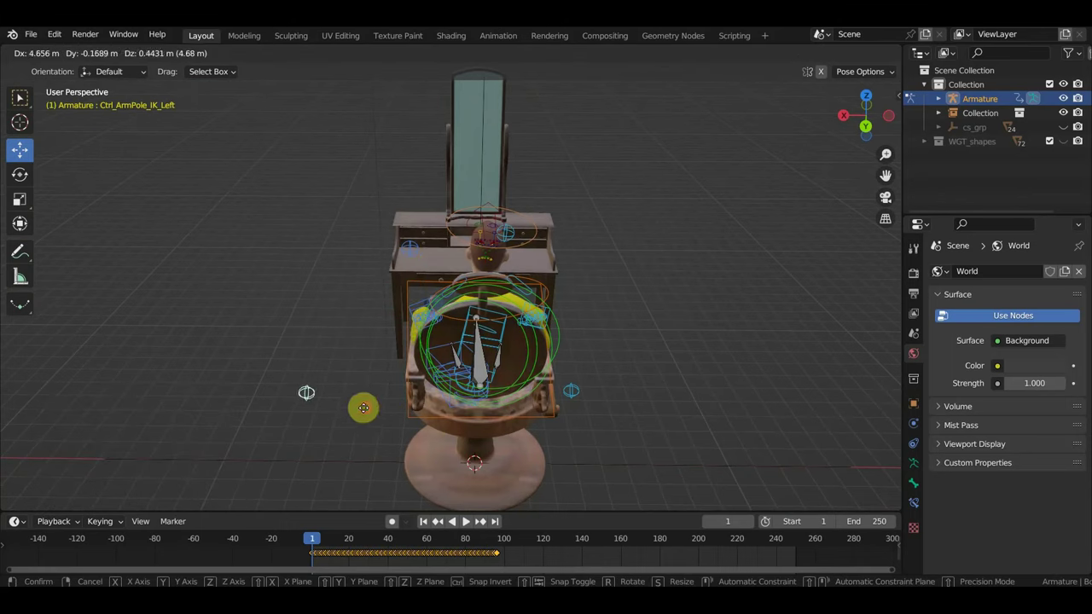
{"action": "left_click", "coordinate": [362, 408]}
- From a high view over the chair, select the left pinky finger control for a closer look
{"action": "middle_click_drag", "start_coordinate": [475, 411], "coordinate": [718, 392]}
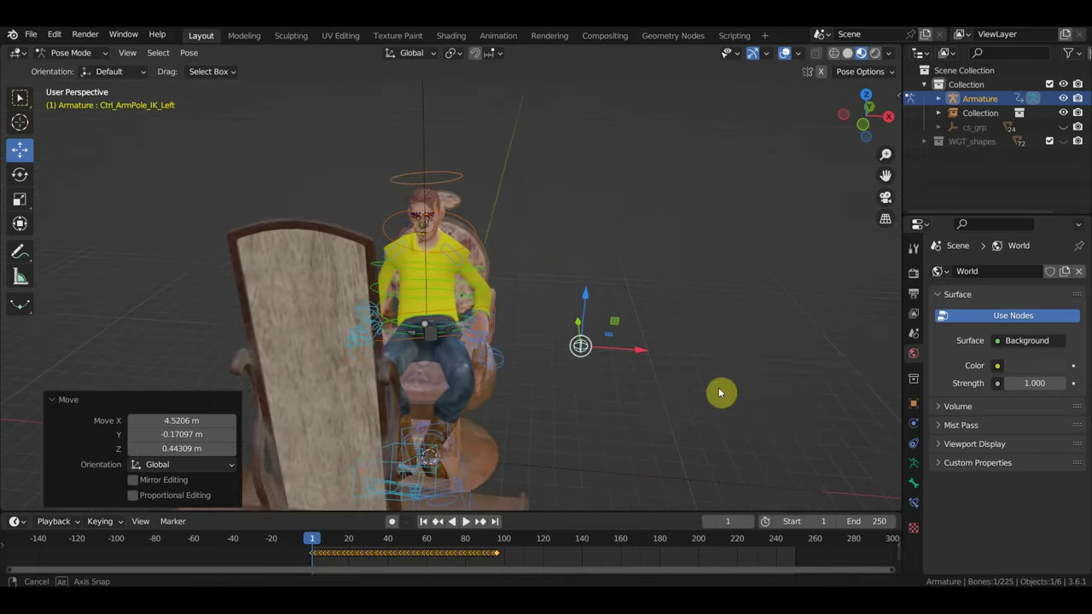
{"action": "scroll", "coordinate": [546, 324], "scroll_direction": "up", "scroll_amount": 2}
{"action": "middle_click_drag", "start_coordinate": [530, 331], "coordinate": [409, 311]}
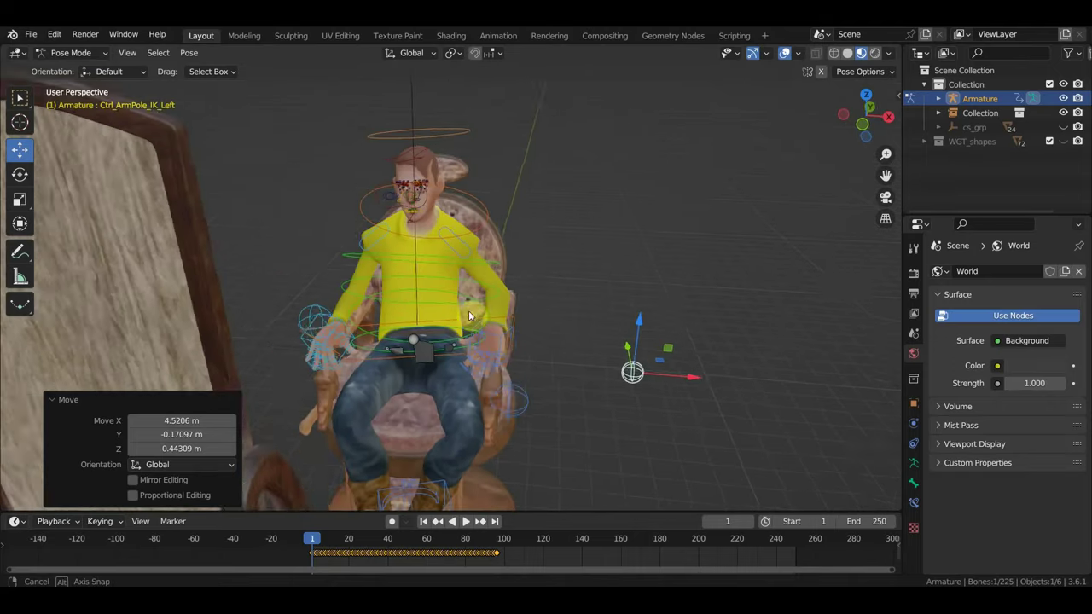
{"action": "scroll", "coordinate": [411, 346], "scroll_direction": "up", "scroll_amount": 2}
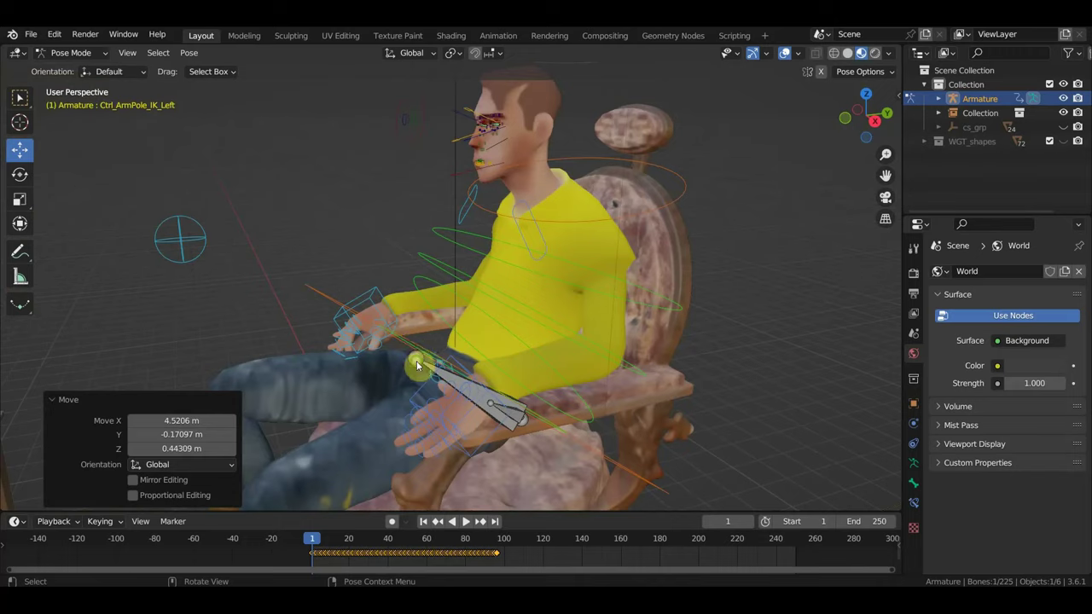
{"action": "mouse_move", "coordinate": [417, 365]}
{"action": "middle_mouse_down"}
{"action": "mouse_move", "coordinate": [370, 423]}
{"action": "mouse_move", "coordinate": [415, 418]}
{"action": "mouse_move", "coordinate": [455, 258]}
{"action": "mouse_move", "coordinate": [509, 216]}
{"action": "mouse_move", "coordinate": [477, 199]}
{"action": "middle_mouse_up"}
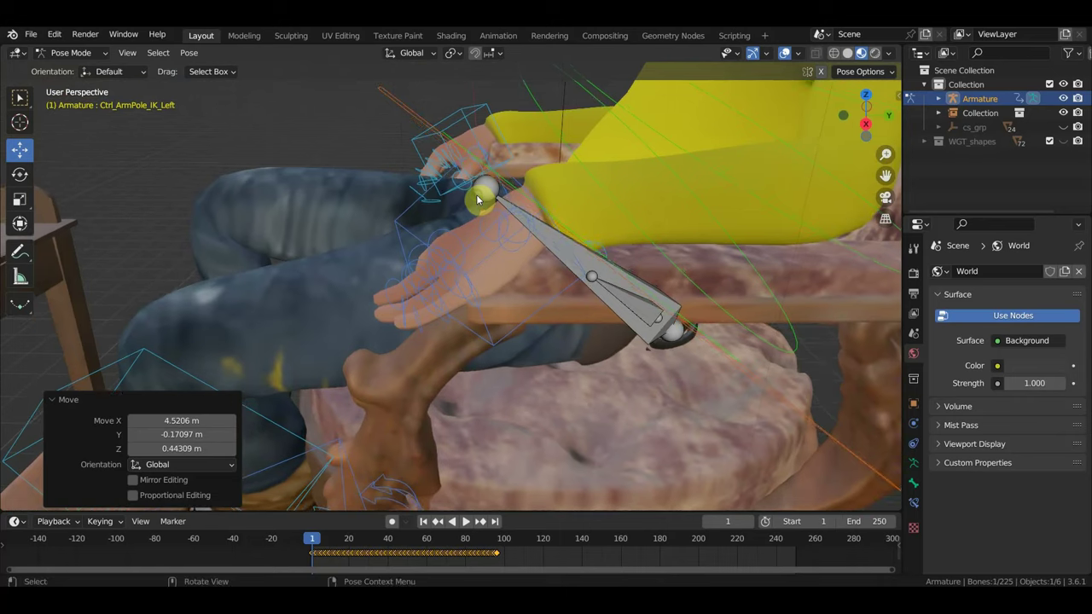
{"action": "left_click", "coordinate": [454, 307]}
{"action": "middle_click_drag", "start_coordinate": [470, 307], "coordinate": [500, 304]}
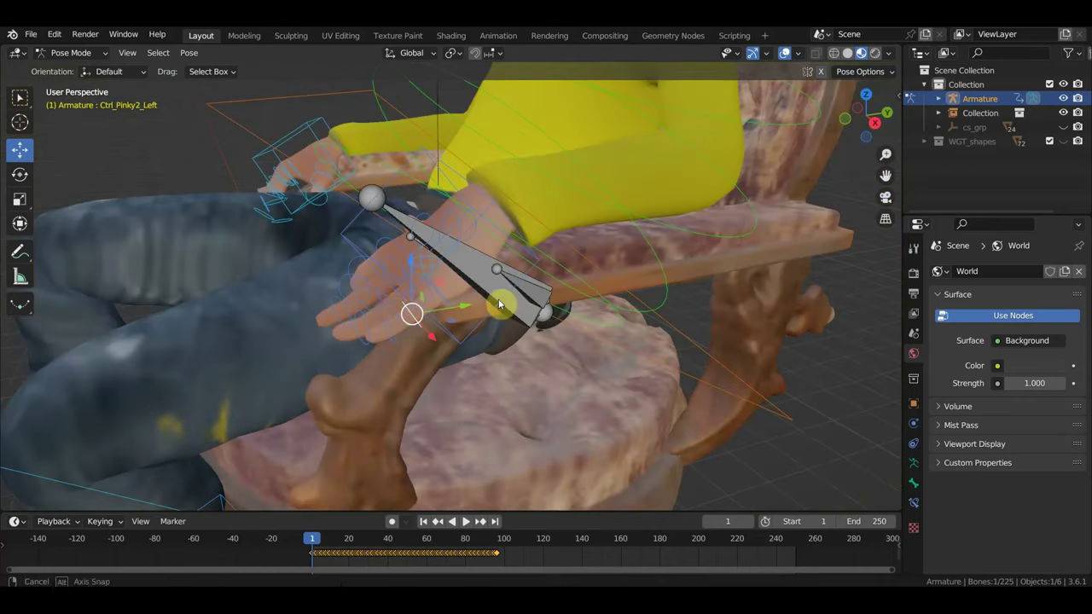
{"action": "middle_click_drag", "start_coordinate": [410, 311], "coordinate": [458, 312]}
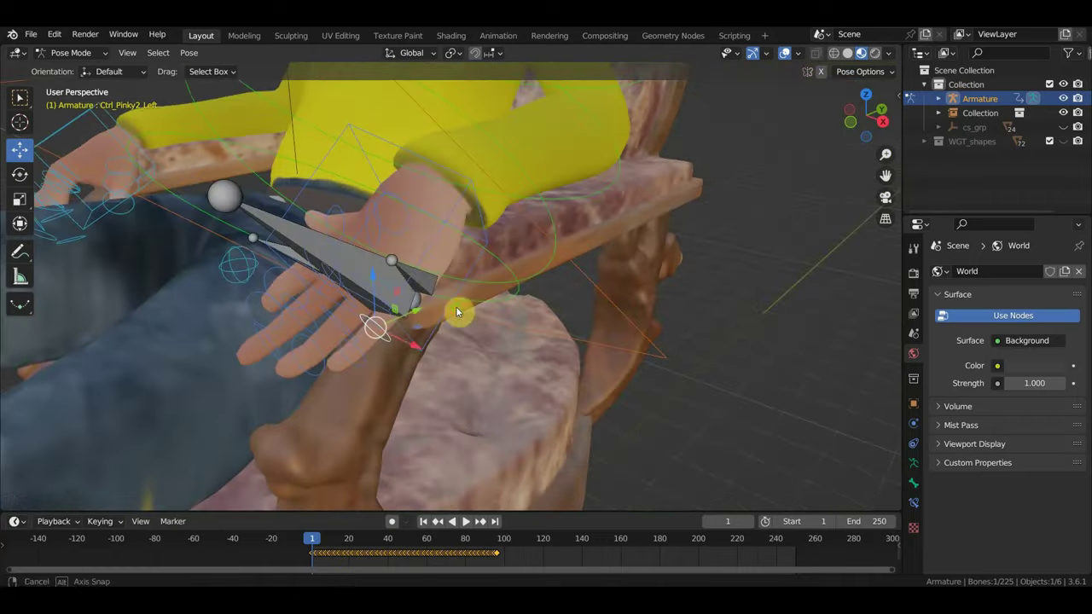
- Switch to Solid shading and curl the selected left ring and index finger controls by -33°
{"action": "left_click", "coordinate": [847, 53]}
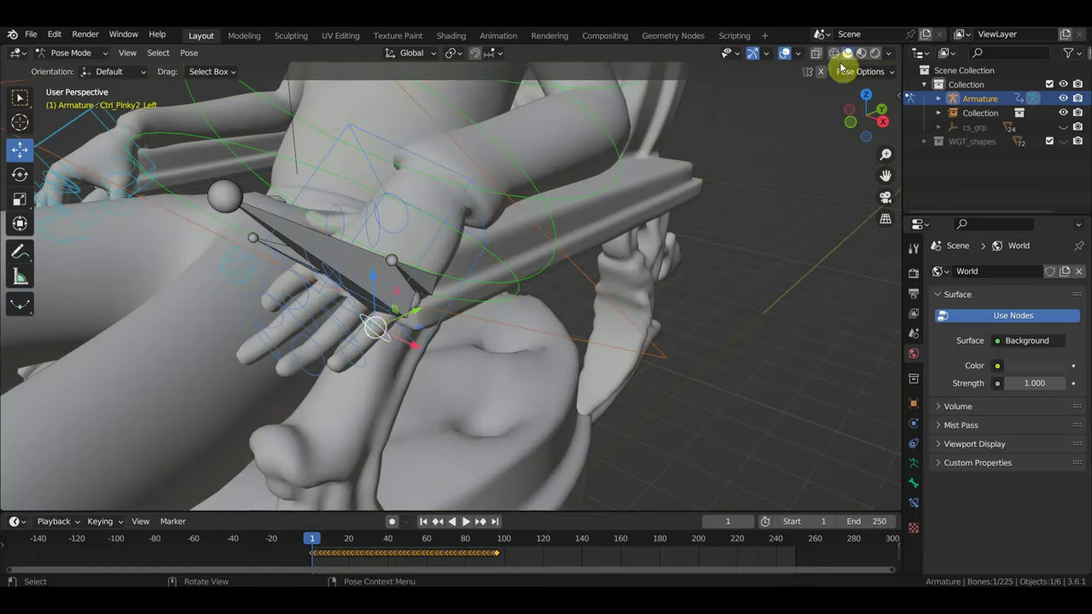
{"action": "left_click", "coordinate": [350, 316], "text": "shift"}
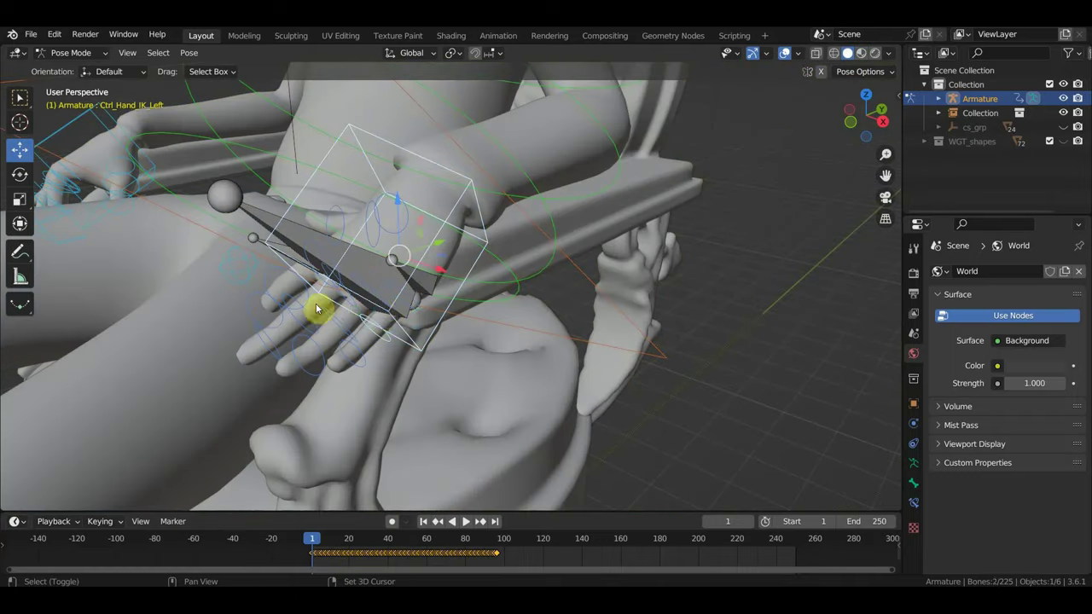
{"action": "middle_click_drag", "start_coordinate": [317, 305], "coordinate": [406, 326]}
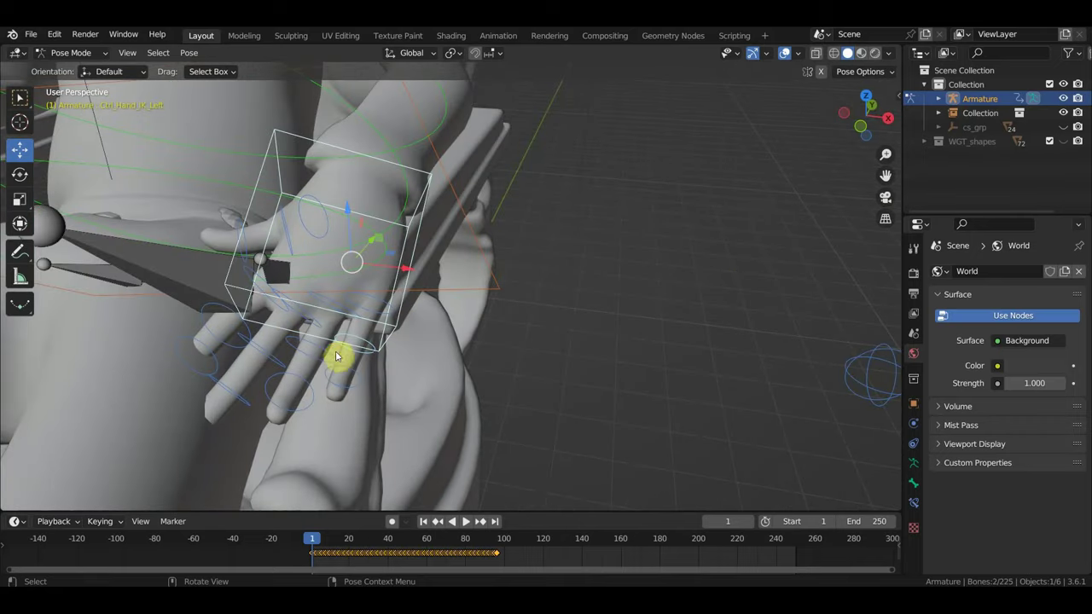
{"action": "left_click", "coordinate": [331, 357]}
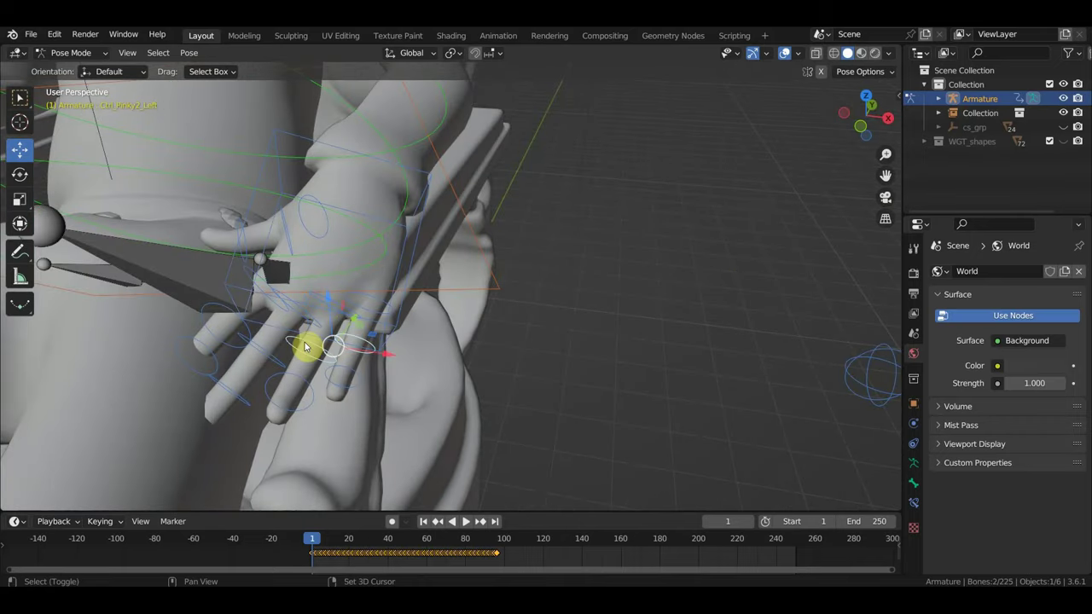
{"action": "left_click", "coordinate": [252, 332], "text": "shift"}
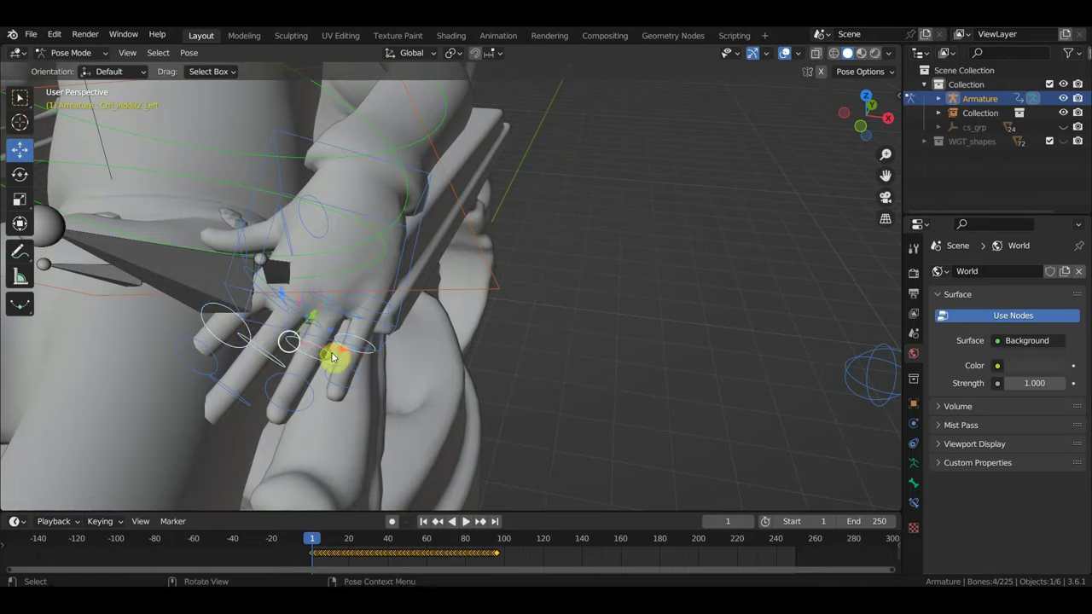
{"action": "mouse_move", "coordinate": [336, 353]}
{"action": "middle_mouse_down"}
{"action": "mouse_move", "coordinate": [195, 319]}
{"action": "mouse_move", "coordinate": [228, 317]}
{"action": "middle_mouse_up"}
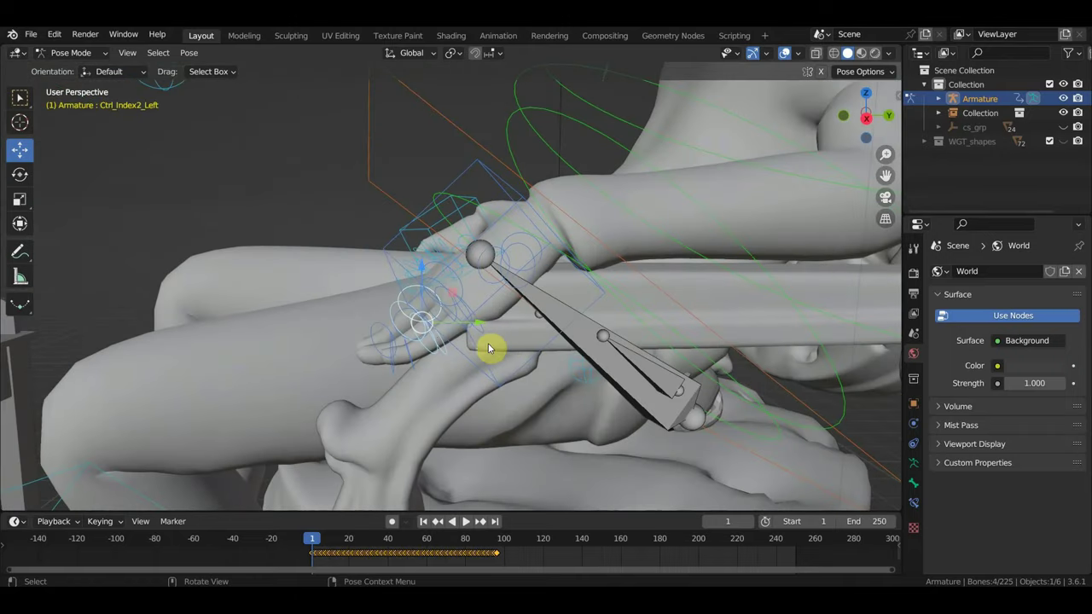
{"action": "key", "text": "r"}
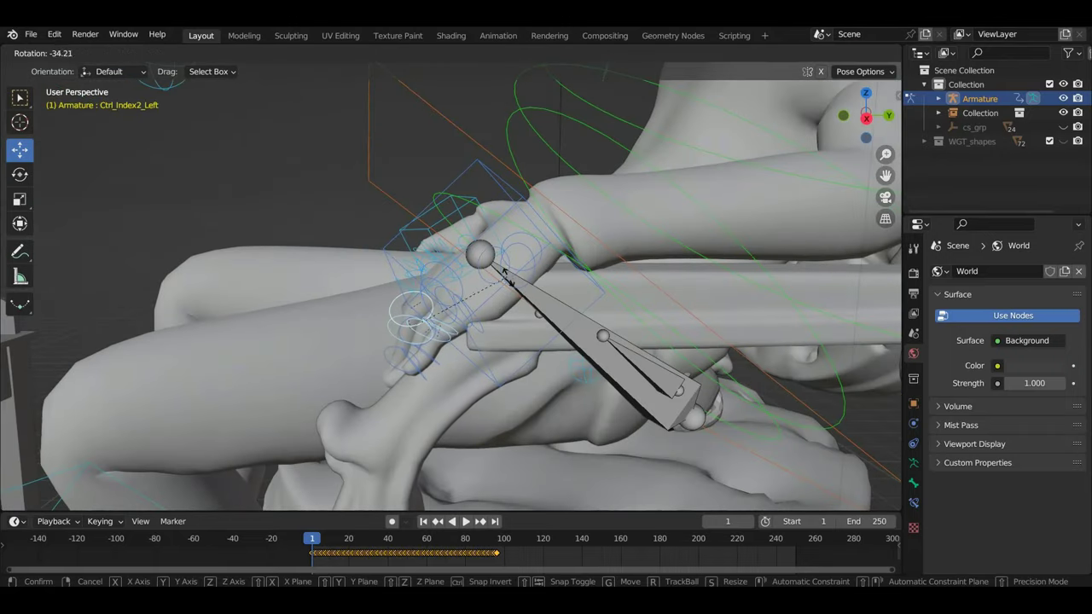
{"action": "left_click", "coordinate": [504, 272]}
- Rotate the left pinky tip 30.4°, the index base, and the ring finger base 11.6°
{"action": "mouse_move", "coordinate": [500, 300]}
{"action": "middle_mouse_down"}
{"action": "mouse_move", "coordinate": [570, 346]}
{"action": "mouse_move", "coordinate": [667, 355]}
{"action": "middle_mouse_up"}
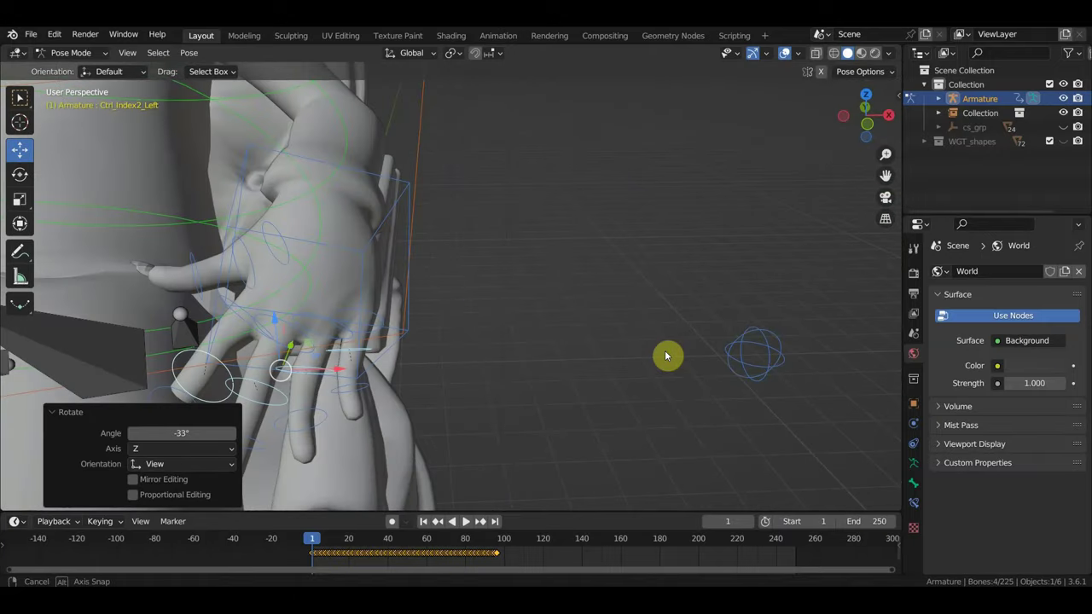
{"action": "left_click", "coordinate": [359, 392]}
{"action": "key", "text": "r"}
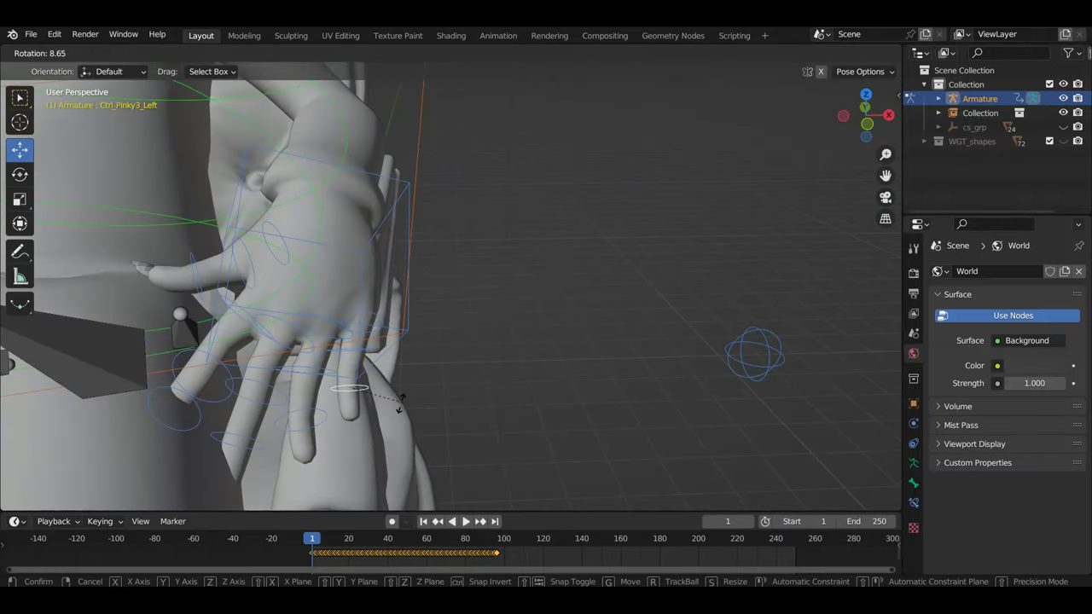
{"action": "left_click", "coordinate": [265, 365]}
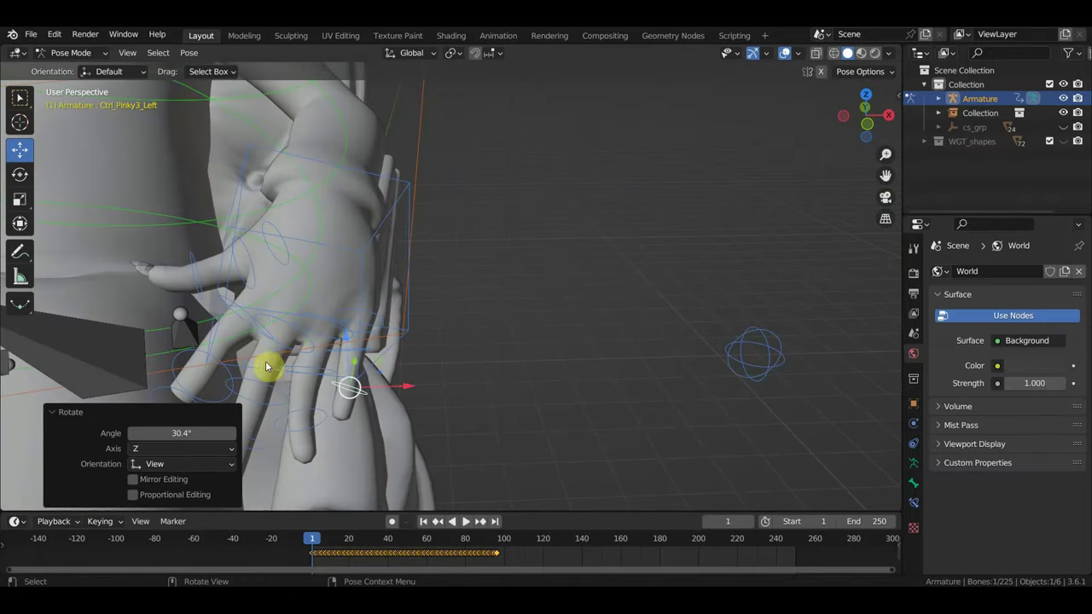
{"action": "left_click", "coordinate": [247, 317]}
{"action": "key", "text": "r"}
{"action": "left_click", "coordinate": [298, 328]}
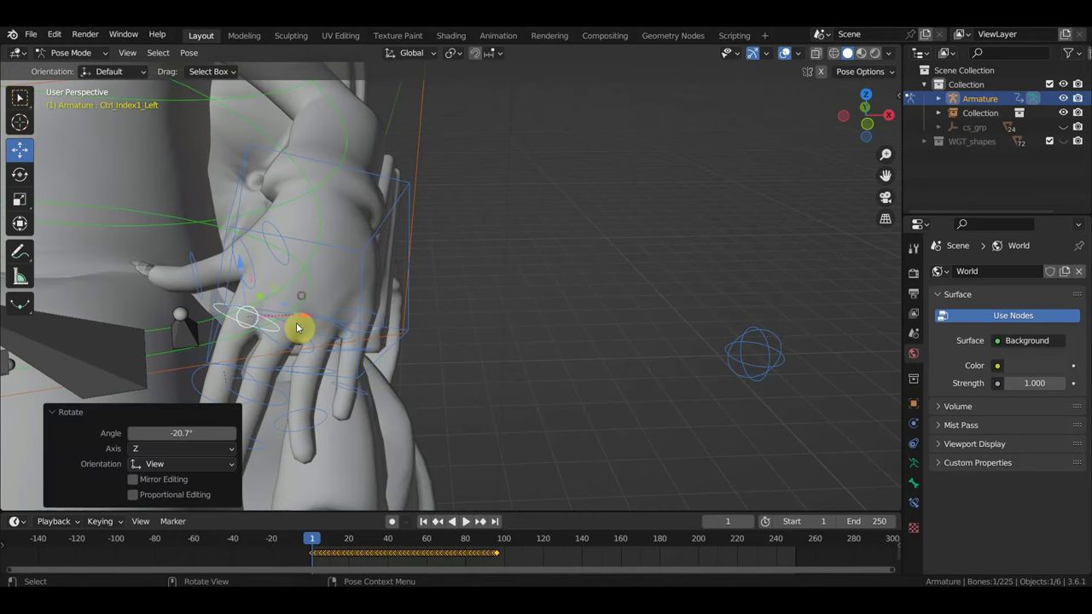
{"action": "left_click", "coordinate": [338, 343]}
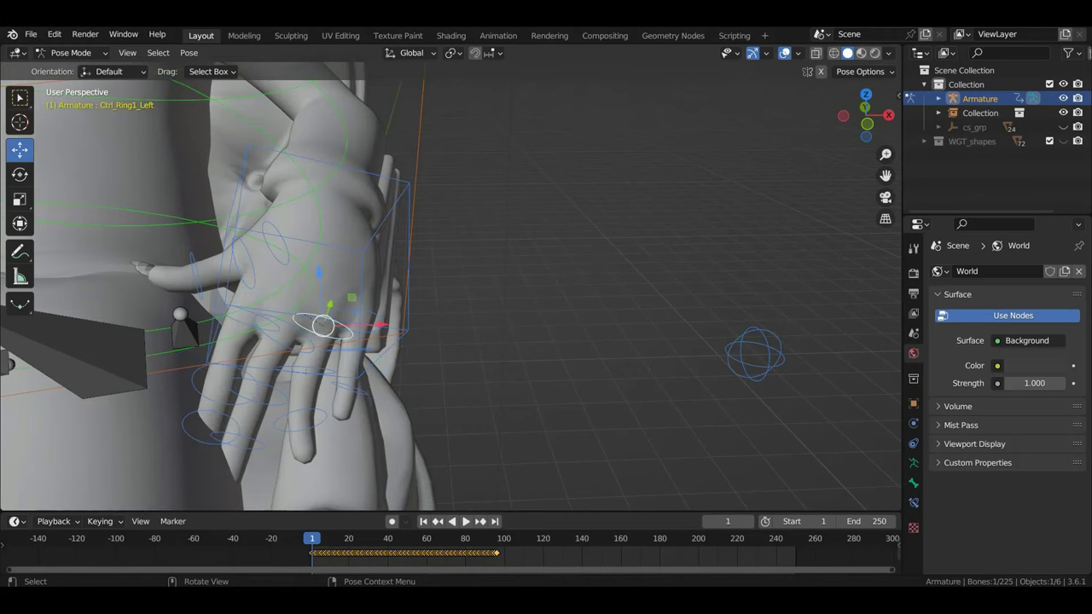
{"action": "key", "text": "r"}
{"action": "left_click", "coordinate": [304, 406]}
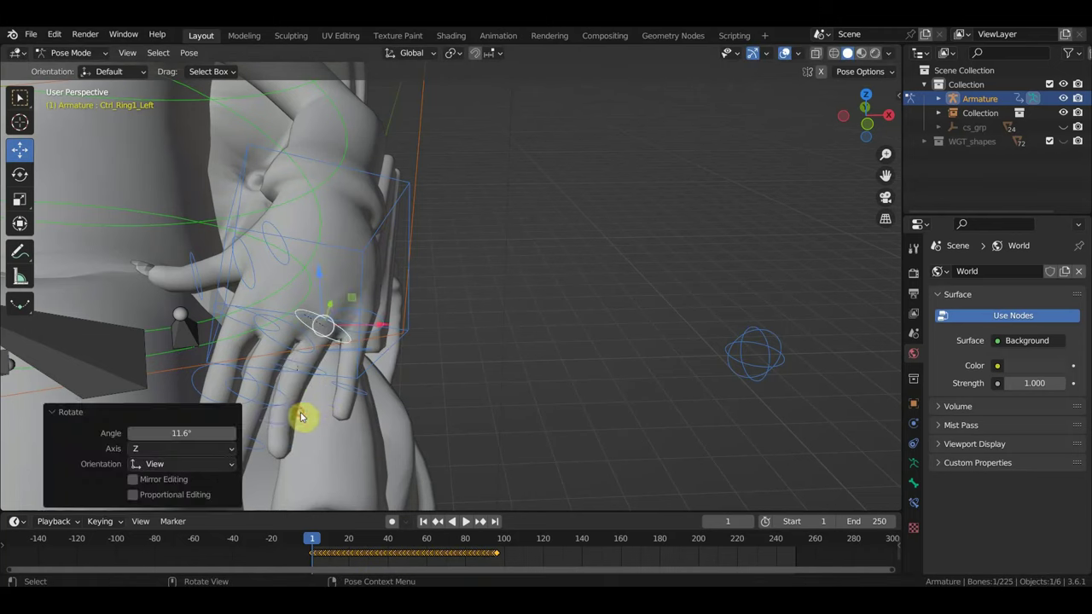
- Bend the left ring tip, pinky base 15.7°, turn the hand -16.3° and the thumb -50.9°
{"action": "left_click", "coordinate": [285, 413]}
{"action": "key", "text": "r"}
{"action": "left_click", "coordinate": [321, 430]}
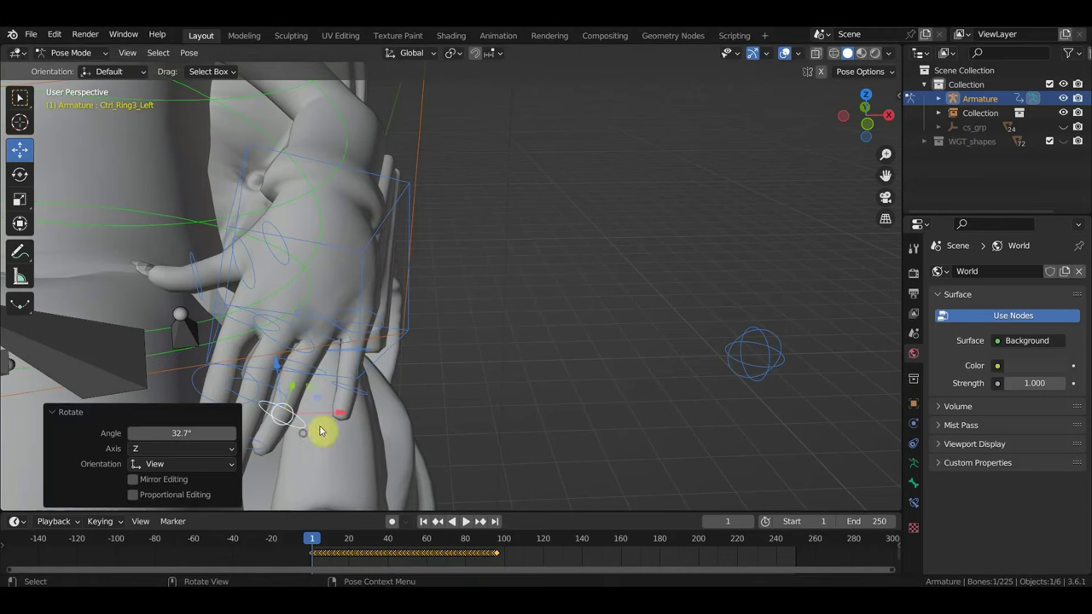
{"action": "left_click", "coordinate": [369, 334]}
{"action": "key", "text": "r"}
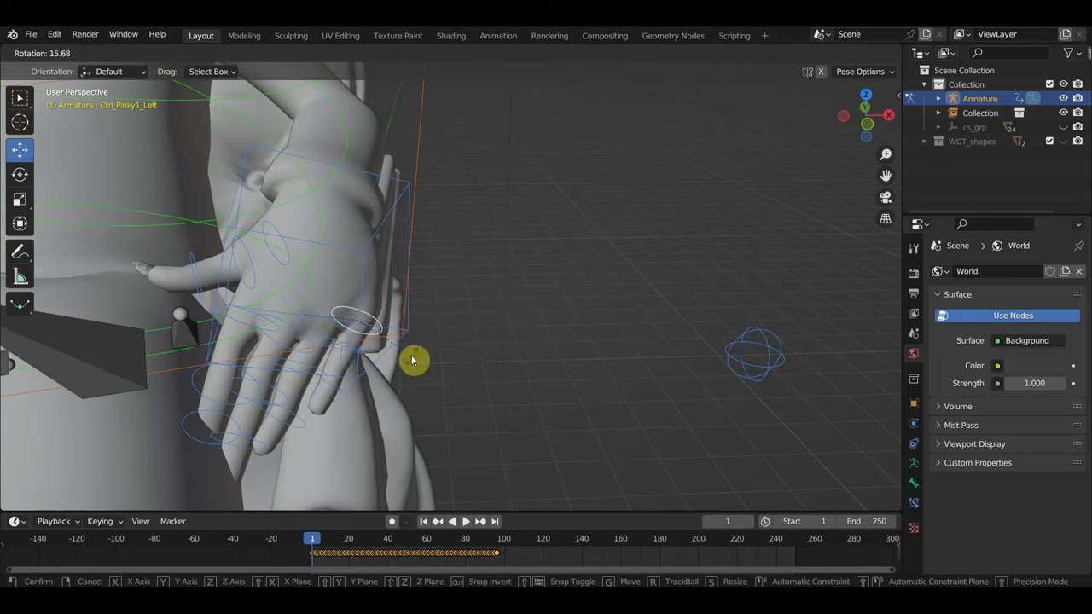
{"action": "left_click", "coordinate": [411, 357]}
{"action": "left_click", "coordinate": [408, 204]}
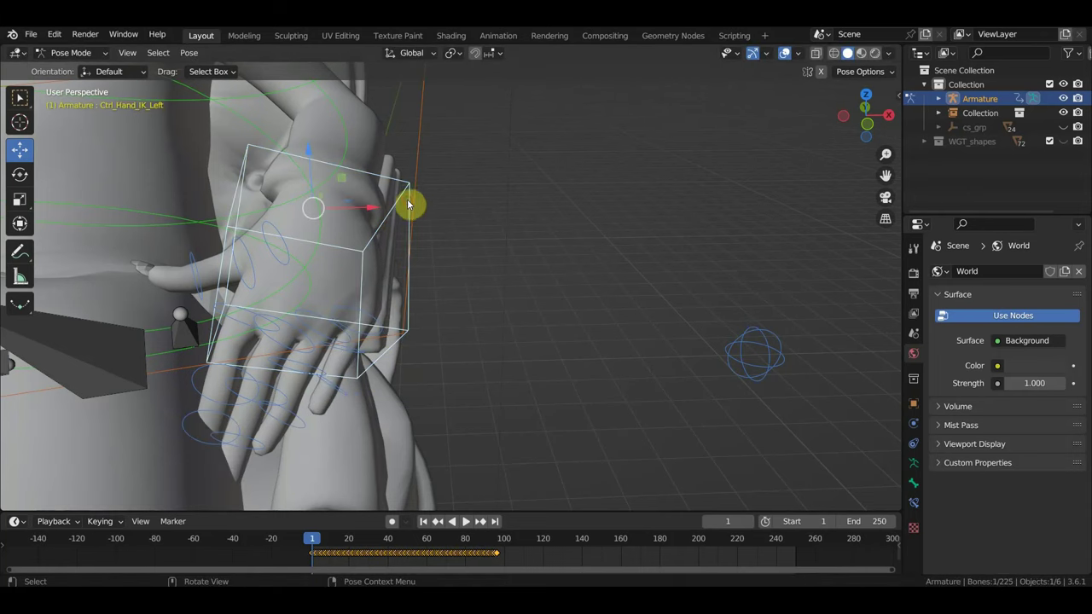
{"action": "key", "text": "r"}
{"action": "left_click", "coordinate": [278, 264]}
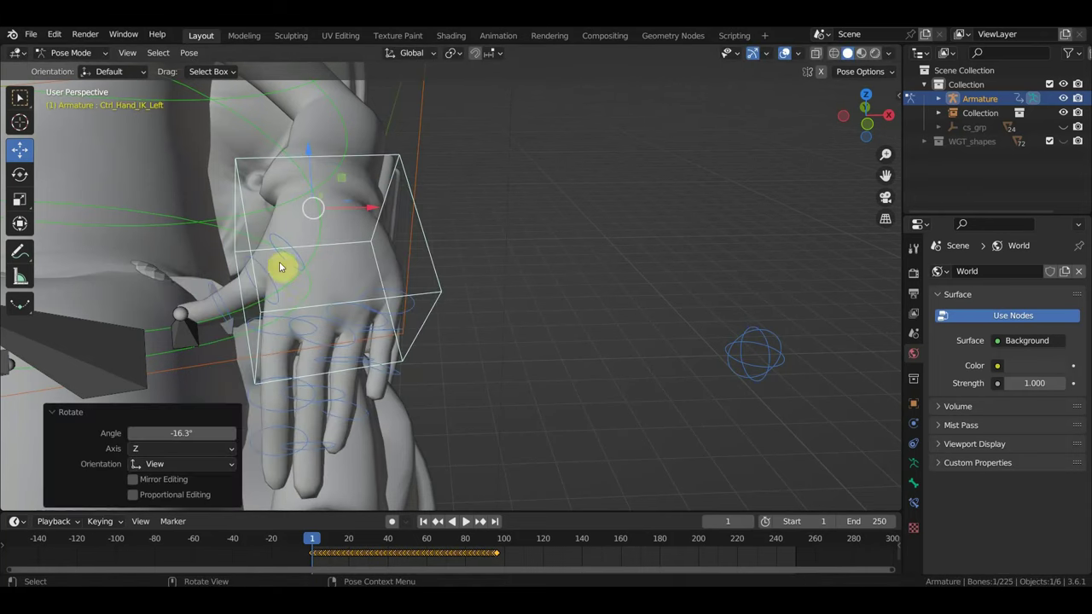
{"action": "left_click", "coordinate": [265, 272]}
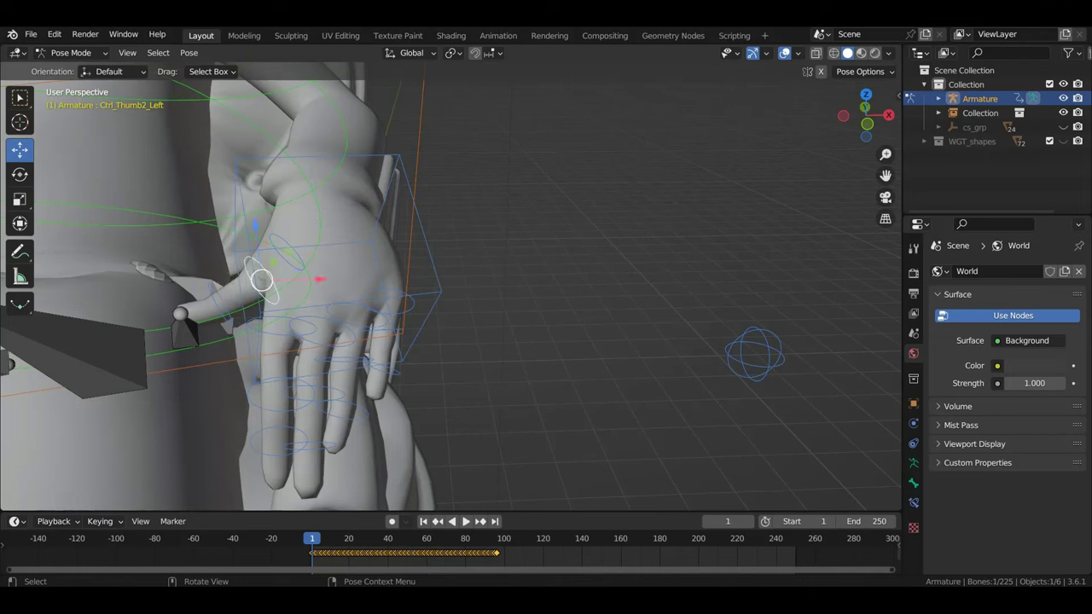
{"action": "key", "text": "r"}
{"action": "left_click", "coordinate": [334, 258]}
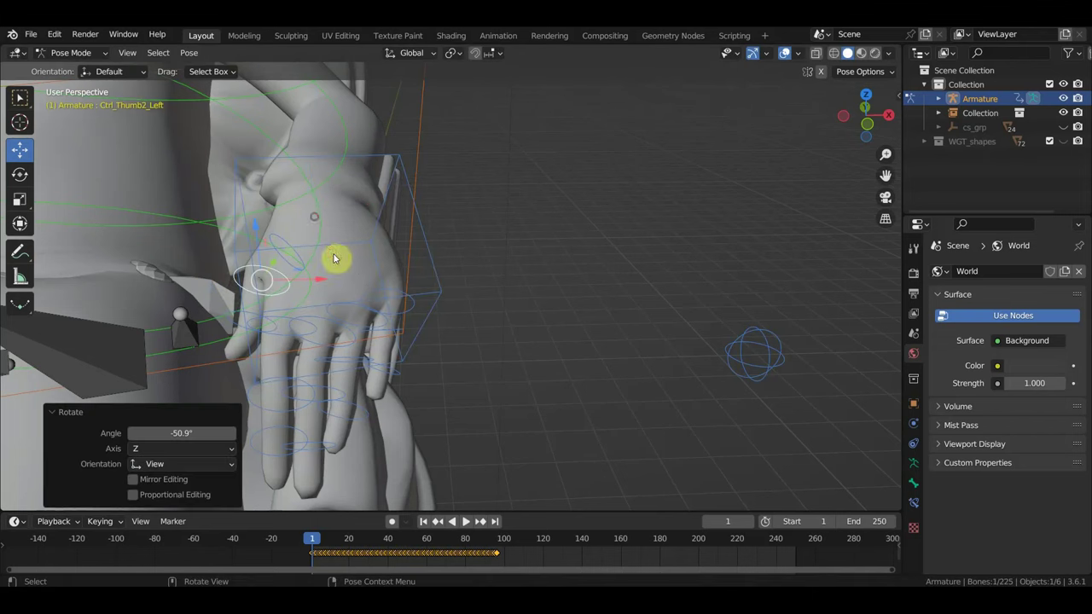
- Bend the left ring finger tip and the pinky tip -31.9°, then view the whole seated figure
{"action": "mouse_move", "coordinate": [418, 368]}
{"action": "middle_mouse_down"}
{"action": "mouse_move", "coordinate": [390, 378]}
{"action": "mouse_move", "coordinate": [288, 366]}
{"action": "mouse_move", "coordinate": [446, 390]}
{"action": "mouse_move", "coordinate": [410, 382]}
{"action": "mouse_move", "coordinate": [390, 362]}
{"action": "mouse_move", "coordinate": [395, 370]}
{"action": "mouse_move", "coordinate": [370, 370]}
{"action": "mouse_move", "coordinate": [432, 368]}
{"action": "middle_mouse_up"}
{"action": "scroll", "coordinate": [284, 365], "scroll_direction": "up", "scroll_amount": 2}
{"action": "left_click", "coordinate": [395, 364]}
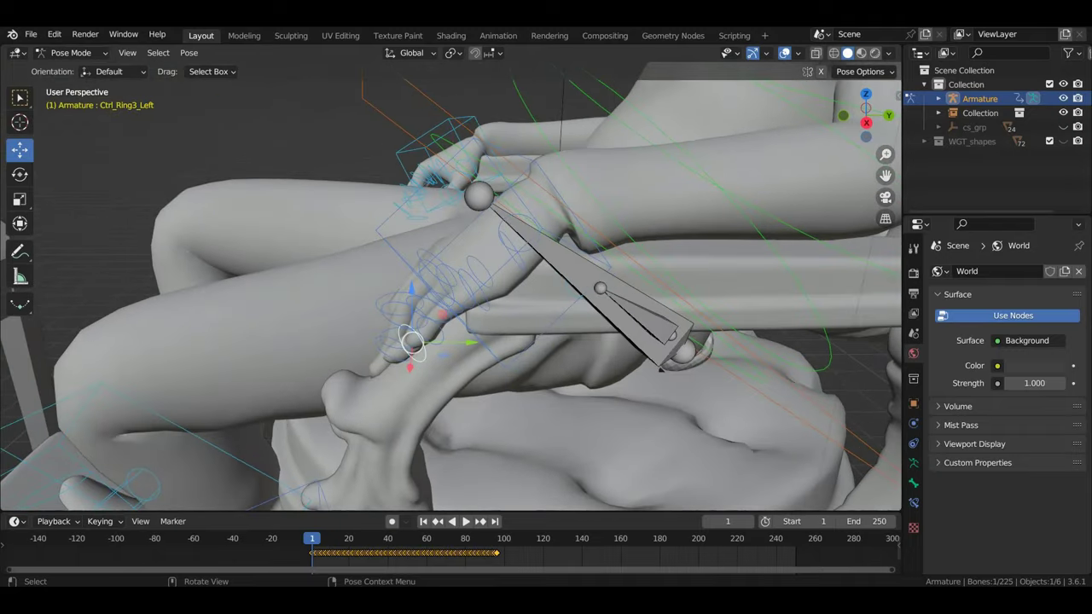
{"action": "key", "text": "r"}
{"action": "left_click", "coordinate": [456, 321]}
{"action": "left_click", "coordinate": [441, 334]}
{"action": "key", "text": "r"}
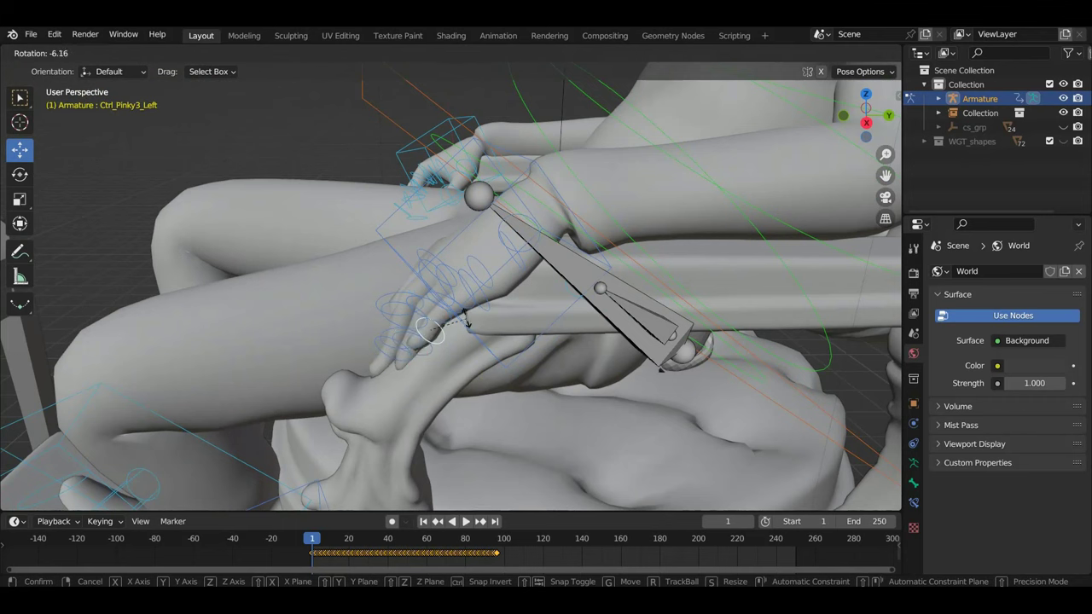
{"action": "left_click", "coordinate": [460, 307]}
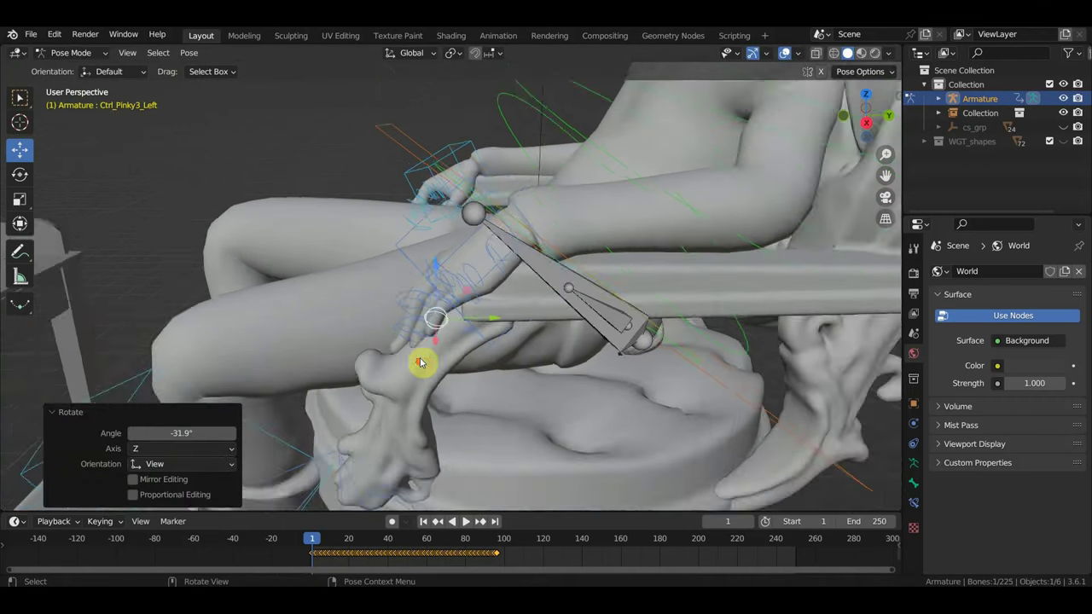
{"action": "middle_click_drag", "start_coordinate": [409, 362], "coordinate": [421, 361]}
{"action": "mouse_move", "coordinate": [421, 361]}
{"action": "middle_mouse_down"}
{"action": "mouse_move", "coordinate": [585, 361]}
{"action": "mouse_move", "coordinate": [310, 368]}
{"action": "mouse_move", "coordinate": [441, 367]}
{"action": "mouse_move", "coordinate": [475, 353]}
{"action": "mouse_move", "coordinate": [453, 253]}
{"action": "middle_mouse_up"}
- Bend the right pinky tip, middle finger base (9.04°) and index finger base (14.1°)
{"action": "scroll", "coordinate": [463, 361], "scroll_direction": "down", "scroll_amount": 2}
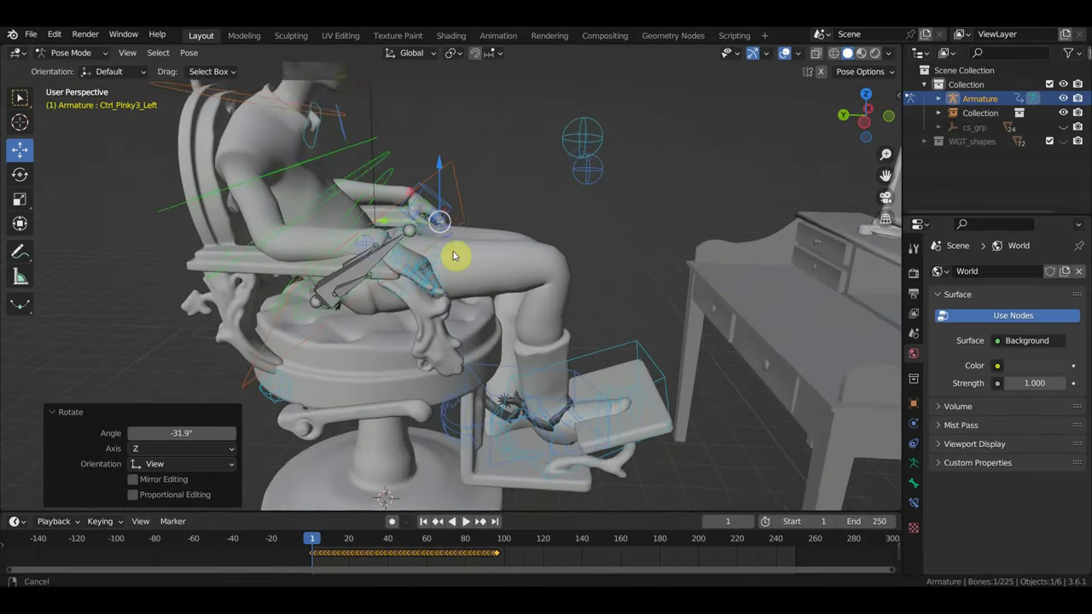
{"action": "scroll", "coordinate": [445, 265], "scroll_direction": "up", "scroll_amount": 3}
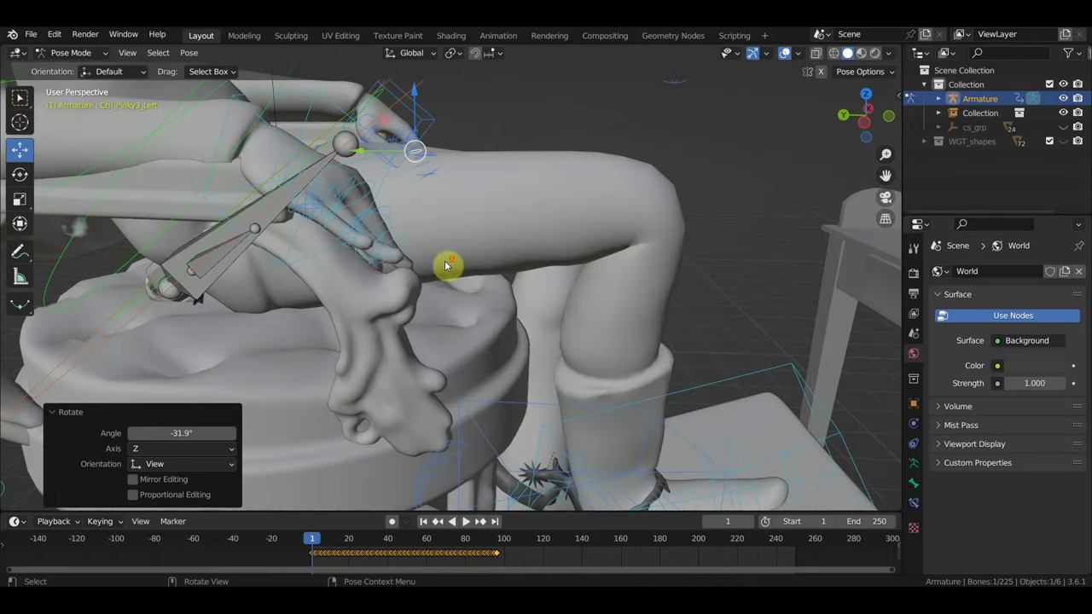
{"action": "left_click", "coordinate": [349, 232]}
{"action": "mouse_move", "coordinate": [383, 250]}
{"action": "middle_mouse_down"}
{"action": "mouse_move", "coordinate": [312, 287]}
{"action": "mouse_move", "coordinate": [322, 290]}
{"action": "mouse_move", "coordinate": [309, 309]}
{"action": "mouse_move", "coordinate": [280, 310]}
{"action": "mouse_move", "coordinate": [385, 246]}
{"action": "mouse_move", "coordinate": [327, 244]}
{"action": "mouse_move", "coordinate": [364, 247]}
{"action": "middle_mouse_up"}
{"action": "scroll", "coordinate": [321, 290], "scroll_direction": "down", "scroll_amount": 3}
{"action": "scroll", "coordinate": [385, 246], "scroll_direction": "up", "scroll_amount": 4}
{"action": "scroll", "coordinate": [337, 253], "scroll_direction": "up", "scroll_amount": 1}
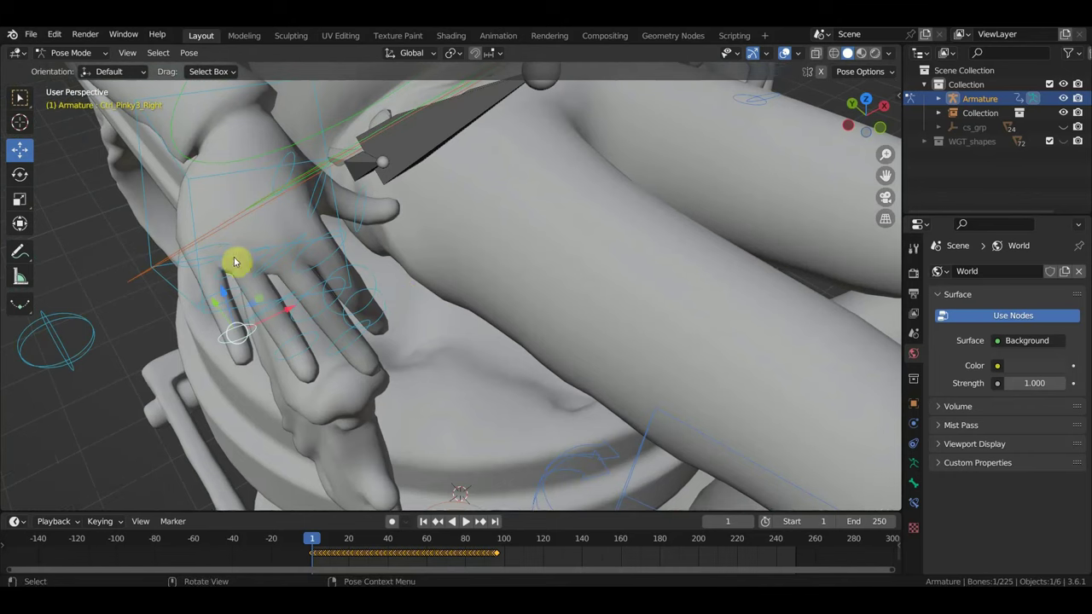
{"action": "key", "text": "r"}
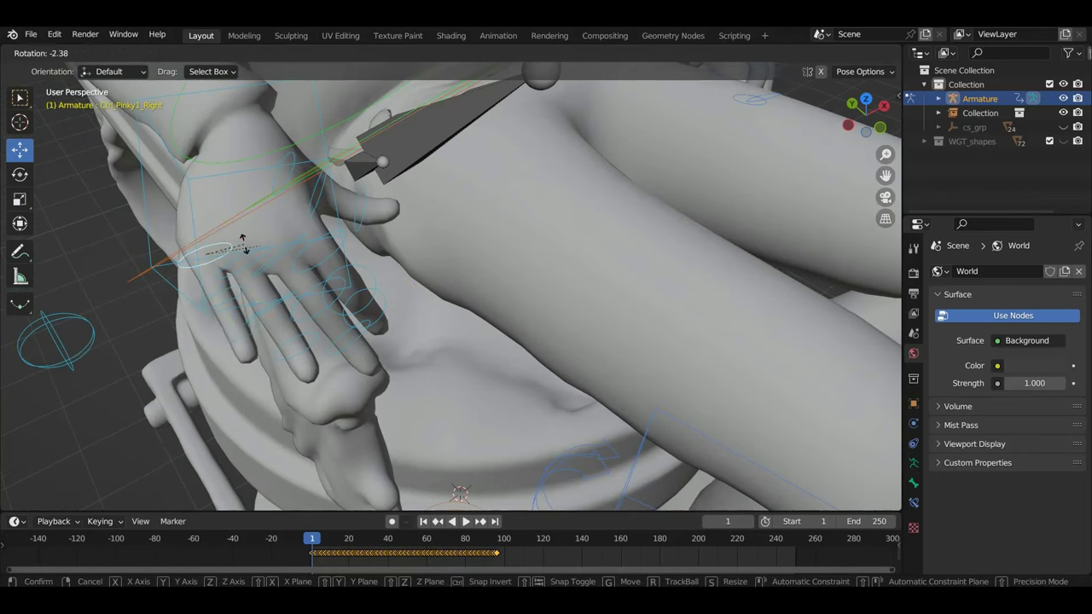
{"action": "left_click", "coordinate": [243, 247]}
{"action": "left_click", "coordinate": [305, 254]}
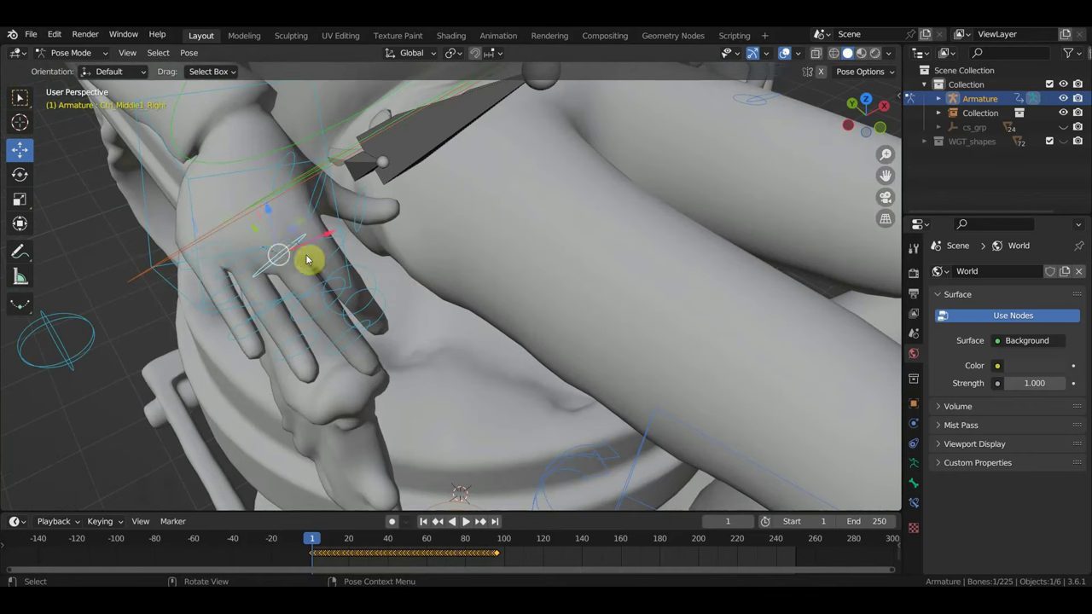
{"action": "key", "text": "r"}
{"action": "left_click", "coordinate": [321, 250]}
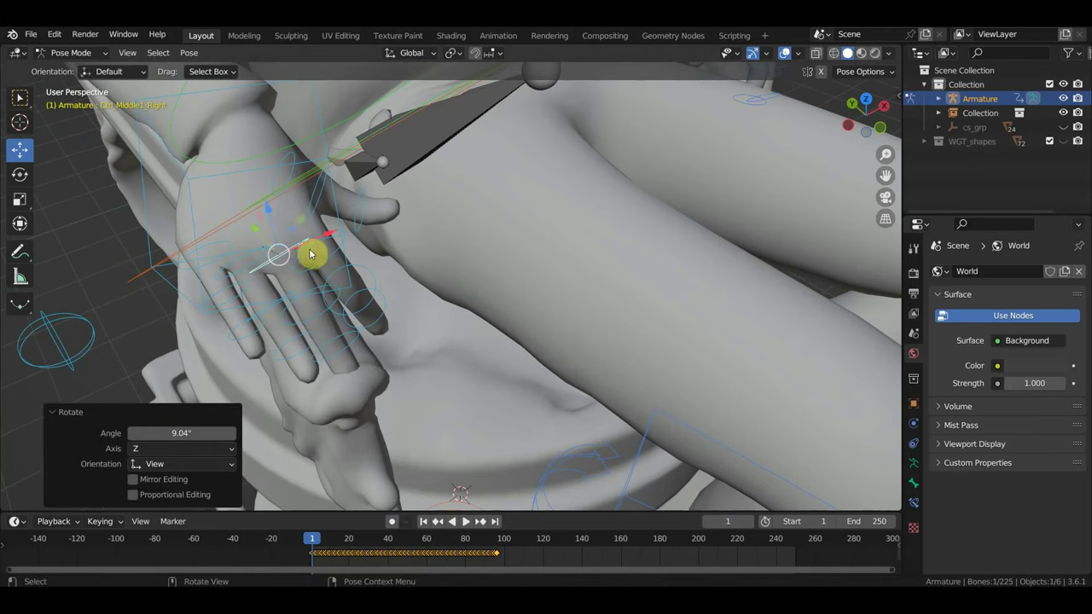
{"action": "left_click", "coordinate": [322, 253]}
{"action": "key", "text": "r"}
{"action": "left_click", "coordinate": [343, 234]}
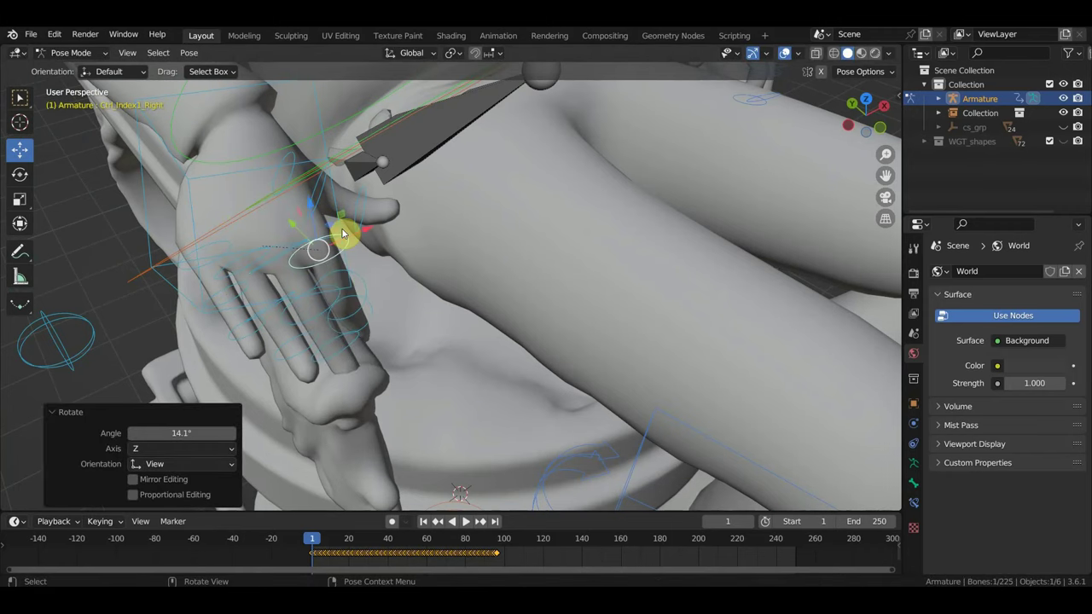
- Rotate the right thumb's middle and tip controls, settling the thumb at 18°
{"action": "left_click", "coordinate": [322, 186]}
{"action": "key", "text": "r"}
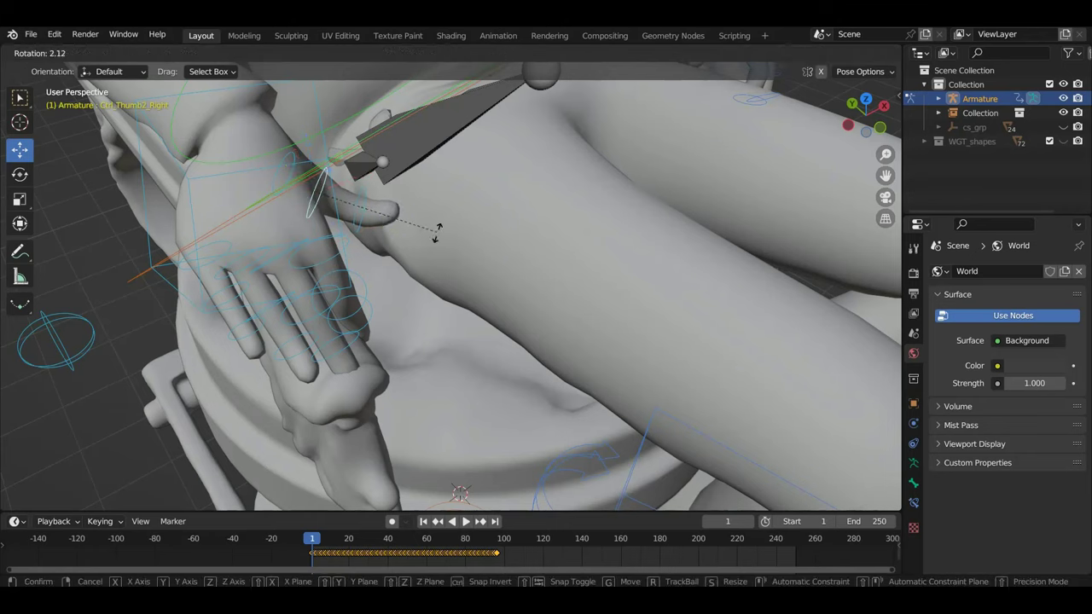
{"action": "left_click", "coordinate": [370, 210]}
{"action": "left_click", "coordinate": [366, 207]}
{"action": "key", "text": "r"}
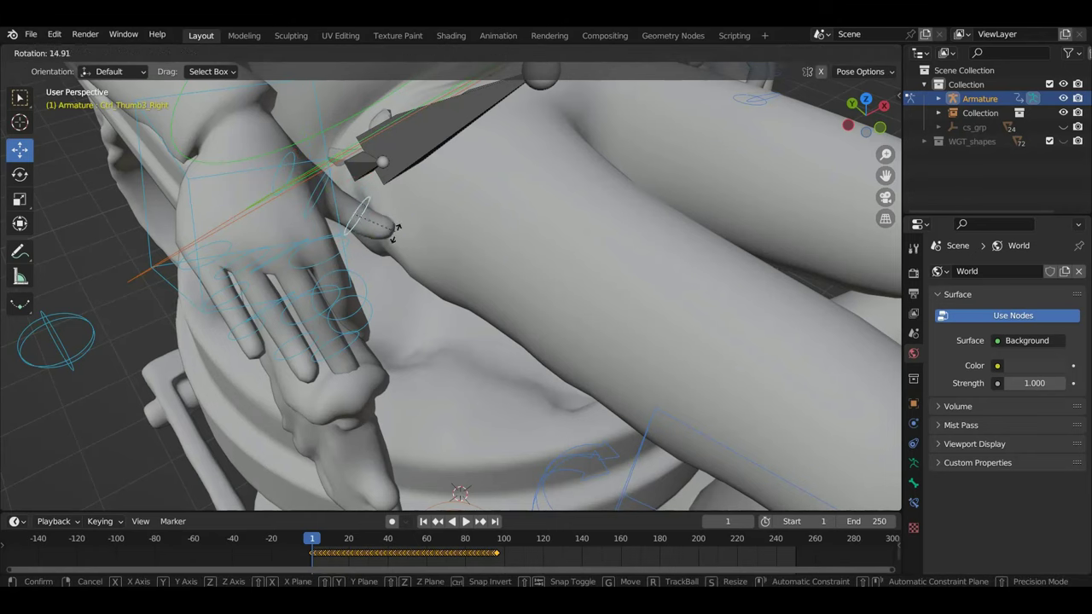
{"action": "left_click", "coordinate": [366, 249]}
{"action": "left_click", "coordinate": [316, 190]}
{"action": "key", "text": "r"}
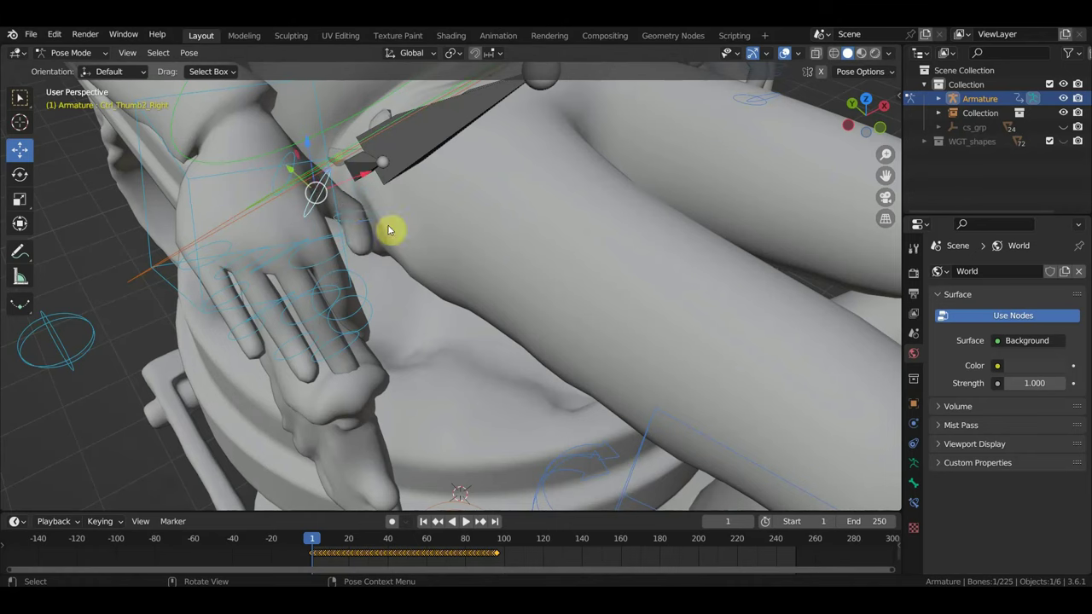
{"action": "left_click", "coordinate": [323, 260]}
- Bend the right ring finger tip control, ending at -27.8°
{"action": "mouse_move", "coordinate": [323, 260]}
{"action": "middle_mouse_down"}
{"action": "mouse_move", "coordinate": [218, 245]}
{"action": "mouse_move", "coordinate": [290, 267]}
{"action": "mouse_move", "coordinate": [188, 241]}
{"action": "mouse_move", "coordinate": [253, 195]}
{"action": "middle_mouse_up"}
{"action": "left_click", "coordinate": [96, 221]}
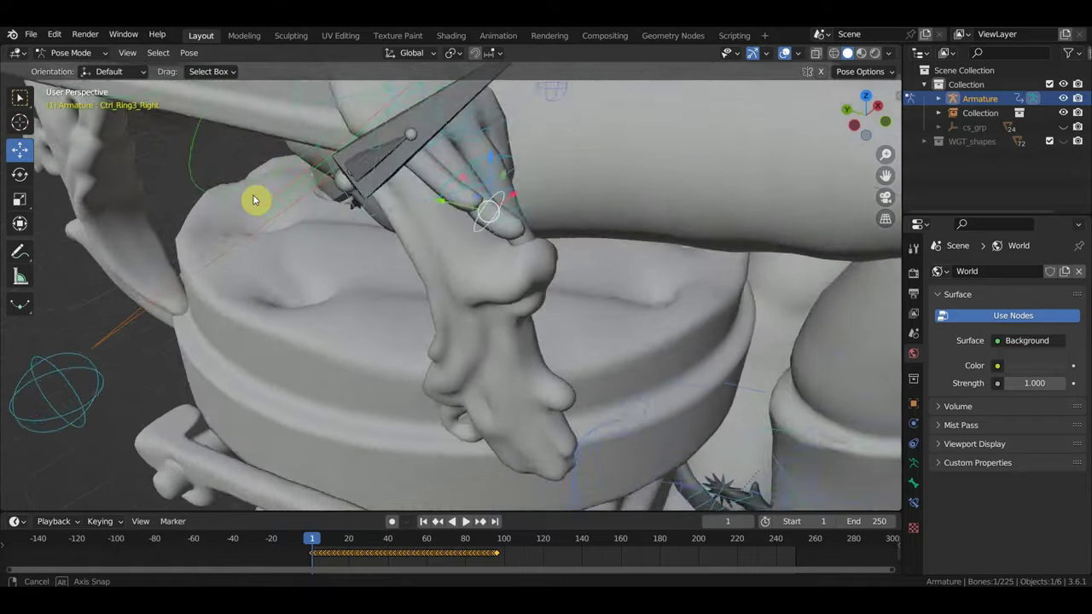
{"action": "key", "text": "r"}
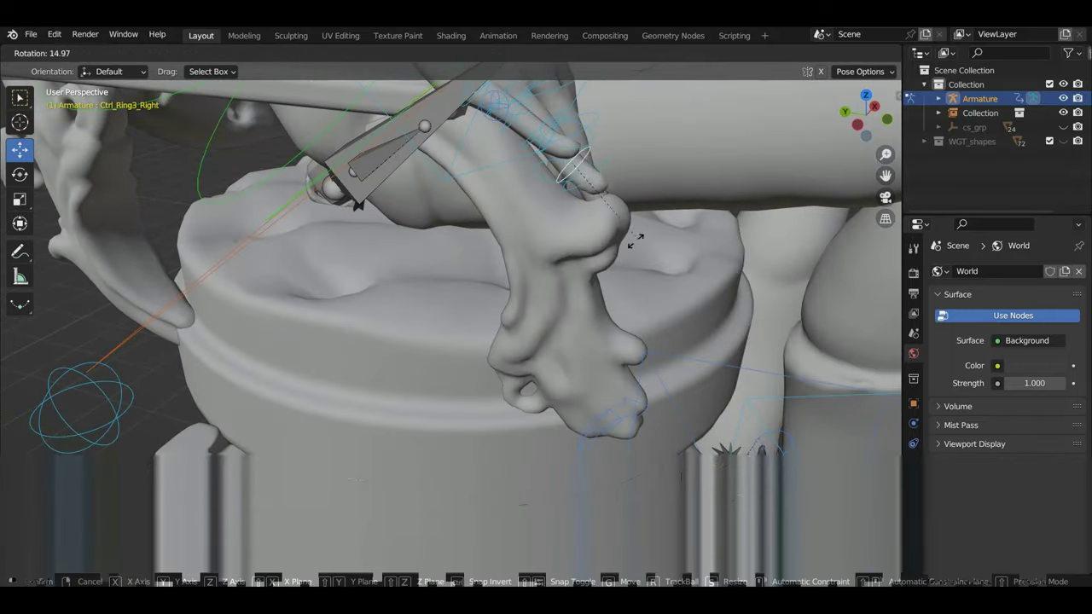
{"action": "left_click", "coordinate": [574, 217]}
{"action": "mouse_move", "coordinate": [574, 216]}
{"action": "middle_mouse_down"}
{"action": "mouse_move", "coordinate": [487, 179]}
{"action": "mouse_move", "coordinate": [458, 182]}
{"action": "mouse_move", "coordinate": [451, 199]}
{"action": "mouse_move", "coordinate": [413, 214]}
{"action": "middle_mouse_up"}
{"action": "key", "text": "r"}
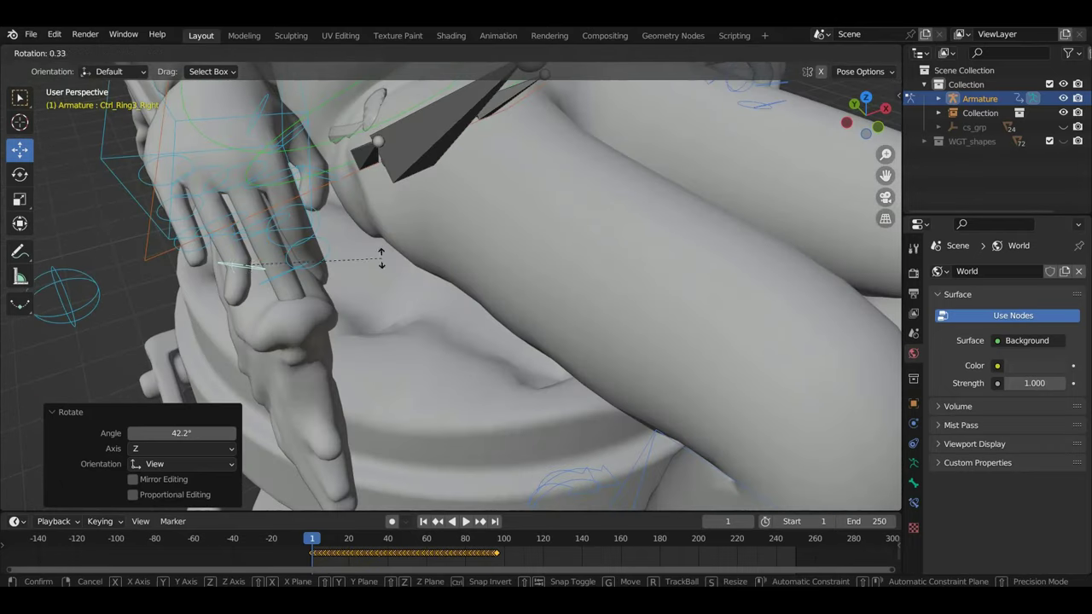
{"action": "left_click", "coordinate": [390, 176]}
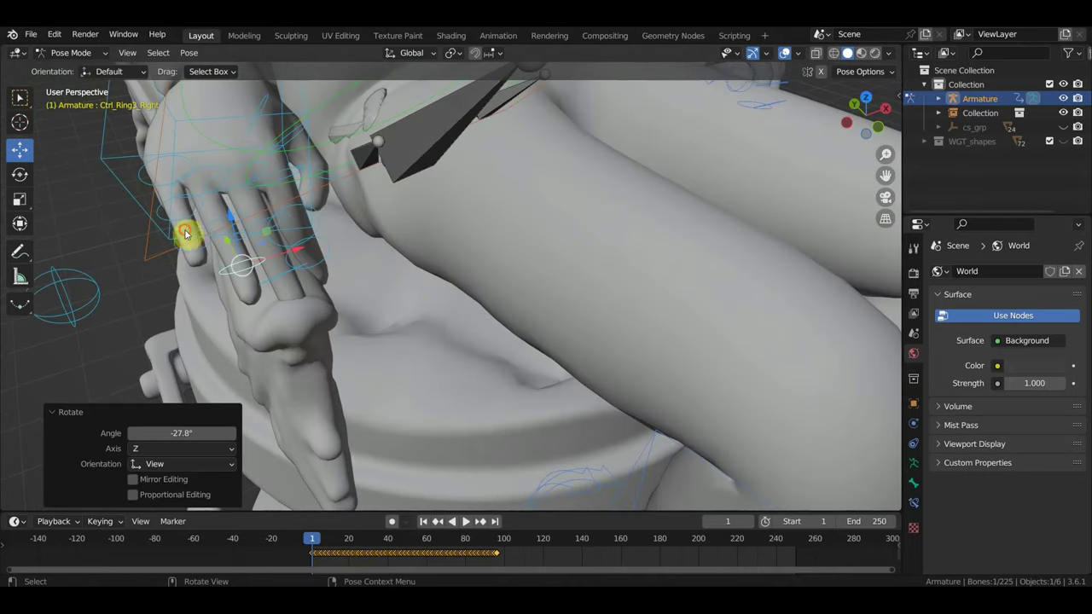
- Curl the right pinky tip 36.4°, pinky base 16.7° and ring finger middle 18.2°
{"action": "left_click", "coordinate": [186, 235]}
{"action": "mouse_move", "coordinate": [186, 234]}
{"action": "middle_mouse_down"}
{"action": "mouse_move", "coordinate": [287, 248]}
{"action": "mouse_move", "coordinate": [336, 236]}
{"action": "mouse_move", "coordinate": [351, 219]}
{"action": "mouse_move", "coordinate": [592, 246]}
{"action": "mouse_move", "coordinate": [575, 229]}
{"action": "middle_mouse_up"}
{"action": "key", "text": "r"}
{"action": "left_click", "coordinate": [559, 226]}
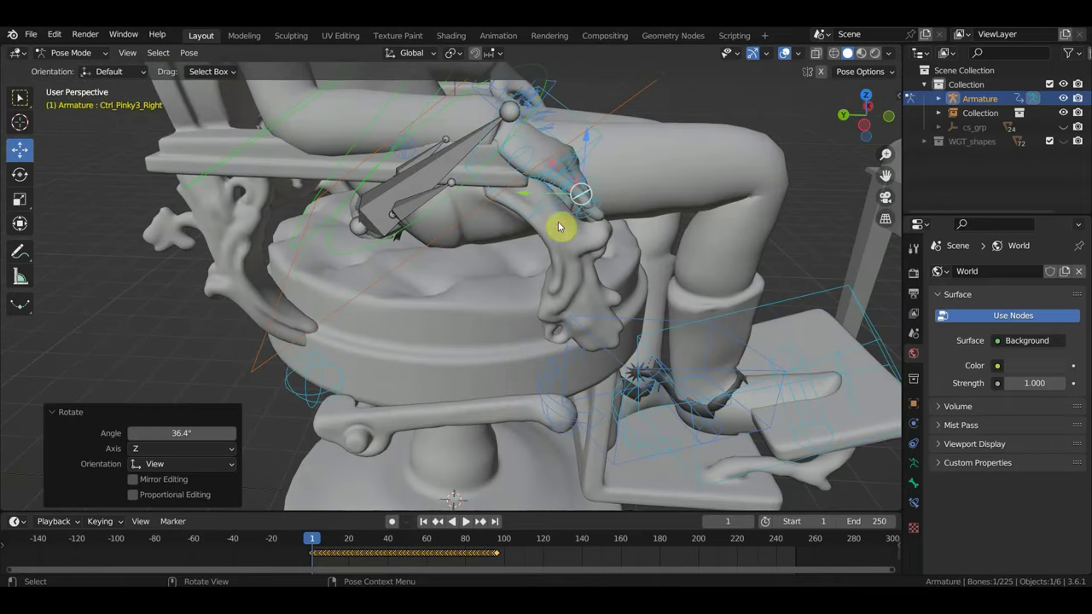
{"action": "left_click", "coordinate": [553, 179]}
{"action": "key", "text": "r"}
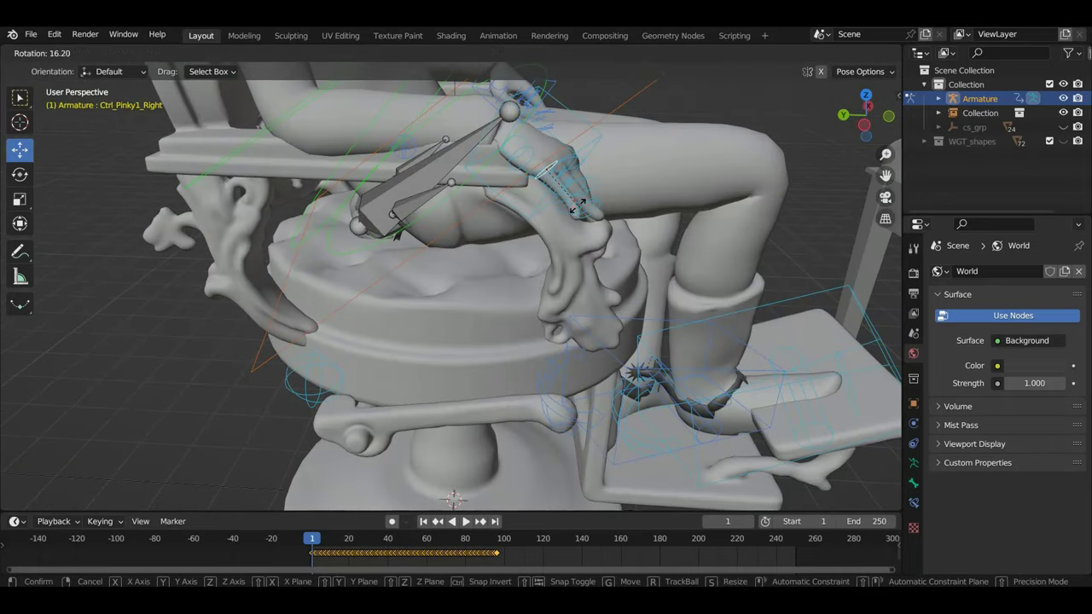
{"action": "left_click", "coordinate": [577, 209]}
{"action": "left_click", "coordinate": [578, 186]}
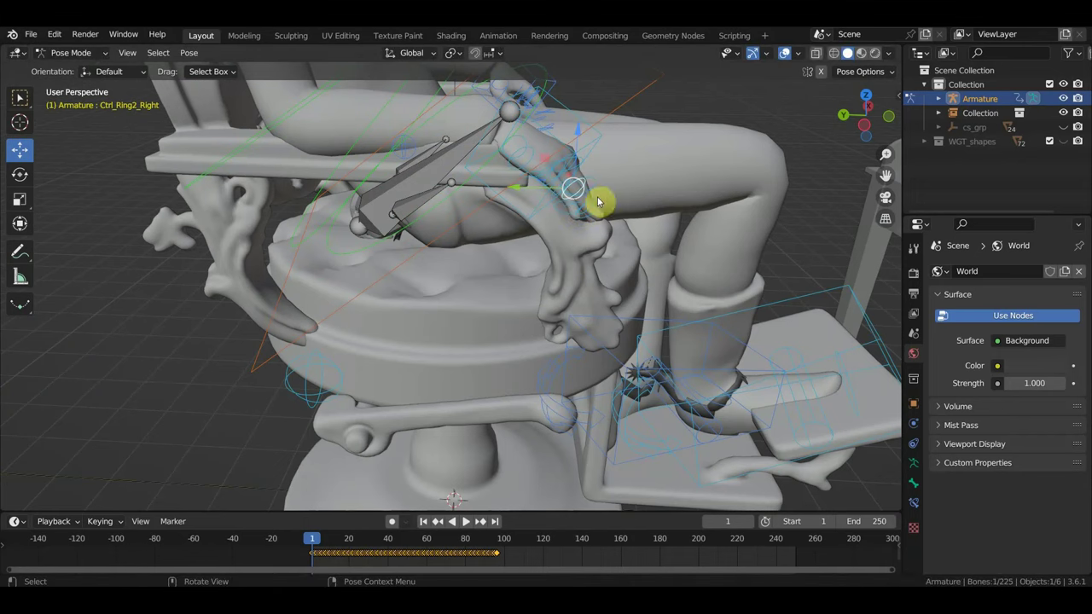
{"action": "key", "text": "r"}
{"action": "left_click", "coordinate": [603, 222]}
- Readjust the right pinky tip to -24.4° and rotate the pinky base control
{"action": "mouse_move", "coordinate": [603, 223]}
{"action": "middle_mouse_down"}
{"action": "mouse_move", "coordinate": [406, 220]}
{"action": "mouse_move", "coordinate": [548, 273]}
{"action": "middle_mouse_up"}
{"action": "scroll", "coordinate": [421, 219], "scroll_direction": "up", "scroll_amount": 5}
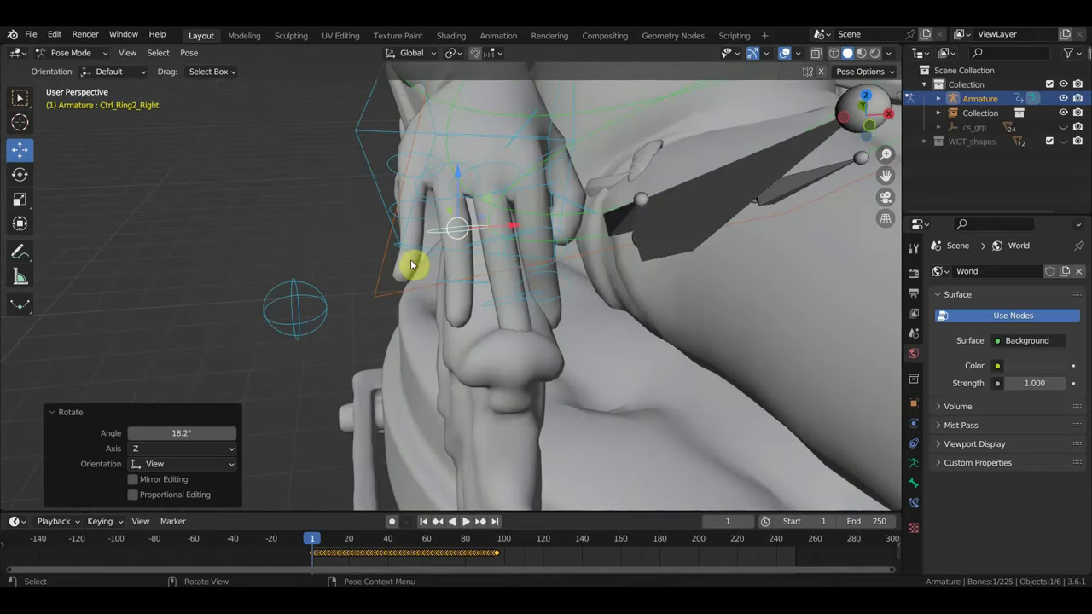
{"action": "left_click", "coordinate": [420, 253]}
{"action": "key", "text": "r"}
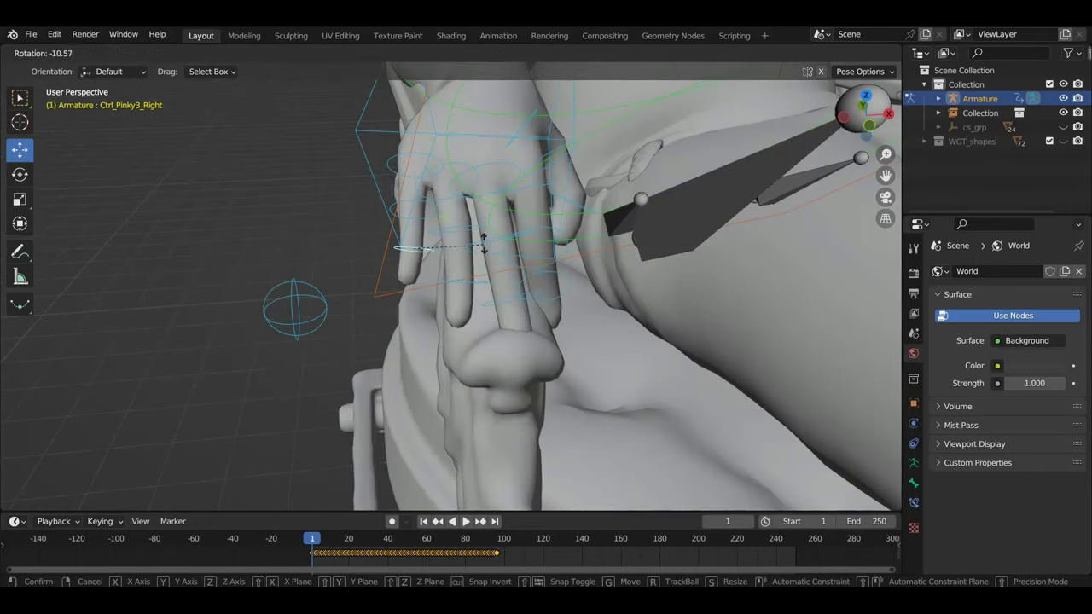
{"action": "left_click", "coordinate": [482, 228]}
{"action": "left_click", "coordinate": [440, 169]}
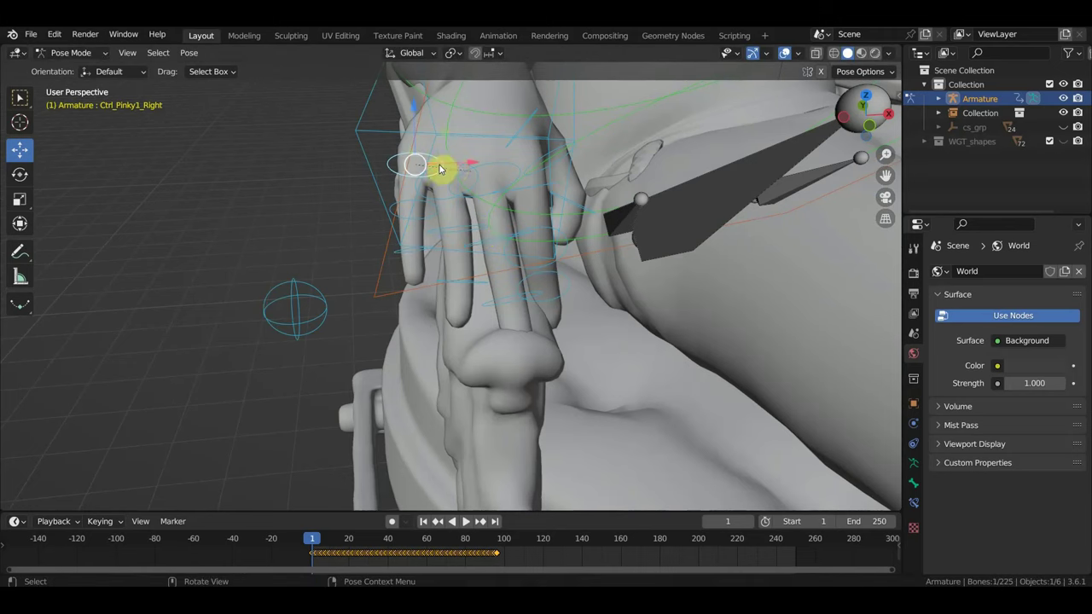
{"action": "key", "text": "r"}
{"action": "left_click", "coordinate": [476, 160]}
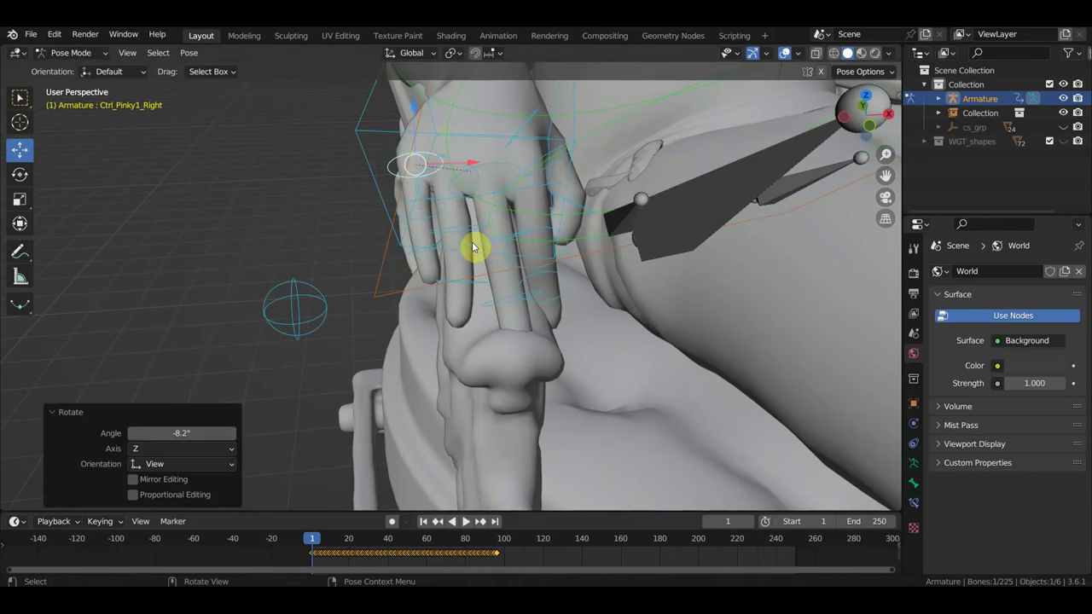
- Rotate the right ring and index finger controls, then view the whole seated figure
{"action": "left_click", "coordinate": [481, 286]}
{"action": "key", "text": "r"}
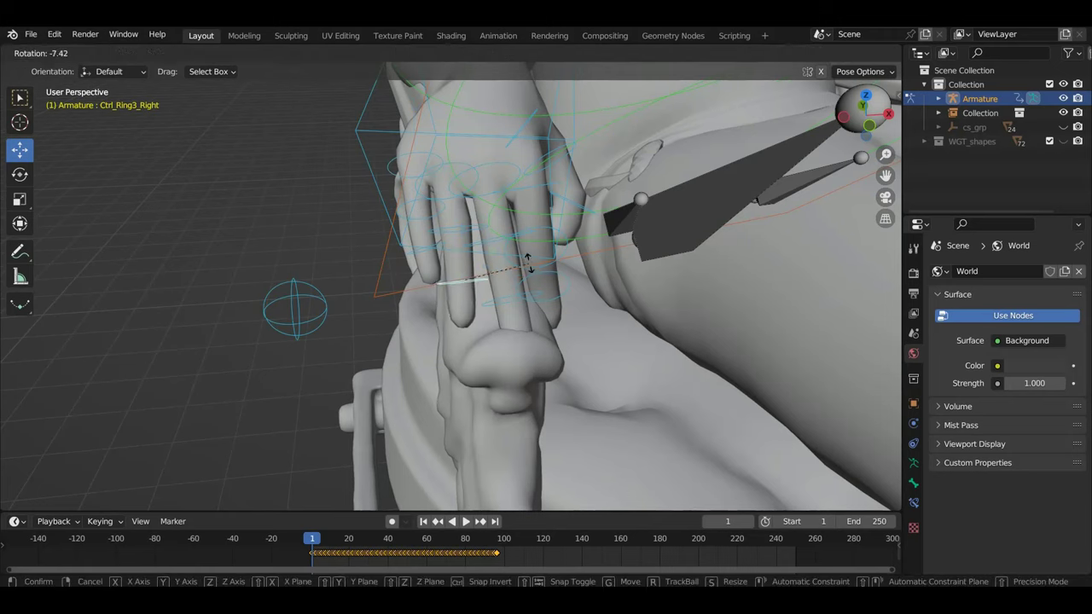
{"action": "left_click", "coordinate": [535, 257]}
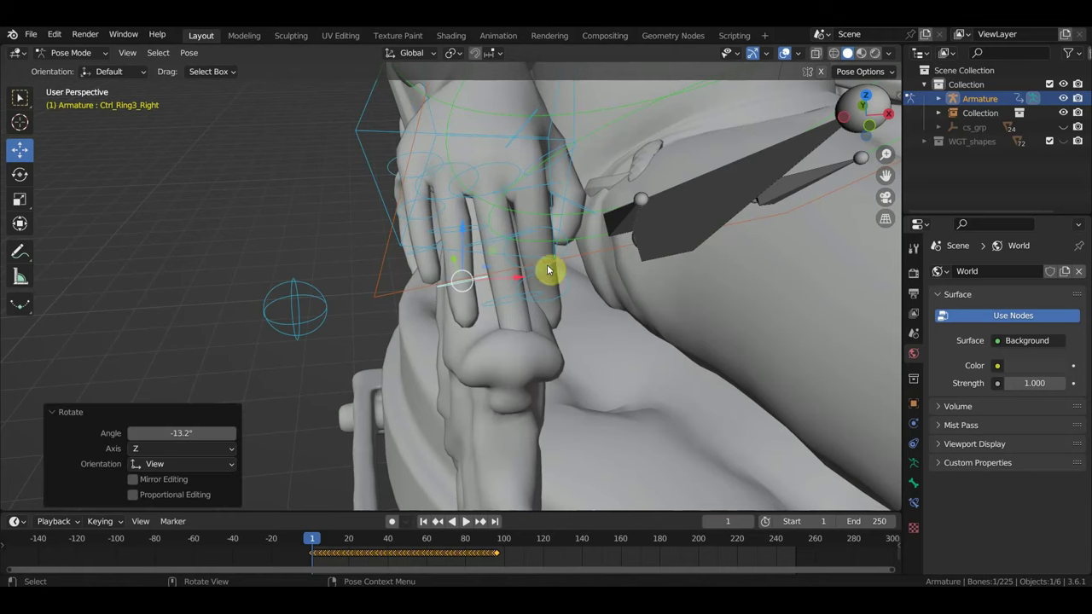
{"action": "left_click", "coordinate": [561, 283]}
{"action": "key", "text": "r"}
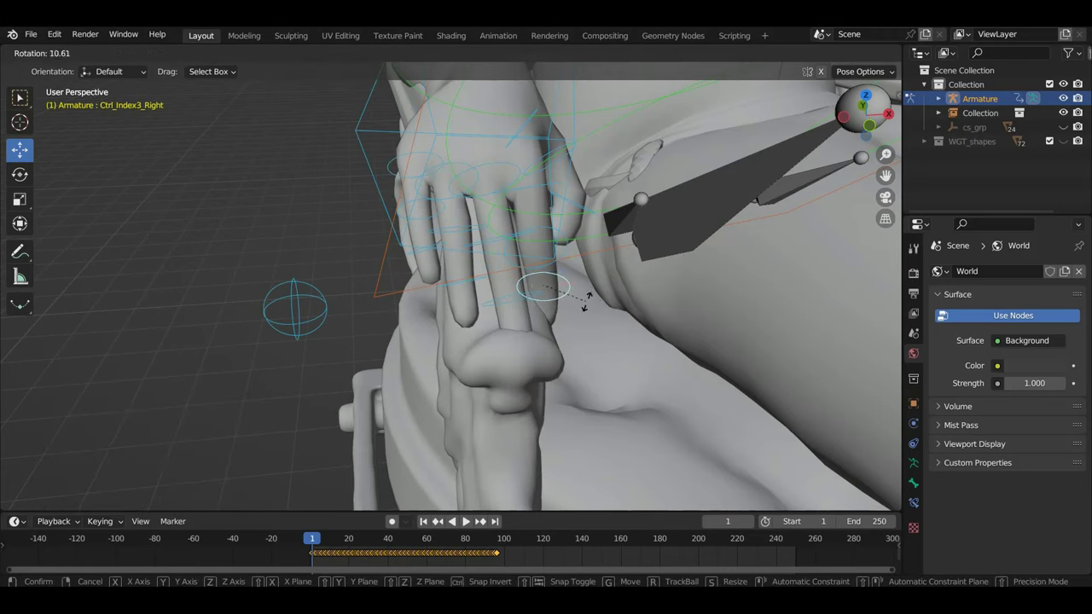
{"action": "left_click", "coordinate": [560, 308]}
{"action": "scroll", "coordinate": [449, 239], "scroll_direction": "down", "scroll_amount": 3}
{"action": "mouse_move", "coordinate": [487, 256]}
{"action": "middle_mouse_down"}
{"action": "mouse_move", "coordinate": [503, 267]}
{"action": "mouse_move", "coordinate": [461, 271]}
{"action": "middle_mouse_up"}
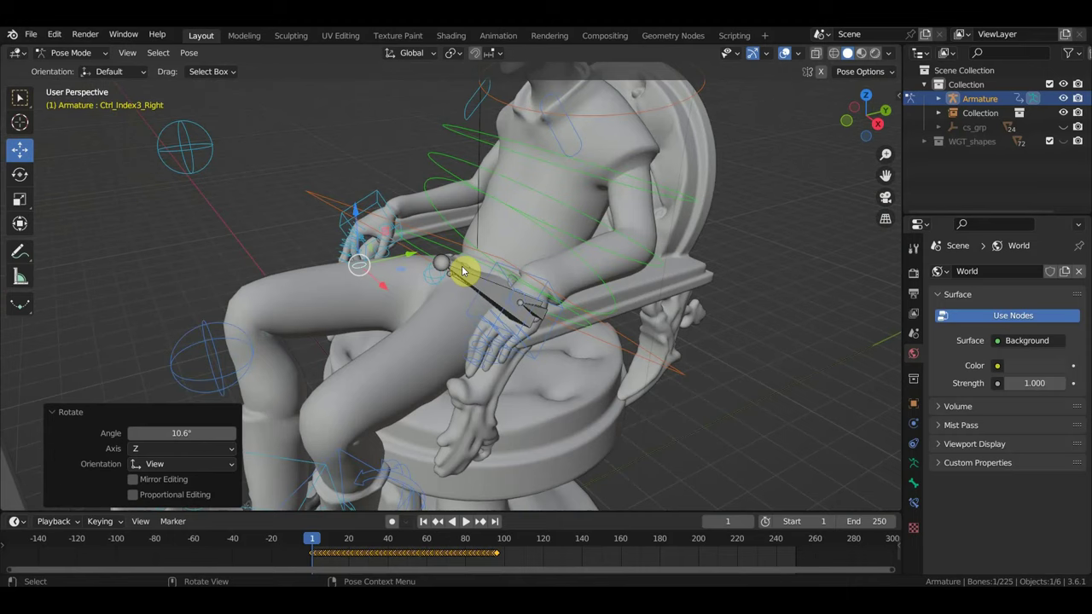
{"action": "scroll", "coordinate": [461, 269], "scroll_direction": "down", "scroll_amount": 4}
{"action": "middle_click_drag", "start_coordinate": [462, 269], "coordinate": [515, 256]}
- Insert Location & Rotation keys on all client bones and play the animation
{"action": "key", "text": "a"}
{"action": "key", "text": "i"}
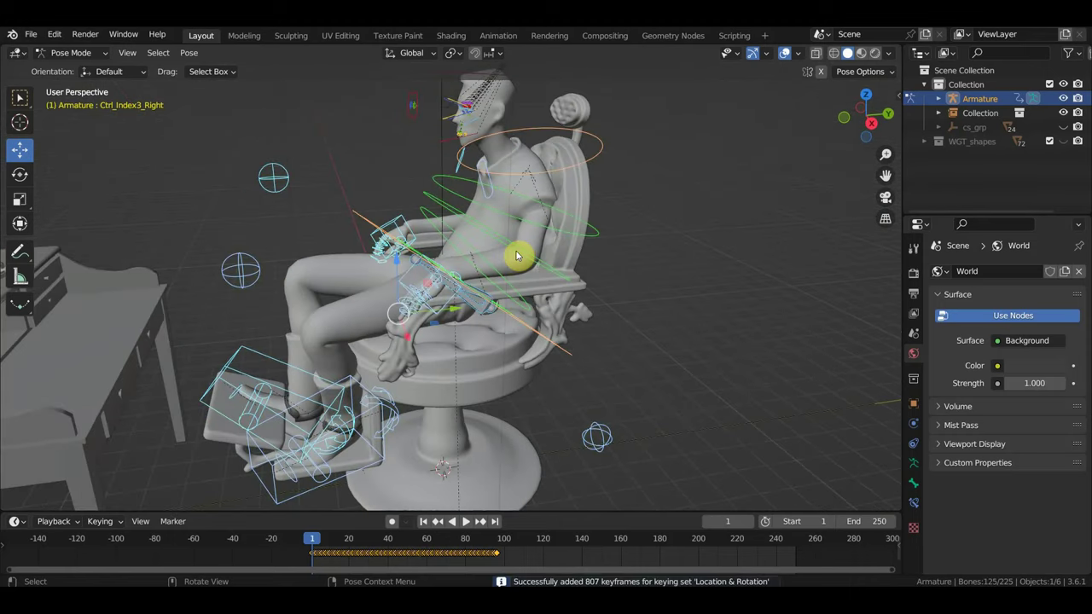
{"action": "middle_click_drag", "start_coordinate": [512, 336], "coordinate": [614, 285]}
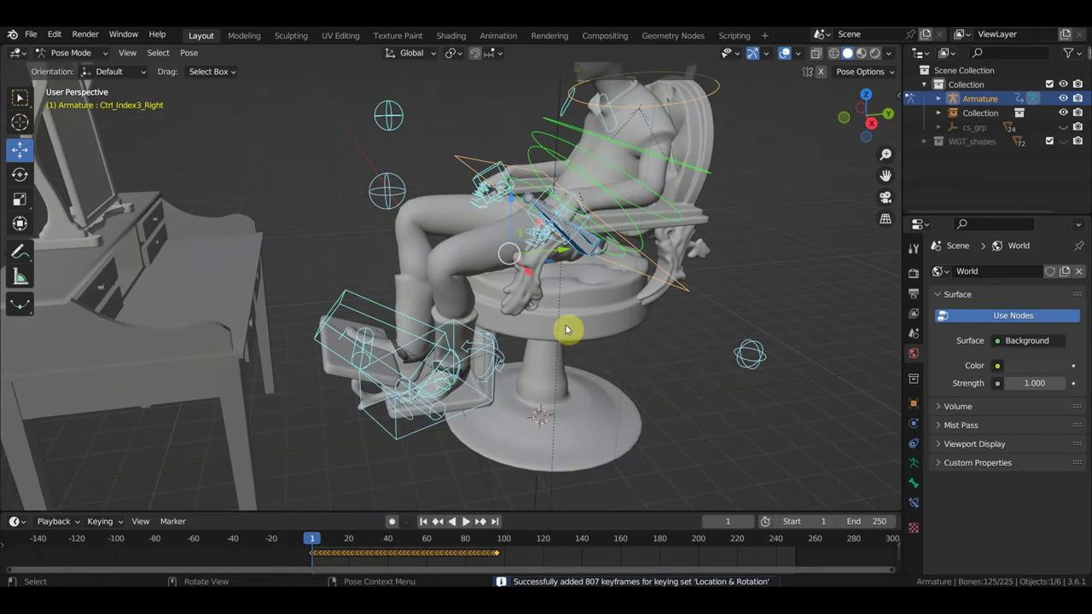
{"action": "key", "text": "space"}
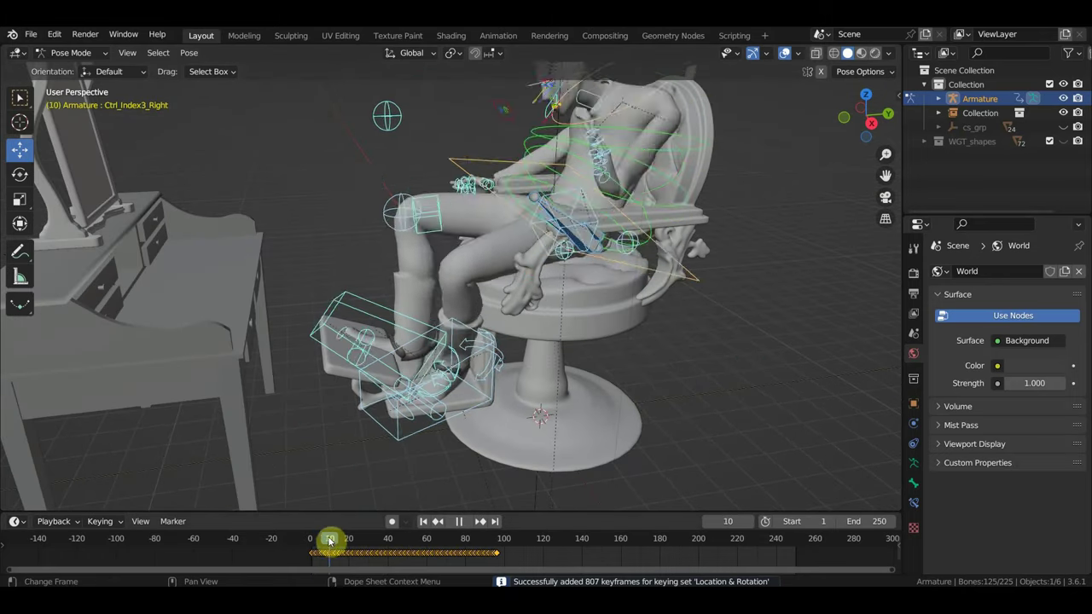
{"action": "mouse_move", "coordinate": [349, 543]}
{"action": "left_mouse_down"}
{"action": "mouse_move", "coordinate": [414, 566]}
{"action": "mouse_move", "coordinate": [339, 542]}
{"action": "mouse_move", "coordinate": [524, 555]}
{"action": "mouse_move", "coordinate": [499, 555]}
{"action": "left_mouse_up"}
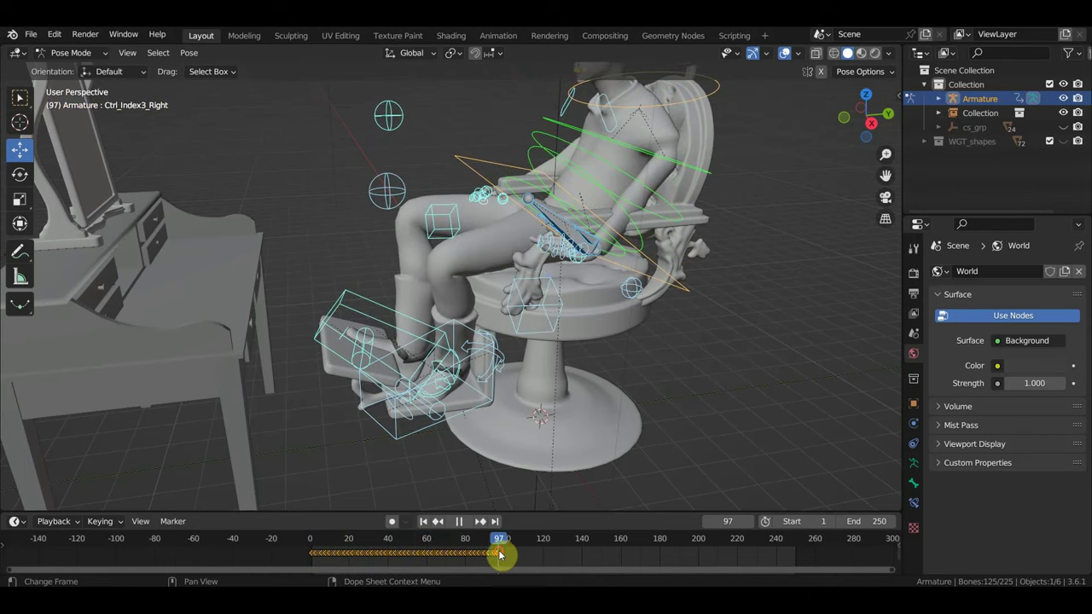
- Switch to the right orthographic view and start shifting the selected keys later
{"action": "middle_click_drag", "start_coordinate": [628, 458], "coordinate": [654, 322]}
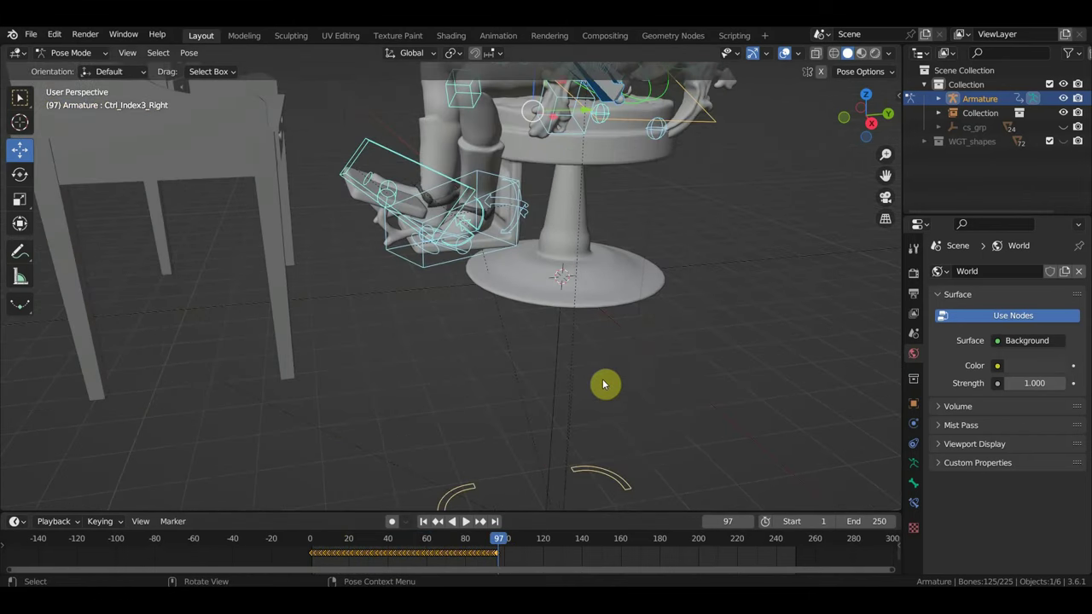
{"action": "scroll", "coordinate": [608, 367], "scroll_direction": "down", "scroll_amount": 3}
{"action": "middle_click_drag", "start_coordinate": [611, 355], "coordinate": [606, 404]}
{"action": "scroll", "coordinate": [631, 366], "scroll_direction": "down", "scroll_amount": 2}
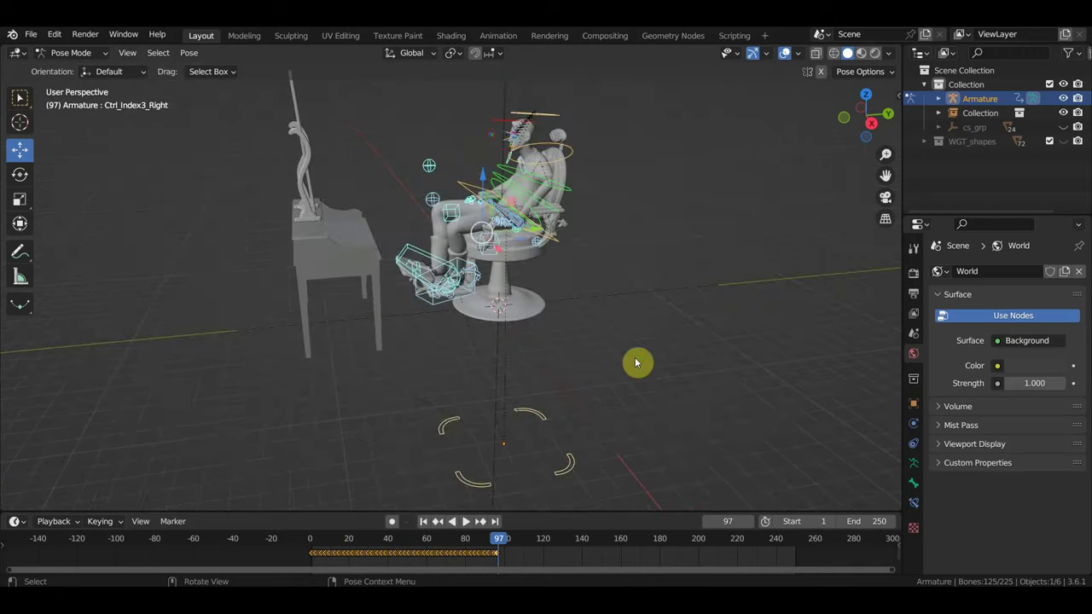
{"action": "key", "text": "KP_3"}
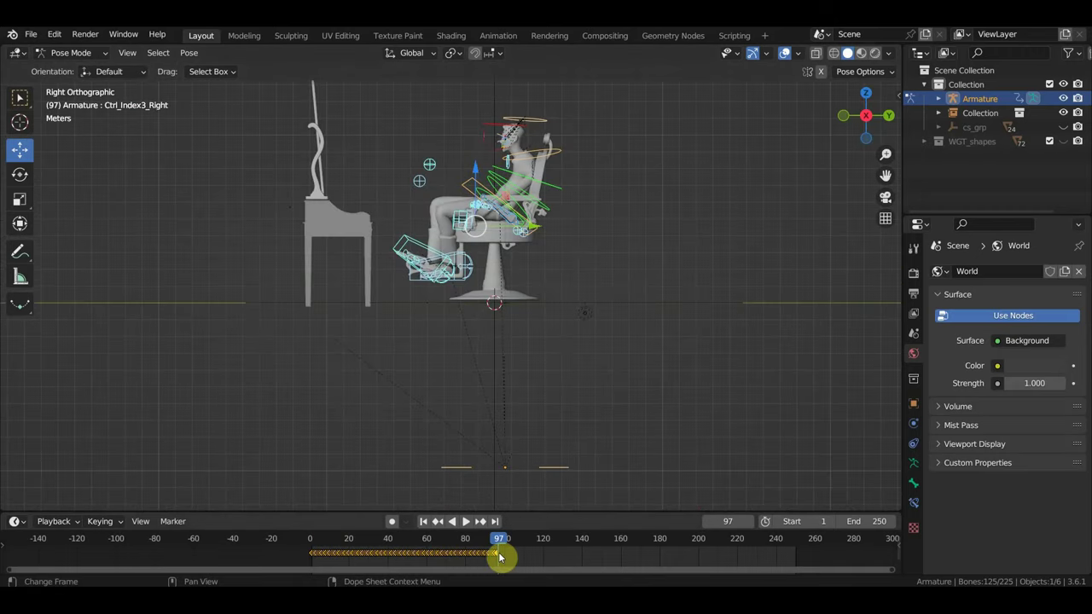
{"action": "key", "text": "g"}
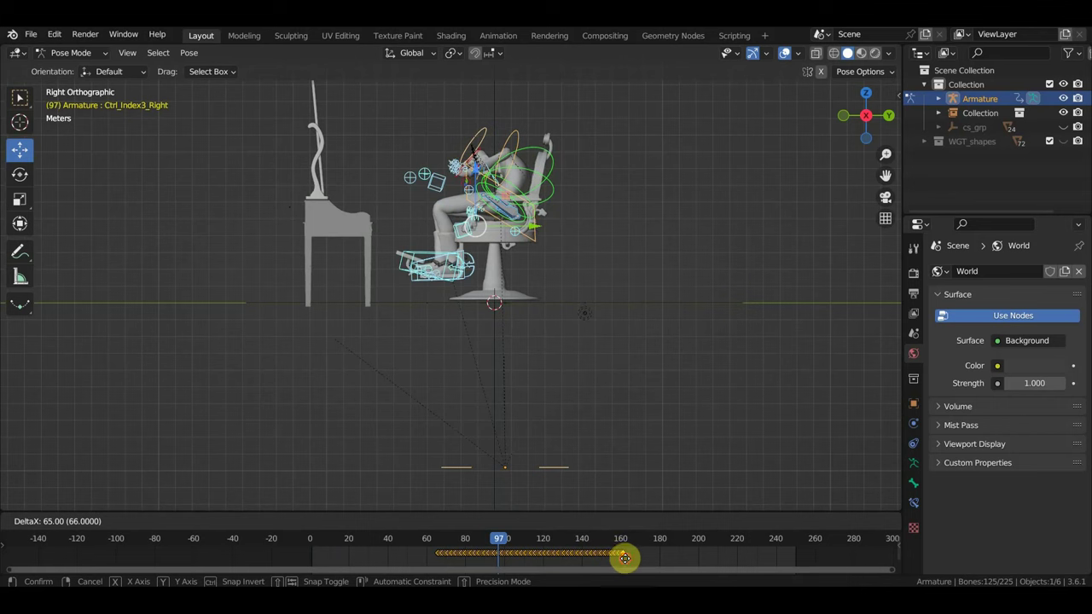
- Confirm the 65-frame key shift and jump to frame 161
{"action": "left_click", "coordinate": [624, 558]}
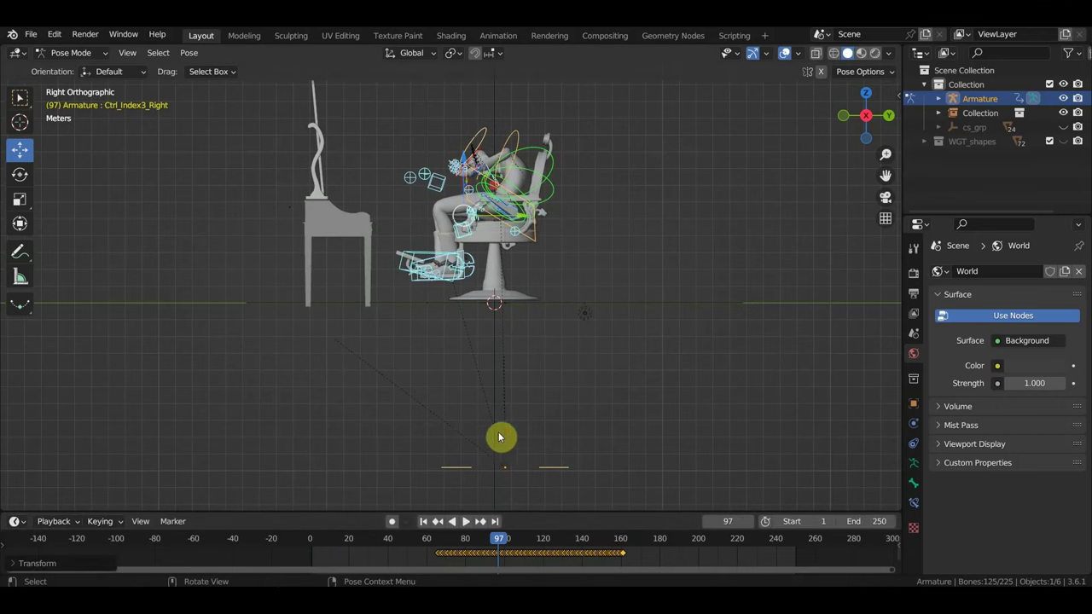
{"action": "mouse_move", "coordinate": [499, 437]}
{"action": "middle_mouse_down"}
{"action": "mouse_move", "coordinate": [545, 427]}
{"action": "mouse_move", "coordinate": [517, 485]}
{"action": "mouse_move", "coordinate": [529, 469]}
{"action": "mouse_move", "coordinate": [519, 470]}
{"action": "middle_mouse_up"}
{"action": "scroll", "coordinate": [514, 482], "scroll_direction": "up", "scroll_amount": 3}
{"action": "scroll", "coordinate": [537, 463], "scroll_direction": "down", "scroll_amount": 3}
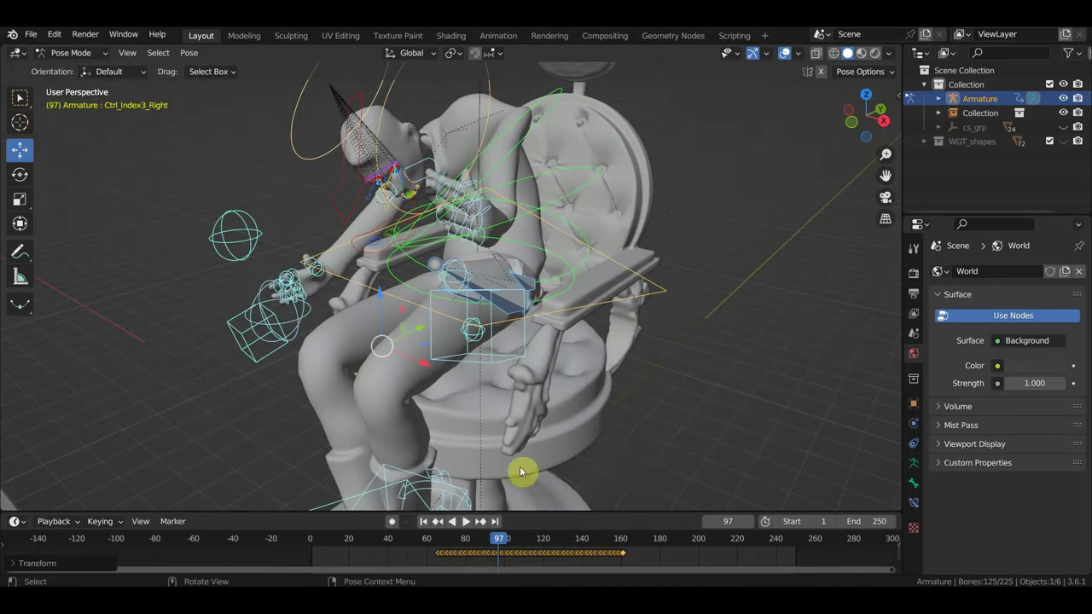
{"action": "left_click", "coordinate": [625, 547]}
{"action": "middle_click_drag", "start_coordinate": [622, 405], "coordinate": [572, 400]}
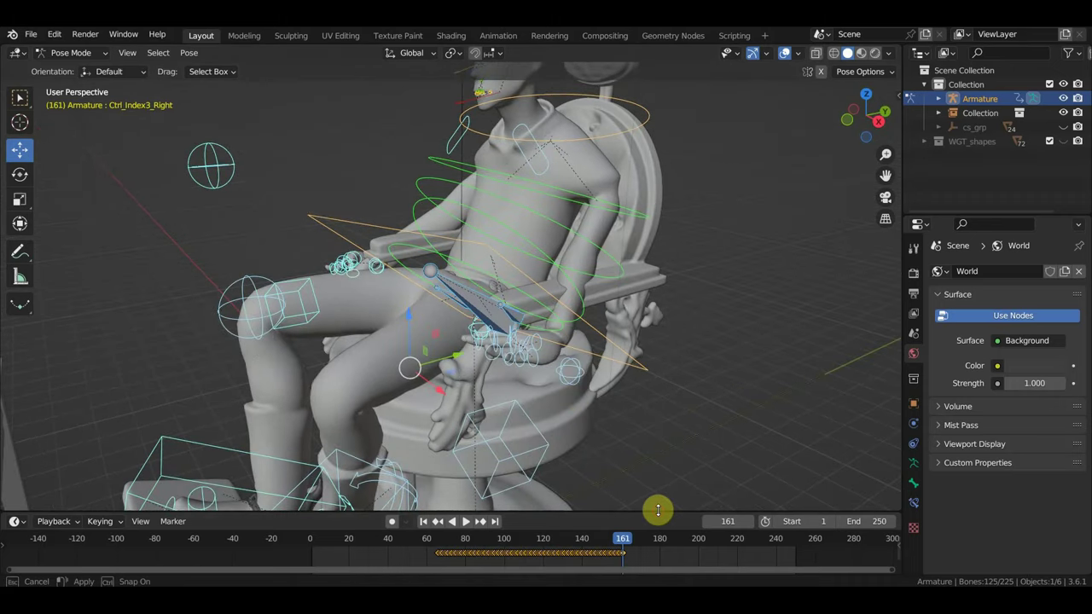
- Enlarge and zoom the timeline, then copy the first key column to frame 161
{"action": "mouse_move", "coordinate": [653, 510]}
{"action": "left_mouse_down"}
{"action": "mouse_move", "coordinate": [665, 429]}
{"action": "mouse_move", "coordinate": [657, 351]}
{"action": "left_mouse_up"}
{"action": "scroll", "coordinate": [450, 393], "scroll_direction": "up", "scroll_amount": 3}
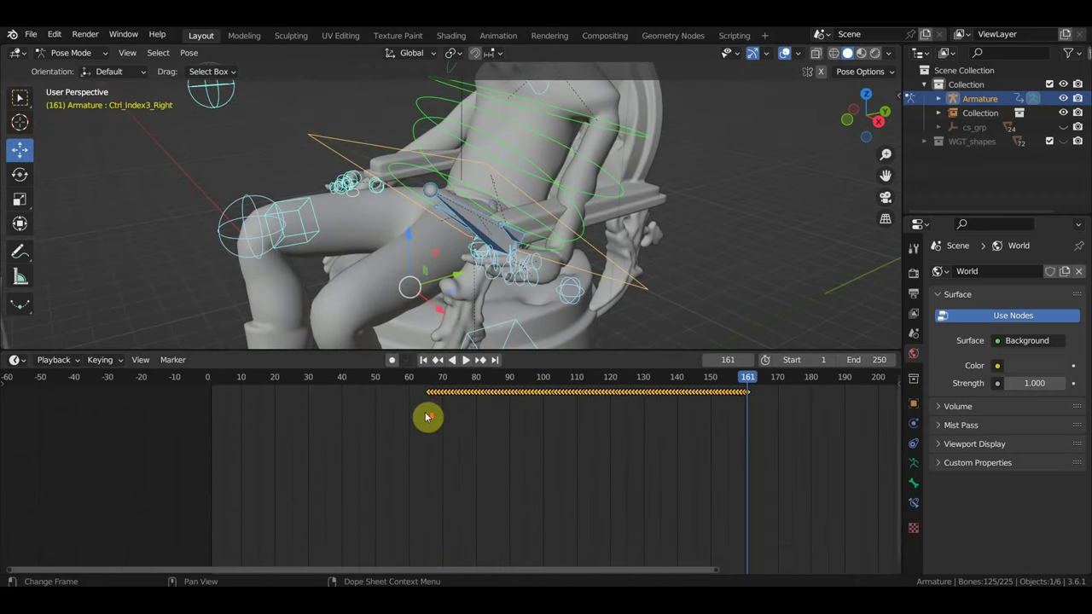
{"action": "scroll", "coordinate": [424, 401], "scroll_direction": "up", "scroll_amount": 2}
{"action": "left_click_drag", "start_coordinate": [422, 395], "coordinate": [429, 411]}
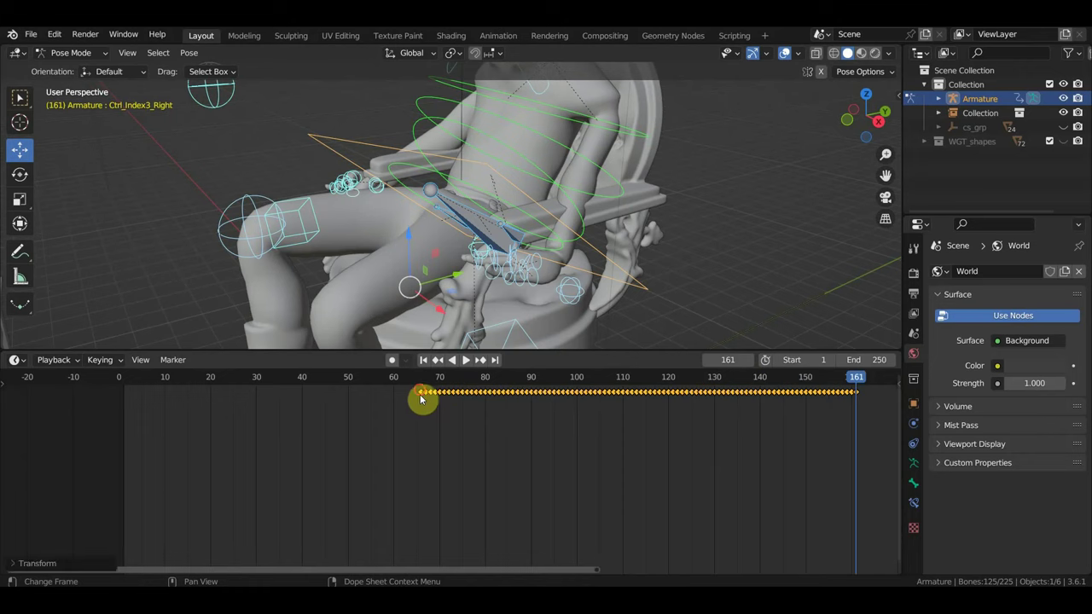
{"action": "left_click", "coordinate": [424, 410]}
{"action": "key", "text": "g"}
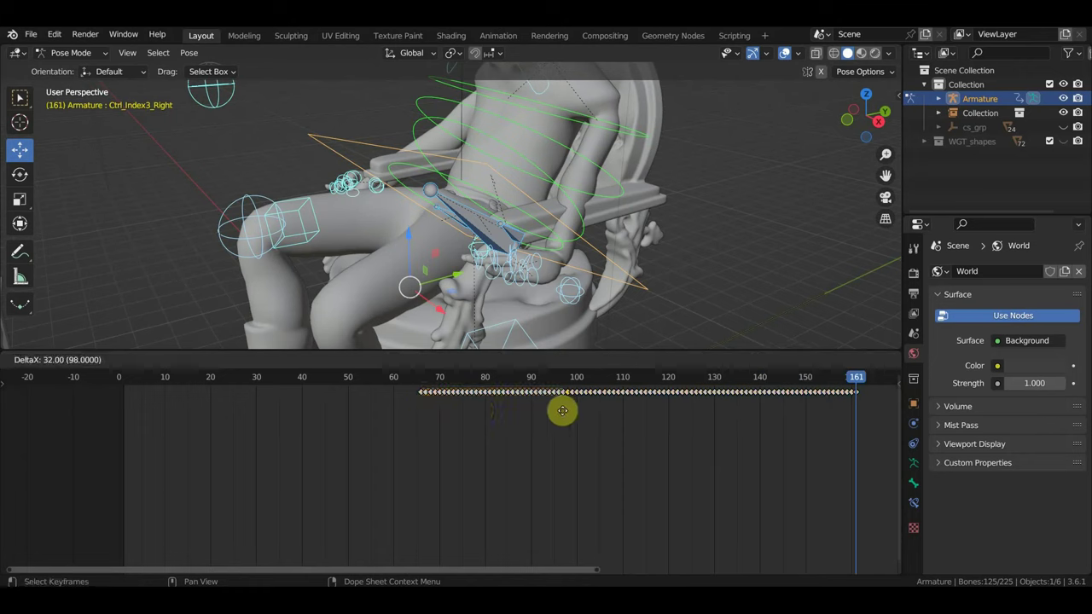
{"action": "left_click", "coordinate": [857, 412]}
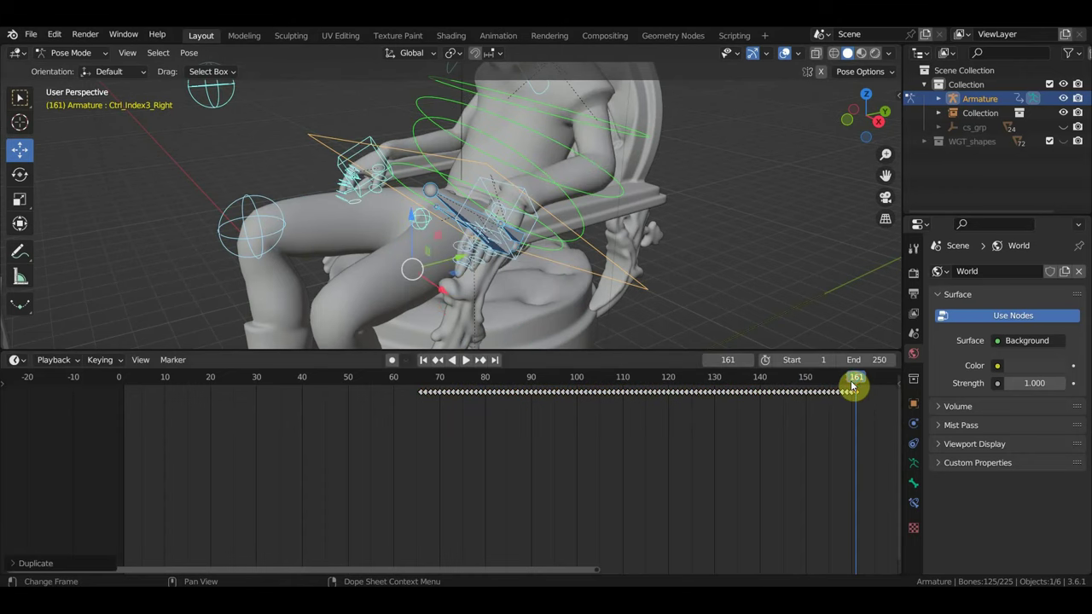
- Scrub back to frame 94 and look around the rig and chair
{"action": "left_click_drag", "start_coordinate": [851, 386], "coordinate": [650, 389]}
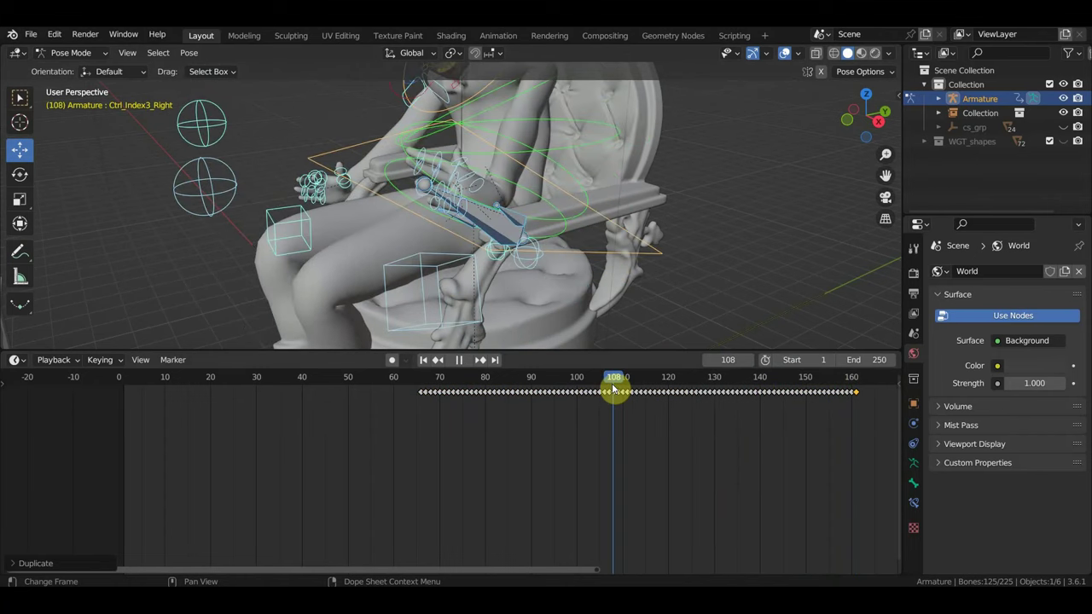
{"action": "left_click", "coordinate": [549, 391]}
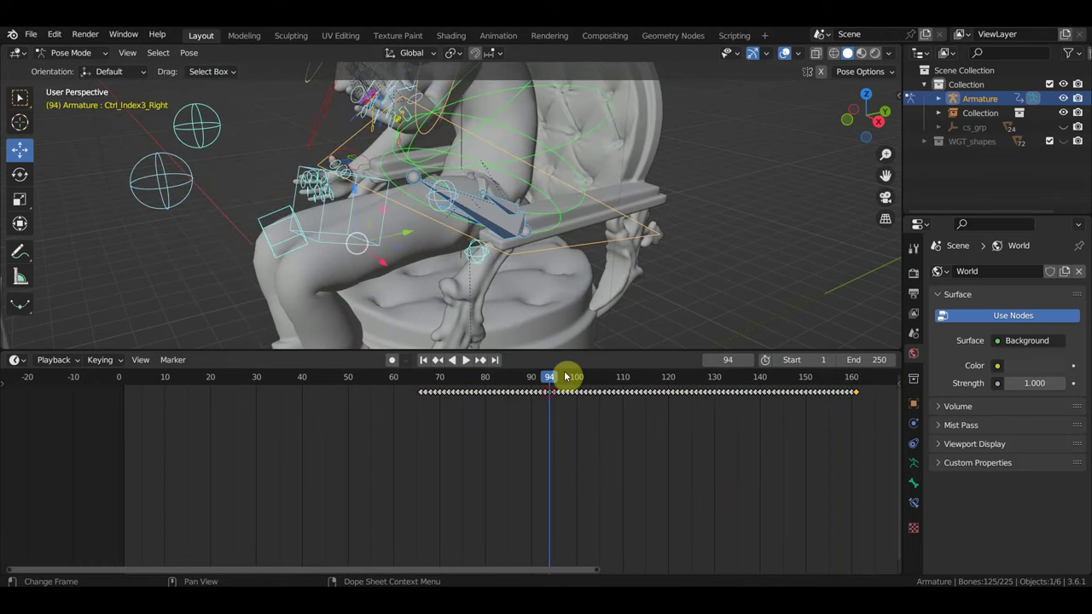
{"action": "mouse_move", "coordinate": [686, 278]}
{"action": "middle_mouse_down", "text": "shift"}
{"action": "mouse_move", "coordinate": [701, 250]}
{"action": "mouse_move", "coordinate": [666, 355]}
{"action": "middle_mouse_up", "text": "shift"}
{"action": "mouse_move", "coordinate": [646, 173]}
{"action": "middle_mouse_down"}
{"action": "mouse_move", "coordinate": [714, 163]}
{"action": "mouse_move", "coordinate": [719, 176]}
{"action": "mouse_move", "coordinate": [663, 204]}
{"action": "mouse_move", "coordinate": [562, 202]}
{"action": "middle_mouse_up"}
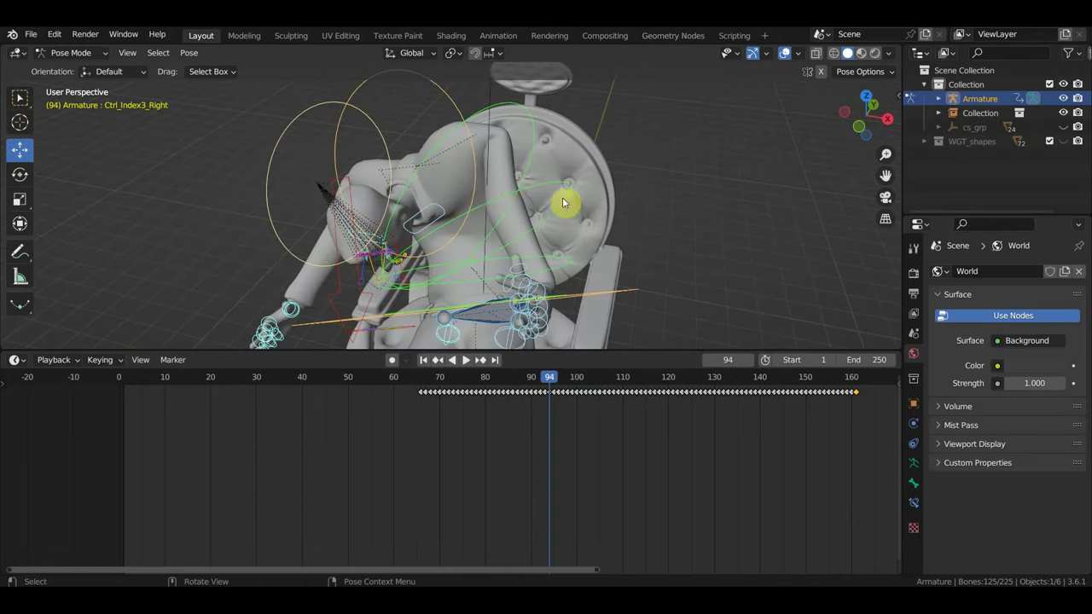
- Rotate Ctrl_Shoulder_Left 38° so the client's upper body leans
{"action": "left_click", "coordinate": [443, 208]}
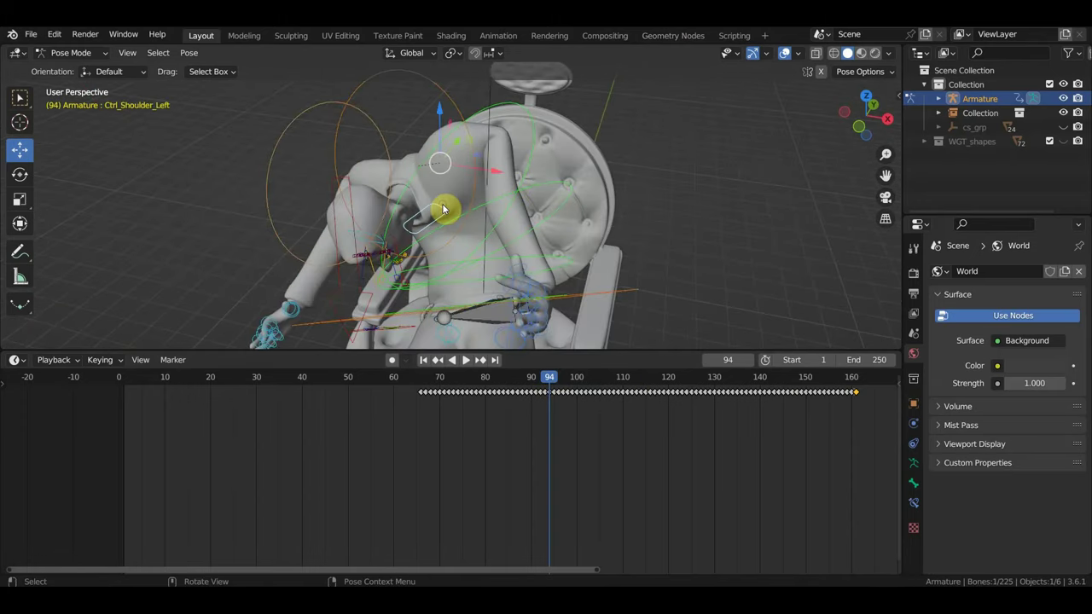
{"action": "key", "text": "r"}
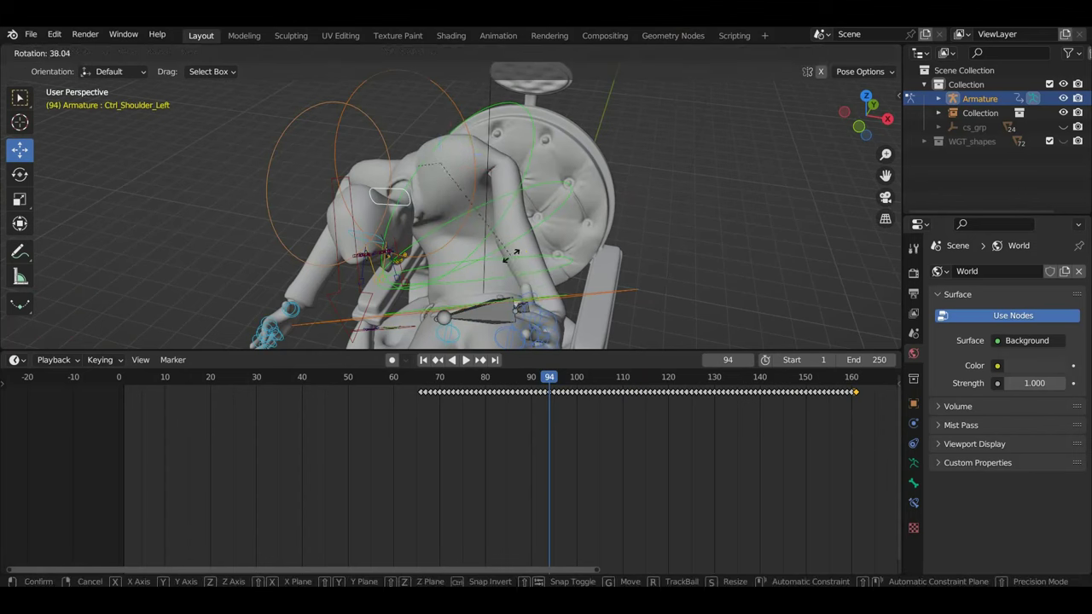
{"action": "left_click", "coordinate": [514, 260]}
{"action": "mouse_move", "coordinate": [552, 239]}
{"action": "middle_mouse_down"}
{"action": "mouse_move", "coordinate": [538, 214]}
{"action": "mouse_move", "coordinate": [342, 213]}
{"action": "mouse_move", "coordinate": [554, 201]}
{"action": "mouse_move", "coordinate": [452, 232]}
{"action": "middle_mouse_up"}
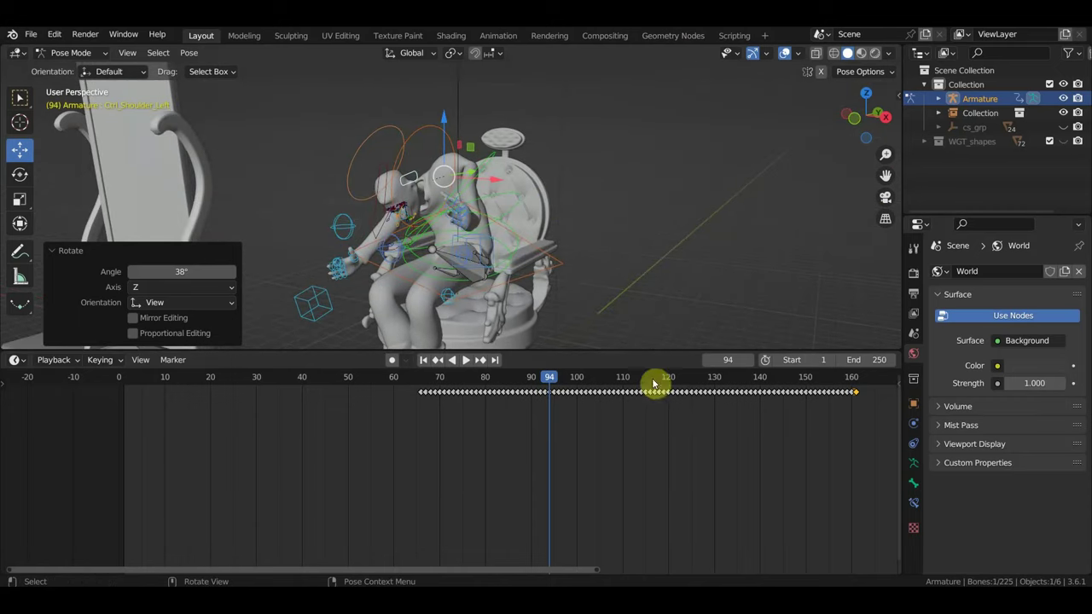
- Orbit around the client to review the lean, then open the interaction mode menu
{"action": "middle_click_drag", "start_coordinate": [635, 304], "coordinate": [668, 367]}
{"action": "scroll", "coordinate": [691, 418], "scroll_direction": "up", "scroll_amount": 1}
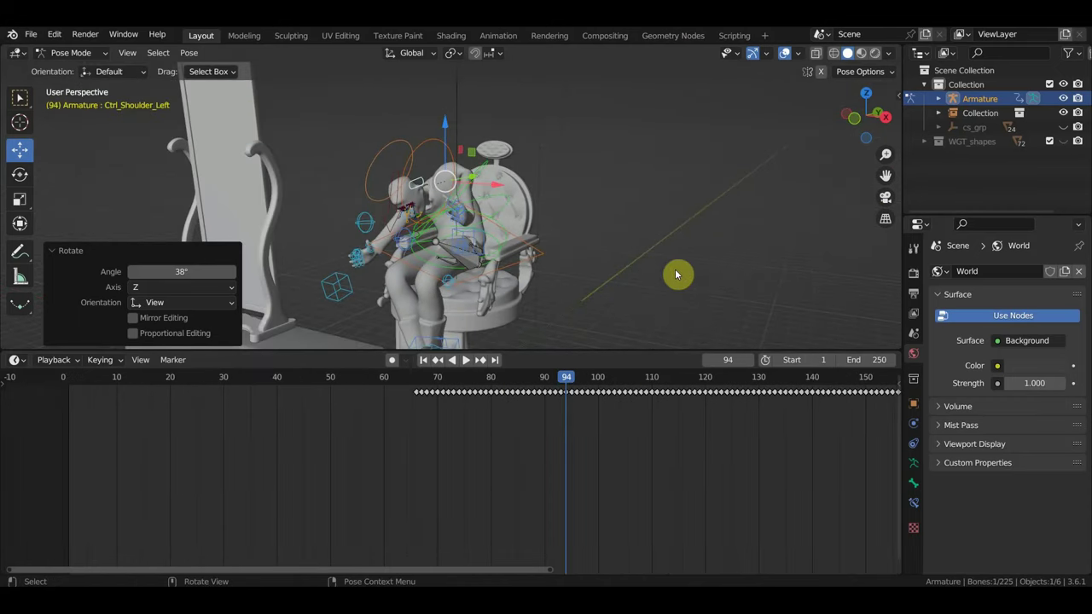
{"action": "mouse_move", "coordinate": [674, 276]}
{"action": "middle_mouse_down"}
{"action": "mouse_move", "coordinate": [600, 265]}
{"action": "mouse_move", "coordinate": [512, 289]}
{"action": "middle_mouse_up"}
{"action": "scroll", "coordinate": [619, 436], "scroll_direction": "down", "scroll_amount": 2}
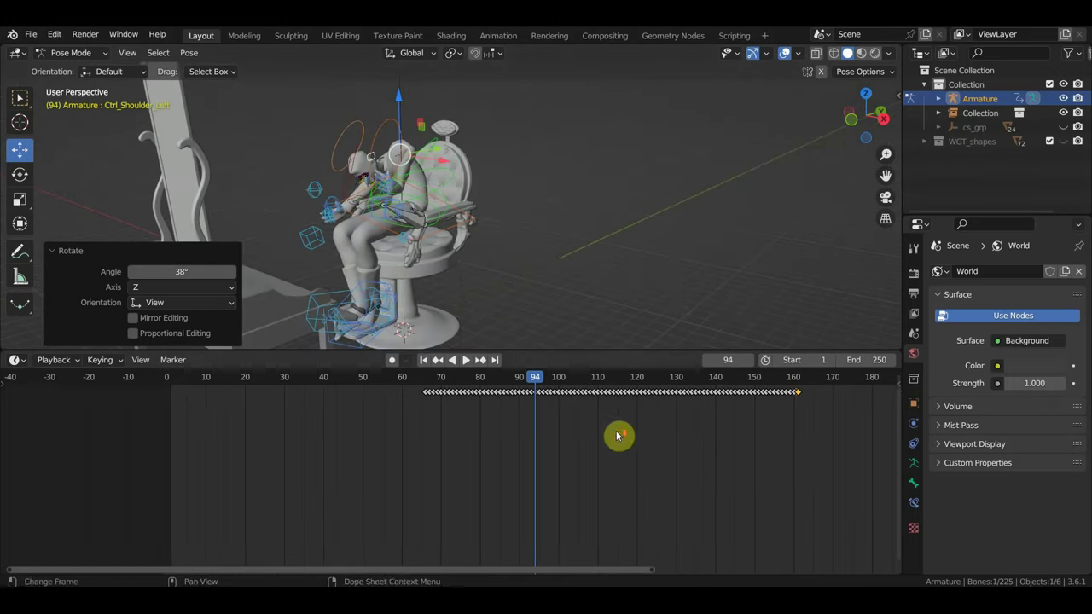
{"action": "middle_click_drag", "start_coordinate": [670, 246], "coordinate": [658, 262]}
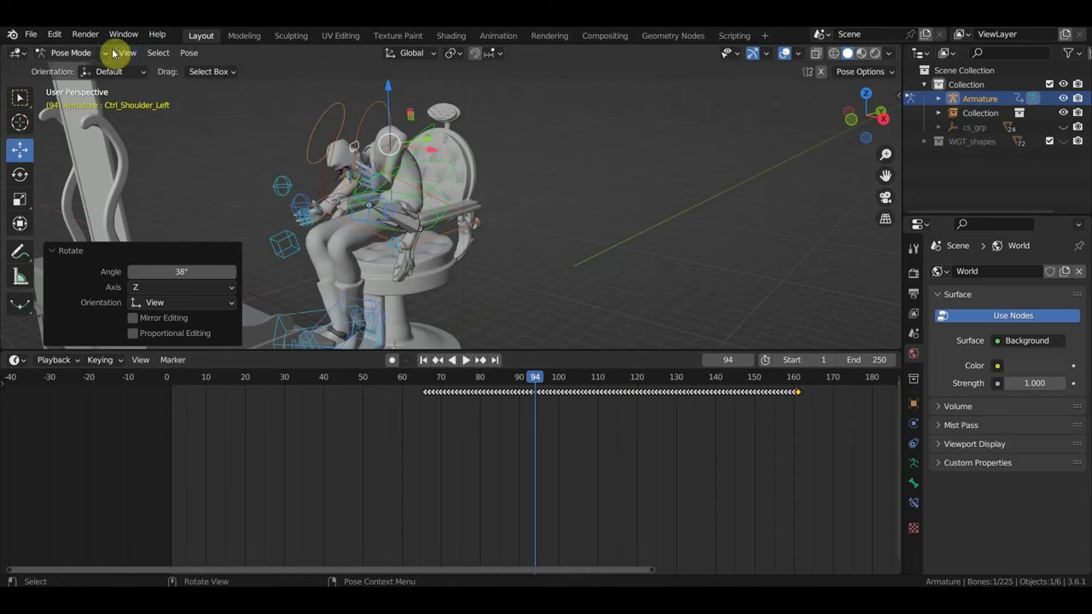
{"action": "left_click", "coordinate": [68, 54]}
- Select the linked chair Collection instance and delete it from the scene
{"action": "left_click", "coordinate": [77, 69]}
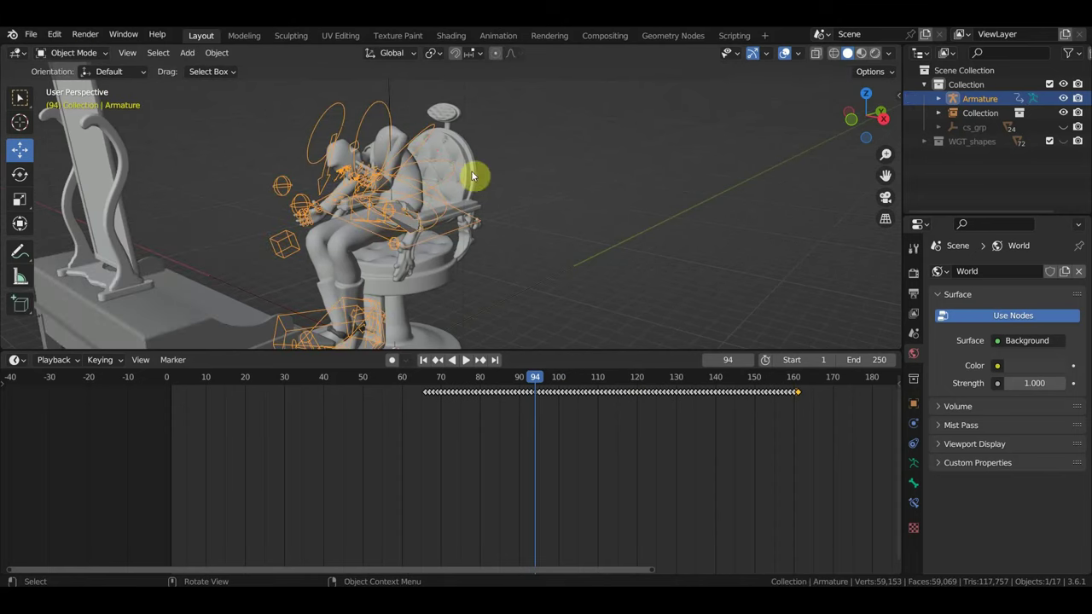
{"action": "left_click", "coordinate": [121, 193]}
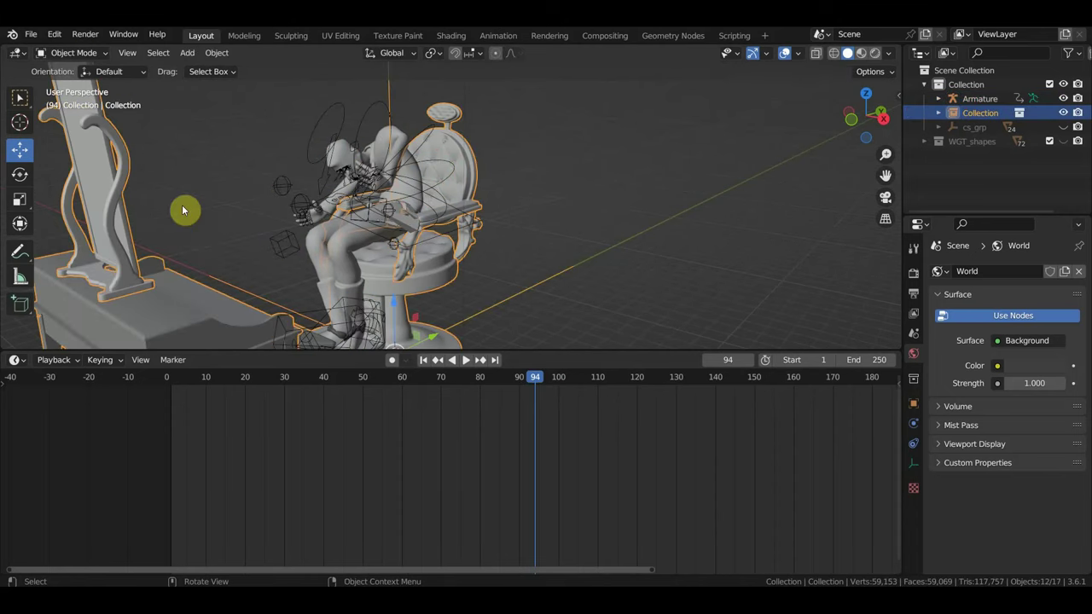
{"action": "key", "text": "KP_3"}
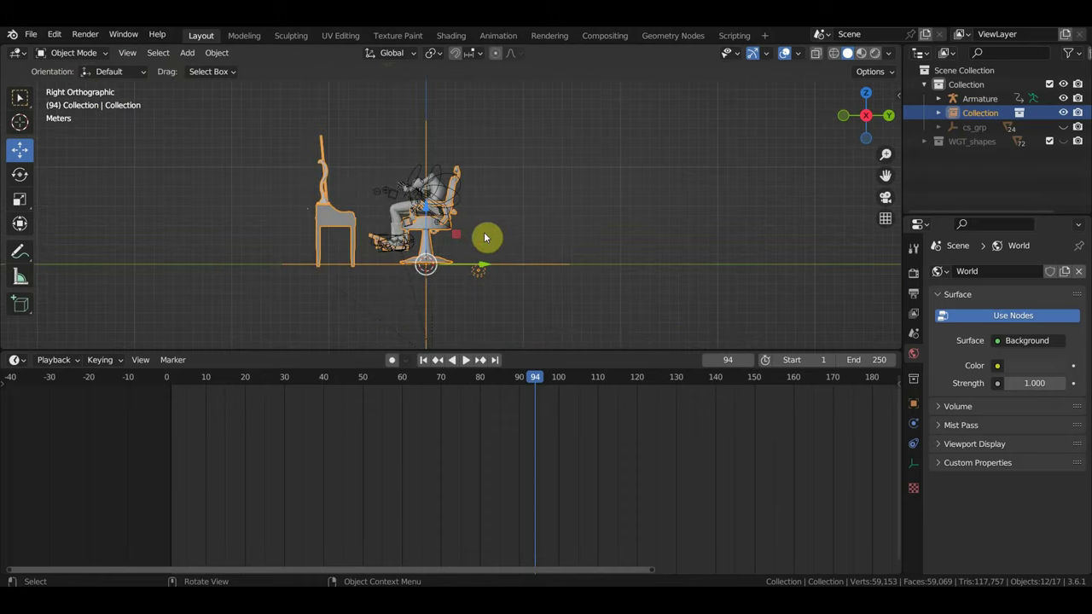
{"action": "key", "text": "Delete"}
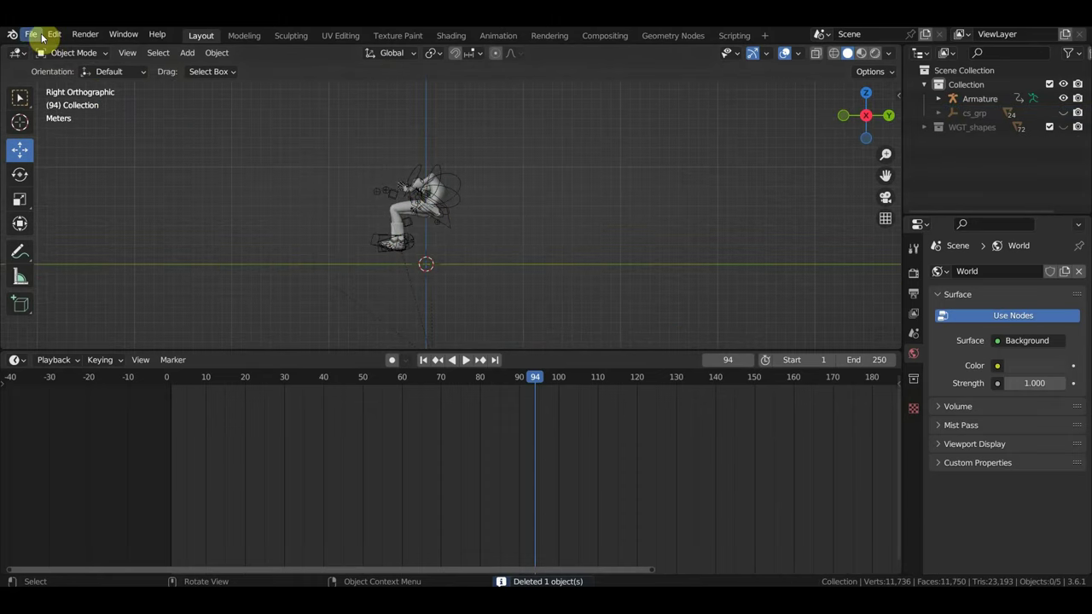
- Save the file as стрижка.blend
{"action": "left_click", "coordinate": [33, 35]}
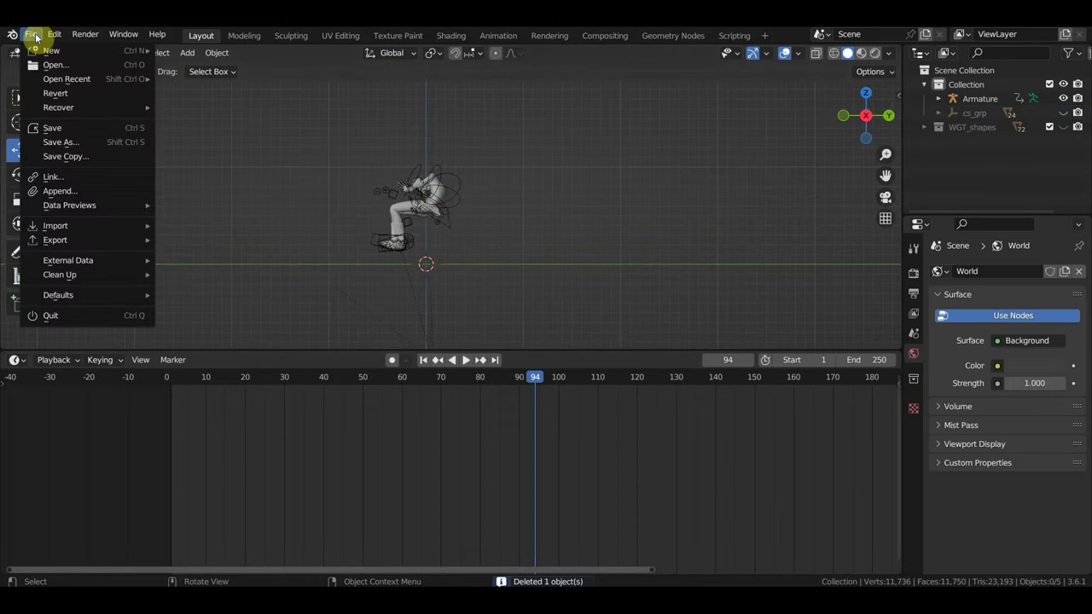
{"action": "left_click", "coordinate": [61, 130]}
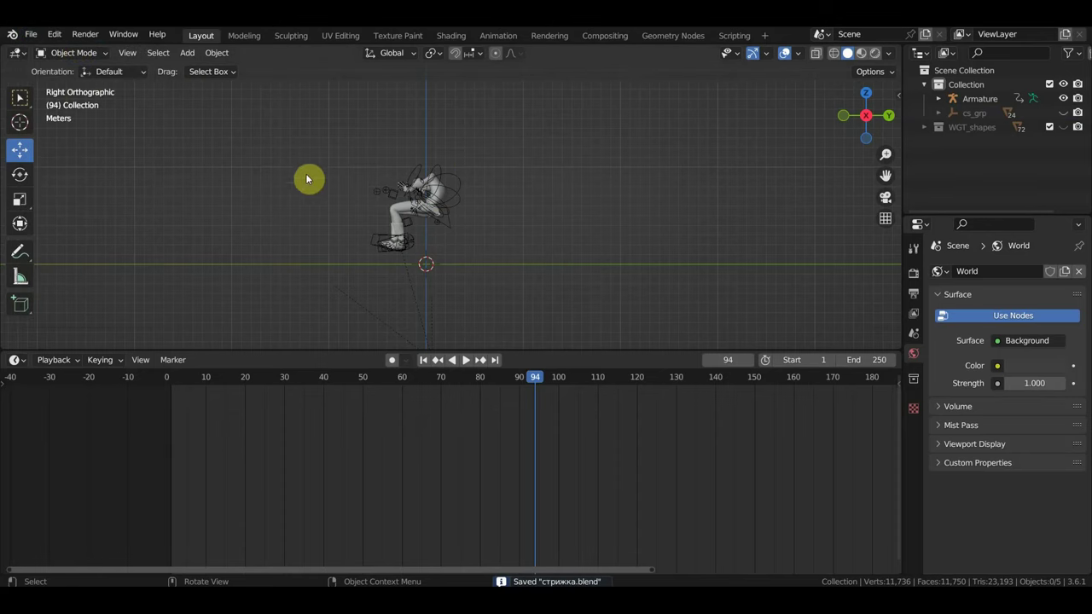
{"action": "scroll", "coordinate": [427, 256], "scroll_direction": "up", "scroll_amount": 2}
{"action": "scroll", "coordinate": [383, 213], "scroll_direction": "up", "scroll_amount": 3}
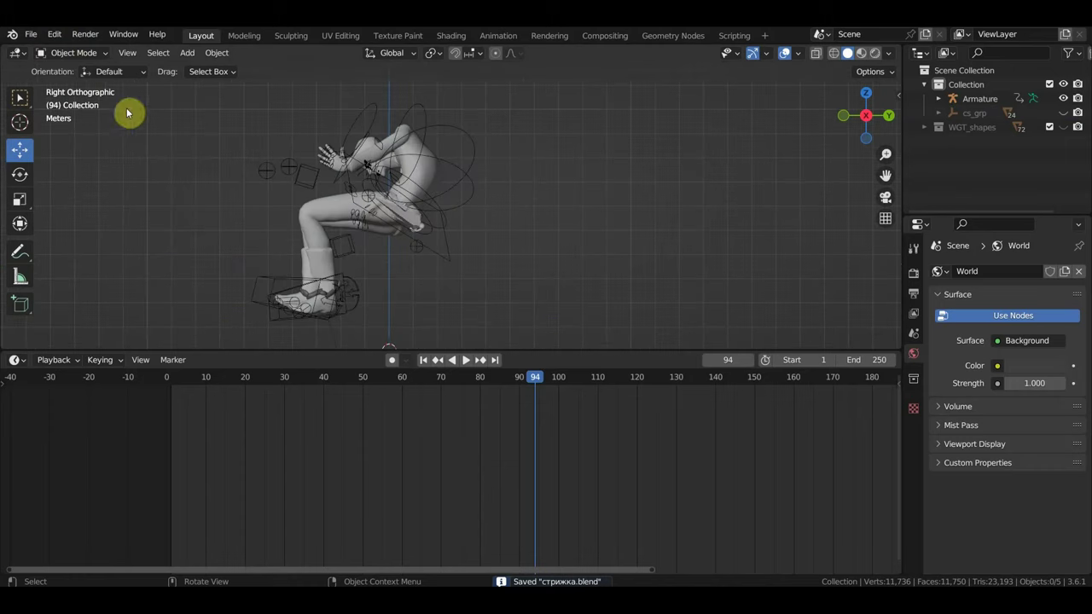
{"action": "left_click", "coordinate": [32, 35]}
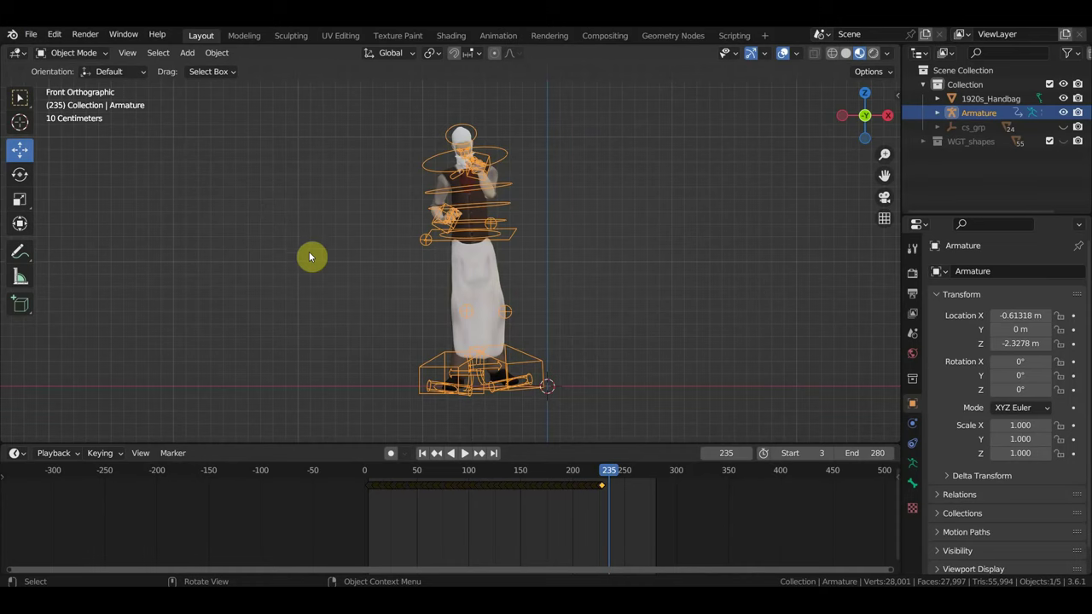
- Link Collection from Desktop/Кресло цирюльника/стул цирюльника.blend into the barber's scene
{"action": "scroll", "coordinate": [338, 278], "scroll_direction": "down", "scroll_amount": 2}
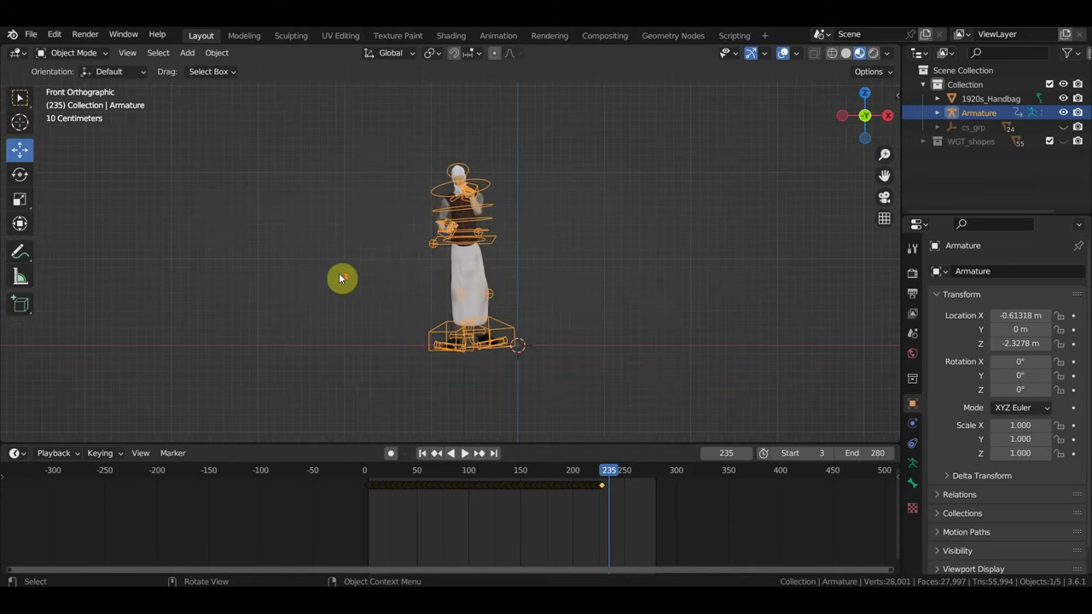
{"action": "mouse_move", "coordinate": [379, 277]}
{"action": "middle_mouse_down"}
{"action": "mouse_move", "coordinate": [370, 207]}
{"action": "mouse_move", "coordinate": [370, 267]}
{"action": "mouse_move", "coordinate": [541, 258]}
{"action": "mouse_move", "coordinate": [175, 170]}
{"action": "middle_mouse_up"}
{"action": "left_click", "coordinate": [31, 36]}
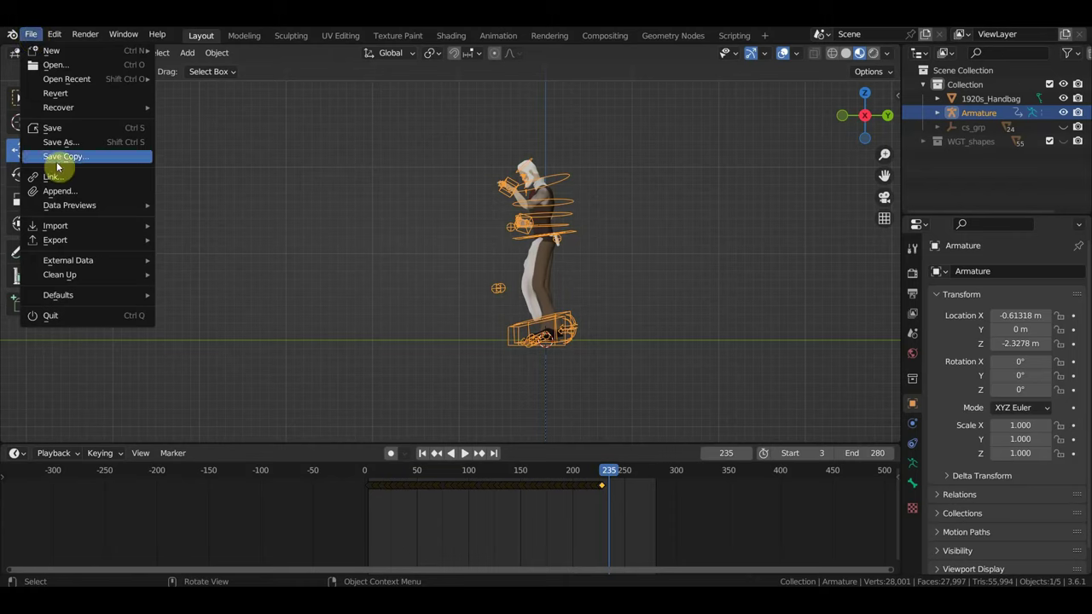
{"action": "left_click", "coordinate": [78, 176]}
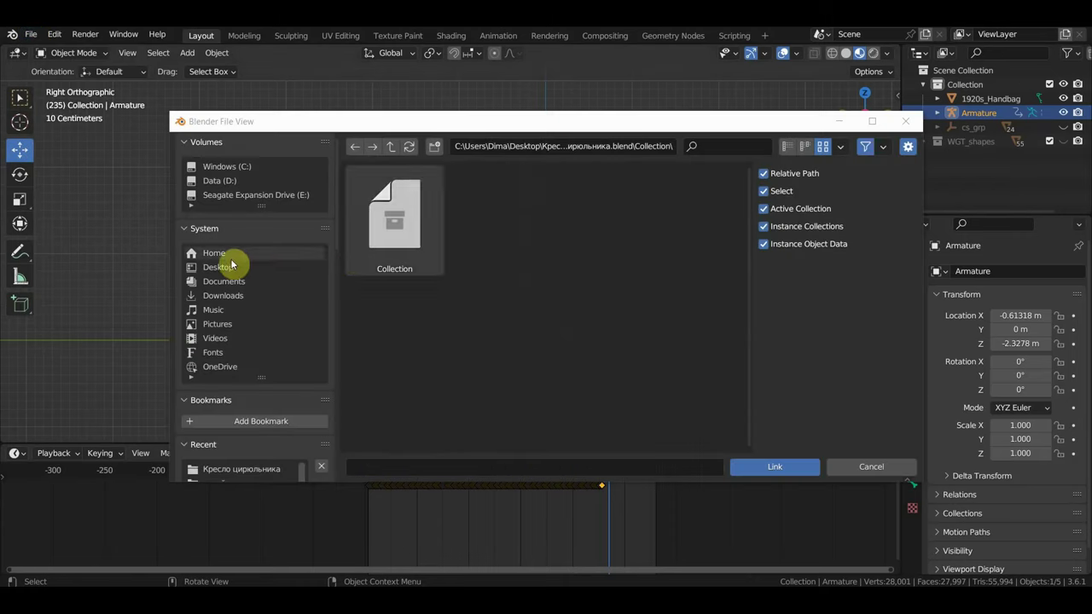
{"action": "left_click", "coordinate": [220, 267]}
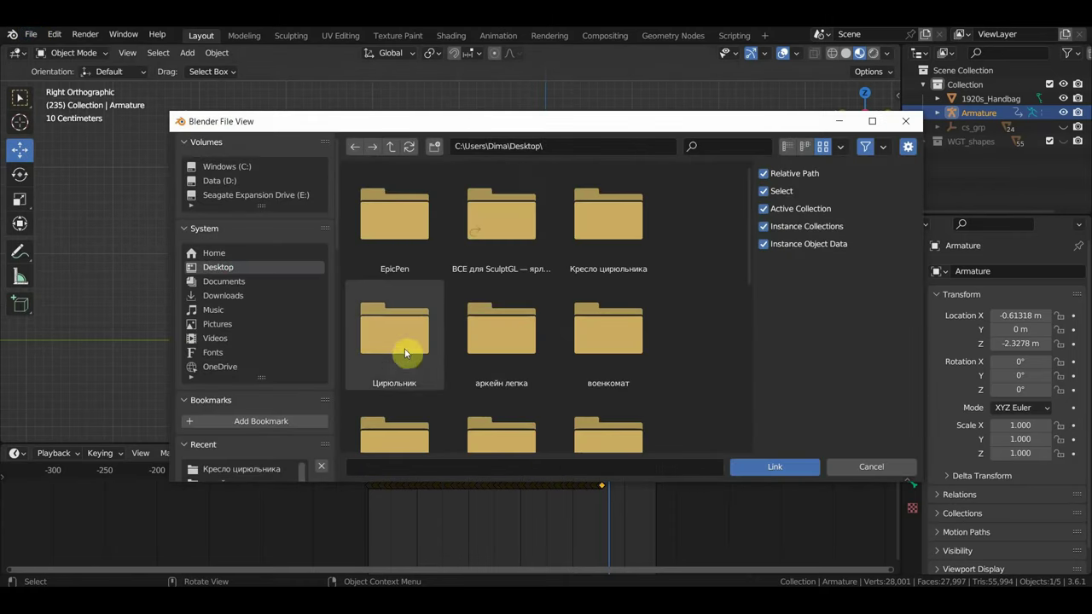
{"action": "double_click", "coordinate": [602, 244]}
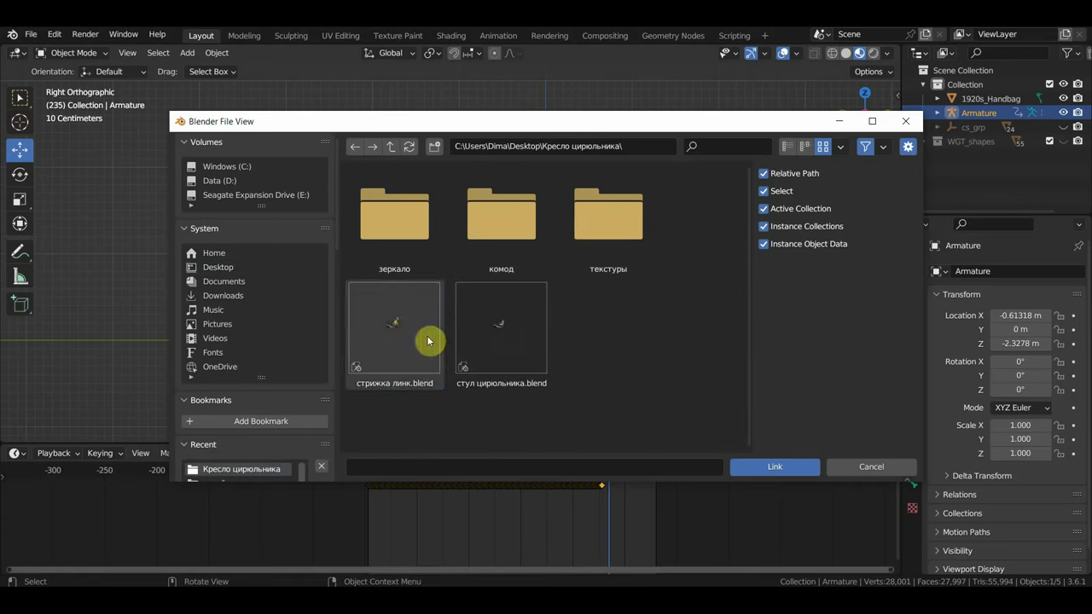
{"action": "double_click", "coordinate": [428, 341]}
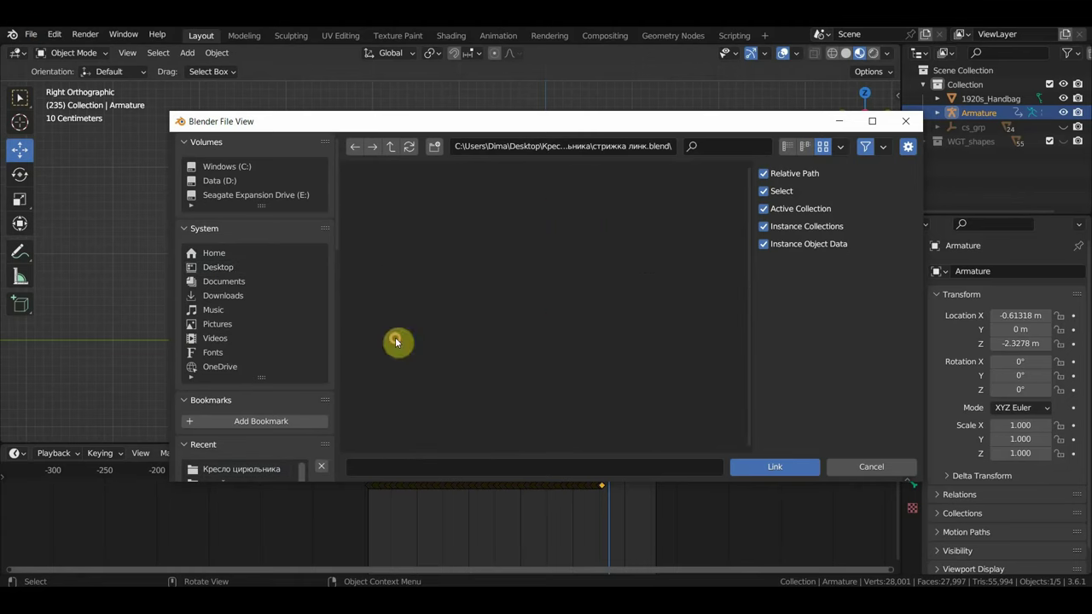
{"action": "left_click", "coordinate": [350, 153]}
{"action": "double_click", "coordinate": [509, 335]}
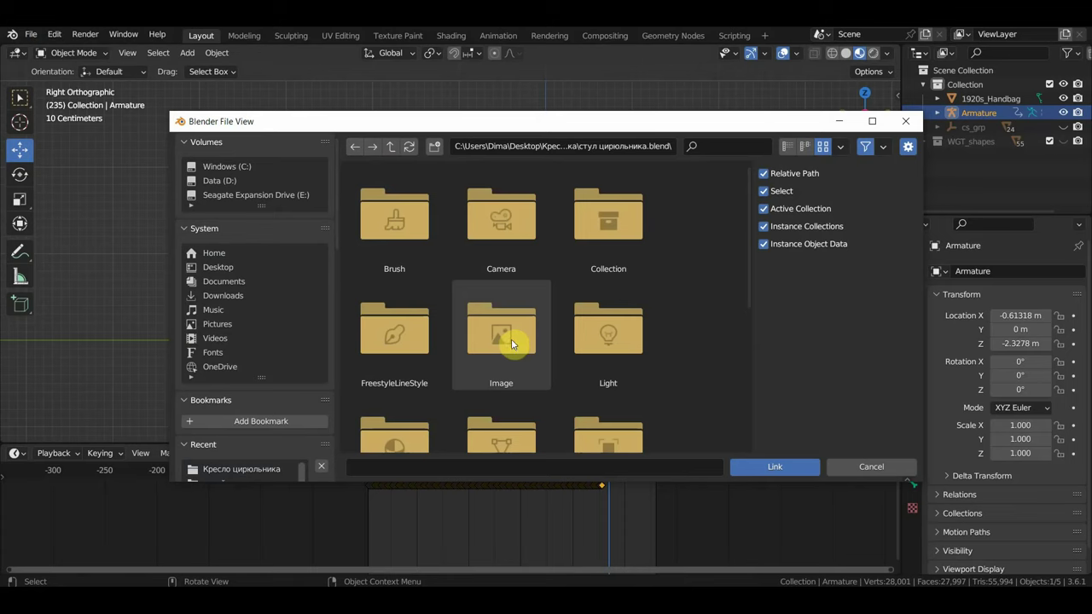
{"action": "double_click", "coordinate": [611, 260]}
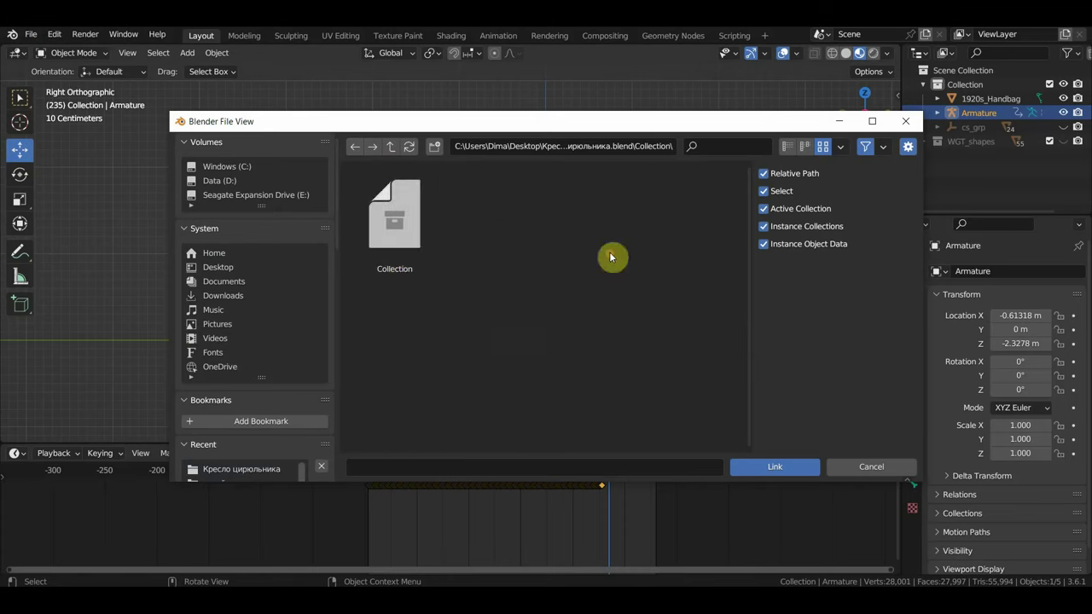
{"action": "double_click", "coordinate": [404, 257]}
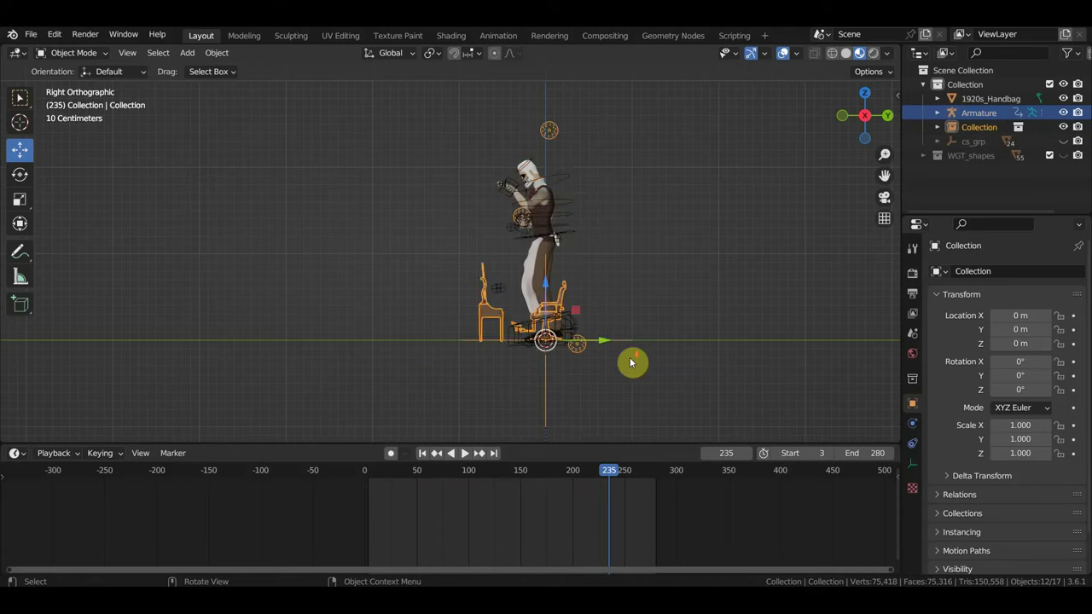
- Scale the linked collection to 2.262 and move it -1.0203 m along Y
{"action": "scroll", "coordinate": [631, 362], "scroll_direction": "down", "scroll_amount": 4}
{"action": "scroll", "coordinate": [631, 363], "scroll_direction": "down", "scroll_amount": 1}
{"action": "scroll", "coordinate": [631, 363], "scroll_direction": "up", "scroll_amount": 1}
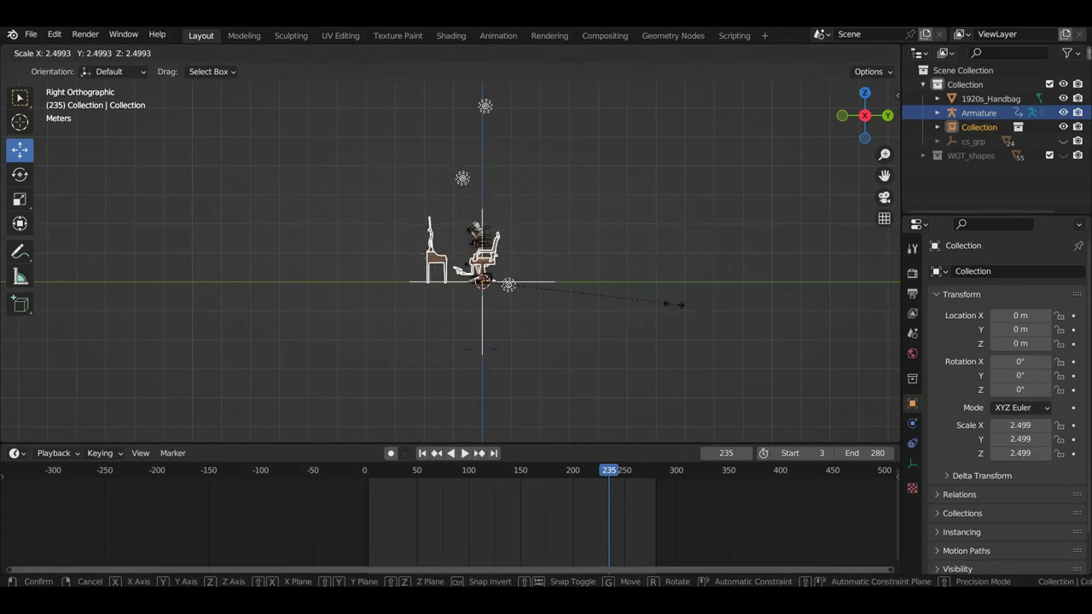
{"action": "left_click", "coordinate": [657, 307]}
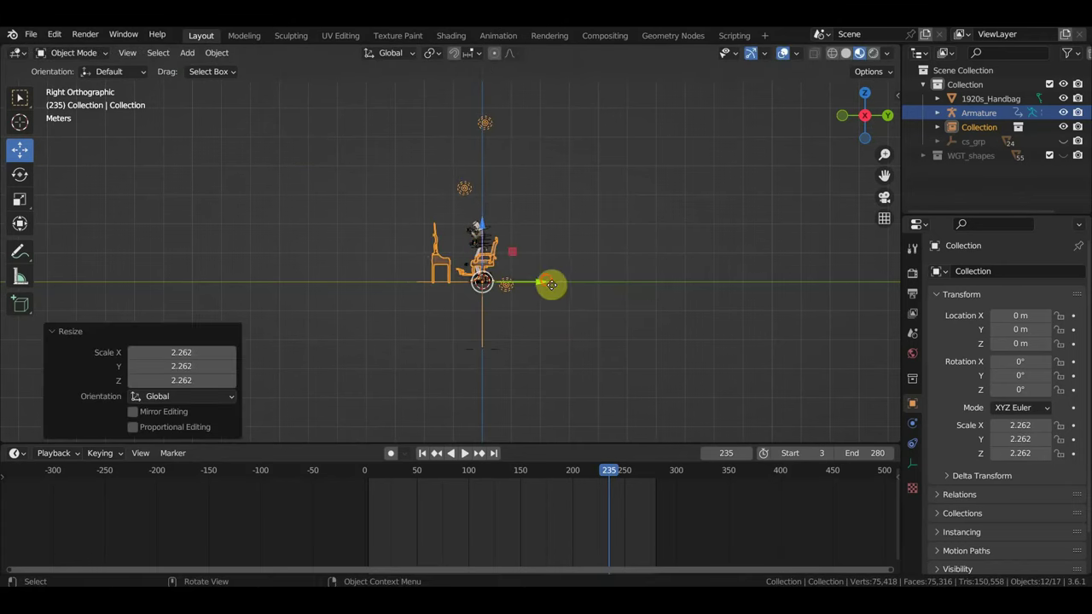
{"action": "left_click_drag", "start_coordinate": [551, 285], "coordinate": [514, 280]}
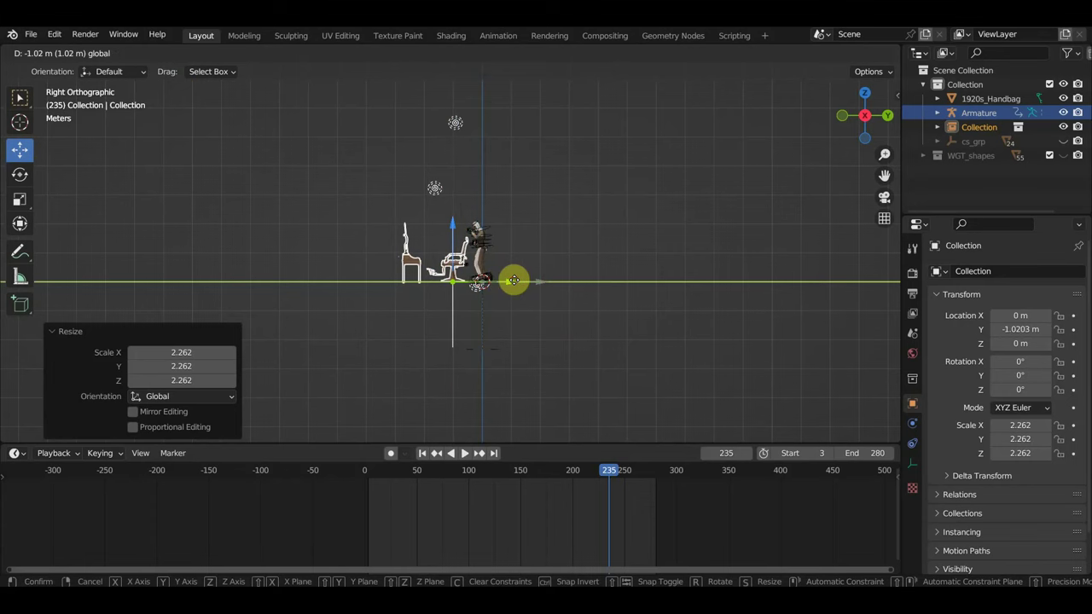
- Move the collection -0.6654 m along X to sit beside the barber
{"action": "scroll", "coordinate": [515, 286], "scroll_direction": "up", "scroll_amount": 8}
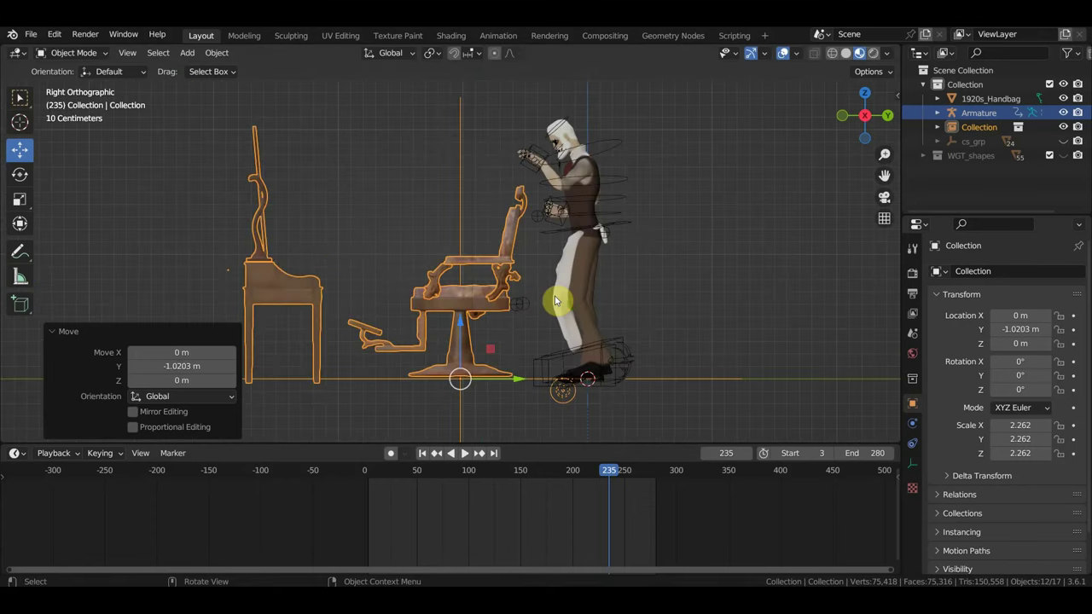
{"action": "mouse_move", "coordinate": [554, 300]}
{"action": "middle_mouse_down"}
{"action": "mouse_move", "coordinate": [653, 341]}
{"action": "mouse_move", "coordinate": [630, 349]}
{"action": "middle_mouse_up"}
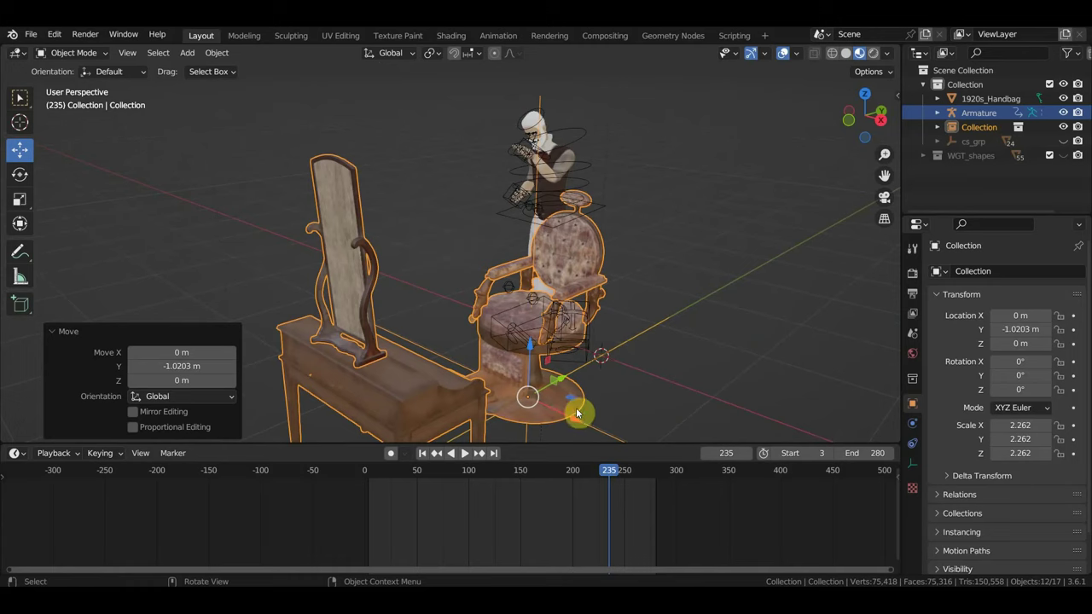
{"action": "mouse_move", "coordinate": [577, 414]}
{"action": "middle_mouse_down"}
{"action": "mouse_move", "coordinate": [597, 390]}
{"action": "mouse_move", "coordinate": [646, 407]}
{"action": "mouse_move", "coordinate": [610, 350]}
{"action": "middle_mouse_up"}
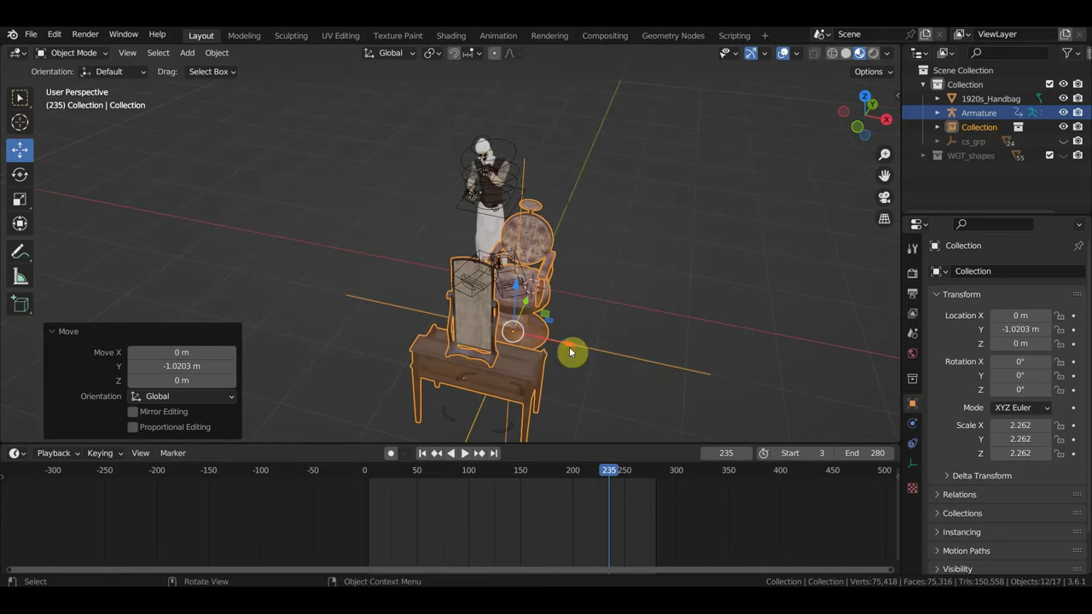
{"action": "left_click_drag", "start_coordinate": [570, 348], "coordinate": [514, 338]}
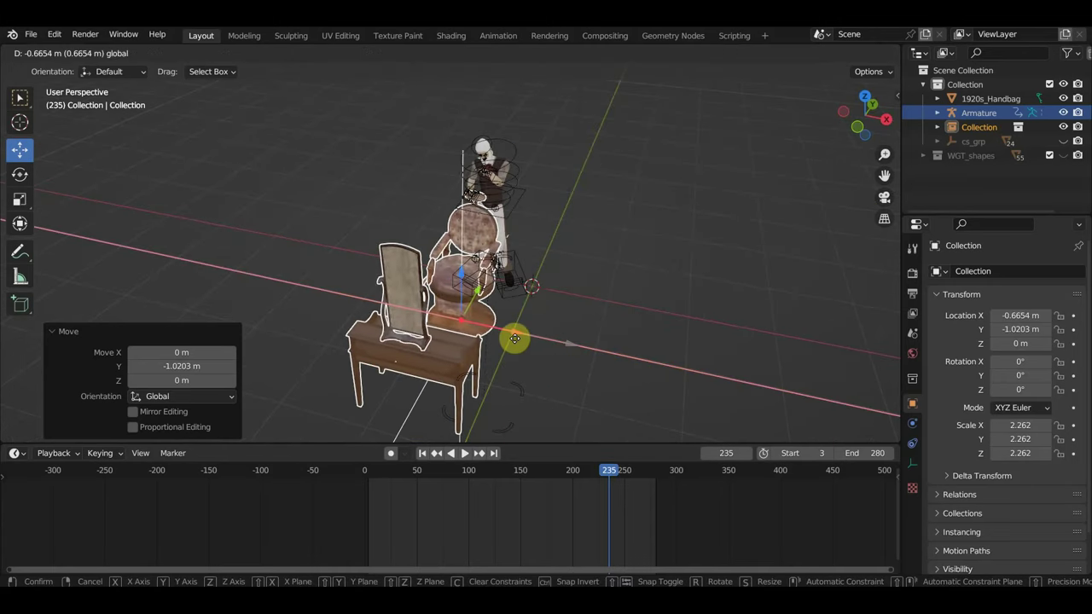
{"action": "left_click_drag", "start_coordinate": [515, 338], "coordinate": [523, 288]}
- Stop playback at frame 128 and frame a right-side close-up of the barber's arms
{"action": "left_click", "coordinate": [511, 149]}
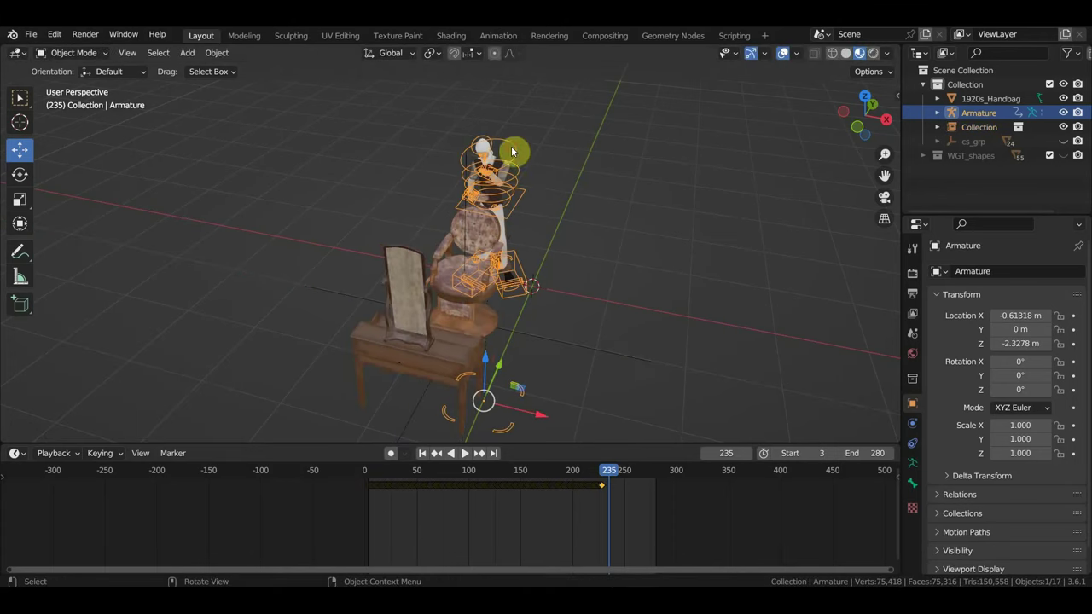
{"action": "left_click", "coordinate": [365, 475]}
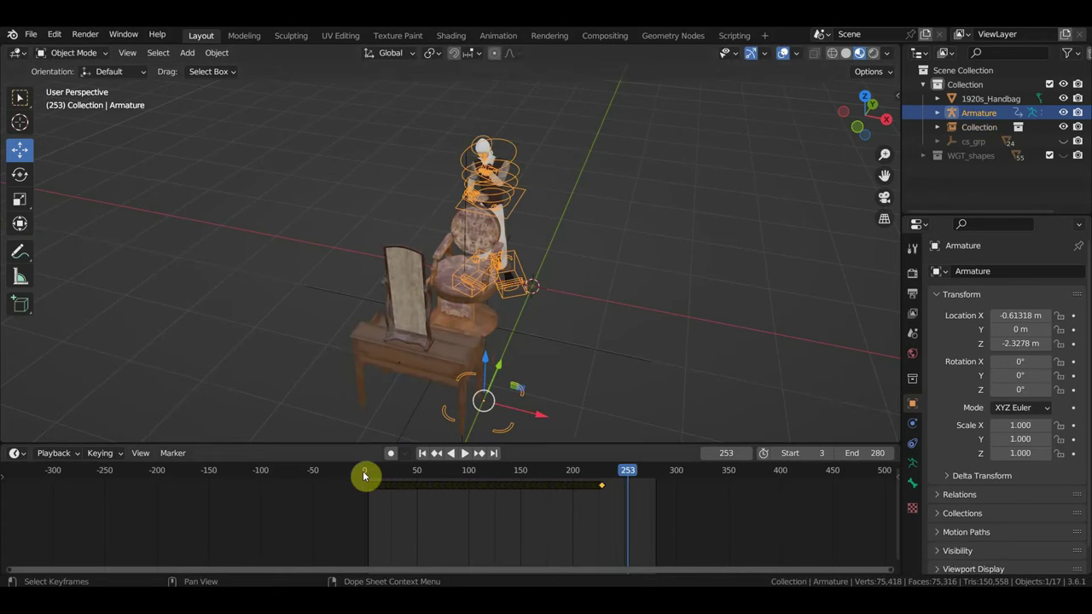
{"action": "middle_click_drag", "start_coordinate": [645, 332], "coordinate": [546, 321]}
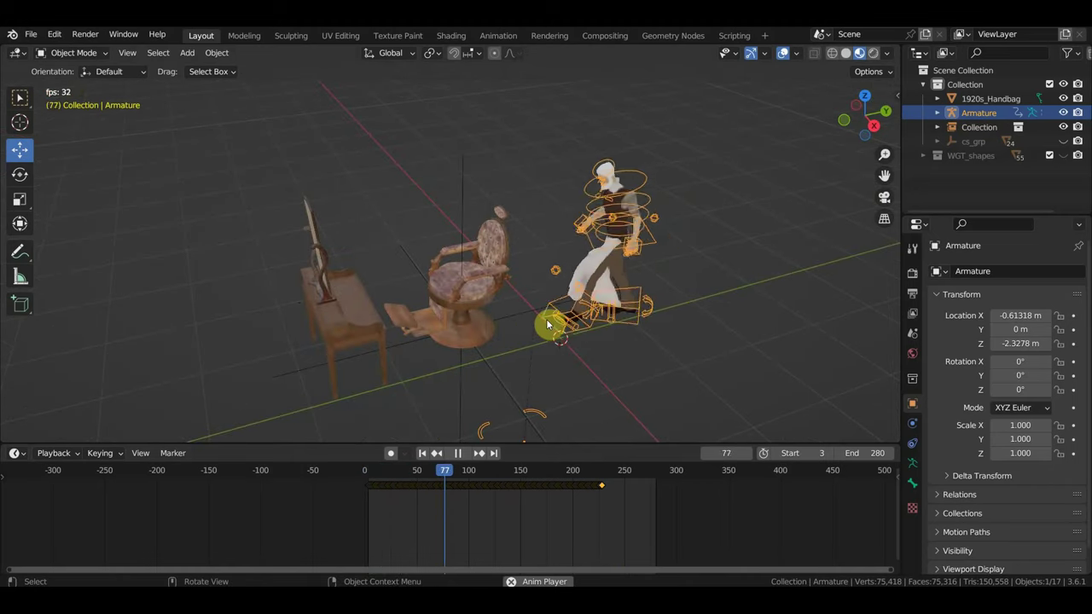
{"action": "key", "text": "space"}
{"action": "middle_click_drag", "start_coordinate": [548, 324], "coordinate": [626, 288]}
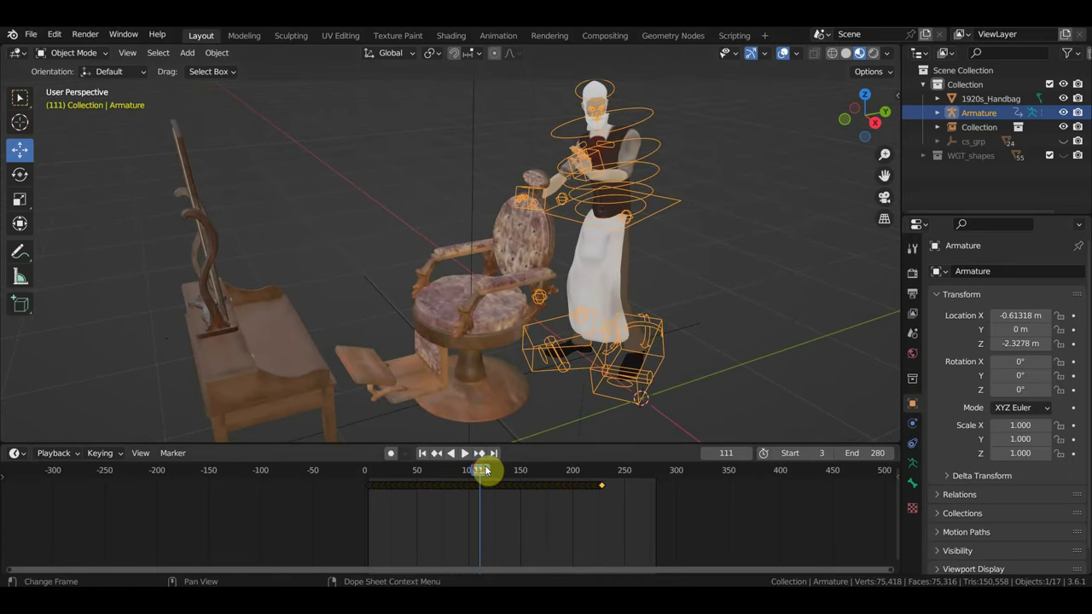
{"action": "mouse_move", "coordinate": [485, 470]}
{"action": "left_mouse_down"}
{"action": "mouse_move", "coordinate": [506, 478]}
{"action": "mouse_move", "coordinate": [480, 461]}
{"action": "mouse_move", "coordinate": [419, 458]}
{"action": "mouse_move", "coordinate": [568, 473]}
{"action": "mouse_move", "coordinate": [479, 469]}
{"action": "left_mouse_up"}
{"action": "key", "text": "KP_3"}
{"action": "scroll", "coordinate": [661, 320], "scroll_direction": "up", "scroll_amount": 4}
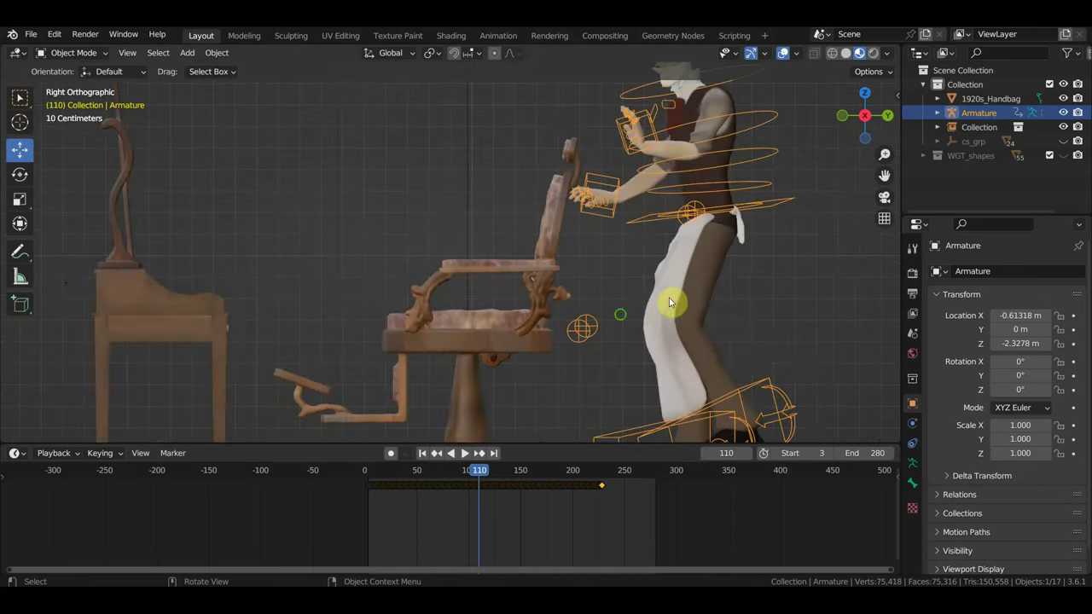
{"action": "middle_click_drag", "start_coordinate": [669, 303], "coordinate": [505, 370], "text": "shift"}
{"action": "scroll", "coordinate": [529, 310], "scroll_direction": "up", "scroll_amount": 2}
{"action": "scroll", "coordinate": [537, 261], "scroll_direction": "up", "scroll_amount": 2}
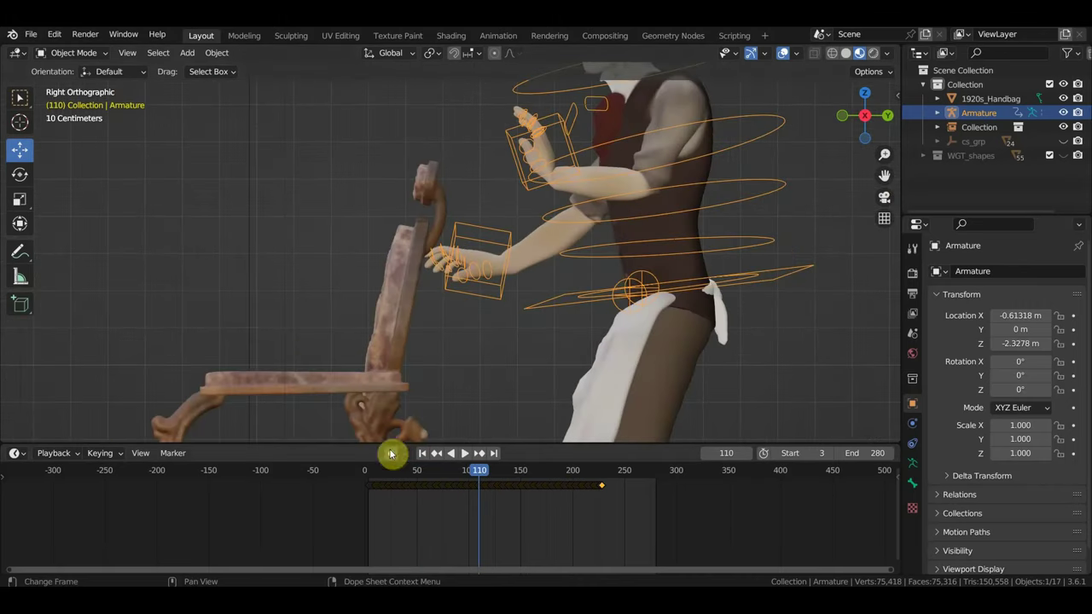
{"action": "mouse_move", "coordinate": [469, 468]}
{"action": "left_mouse_down"}
{"action": "mouse_move", "coordinate": [609, 499]}
{"action": "mouse_move", "coordinate": [480, 484]}
{"action": "mouse_move", "coordinate": [500, 492]}
{"action": "left_mouse_up"}
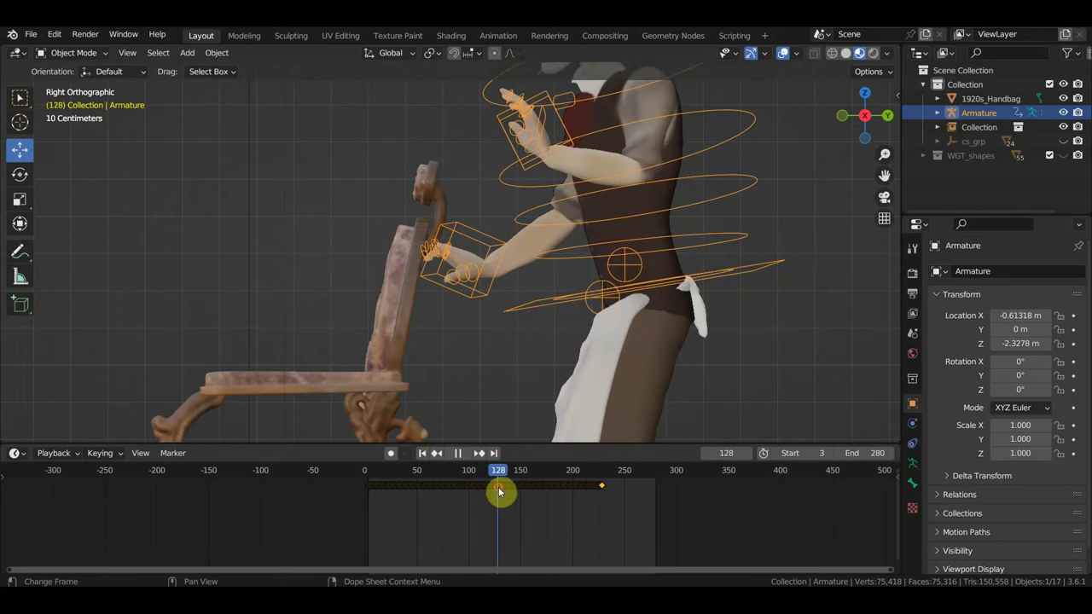
- Nudge the chair collection about 0.096 m along Y to X -0.62973 m, Y -0.9245 m
{"action": "scroll", "coordinate": [420, 424], "scroll_direction": "down", "scroll_amount": 3}
{"action": "left_click", "coordinate": [333, 296]}
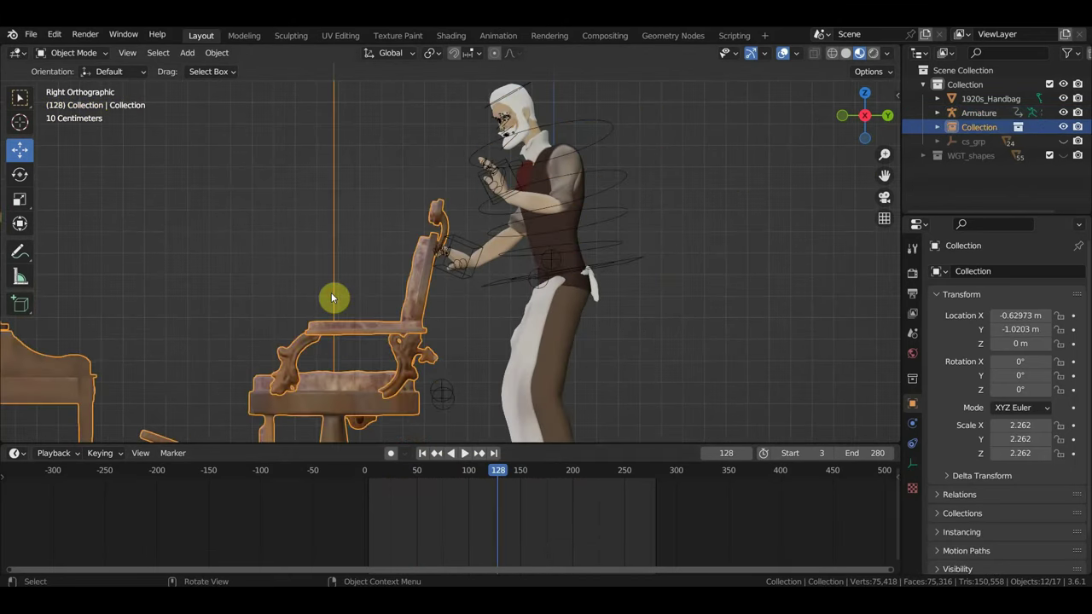
{"action": "scroll", "coordinate": [435, 408], "scroll_direction": "down", "scroll_amount": 2}
{"action": "left_click_drag", "start_coordinate": [435, 417], "coordinate": [452, 415]}
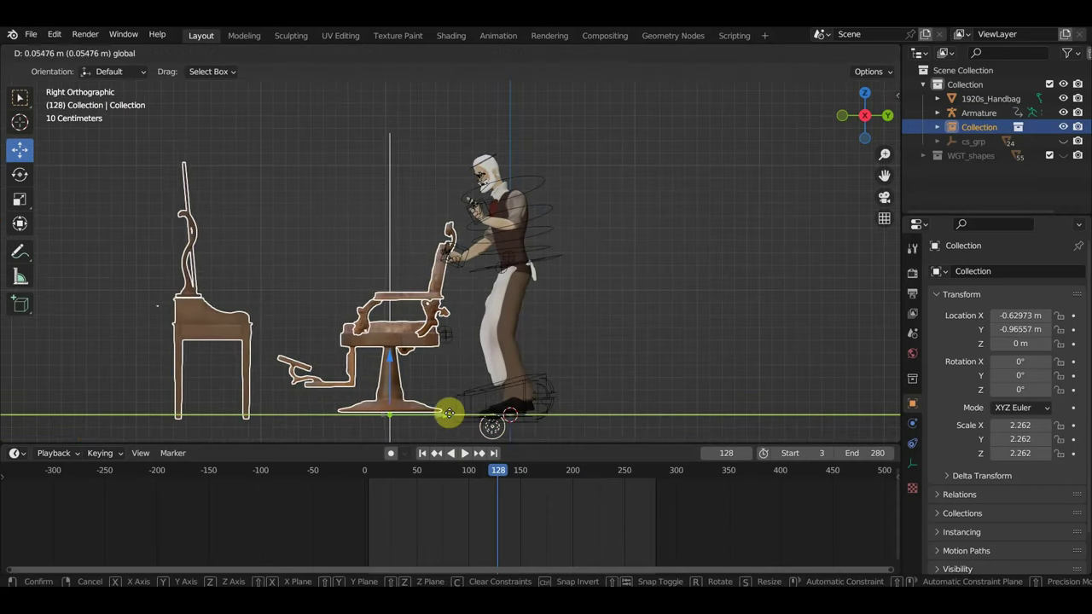
{"action": "scroll", "coordinate": [514, 352], "scroll_direction": "up", "scroll_amount": 2}
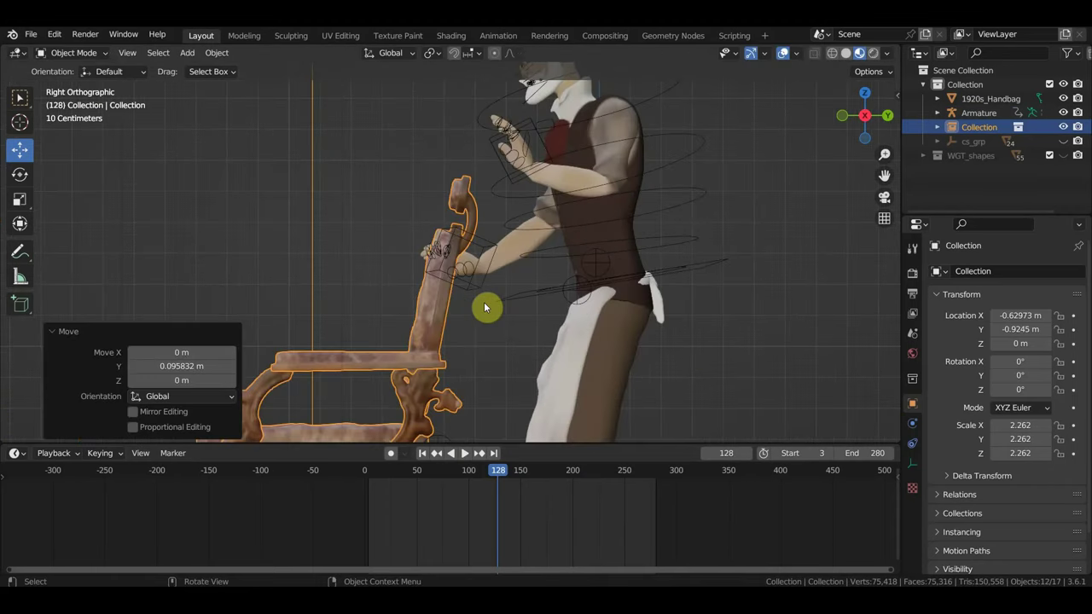
{"action": "mouse_move", "coordinate": [487, 307]}
{"action": "middle_mouse_down"}
{"action": "mouse_move", "coordinate": [646, 347]}
{"action": "mouse_move", "coordinate": [429, 316]}
{"action": "mouse_move", "coordinate": [560, 324]}
{"action": "mouse_move", "coordinate": [529, 310]}
{"action": "middle_mouse_up"}
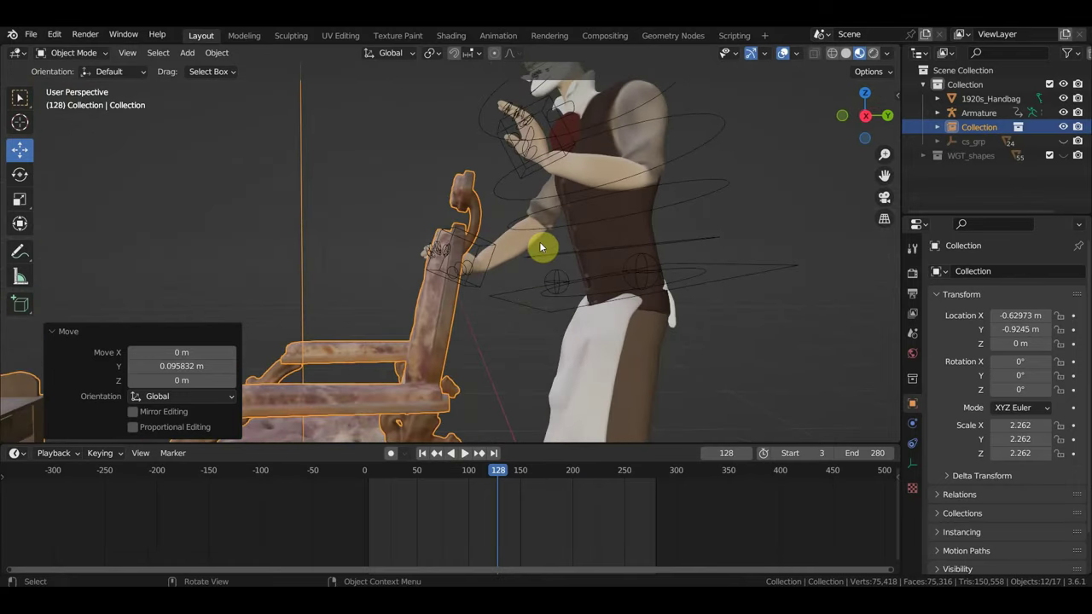
{"action": "key", "text": "KP_3"}
{"action": "scroll", "coordinate": [518, 231], "scroll_direction": "down", "scroll_amount": 2}
{"action": "scroll", "coordinate": [513, 263], "scroll_direction": "down", "scroll_amount": 1}
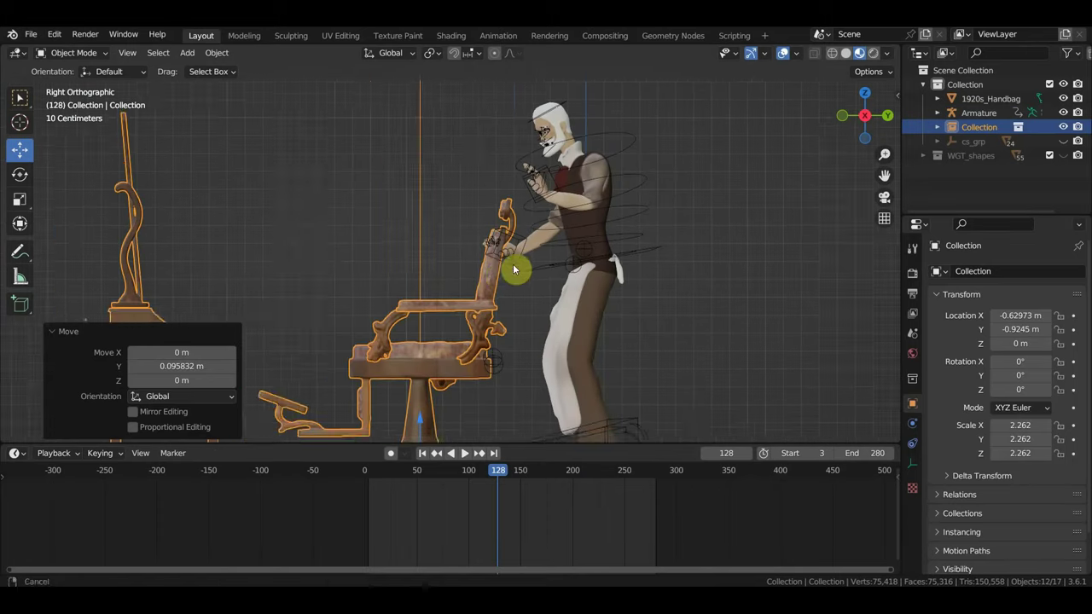
{"action": "scroll", "coordinate": [512, 263], "scroll_direction": "down", "scroll_amount": 1}
{"action": "scroll", "coordinate": [512, 263], "scroll_direction": "down", "scroll_amount": 1}
- Link Collection from Desktop/герой запада/стрижка.blend, adding the seated client as Collection.001
{"action": "left_click", "coordinate": [31, 34]}
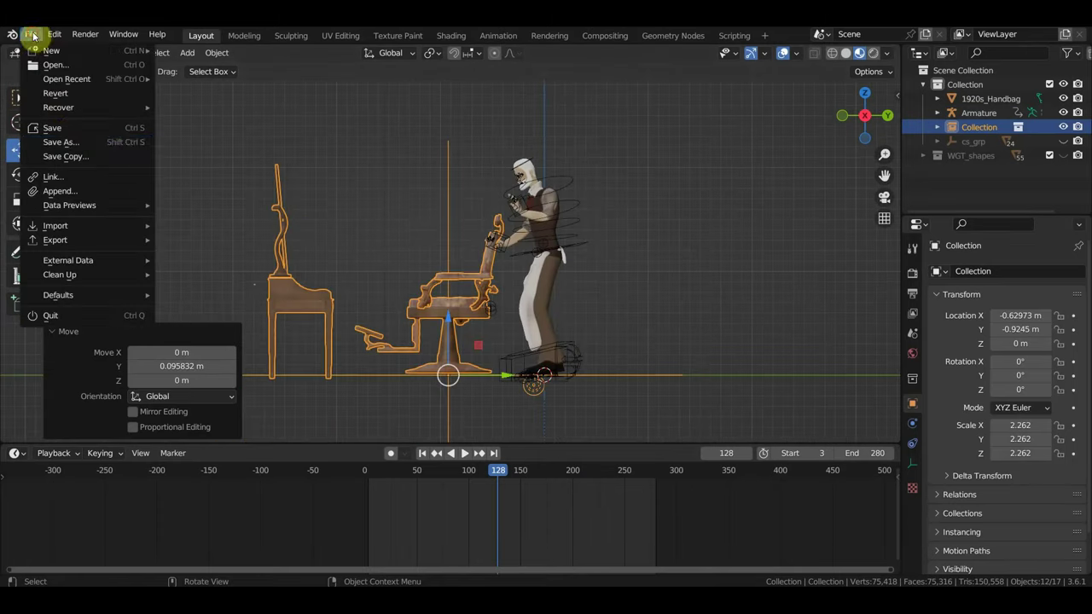
{"action": "left_click", "coordinate": [78, 177]}
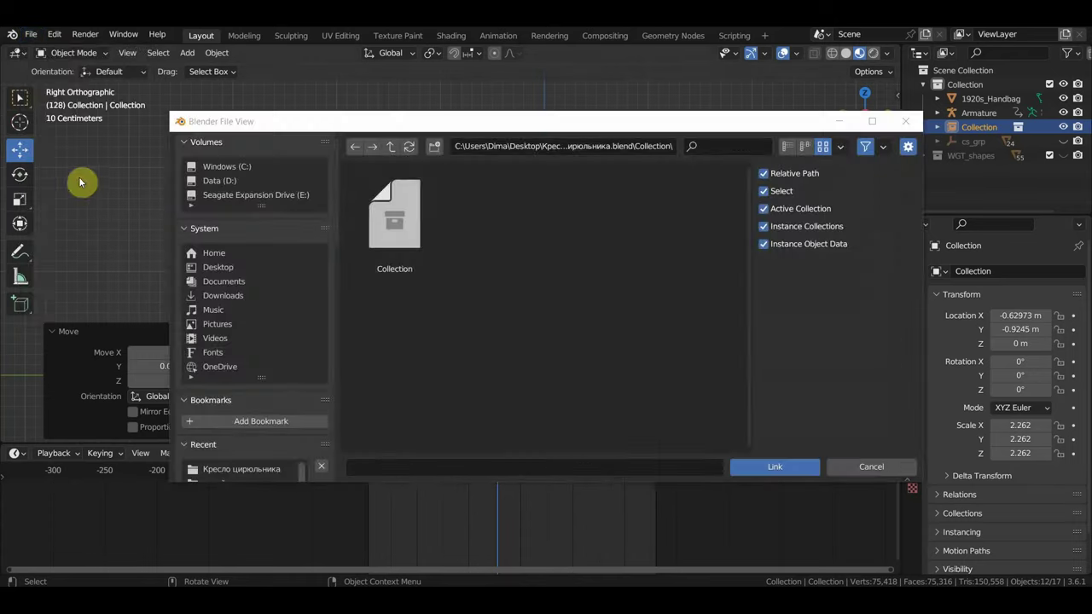
{"action": "left_click", "coordinate": [267, 271]}
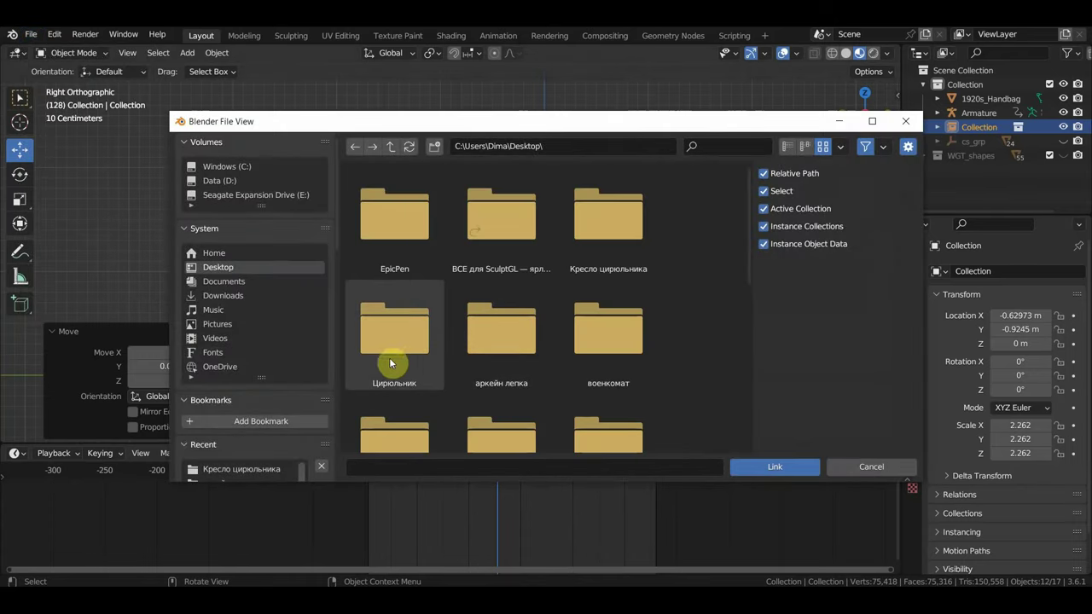
{"action": "scroll", "coordinate": [501, 350], "scroll_direction": "down", "scroll_amount": 3}
{"action": "left_click", "coordinate": [518, 349]}
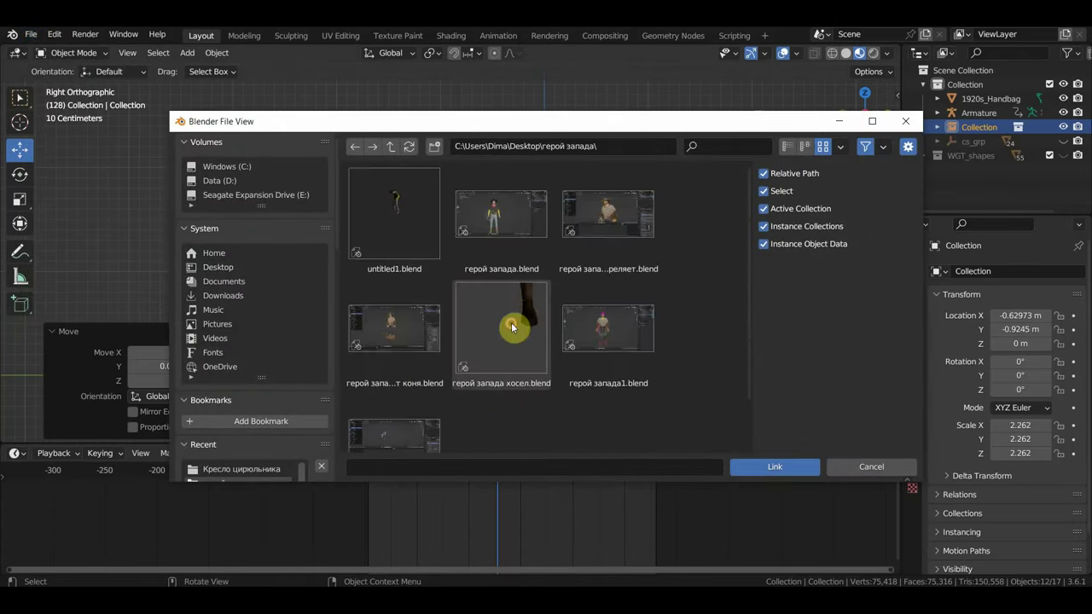
{"action": "scroll", "coordinate": [598, 361], "scroll_direction": "down", "scroll_amount": 2}
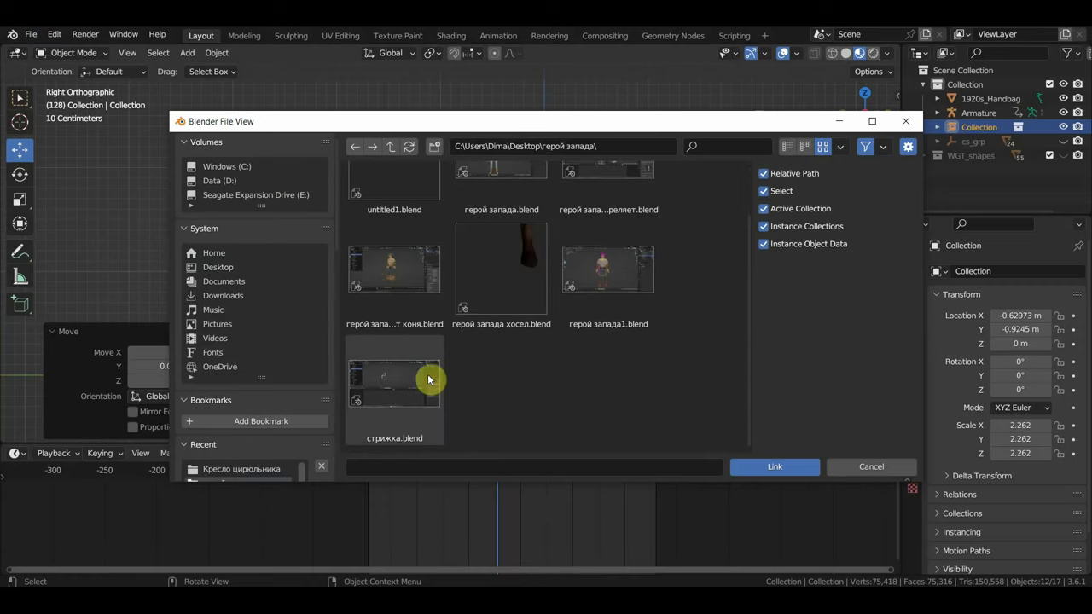
{"action": "left_click", "coordinate": [389, 379]}
{"action": "double_click", "coordinate": [389, 379]}
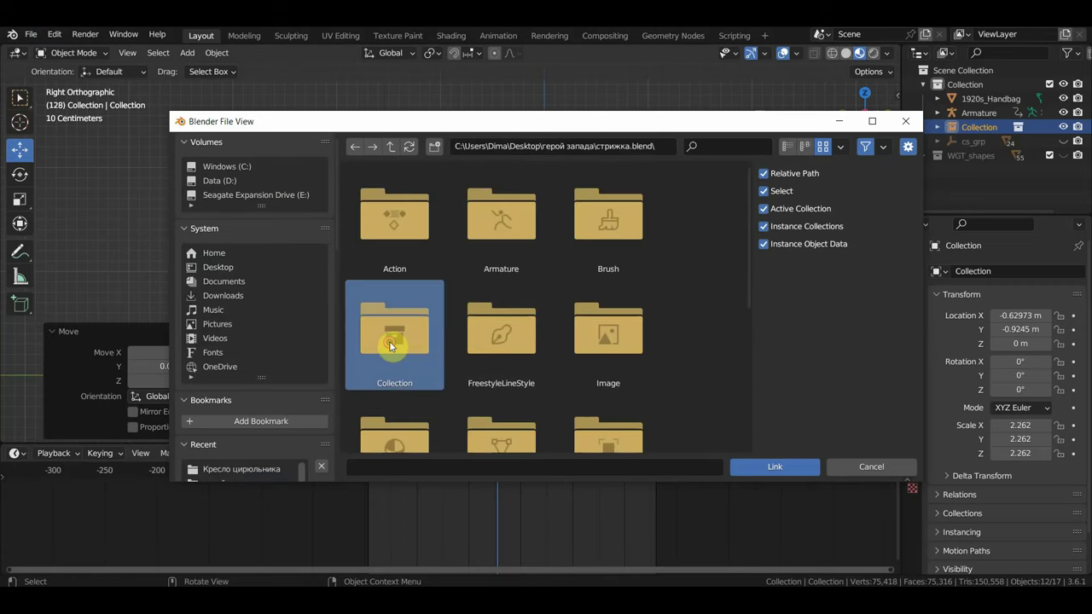
{"action": "double_click", "coordinate": [386, 342]}
{"action": "double_click", "coordinate": [395, 263]}
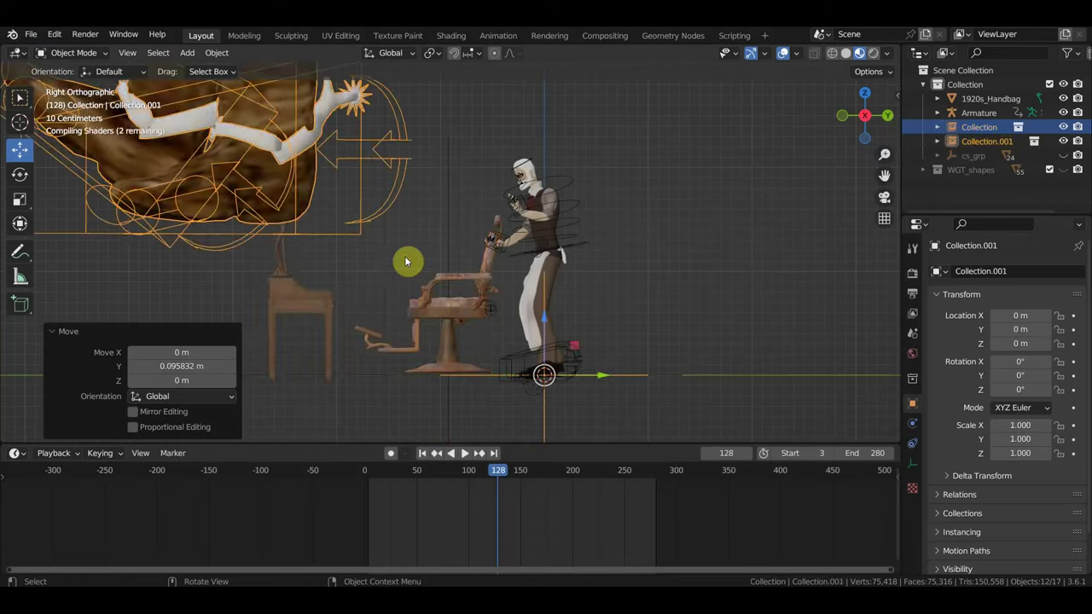
- Scale the linked Collection.001 client down to 0.139
{"action": "scroll", "coordinate": [489, 250], "scroll_direction": "down", "scroll_amount": 5}
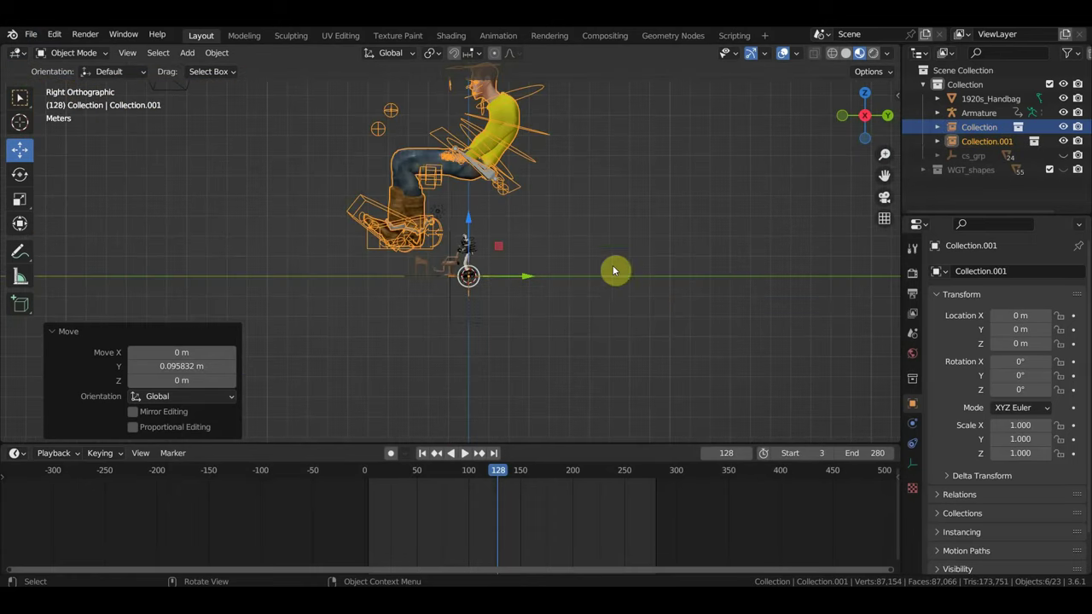
{"action": "left_click", "coordinate": [520, 132]}
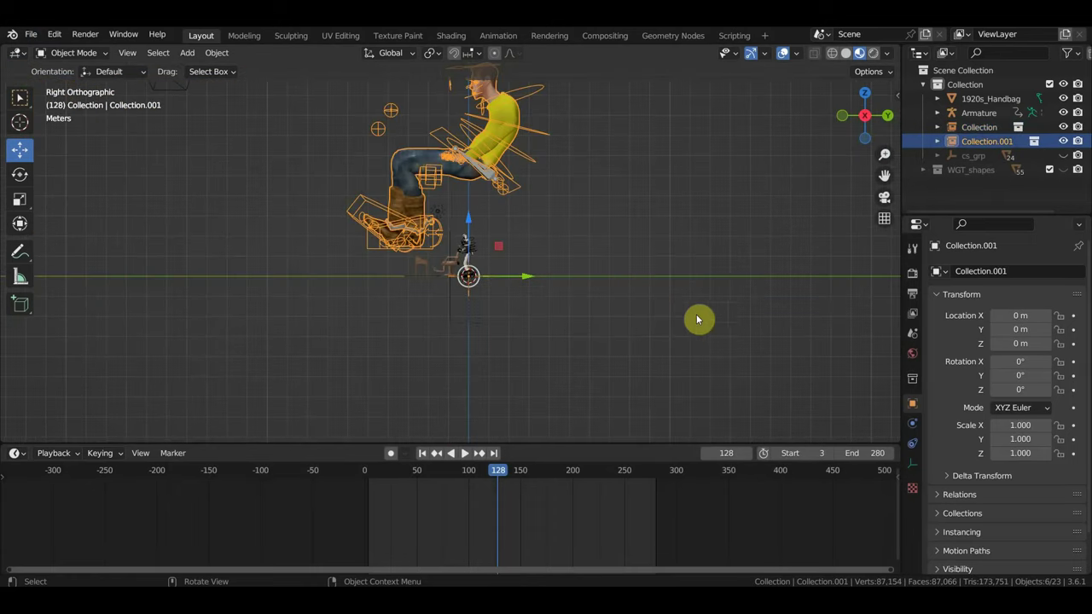
{"action": "key", "text": "s"}
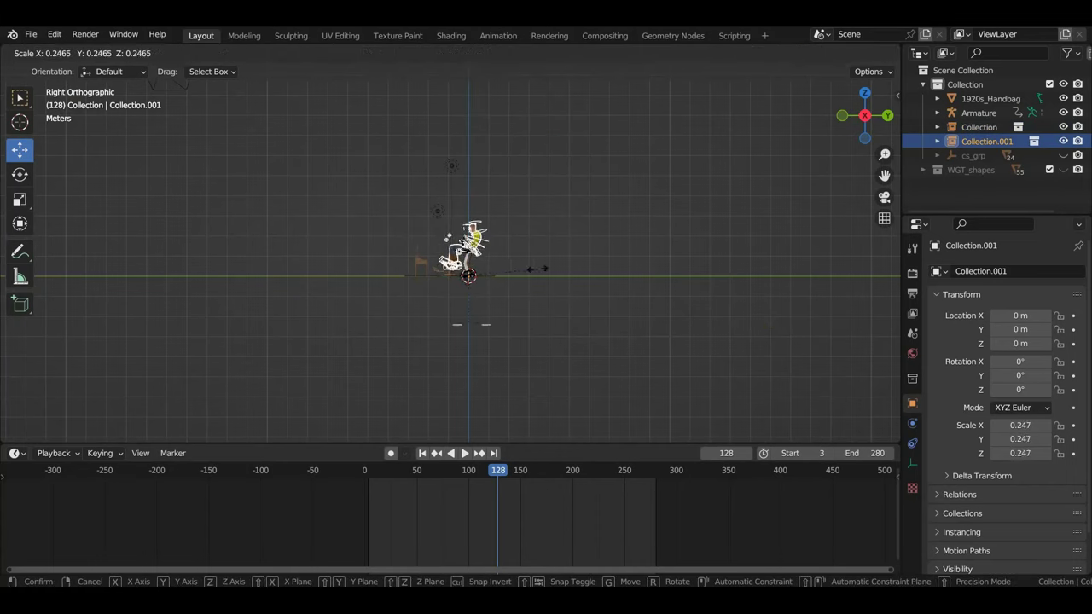
{"action": "left_click", "coordinate": [506, 264]}
- Seat the client in the chair, raising him to Z 0.059324 m at Y -0.9258 m
{"action": "scroll", "coordinate": [508, 282], "scroll_direction": "up", "scroll_amount": 5}
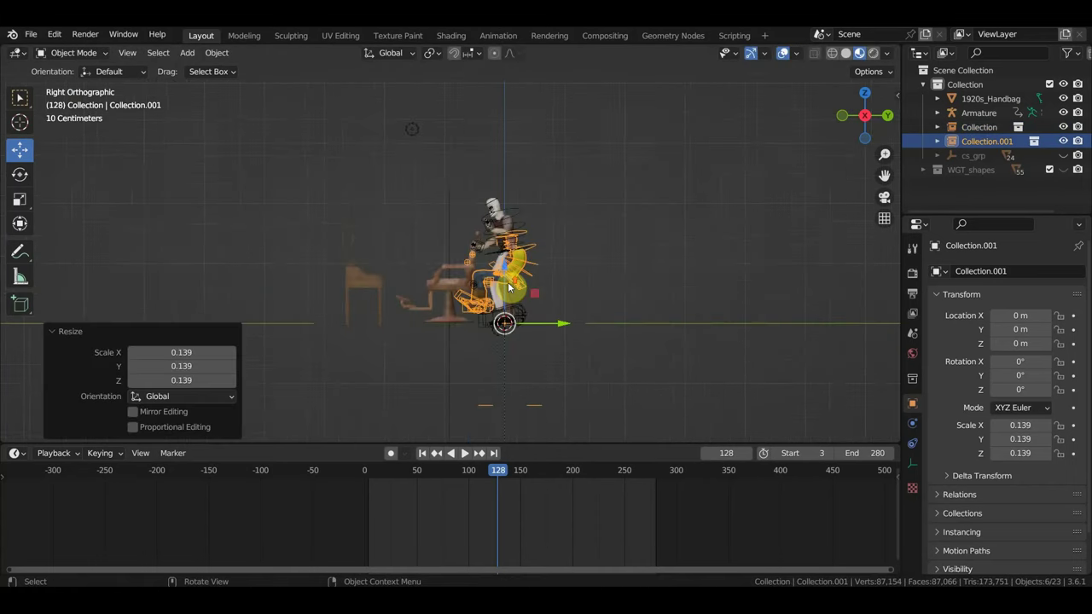
{"action": "left_click_drag", "start_coordinate": [583, 321], "coordinate": [506, 316]}
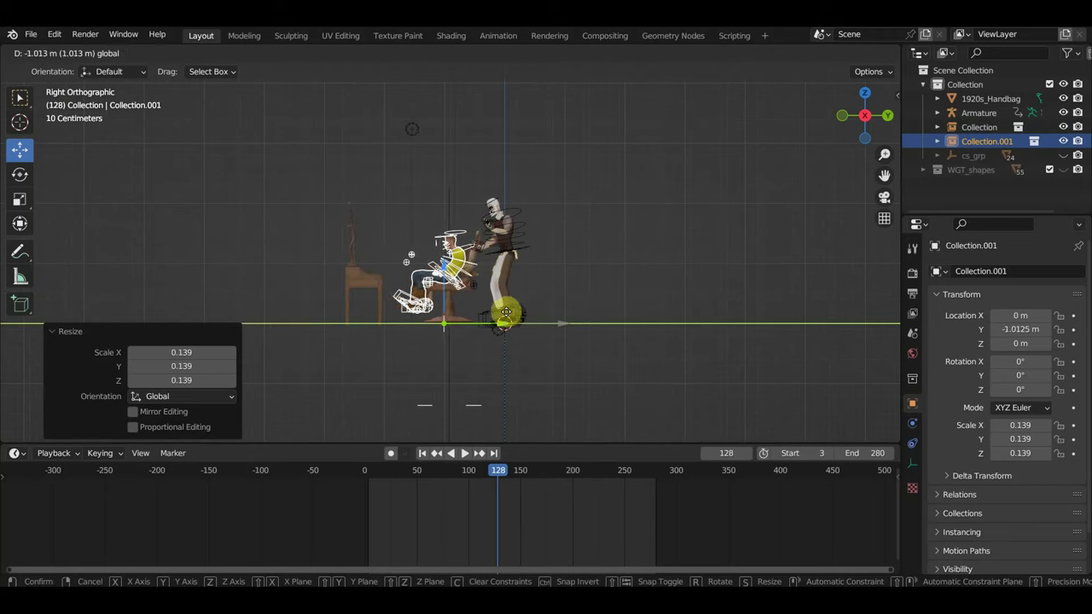
{"action": "scroll", "coordinate": [494, 328], "scroll_direction": "up", "scroll_amount": 1}
{"action": "key", "text": "g"}
{"action": "key", "text": "z"}
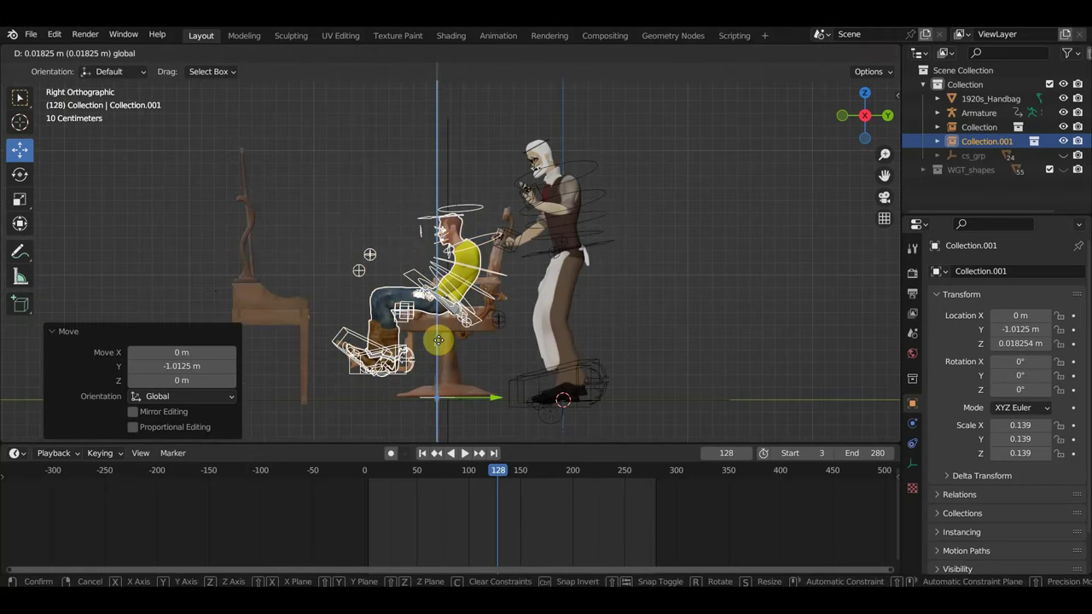
{"action": "left_click", "coordinate": [439, 335]}
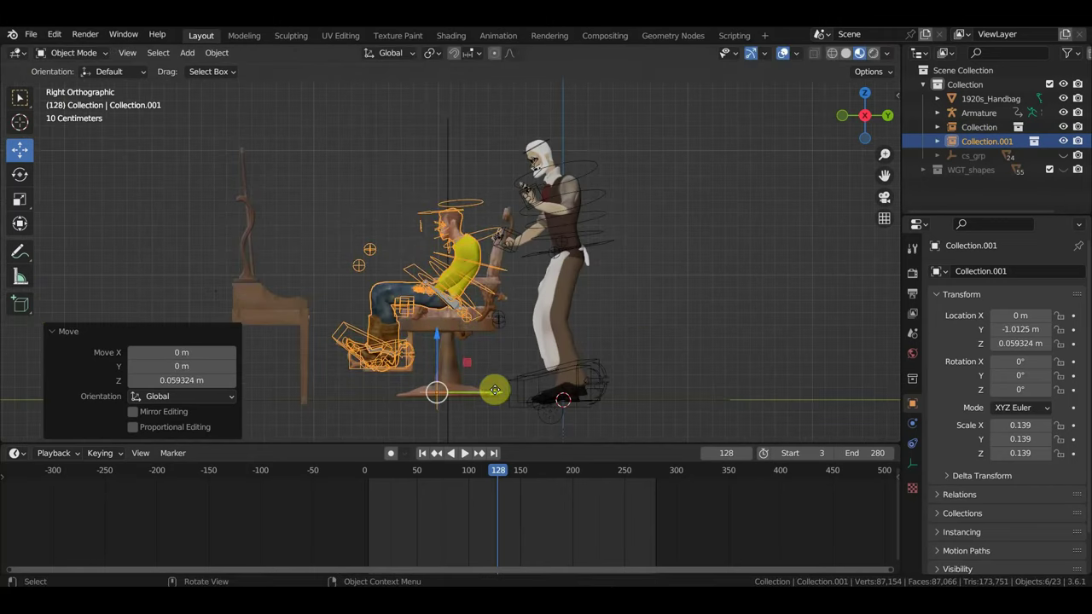
{"action": "left_click_drag", "start_coordinate": [494, 390], "coordinate": [500, 391]}
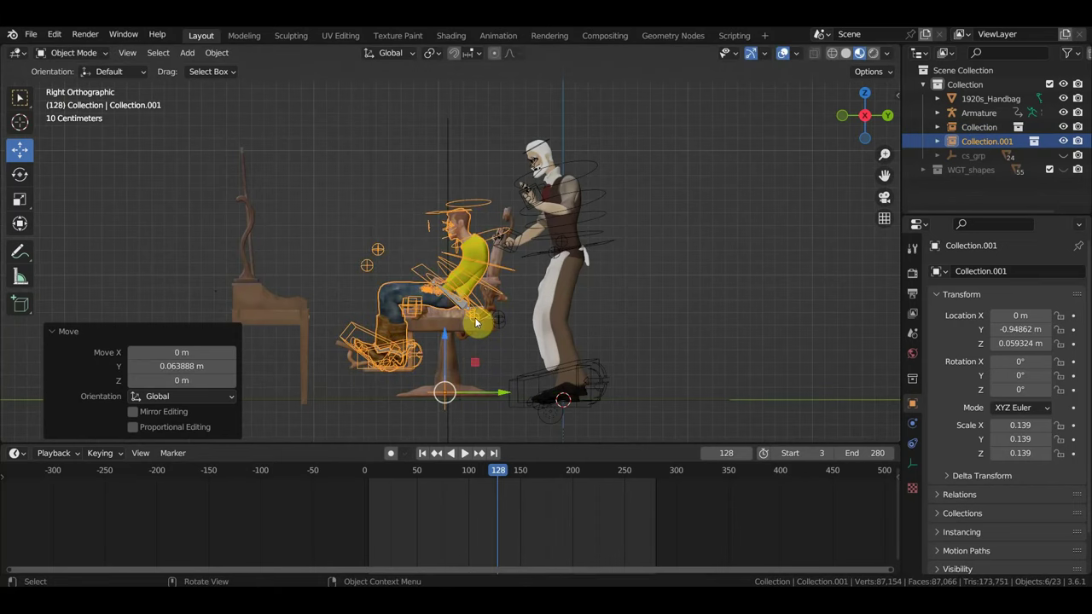
{"action": "scroll", "coordinate": [476, 322], "scroll_direction": "up", "scroll_amount": 2}
{"action": "scroll", "coordinate": [535, 409], "scroll_direction": "down", "scroll_amount": 2}
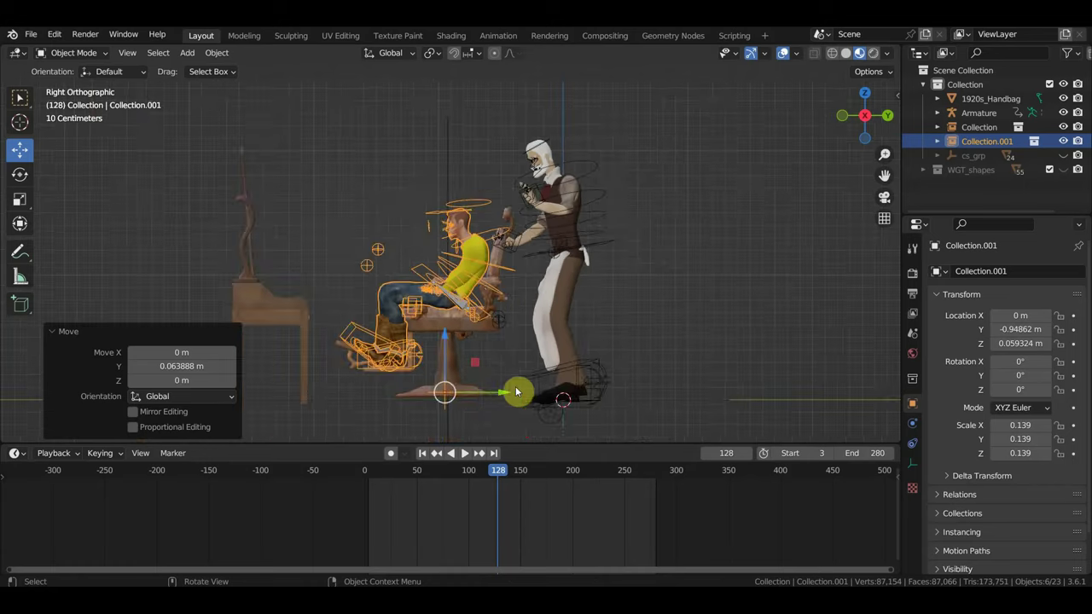
{"action": "left_click_drag", "start_coordinate": [503, 396], "coordinate": [506, 385]}
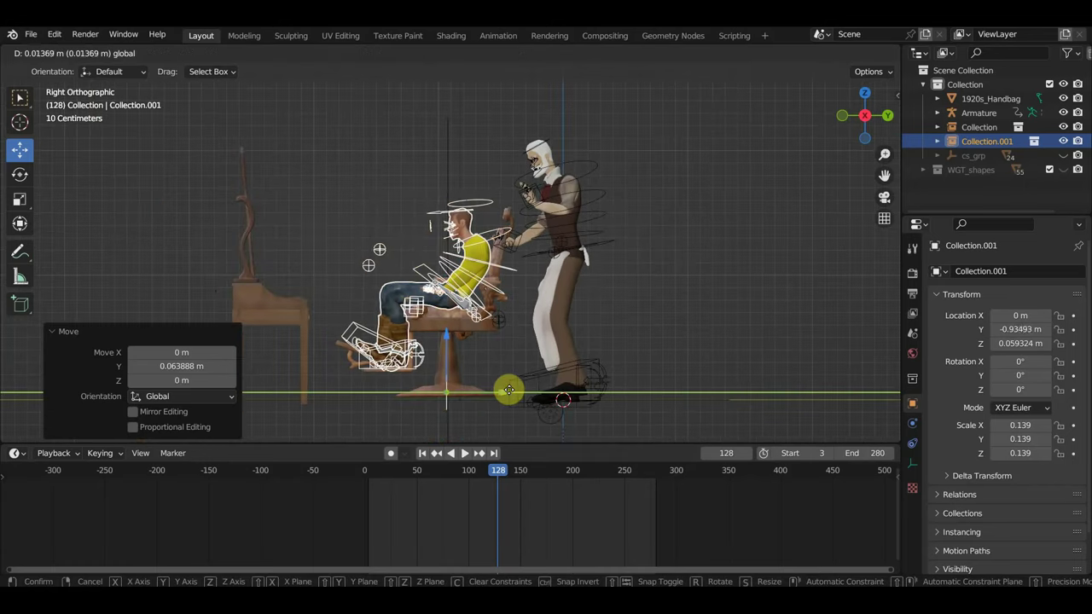
{"action": "scroll", "coordinate": [514, 366], "scroll_direction": "up", "scroll_amount": 3}
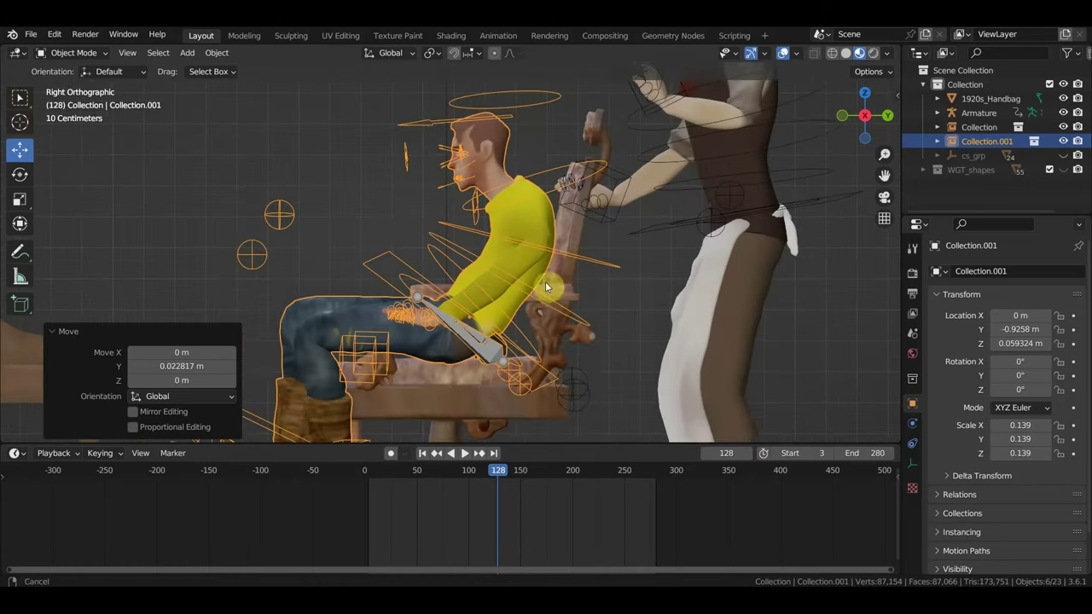
{"action": "scroll", "coordinate": [550, 282], "scroll_direction": "up", "scroll_amount": 1}
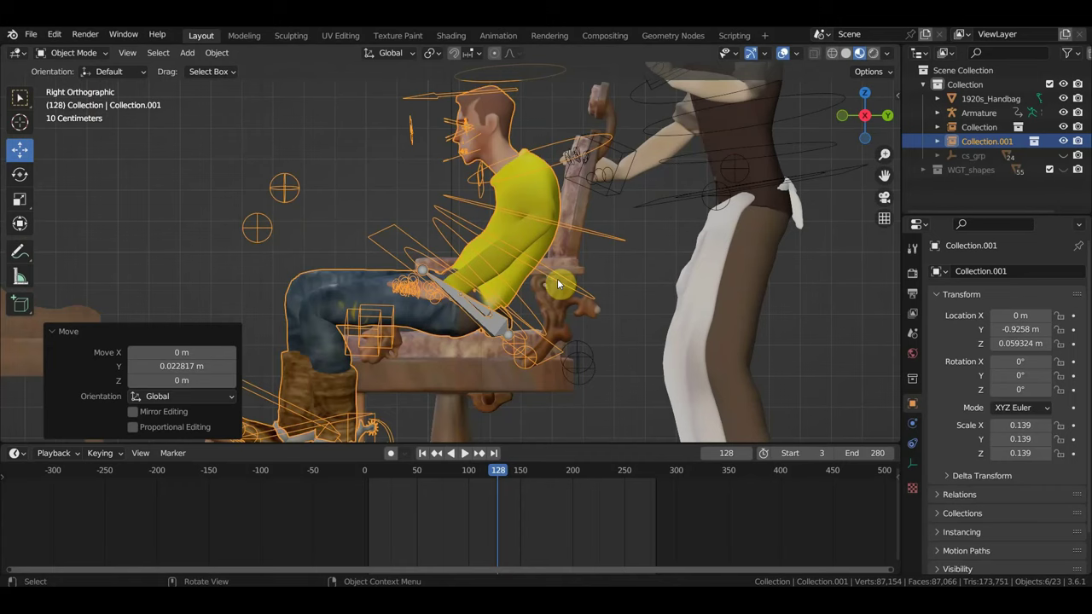
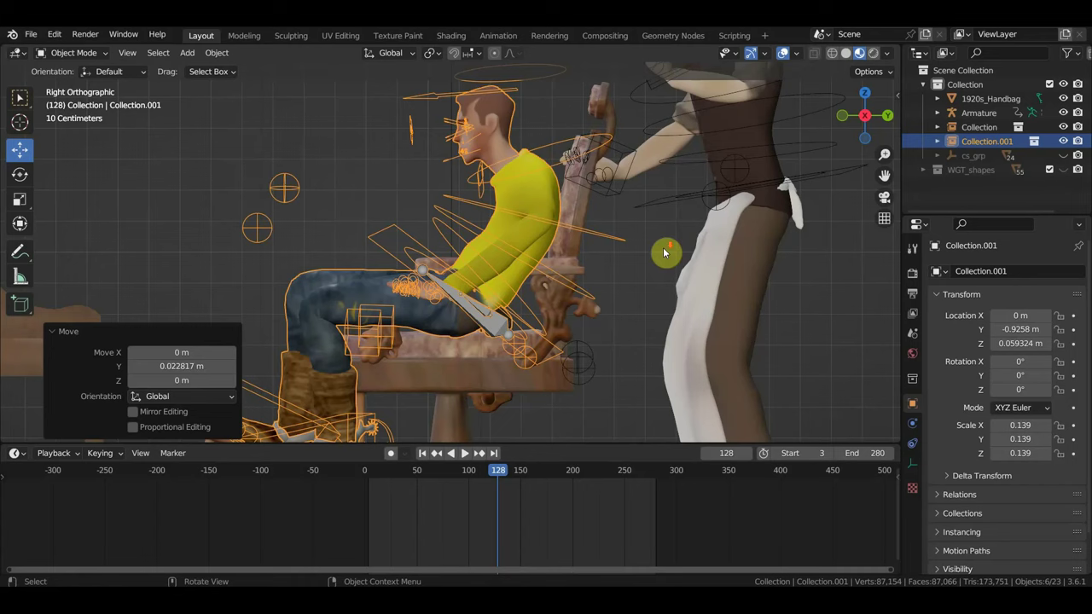
- Slide the seated customer character sideways along the X axis
{"action": "scroll", "coordinate": [657, 251], "scroll_direction": "down", "scroll_amount": 3}
{"action": "scroll", "coordinate": [651, 273], "scroll_direction": "down", "scroll_amount": 1}
{"action": "mouse_move", "coordinate": [631, 273]}
{"action": "middle_mouse_down"}
{"action": "mouse_move", "coordinate": [709, 281]}
{"action": "mouse_move", "coordinate": [708, 333]}
{"action": "middle_mouse_up"}
{"action": "mouse_move", "coordinate": [657, 381]}
{"action": "middle_mouse_down"}
{"action": "mouse_move", "coordinate": [687, 435]}
{"action": "mouse_move", "coordinate": [585, 430]}
{"action": "middle_mouse_up"}
{"action": "left_click_drag", "start_coordinate": [613, 432], "coordinate": [522, 408]}
{"action": "mouse_move", "coordinate": [585, 378]}
{"action": "middle_mouse_down"}
{"action": "mouse_move", "coordinate": [494, 341]}
{"action": "mouse_move", "coordinate": [512, 281]}
{"action": "mouse_move", "coordinate": [597, 204]}
{"action": "middle_mouse_up"}
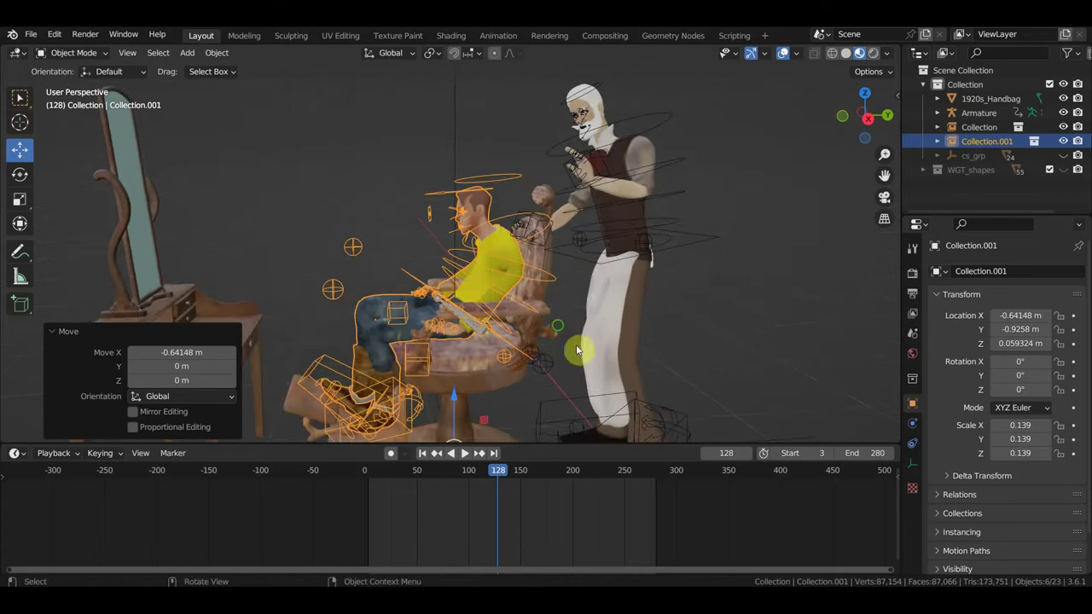
- In the side view, enlarge the customer character from its 0.139 scale
{"action": "mouse_move", "coordinate": [576, 350]}
{"action": "middle_mouse_down"}
{"action": "mouse_move", "coordinate": [537, 312]}
{"action": "mouse_move", "coordinate": [549, 324]}
{"action": "middle_mouse_up"}
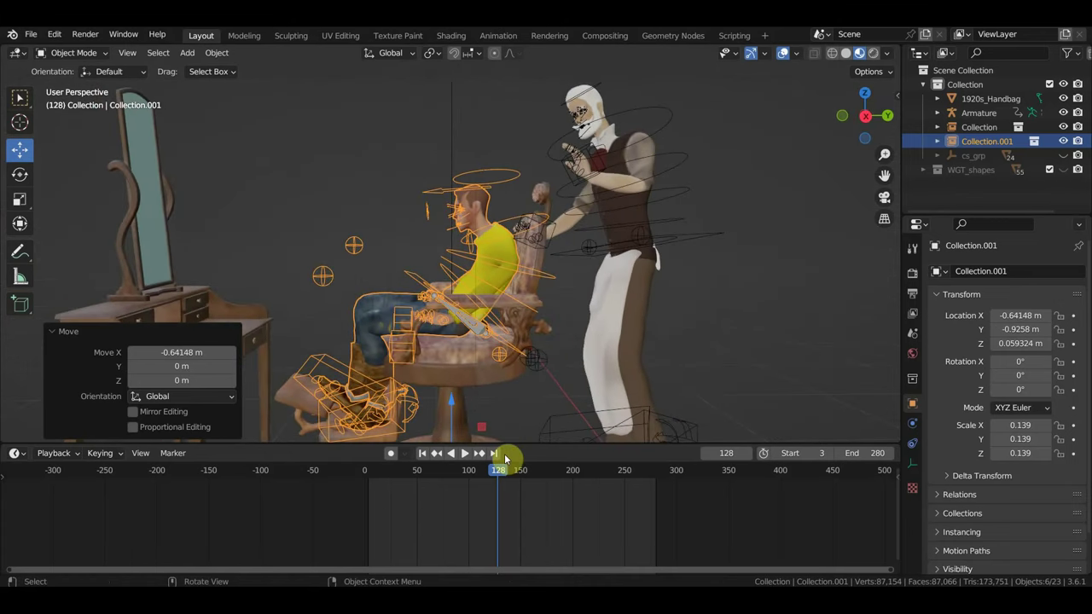
{"action": "key", "text": "KP_3"}
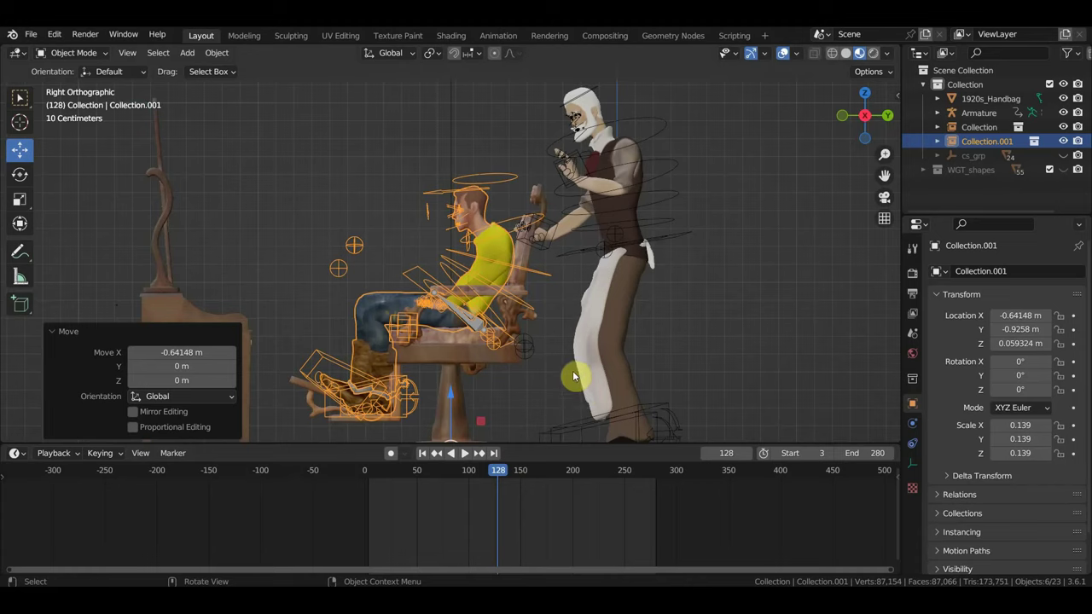
{"action": "middle_click_drag", "start_coordinate": [573, 376], "coordinate": [573, 300], "text": "shift"}
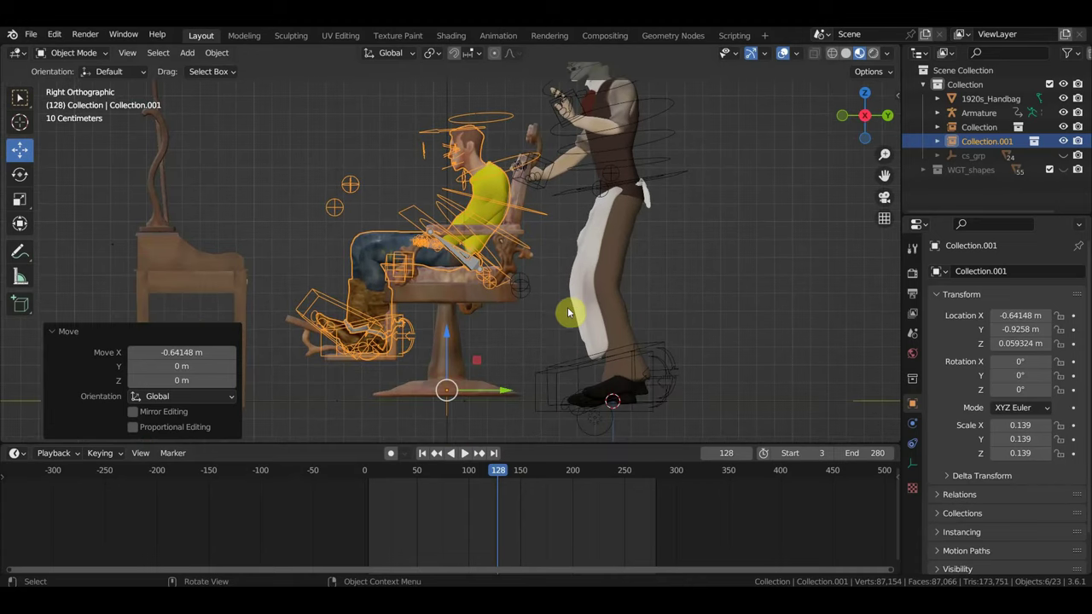
{"action": "key", "text": "s"}
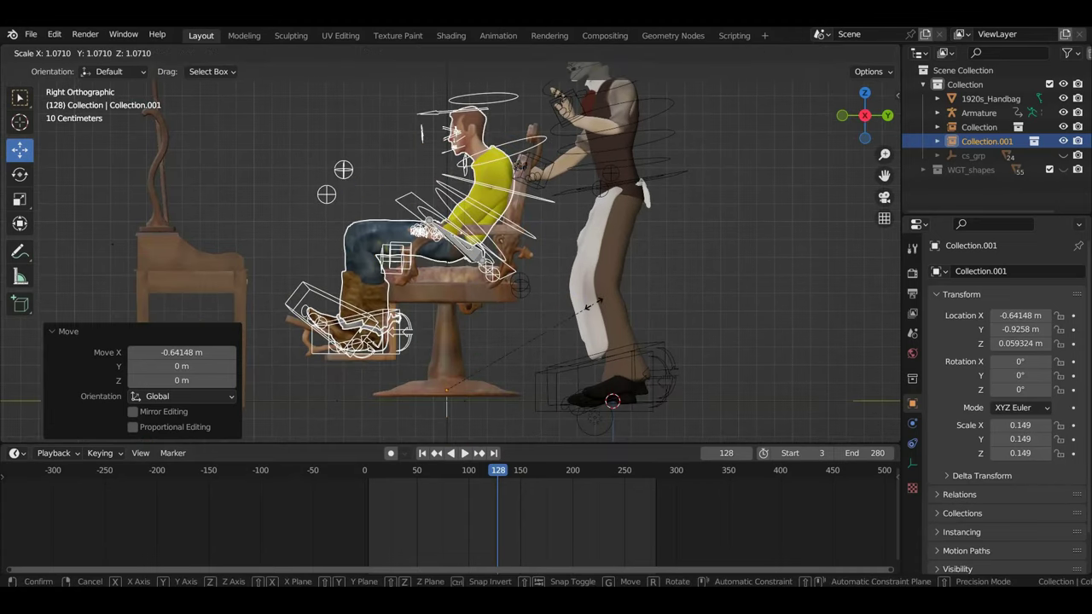
{"action": "left_click", "coordinate": [577, 324]}
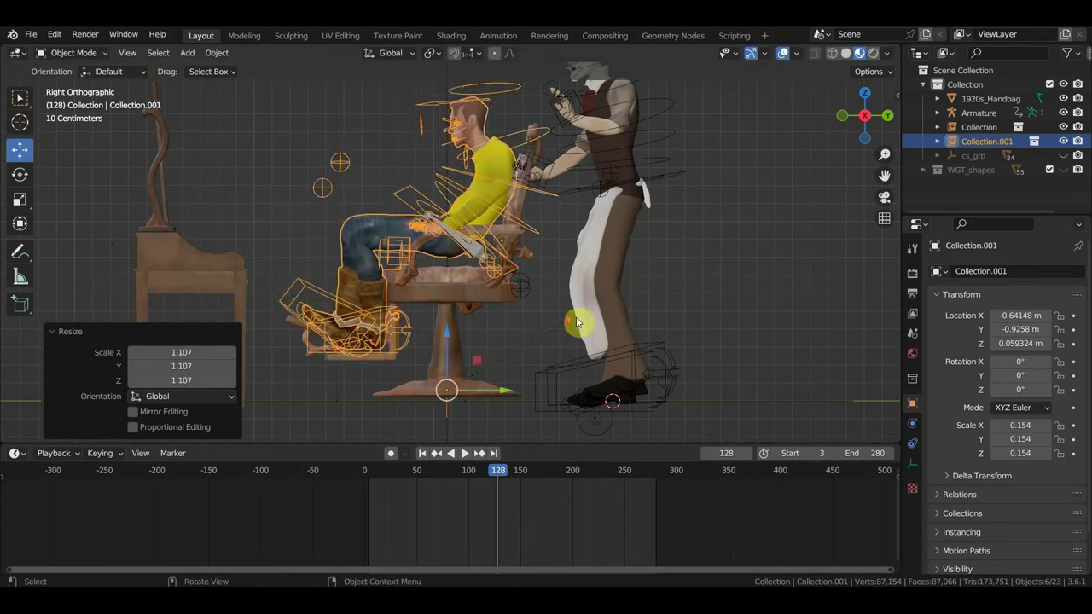
{"action": "scroll", "coordinate": [577, 323], "scroll_direction": "up", "scroll_amount": 4}
{"action": "middle_click_drag", "start_coordinate": [577, 324], "coordinate": [583, 357]}
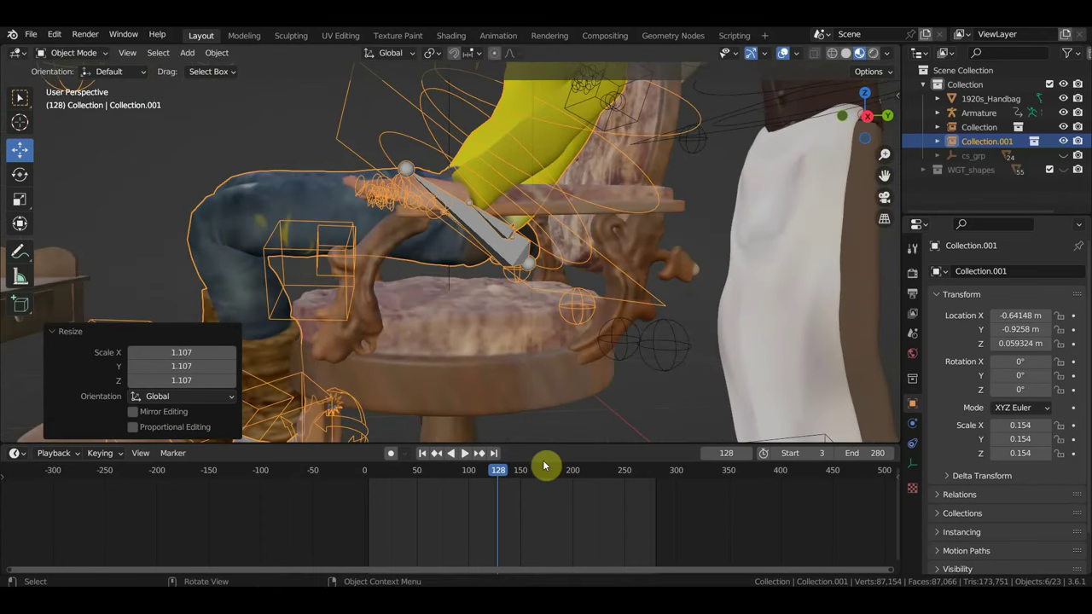
- At frame 203, shrink the customer slightly so its scale settles at 0.144
{"action": "left_click_drag", "start_coordinate": [502, 476], "coordinate": [577, 482]}
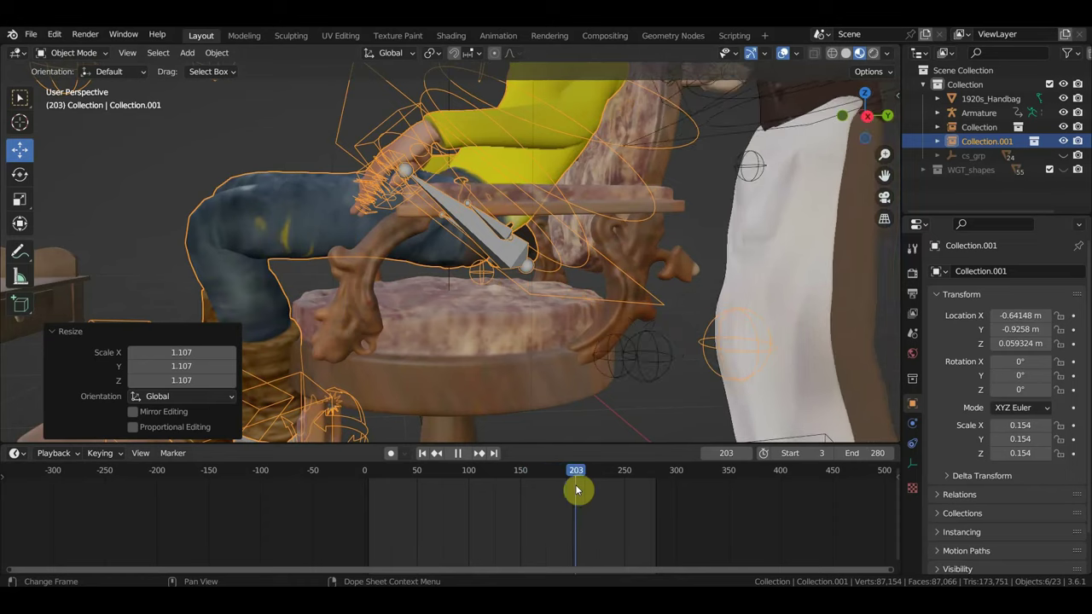
{"action": "key", "text": "KP_3"}
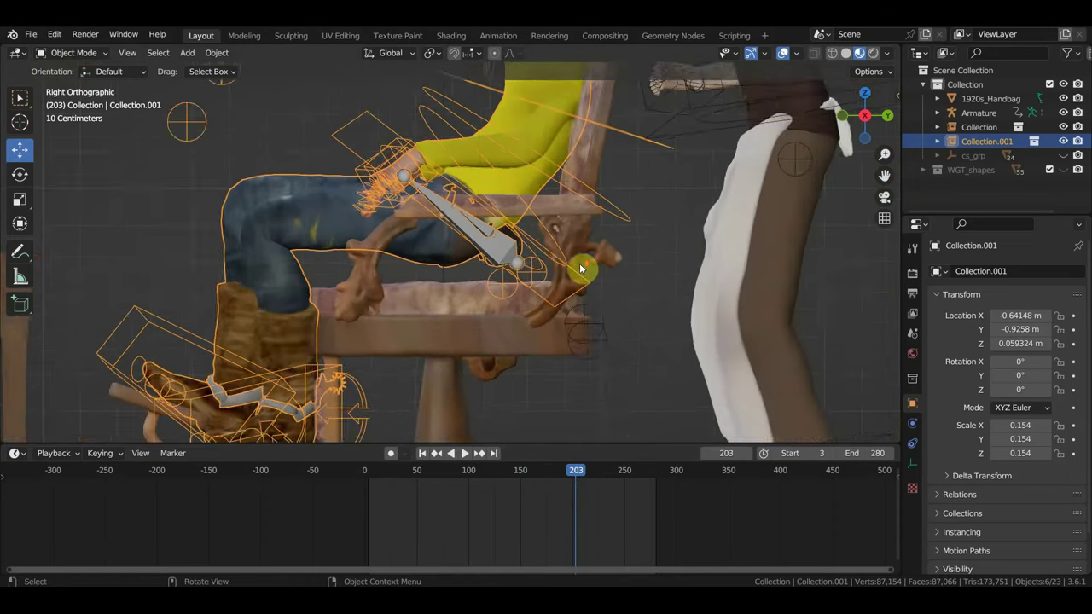
{"action": "scroll", "coordinate": [580, 270], "scroll_direction": "down", "scroll_amount": 2}
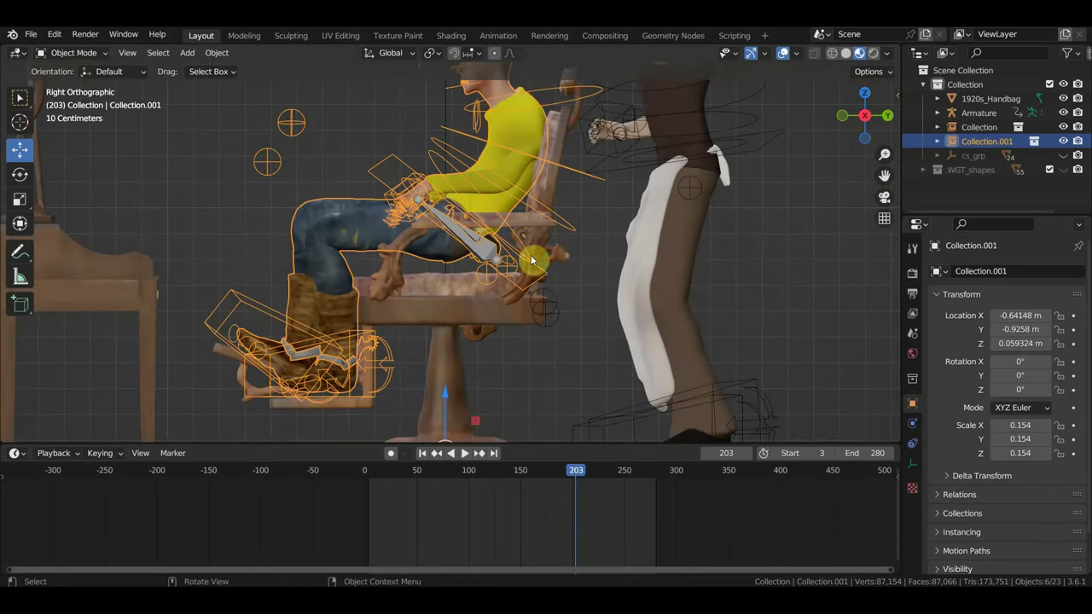
{"action": "key", "text": "s"}
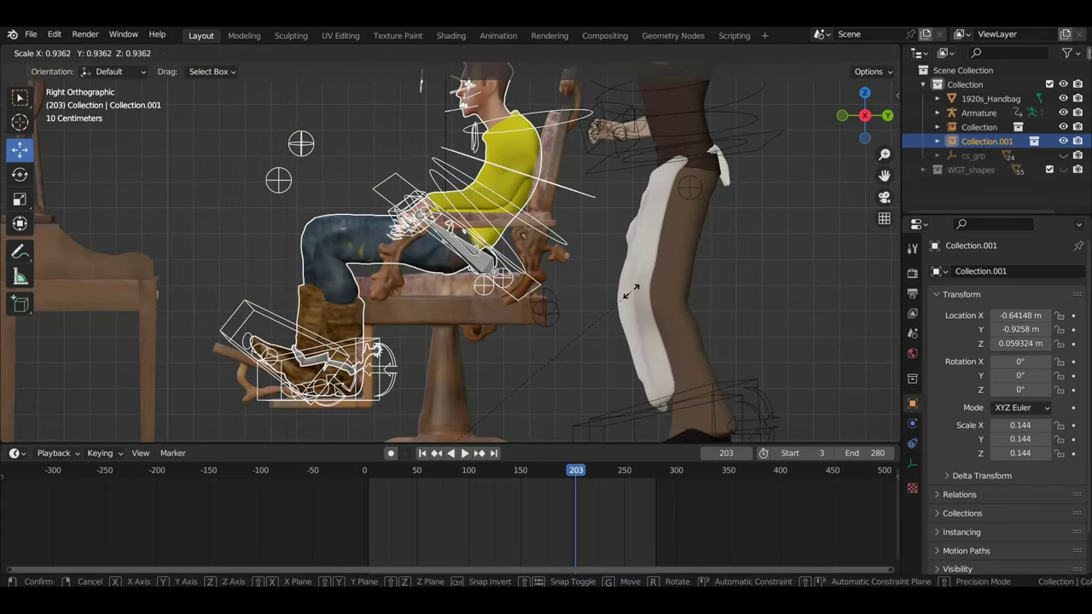
{"action": "left_click", "coordinate": [629, 294]}
- With overlays hidden, nudge the customer sideways along X
{"action": "left_click", "coordinate": [782, 53]}
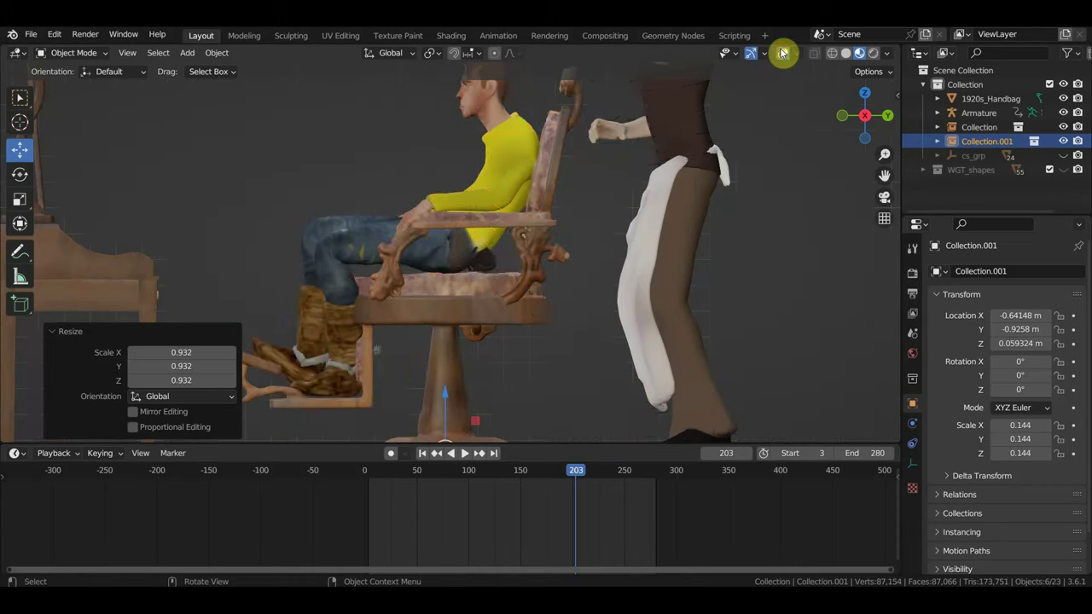
{"action": "mouse_move", "coordinate": [733, 145]}
{"action": "middle_mouse_down"}
{"action": "mouse_move", "coordinate": [776, 273]}
{"action": "mouse_move", "coordinate": [830, 291]}
{"action": "mouse_move", "coordinate": [635, 258]}
{"action": "middle_mouse_up"}
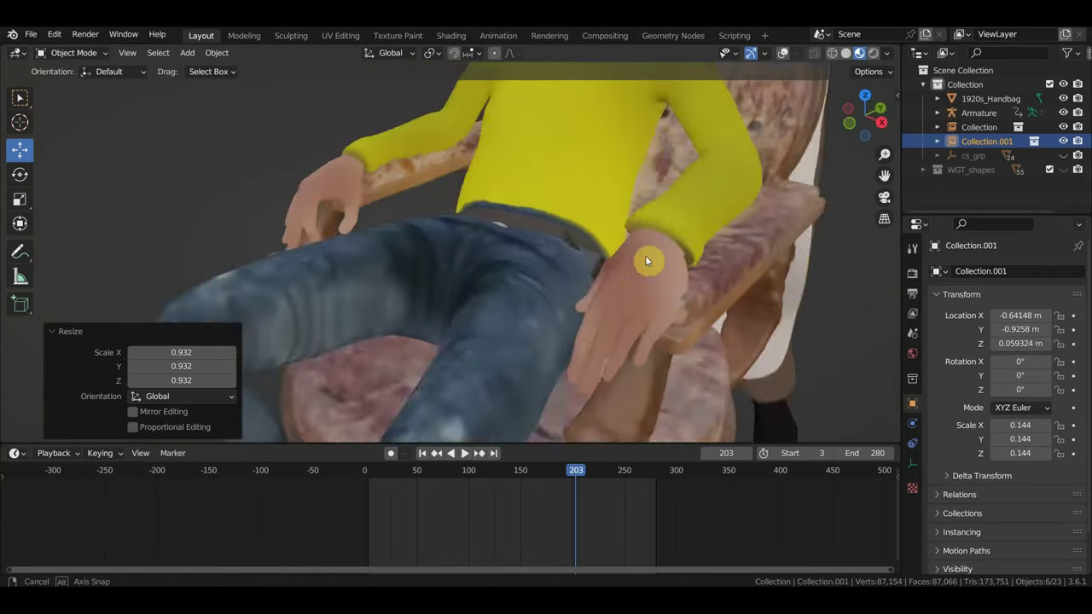
{"action": "middle_click_drag", "start_coordinate": [634, 258], "coordinate": [680, 292]}
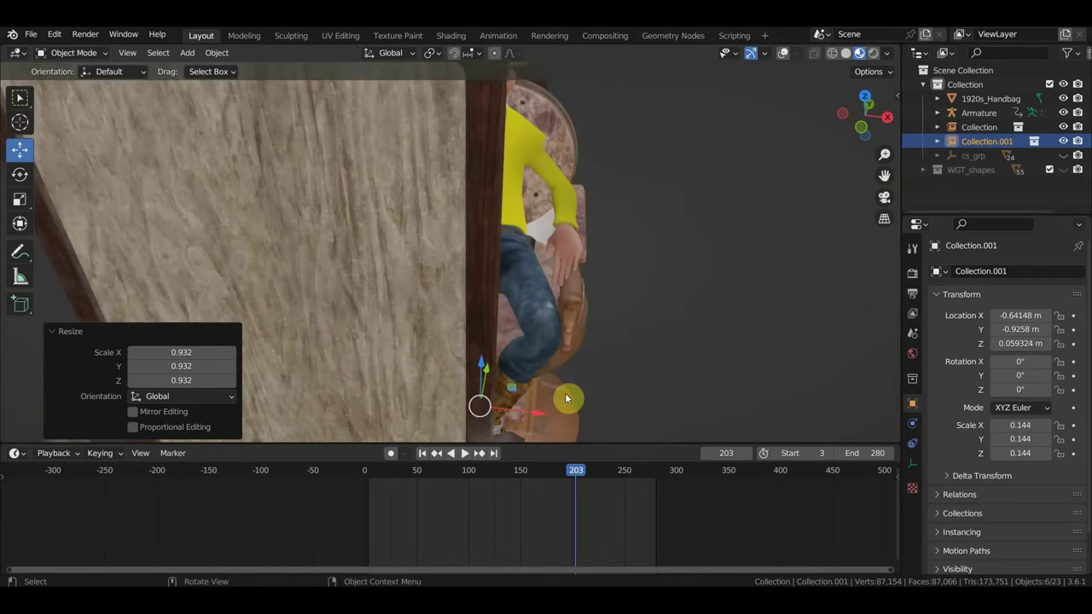
{"action": "key", "text": "g"}
{"action": "key", "text": "x"}
{"action": "left_click", "coordinate": [539, 414]}
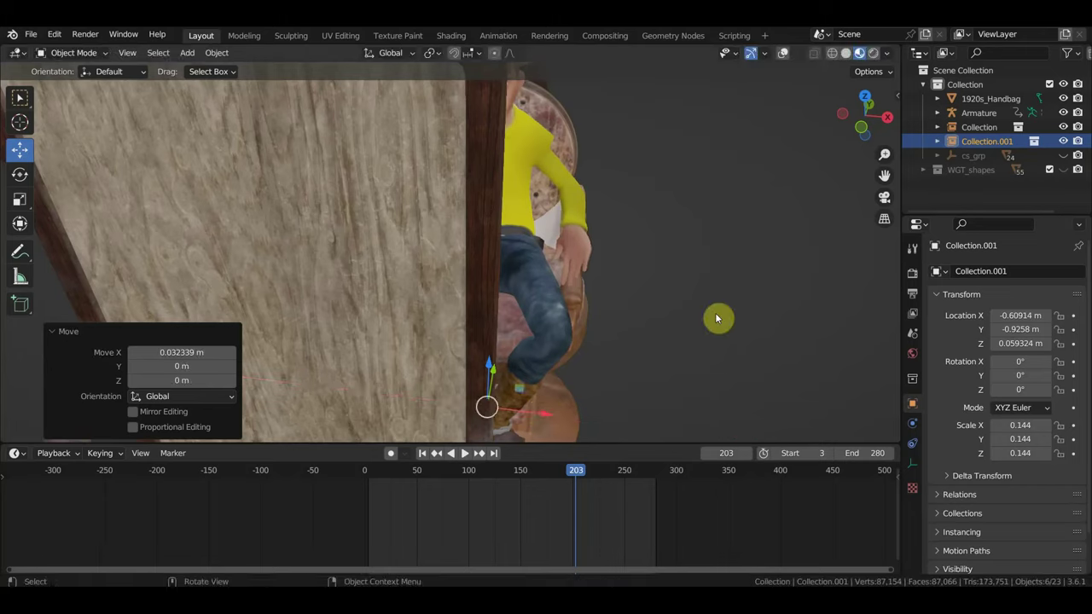
- Enlarge the customer to scale 0.153 and lower it 0.021 m into the seat
{"action": "mouse_move", "coordinate": [714, 312]}
{"action": "middle_mouse_down"}
{"action": "mouse_move", "coordinate": [668, 345]}
{"action": "mouse_move", "coordinate": [736, 352]}
{"action": "middle_mouse_up"}
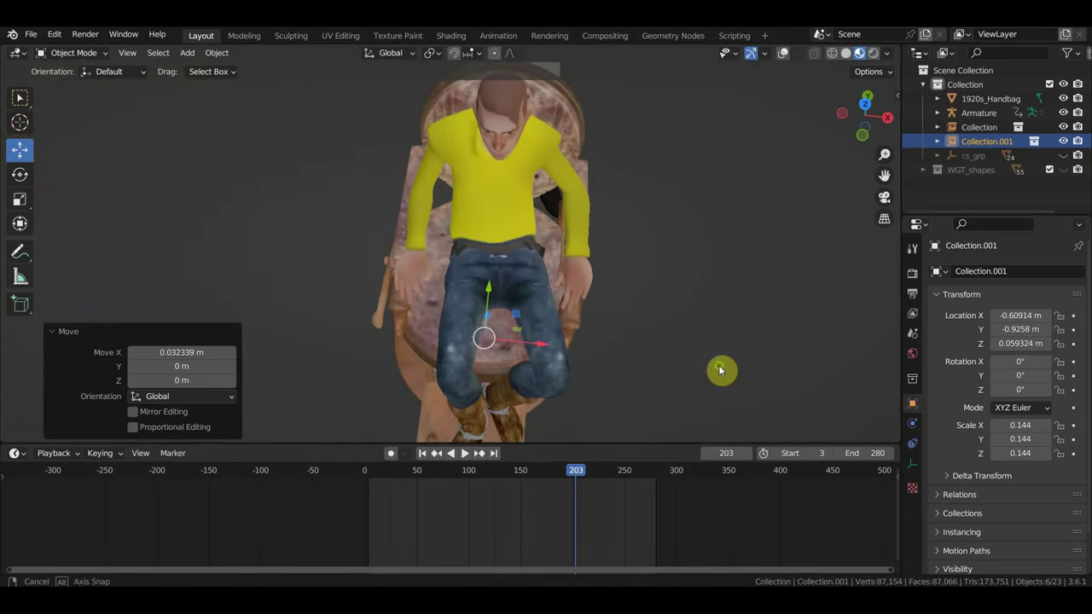
{"action": "key", "text": "s"}
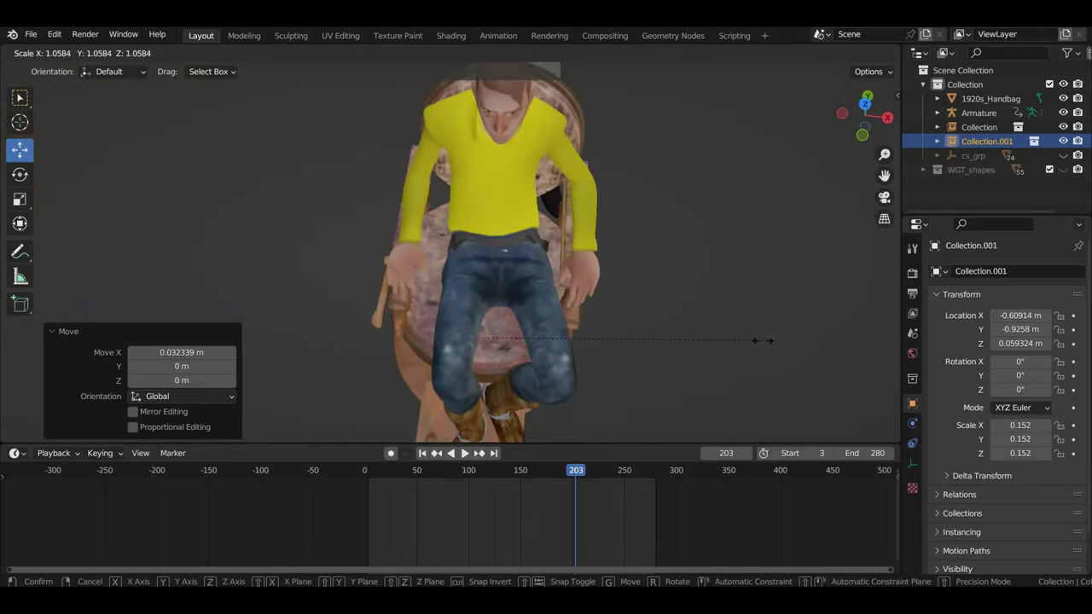
{"action": "left_click", "coordinate": [764, 340]}
{"action": "mouse_move", "coordinate": [764, 340]}
{"action": "middle_mouse_down"}
{"action": "mouse_move", "coordinate": [585, 255]}
{"action": "mouse_move", "coordinate": [475, 253]}
{"action": "middle_mouse_up"}
{"action": "key", "text": "g"}
{"action": "key", "text": "z"}
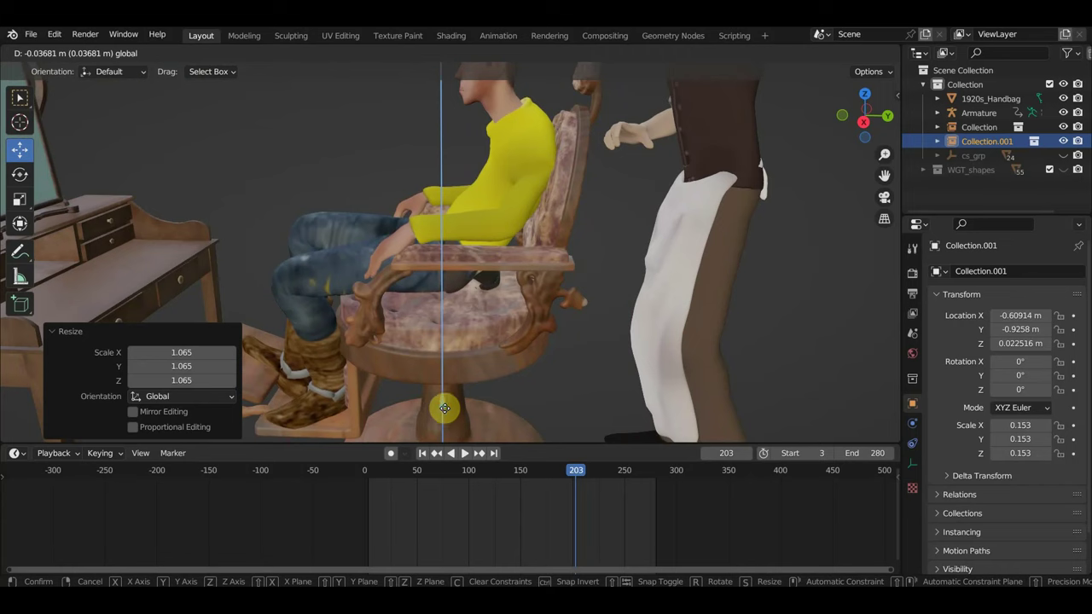
{"action": "left_click", "coordinate": [444, 409]}
- Check the customer's fit around the chair and play back the animation
{"action": "mouse_move", "coordinate": [510, 366]}
{"action": "middle_mouse_down"}
{"action": "mouse_move", "coordinate": [529, 361]}
{"action": "mouse_move", "coordinate": [518, 358]}
{"action": "mouse_move", "coordinate": [565, 300]}
{"action": "mouse_move", "coordinate": [428, 344]}
{"action": "middle_mouse_up"}
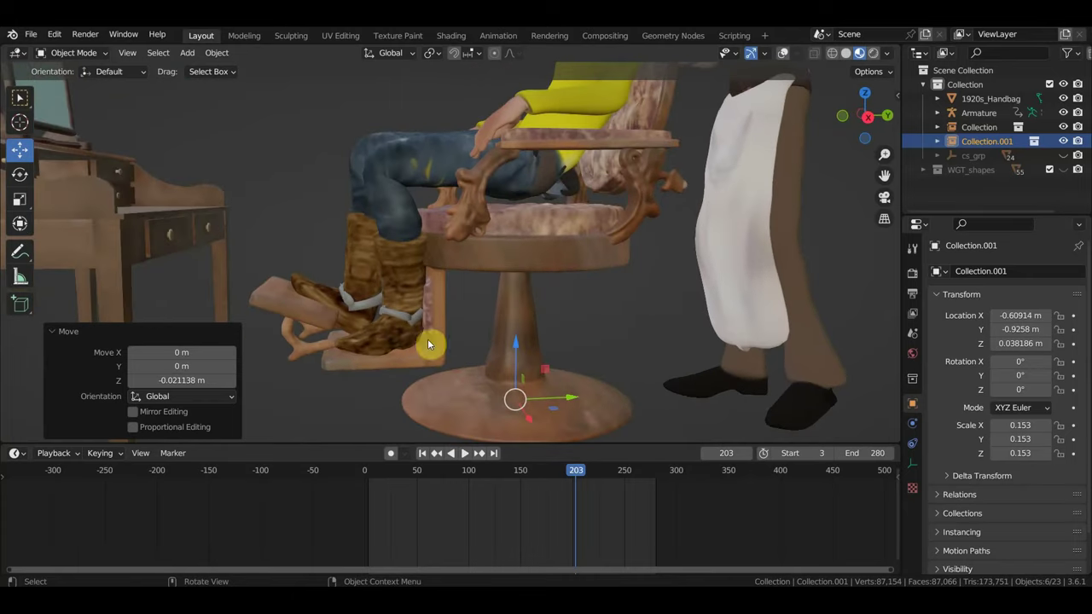
{"action": "mouse_move", "coordinate": [338, 330]}
{"action": "middle_mouse_down"}
{"action": "mouse_move", "coordinate": [435, 297]}
{"action": "mouse_move", "coordinate": [381, 330]}
{"action": "mouse_move", "coordinate": [356, 328]}
{"action": "mouse_move", "coordinate": [358, 319]}
{"action": "mouse_move", "coordinate": [430, 289]}
{"action": "mouse_move", "coordinate": [476, 322]}
{"action": "middle_mouse_up"}
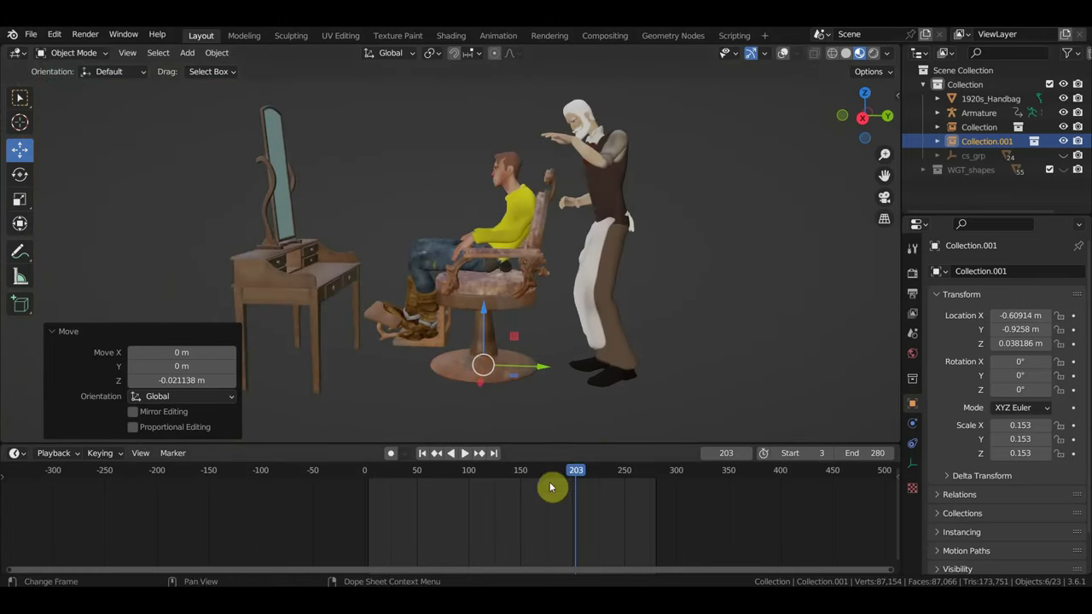
{"action": "mouse_move", "coordinate": [578, 470]}
{"action": "left_mouse_down"}
{"action": "mouse_move", "coordinate": [480, 475]}
{"action": "mouse_move", "coordinate": [407, 463]}
{"action": "mouse_move", "coordinate": [470, 463]}
{"action": "mouse_move", "coordinate": [494, 471]}
{"action": "mouse_move", "coordinate": [456, 475]}
{"action": "mouse_move", "coordinate": [521, 484]}
{"action": "left_mouse_up"}
{"action": "key", "text": "space"}
{"action": "key", "text": "space"}
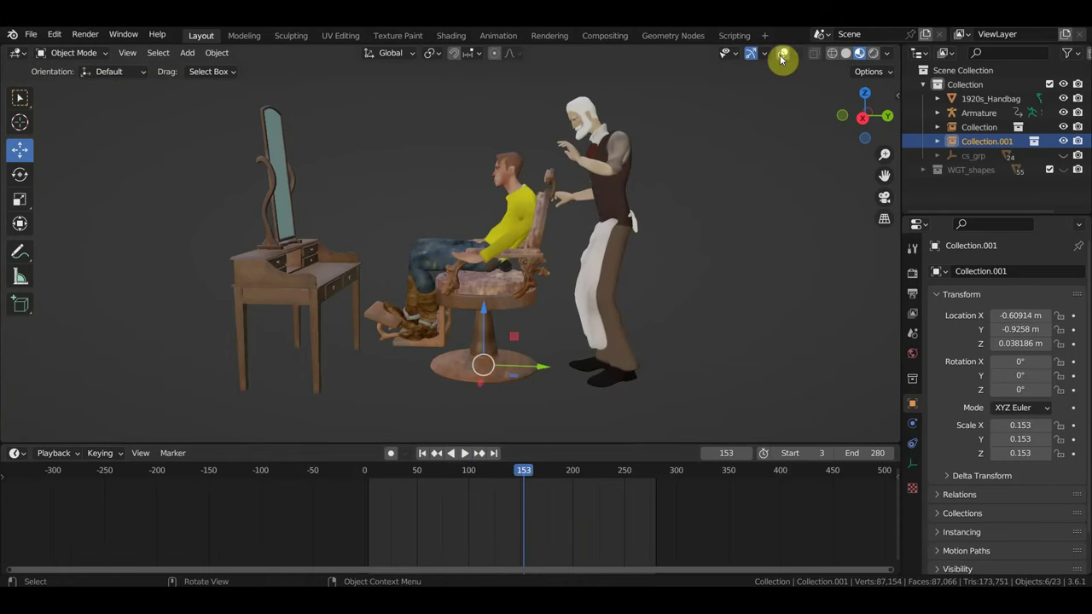
- Put the barber's armature in Pose Mode and select its left-hand IK control
{"action": "left_click", "coordinate": [782, 54]}
{"action": "middle_click_drag", "start_coordinate": [731, 165], "coordinate": [669, 159]}
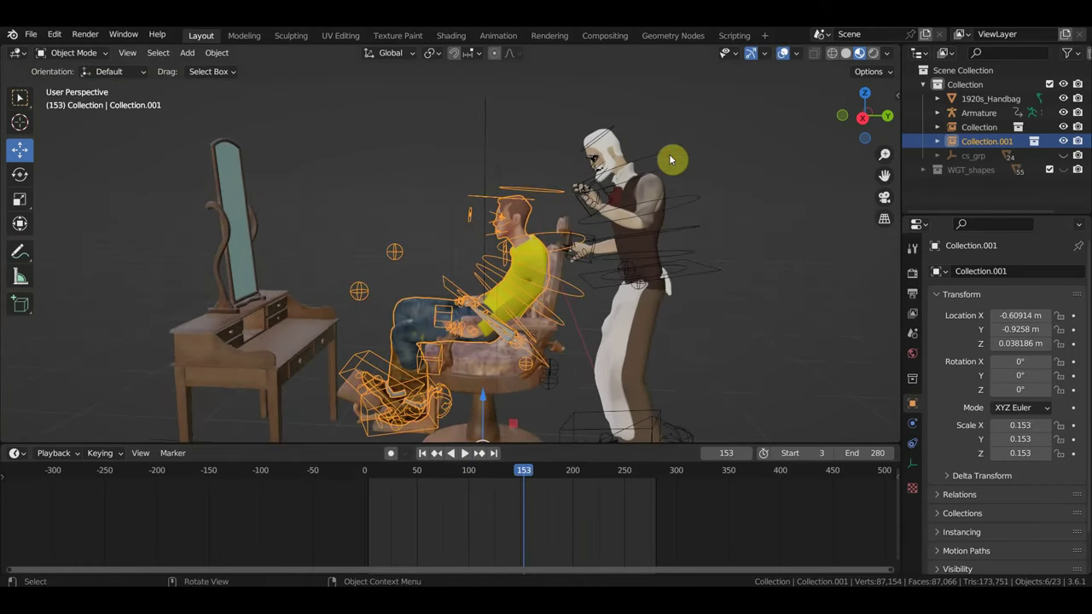
{"action": "left_click", "coordinate": [635, 207]}
{"action": "middle_click_drag", "start_coordinate": [634, 207], "coordinate": [639, 204]}
{"action": "left_click", "coordinate": [75, 55]}
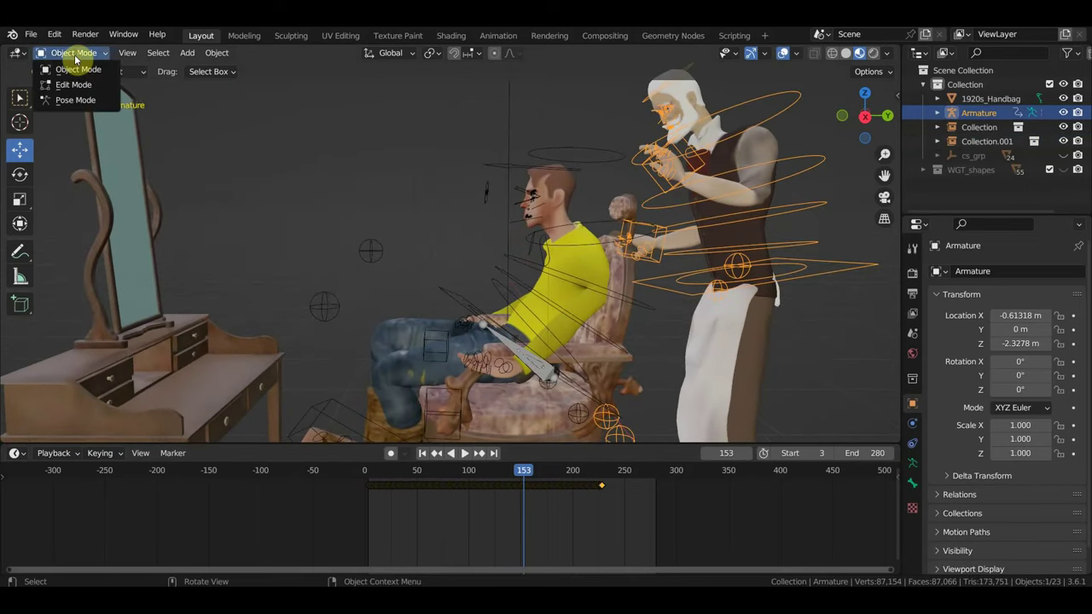
{"action": "left_click", "coordinate": [81, 104]}
{"action": "middle_click_drag", "start_coordinate": [503, 212], "coordinate": [499, 186]}
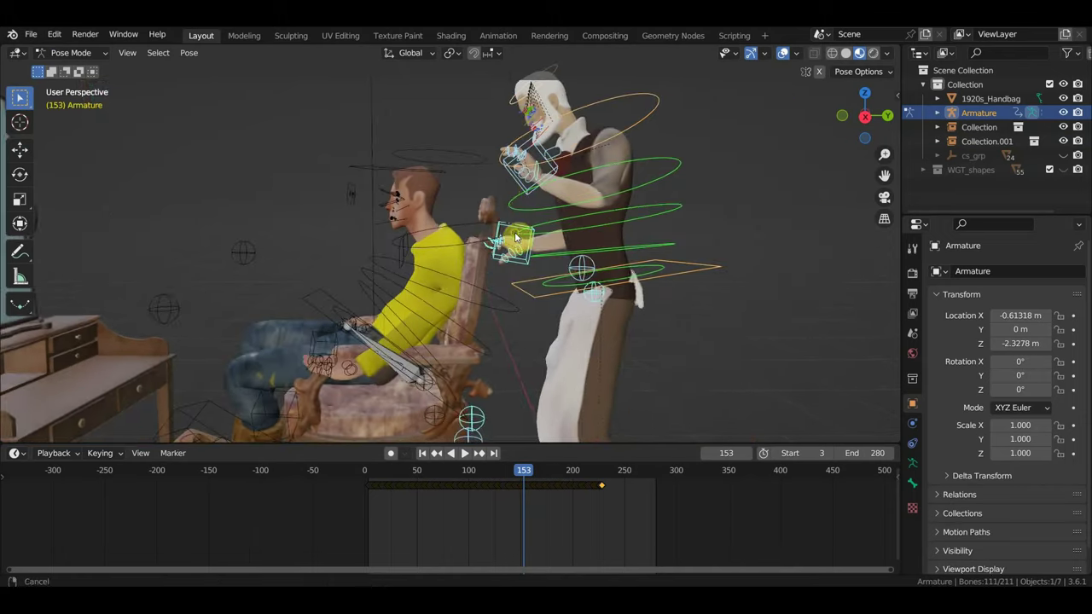
{"action": "left_click", "coordinate": [527, 168]}
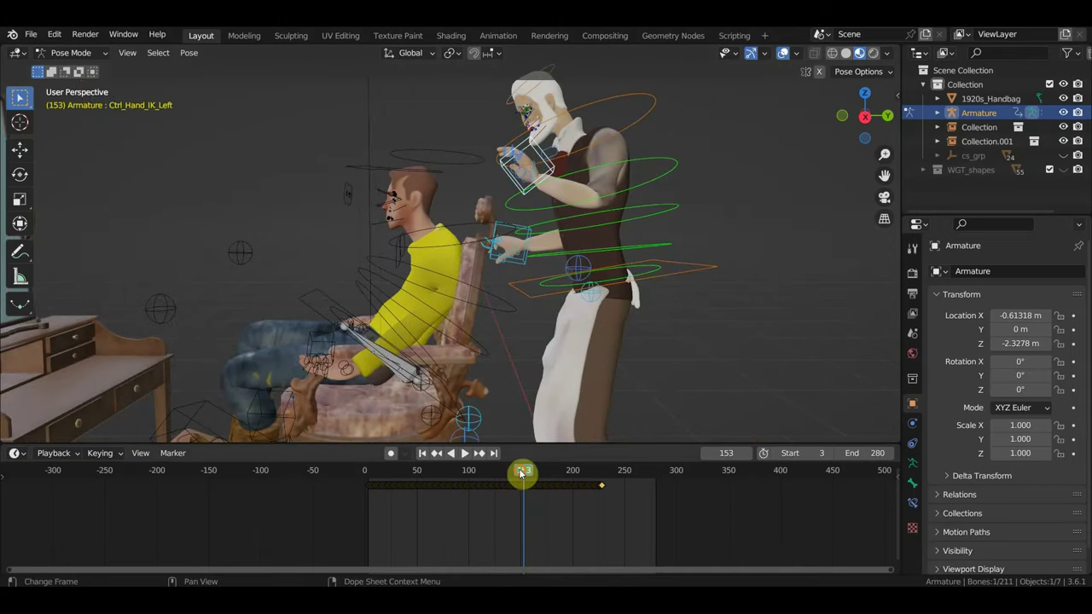
- At frame 124, move and rotate the barber's left hand into a new pose
{"action": "left_click_drag", "start_coordinate": [523, 472], "coordinate": [493, 476]}
{"action": "scroll", "coordinate": [541, 519], "scroll_direction": "up", "scroll_amount": 4}
{"action": "scroll", "coordinate": [580, 539], "scroll_direction": "up", "scroll_amount": 4}
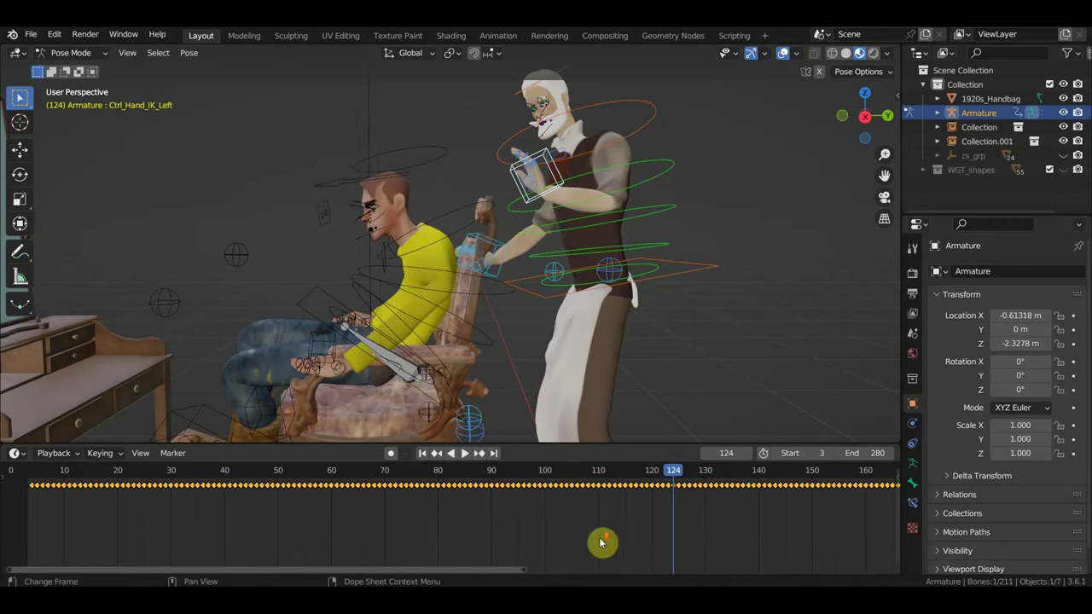
{"action": "middle_click_drag", "start_coordinate": [601, 542], "coordinate": [390, 487]}
{"action": "scroll", "coordinate": [434, 486], "scroll_direction": "up", "scroll_amount": 2}
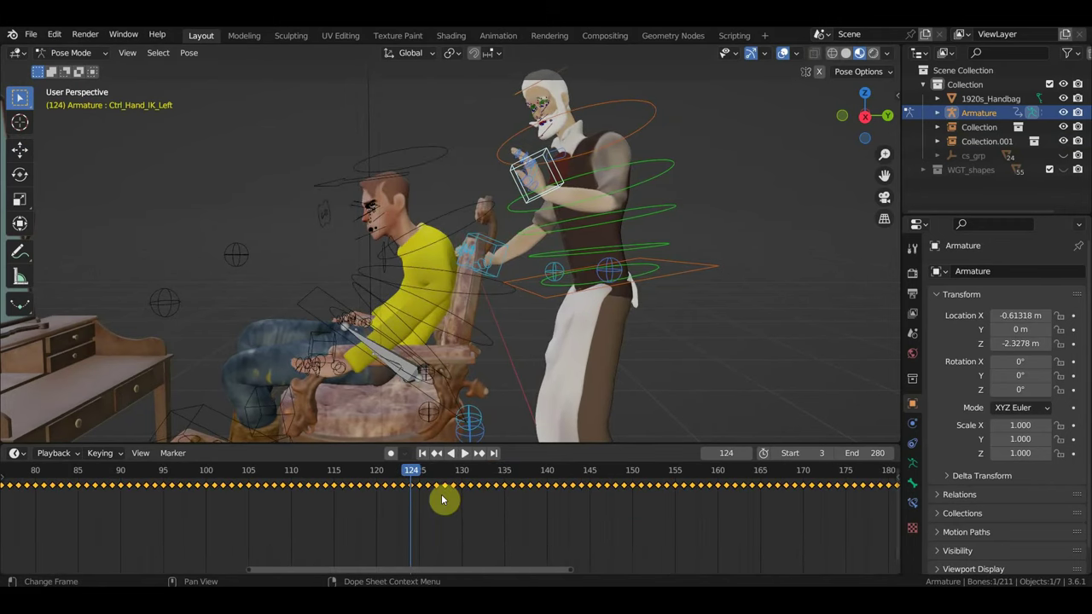
{"action": "scroll", "coordinate": [444, 499], "scroll_direction": "up", "scroll_amount": 2}
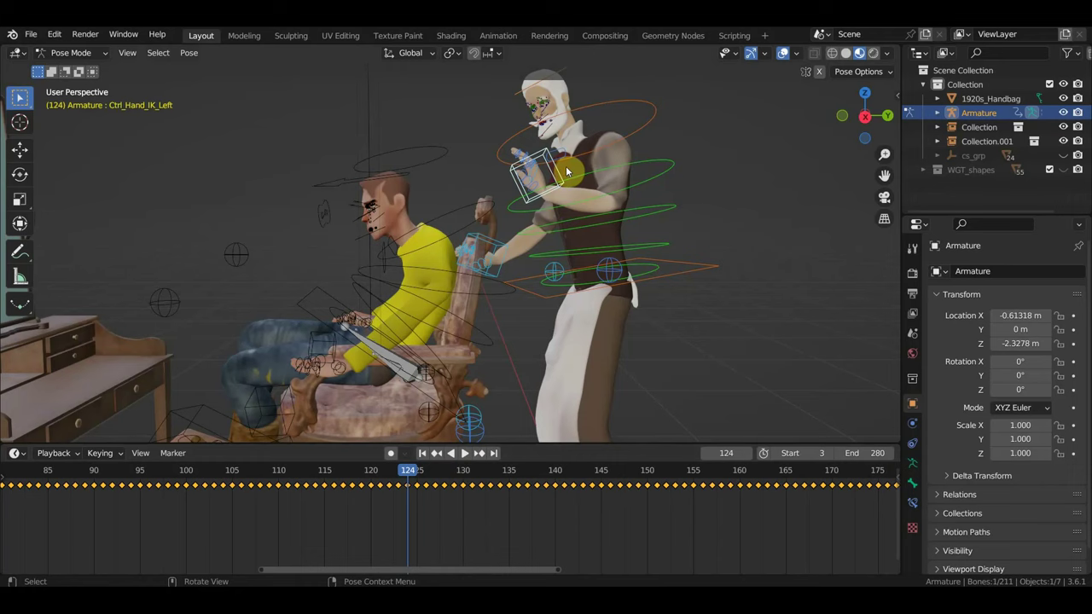
{"action": "key", "text": "g"}
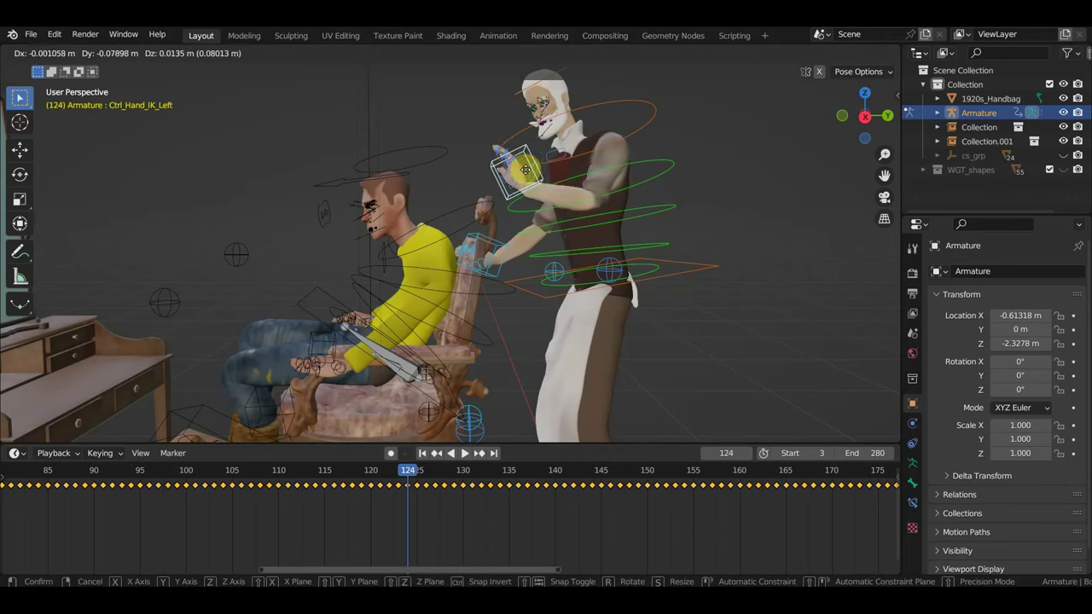
{"action": "left_click", "coordinate": [542, 203]}
{"action": "key", "text": "r"}
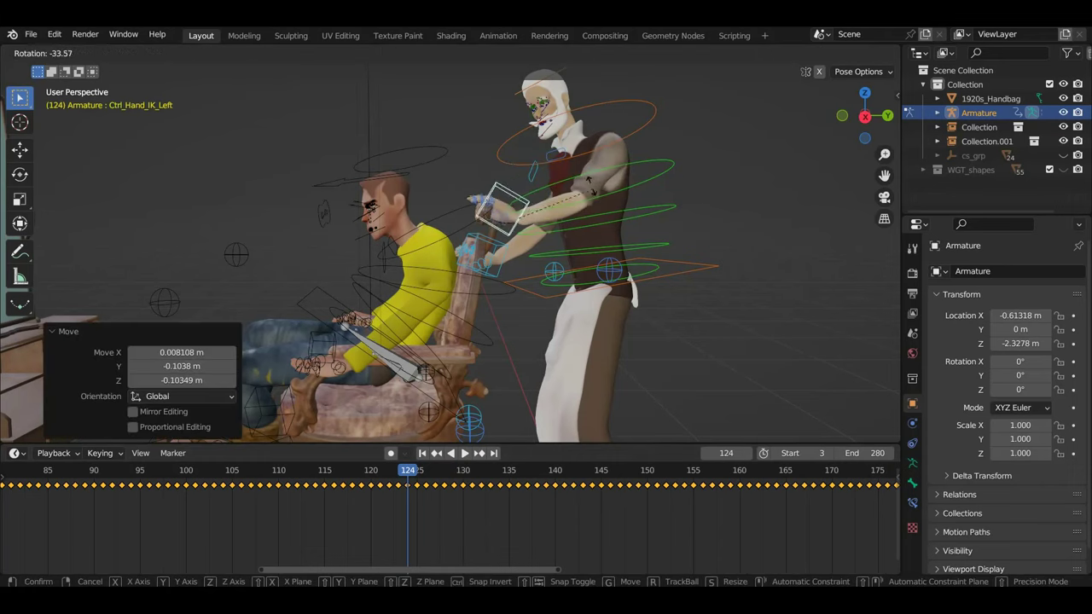
{"action": "left_click", "coordinate": [593, 253]}
- Refine the left hand's position with two more small moves
{"action": "key", "text": "g"}
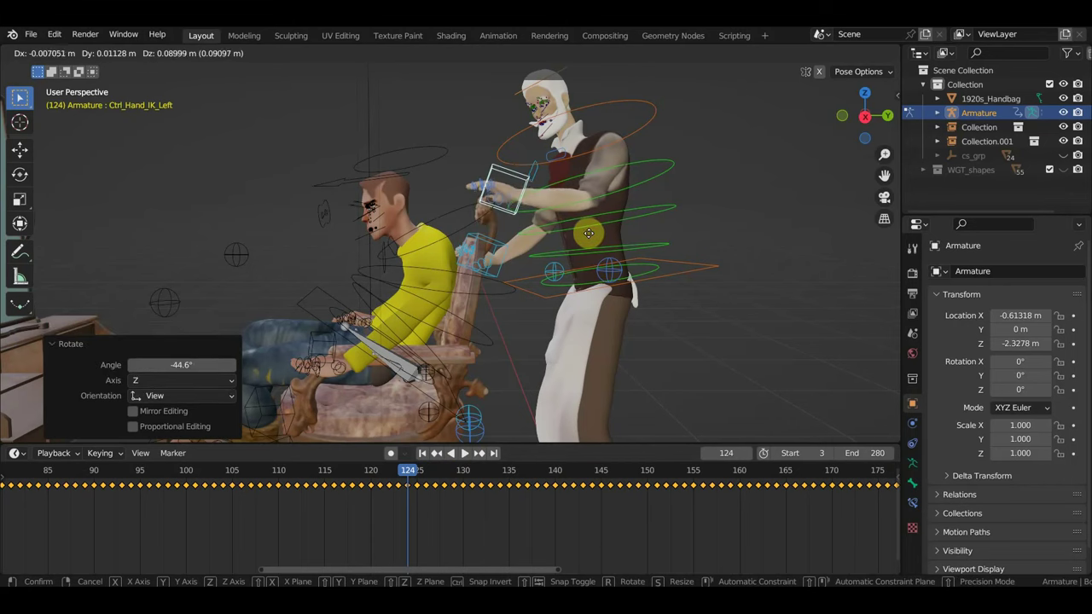
{"action": "left_click", "coordinate": [591, 237]}
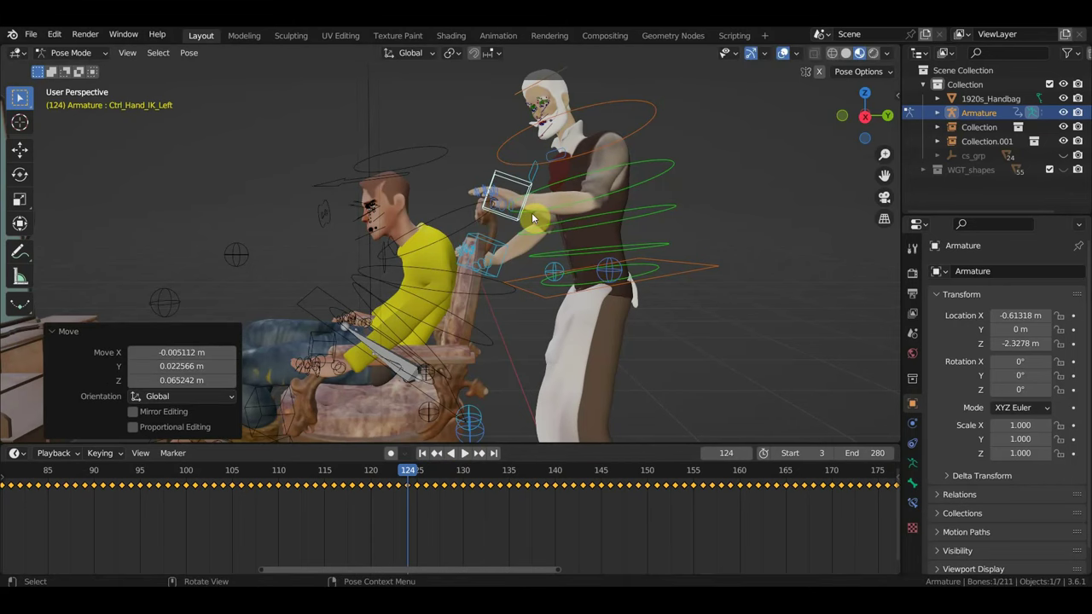
{"action": "mouse_move", "coordinate": [591, 237]}
{"action": "middle_mouse_down"}
{"action": "mouse_move", "coordinate": [711, 218]}
{"action": "mouse_move", "coordinate": [792, 273]}
{"action": "mouse_move", "coordinate": [708, 272]}
{"action": "middle_mouse_up"}
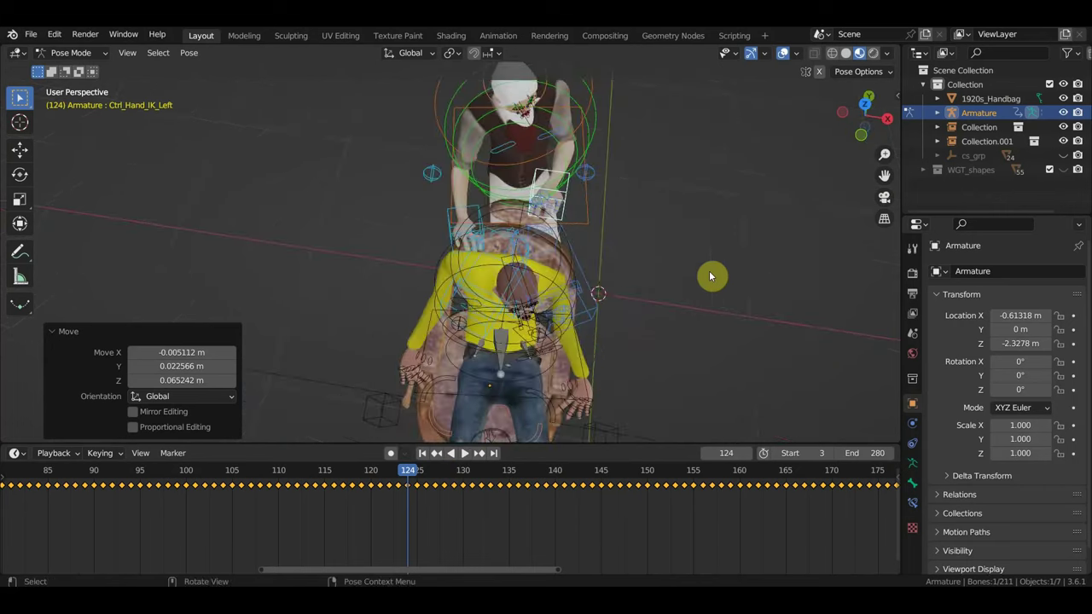
{"action": "key", "text": "g"}
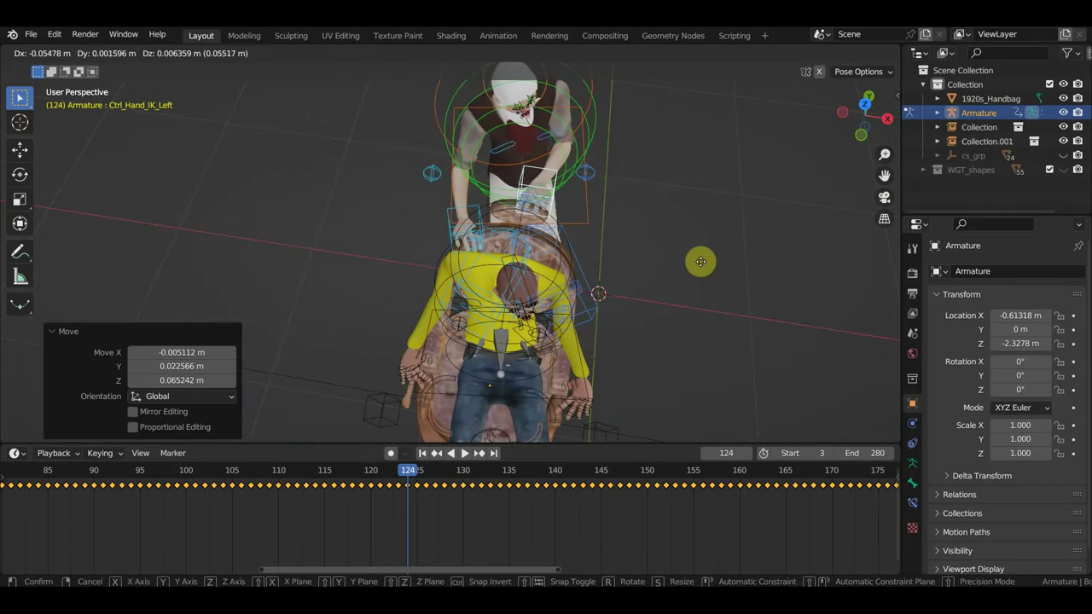
{"action": "left_click", "coordinate": [694, 261]}
{"action": "mouse_move", "coordinate": [694, 261]}
{"action": "middle_mouse_down"}
{"action": "mouse_move", "coordinate": [554, 204]}
{"action": "mouse_move", "coordinate": [509, 243]}
{"action": "mouse_move", "coordinate": [477, 228]}
{"action": "middle_mouse_up"}
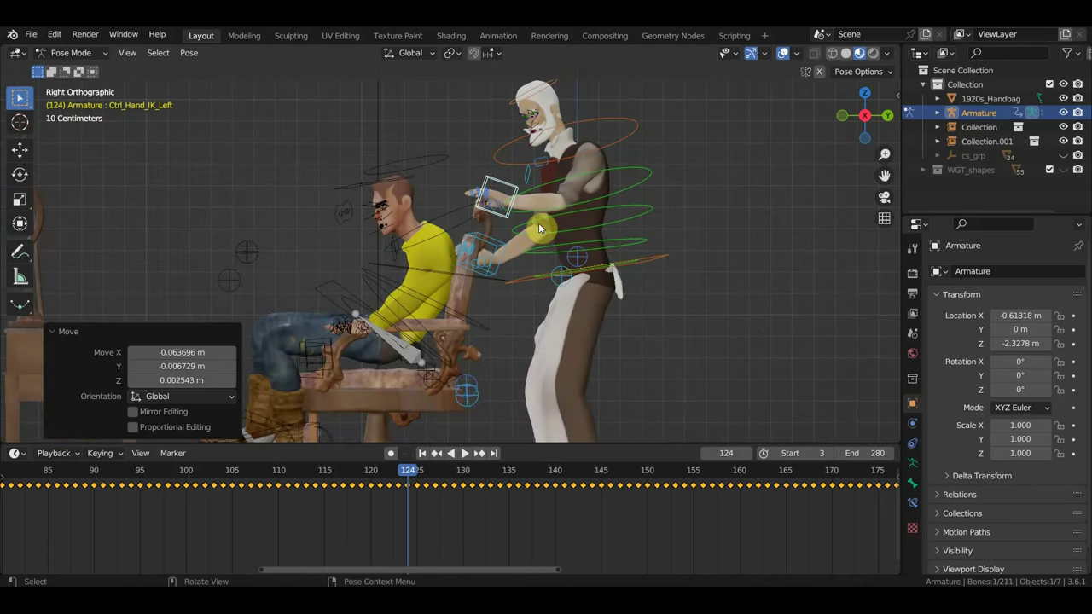
- Key location and rotation on all the barber's bones at frame 124
{"action": "key", "text": "a"}
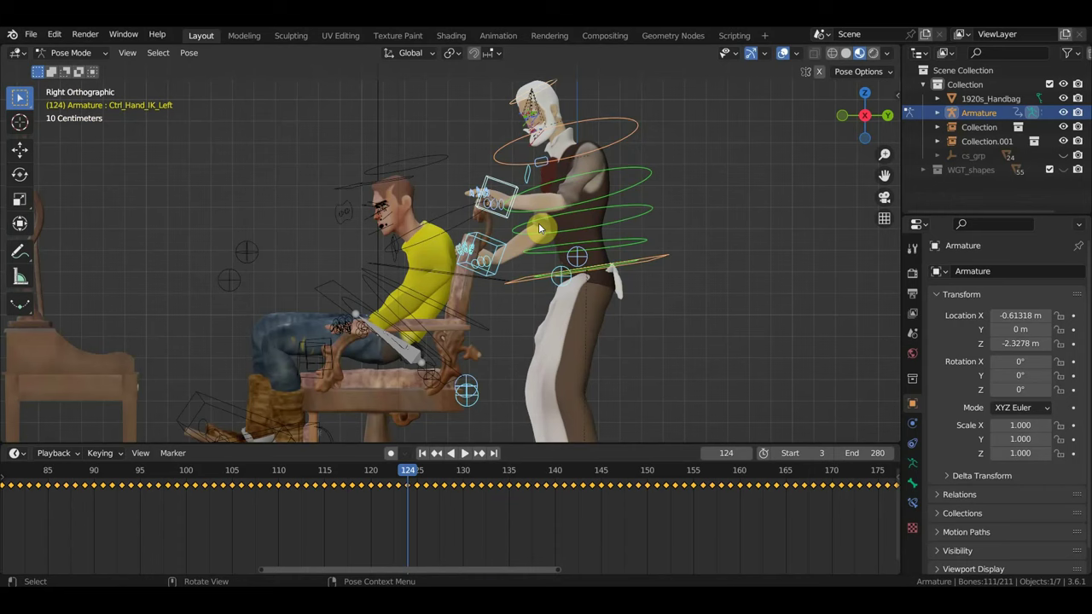
{"action": "key", "text": "i"}
{"action": "mouse_move", "coordinate": [410, 476]}
{"action": "left_mouse_down"}
{"action": "mouse_move", "coordinate": [627, 503]}
{"action": "mouse_move", "coordinate": [412, 504]}
{"action": "mouse_move", "coordinate": [393, 465]}
{"action": "mouse_move", "coordinate": [421, 470]}
{"action": "mouse_move", "coordinate": [390, 465]}
{"action": "mouse_move", "coordinate": [408, 467]}
{"action": "left_mouse_up"}
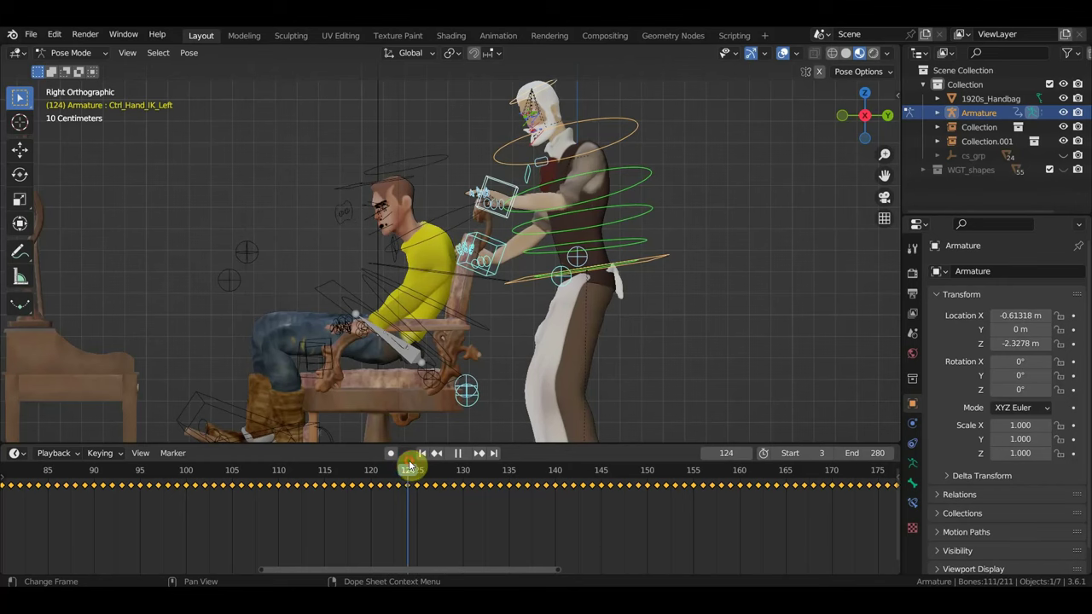
- Select the hand's finger controls and inspect the grip from the side view
{"action": "scroll", "coordinate": [514, 232], "scroll_direction": "up", "scroll_amount": 3}
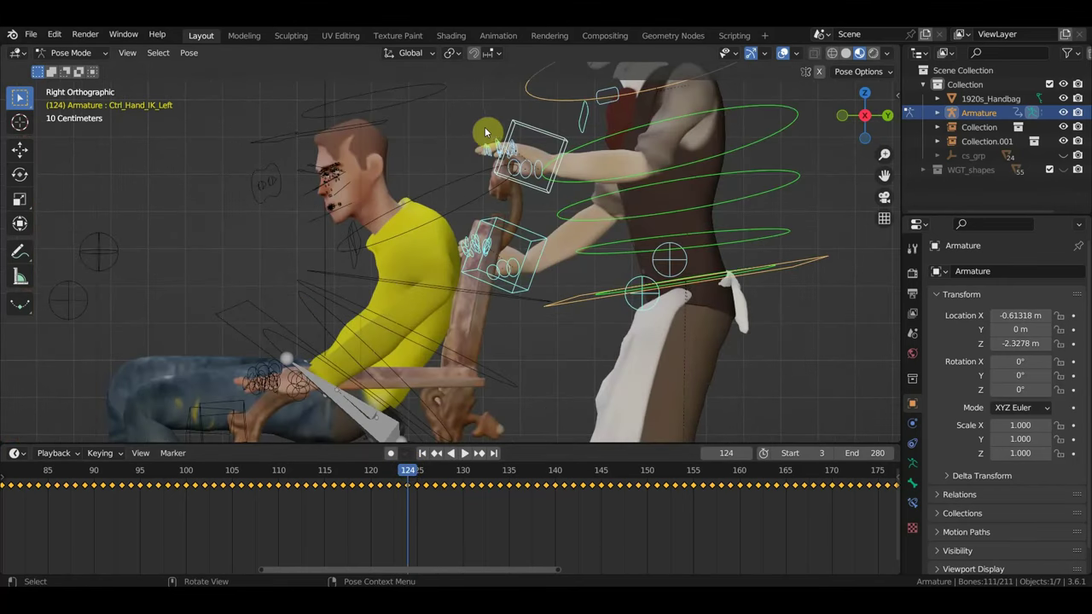
{"action": "mouse_move", "coordinate": [485, 132]}
{"action": "middle_mouse_down"}
{"action": "mouse_move", "coordinate": [463, 165]}
{"action": "mouse_move", "coordinate": [452, 153]}
{"action": "mouse_move", "coordinate": [456, 170]}
{"action": "mouse_move", "coordinate": [516, 138]}
{"action": "middle_mouse_up"}
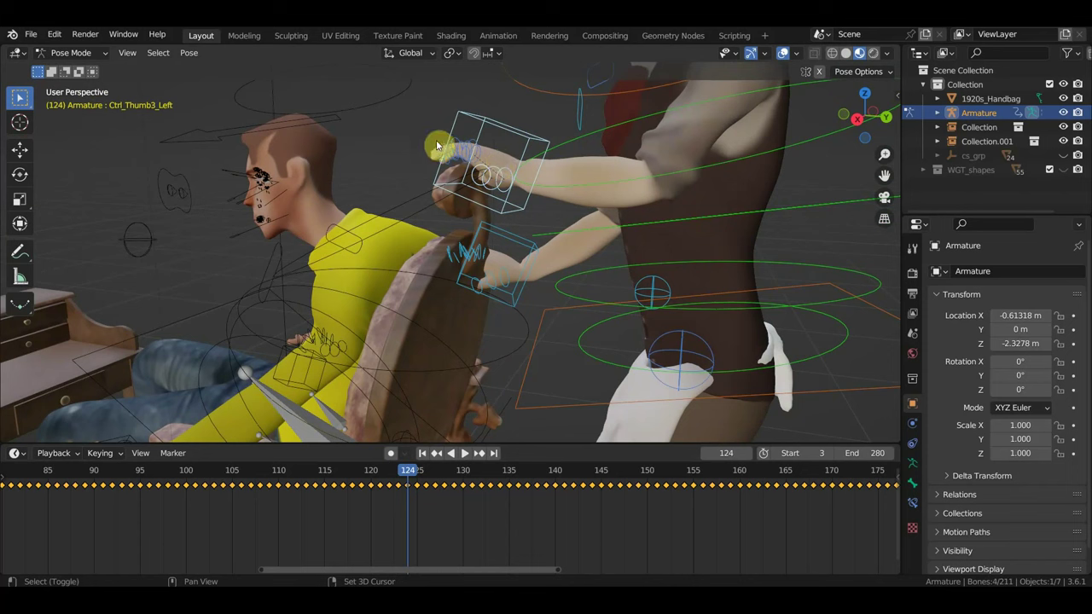
{"action": "left_click_drag", "start_coordinate": [436, 146], "coordinate": [502, 174], "text": "shift"}
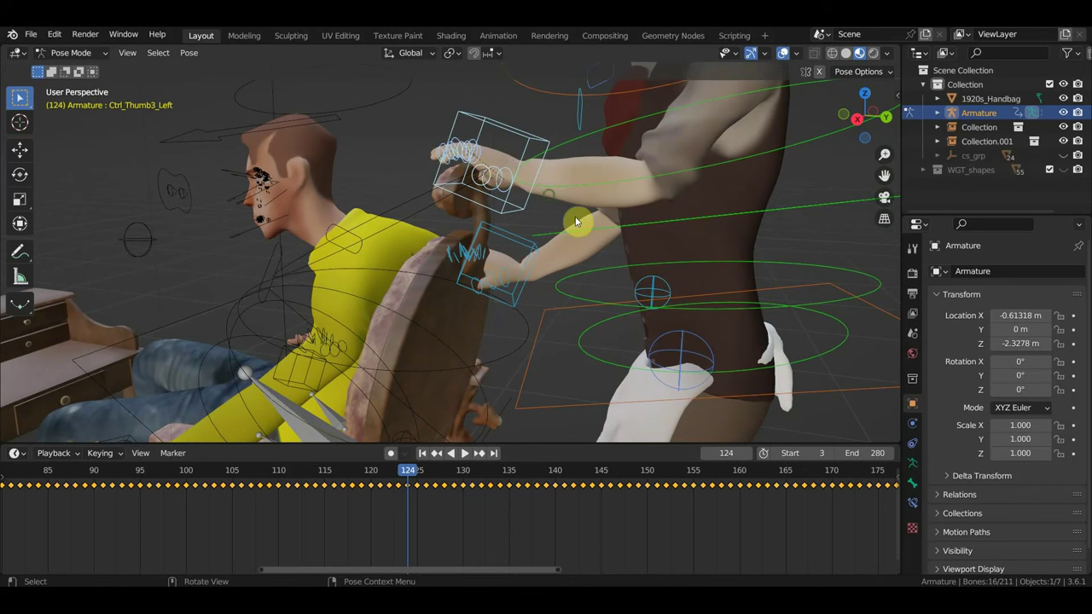
{"action": "mouse_move", "coordinate": [576, 222]}
{"action": "middle_mouse_down"}
{"action": "mouse_move", "coordinate": [585, 244]}
{"action": "mouse_move", "coordinate": [572, 279]}
{"action": "mouse_move", "coordinate": [592, 281]}
{"action": "mouse_move", "coordinate": [540, 233]}
{"action": "middle_mouse_up"}
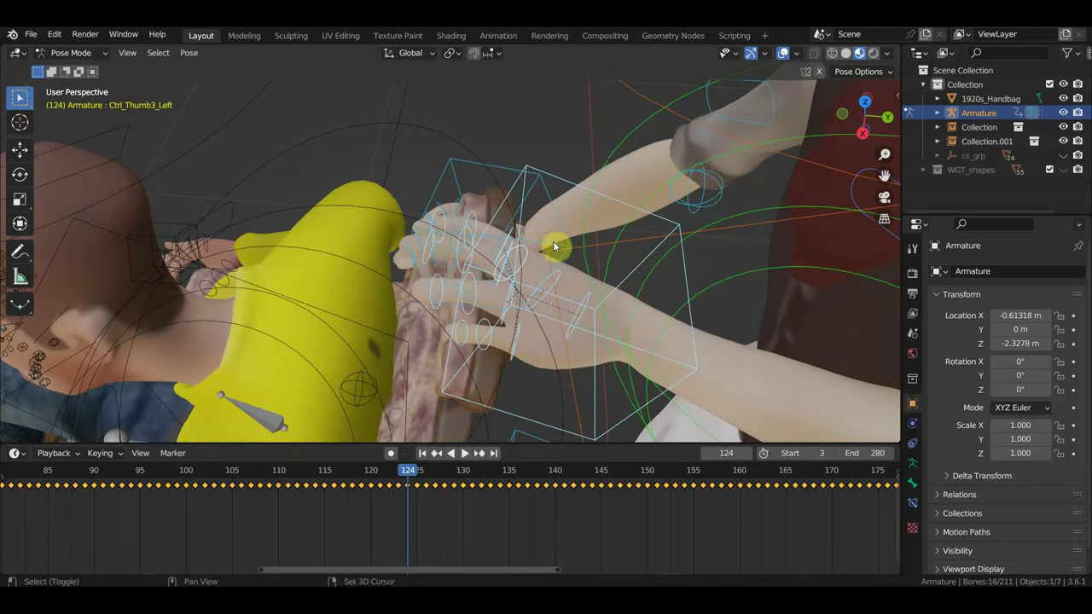
{"action": "key", "text": "KP_3"}
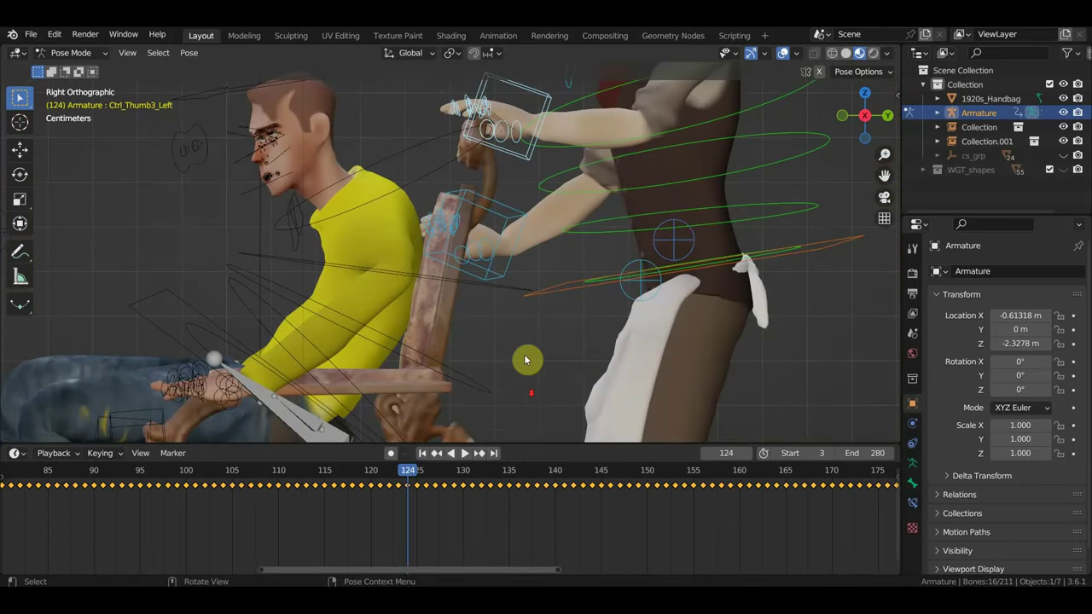
{"action": "scroll", "coordinate": [526, 360], "scroll_direction": "down", "scroll_amount": 2}
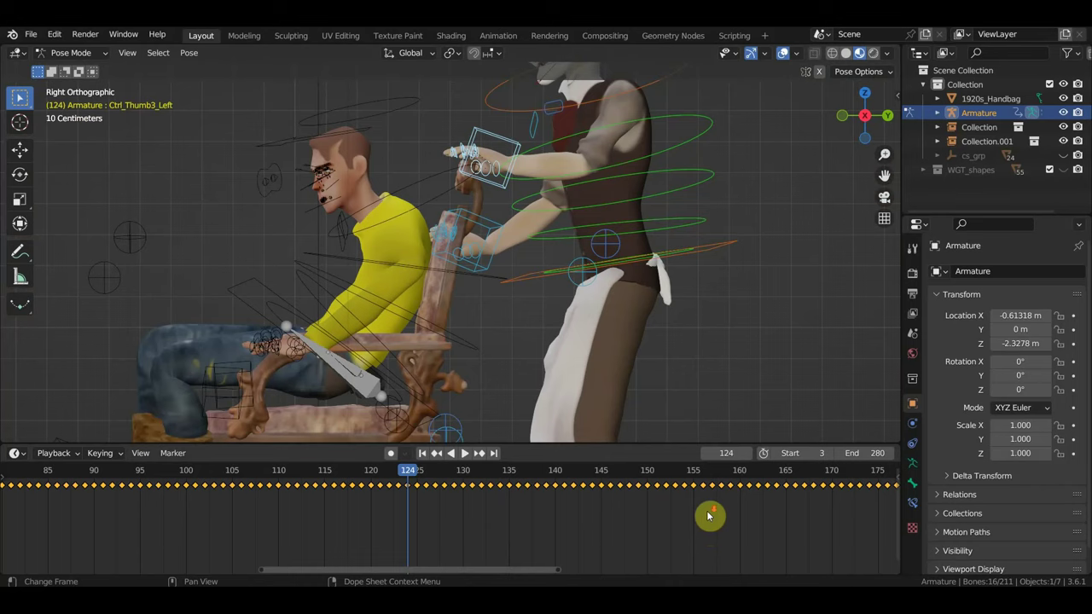
{"action": "scroll", "coordinate": [708, 515], "scroll_direction": "down", "scroll_amount": 2}
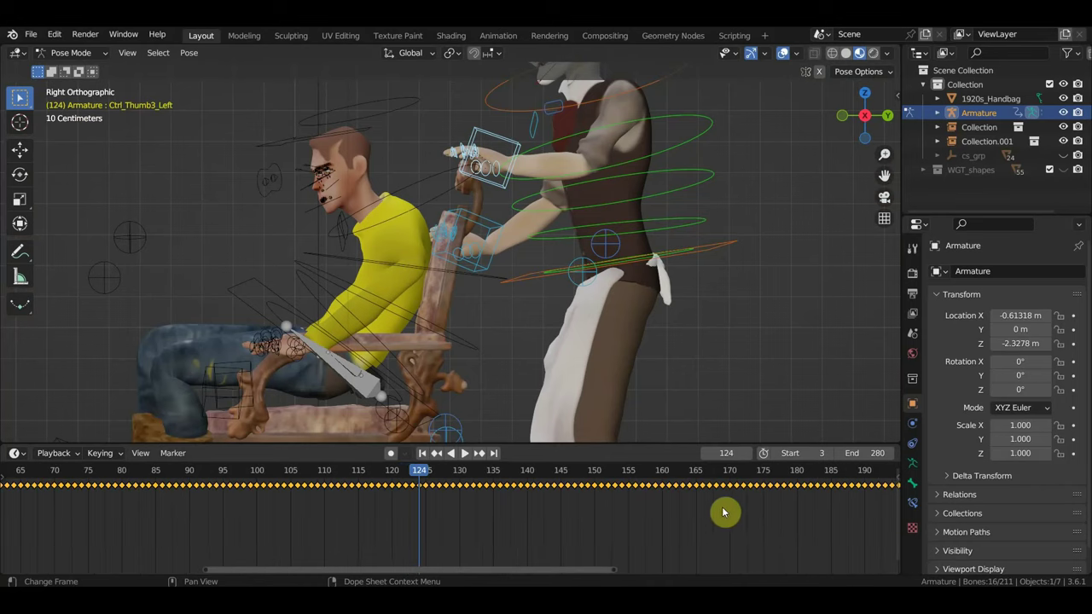
- Play the animation from frame 171 through 228 to review the later motion
{"action": "left_click", "coordinate": [738, 485]}
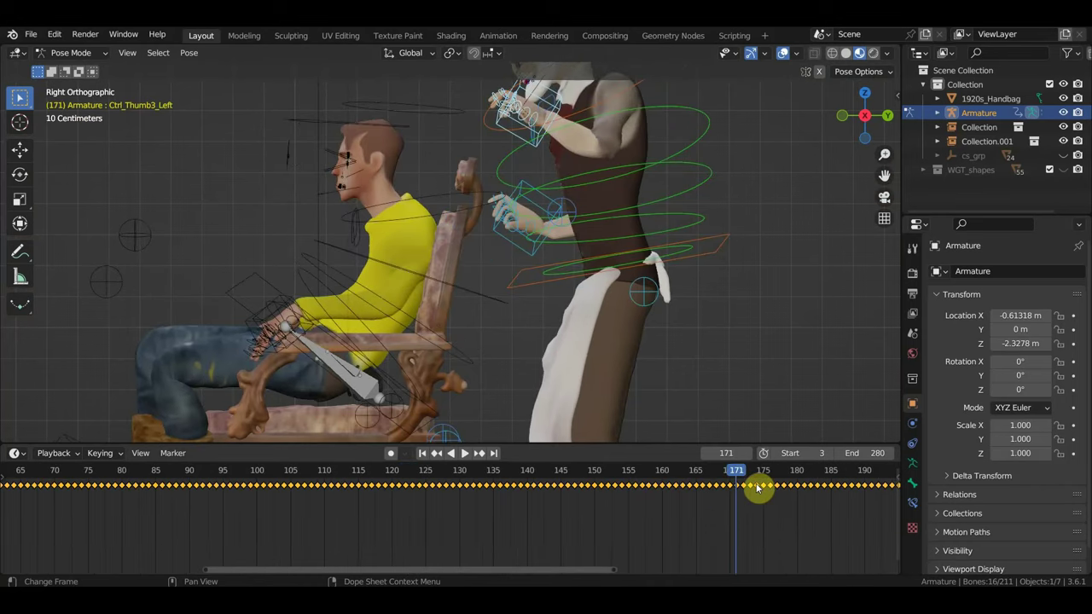
{"action": "key", "text": "space"}
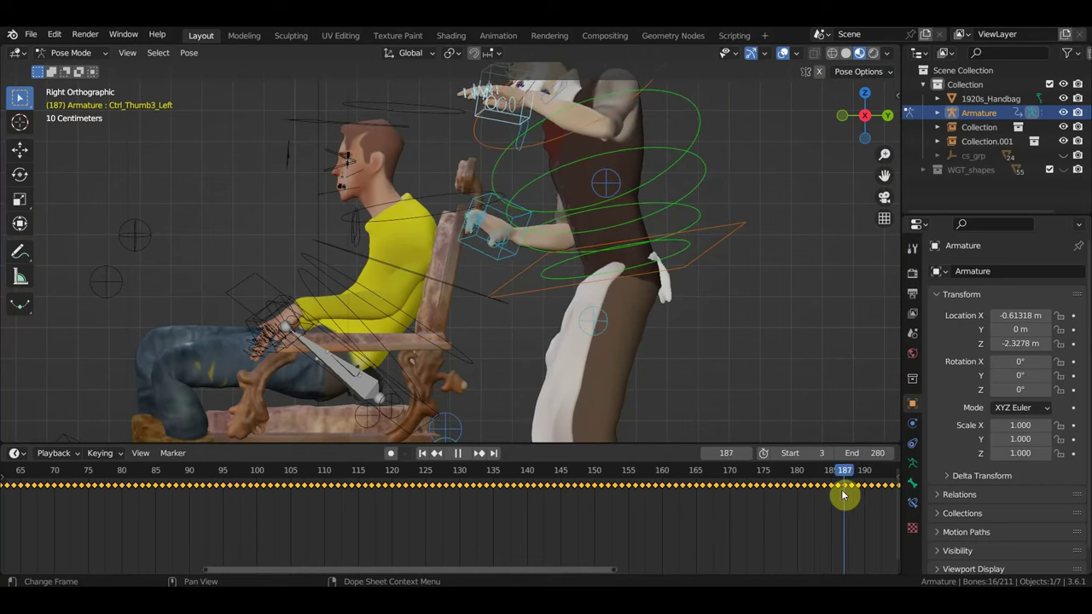
{"action": "key", "text": "space"}
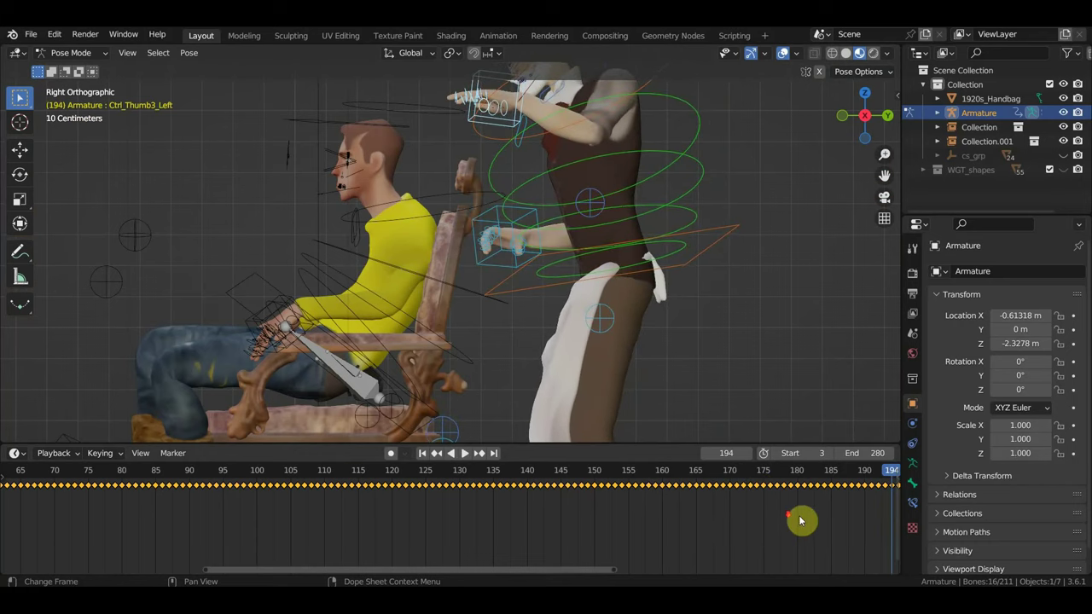
{"action": "scroll", "coordinate": [789, 519], "scroll_direction": "down", "scroll_amount": 2}
{"action": "scroll", "coordinate": [751, 503], "scroll_direction": "down", "scroll_amount": 1}
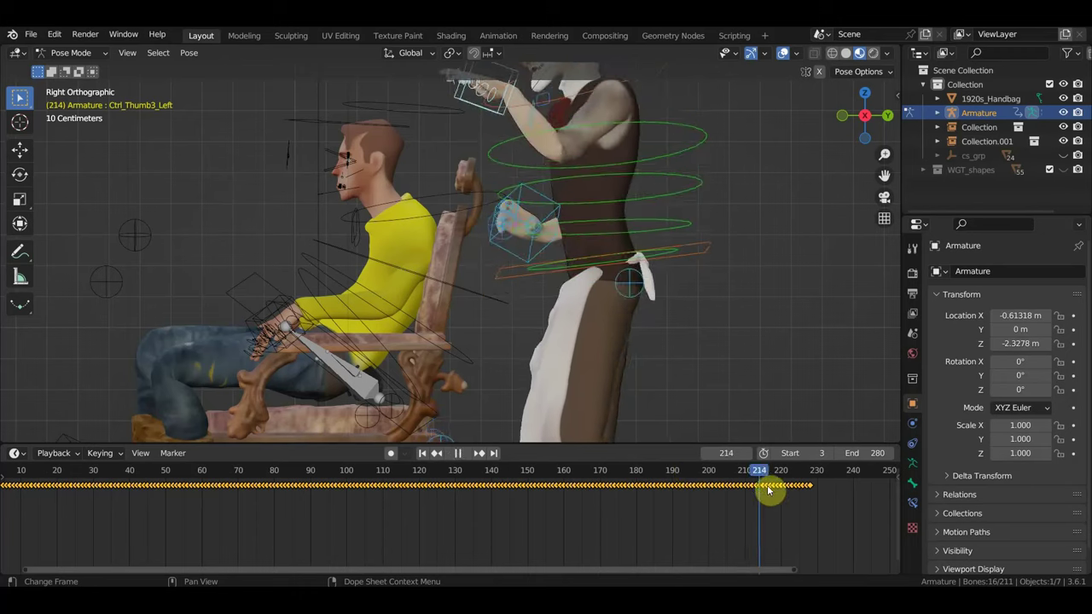
{"action": "left_click_drag", "start_coordinate": [689, 471], "coordinate": [812, 512]}
{"action": "key", "text": "space"}
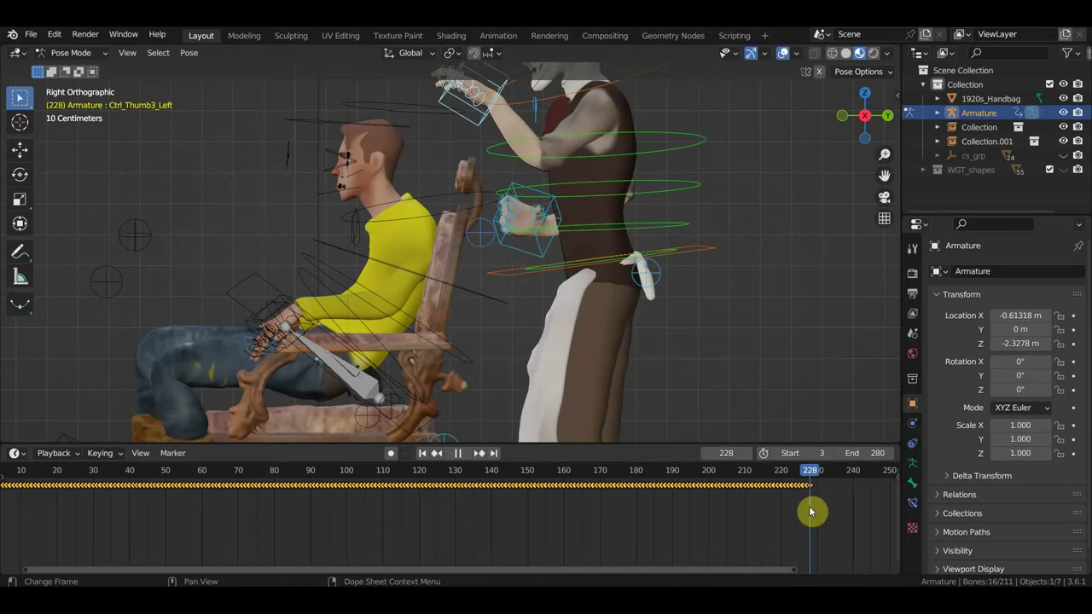
{"action": "key", "text": "Escape"}
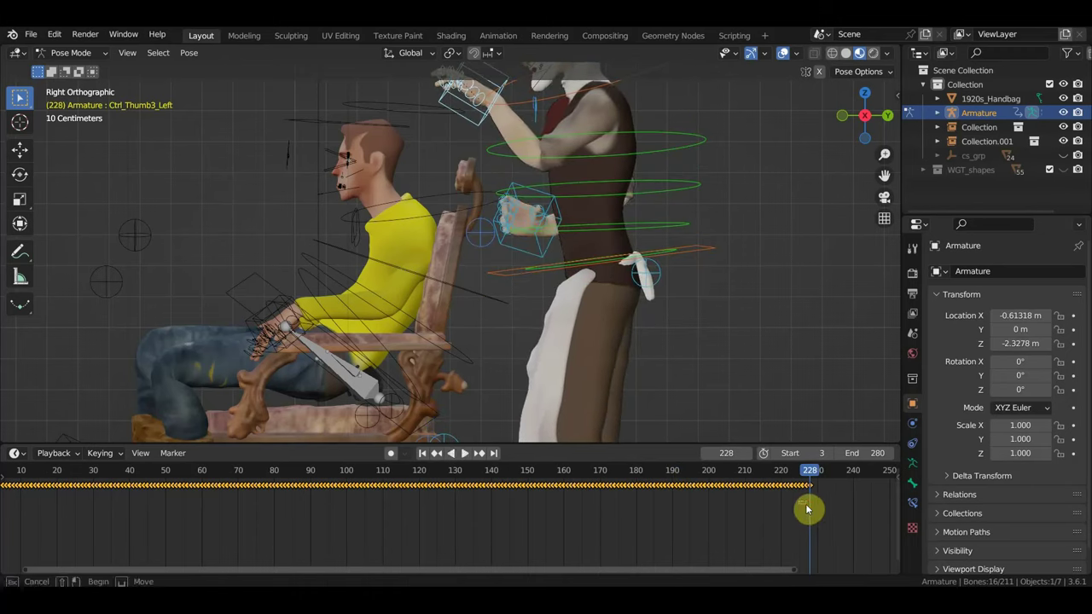
- Box-select the keyframes from frame 125 to 228 and delete them
{"action": "mouse_move", "coordinate": [805, 503]}
{"action": "left_mouse_down"}
{"action": "mouse_move", "coordinate": [441, 472]}
{"action": "mouse_move", "coordinate": [385, 480]}
{"action": "left_mouse_up"}
{"action": "left_click", "coordinate": [390, 471]}
{"action": "key", "text": "space"}
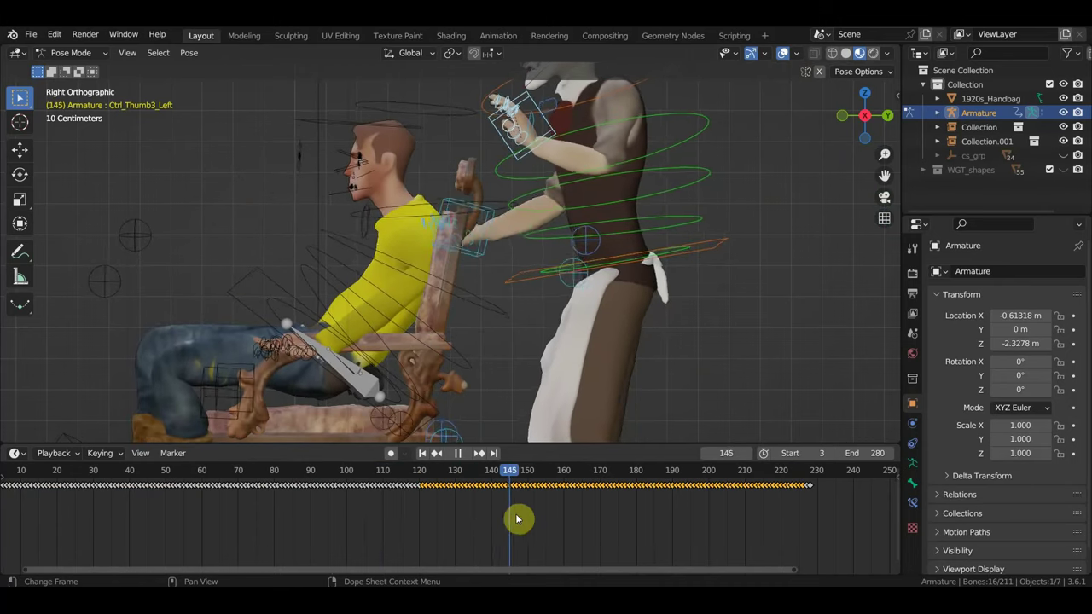
{"action": "mouse_move", "coordinate": [516, 519]}
{"action": "left_mouse_down"}
{"action": "mouse_move", "coordinate": [373, 496]}
{"action": "mouse_move", "coordinate": [320, 502]}
{"action": "mouse_move", "coordinate": [384, 505]}
{"action": "mouse_move", "coordinate": [434, 526]}
{"action": "left_mouse_up"}
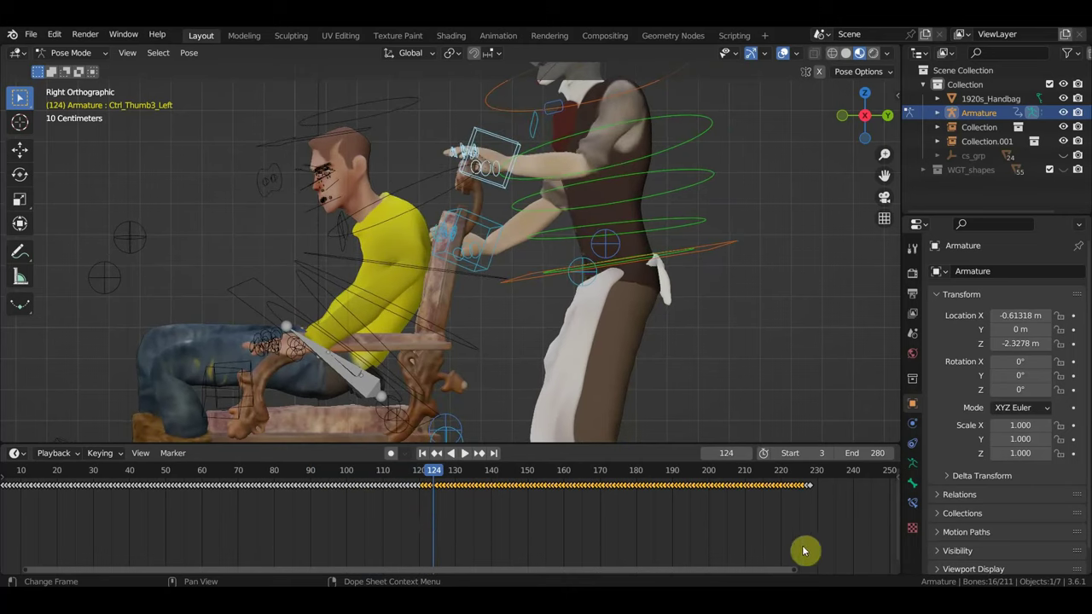
{"action": "mouse_move", "coordinate": [810, 544]}
{"action": "left_mouse_down"}
{"action": "mouse_move", "coordinate": [677, 475]}
{"action": "mouse_move", "coordinate": [435, 469]}
{"action": "left_mouse_up"}
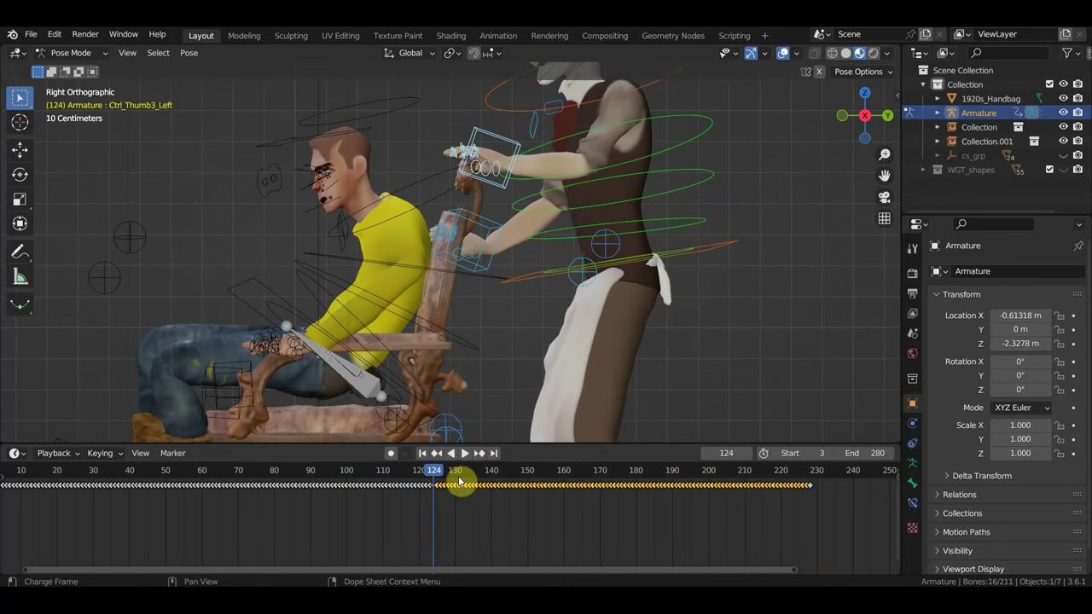
{"action": "scroll", "coordinate": [466, 524], "scroll_direction": "up", "scroll_amount": 2}
{"action": "scroll", "coordinate": [465, 520], "scroll_direction": "up", "scroll_amount": 2}
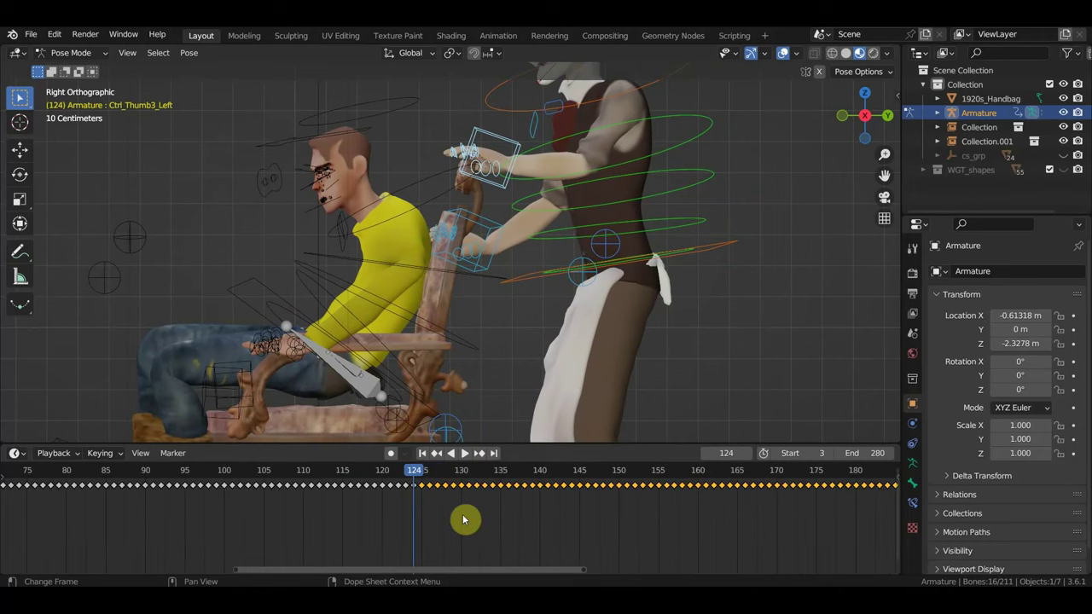
{"action": "key", "text": "Delete"}
{"action": "scroll", "coordinate": [483, 507], "scroll_direction": "down", "scroll_amount": 2}
- At frame 170, rotate the barber's left-hand control and keyframe the pose
{"action": "scroll", "coordinate": [559, 352], "scroll_direction": "down", "scroll_amount": 2}
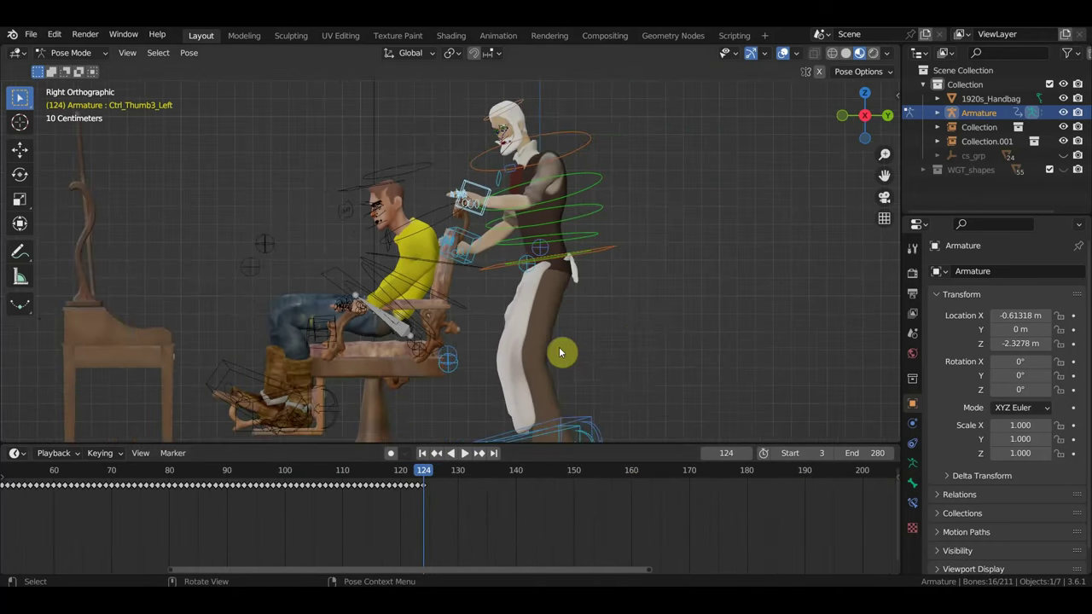
{"action": "middle_click_drag", "start_coordinate": [643, 320], "coordinate": [609, 316], "text": "shift"}
{"action": "scroll", "coordinate": [600, 504], "scroll_direction": "down", "scroll_amount": 2}
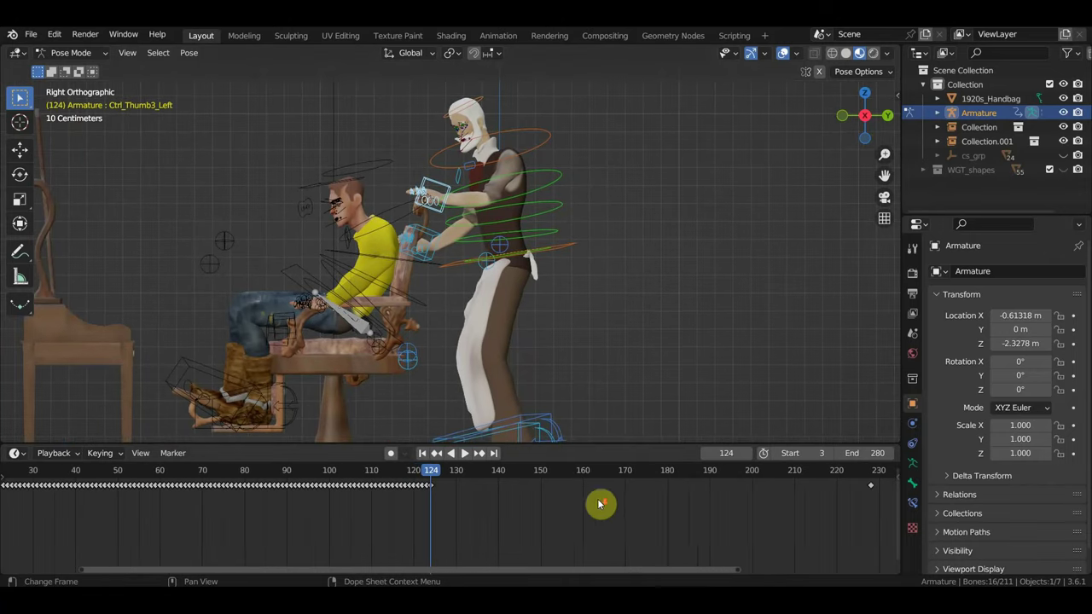
{"action": "middle_click_drag", "start_coordinate": [634, 509], "coordinate": [594, 513]}
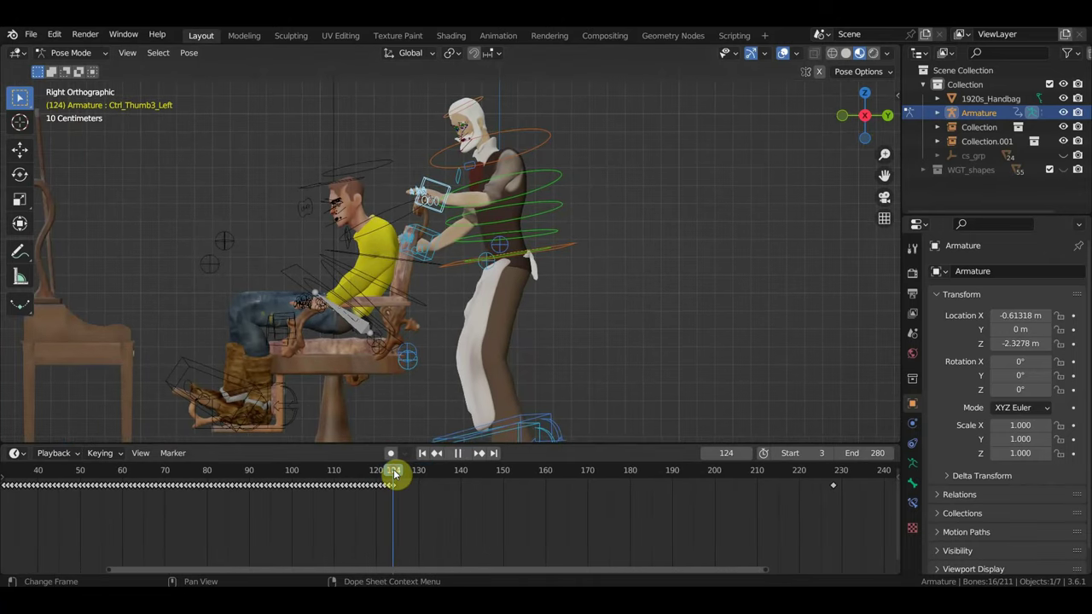
{"action": "left_click_drag", "start_coordinate": [394, 475], "coordinate": [588, 516]}
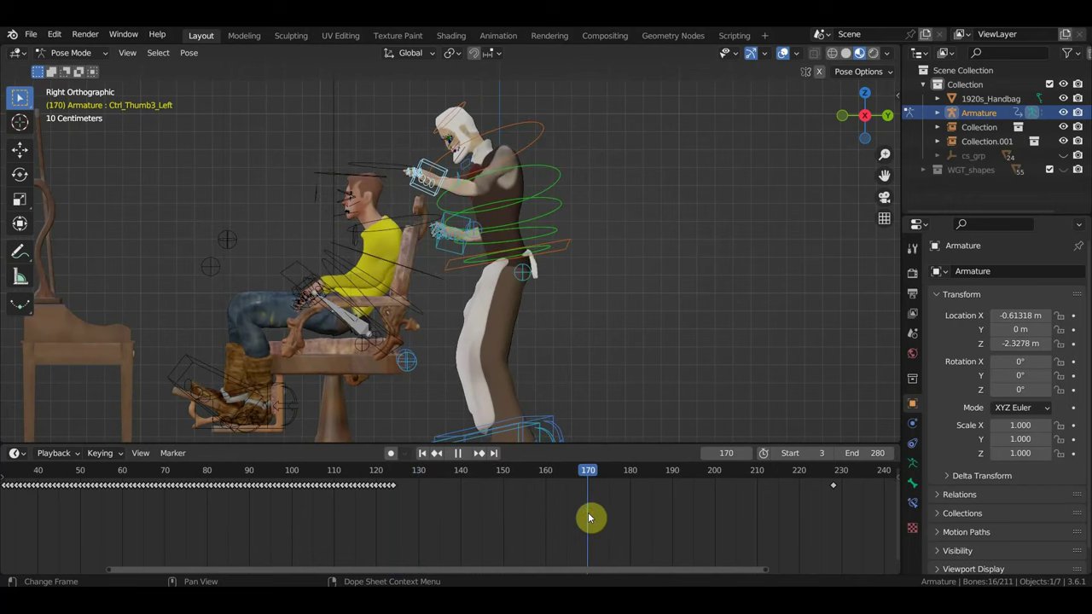
{"action": "scroll", "coordinate": [522, 314], "scroll_direction": "up", "scroll_amount": 4}
{"action": "scroll", "coordinate": [437, 115], "scroll_direction": "down", "scroll_amount": 2}
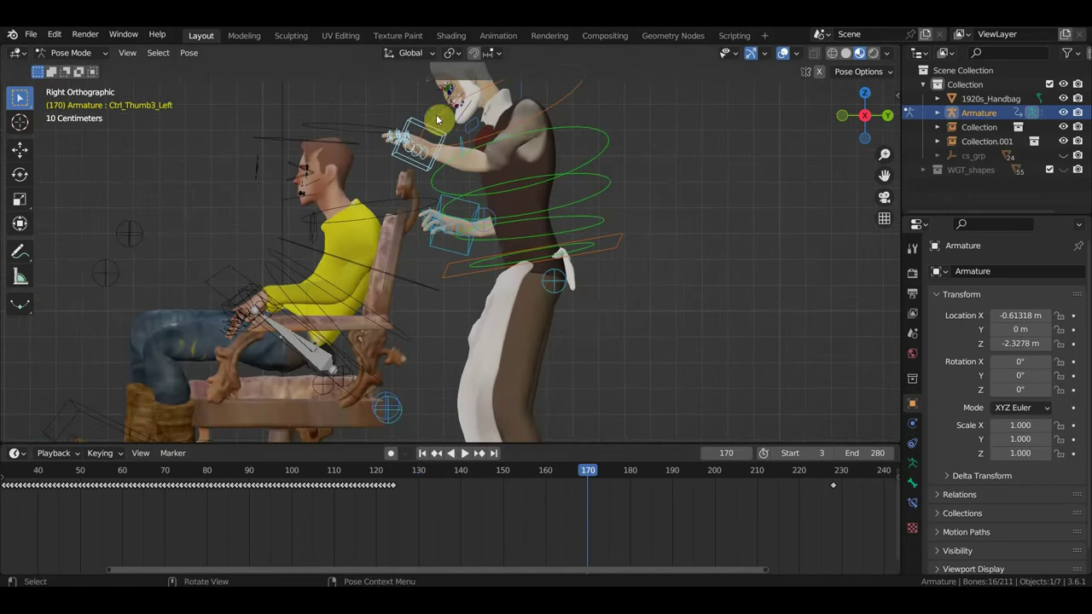
{"action": "key", "text": "r"}
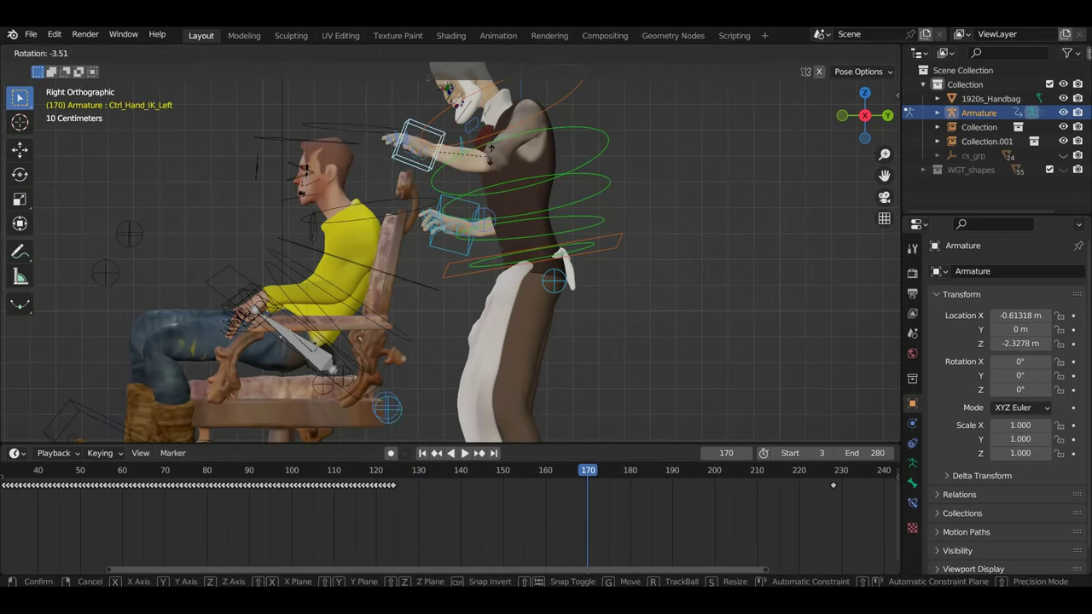
{"action": "left_click", "coordinate": [474, 113]}
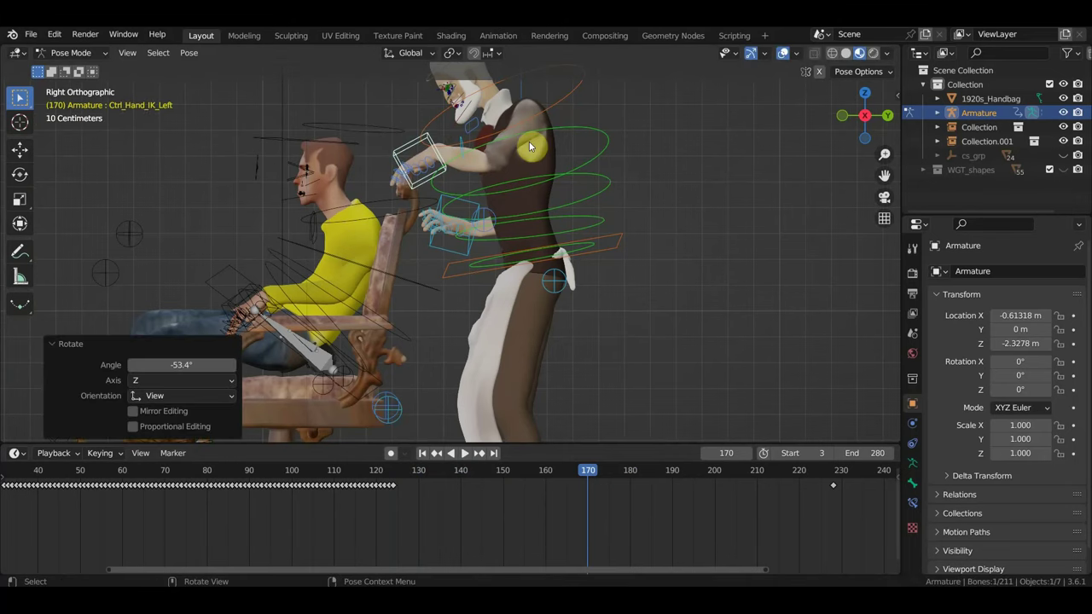
{"action": "mouse_move", "coordinate": [490, 197]}
{"action": "middle_mouse_down"}
{"action": "mouse_move", "coordinate": [621, 225]}
{"action": "mouse_move", "coordinate": [555, 220]}
{"action": "middle_mouse_up"}
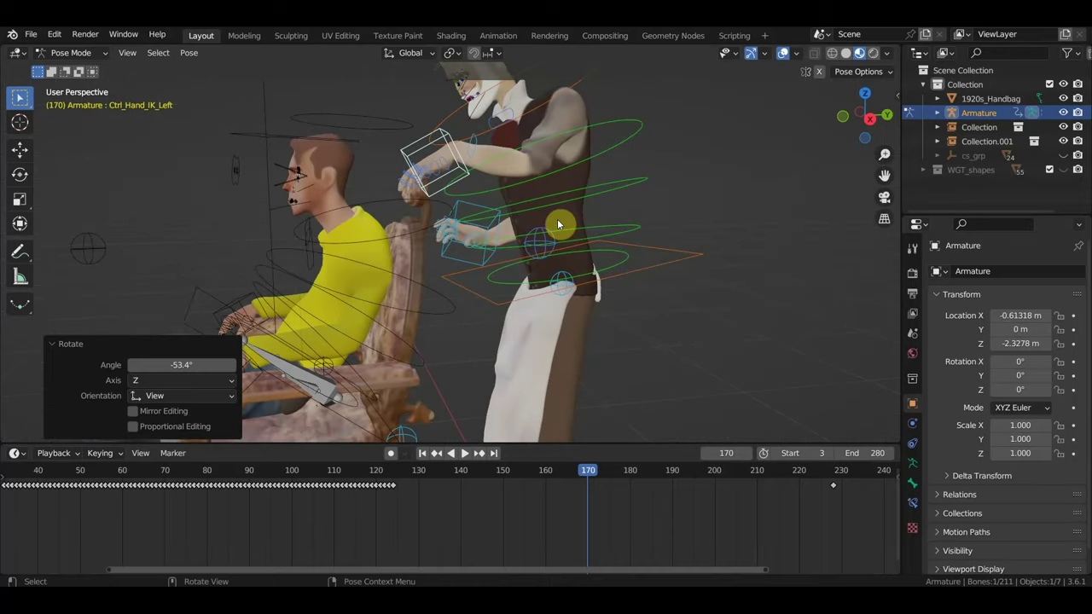
{"action": "key", "text": "KP_3"}
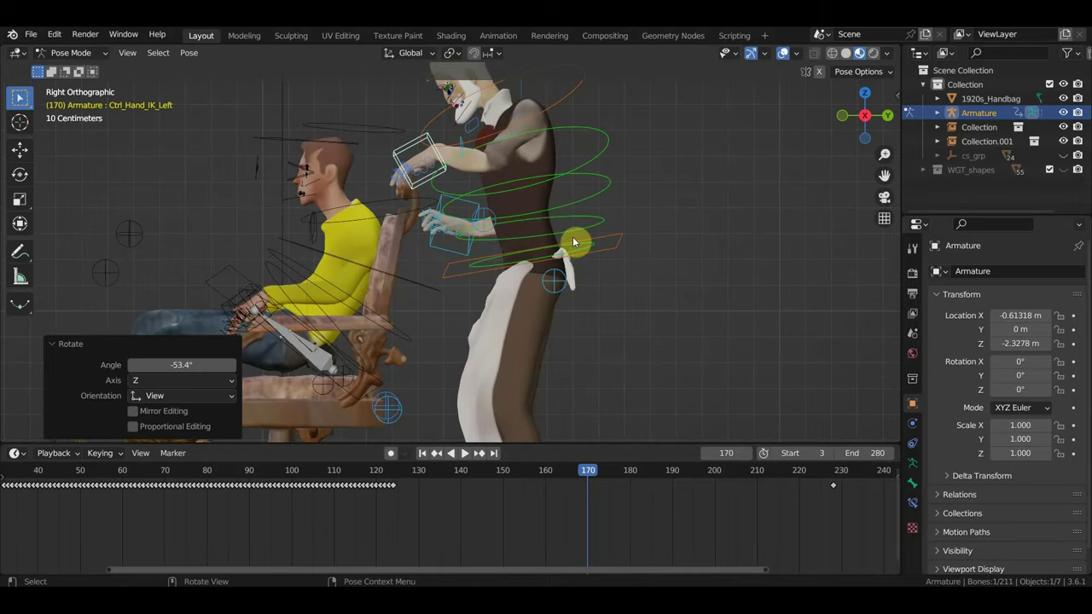
{"action": "key", "text": "i"}
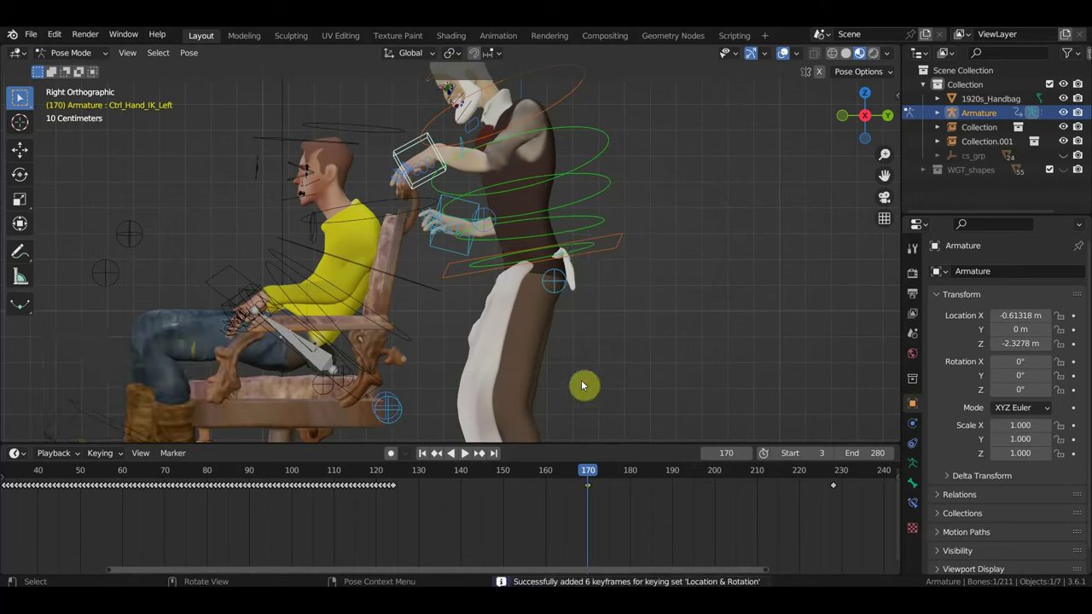
- At frame 228, lower the left-hand control and keyframe it
{"action": "scroll", "coordinate": [563, 482], "scroll_direction": "down", "scroll_amount": 1}
{"action": "scroll", "coordinate": [589, 478], "scroll_direction": "down", "scroll_amount": 1}
{"action": "key", "text": "space"}
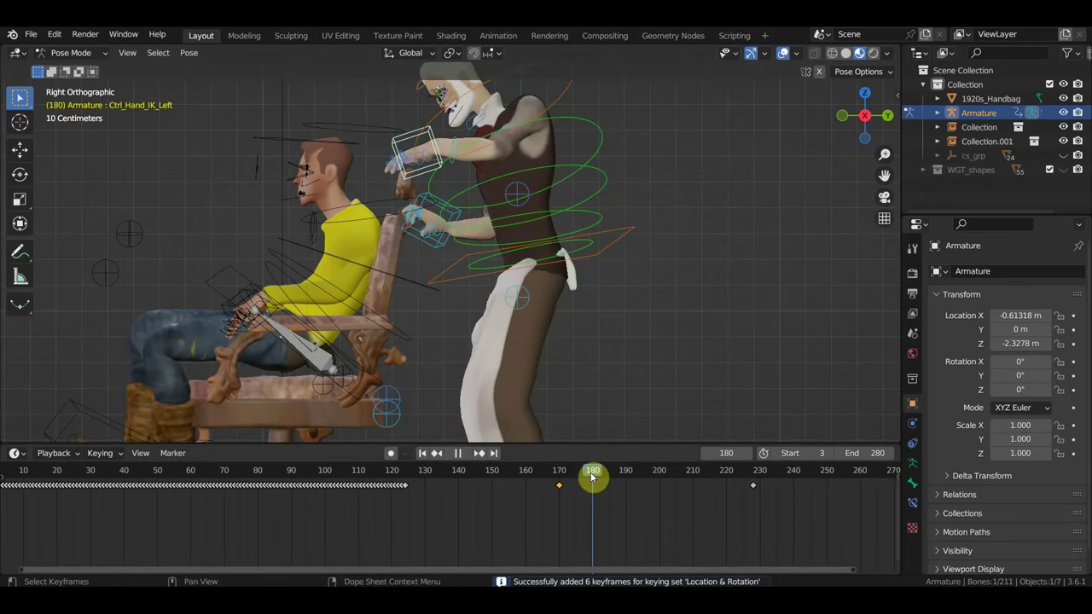
{"action": "left_click_drag", "start_coordinate": [597, 475], "coordinate": [754, 515]}
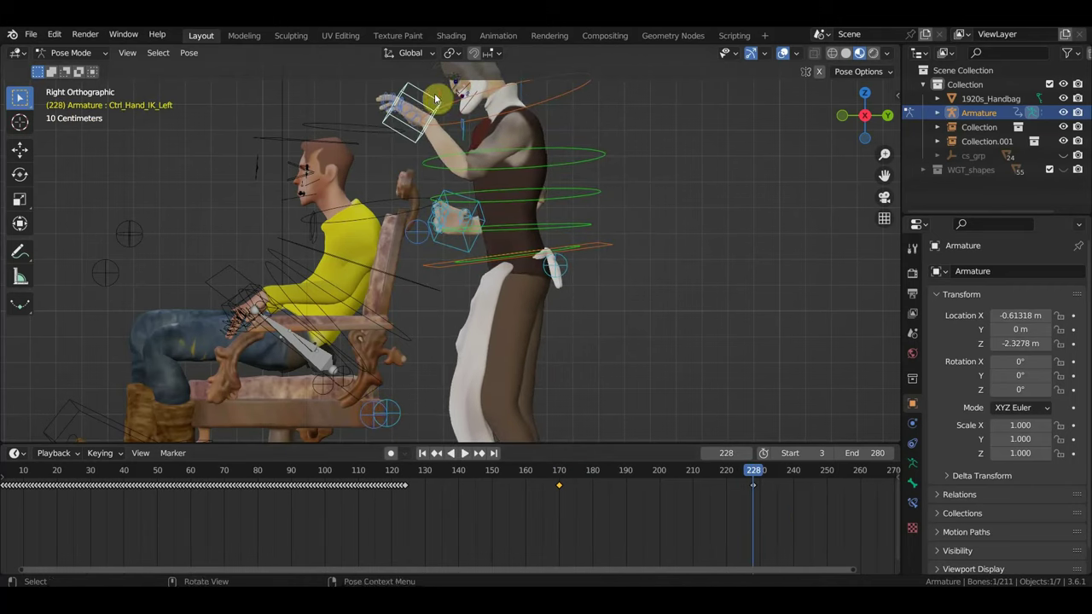
{"action": "key", "text": "g"}
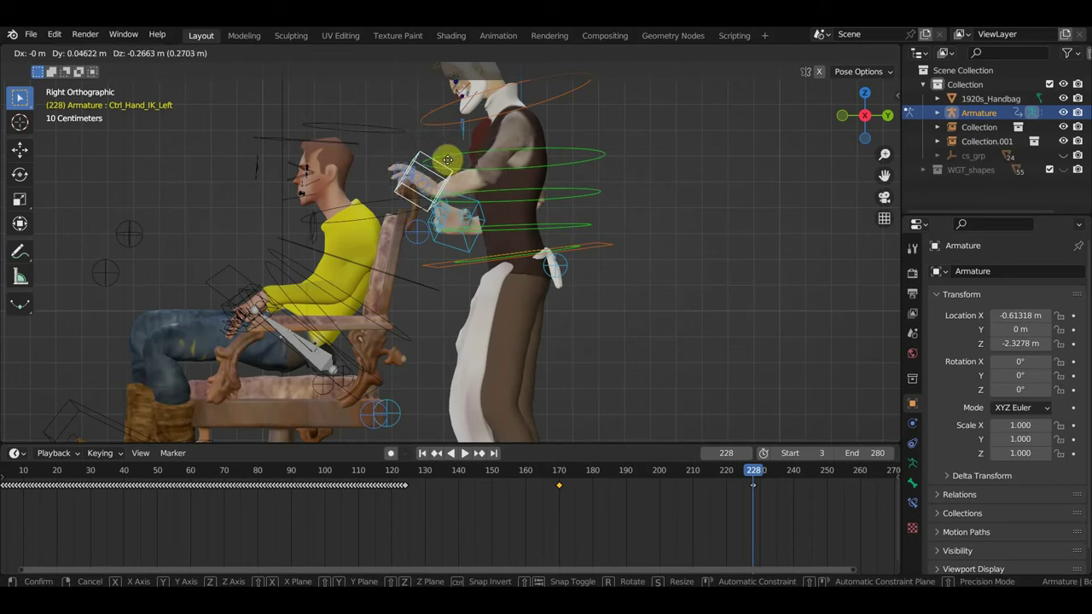
{"action": "left_click", "coordinate": [447, 159]}
{"action": "key", "text": "i"}
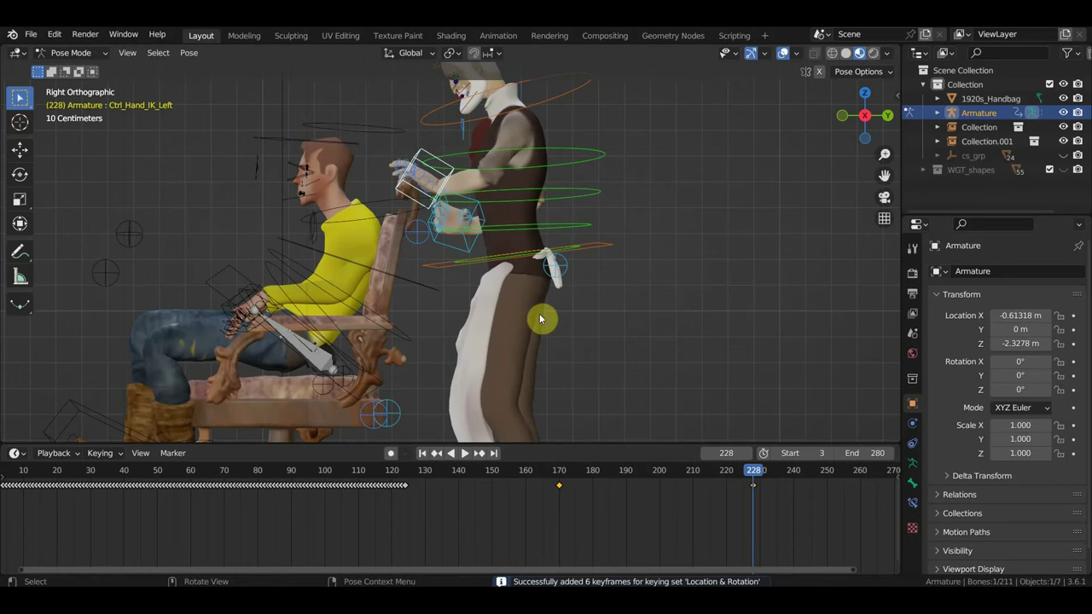
{"action": "mouse_move", "coordinate": [755, 474]}
{"action": "left_mouse_down"}
{"action": "mouse_move", "coordinate": [589, 481]}
{"action": "mouse_move", "coordinate": [750, 481]}
{"action": "mouse_move", "coordinate": [607, 482]}
{"action": "mouse_move", "coordinate": [714, 499]}
{"action": "mouse_move", "coordinate": [578, 471]}
{"action": "mouse_move", "coordinate": [616, 474]}
{"action": "mouse_move", "coordinate": [452, 469]}
{"action": "mouse_move", "coordinate": [601, 486]}
{"action": "mouse_move", "coordinate": [483, 475]}
{"action": "mouse_move", "coordinate": [543, 494]}
{"action": "mouse_move", "coordinate": [680, 504]}
{"action": "mouse_move", "coordinate": [614, 504]}
{"action": "mouse_move", "coordinate": [748, 532]}
{"action": "mouse_move", "coordinate": [543, 525]}
{"action": "mouse_move", "coordinate": [227, 463]}
{"action": "mouse_move", "coordinate": [660, 488]}
{"action": "mouse_move", "coordinate": [616, 483]}
{"action": "left_mouse_up"}
- Play and scrub through the barber's hand motion, leaving the playhead at frame 259
{"action": "scroll", "coordinate": [359, 219], "scroll_direction": "down", "scroll_amount": 3}
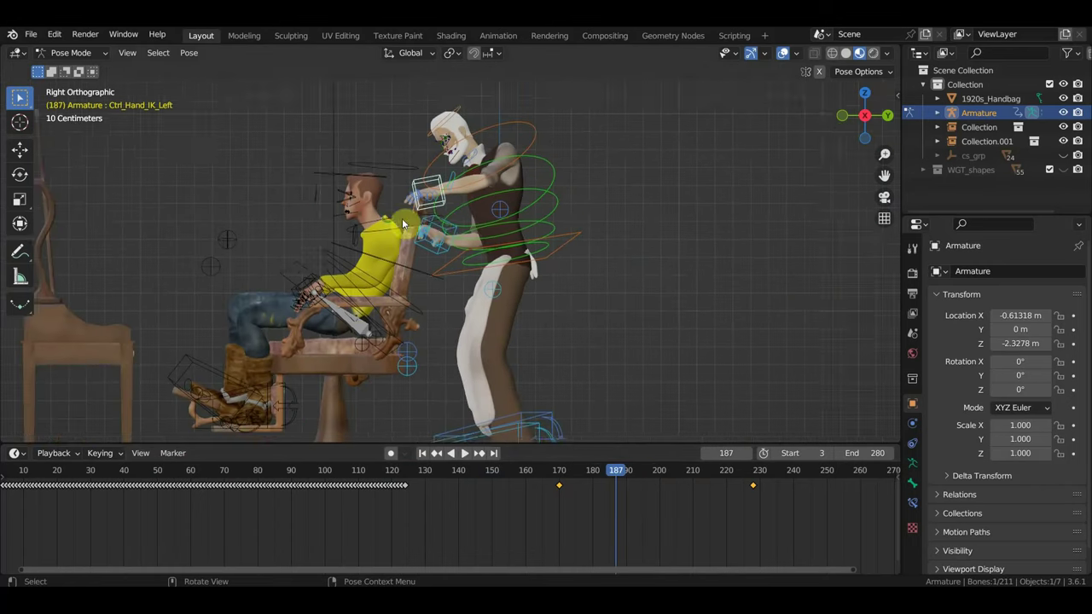
{"action": "middle_click_drag", "start_coordinate": [402, 219], "coordinate": [469, 223], "text": "shift"}
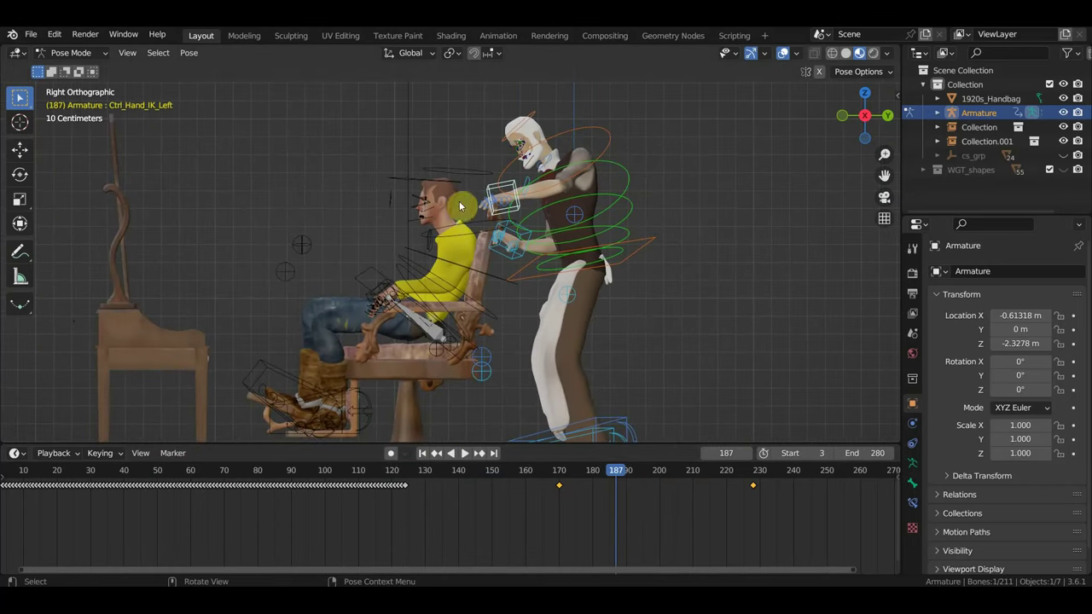
{"action": "key", "text": "space"}
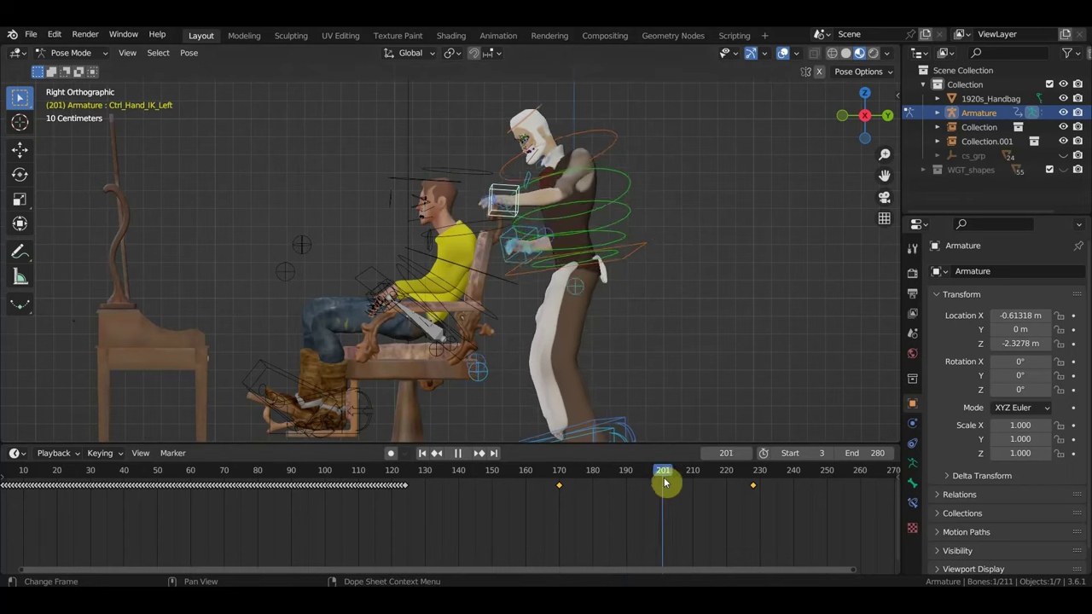
{"action": "mouse_move", "coordinate": [706, 495]}
{"action": "left_mouse_down"}
{"action": "mouse_move", "coordinate": [634, 470]}
{"action": "mouse_move", "coordinate": [712, 520]}
{"action": "mouse_move", "coordinate": [629, 468]}
{"action": "mouse_move", "coordinate": [685, 495]}
{"action": "mouse_move", "coordinate": [660, 491]}
{"action": "left_mouse_up"}
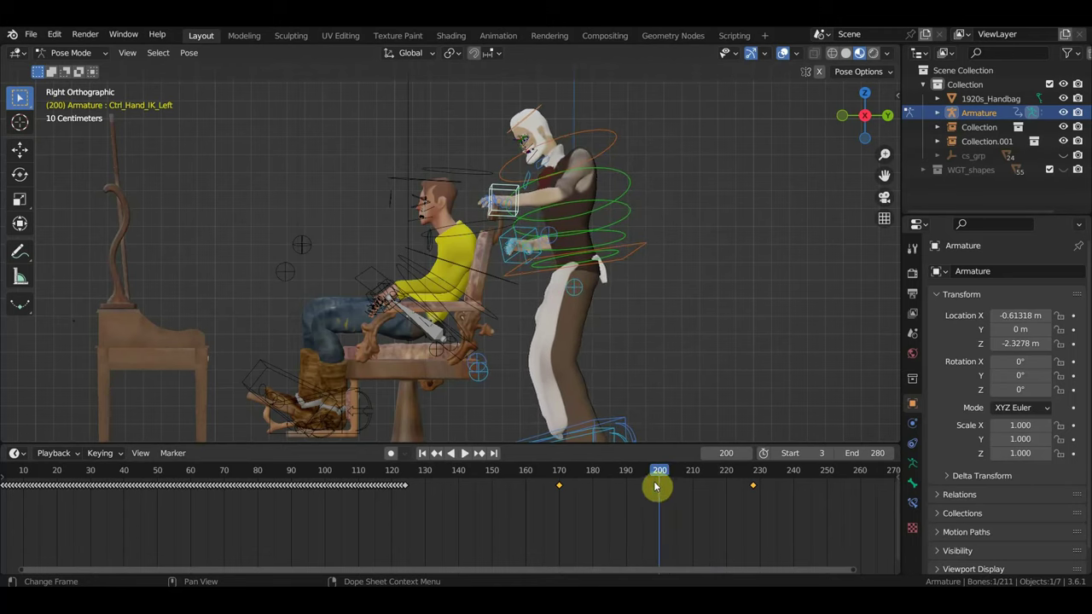
{"action": "left_click", "coordinate": [585, 433]}
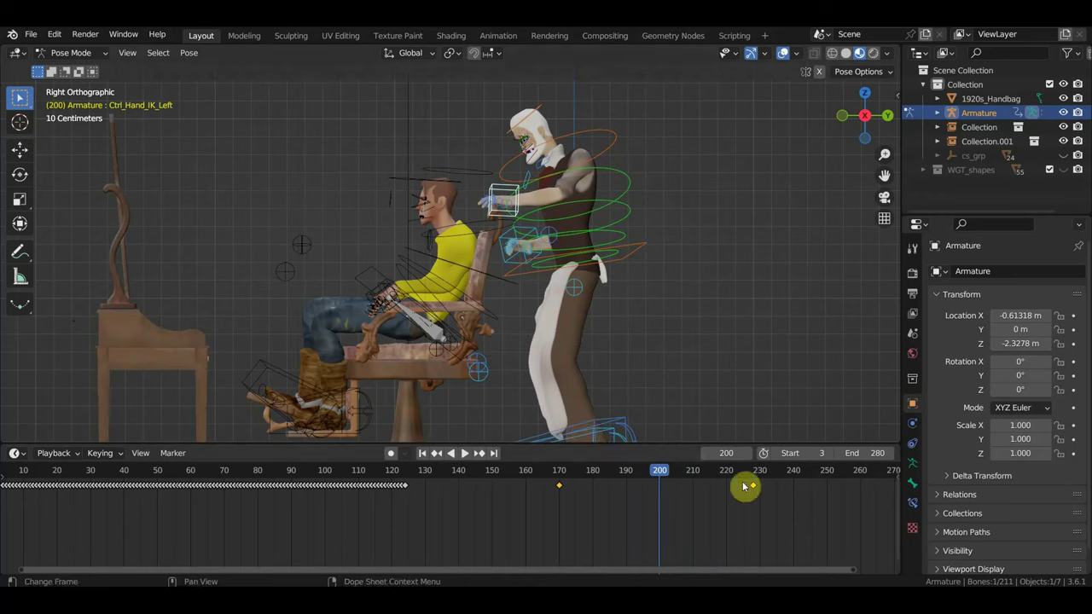
{"action": "key", "text": "space"}
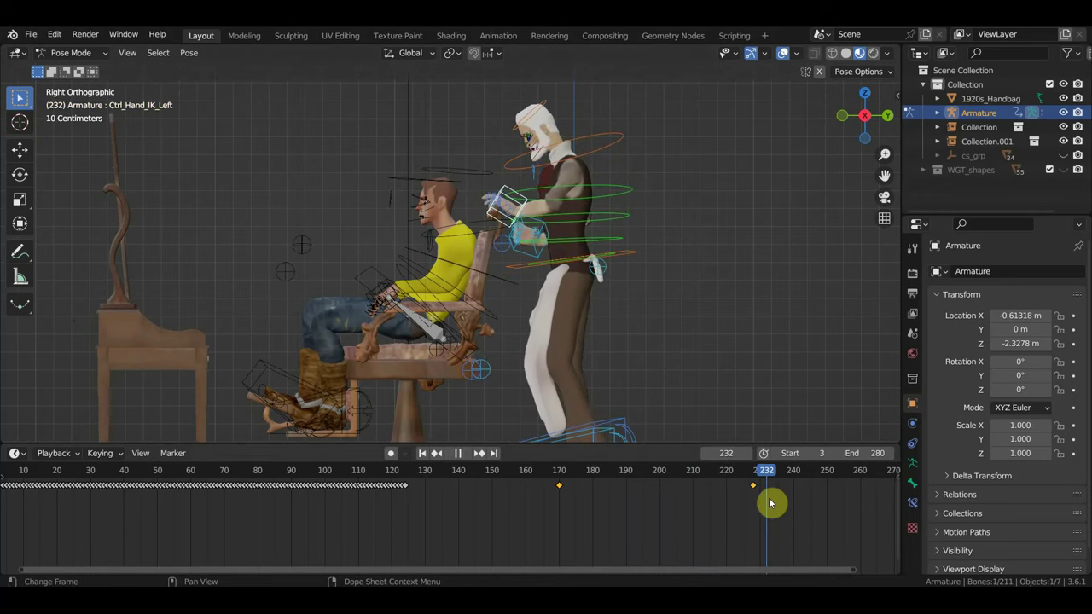
{"action": "mouse_move", "coordinate": [779, 510]}
{"action": "left_mouse_down"}
{"action": "mouse_move", "coordinate": [823, 528]}
{"action": "mouse_move", "coordinate": [781, 522]}
{"action": "left_mouse_up"}
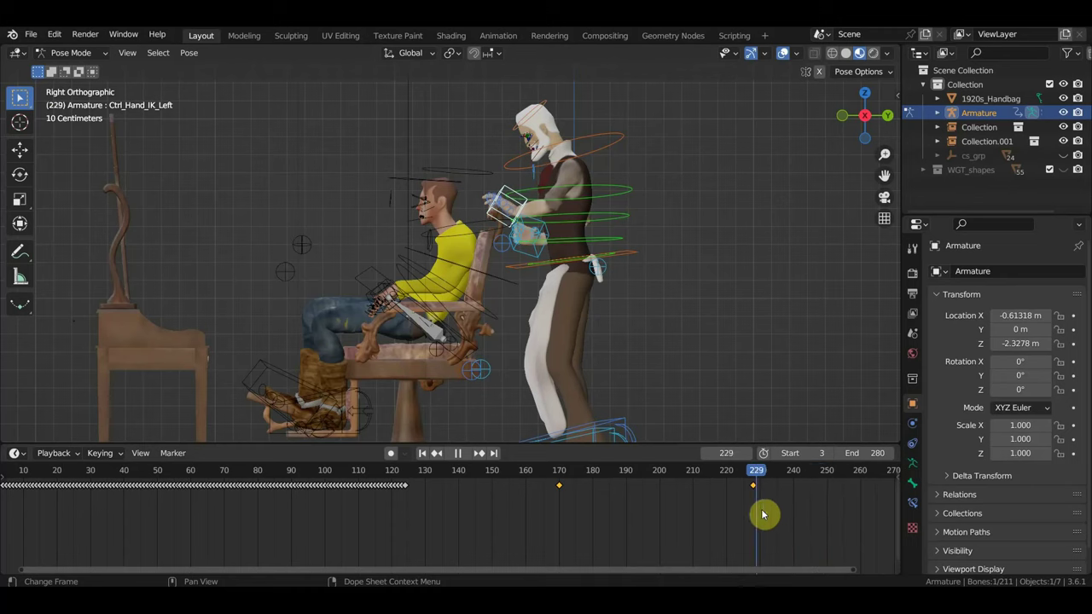
{"action": "left_click_drag", "start_coordinate": [757, 515], "coordinate": [858, 545]}
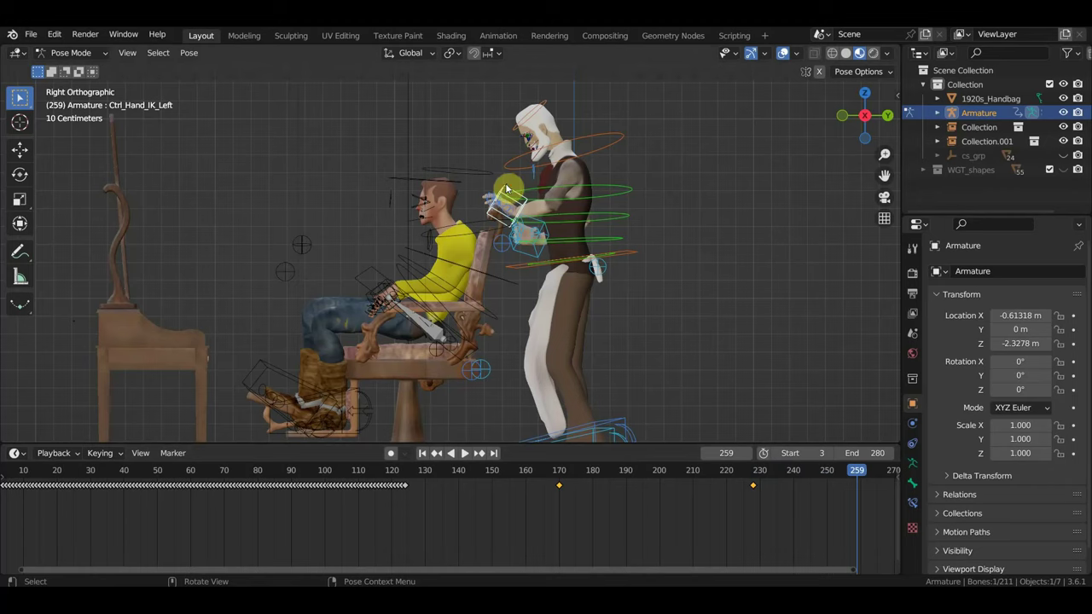
{"action": "scroll", "coordinate": [551, 216], "scroll_direction": "up", "scroll_amount": 2}
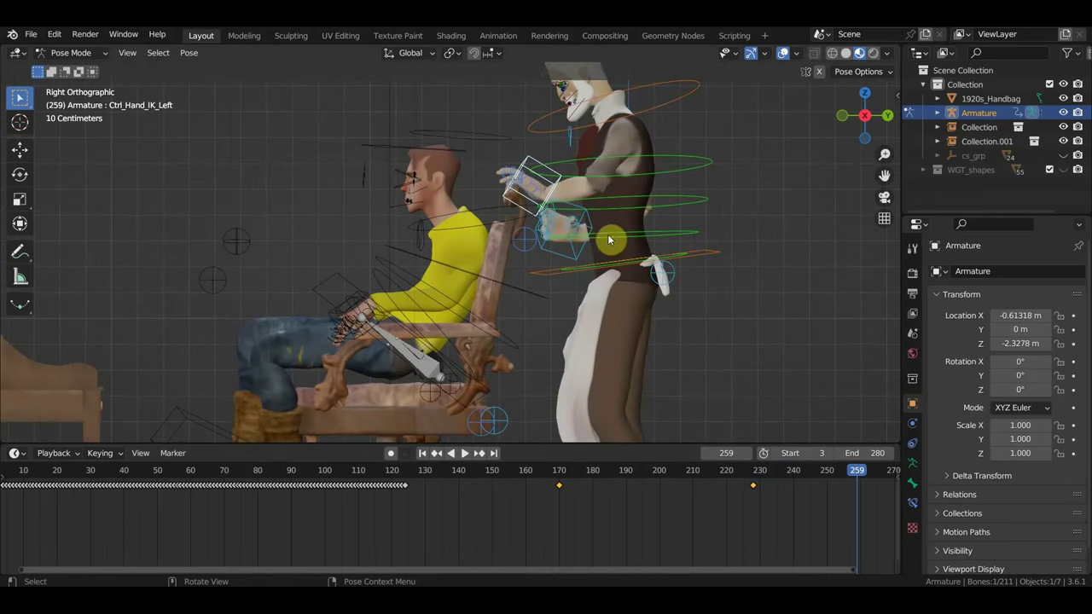
- Move and rotate the barber's hand control at frame 259 into a new position
{"action": "key", "text": "g"}
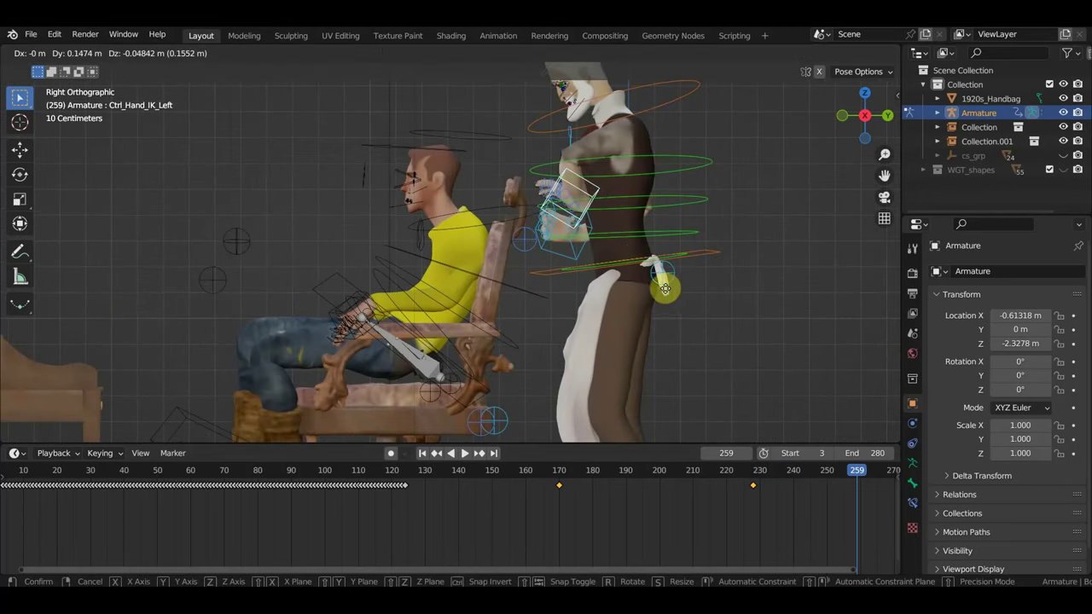
{"action": "left_click", "coordinate": [665, 319]}
{"action": "key", "text": "r"}
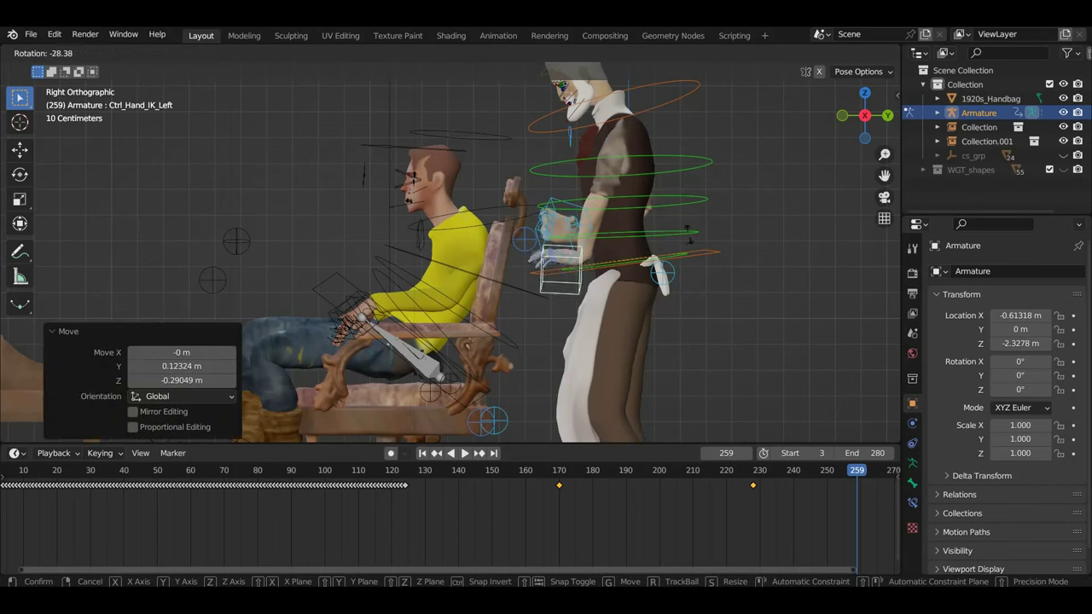
{"action": "left_click", "coordinate": [639, 215]}
{"action": "mouse_move", "coordinate": [638, 214]}
{"action": "middle_mouse_down"}
{"action": "mouse_move", "coordinate": [745, 265]}
{"action": "mouse_move", "coordinate": [677, 285]}
{"action": "middle_mouse_up"}
{"action": "key", "text": "g"}
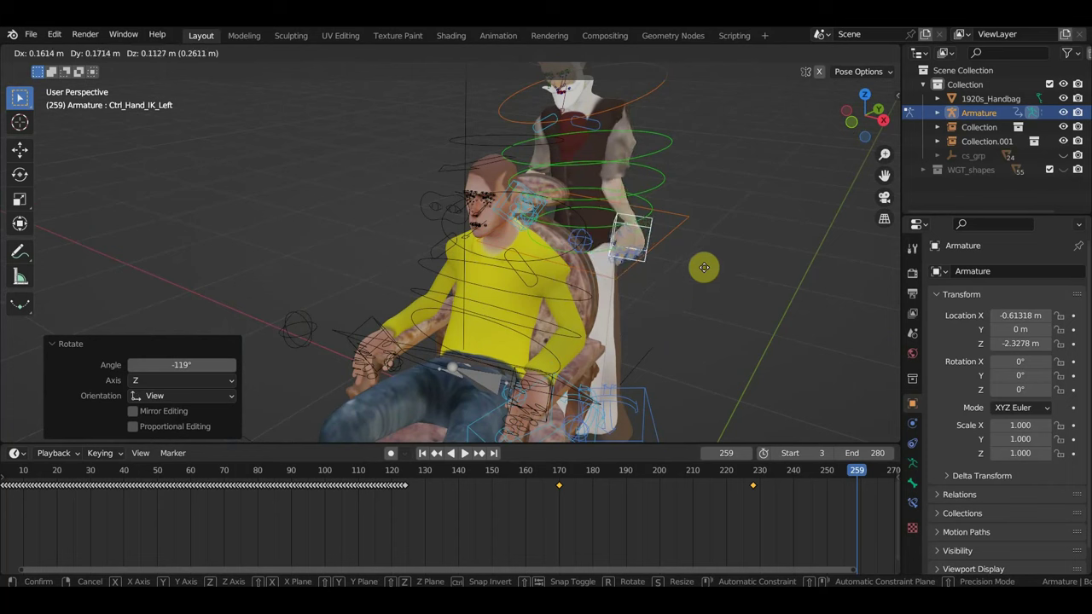
{"action": "left_click", "coordinate": [690, 294]}
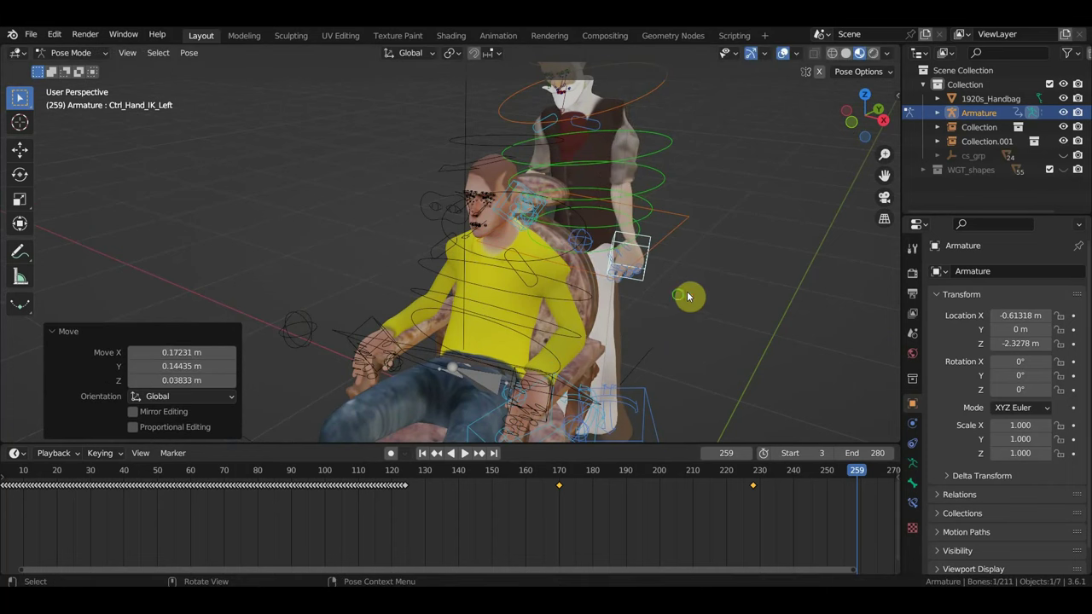
{"action": "mouse_move", "coordinate": [690, 294]}
{"action": "middle_mouse_down"}
{"action": "mouse_move", "coordinate": [568, 275]}
{"action": "mouse_move", "coordinate": [611, 284]}
{"action": "middle_mouse_up"}
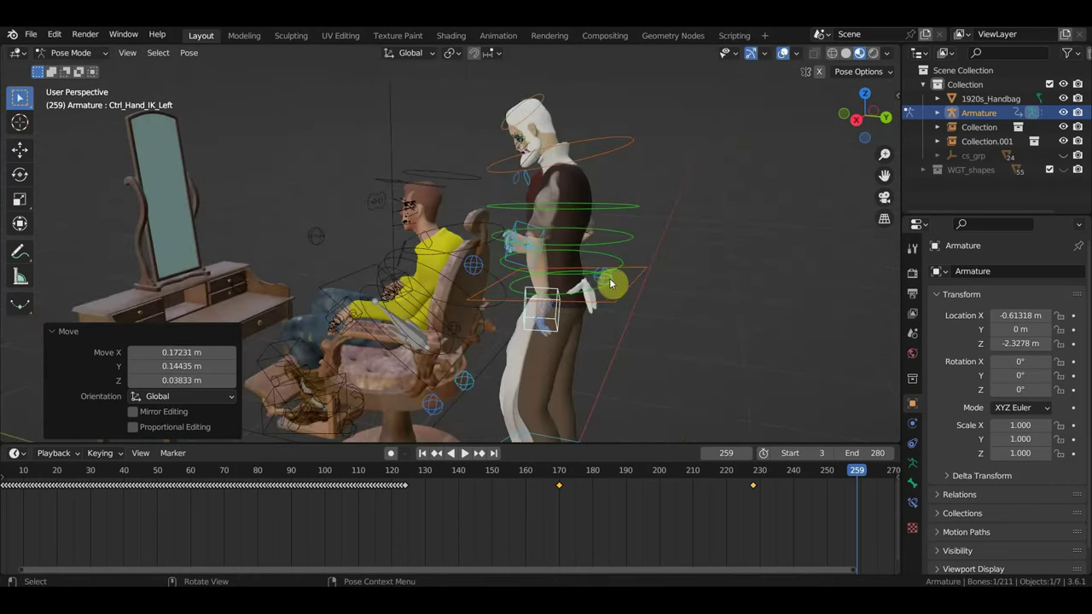
- Reposition the barber's left arm pole control
{"action": "left_click", "coordinate": [477, 269]}
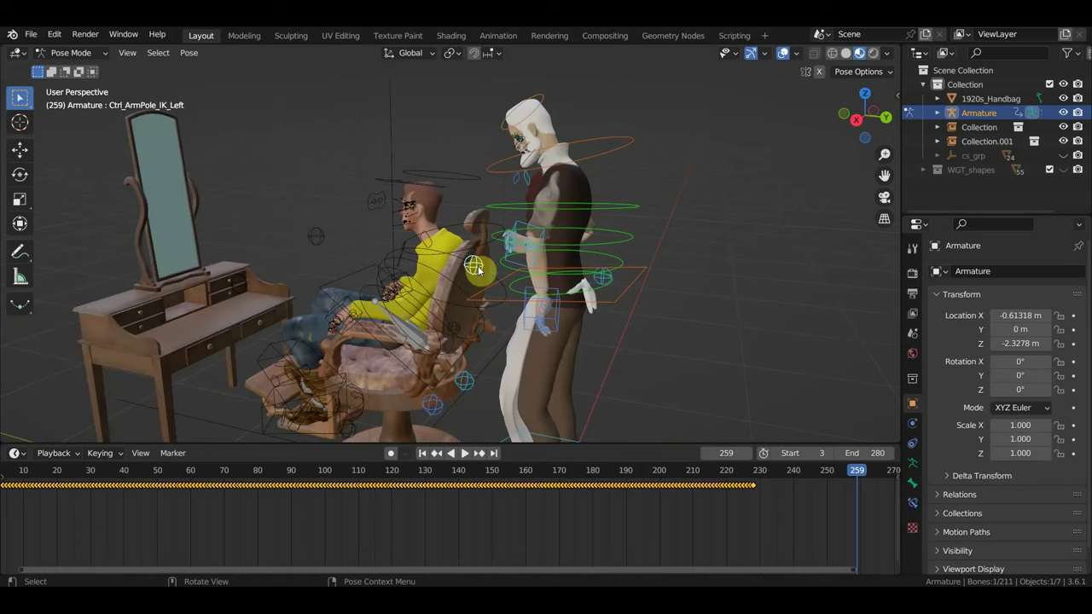
{"action": "key", "text": "g"}
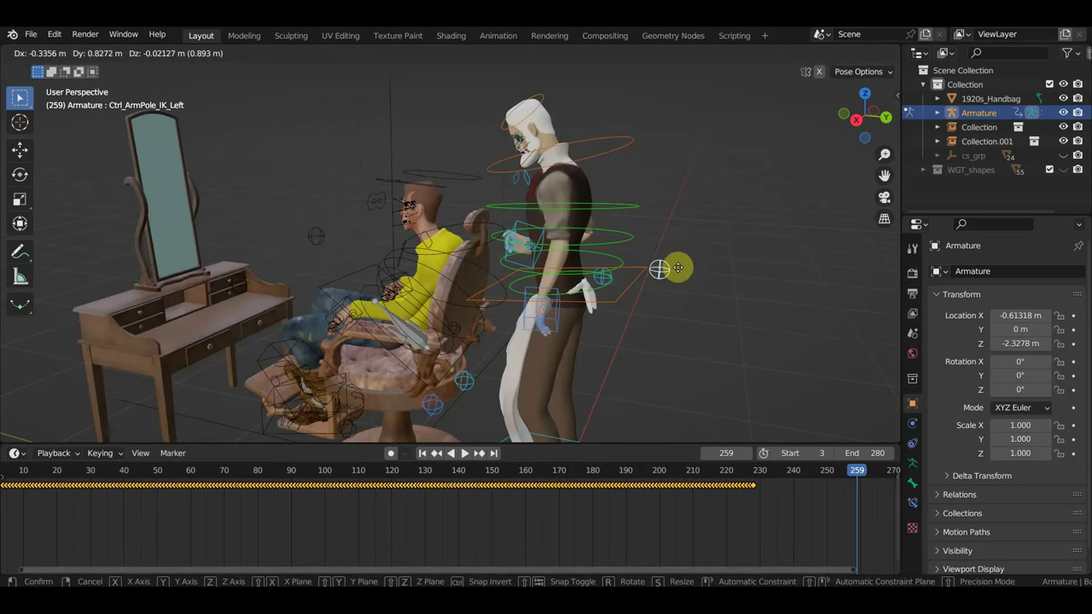
{"action": "left_click", "coordinate": [702, 264]}
{"action": "mouse_move", "coordinate": [769, 304]}
{"action": "middle_mouse_down"}
{"action": "mouse_move", "coordinate": [795, 290]}
{"action": "mouse_move", "coordinate": [627, 141]}
{"action": "middle_mouse_up"}
{"action": "key", "text": "g"}
{"action": "left_click", "coordinate": [795, 278]}
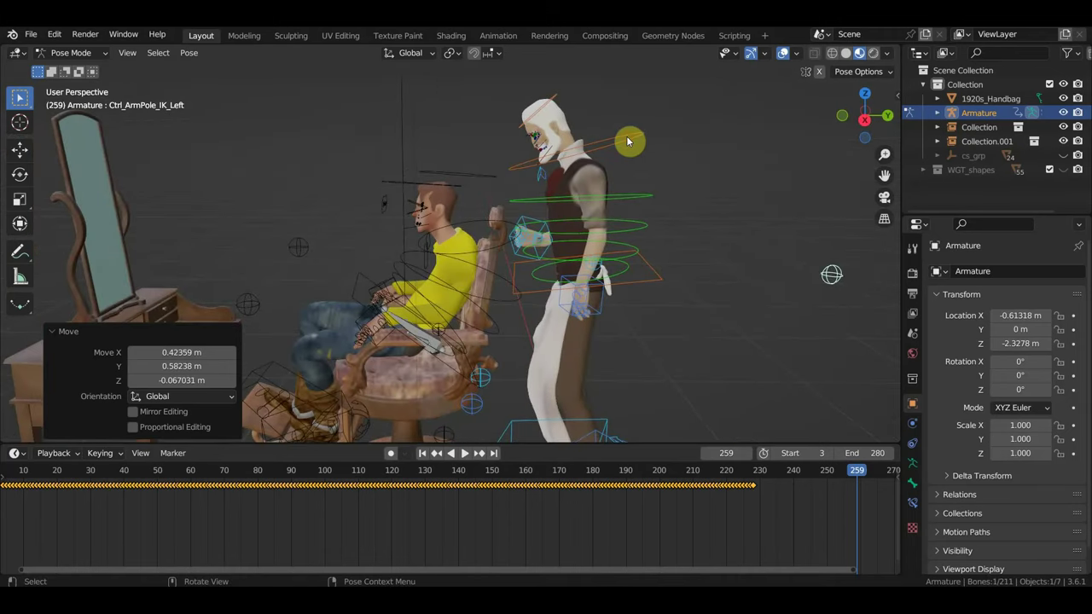
- Tilt the head by rotating the neck control in side view
{"action": "left_click", "coordinate": [628, 141]}
{"action": "key", "text": "KP_3"}
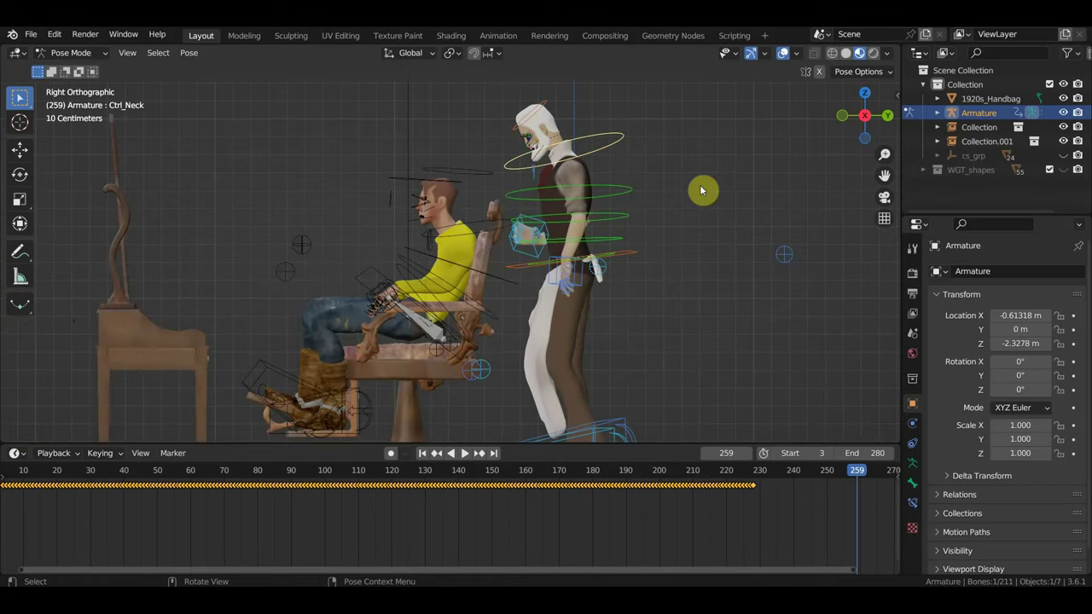
{"action": "key", "text": "r"}
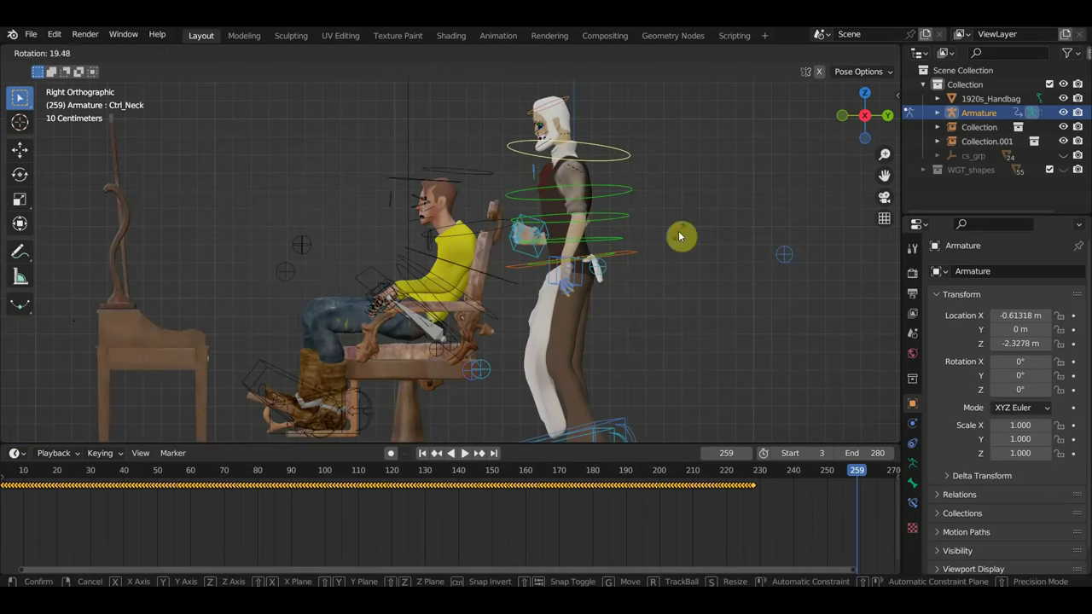
{"action": "left_click", "coordinate": [662, 280]}
{"action": "scroll", "coordinate": [616, 422], "scroll_direction": "down", "scroll_amount": 2}
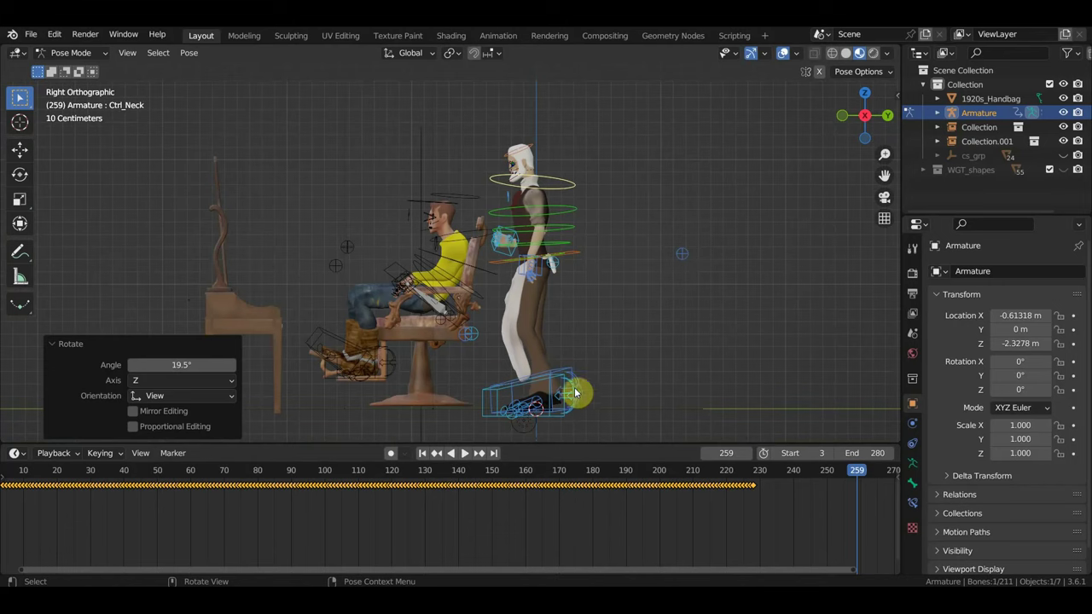
- Shift the left foot control and the hips control, then refine the foot position
{"action": "left_click", "coordinate": [567, 381]}
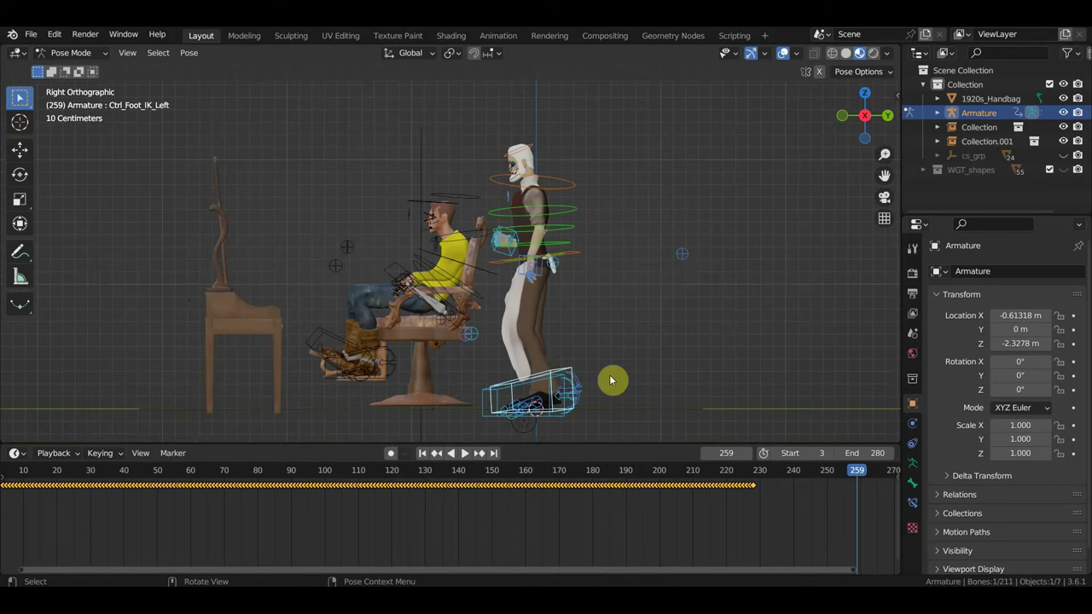
{"action": "mouse_move", "coordinate": [612, 404]}
{"action": "middle_mouse_down"}
{"action": "mouse_move", "coordinate": [576, 415]}
{"action": "mouse_move", "coordinate": [595, 407]}
{"action": "middle_mouse_up"}
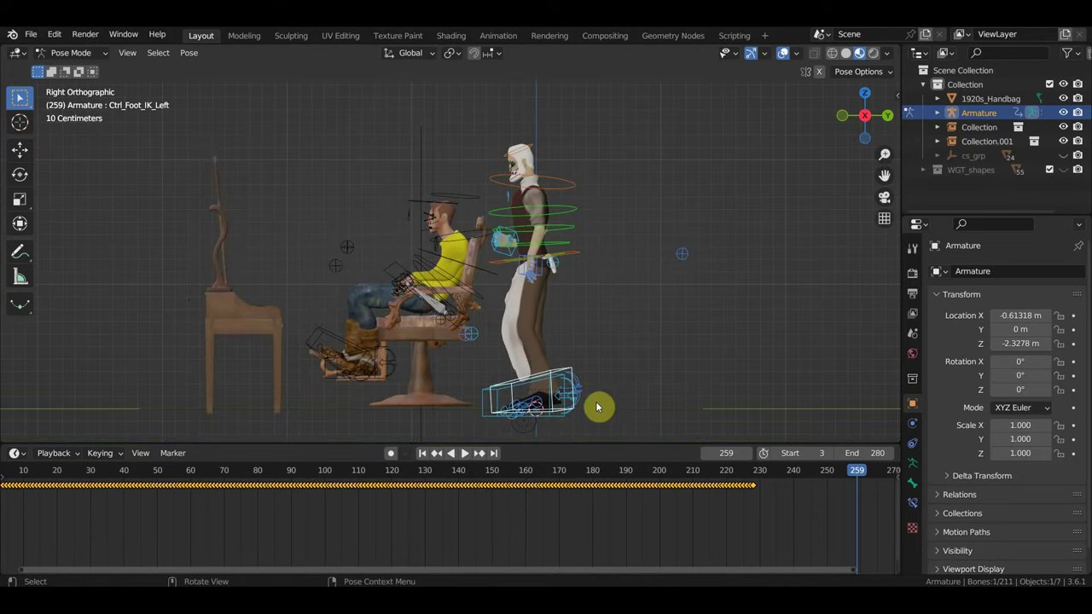
{"action": "key", "text": "g"}
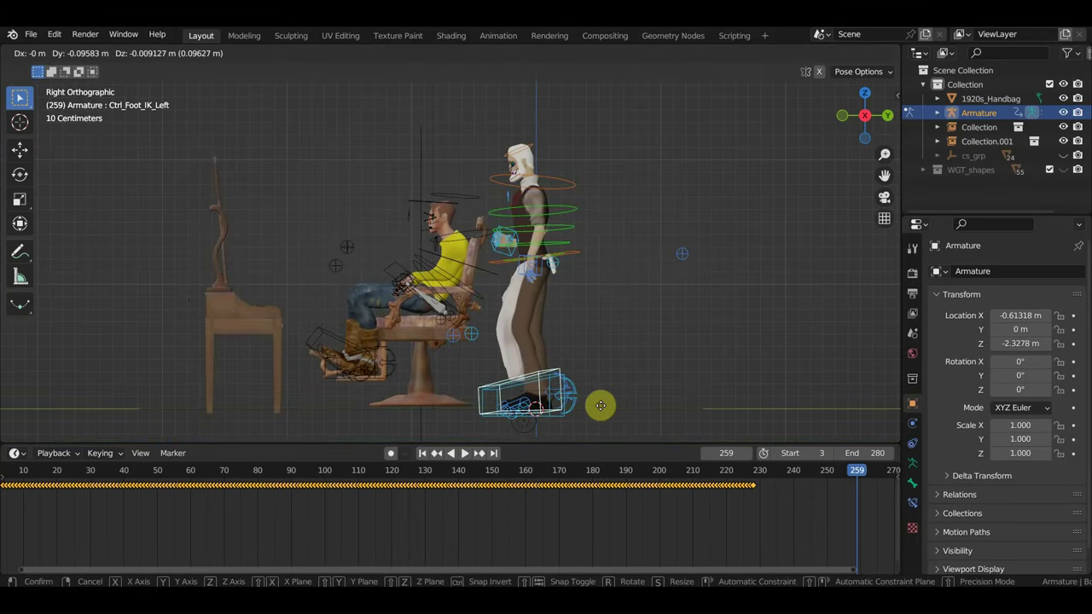
{"action": "left_click", "coordinate": [598, 407]}
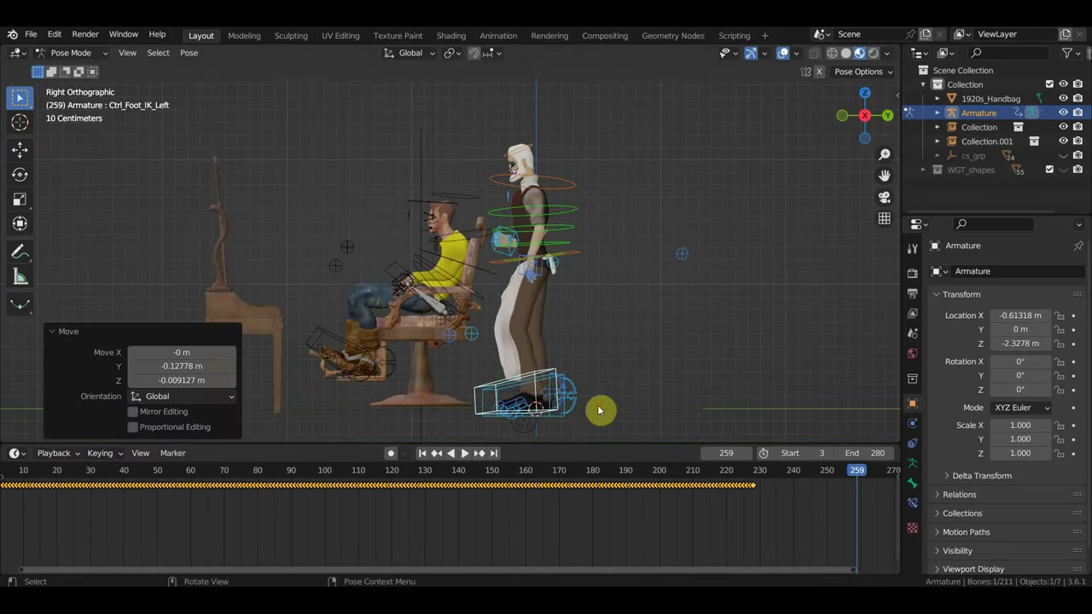
{"action": "left_click", "coordinate": [577, 255]}
{"action": "key", "text": "g"}
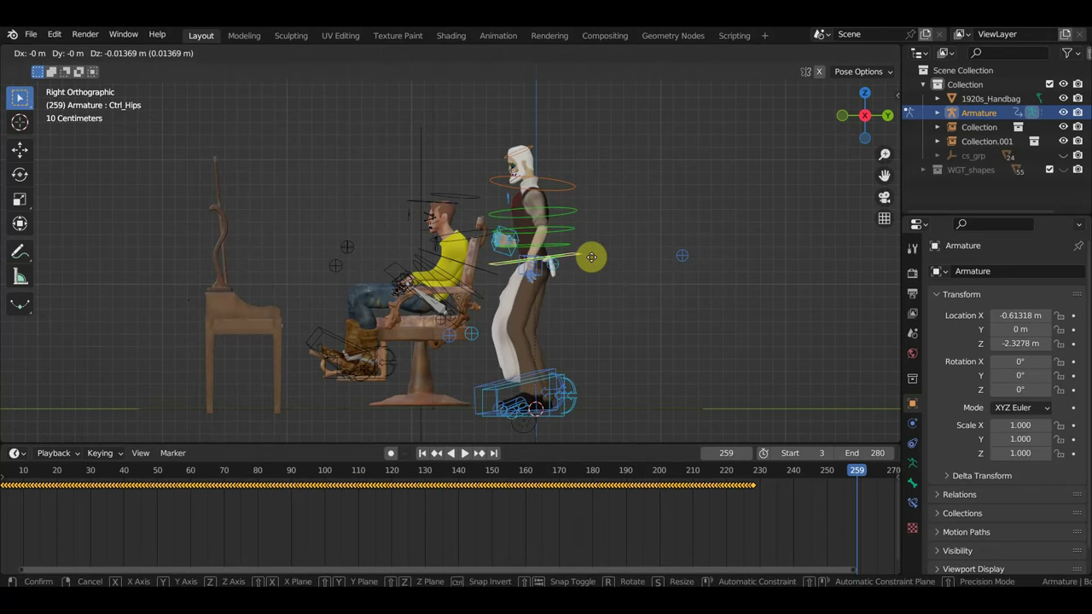
{"action": "left_click", "coordinate": [592, 256]}
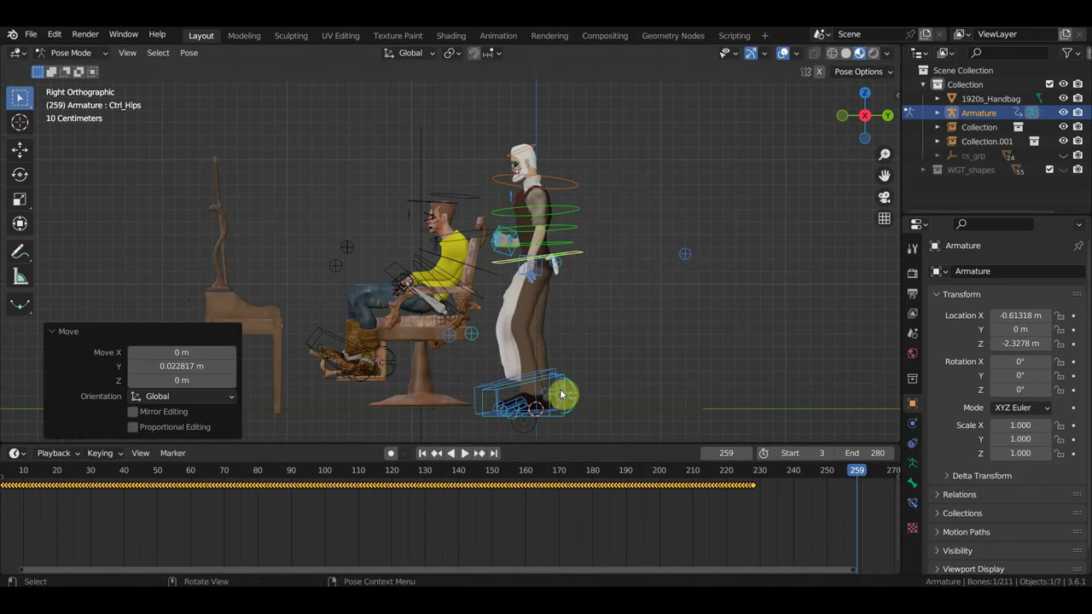
{"action": "left_click", "coordinate": [488, 391]}
{"action": "key", "text": "g"}
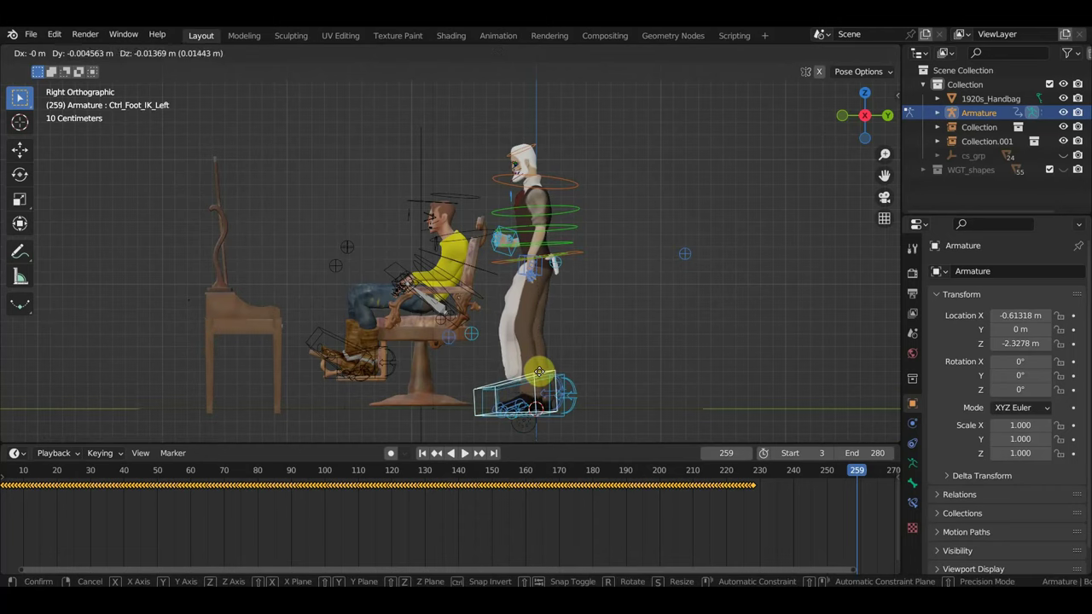
{"action": "left_click", "coordinate": [541, 376]}
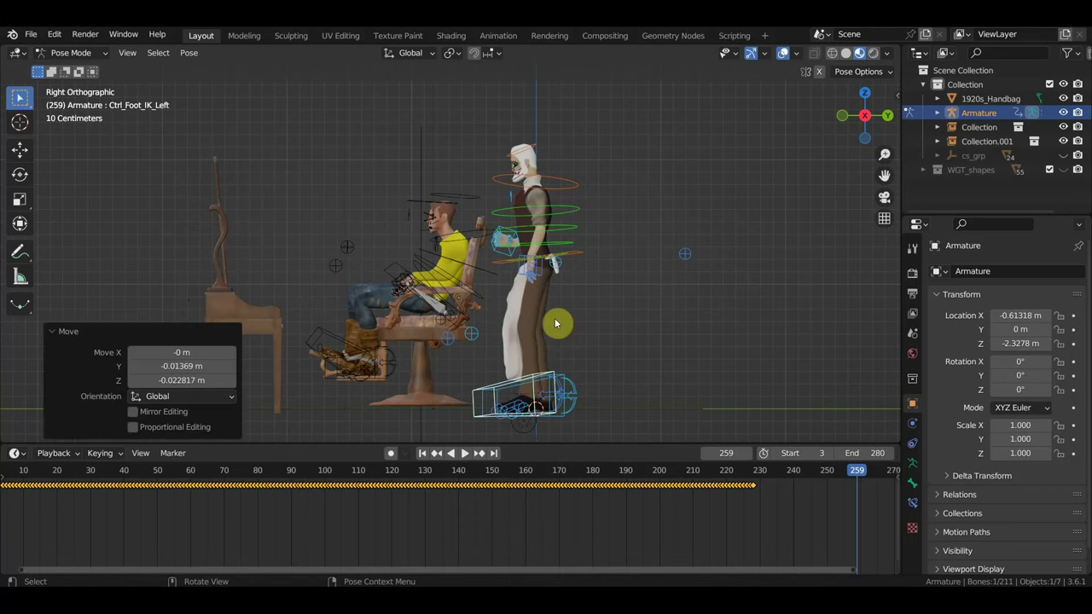
- Try bending the old man's spine control, then undo the bend
{"action": "left_click", "coordinate": [511, 244]}
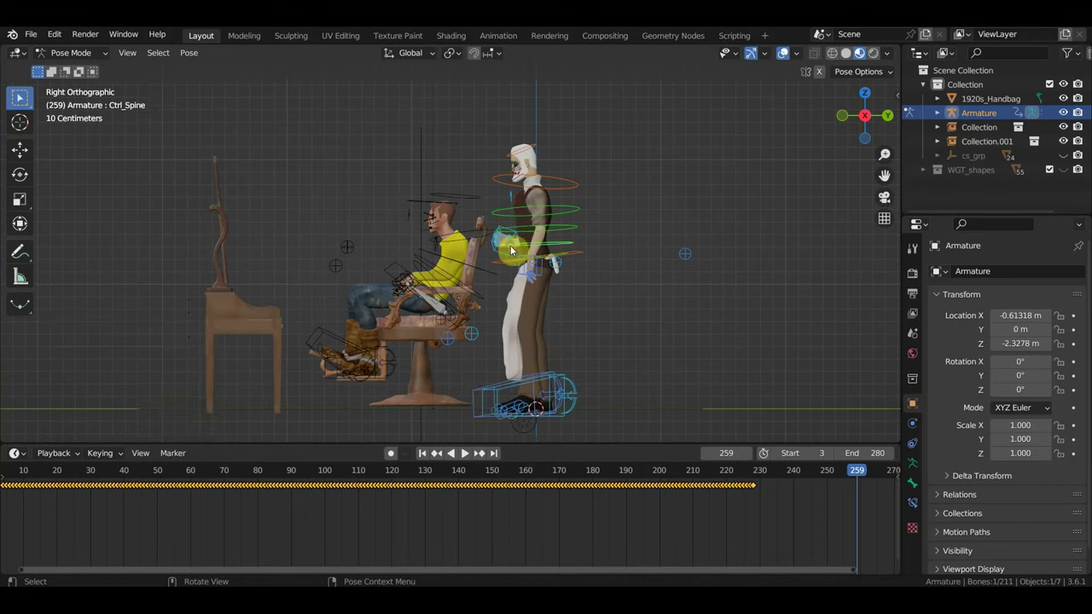
{"action": "scroll", "coordinate": [515, 254], "scroll_direction": "up", "scroll_amount": 1}
{"action": "scroll", "coordinate": [546, 260], "scroll_direction": "up", "scroll_amount": 1}
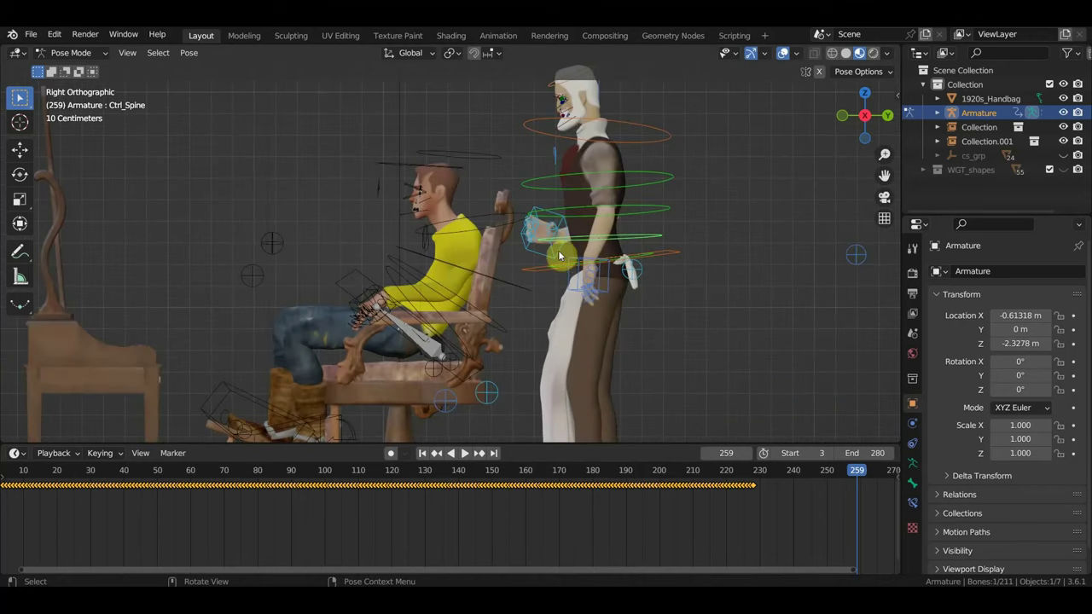
{"action": "middle_click_drag", "start_coordinate": [559, 256], "coordinate": [420, 308]}
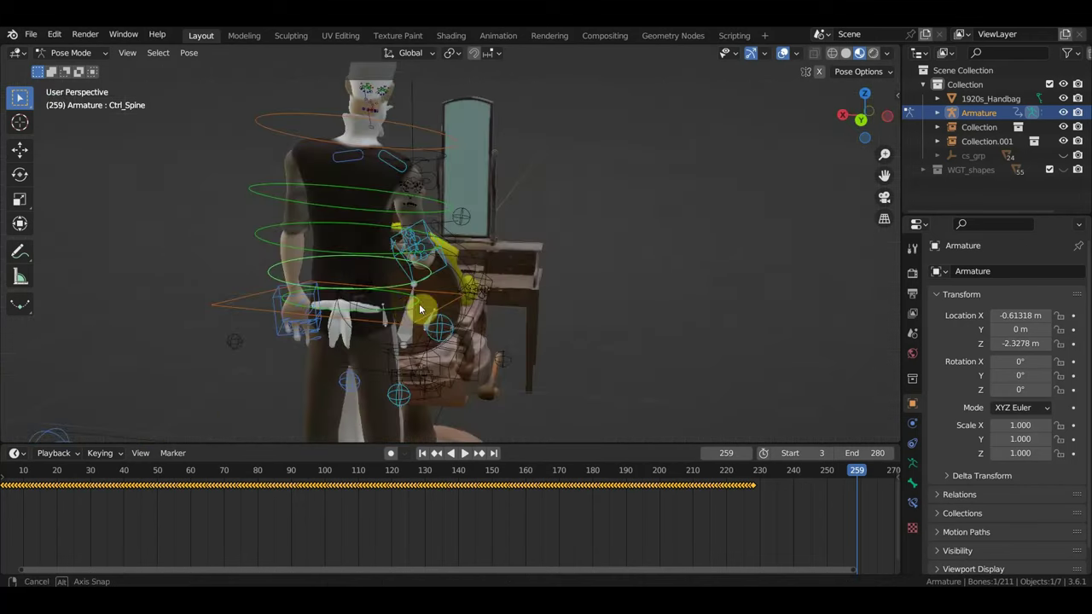
{"action": "middle_click_drag", "start_coordinate": [420, 309], "coordinate": [336, 288]}
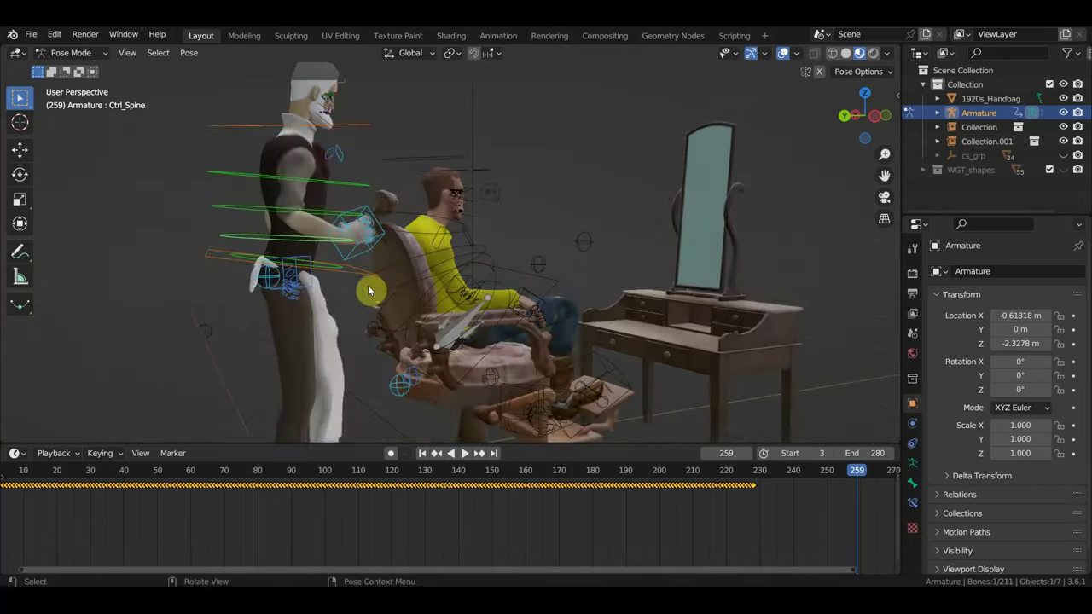
{"action": "scroll", "coordinate": [368, 291], "scroll_direction": "up", "scroll_amount": 2}
{"action": "key", "text": "g"}
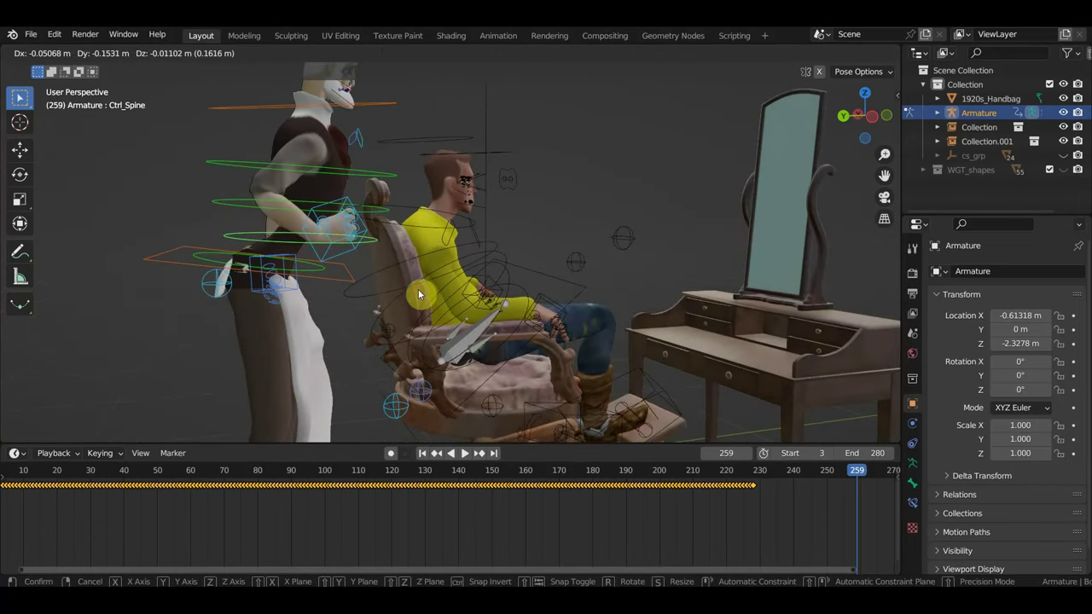
{"action": "left_click", "coordinate": [418, 290]}
{"action": "key", "text": "ctrl+z"}
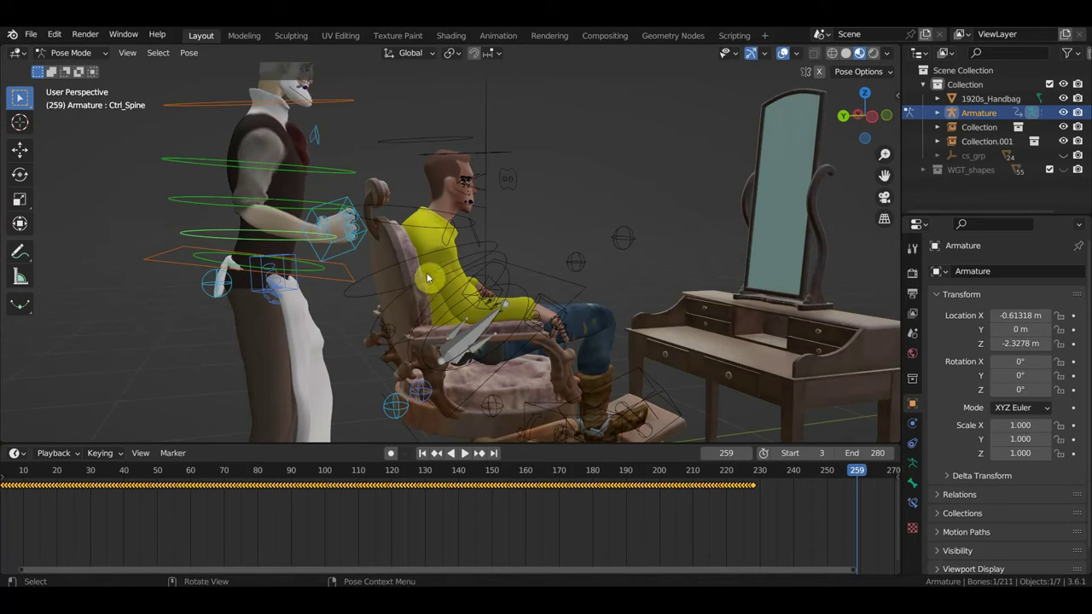
- Rest the right hand on the chair back and reposition the right elbow pole
{"action": "left_click", "coordinate": [342, 199]}
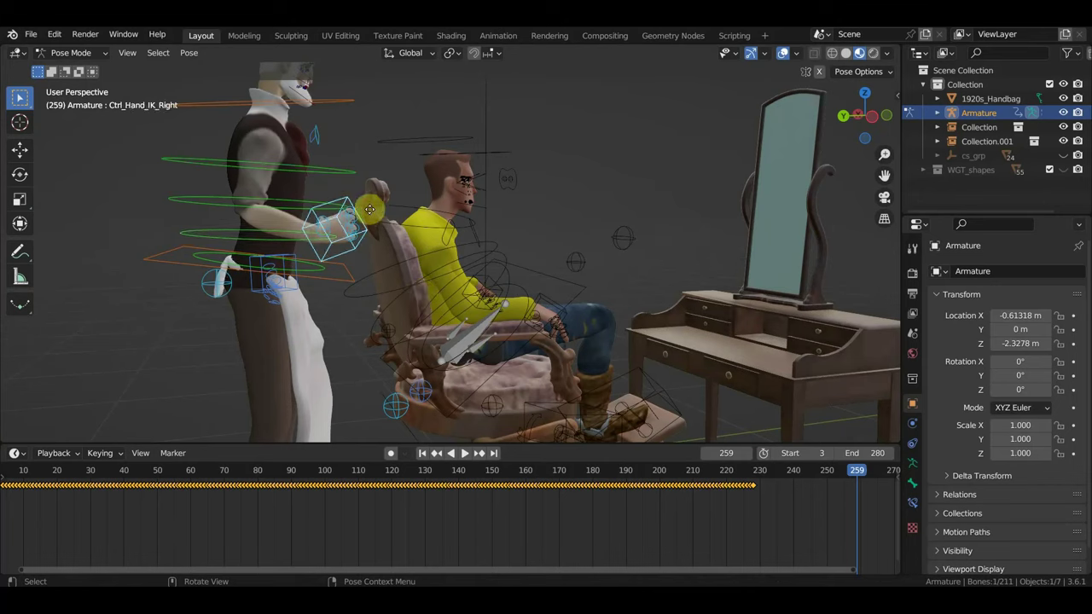
{"action": "key", "text": "g"}
{"action": "left_click", "coordinate": [416, 221]}
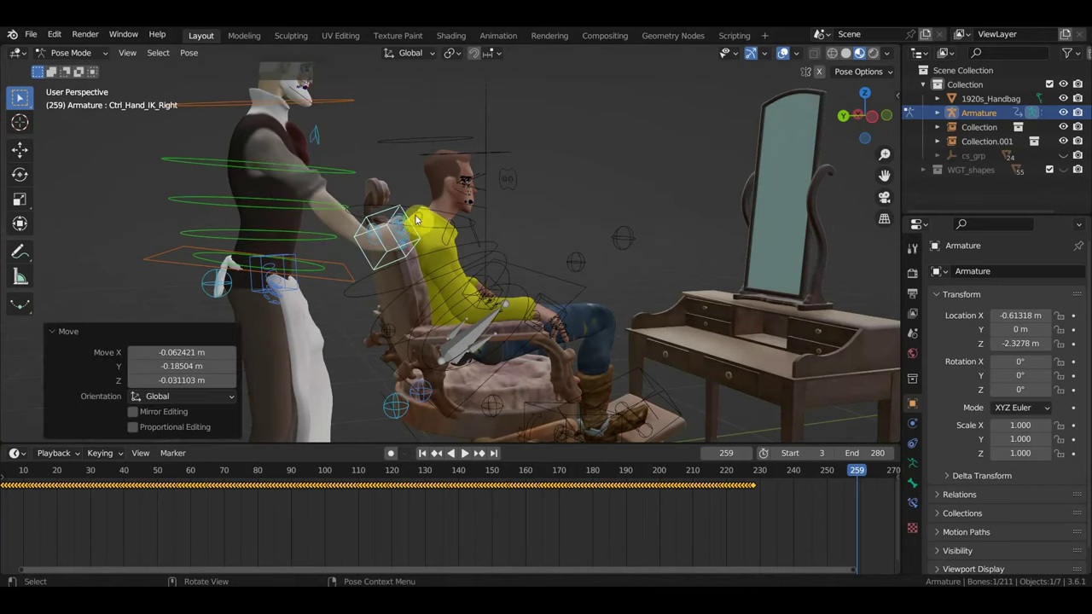
{"action": "left_click", "coordinate": [216, 294]}
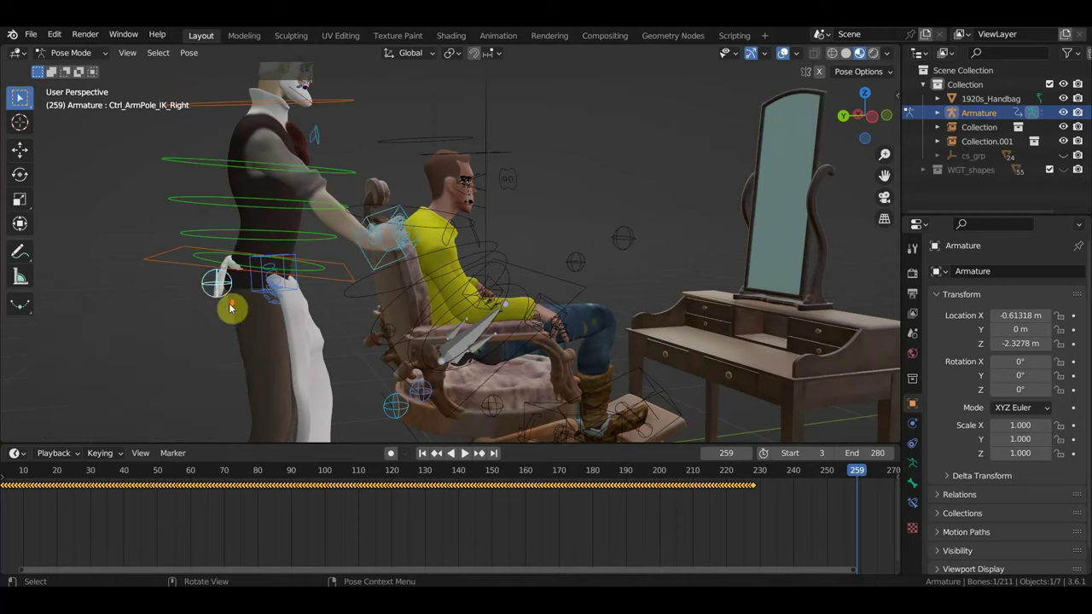
{"action": "middle_click_drag", "start_coordinate": [229, 304], "coordinate": [438, 293]}
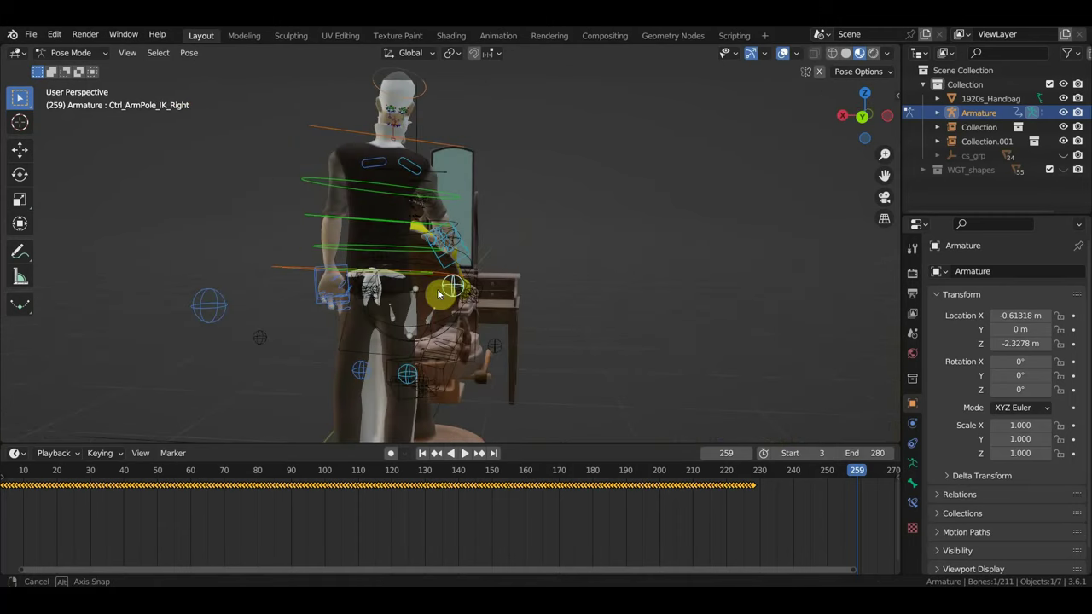
{"action": "key", "text": "g"}
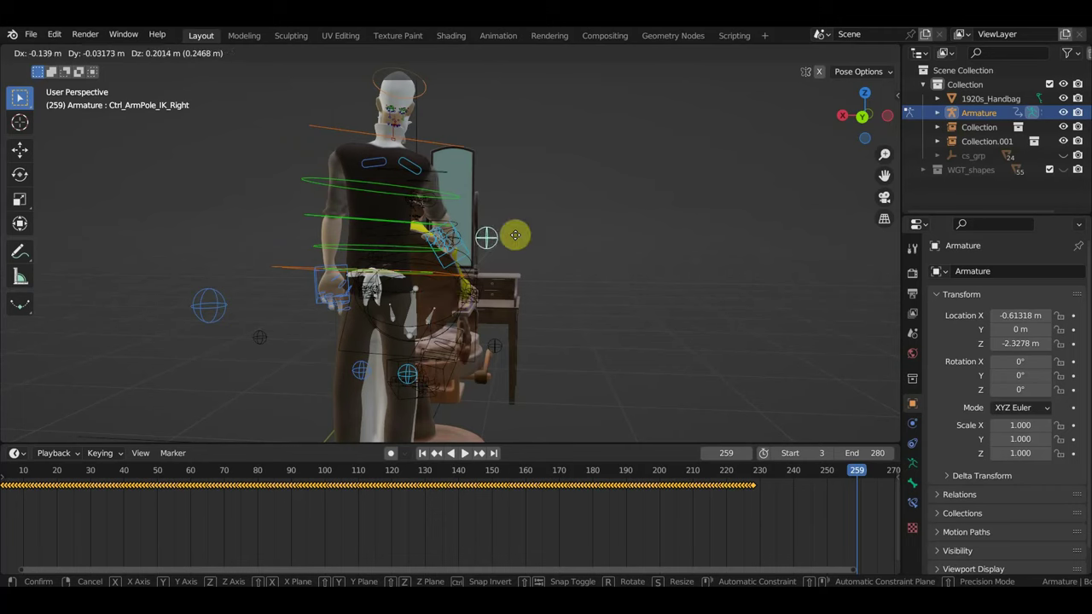
{"action": "left_click", "coordinate": [541, 230]}
- Shift the hips by about −0.008, −0.042, −0.026 m
{"action": "mouse_move", "coordinate": [541, 234]}
{"action": "middle_mouse_down"}
{"action": "mouse_move", "coordinate": [458, 260]}
{"action": "mouse_move", "coordinate": [349, 185]}
{"action": "middle_mouse_up"}
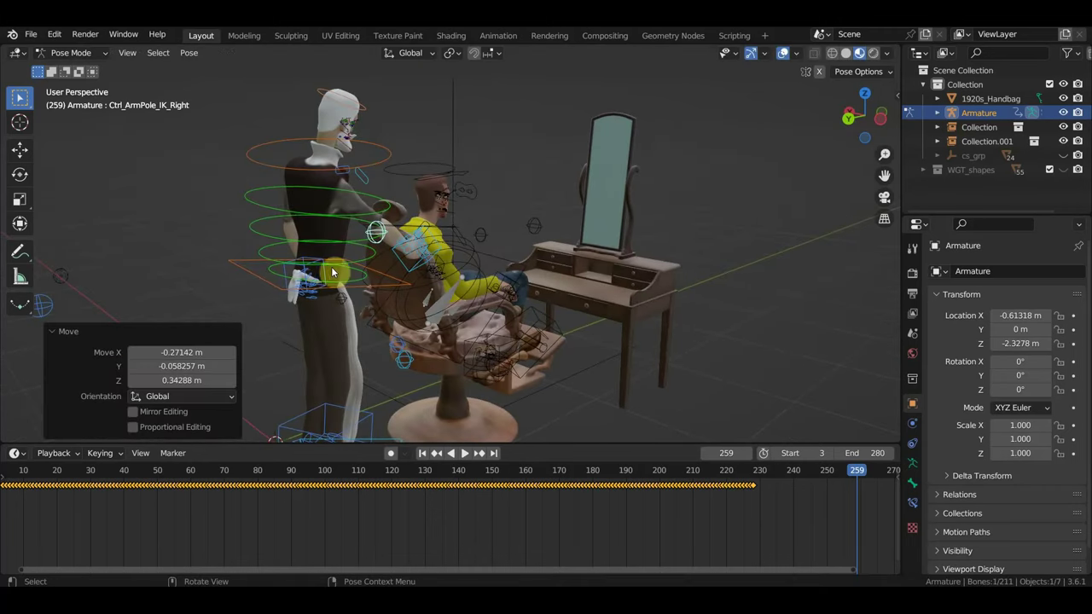
{"action": "left_click", "coordinate": [388, 284]}
{"action": "middle_click_drag", "start_coordinate": [426, 304], "coordinate": [373, 282]}
{"action": "key", "text": "g"}
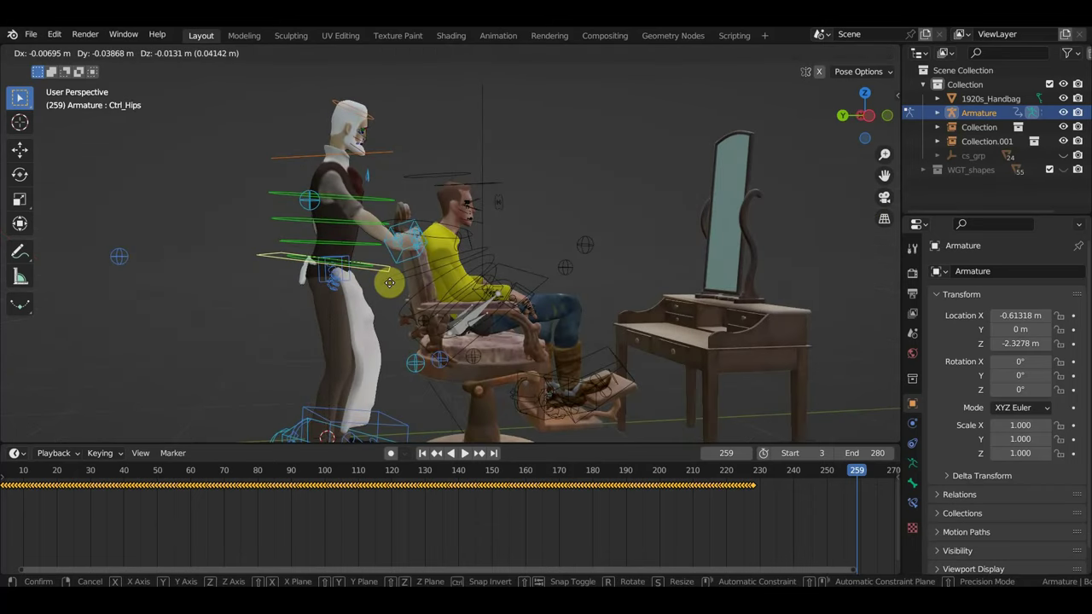
{"action": "left_click", "coordinate": [387, 281]}
{"action": "mouse_move", "coordinate": [387, 281]}
{"action": "middle_mouse_down"}
{"action": "mouse_move", "coordinate": [450, 399]}
{"action": "mouse_move", "coordinate": [300, 353]}
{"action": "mouse_move", "coordinate": [348, 347]}
{"action": "mouse_move", "coordinate": [642, 390]}
{"action": "mouse_move", "coordinate": [700, 378]}
{"action": "mouse_move", "coordinate": [615, 362]}
{"action": "middle_mouse_up"}
- Rotate and reposition the barber's right hand control
{"action": "scroll", "coordinate": [481, 296], "scroll_direction": "up", "scroll_amount": 3}
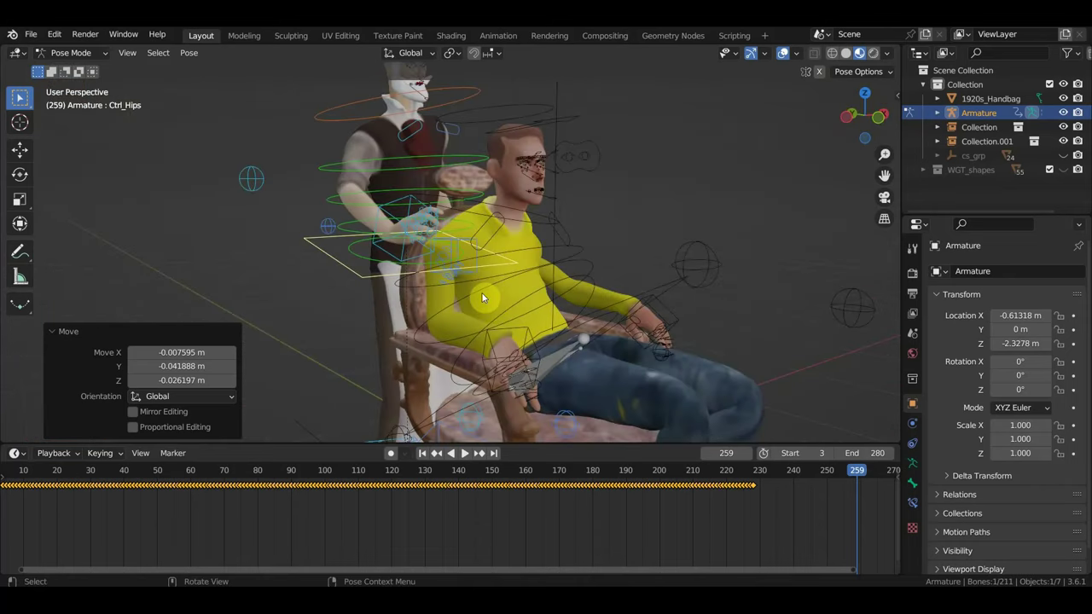
{"action": "left_click", "coordinate": [409, 202]}
{"action": "key", "text": "r"}
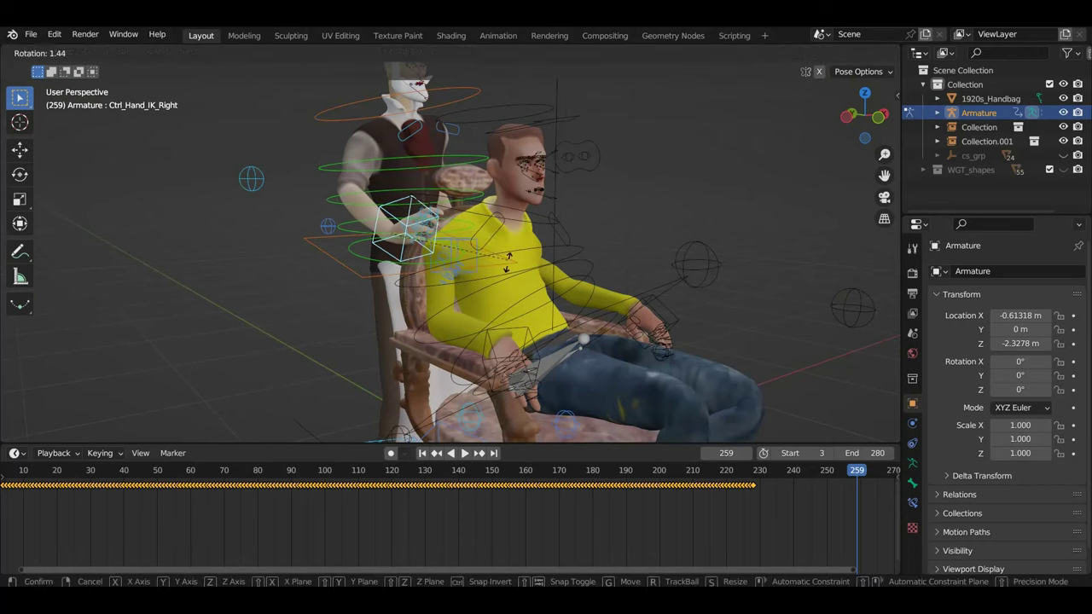
{"action": "left_click", "coordinate": [506, 298]}
{"action": "middle_click_drag", "start_coordinate": [505, 298], "coordinate": [648, 295]}
{"action": "key", "text": "g"}
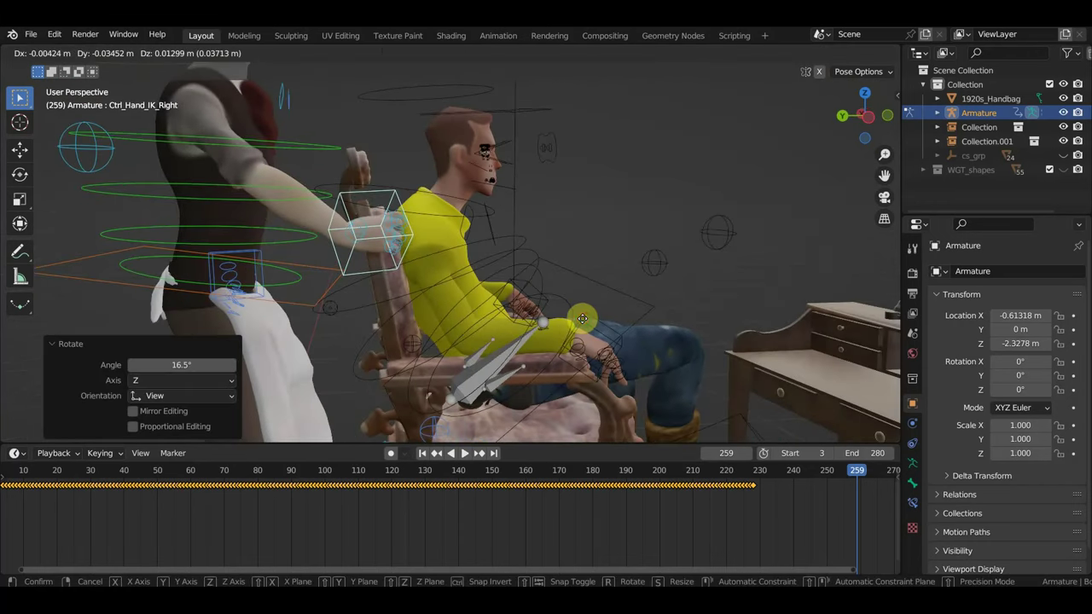
{"action": "left_click", "coordinate": [608, 326]}
{"action": "middle_click_drag", "start_coordinate": [608, 327], "coordinate": [435, 272]}
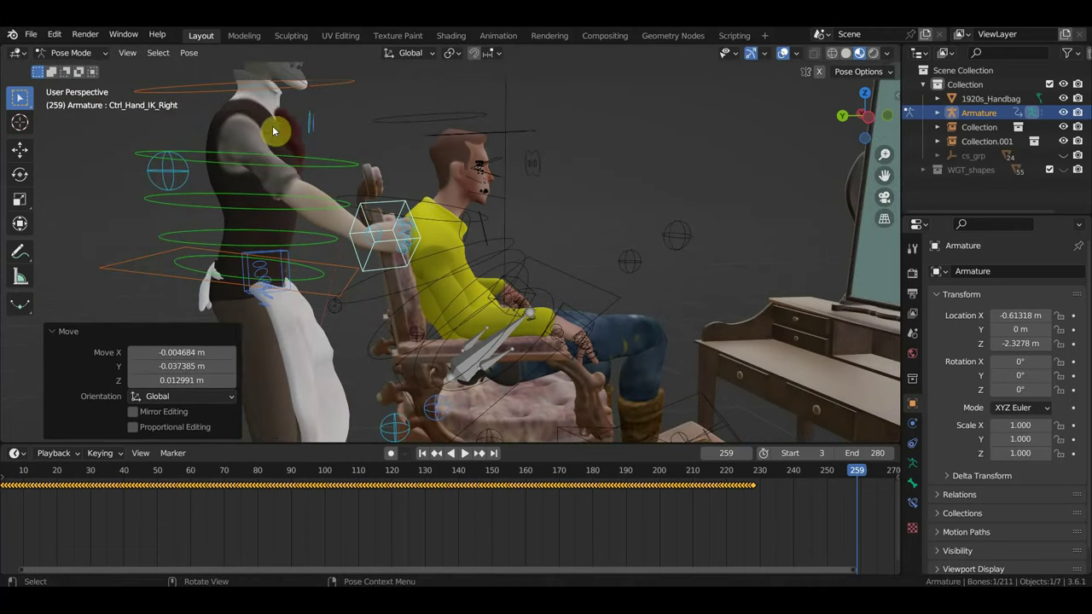
{"action": "mouse_move", "coordinate": [273, 128]}
{"action": "middle_mouse_down"}
{"action": "mouse_move", "coordinate": [229, 169]}
{"action": "mouse_move", "coordinate": [319, 107]}
{"action": "middle_mouse_up"}
- Rotate the right shoulder control in top view
{"action": "left_click", "coordinate": [328, 105]}
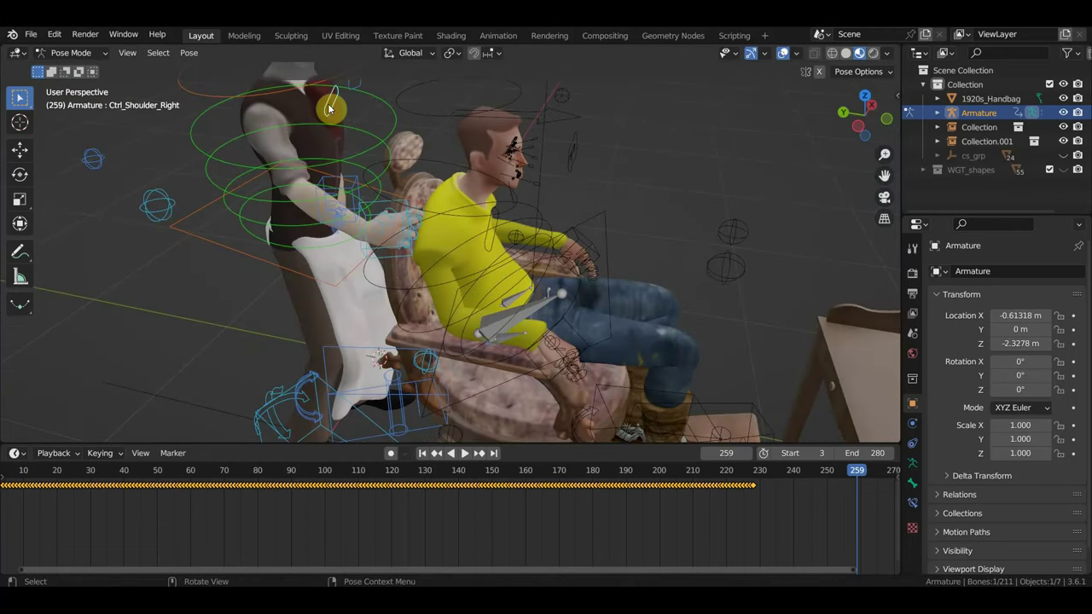
{"action": "key", "text": "KP_7"}
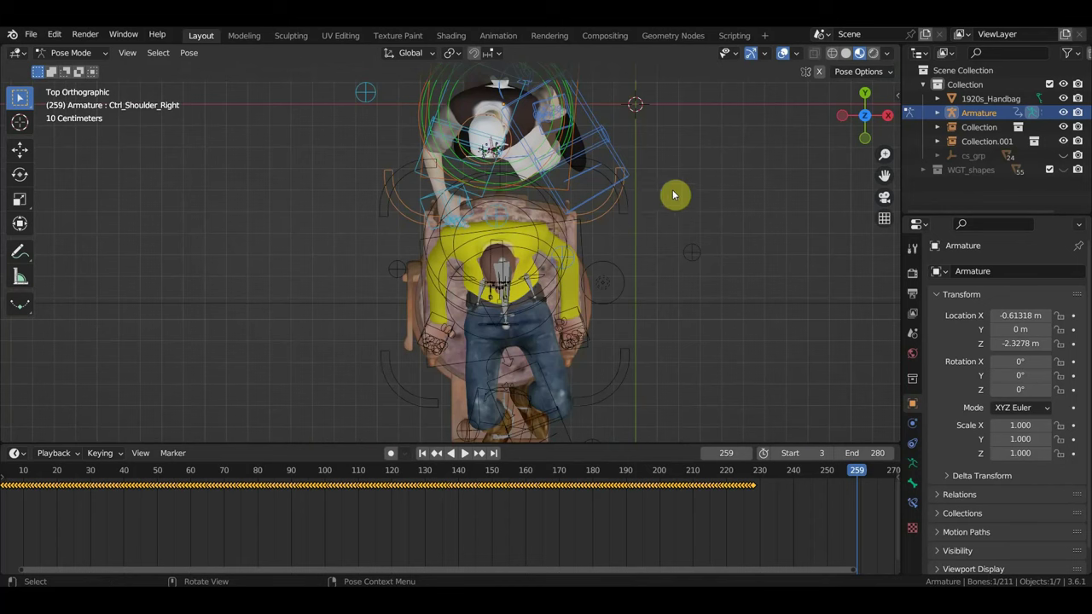
{"action": "key", "text": "r"}
{"action": "left_click", "coordinate": [632, 111]}
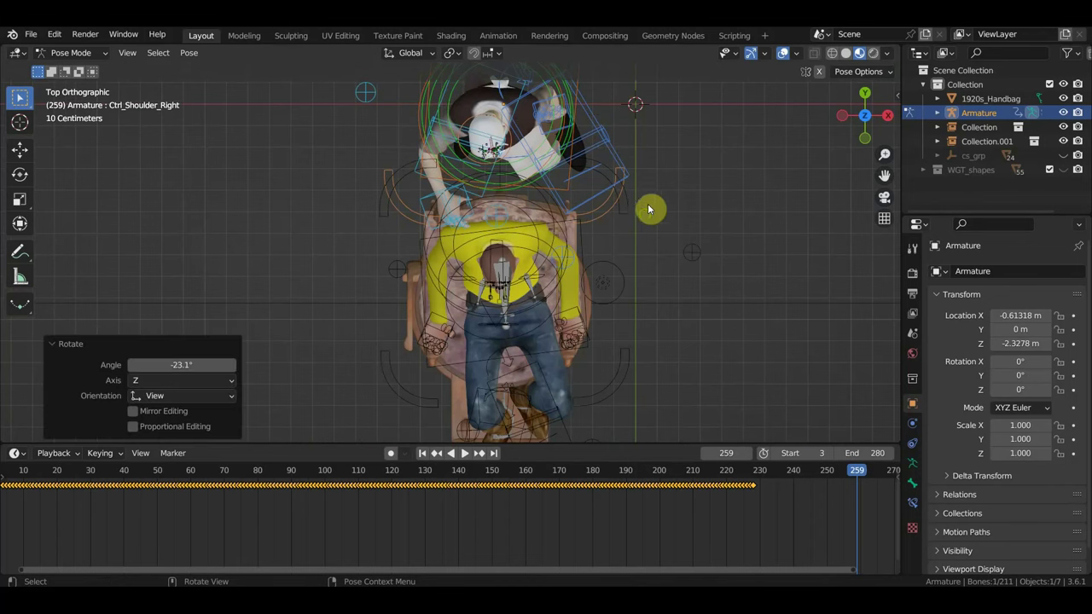
{"action": "mouse_move", "coordinate": [650, 209]}
{"action": "middle_mouse_down"}
{"action": "mouse_move", "coordinate": [581, 121]}
{"action": "mouse_move", "coordinate": [674, 143]}
{"action": "middle_mouse_up"}
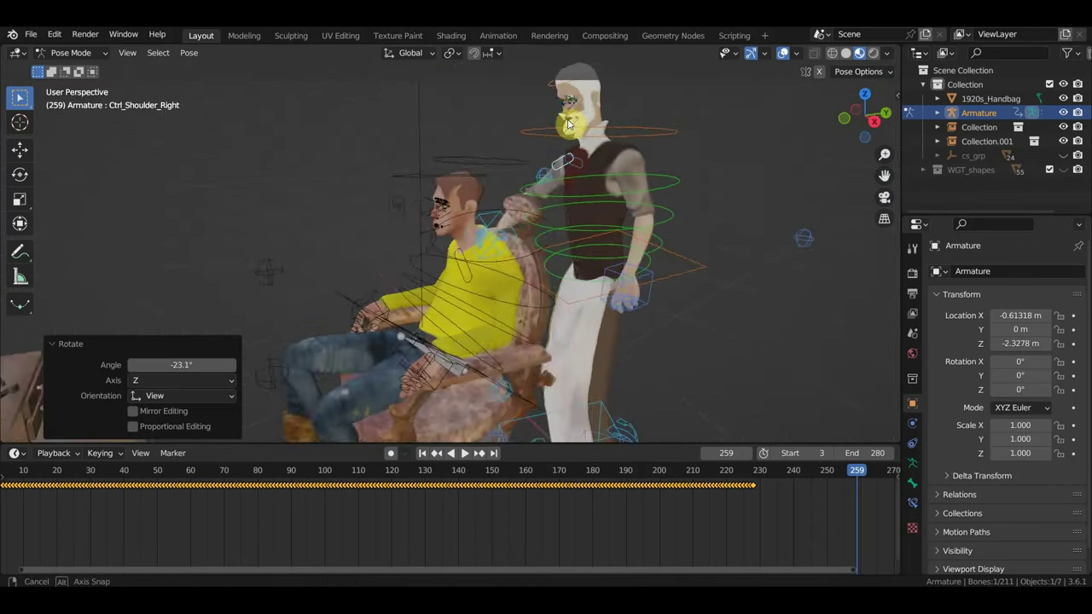
- Tilt the barber's head about 9.6° with the neck control in side view
{"action": "left_click", "coordinate": [668, 148]}
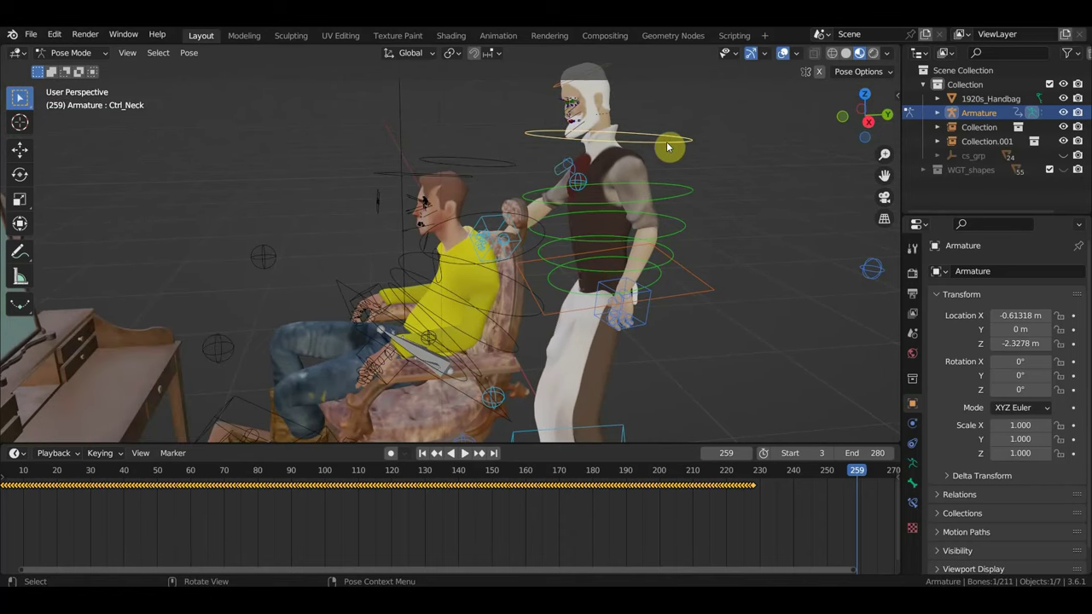
{"action": "key", "text": "KP_3"}
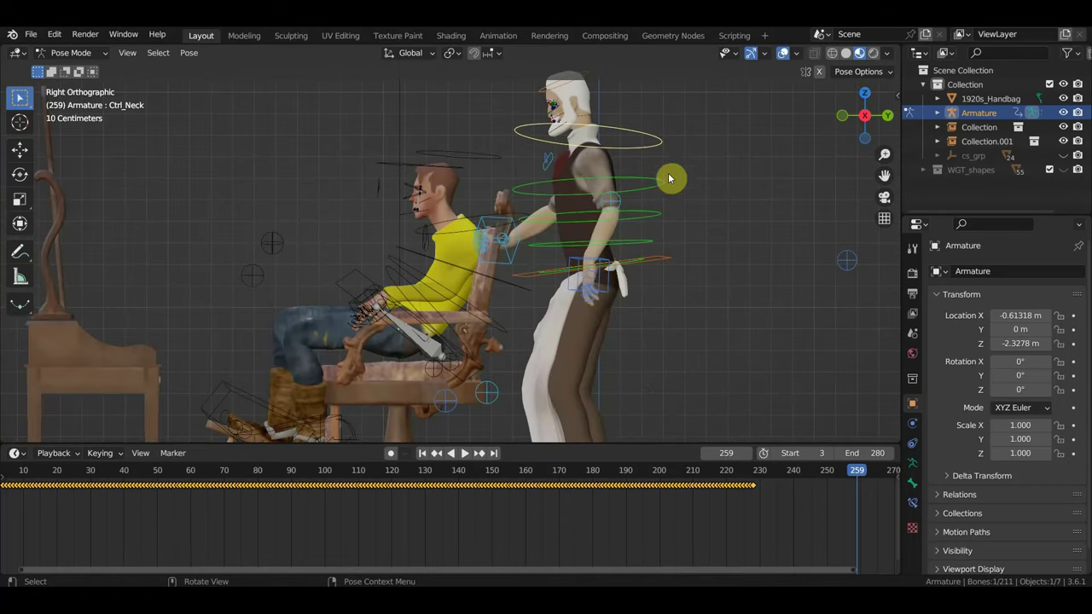
{"action": "key", "text": "r"}
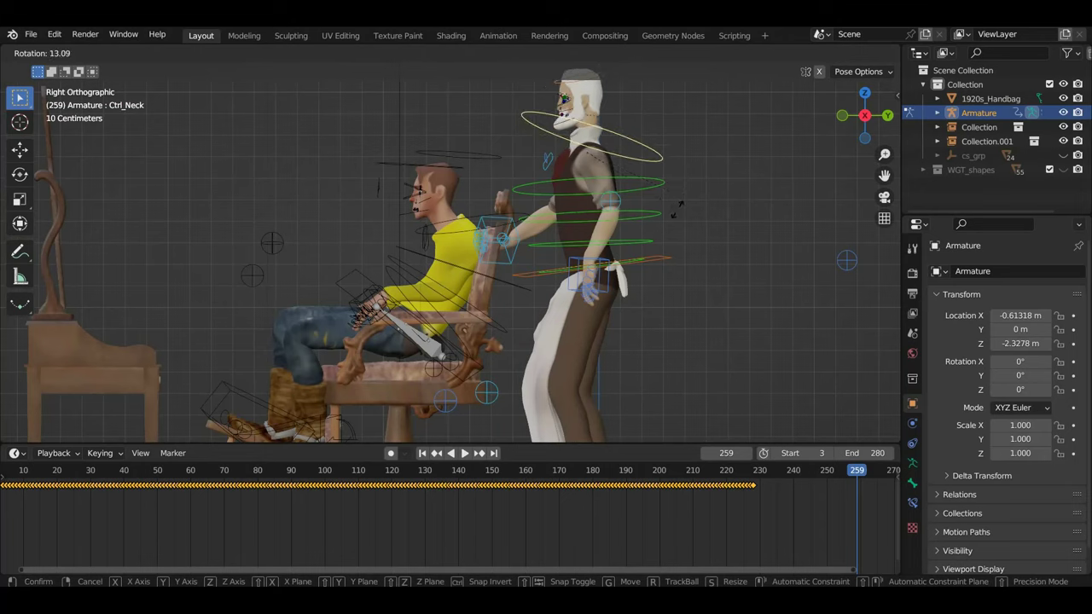
{"action": "left_click", "coordinate": [678, 207]}
- Key Location & Rotation for all bones at frame 259, then go to frame 241
{"action": "key", "text": "a"}
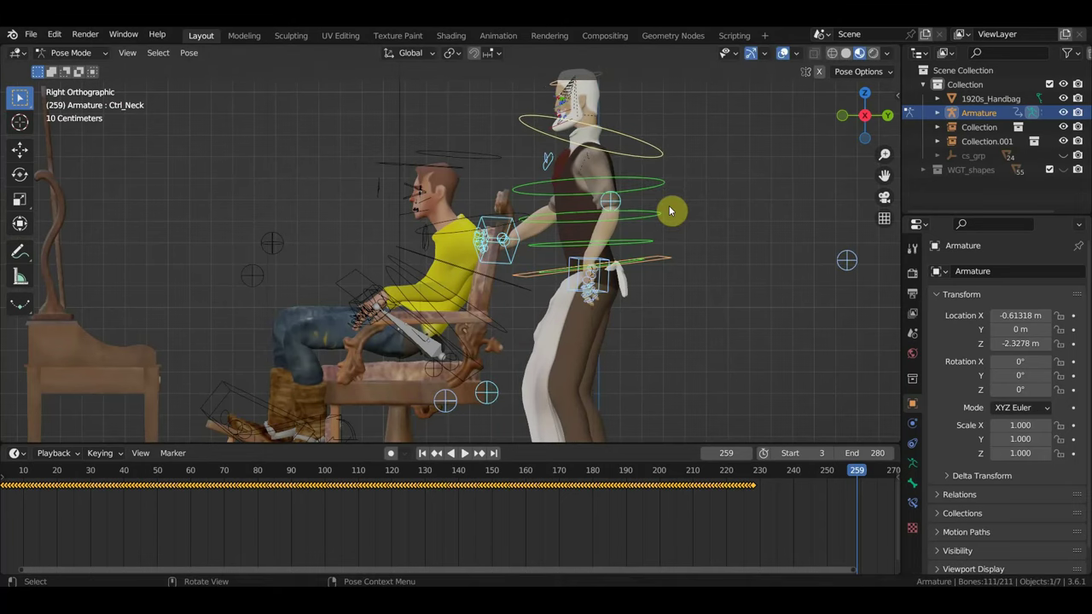
{"action": "key", "text": "i"}
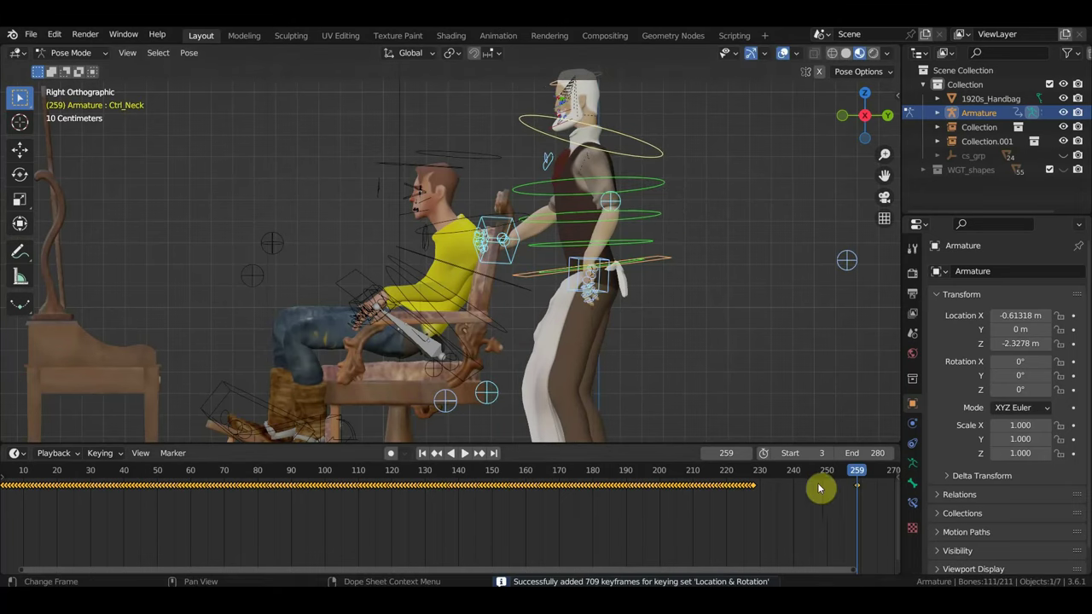
{"action": "mouse_move", "coordinate": [855, 477]}
{"action": "left_mouse_down"}
{"action": "mouse_move", "coordinate": [724, 483]}
{"action": "mouse_move", "coordinate": [796, 494]}
{"action": "left_mouse_up"}
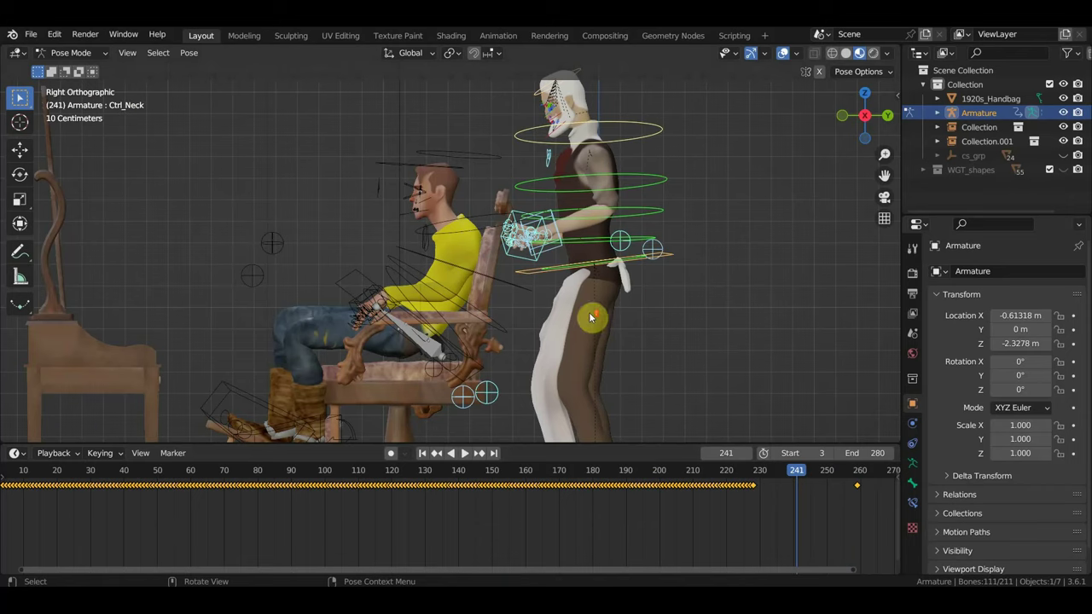
{"action": "scroll", "coordinate": [597, 281], "scroll_direction": "up", "scroll_amount": 2}
- Rotate the barber's left hand −47.8° and lower it
{"action": "left_click", "coordinate": [603, 209]}
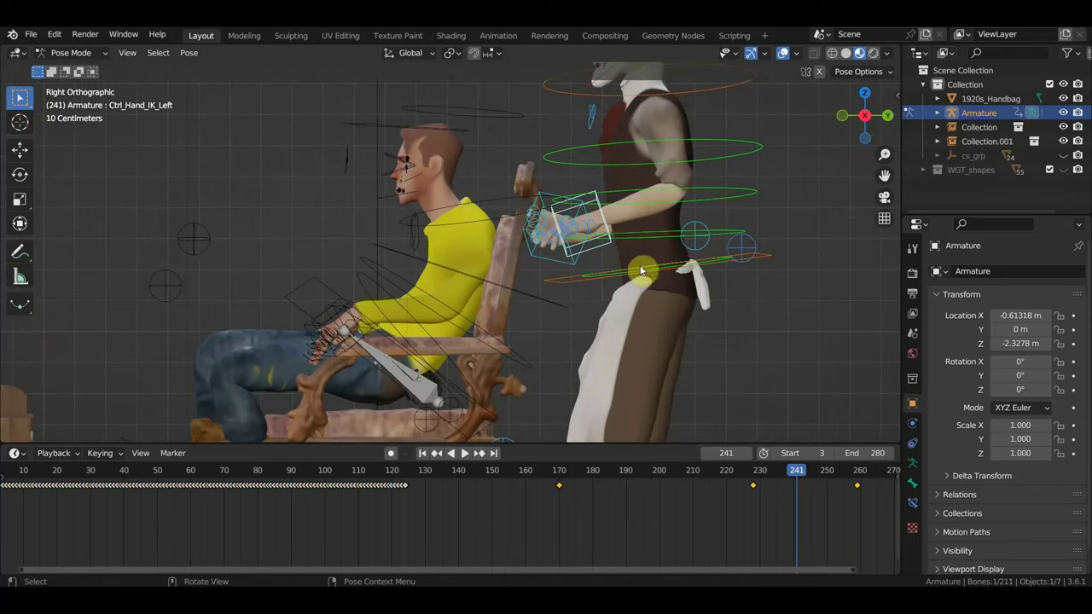
{"action": "middle_click_drag", "start_coordinate": [638, 268], "coordinate": [595, 249]}
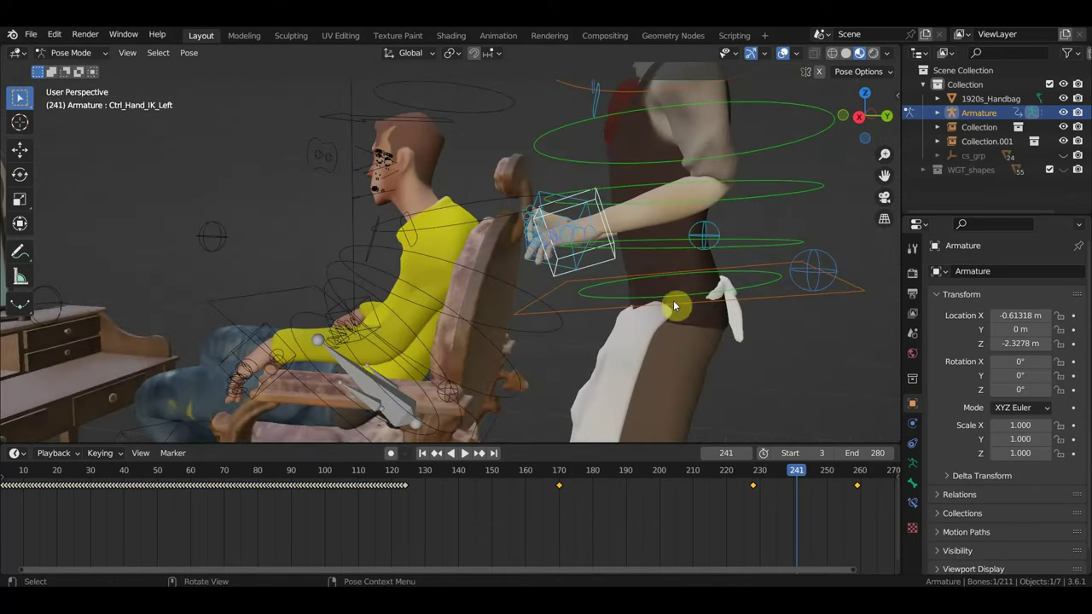
{"action": "key", "text": "r"}
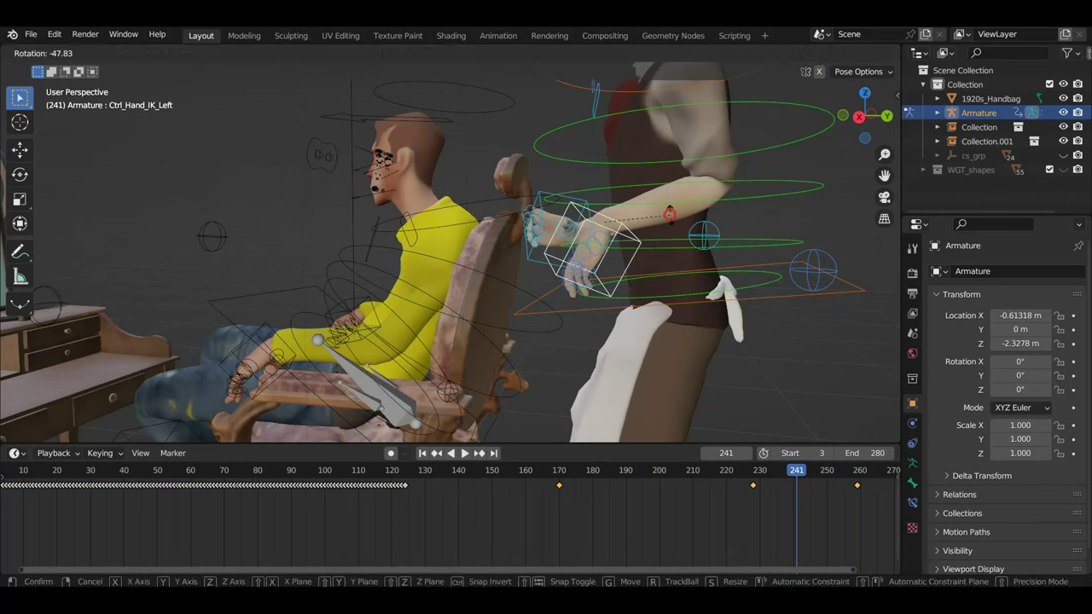
{"action": "left_click", "coordinate": [673, 221]}
{"action": "key", "text": "g"}
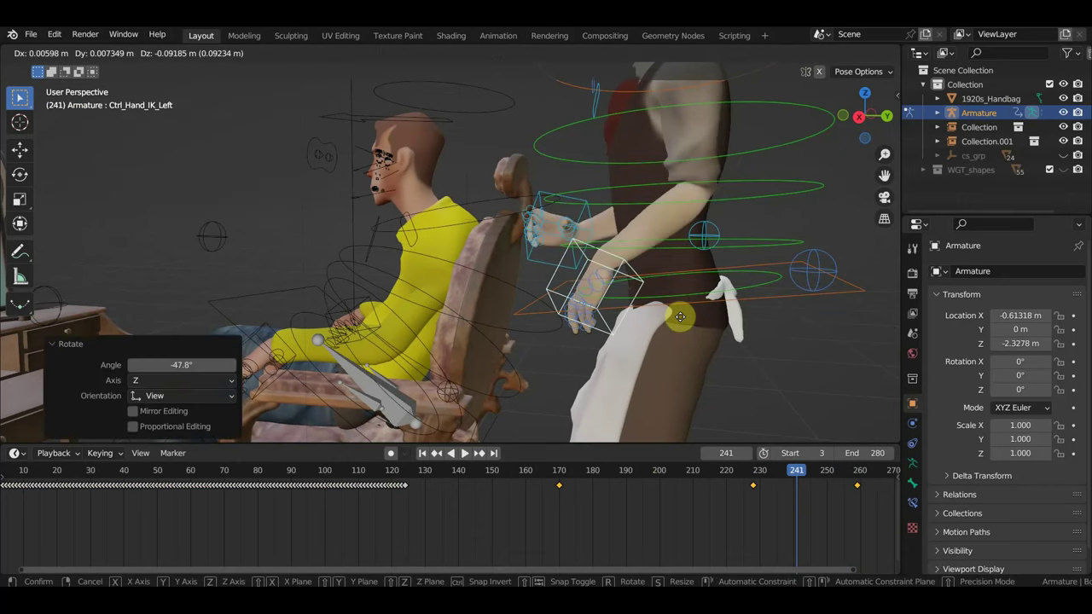
{"action": "left_click", "coordinate": [677, 324]}
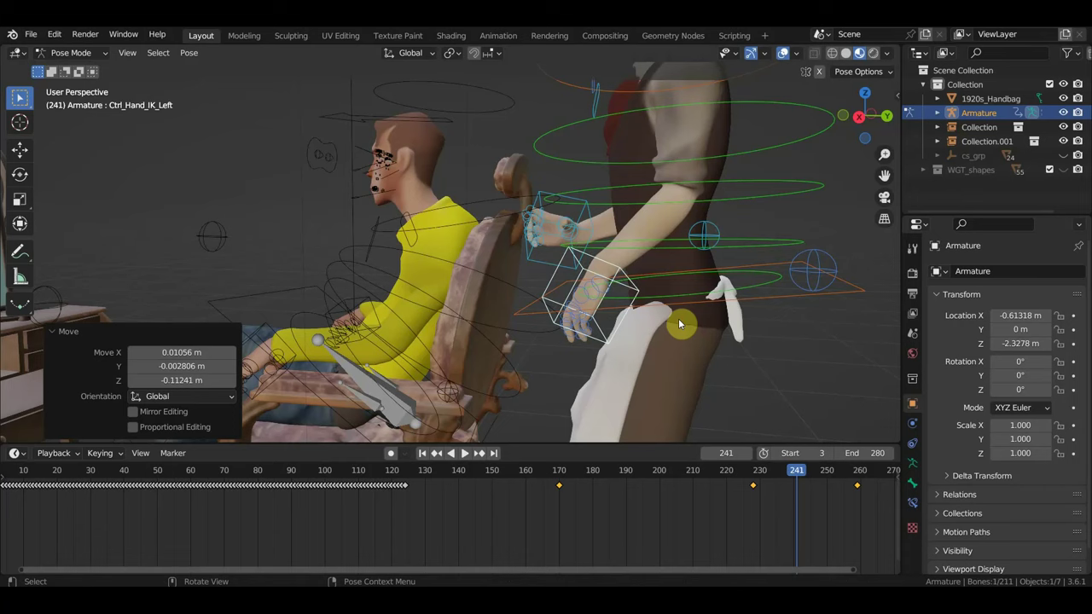
- Key Location & Rotation for all rig bones at frame 241
{"action": "key", "text": "a"}
{"action": "key", "text": "i"}
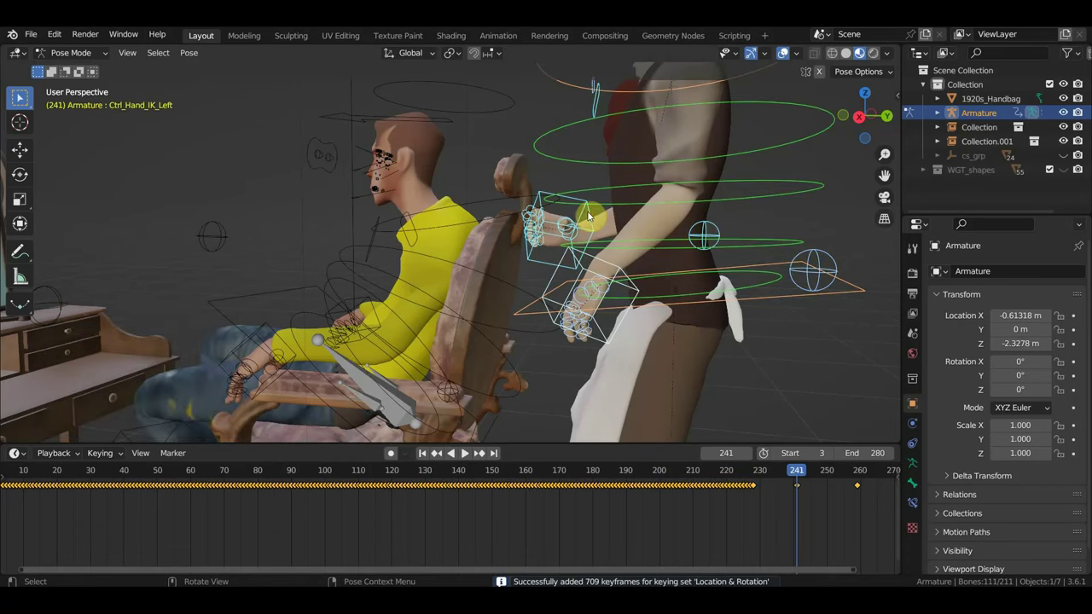
{"action": "left_click", "coordinate": [588, 216]}
{"action": "middle_click_drag", "start_coordinate": [604, 248], "coordinate": [725, 439]}
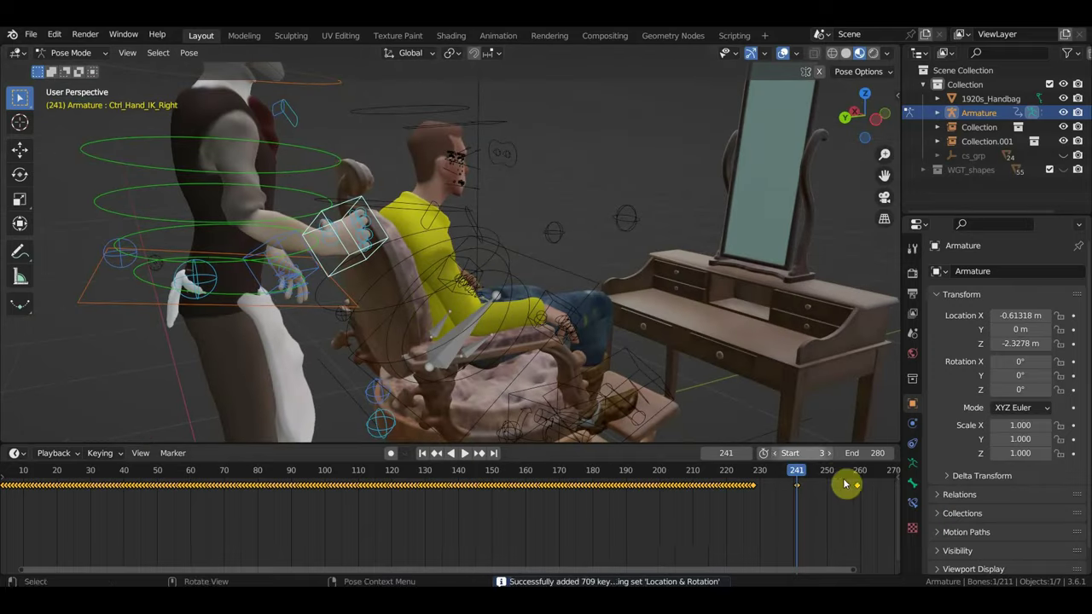
- Duplicate the end keyframe from frame 260 onto frame 241 and check the pose
{"action": "middle_click_drag", "start_coordinate": [465, 328], "coordinate": [500, 349]}
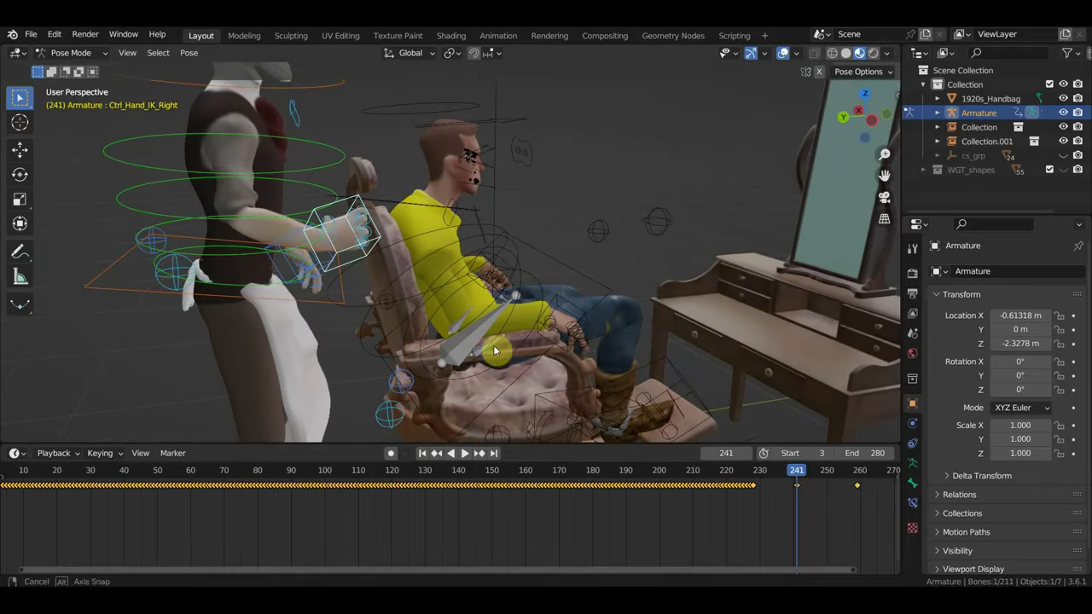
{"action": "left_click", "coordinate": [860, 476]}
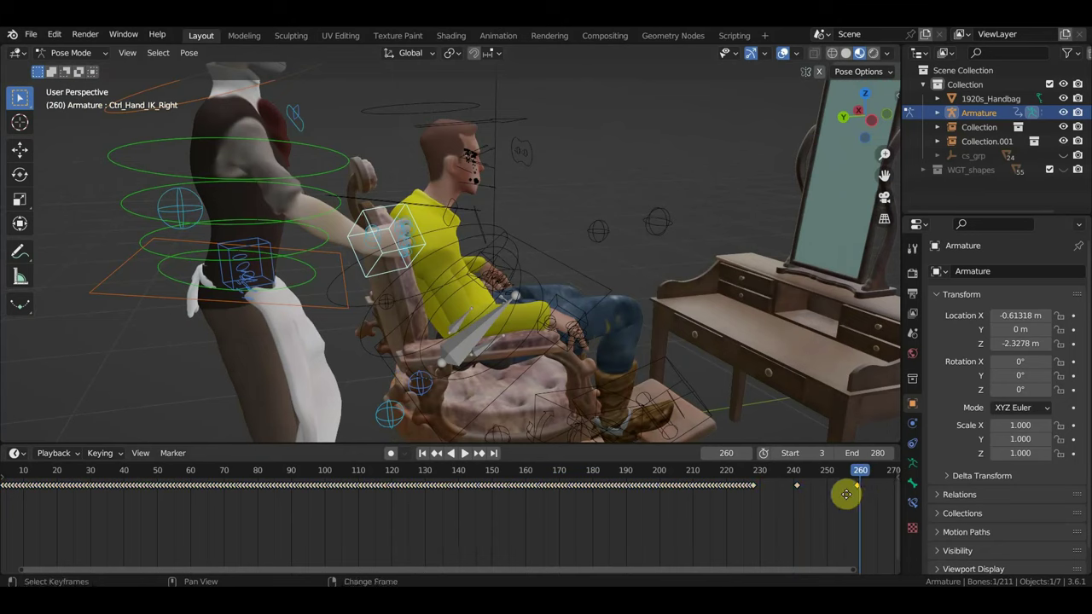
{"action": "key", "text": "g"}
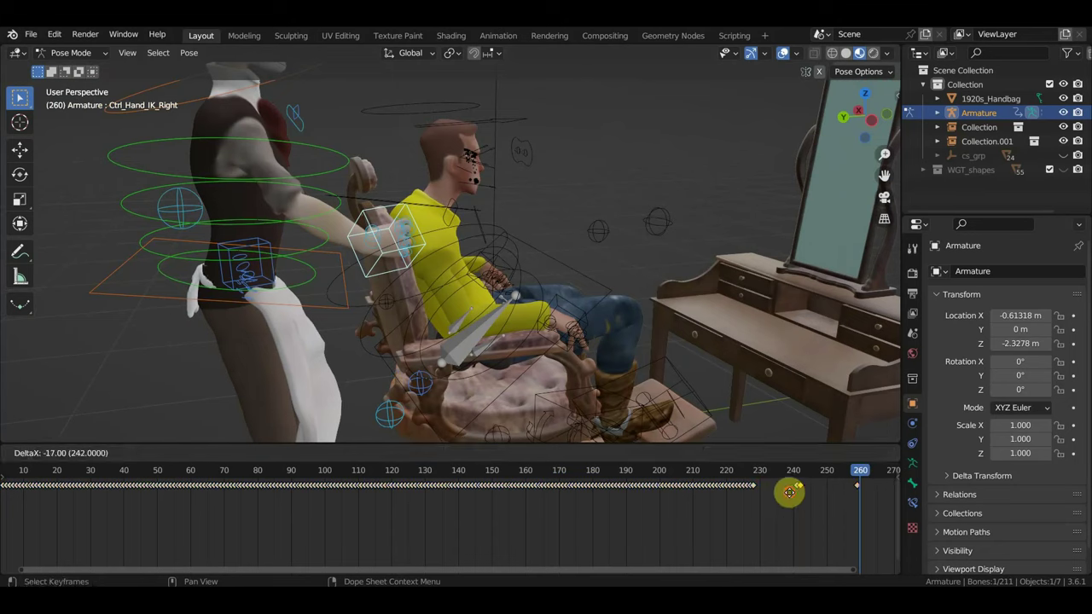
{"action": "left_click", "coordinate": [790, 492]}
{"action": "key", "text": "g"}
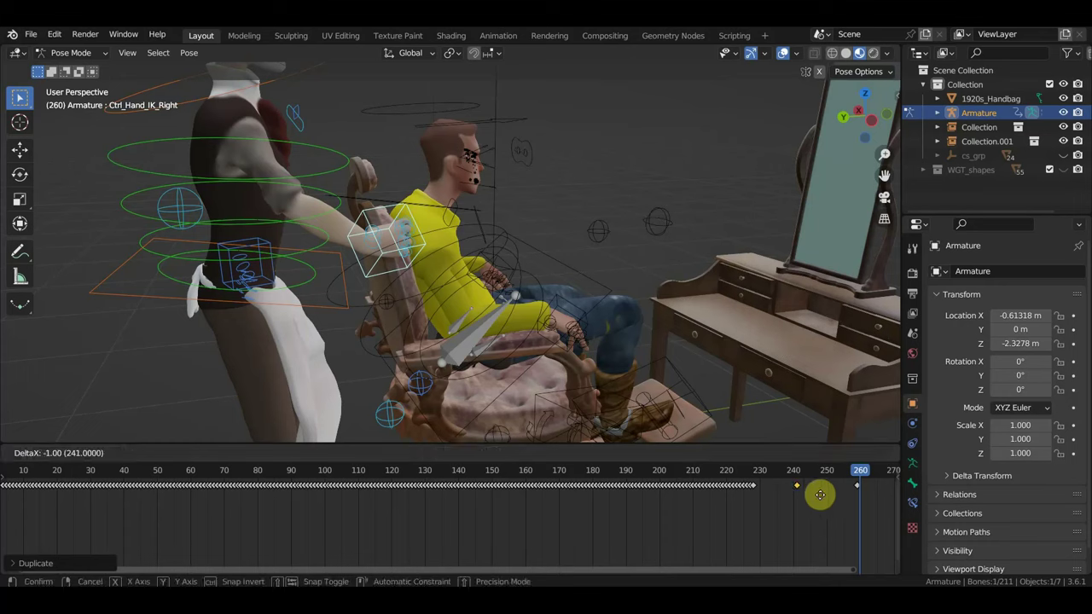
{"action": "left_click", "coordinate": [820, 500]}
{"action": "mouse_move", "coordinate": [863, 475]}
{"action": "left_mouse_down"}
{"action": "mouse_move", "coordinate": [670, 481]}
{"action": "mouse_move", "coordinate": [827, 492]}
{"action": "left_mouse_up"}
{"action": "mouse_move", "coordinate": [702, 330]}
{"action": "middle_mouse_down"}
{"action": "mouse_move", "coordinate": [487, 321]}
{"action": "mouse_move", "coordinate": [778, 289]}
{"action": "mouse_move", "coordinate": [648, 299]}
{"action": "mouse_move", "coordinate": [657, 305]}
{"action": "mouse_move", "coordinate": [743, 242]}
{"action": "middle_mouse_up"}
{"action": "scroll", "coordinate": [779, 289], "scroll_direction": "down", "scroll_amount": 3}
{"action": "scroll", "coordinate": [743, 242], "scroll_direction": "down", "scroll_amount": 1}
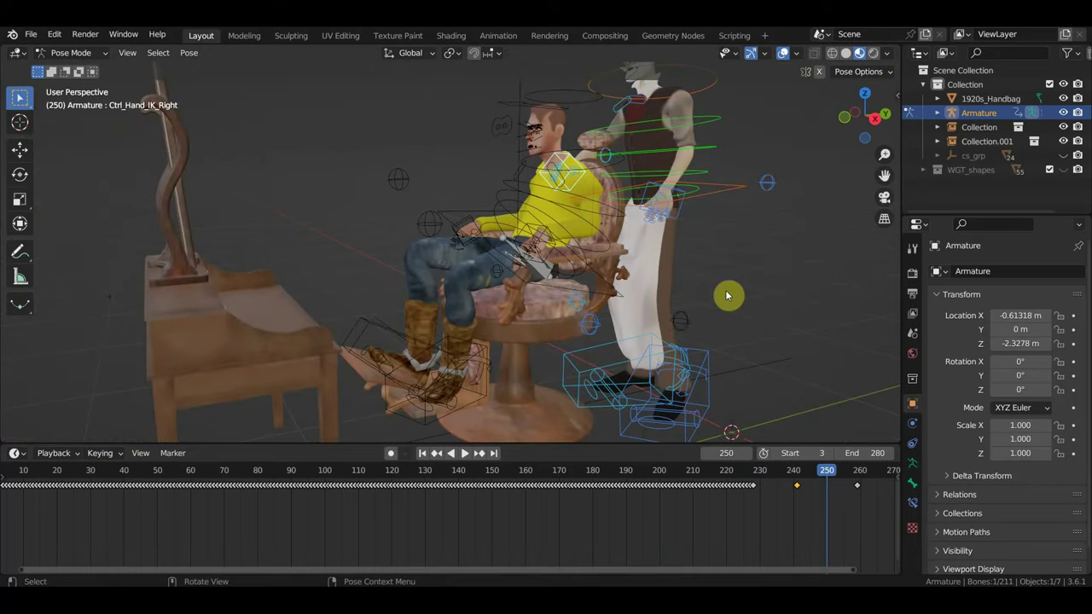
{"action": "scroll", "coordinate": [728, 295], "scroll_direction": "down", "scroll_amount": 1}
{"action": "middle_click_drag", "start_coordinate": [727, 295], "coordinate": [762, 319], "text": "shift"}
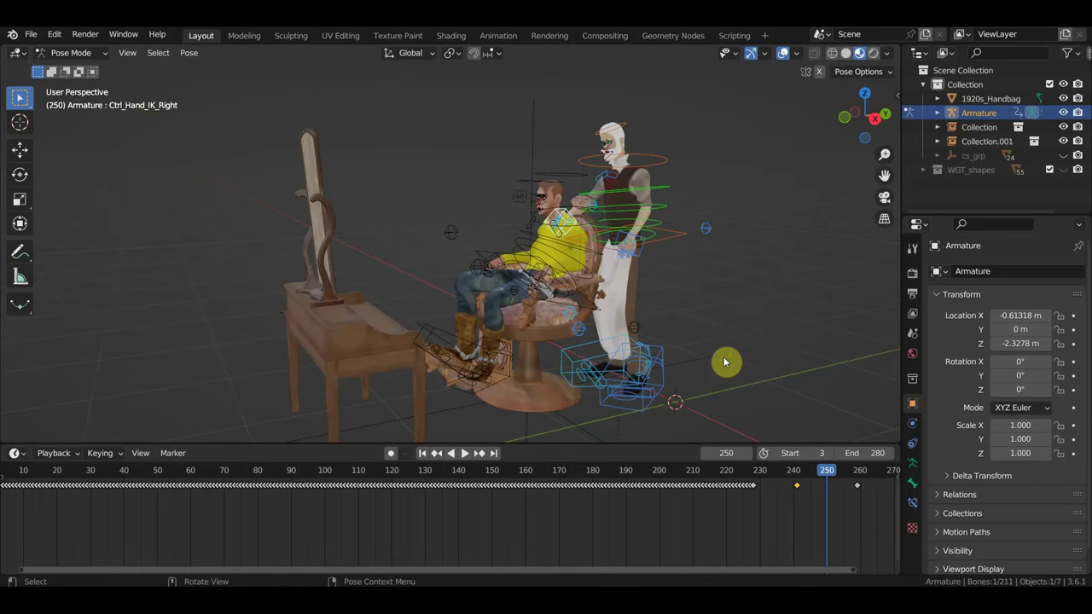
{"action": "middle_click_drag", "start_coordinate": [723, 359], "coordinate": [652, 368]}
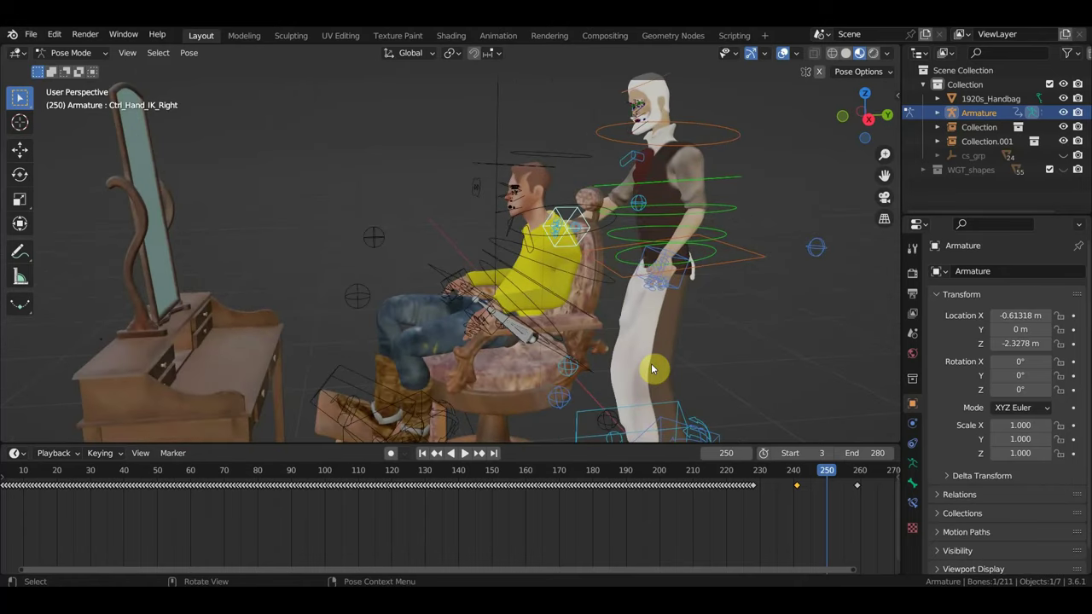
{"action": "scroll", "coordinate": [458, 529], "scroll_direction": "down", "scroll_amount": 1}
{"action": "scroll", "coordinate": [458, 529], "scroll_direction": "down", "scroll_amount": 1}
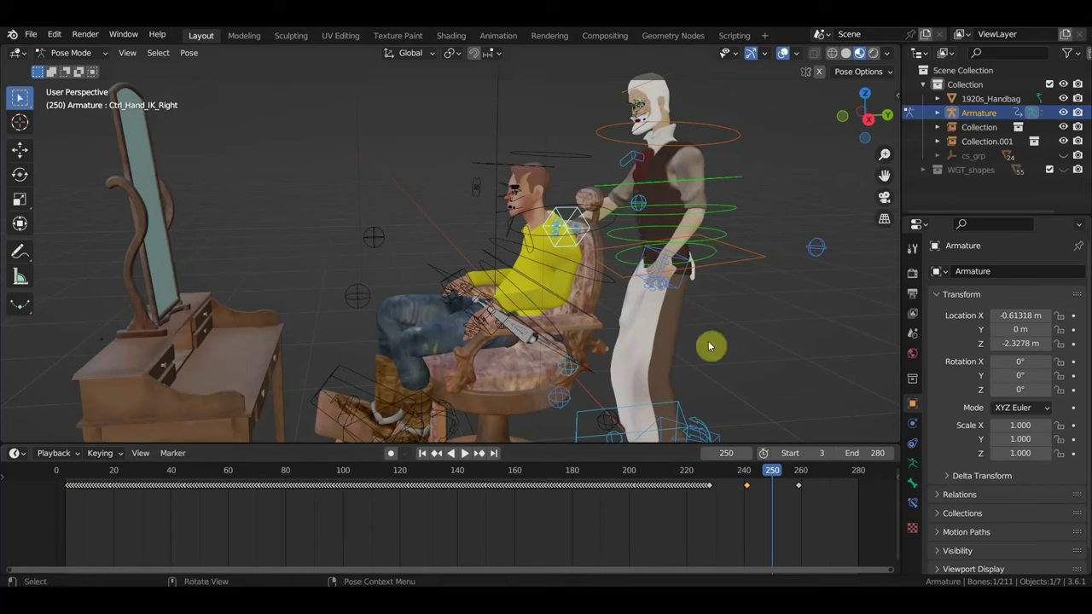
{"action": "mouse_move", "coordinate": [774, 475]}
{"action": "left_mouse_down"}
{"action": "mouse_move", "coordinate": [287, 470]}
{"action": "mouse_move", "coordinate": [346, 482]}
{"action": "left_mouse_up"}
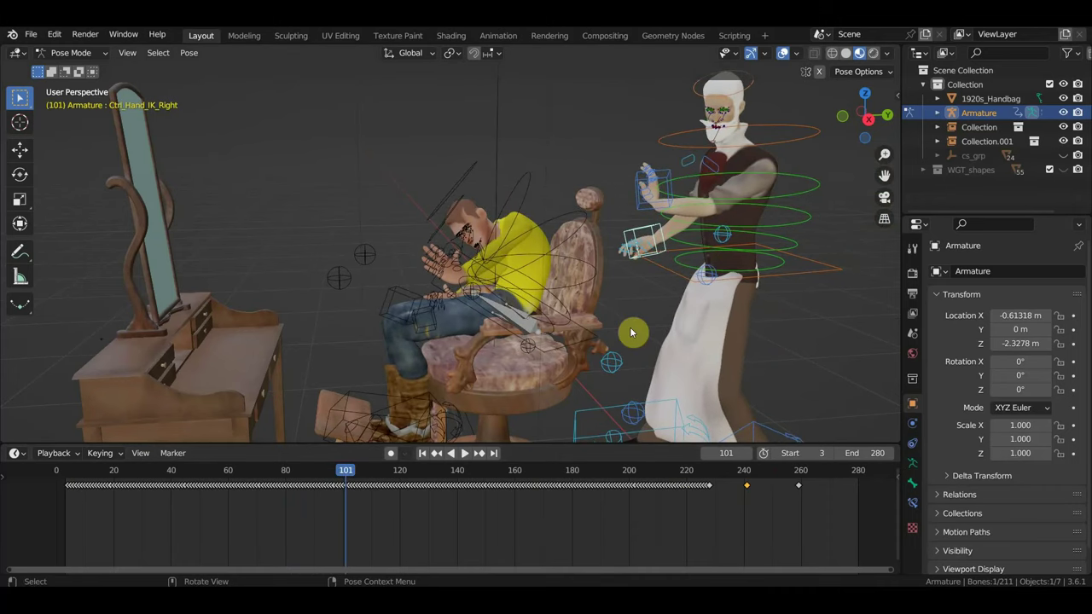
- Play the animation in side view and step through frames 89 to 94
{"action": "key", "text": "KP_3"}
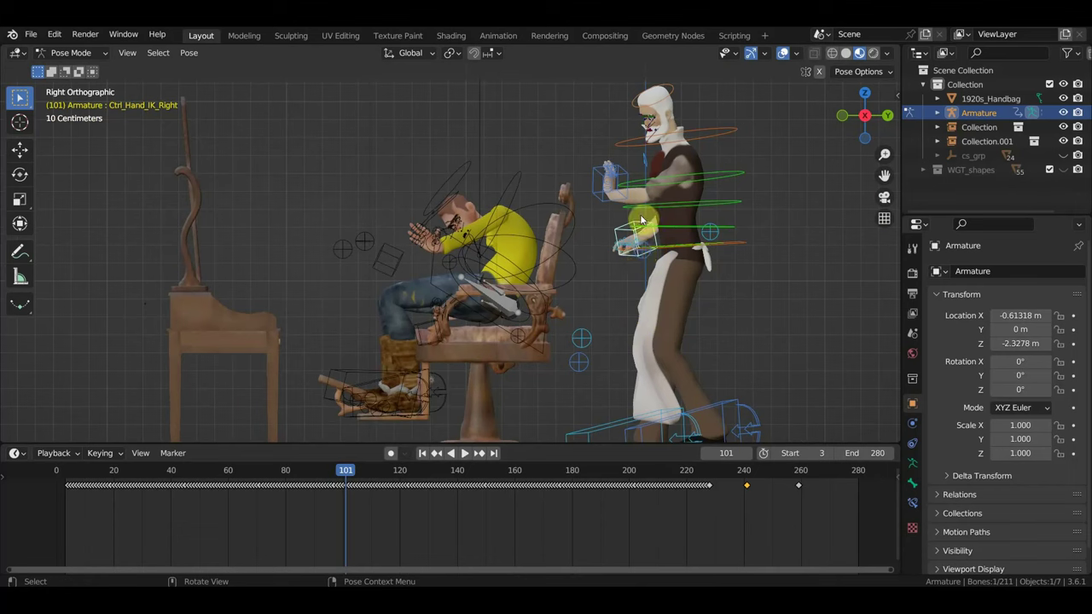
{"action": "key", "text": "space"}
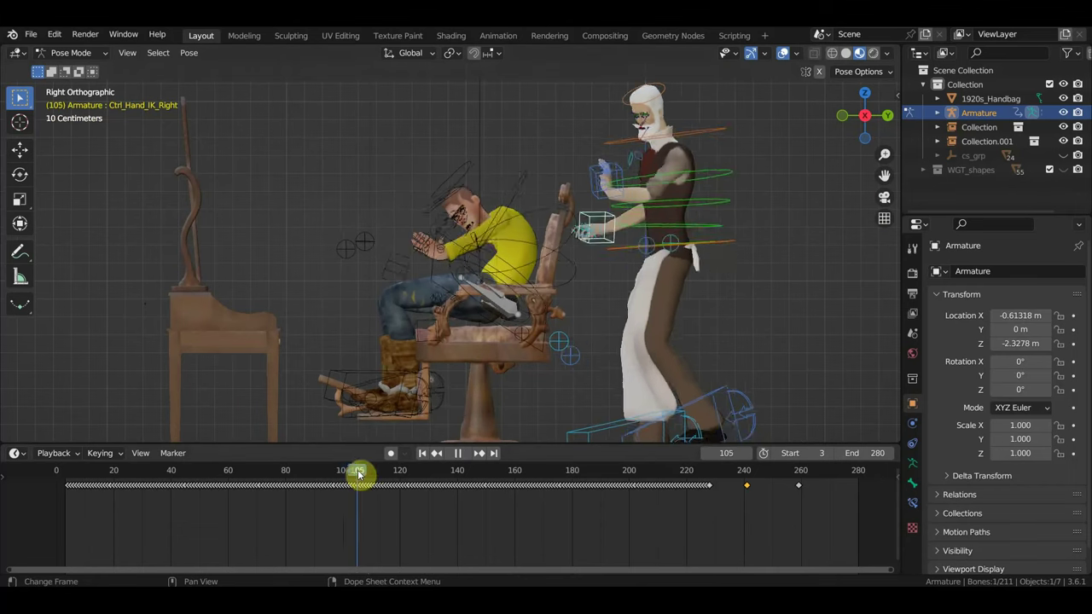
{"action": "left_click_drag", "start_coordinate": [372, 484], "coordinate": [314, 470]}
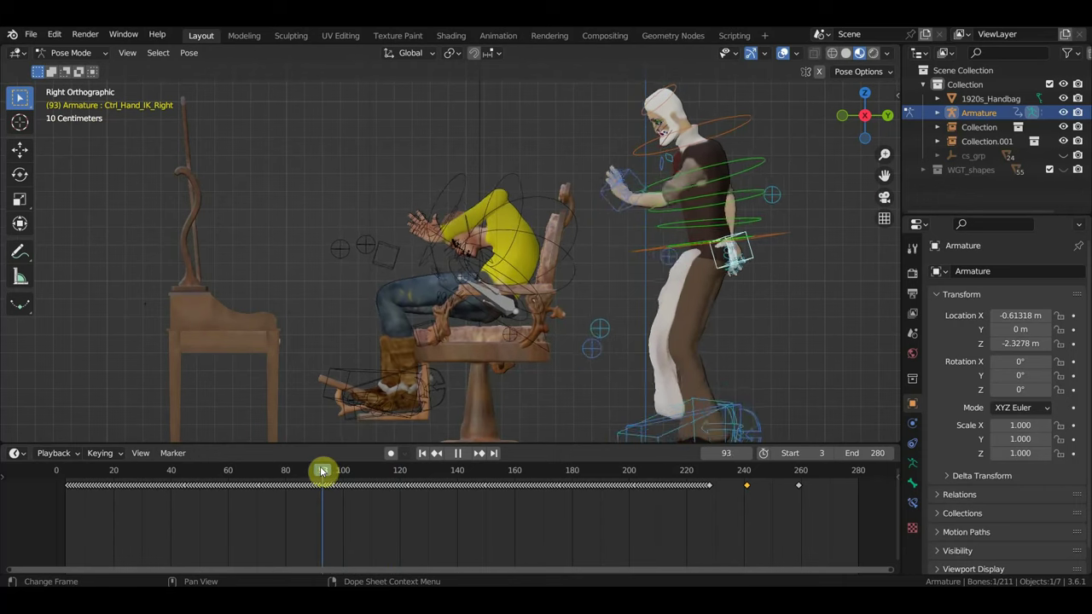
{"action": "scroll", "coordinate": [452, 524], "scroll_direction": "up", "scroll_amount": 2}
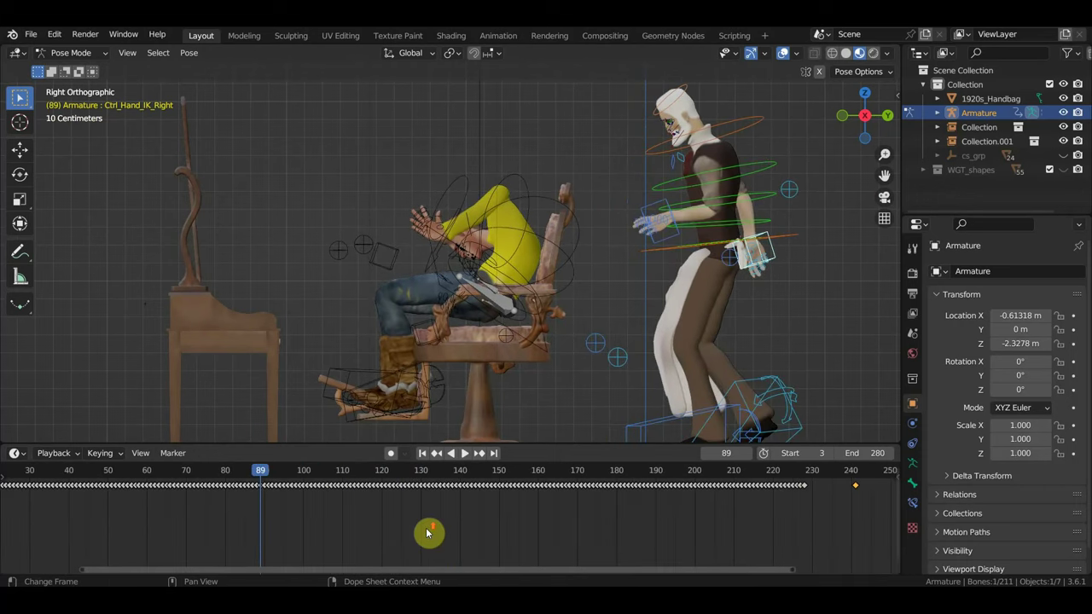
{"action": "scroll", "coordinate": [494, 541], "scroll_direction": "up", "scroll_amount": 1, "text": "ctrl"}
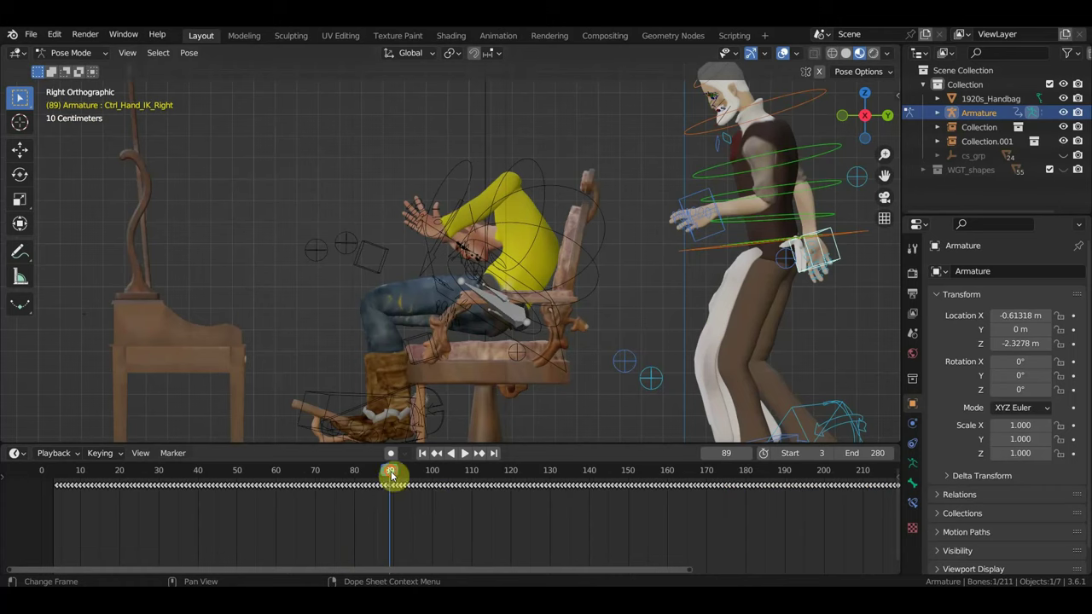
{"action": "left_click_drag", "start_coordinate": [390, 470], "coordinate": [410, 470]}
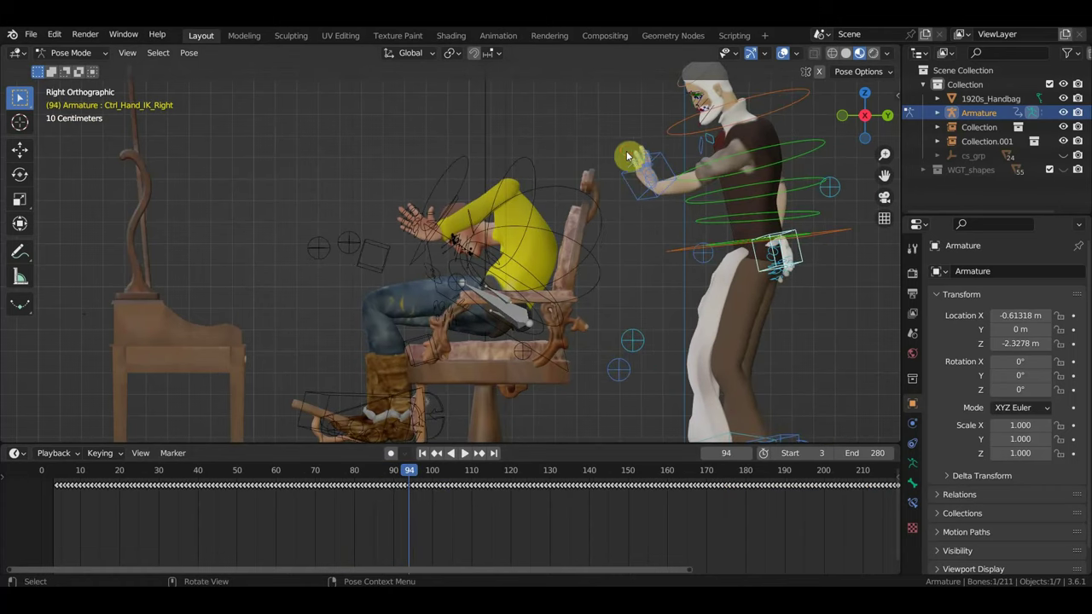
- Show the right-hand IK keys, zoom the timeline near frame 94, and replay through frame 115
{"action": "left_click", "coordinate": [663, 209]}
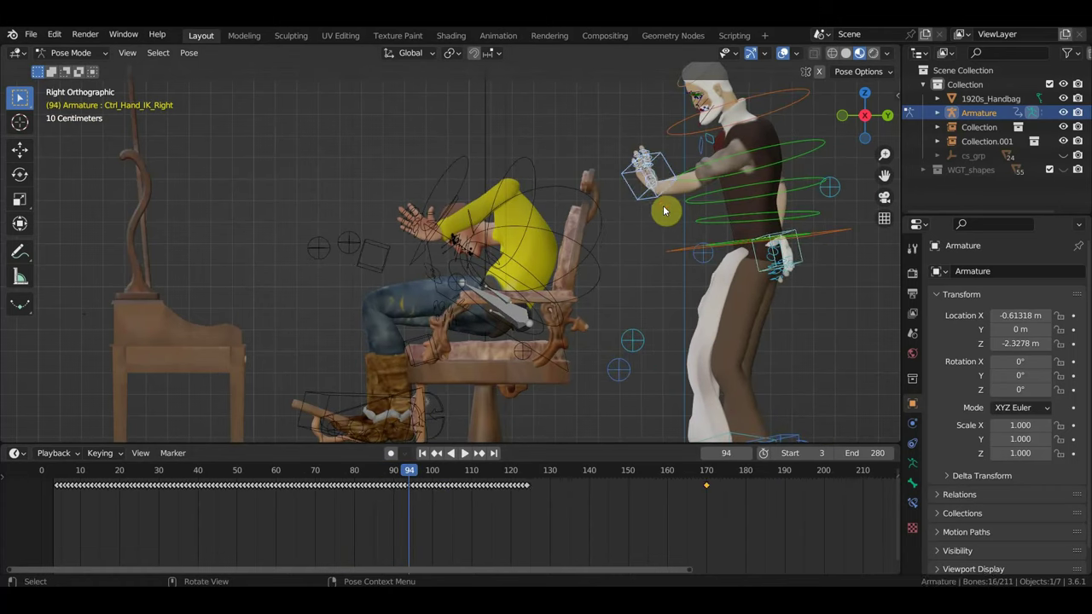
{"action": "mouse_move", "coordinate": [663, 210]}
{"action": "middle_mouse_down"}
{"action": "mouse_move", "coordinate": [645, 223]}
{"action": "mouse_move", "coordinate": [655, 221]}
{"action": "middle_mouse_up"}
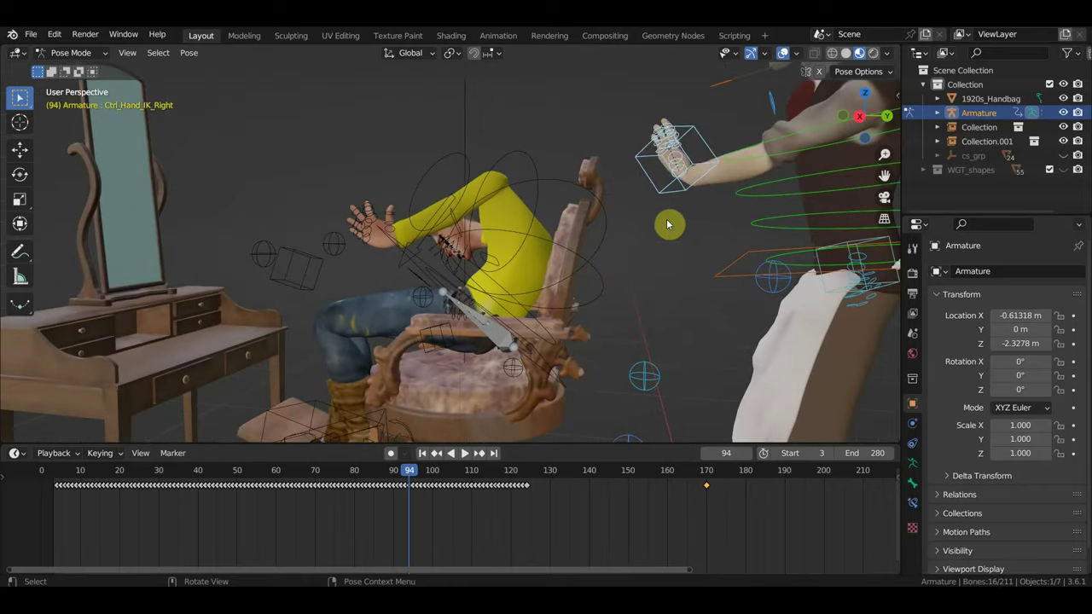
{"action": "left_click", "coordinate": [685, 226]}
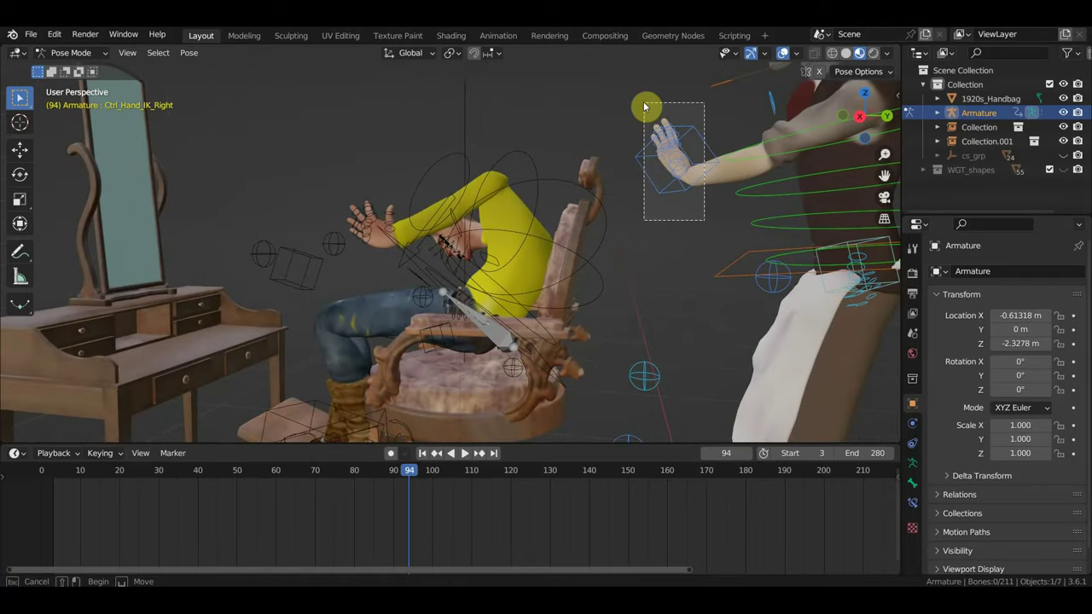
{"action": "left_click", "coordinate": [647, 124]}
{"action": "middle_click_drag", "start_coordinate": [440, 511], "coordinate": [519, 562]}
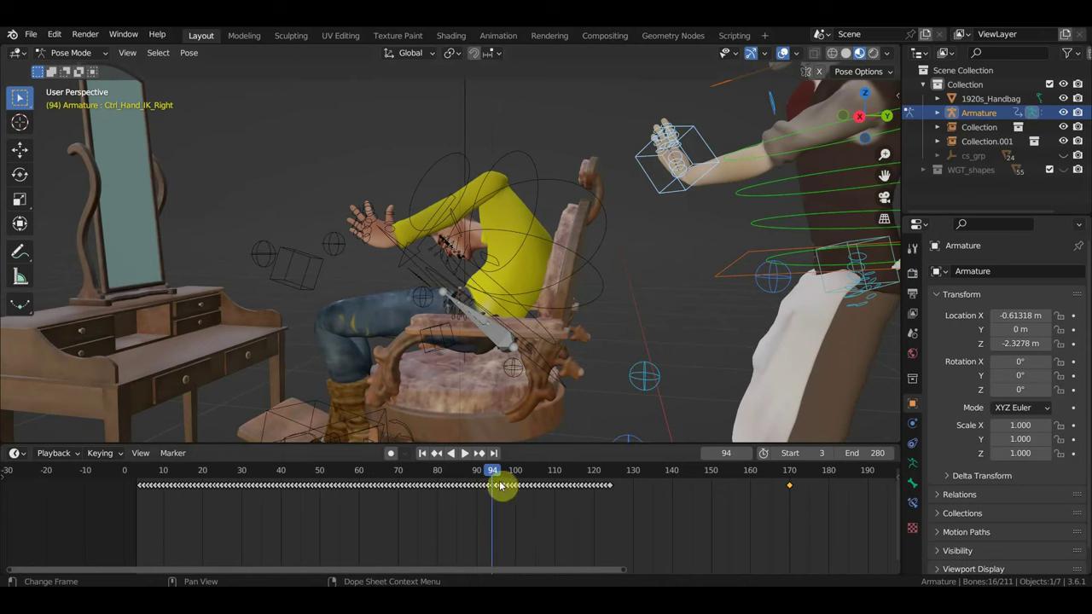
{"action": "middle_click_drag", "start_coordinate": [502, 488], "coordinate": [449, 487], "text": "ctrl"}
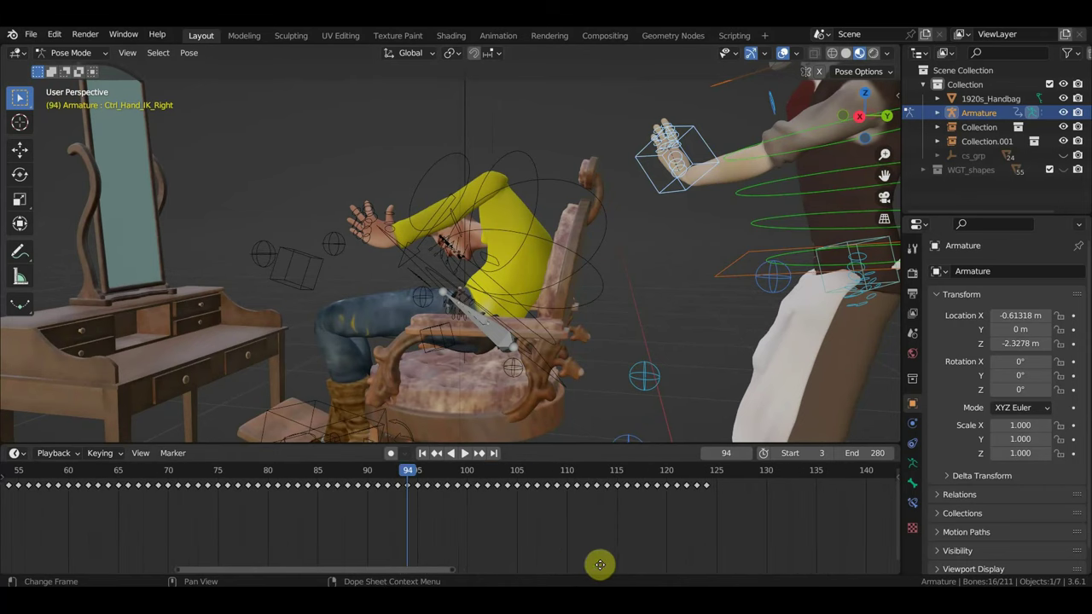
{"action": "key", "text": "space"}
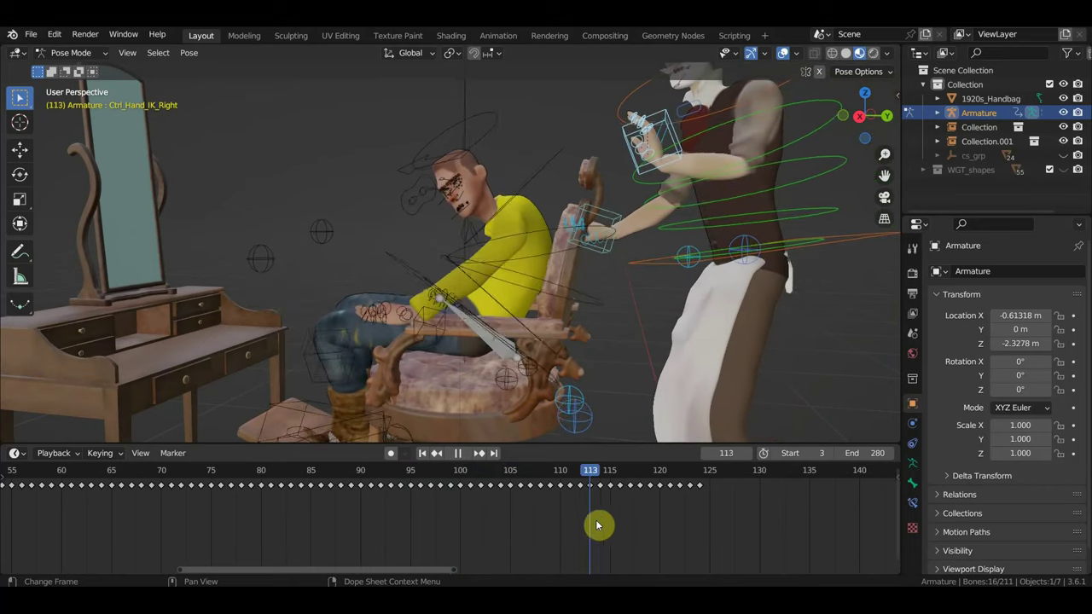
{"action": "mouse_move", "coordinate": [613, 525]}
{"action": "left_mouse_down"}
{"action": "mouse_move", "coordinate": [756, 544]}
{"action": "mouse_move", "coordinate": [541, 478]}
{"action": "mouse_move", "coordinate": [363, 474]}
{"action": "left_mouse_up"}
- Delete the right-hand IK keys after frame 91 and scrub frames 91–98 to check
{"action": "left_click", "coordinate": [359, 471]}
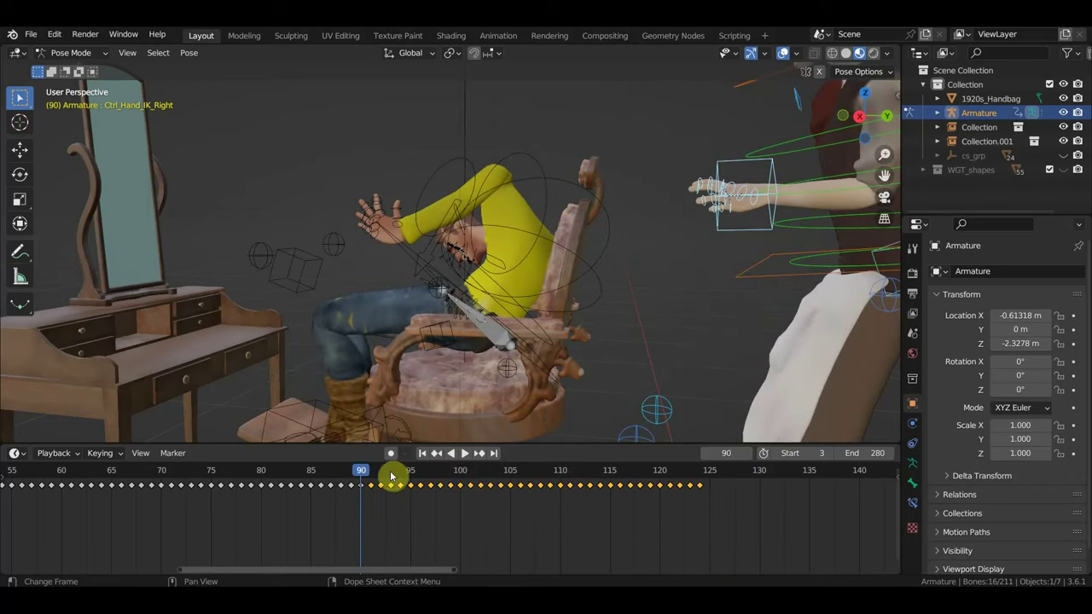
{"action": "mouse_move", "coordinate": [729, 300]}
{"action": "middle_mouse_down"}
{"action": "mouse_move", "coordinate": [748, 298]}
{"action": "mouse_move", "coordinate": [691, 298]}
{"action": "mouse_move", "coordinate": [626, 324]}
{"action": "middle_mouse_up"}
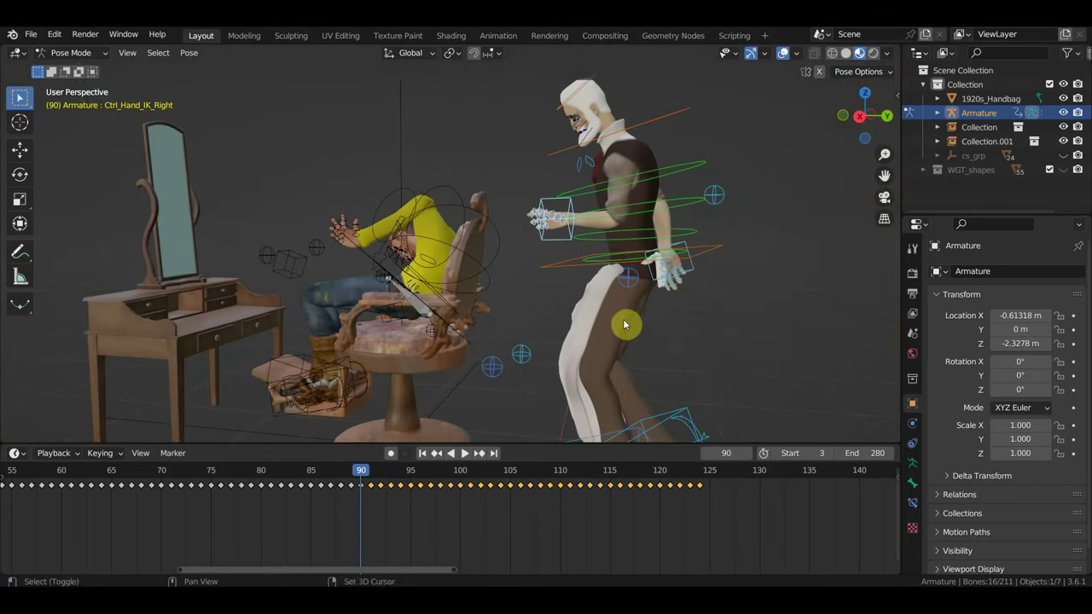
{"action": "left_click_drag", "start_coordinate": [366, 472], "coordinate": [373, 474]}
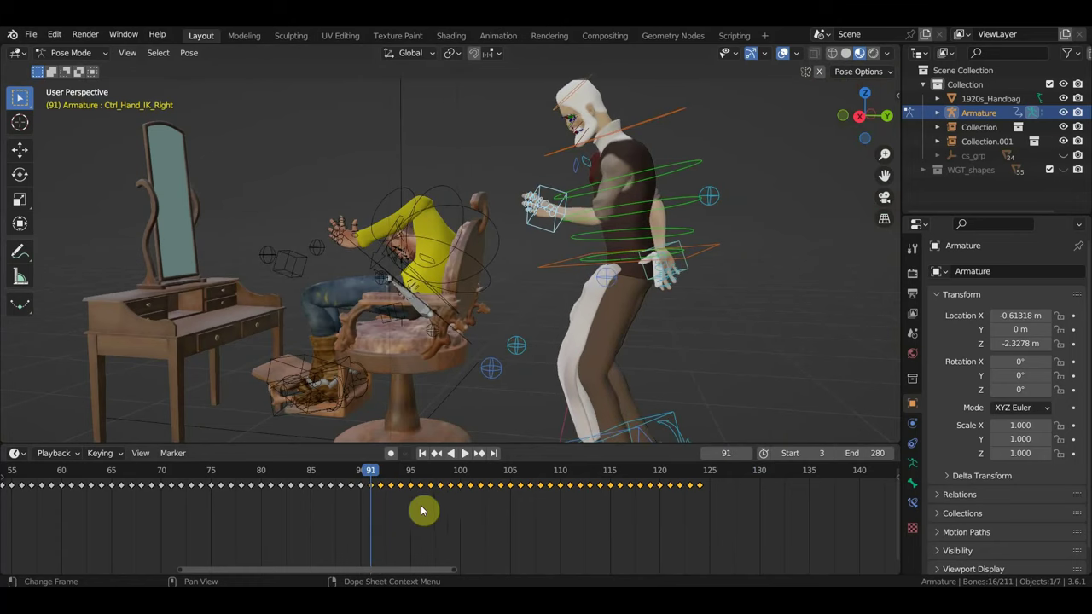
{"action": "key", "text": "Delete"}
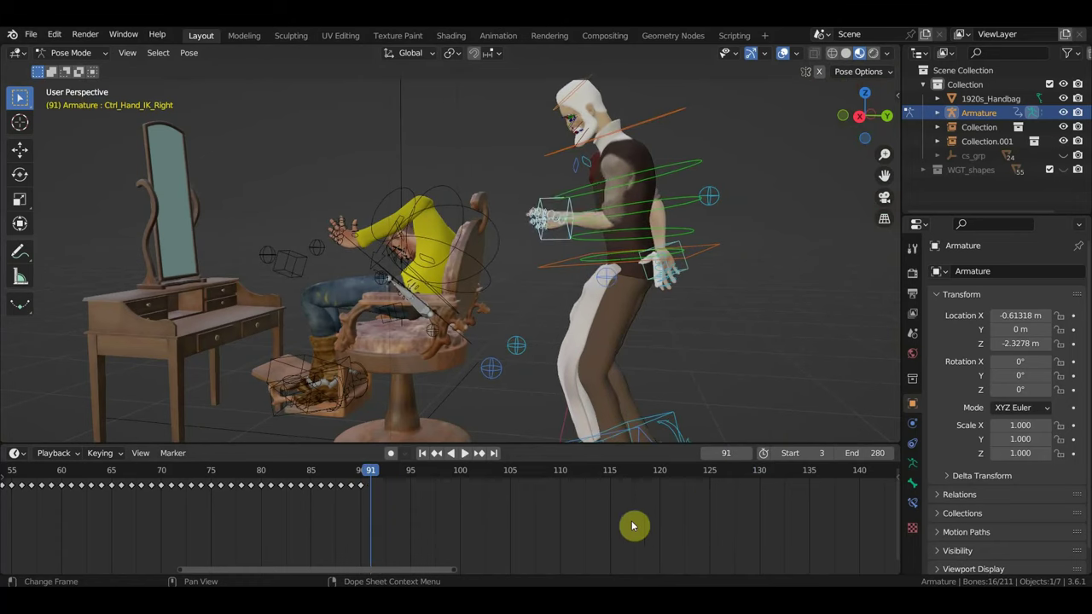
{"action": "mouse_move", "coordinate": [370, 475]}
{"action": "left_mouse_down"}
{"action": "mouse_move", "coordinate": [594, 524]}
{"action": "mouse_move", "coordinate": [558, 516]}
{"action": "left_mouse_up"}
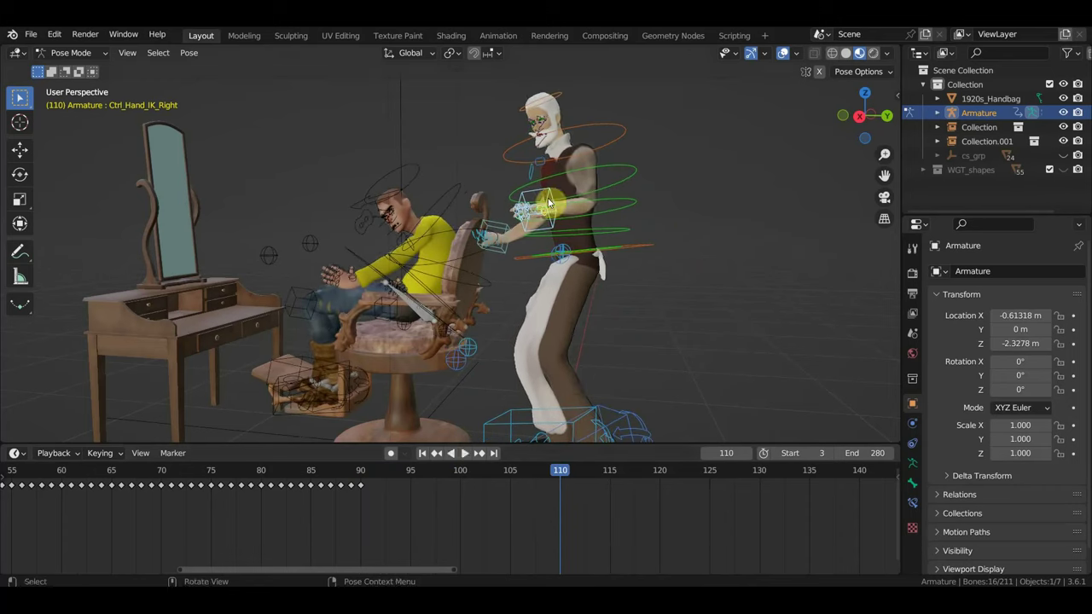
- Duplicate the frame-170 left-hand key to frame 91 and play from frame 90
{"action": "scroll", "coordinate": [591, 220], "scroll_direction": "up", "scroll_amount": 2}
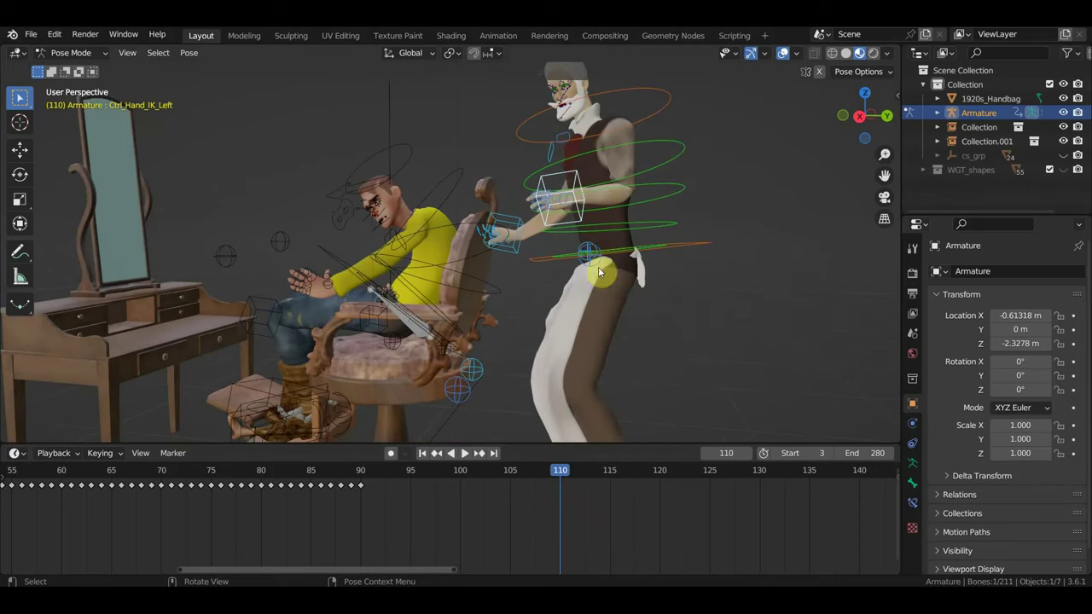
{"action": "scroll", "coordinate": [750, 497], "scroll_direction": "down", "scroll_amount": 1}
{"action": "scroll", "coordinate": [702, 527], "scroll_direction": "down", "scroll_amount": 2}
{"action": "scroll", "coordinate": [703, 527], "scroll_direction": "right", "scroll_amount": 1, "text": "ctrl"}
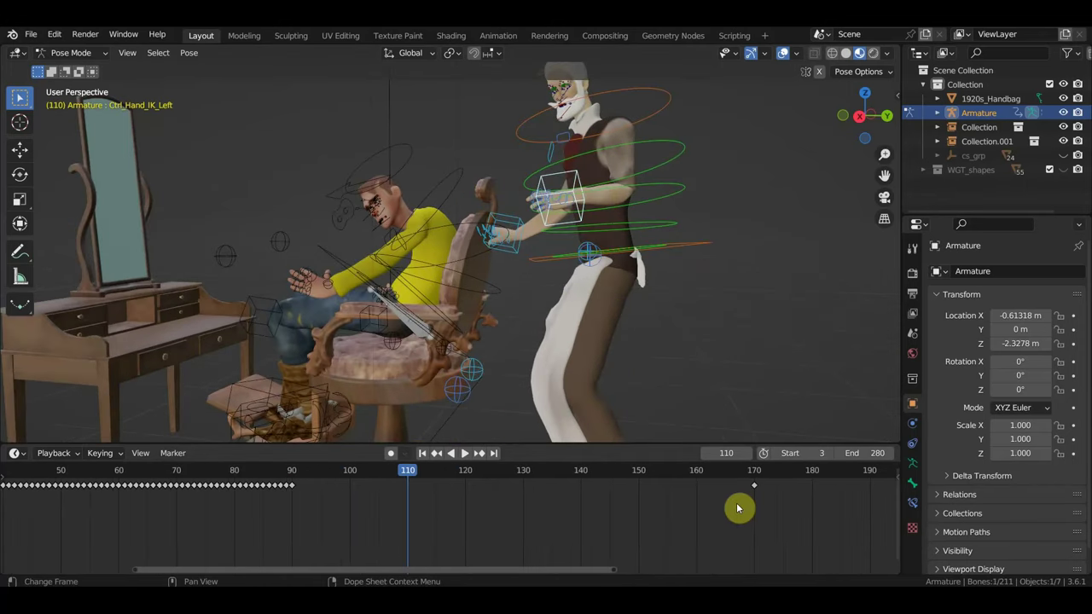
{"action": "left_click", "coordinate": [756, 471]}
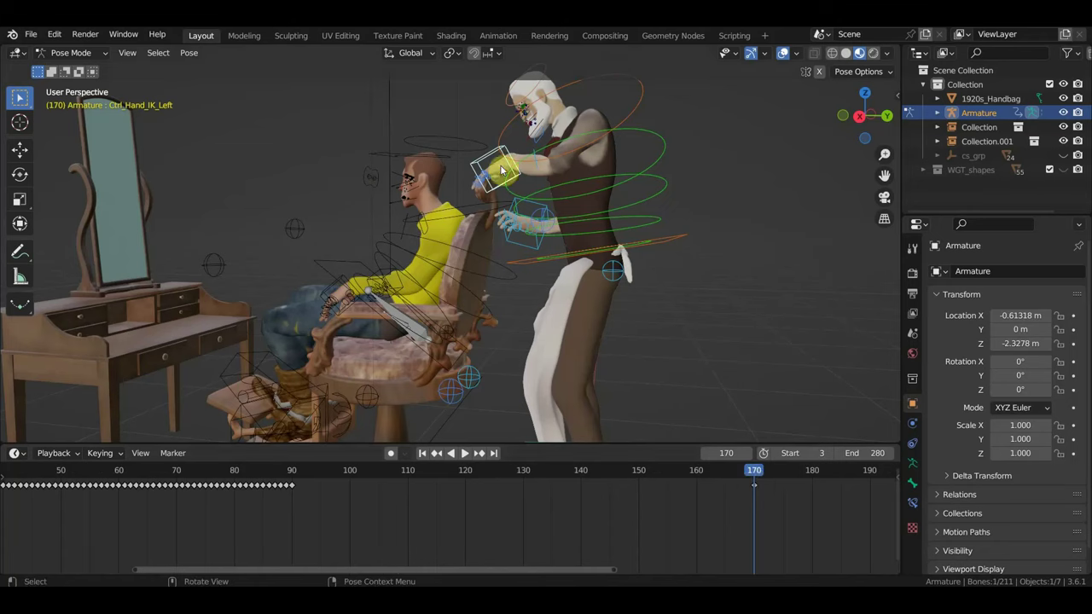
{"action": "middle_click_drag", "start_coordinate": [513, 202], "coordinate": [627, 221]}
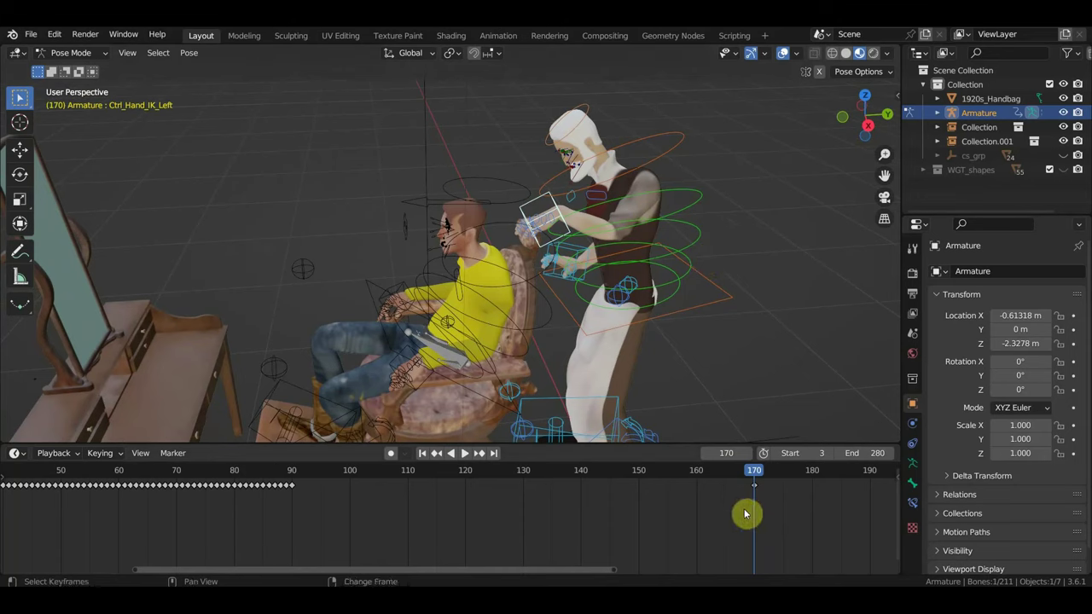
{"action": "key", "text": "g"}
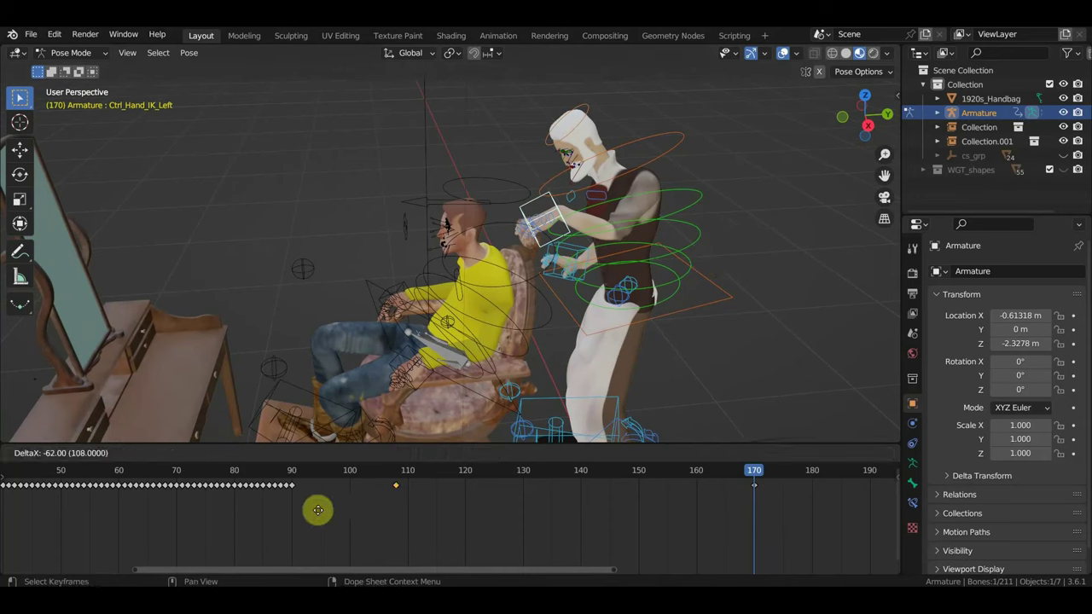
{"action": "left_click", "coordinate": [275, 514]}
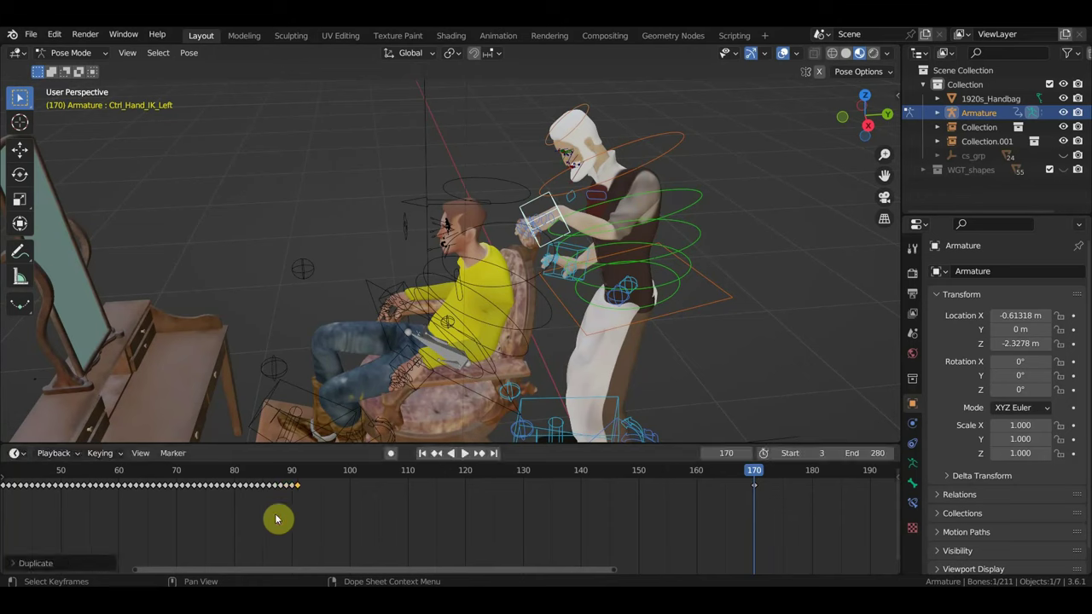
{"action": "left_click", "coordinate": [292, 475]}
{"action": "key", "text": "space"}
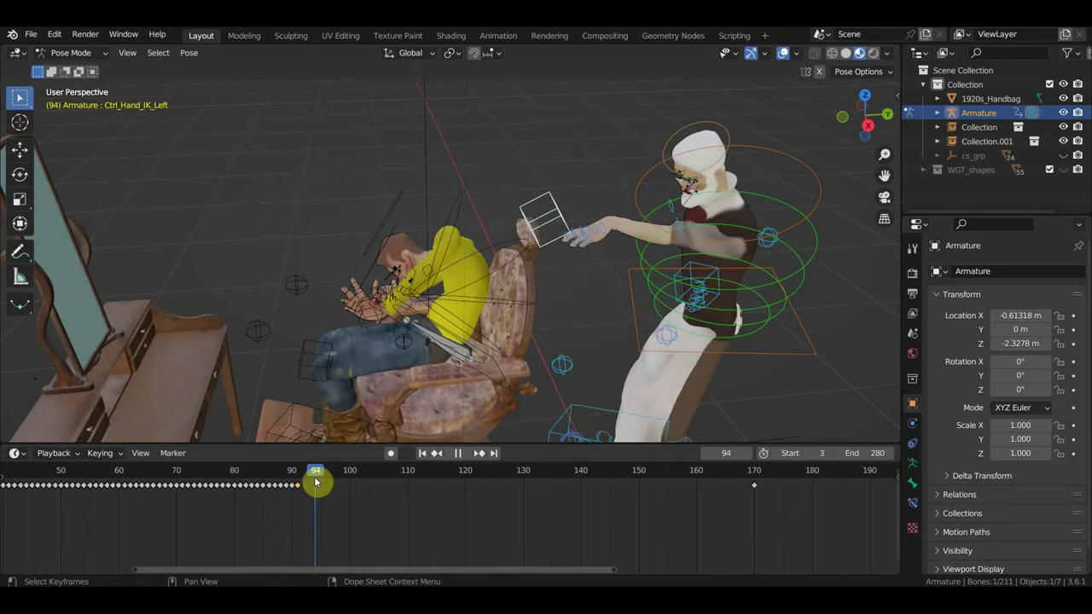
{"action": "key", "text": "space"}
- Move the duplicated key to frame 106 and review frames 98 to 106
{"action": "key", "text": "KP_3"}
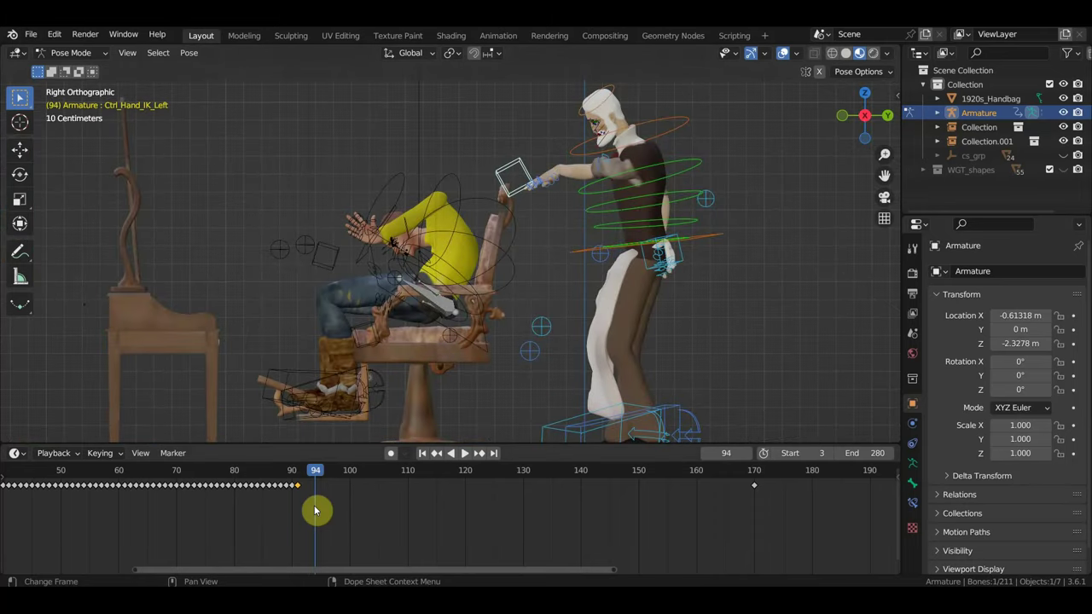
{"action": "key", "text": "g"}
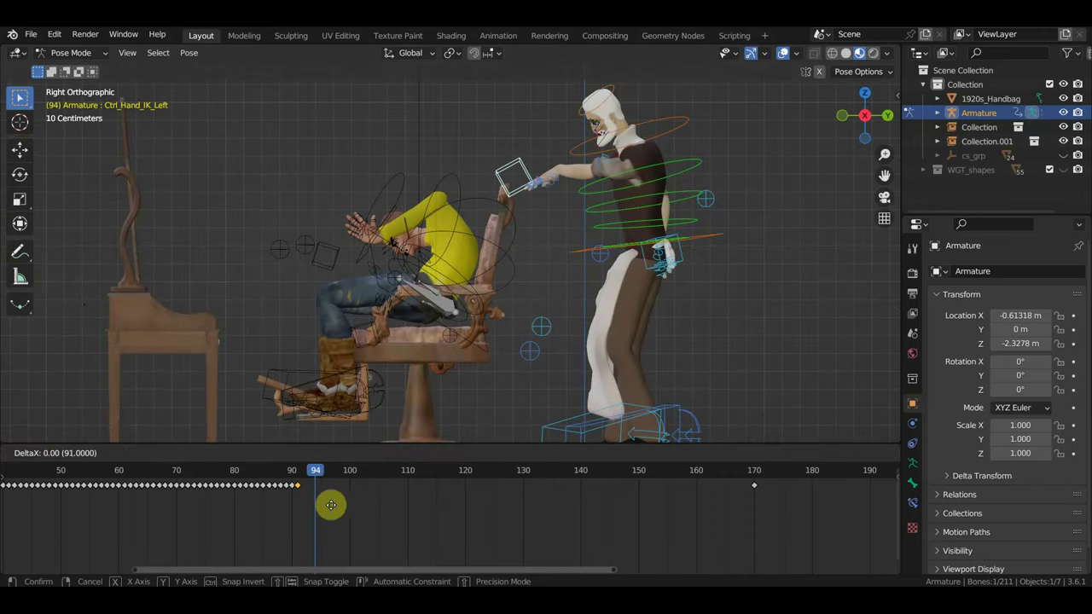
{"action": "left_click", "coordinate": [401, 507]}
{"action": "left_click", "coordinate": [386, 471]}
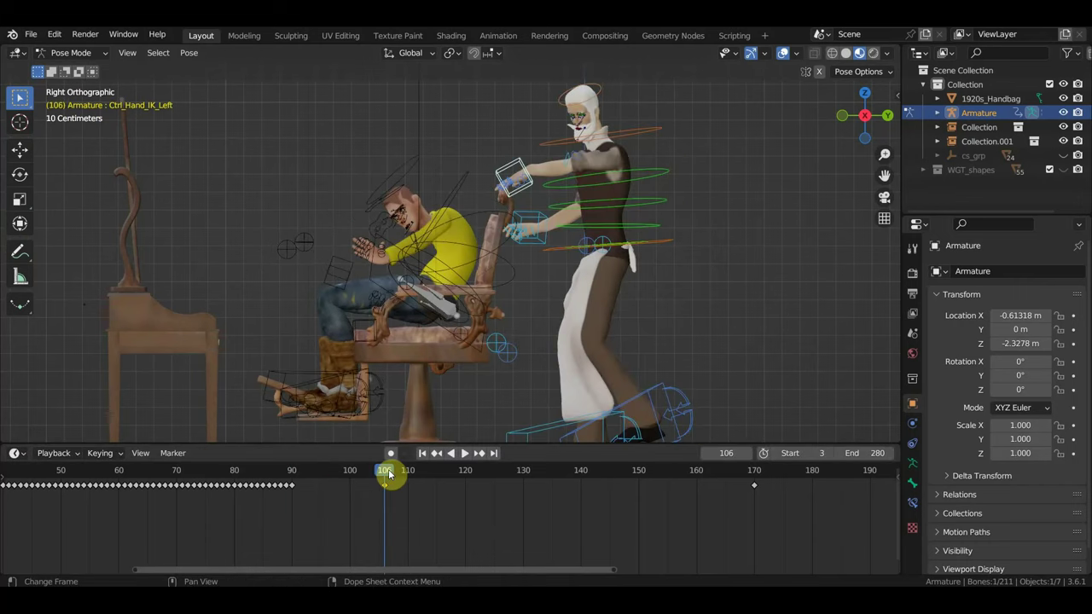
{"action": "key", "text": "space"}
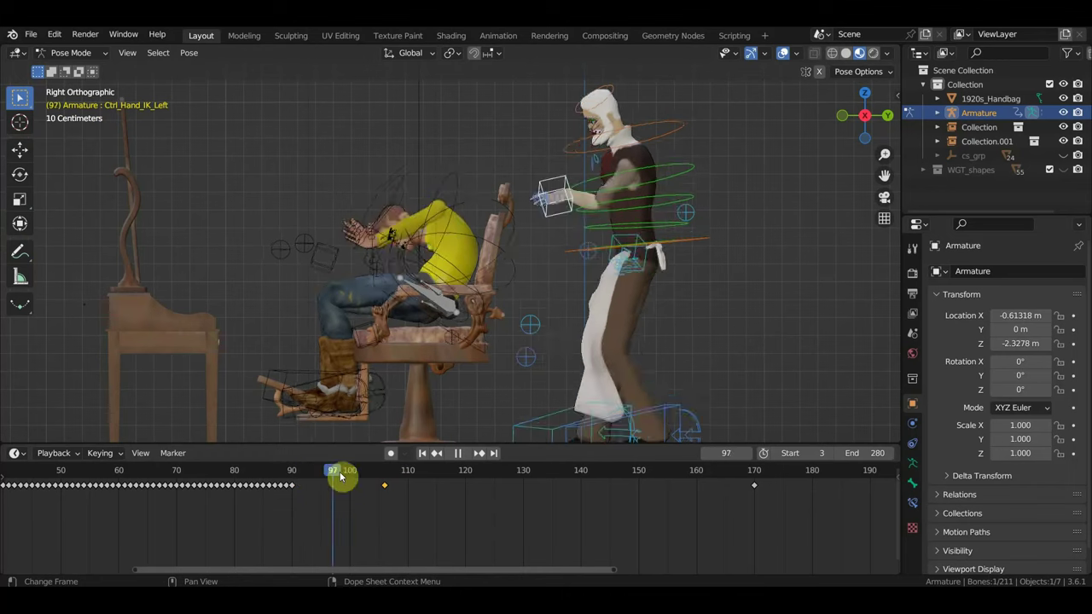
{"action": "mouse_move", "coordinate": [425, 493]}
{"action": "left_mouse_down"}
{"action": "mouse_move", "coordinate": [521, 502]}
{"action": "mouse_move", "coordinate": [336, 469]}
{"action": "mouse_move", "coordinate": [384, 475]}
{"action": "left_mouse_up"}
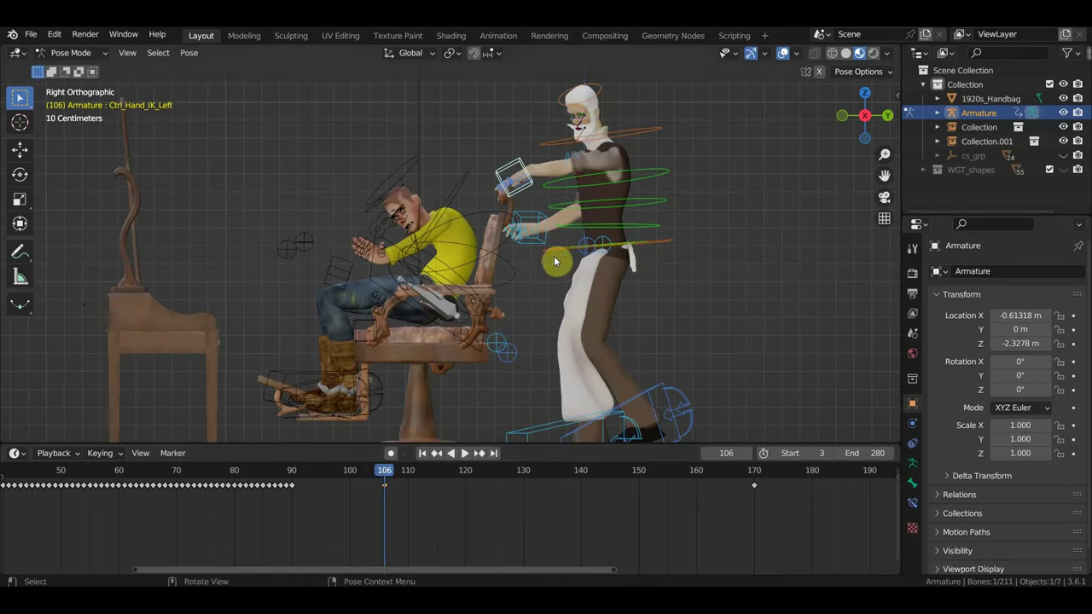
{"action": "mouse_move", "coordinate": [388, 480]}
{"action": "left_mouse_down"}
{"action": "mouse_move", "coordinate": [339, 475]}
{"action": "mouse_move", "coordinate": [358, 478]}
{"action": "left_mouse_up"}
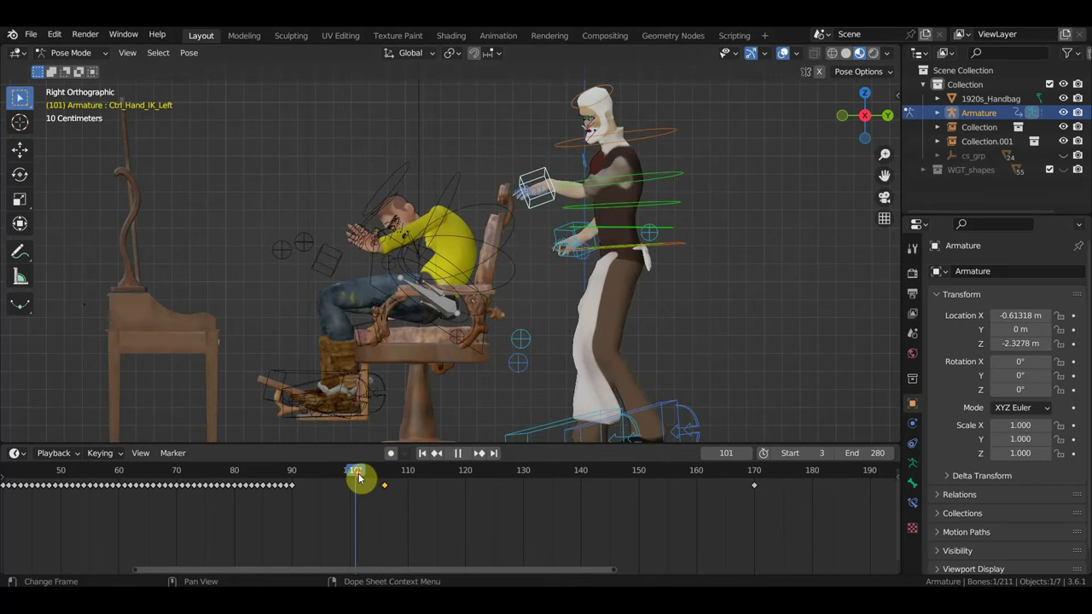
- Rotate the left-hand IK control about 44° and key it at frame 101
{"action": "key", "text": "r"}
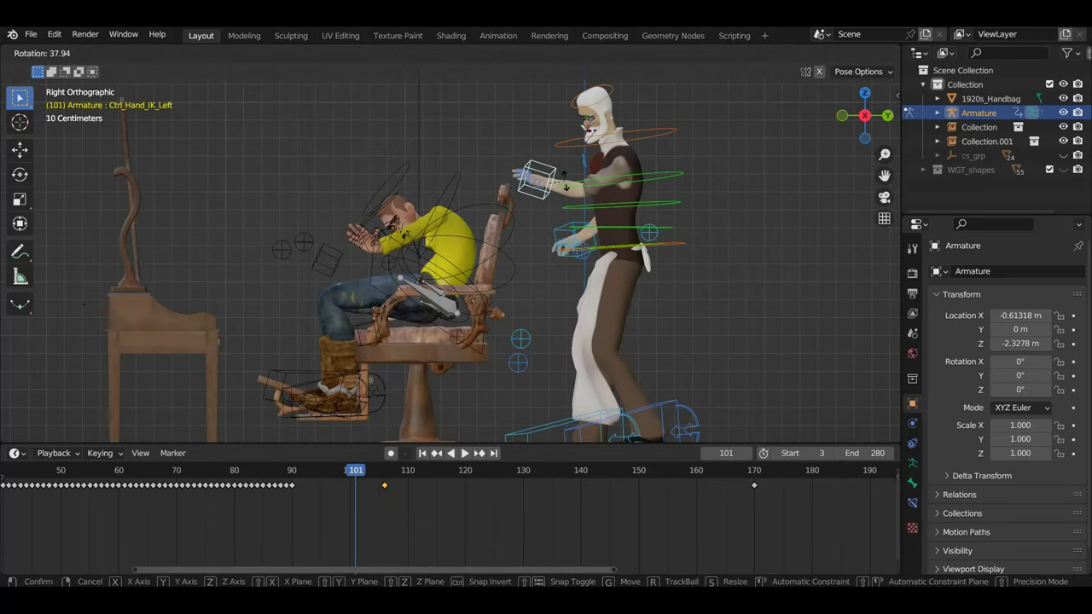
{"action": "left_click", "coordinate": [556, 187]}
{"action": "key", "text": "i"}
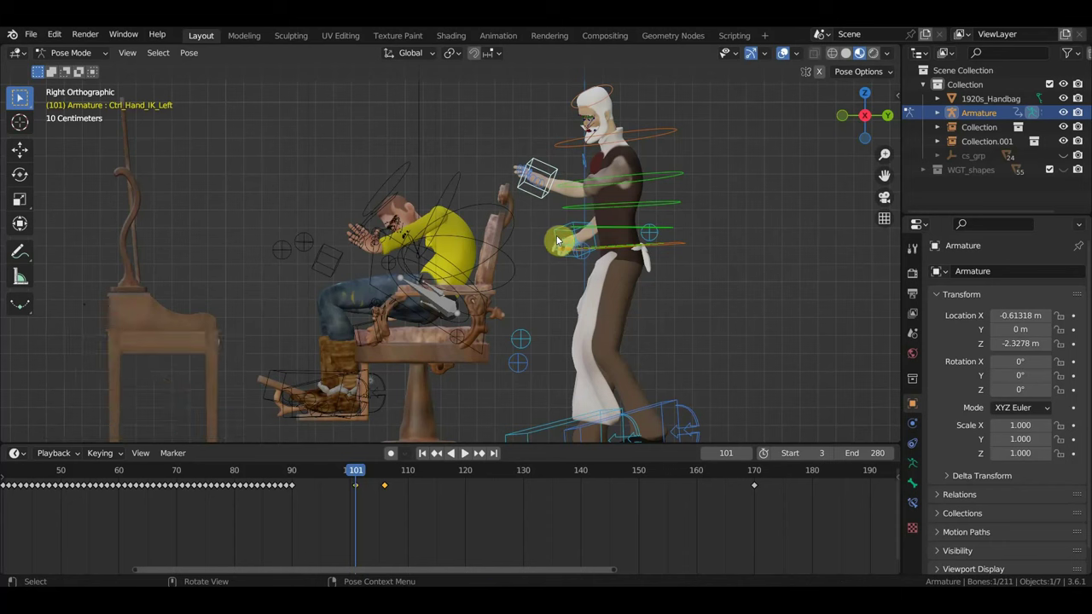
{"action": "mouse_move", "coordinate": [356, 472]}
{"action": "left_mouse_down"}
{"action": "mouse_move", "coordinate": [409, 492]}
{"action": "mouse_move", "coordinate": [341, 470]}
{"action": "mouse_move", "coordinate": [426, 469]}
{"action": "mouse_move", "coordinate": [350, 467]}
{"action": "mouse_move", "coordinate": [615, 518]}
{"action": "mouse_move", "coordinate": [336, 487]}
{"action": "mouse_move", "coordinate": [687, 538]}
{"action": "left_mouse_up"}
{"action": "key", "text": "space"}
{"action": "scroll", "coordinate": [673, 535], "scroll_direction": "down", "scroll_amount": 2}
{"action": "scroll", "coordinate": [673, 535], "scroll_direction": "down", "scroll_amount": 2}
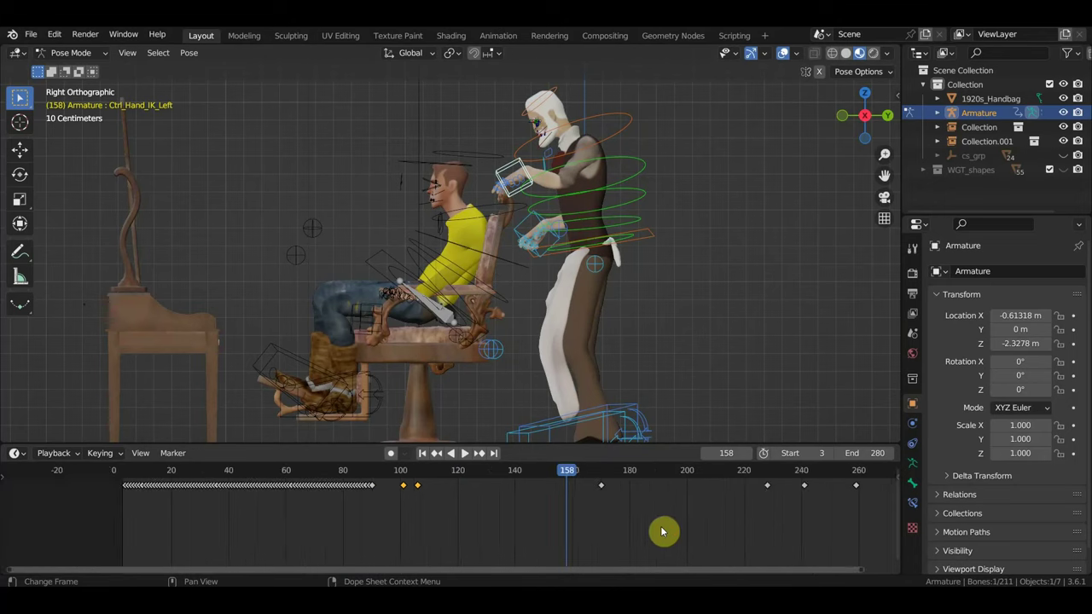
{"action": "key", "text": "space"}
{"action": "mouse_move", "coordinate": [669, 487]}
{"action": "left_mouse_down"}
{"action": "mouse_move", "coordinate": [731, 504]}
{"action": "mouse_move", "coordinate": [685, 499]}
{"action": "left_mouse_up"}
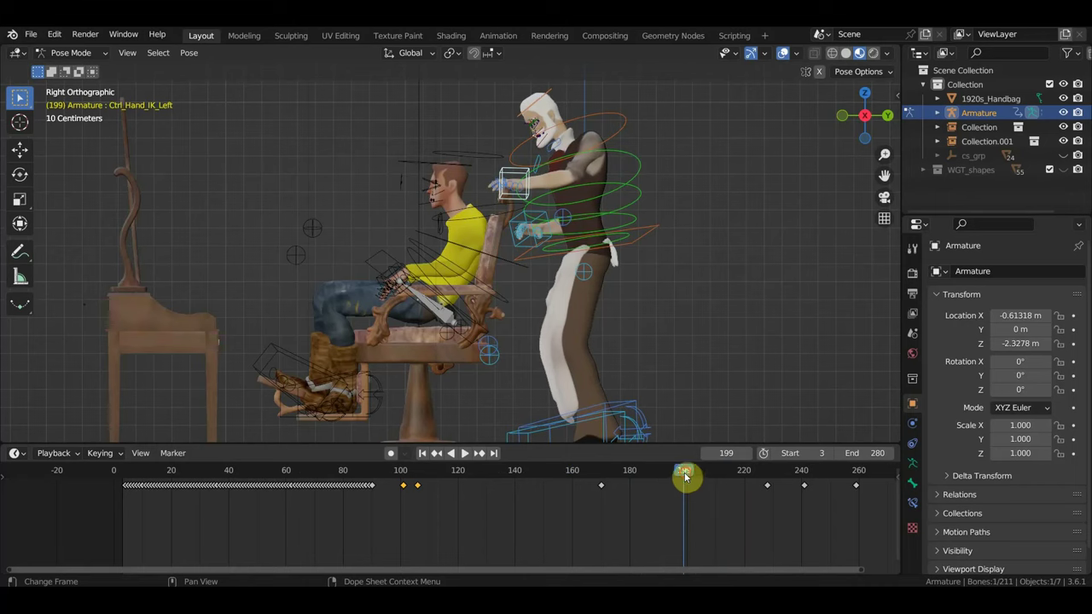
{"action": "mouse_move", "coordinate": [685, 476]}
{"action": "left_mouse_down"}
{"action": "mouse_move", "coordinate": [504, 489]}
{"action": "mouse_move", "coordinate": [779, 512]}
{"action": "mouse_move", "coordinate": [487, 506]}
{"action": "mouse_move", "coordinate": [175, 475]}
{"action": "mouse_move", "coordinate": [576, 534]}
{"action": "left_mouse_up"}
{"action": "key", "text": "space"}
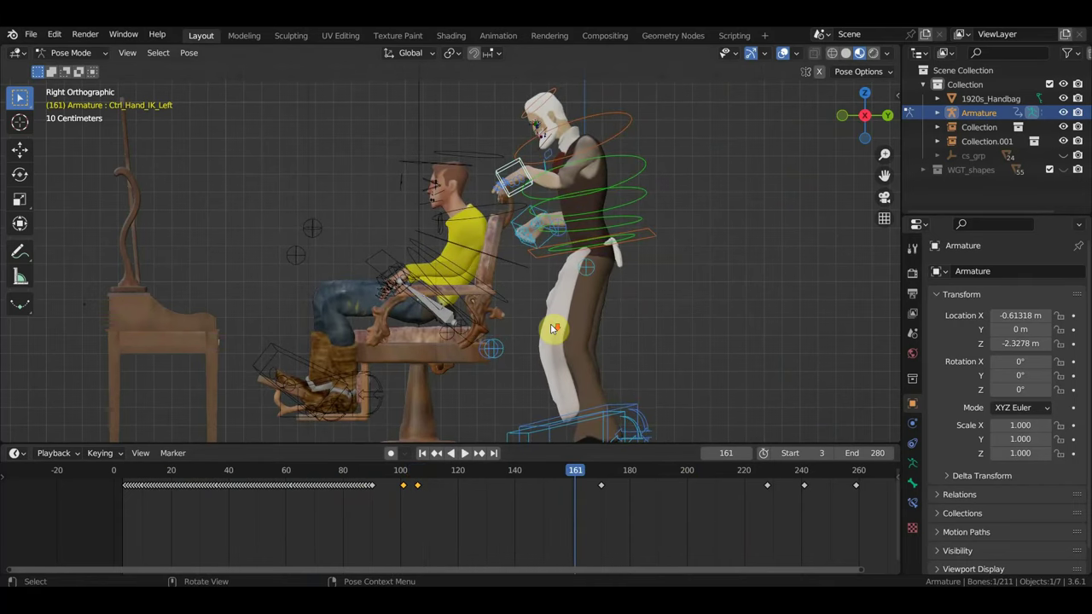
{"action": "mouse_move", "coordinate": [555, 324]}
{"action": "middle_mouse_down"}
{"action": "mouse_move", "coordinate": [589, 312]}
{"action": "mouse_move", "coordinate": [658, 324]}
{"action": "mouse_move", "coordinate": [647, 322]}
{"action": "middle_mouse_up"}
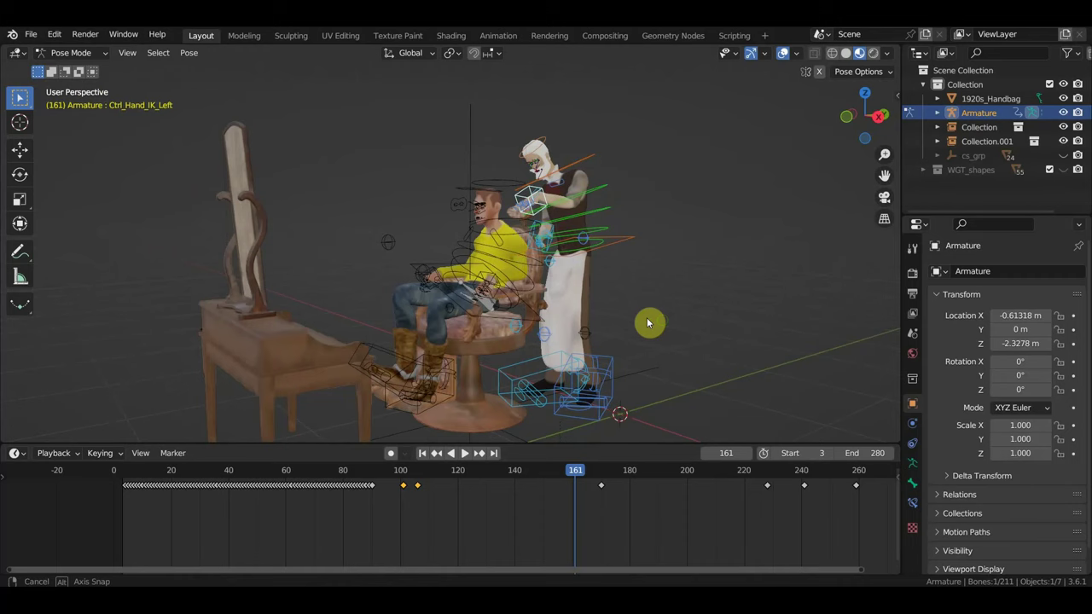
{"action": "left_click", "coordinate": [30, 34]}
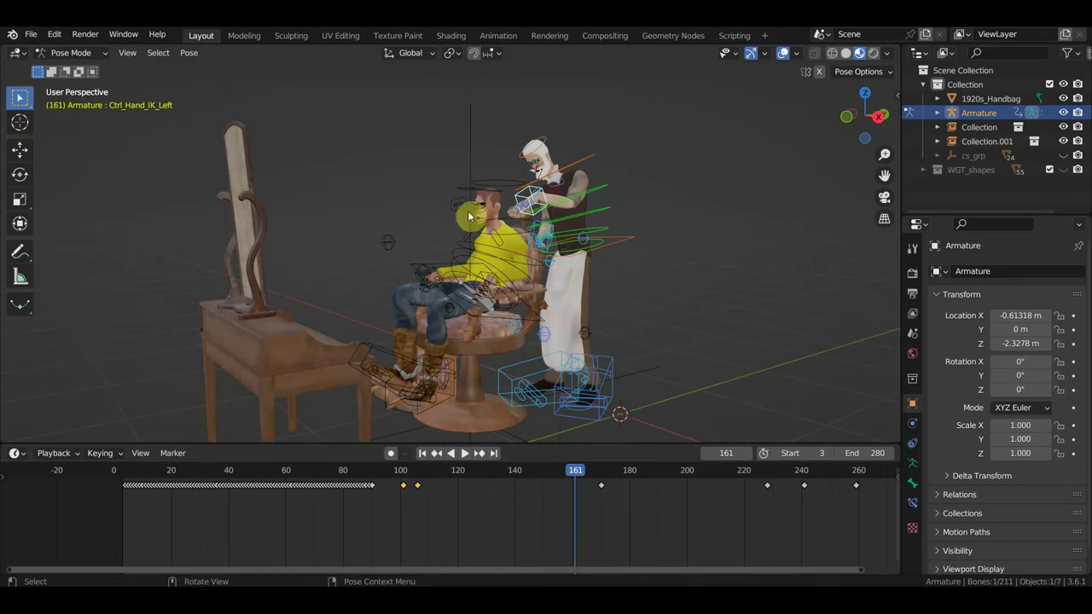
{"action": "mouse_move", "coordinate": [472, 216]}
{"action": "middle_mouse_down"}
{"action": "mouse_move", "coordinate": [492, 235]}
{"action": "mouse_move", "coordinate": [563, 215]}
{"action": "middle_mouse_up"}
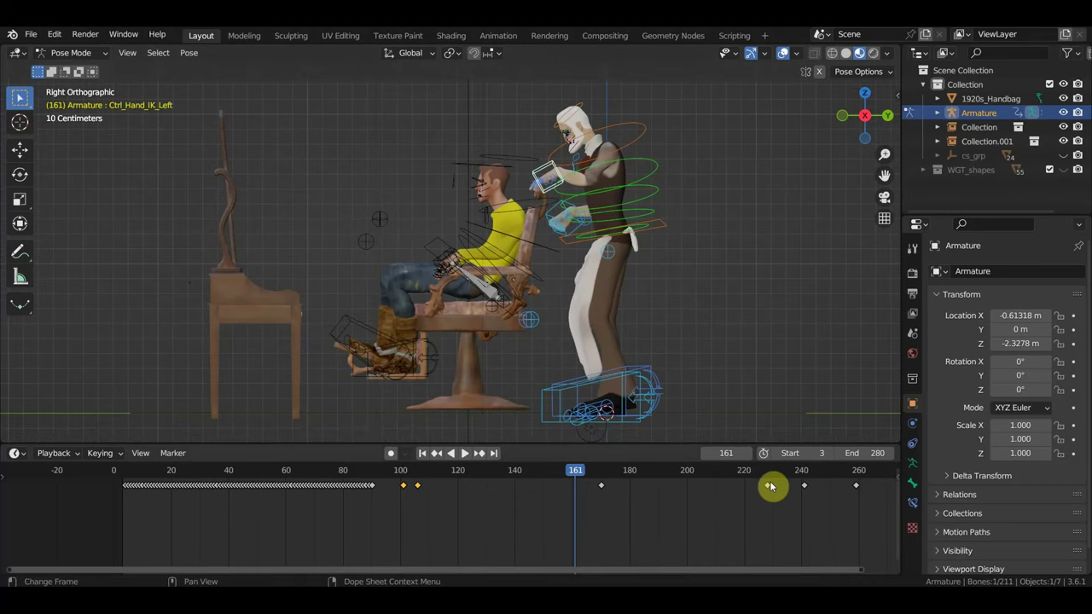
- Switch the barber rig to Object Mode and select the customer, furniture and barber armature
{"action": "left_click", "coordinate": [646, 126]}
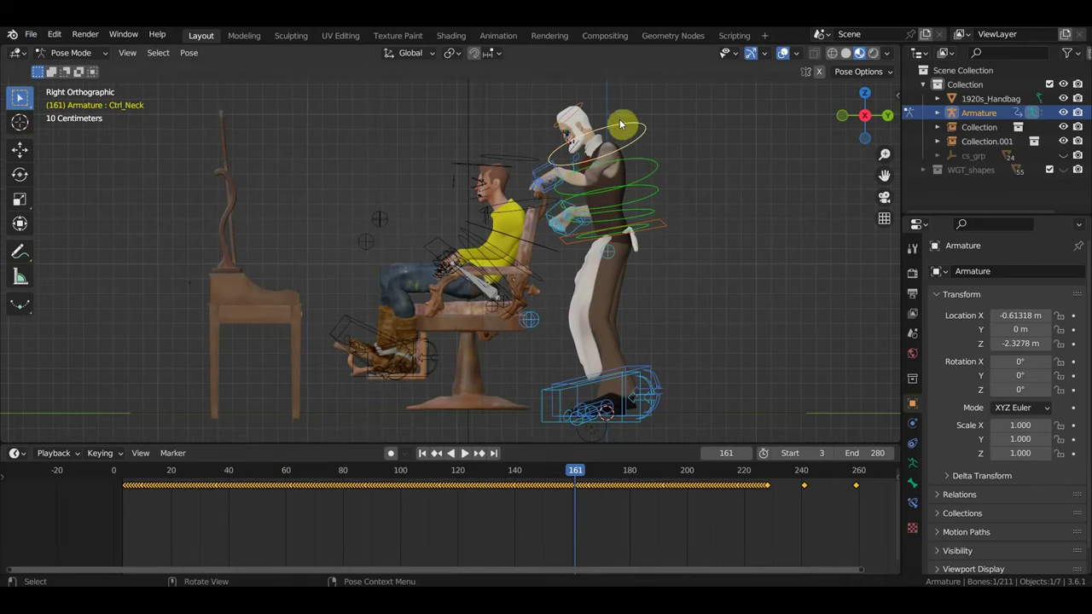
{"action": "left_click", "coordinate": [72, 53]}
{"action": "left_click", "coordinate": [75, 70]}
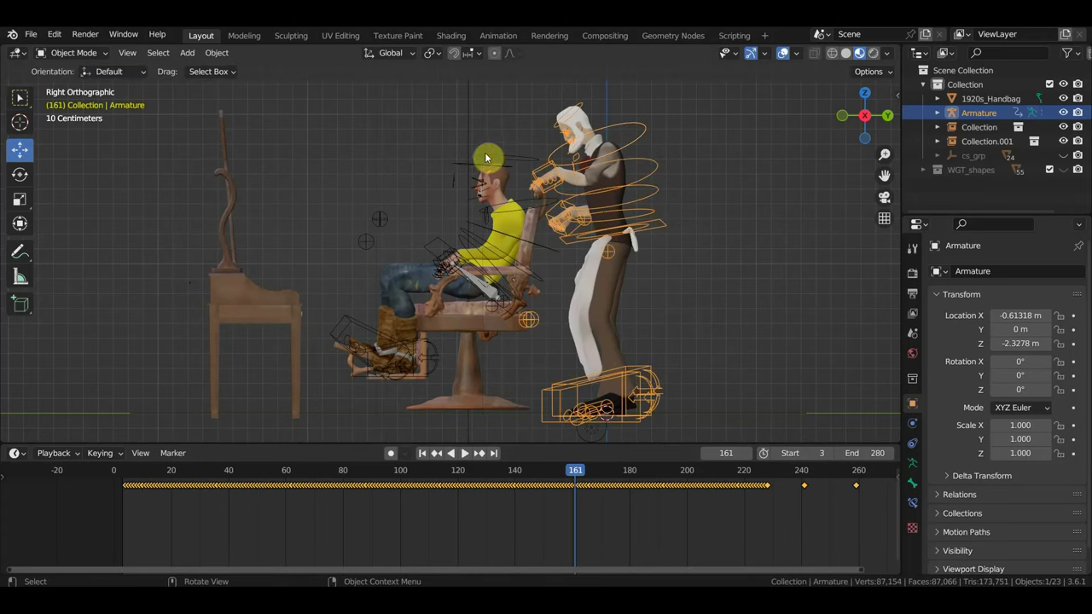
{"action": "left_click", "coordinate": [514, 160]}
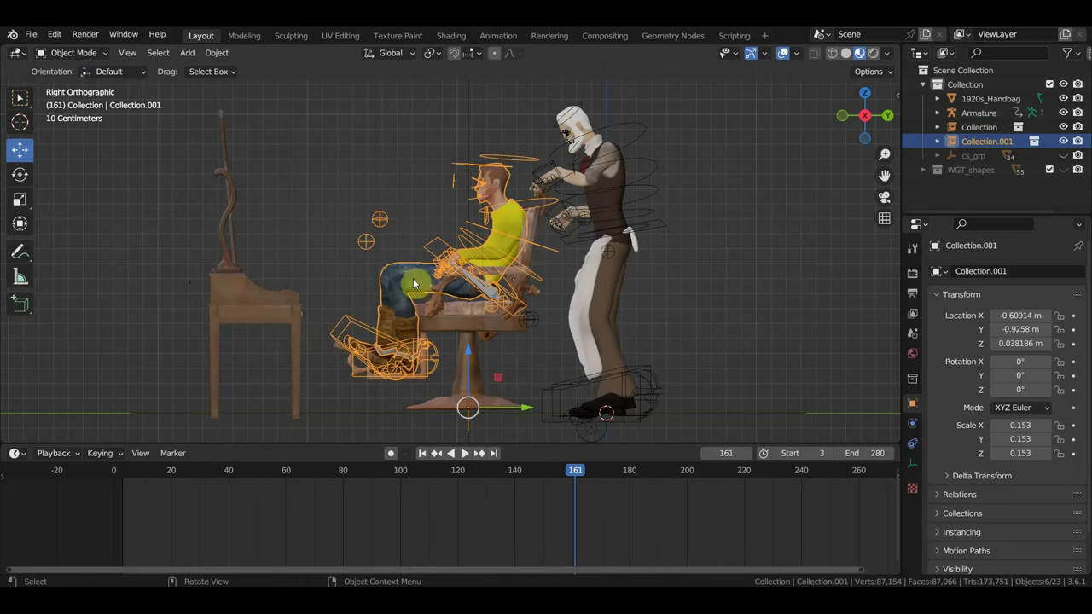
{"action": "left_click", "coordinate": [268, 322]}
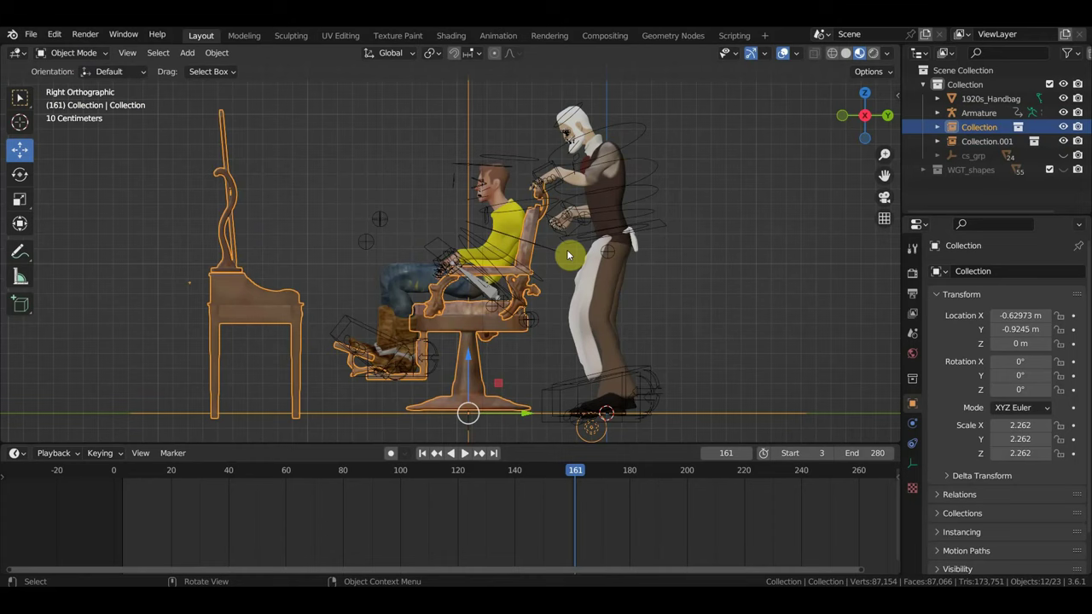
{"action": "left_click", "coordinate": [642, 130]}
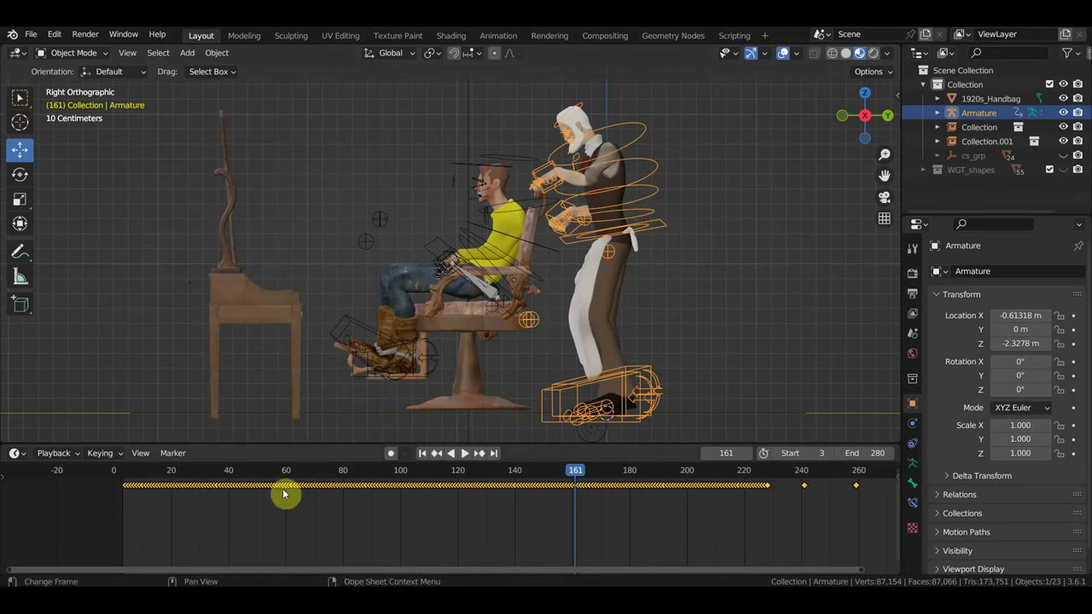
- Save the scene as 'цирюльник линкк.blend' in the Цирюльник folder
{"action": "left_click", "coordinate": [30, 35]}
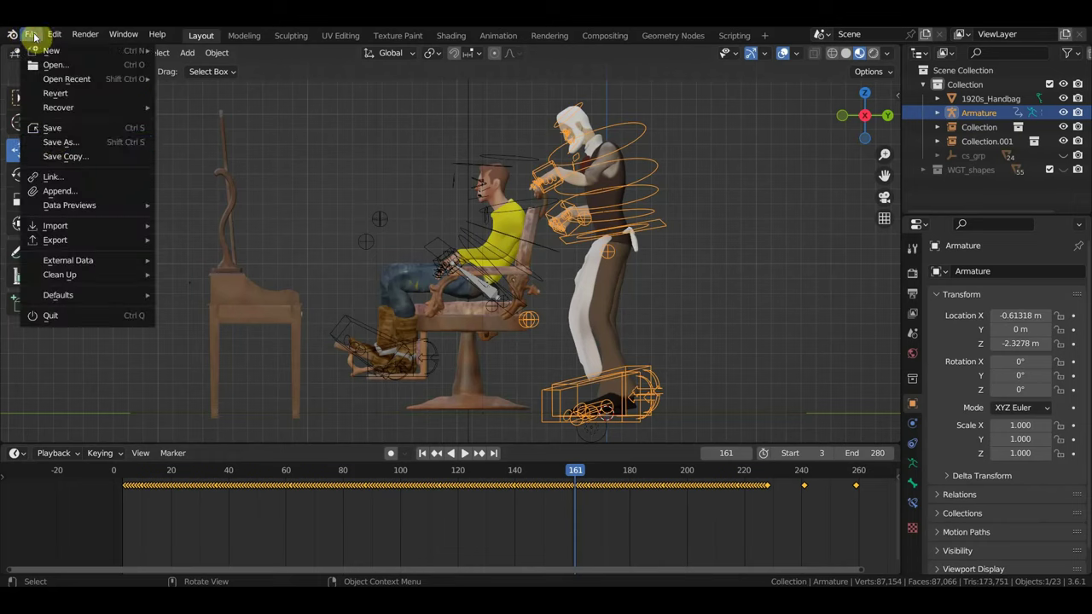
{"action": "left_click", "coordinate": [73, 145]}
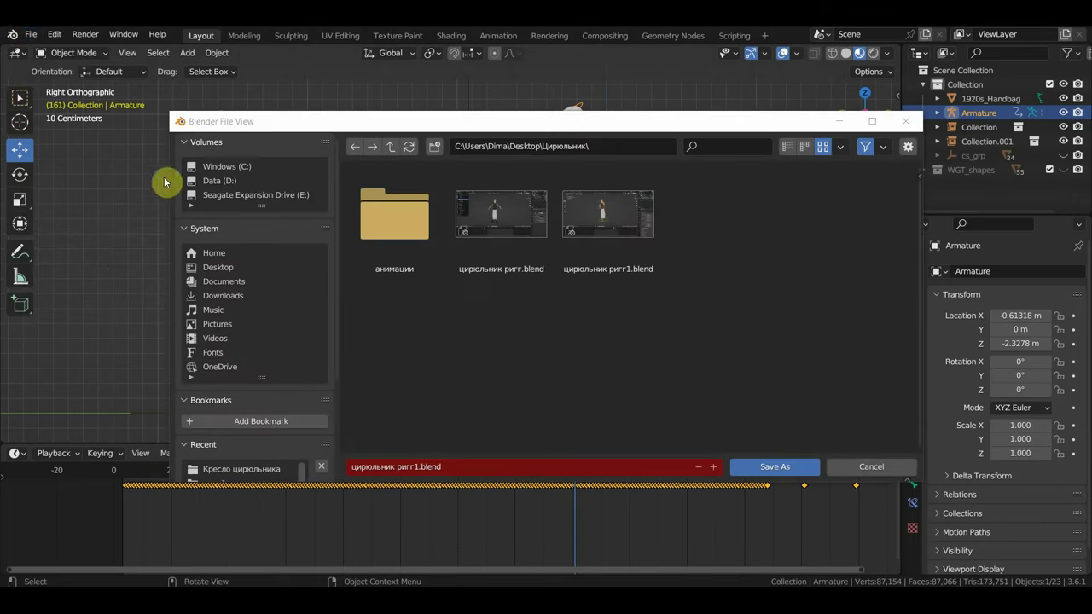
{"action": "left_click", "coordinate": [439, 471]}
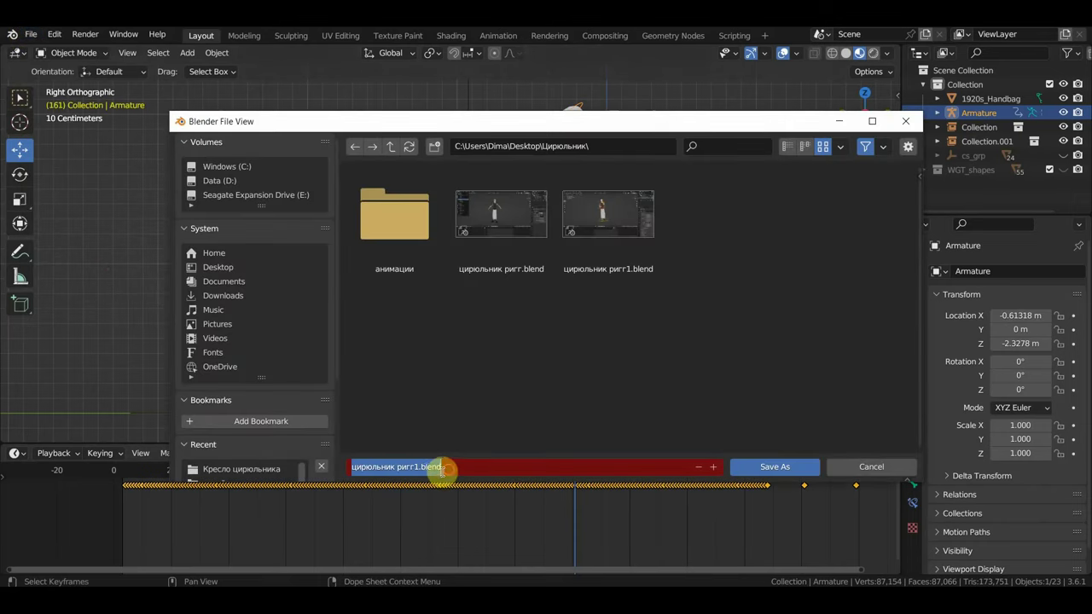
{"action": "left_click", "coordinate": [450, 469]}
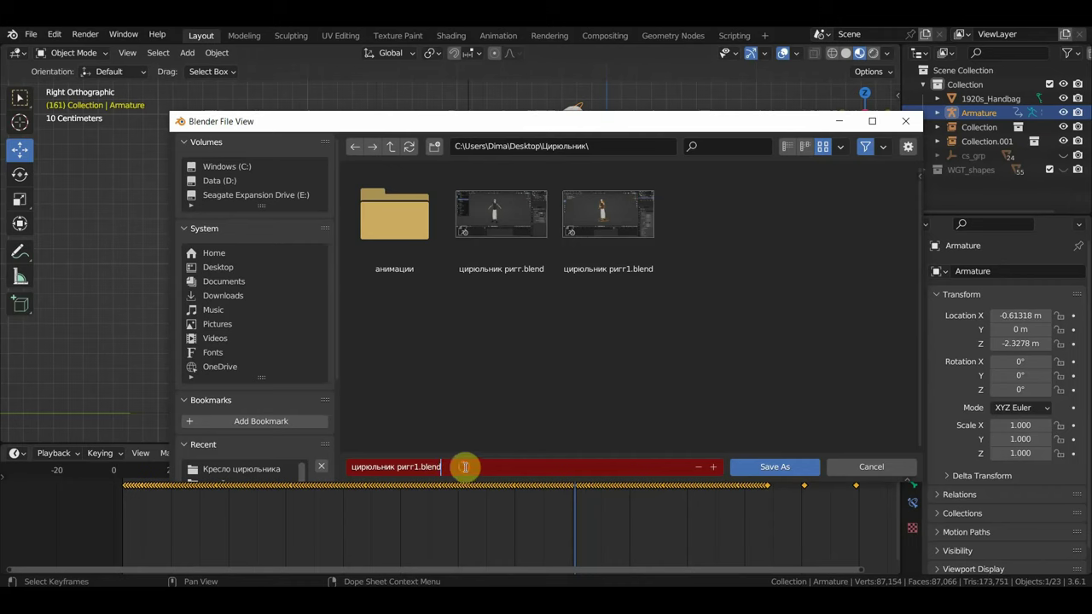
{"action": "left_click_drag", "start_coordinate": [465, 466], "coordinate": [418, 467]}
{"action": "type", "text": "линк"}
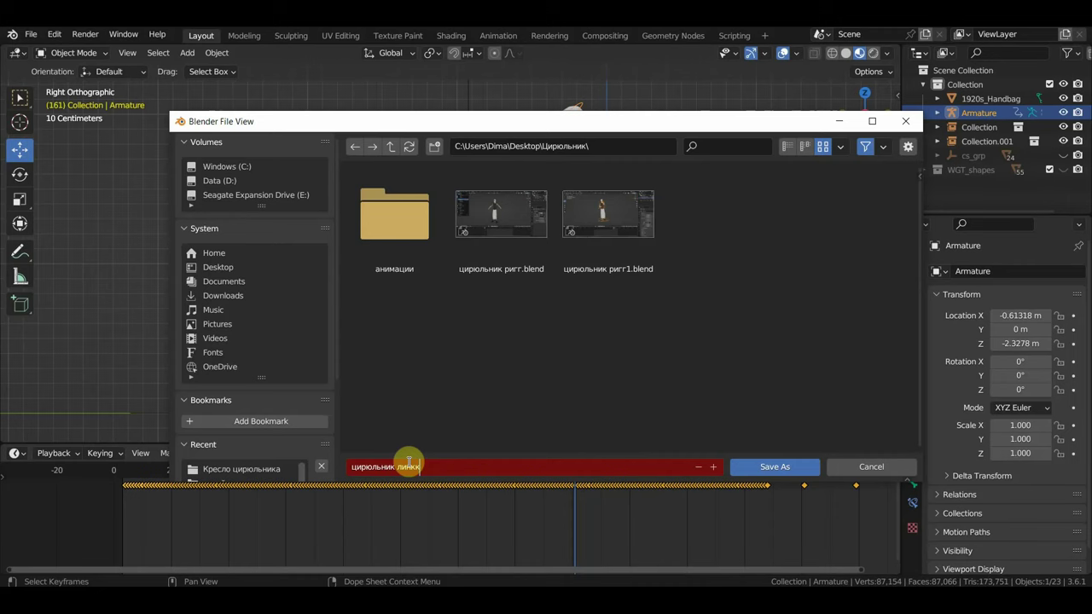
{"action": "key", "text": "Return"}
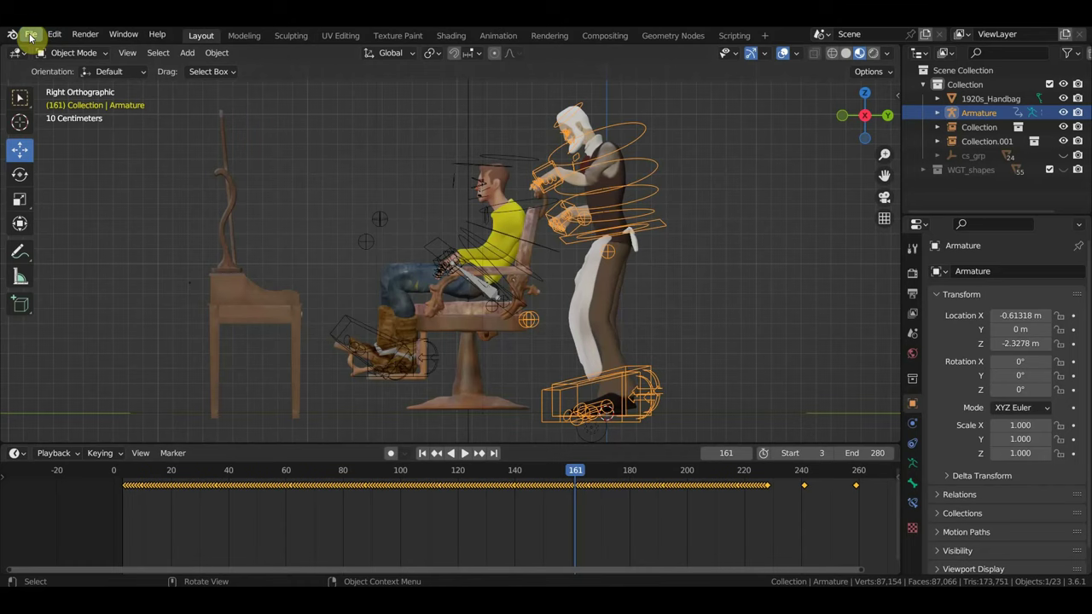
- Try opening a recent file, then cancel the prompt about closing the current scene
{"action": "left_click", "coordinate": [514, 166]}
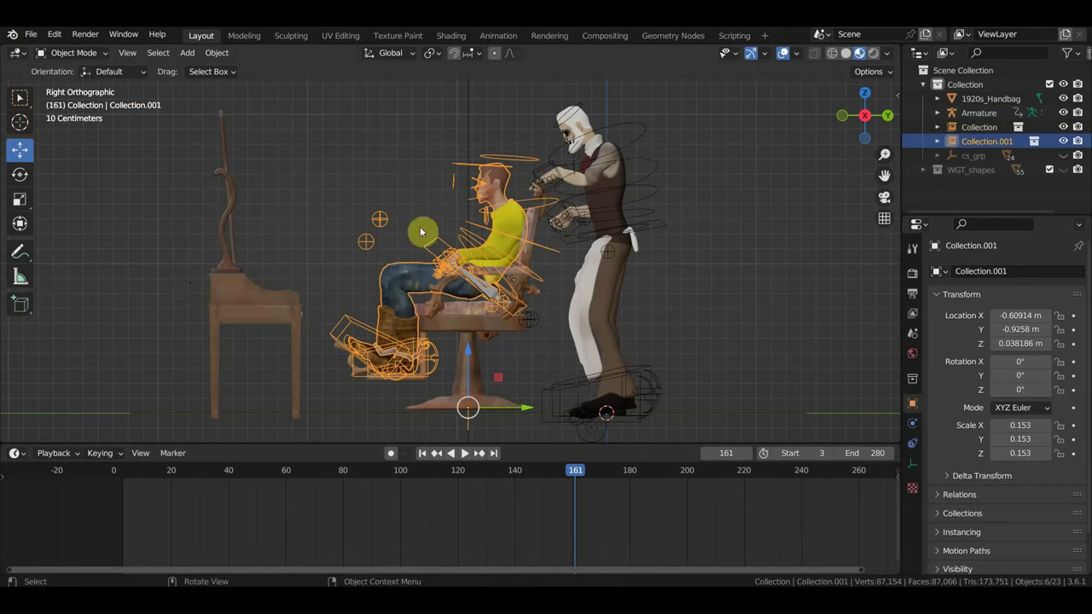
{"action": "left_click", "coordinate": [32, 36]}
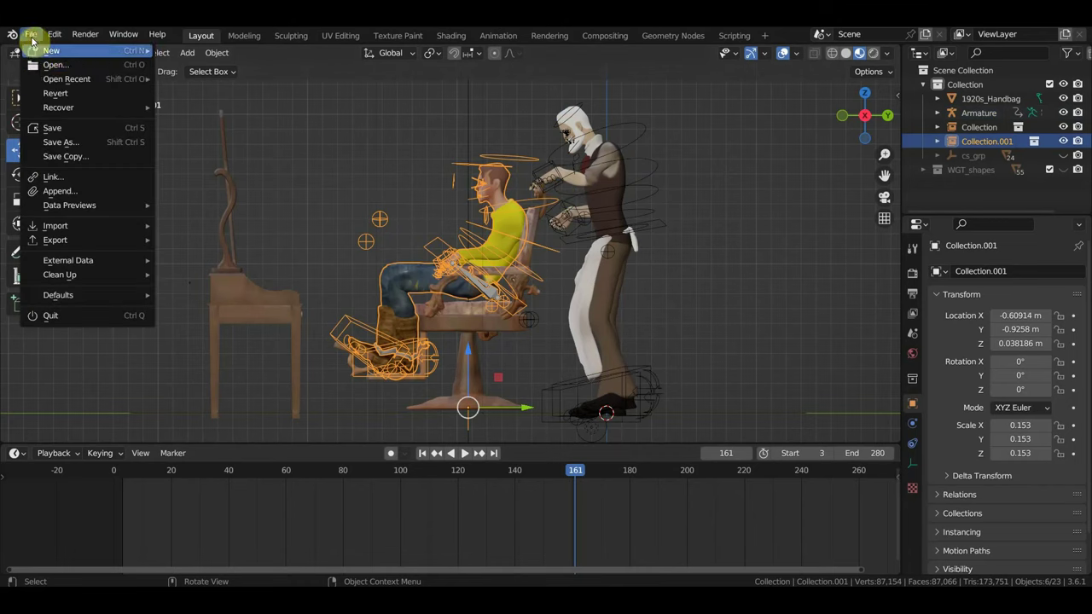
{"action": "mouse_move", "coordinate": [66, 78]}
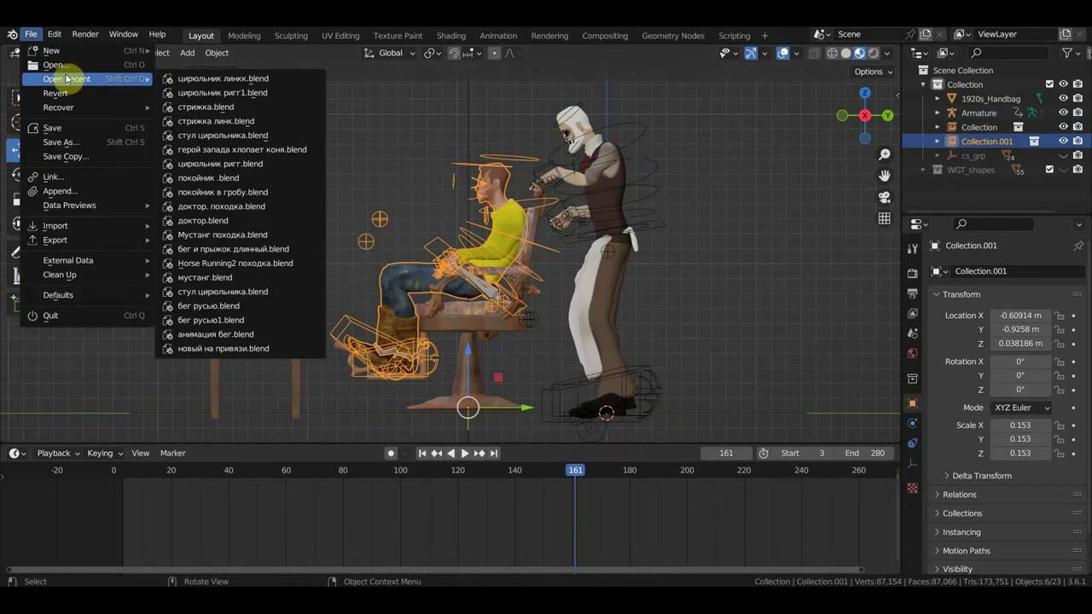
{"action": "left_click", "coordinate": [235, 156]}
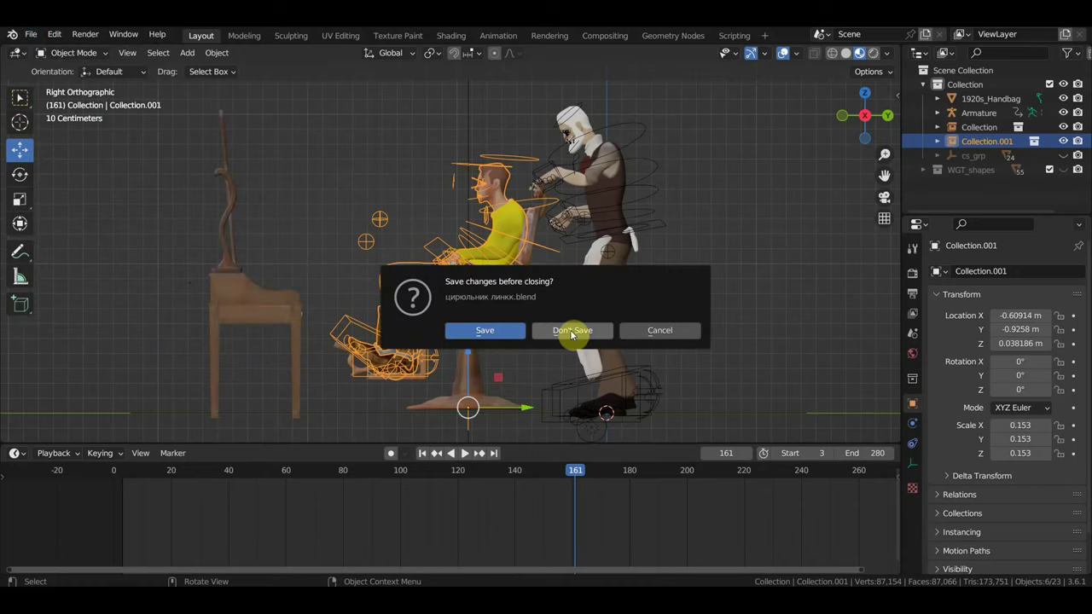
{"action": "left_click", "coordinate": [661, 333]}
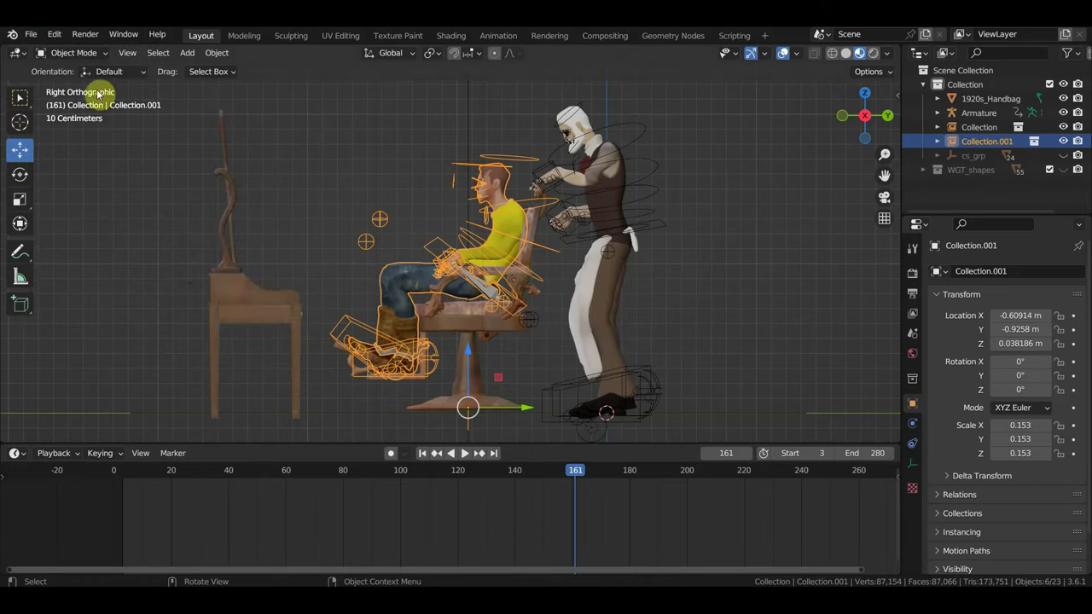
- Open стрижка.blend from Desktop > герой запада, discarding unsaved changes
{"action": "left_click", "coordinate": [31, 34]}
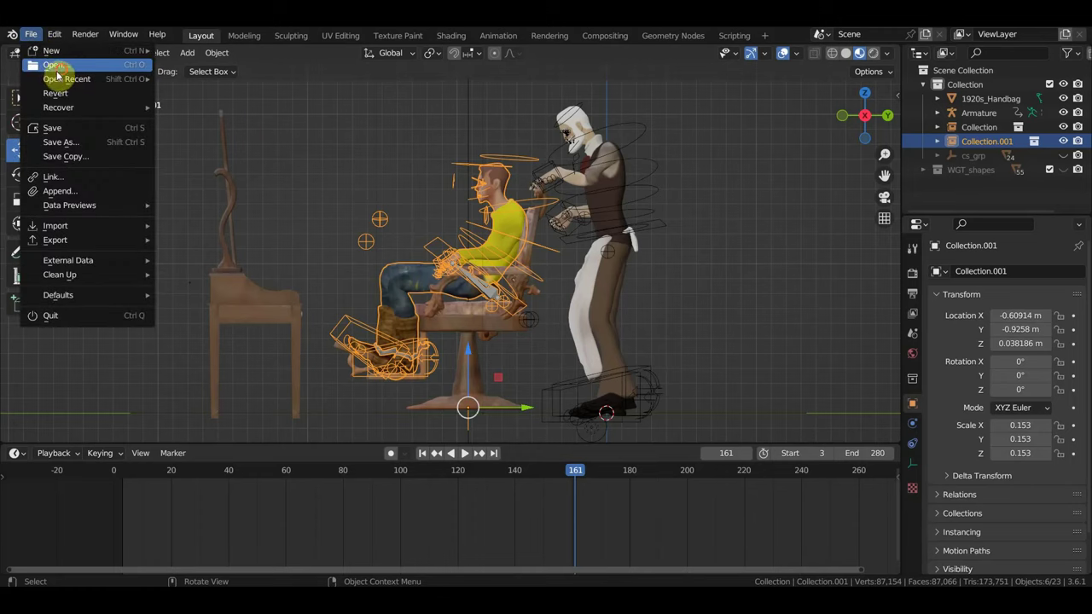
{"action": "left_click", "coordinate": [57, 71]}
{"action": "left_click", "coordinate": [569, 332]}
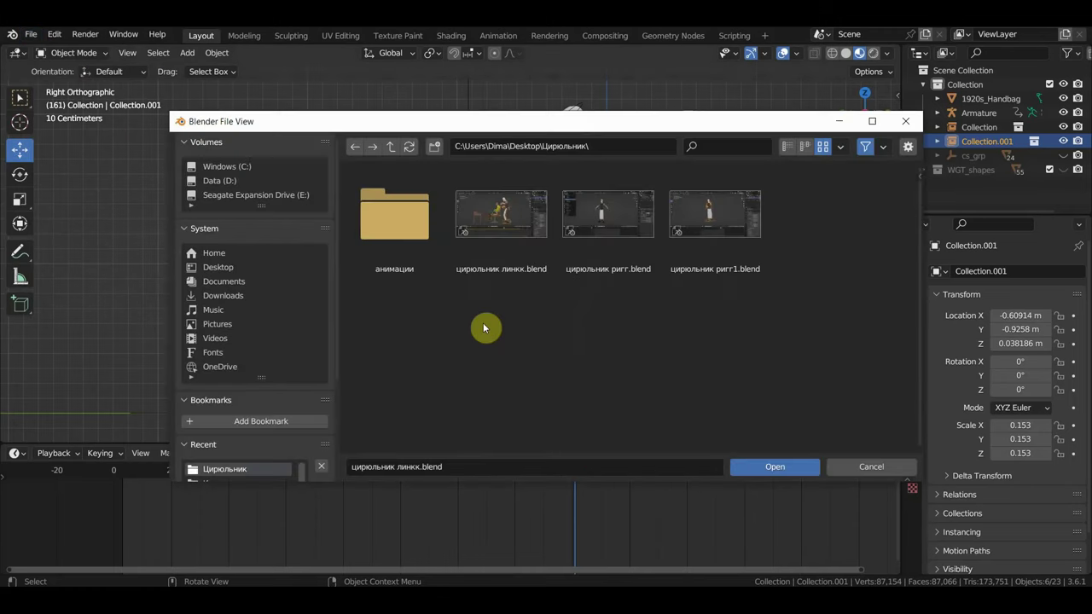
{"action": "left_click", "coordinate": [223, 281]}
{"action": "left_click", "coordinate": [228, 271]}
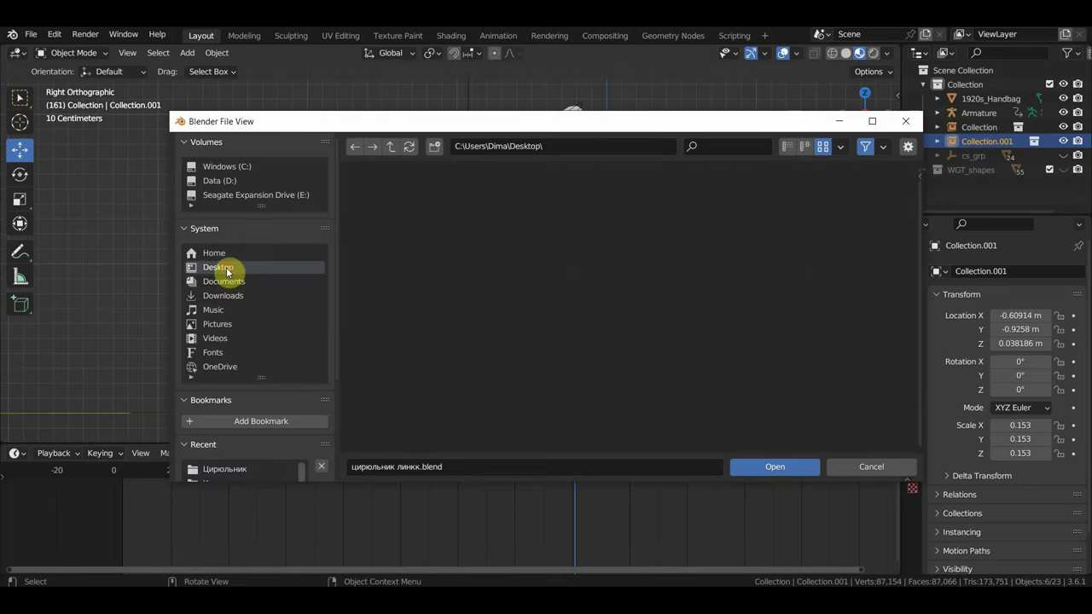
{"action": "double_click", "coordinate": [630, 343]}
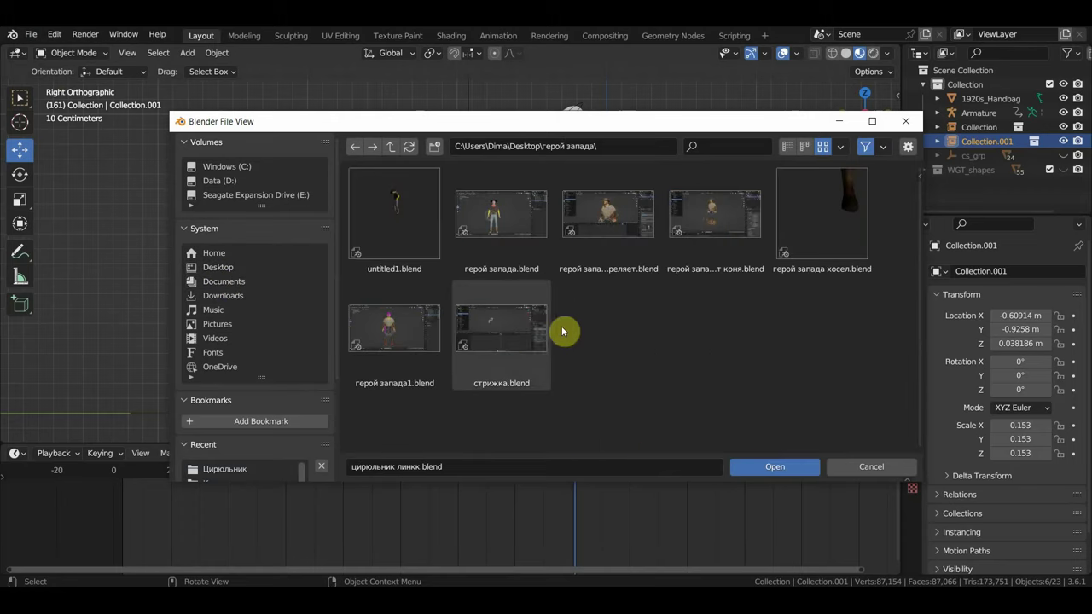
{"action": "double_click", "coordinate": [500, 335]}
- Put the customer's armature in Pose Mode, select all bones and shift their keyframes later
{"action": "scroll", "coordinate": [463, 264], "scroll_direction": "up", "scroll_amount": 5}
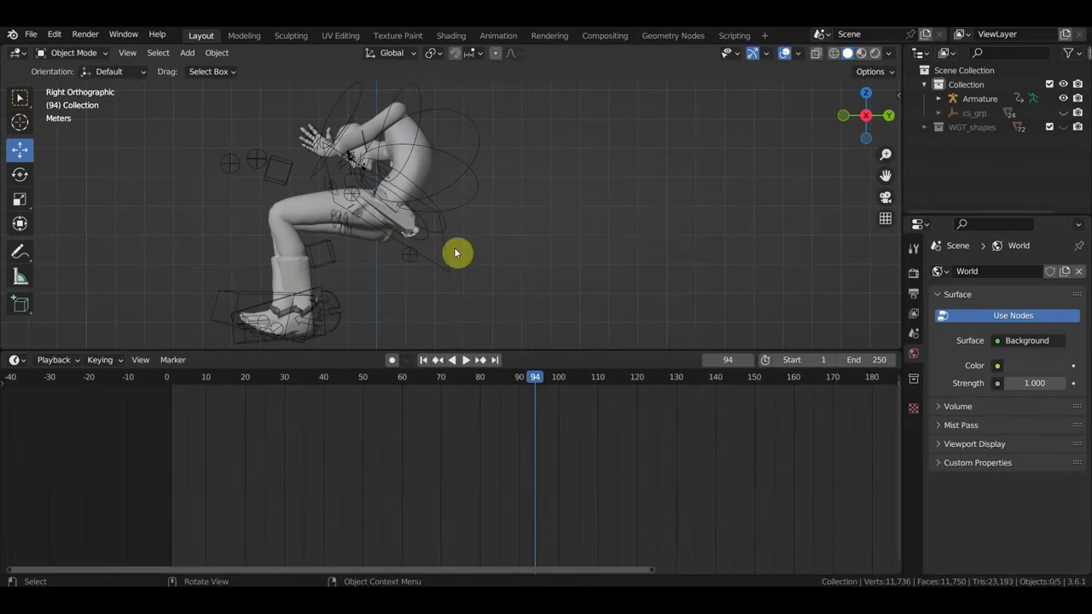
{"action": "scroll", "coordinate": [648, 405], "scroll_direction": "down", "scroll_amount": 2}
{"action": "middle_click_drag", "start_coordinate": [682, 419], "coordinate": [565, 455]}
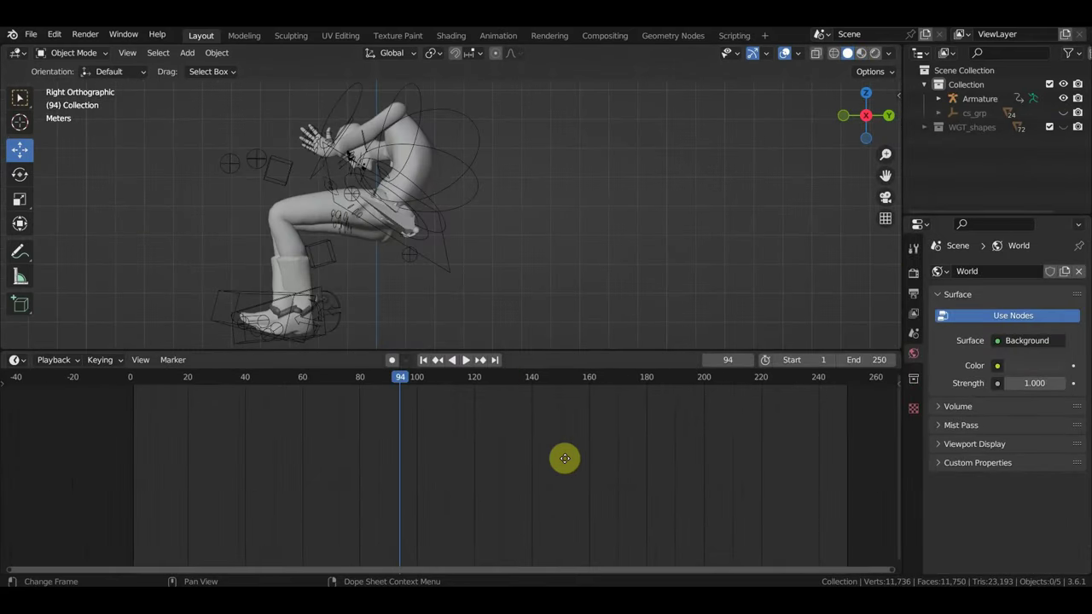
{"action": "left_click", "coordinate": [705, 380]}
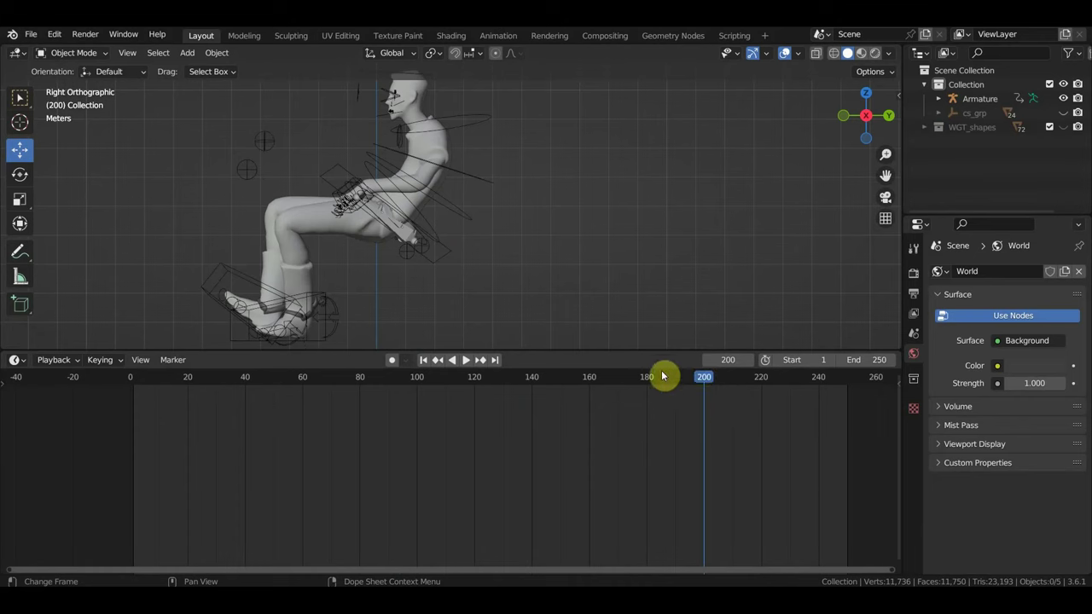
{"action": "left_click", "coordinate": [486, 121]}
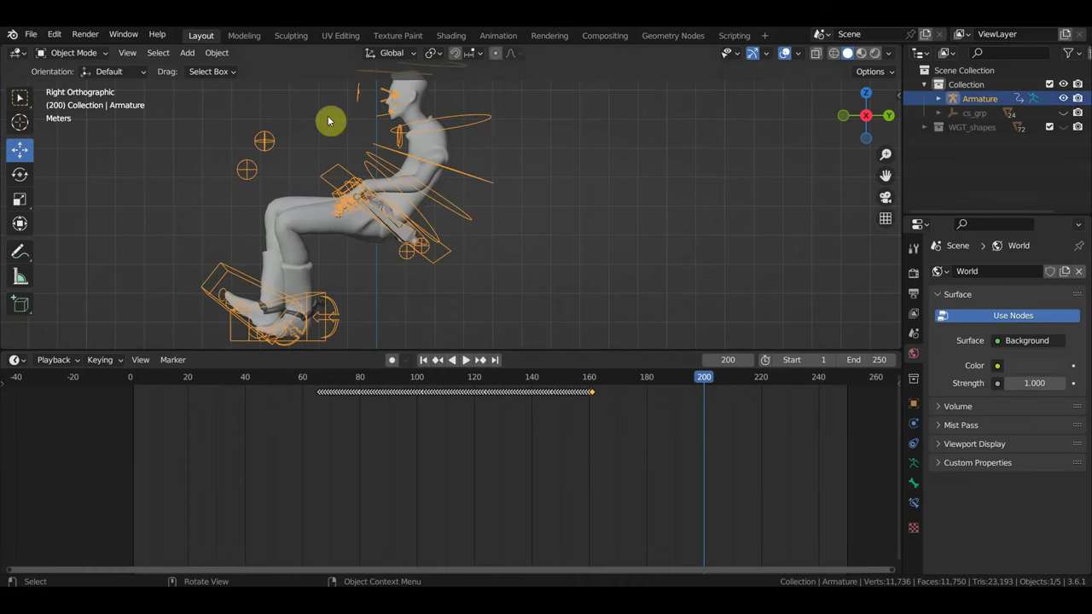
{"action": "left_click", "coordinate": [85, 53]}
{"action": "left_click", "coordinate": [80, 97]}
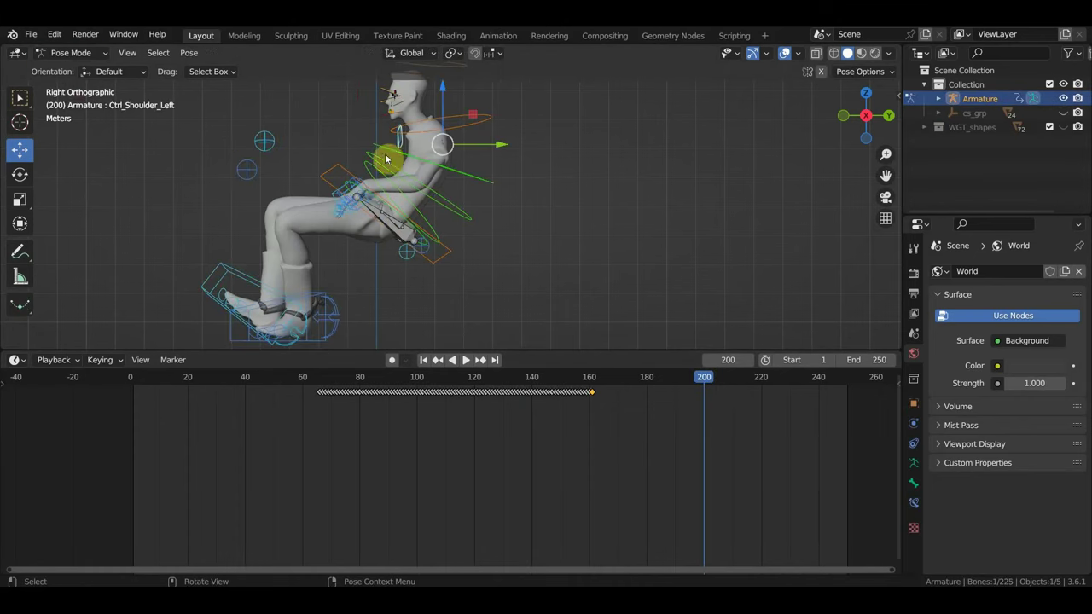
{"action": "key", "text": "a"}
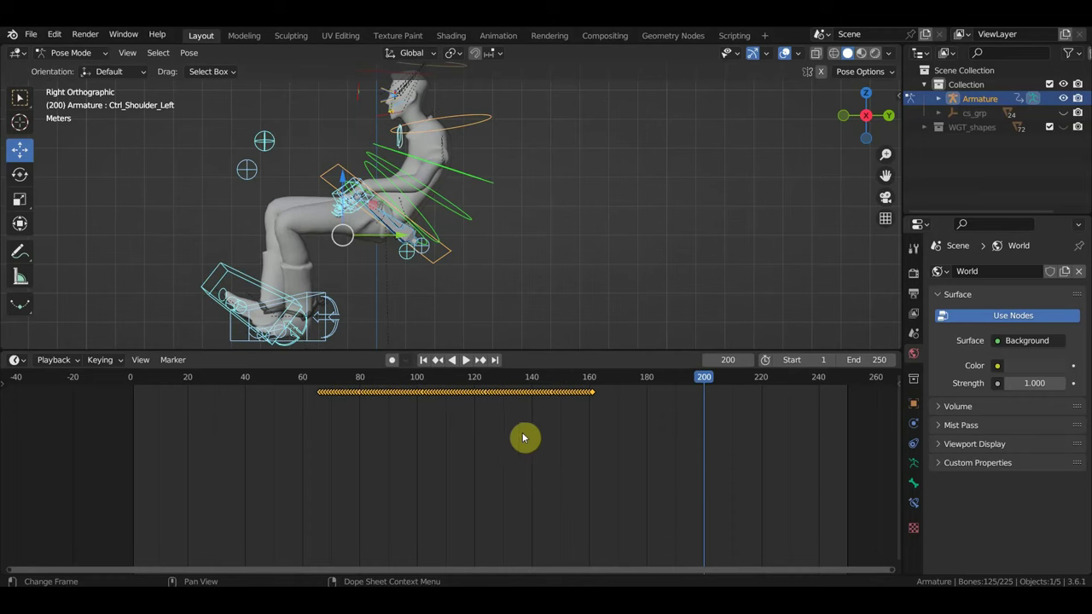
{"action": "key", "text": "g"}
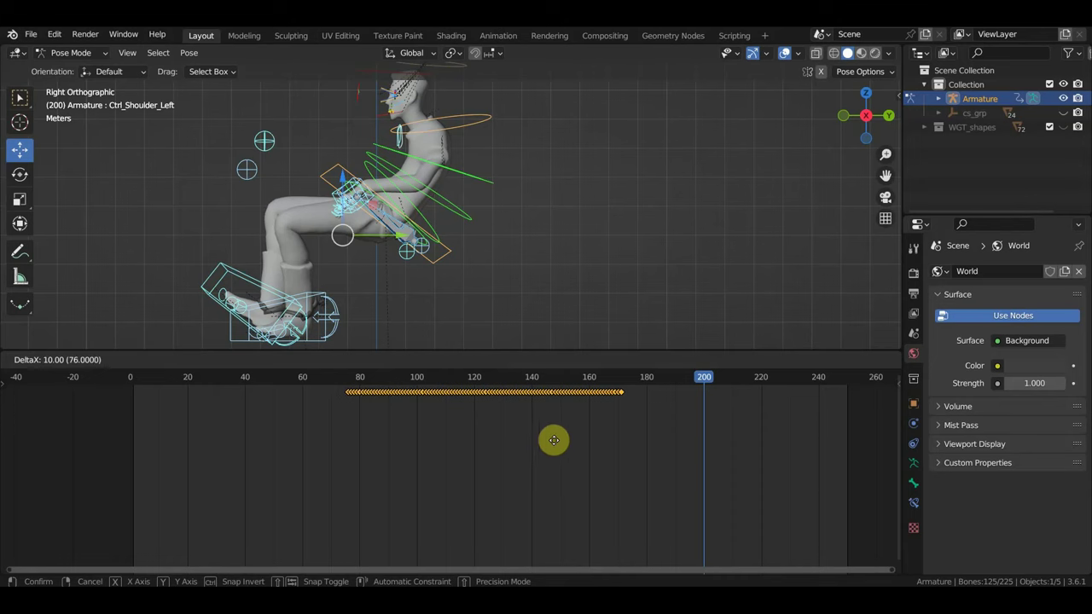
{"action": "left_click", "coordinate": [572, 443]}
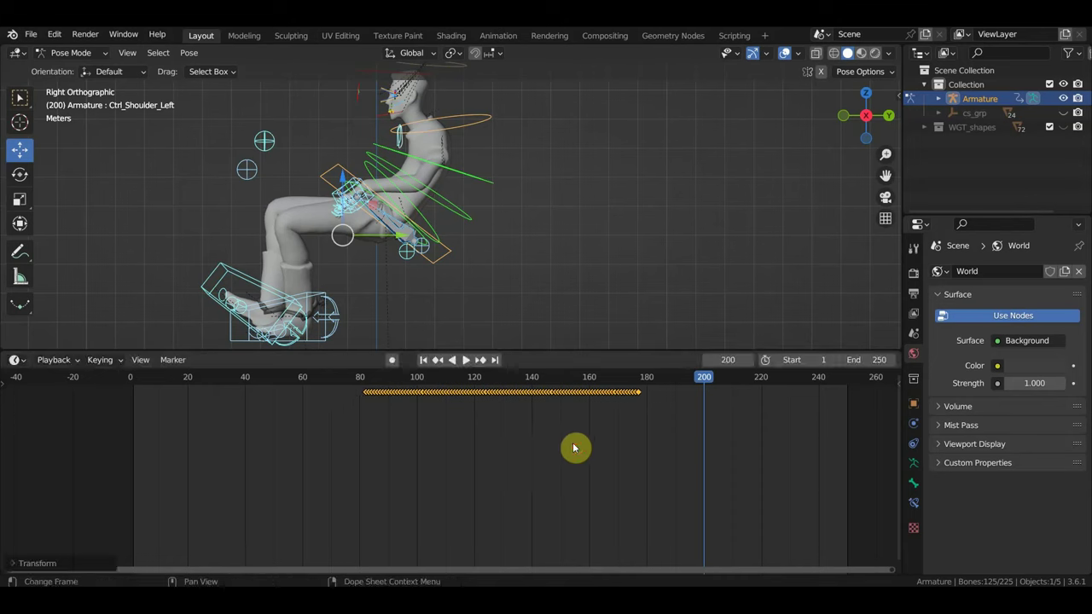
- Check the pose at frames 221, 200, 219 and 177, then settle on frame 191
{"action": "left_click", "coordinate": [764, 380]}
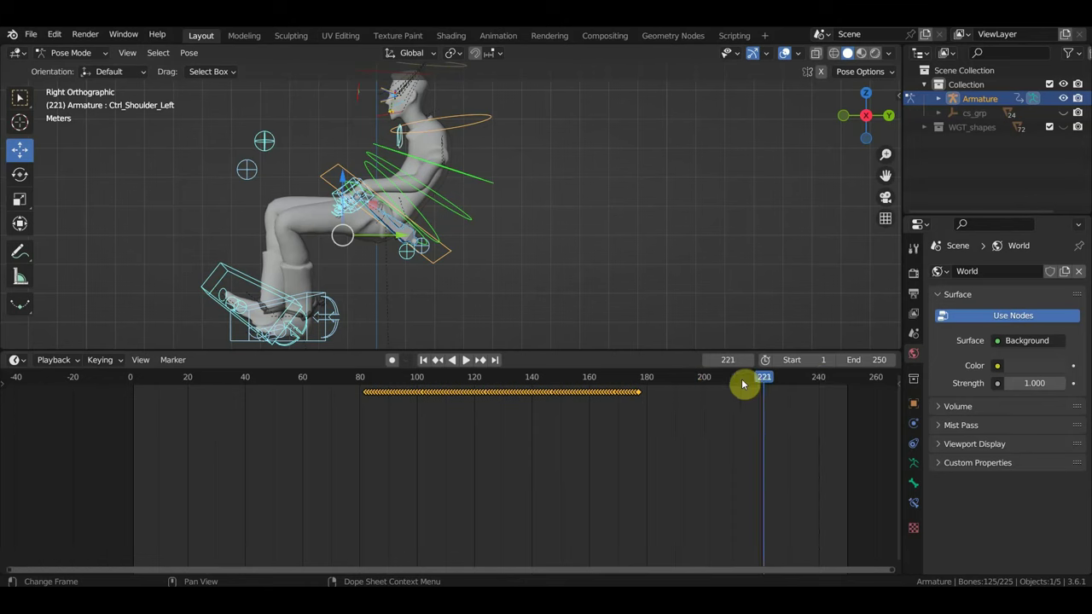
{"action": "left_click", "coordinate": [706, 377]}
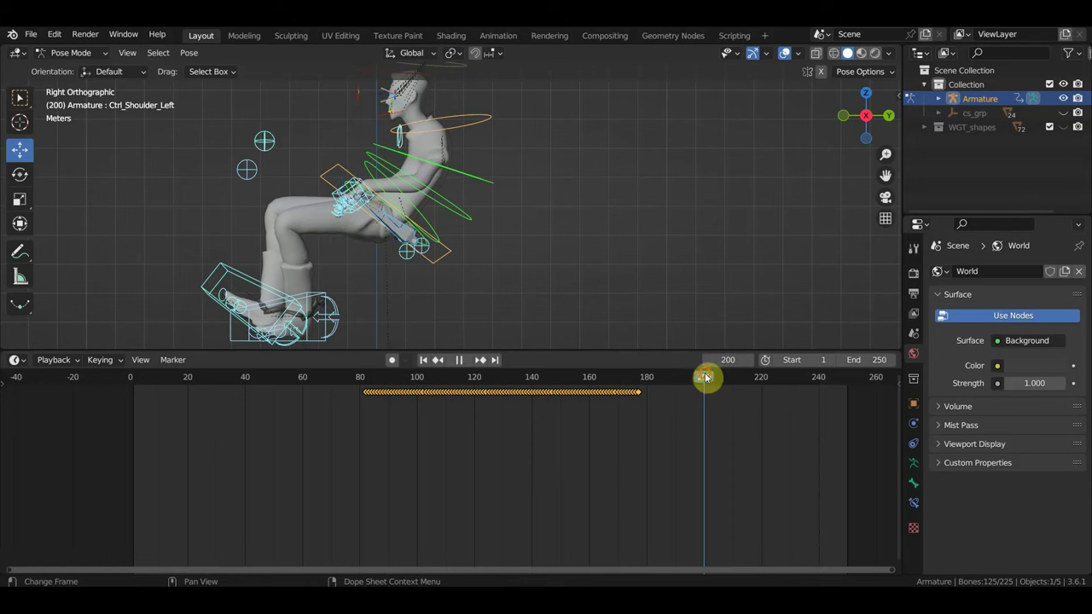
{"action": "left_click", "coordinate": [759, 380]}
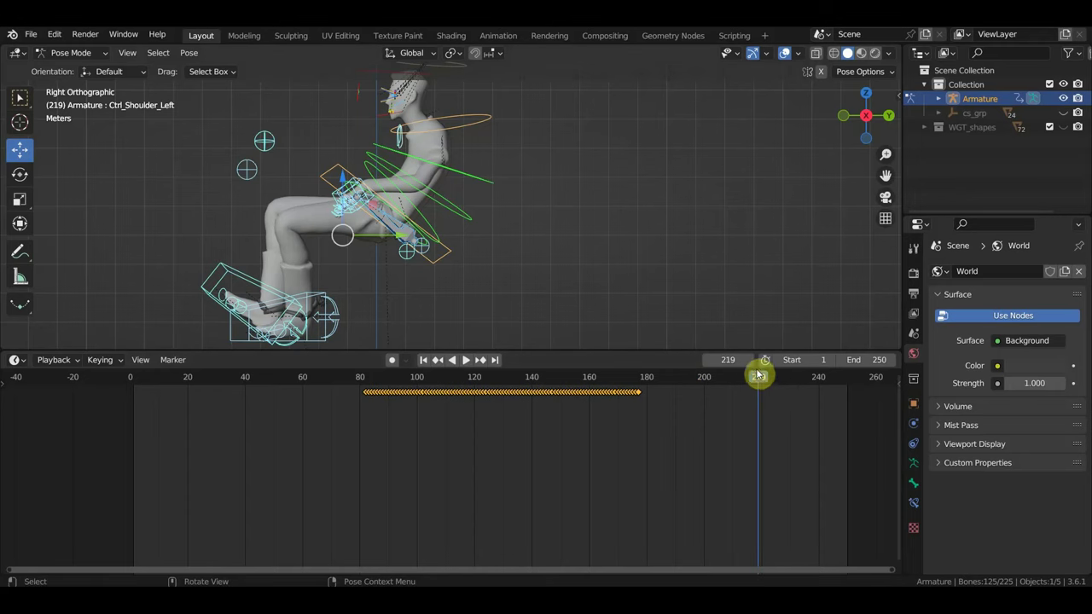
{"action": "middle_click_drag", "start_coordinate": [719, 251], "coordinate": [622, 312], "text": "shift"}
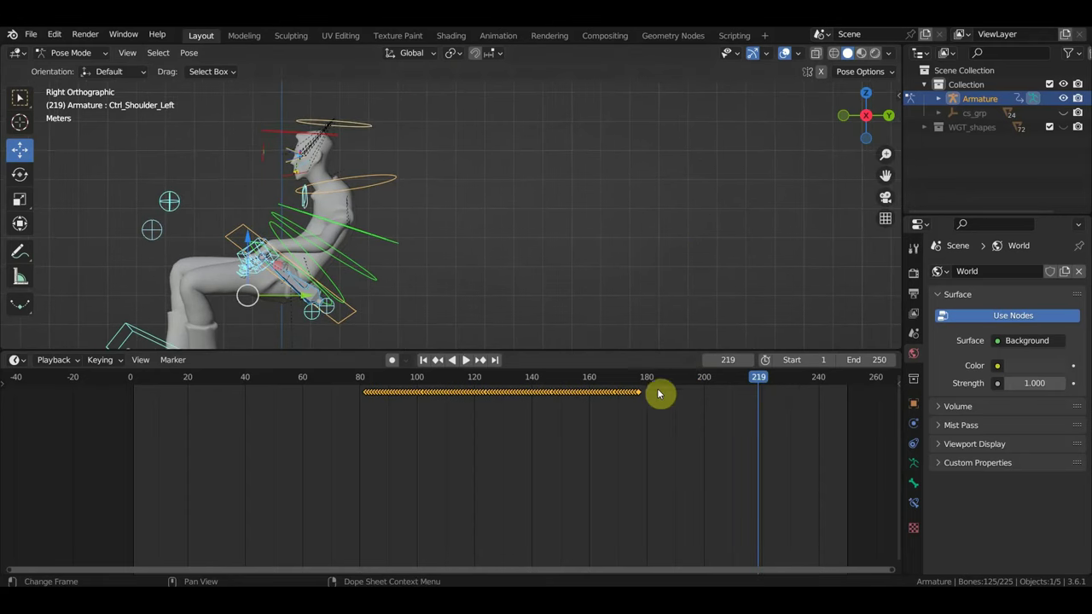
{"action": "left_click", "coordinate": [639, 385]}
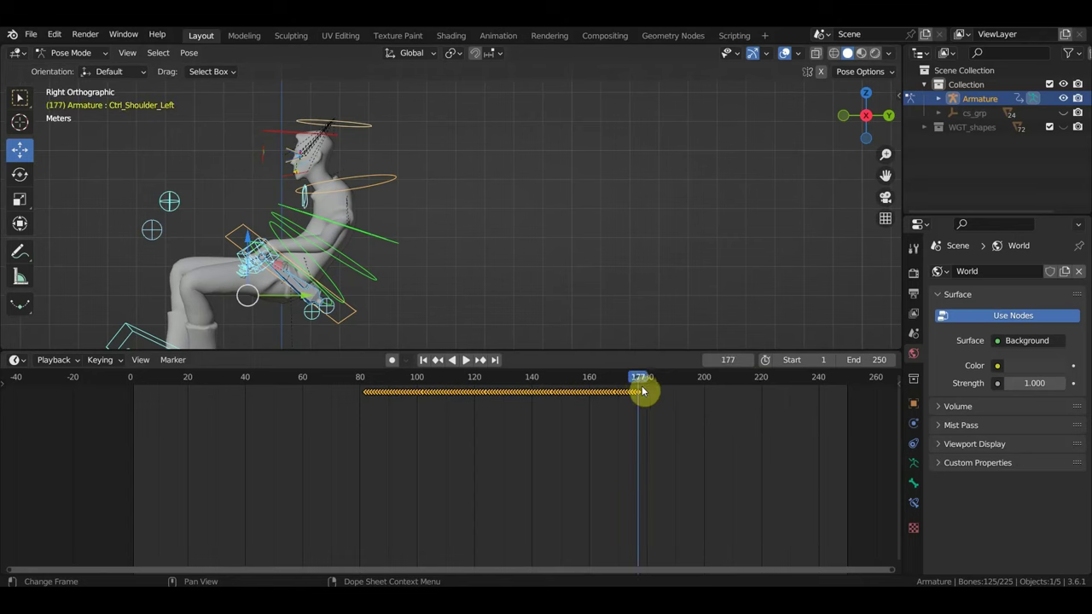
{"action": "left_click", "coordinate": [677, 382]}
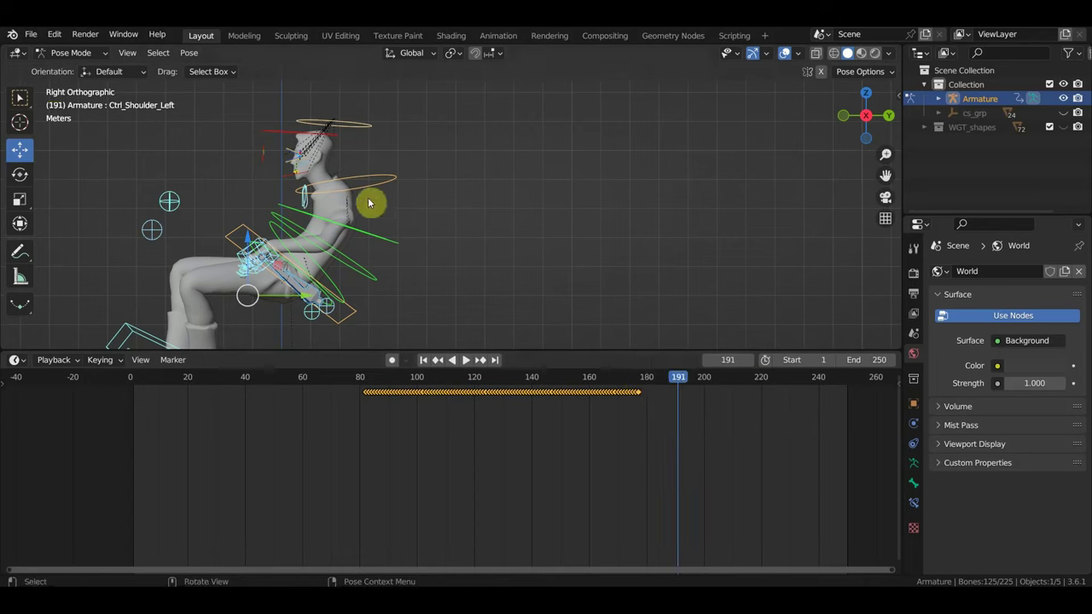
{"action": "left_click", "coordinate": [274, 133]}
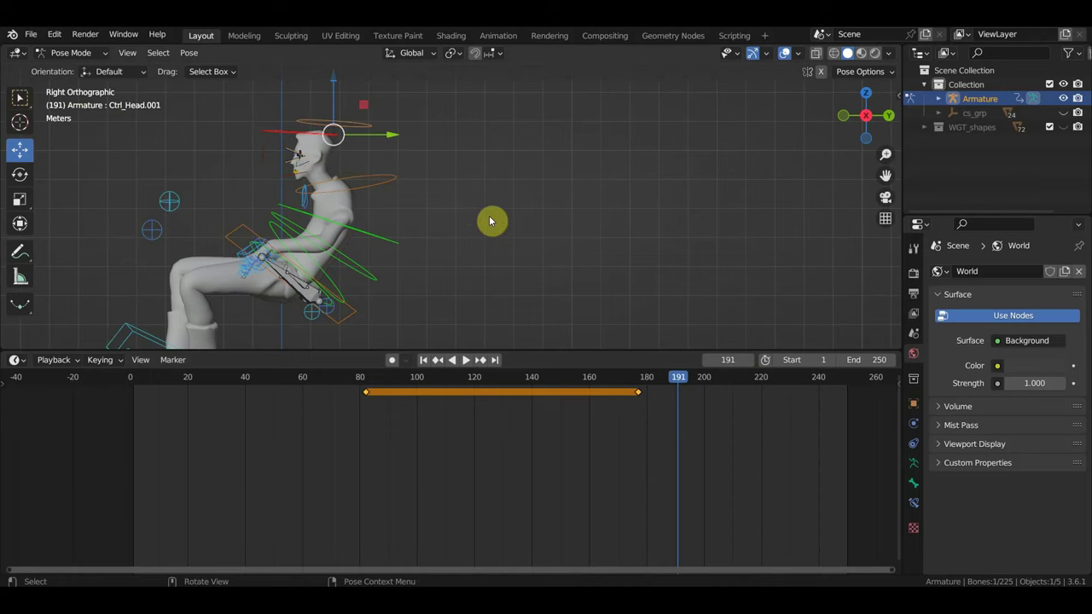
- In top view, rotate the Ctrl_Head.001 control slightly
{"action": "key", "text": "KP_7"}
{"action": "scroll", "coordinate": [572, 264], "scroll_direction": "down", "scroll_amount": 3}
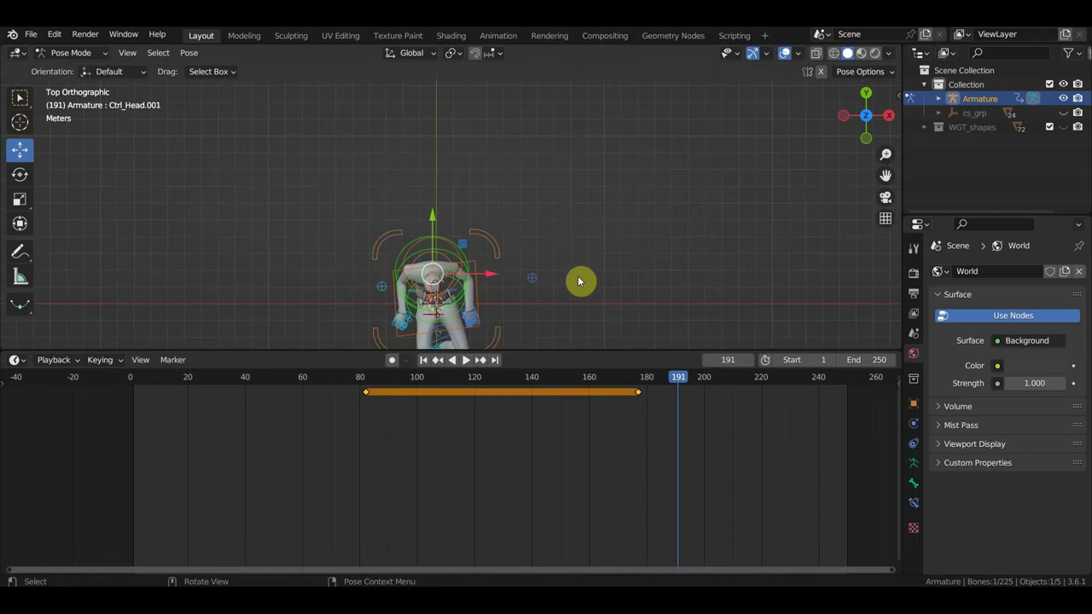
{"action": "key", "text": "r"}
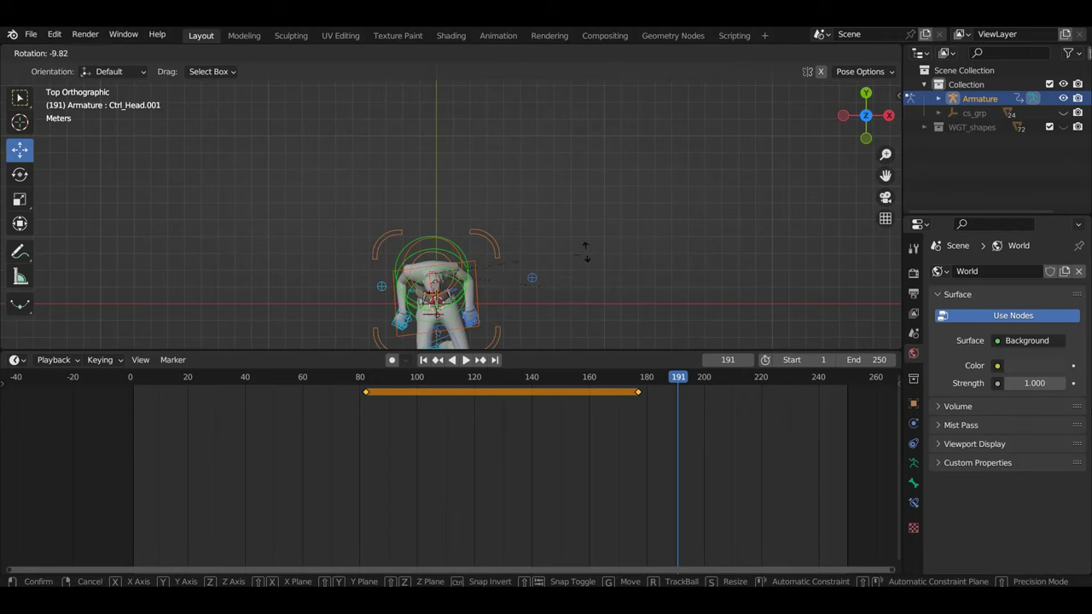
{"action": "left_click", "coordinate": [545, 301]}
{"action": "mouse_move", "coordinate": [544, 301]}
{"action": "middle_mouse_down"}
{"action": "mouse_move", "coordinate": [529, 165]}
{"action": "mouse_move", "coordinate": [393, 84]}
{"action": "mouse_move", "coordinate": [431, 104]}
{"action": "middle_mouse_up"}
- Rotate the main Ctrl_Head bone about Z twice, finishing at a 1.98° turn
{"action": "left_click", "coordinate": [432, 104]}
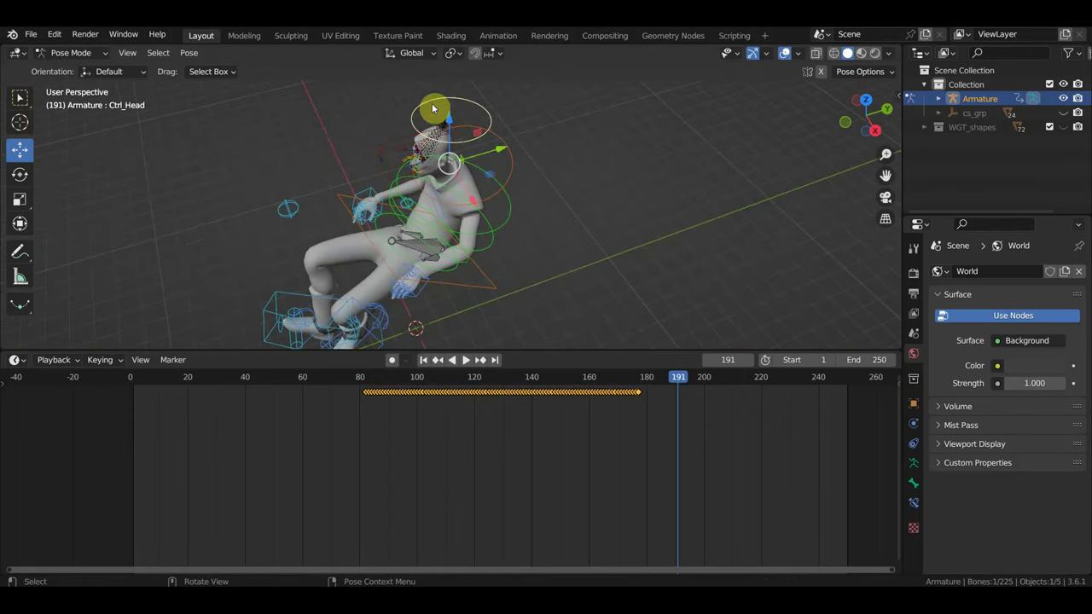
{"action": "key", "text": "KP_7"}
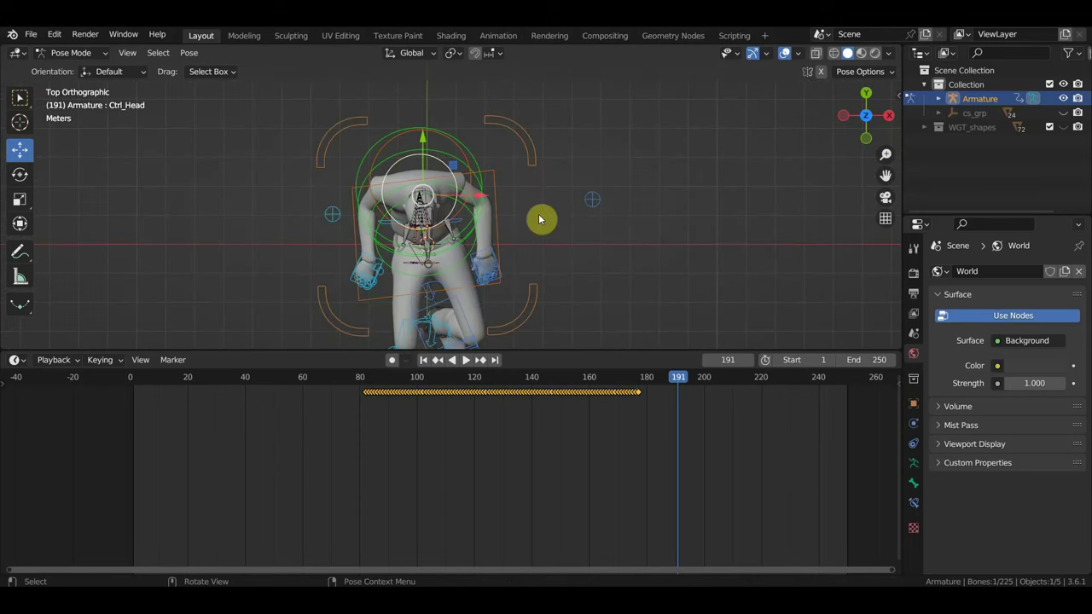
{"action": "key", "text": "r"}
{"action": "left_click", "coordinate": [570, 213]}
{"action": "mouse_move", "coordinate": [570, 213]}
{"action": "middle_mouse_down"}
{"action": "mouse_move", "coordinate": [555, 87]}
{"action": "mouse_move", "coordinate": [412, 104]}
{"action": "middle_mouse_up"}
{"action": "key", "text": "r"}
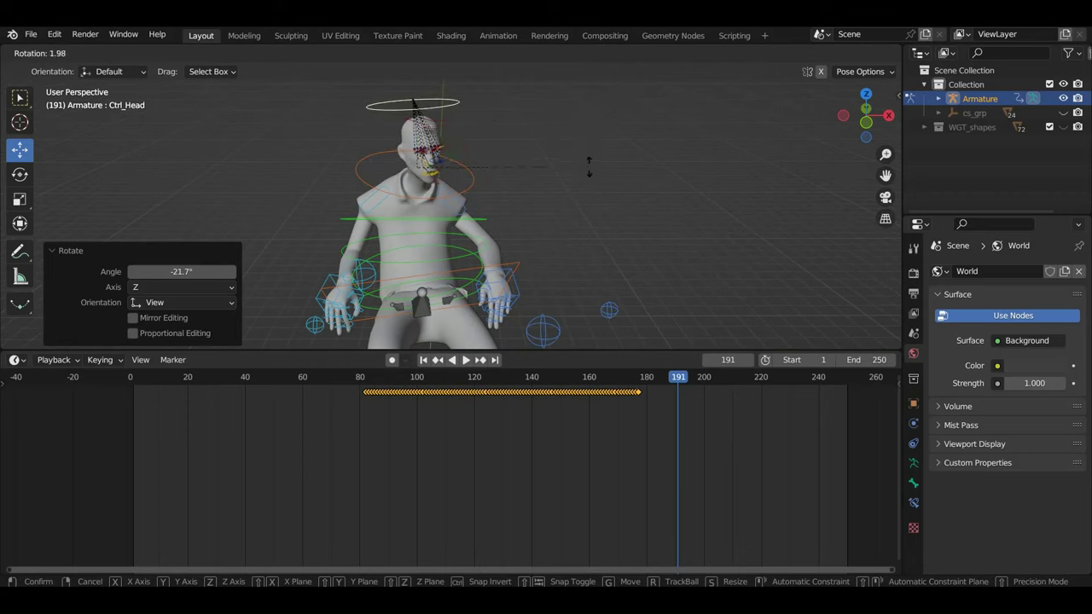
{"action": "left_click", "coordinate": [600, 177]}
{"action": "mouse_move", "coordinate": [599, 176]}
{"action": "middle_mouse_down"}
{"action": "mouse_move", "coordinate": [429, 161]}
{"action": "mouse_move", "coordinate": [441, 159]}
{"action": "middle_mouse_up"}
- Tilt the upper body by rotating Ctrl_Spine2 5.57°
{"action": "left_click", "coordinate": [503, 186]}
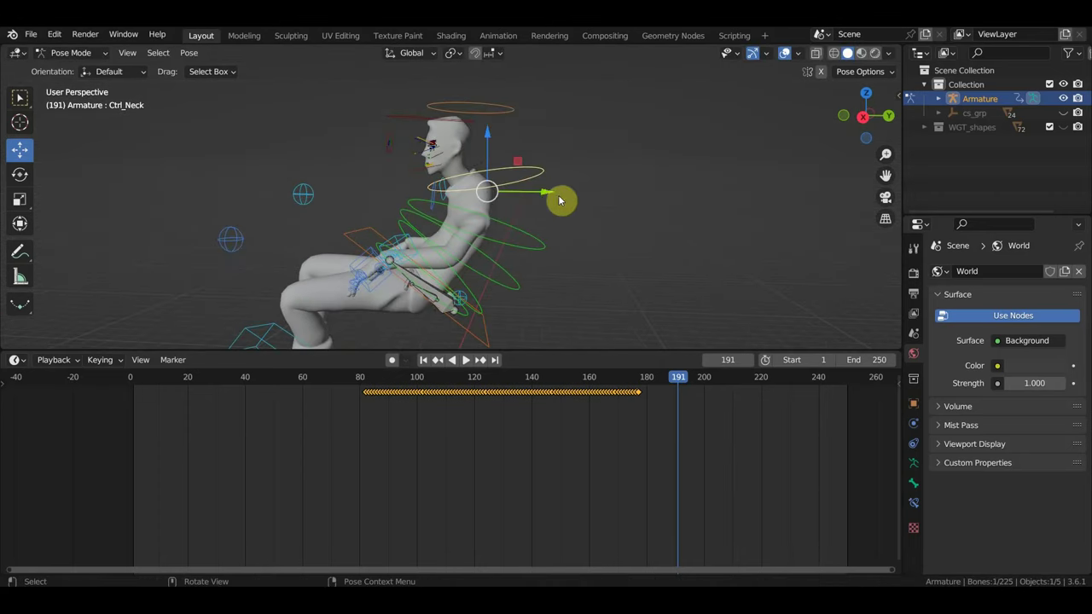
{"action": "left_click", "coordinate": [517, 247]}
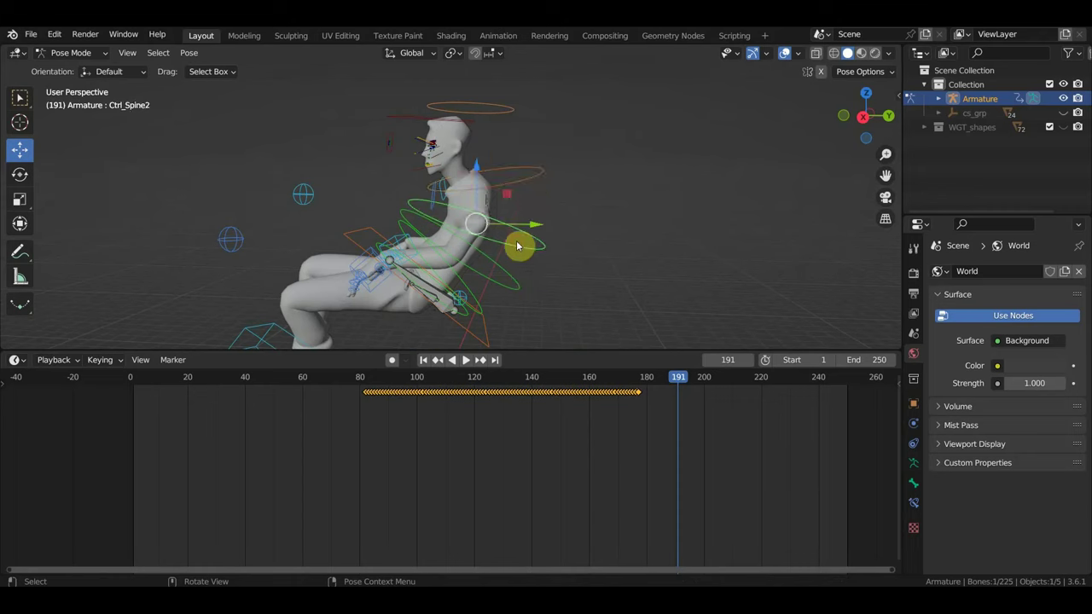
{"action": "key", "text": "r"}
{"action": "left_click", "coordinate": [565, 284]}
{"action": "mouse_move", "coordinate": [565, 284]}
{"action": "middle_mouse_down"}
{"action": "mouse_move", "coordinate": [398, 302]}
{"action": "mouse_move", "coordinate": [512, 239]}
{"action": "middle_mouse_up"}
- Move the right and left Ctrl_Foot_IK controls to new positions, then select Ctrl_Hips
{"action": "left_click", "coordinate": [421, 258]}
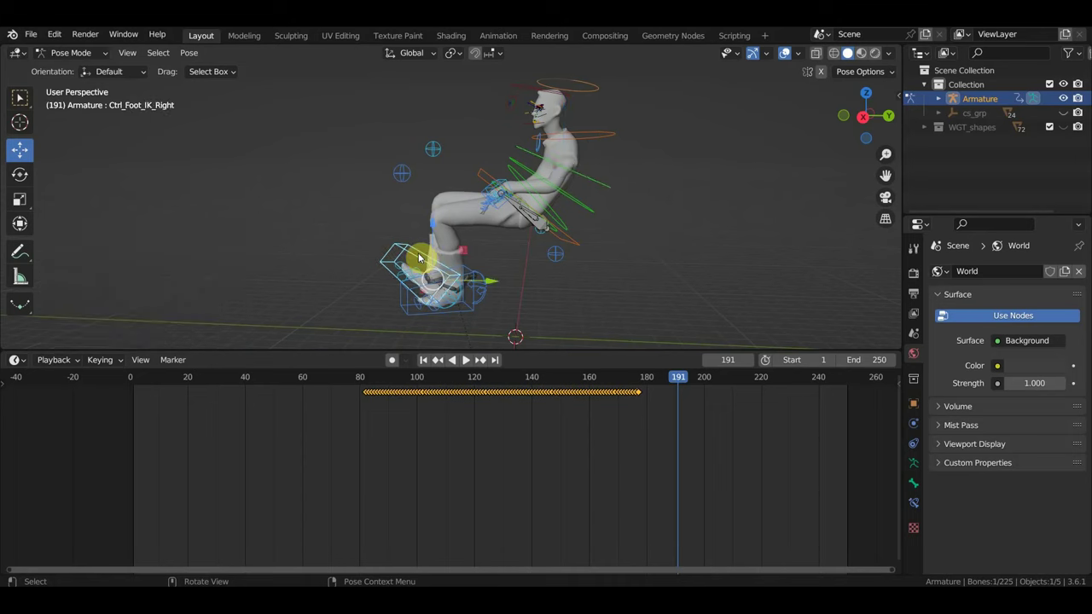
{"action": "key", "text": "g"}
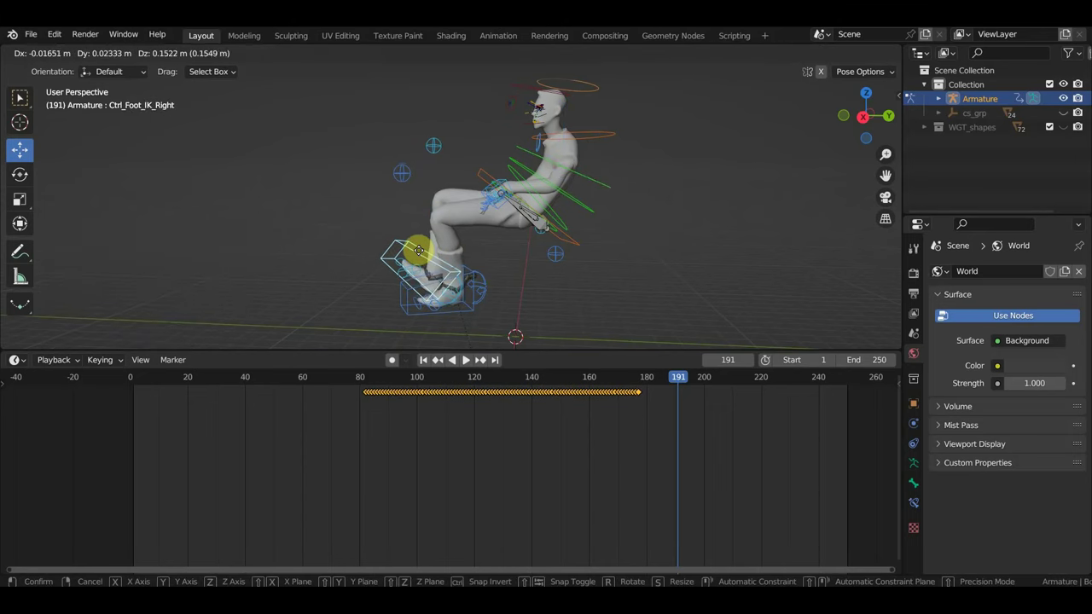
{"action": "left_click", "coordinate": [414, 246]}
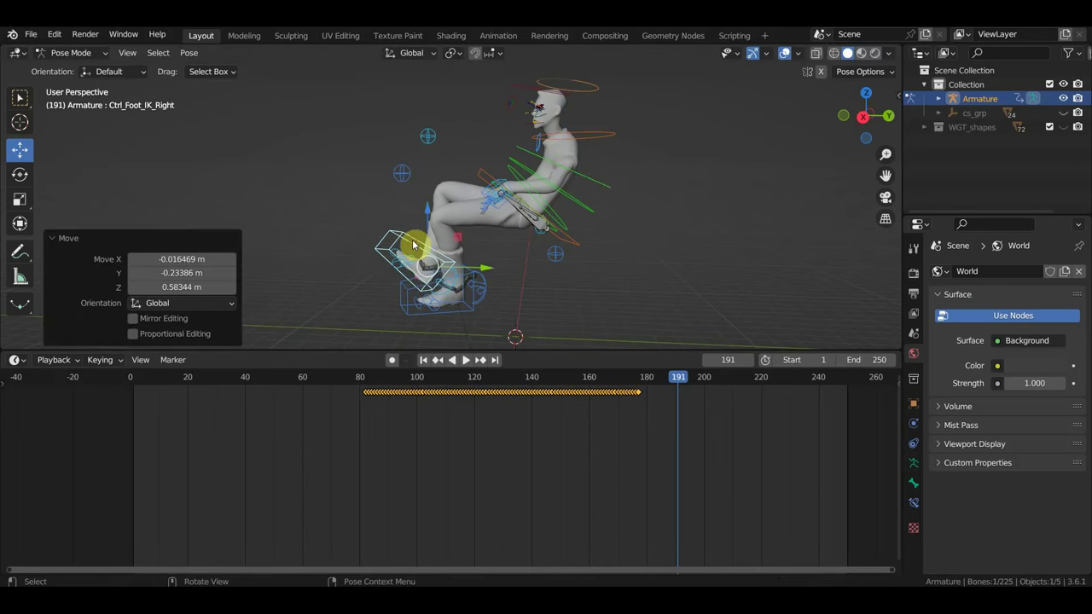
{"action": "left_click", "coordinate": [470, 313]}
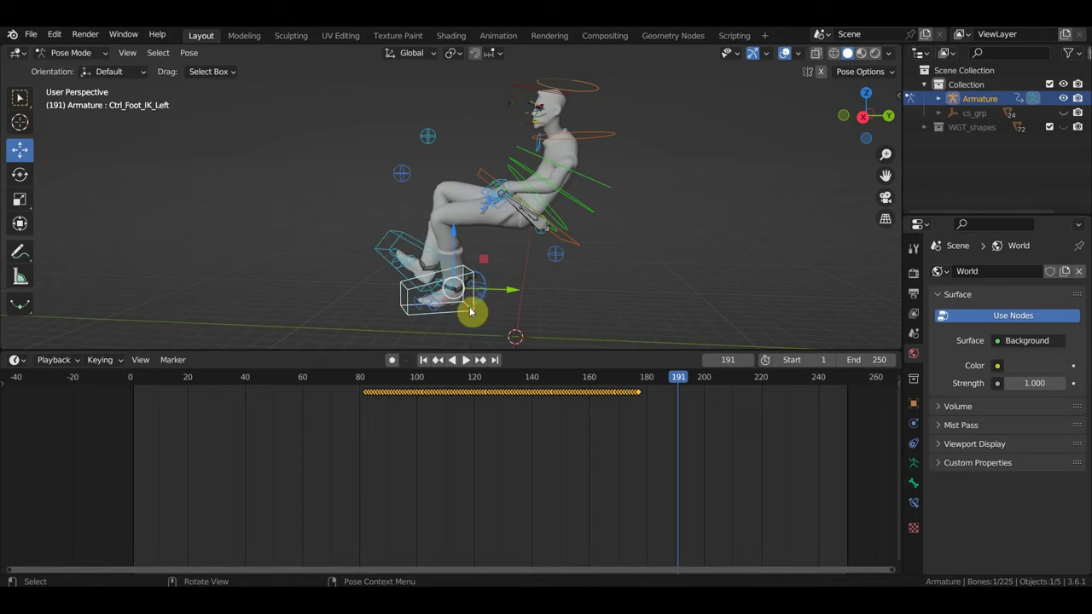
{"action": "key", "text": "g"}
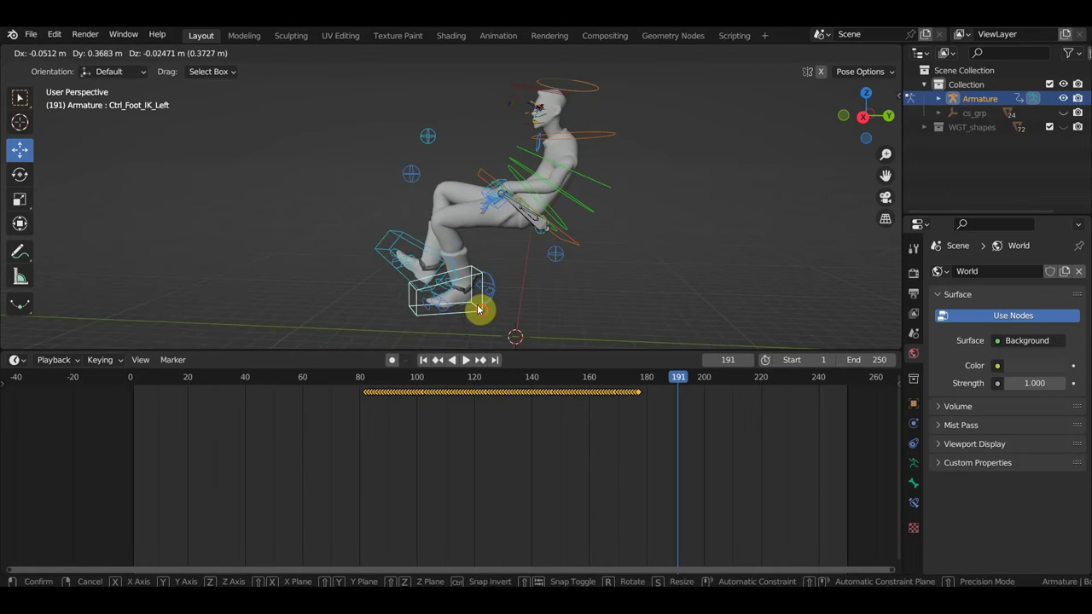
{"action": "left_click", "coordinate": [478, 309]}
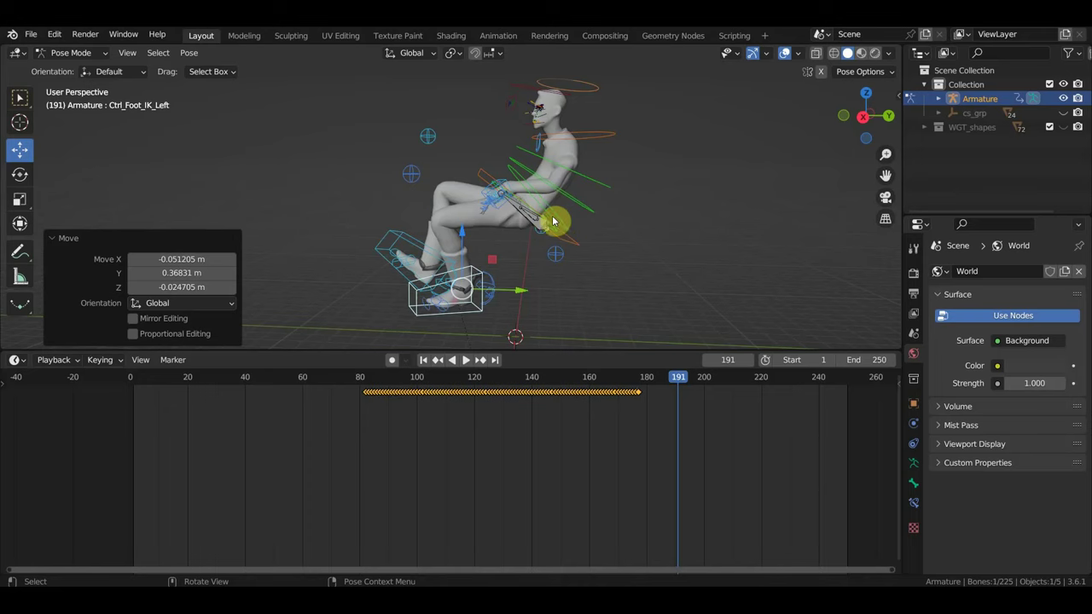
{"action": "left_click", "coordinate": [573, 243]}
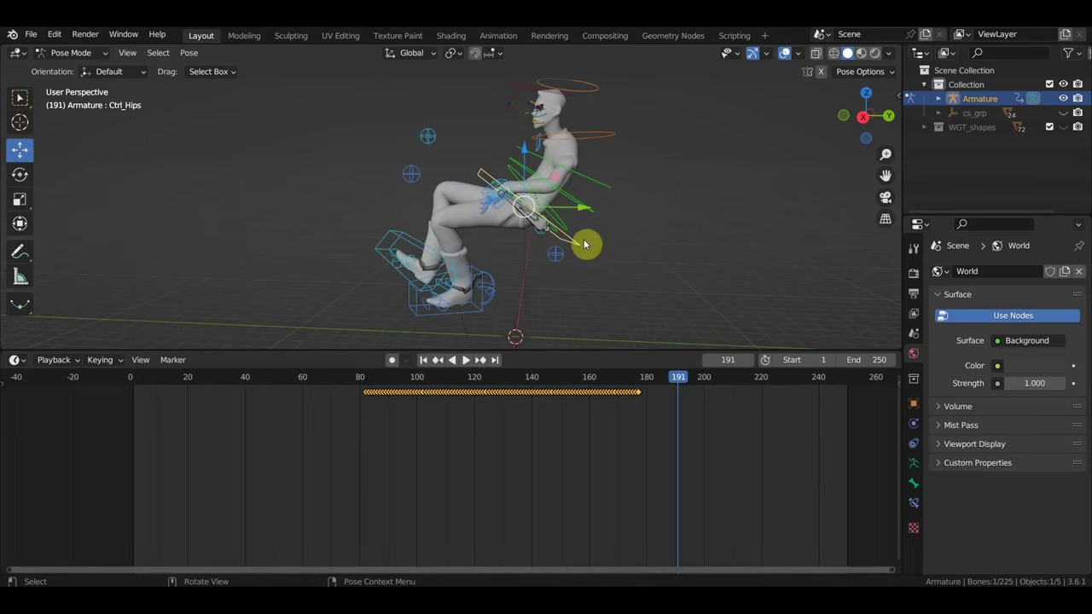
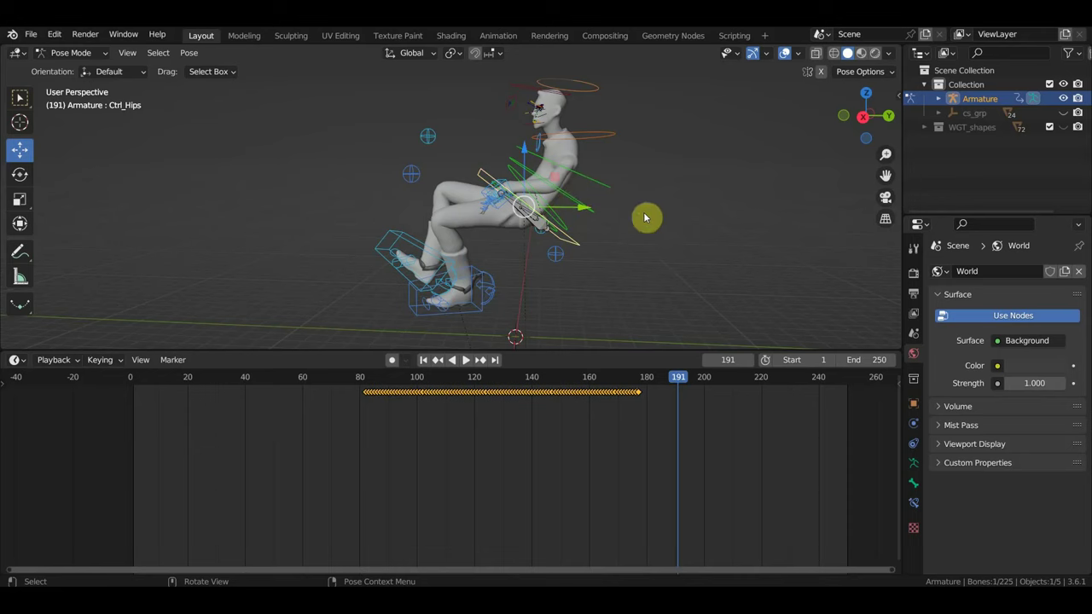
- Rotate Ctrl_Hips back to a -20.6° tilt
{"action": "key", "text": "r"}
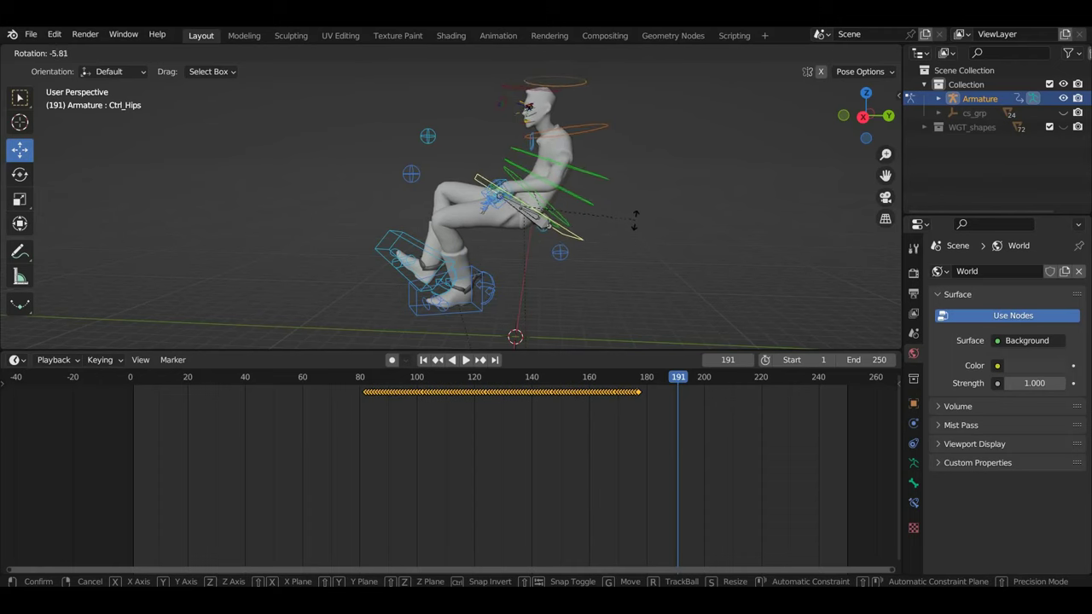
{"action": "left_click", "coordinate": [634, 224]}
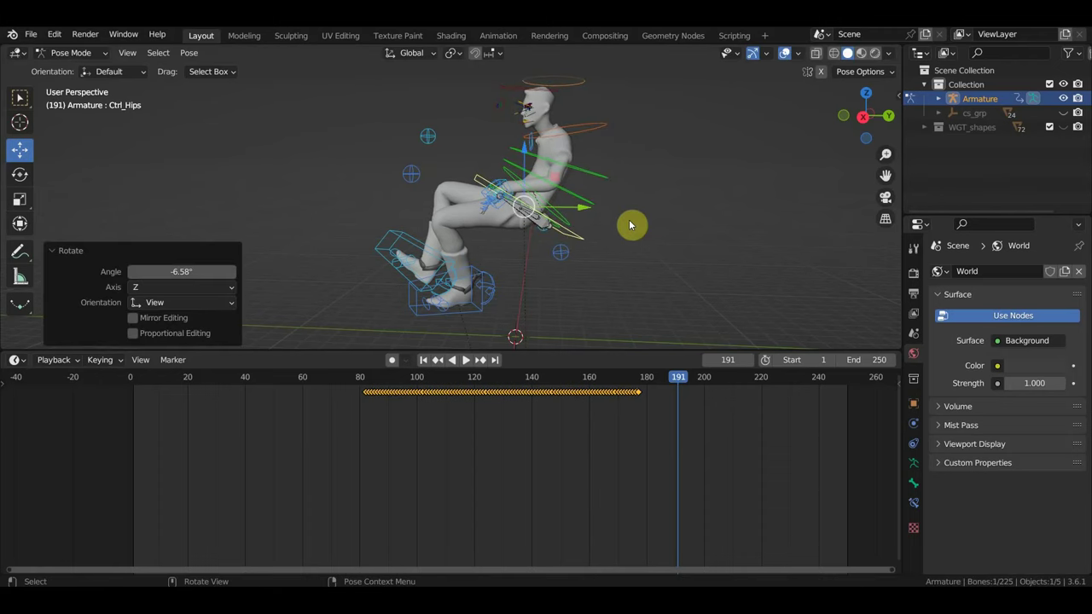
{"action": "key", "text": "r"}
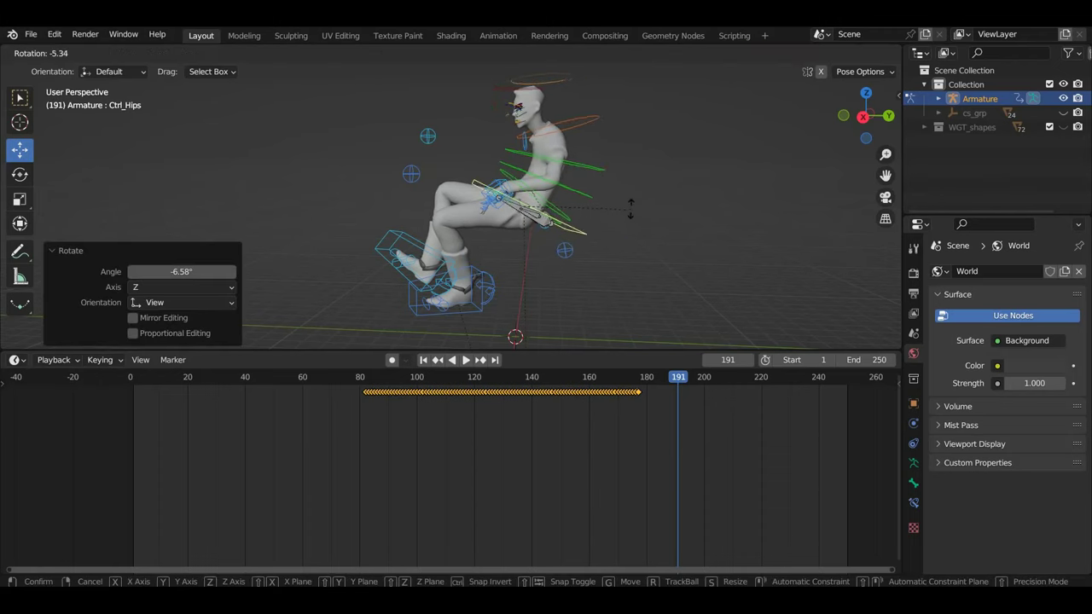
{"action": "left_click", "coordinate": [584, 197]}
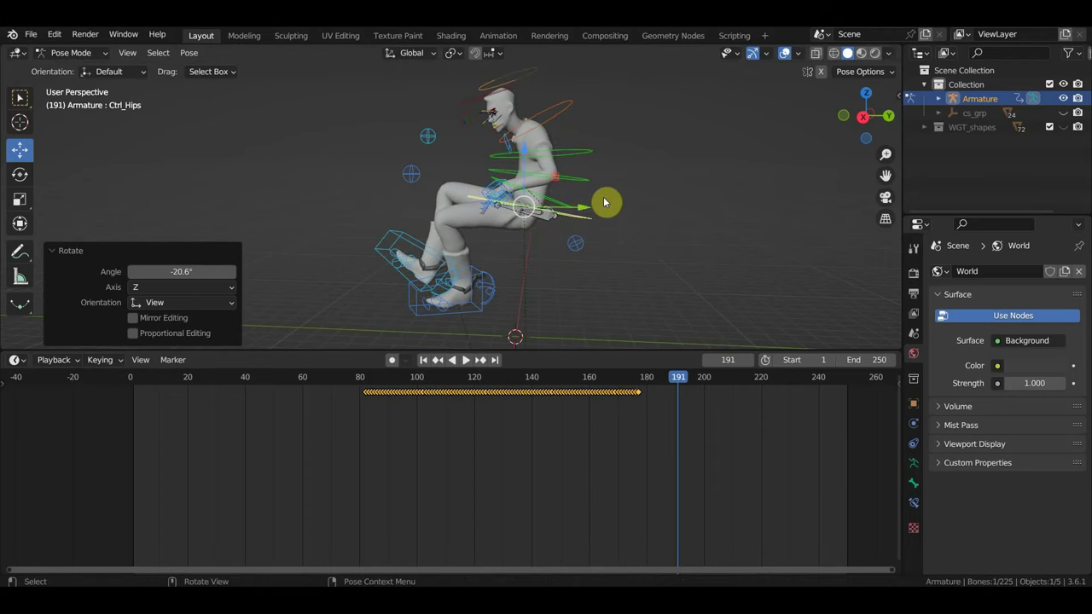
- Key Location & Rotation on all rig bones at frame 191 and scrub past it
{"action": "key", "text": "a"}
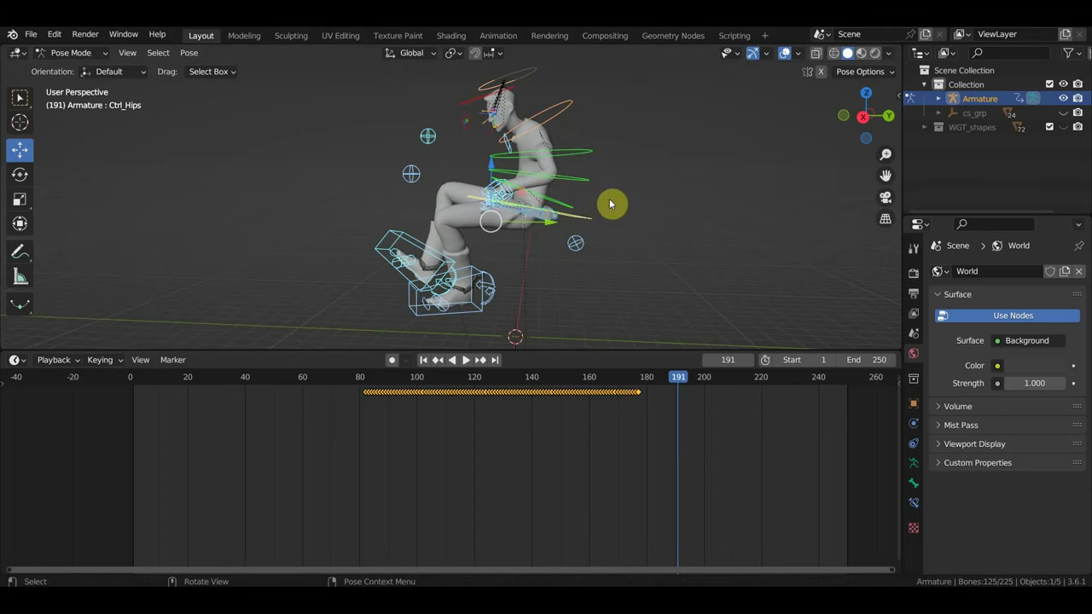
{"action": "key", "text": "i"}
{"action": "mouse_move", "coordinate": [674, 377]}
{"action": "left_mouse_down"}
{"action": "mouse_move", "coordinate": [758, 410]}
{"action": "mouse_move", "coordinate": [752, 402]}
{"action": "left_mouse_up"}
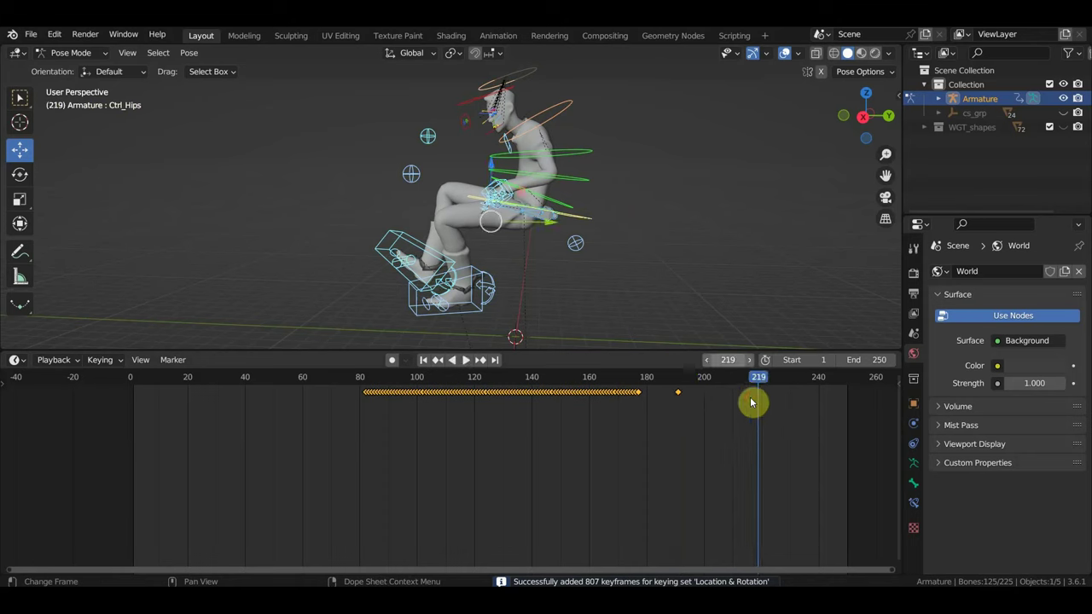
- At frame 209, raise Ctrl_Hips, turn it -2.26°, and key the pose
{"action": "key", "text": "space"}
{"action": "left_click", "coordinate": [675, 383]}
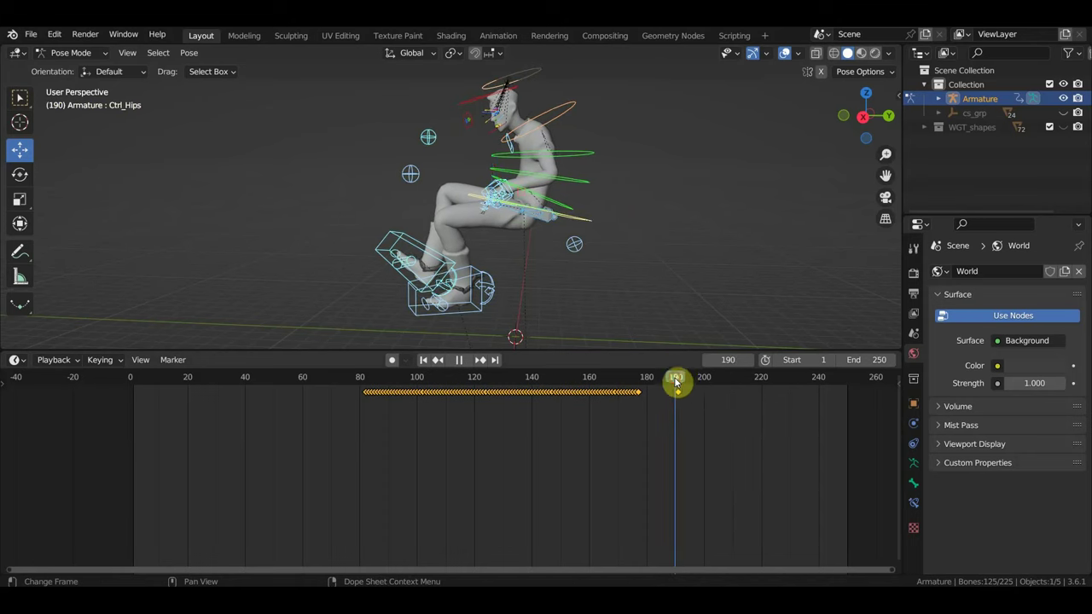
{"action": "left_click", "coordinate": [730, 384]}
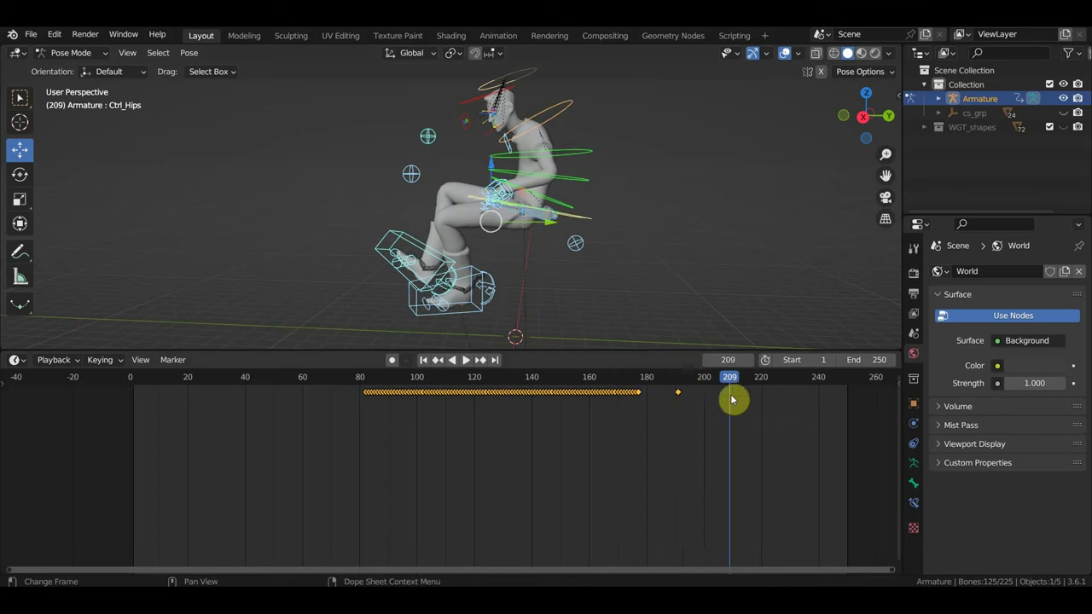
{"action": "left_click", "coordinate": [584, 220]}
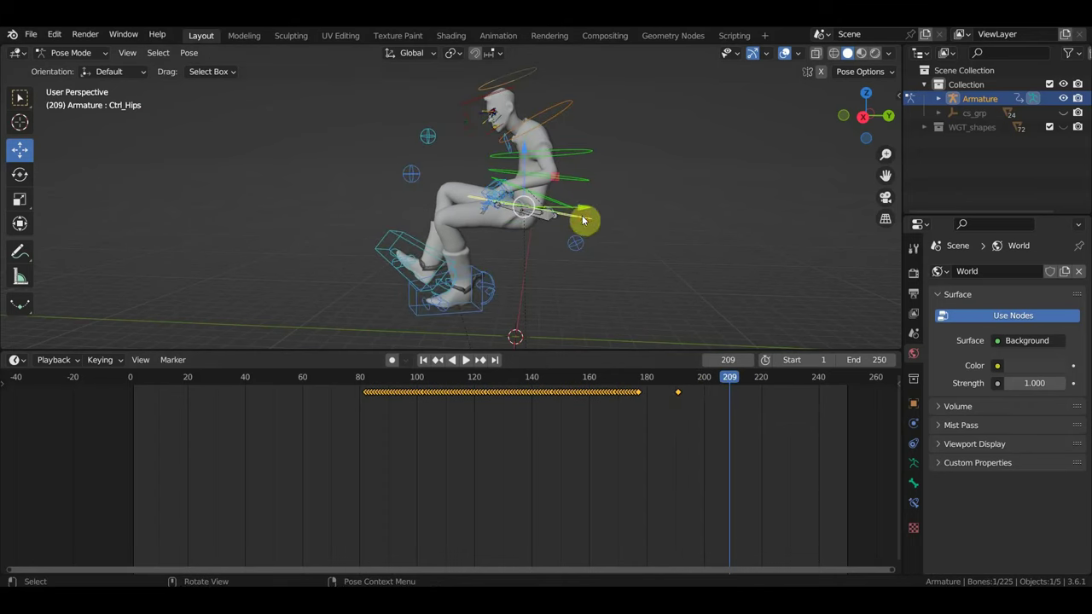
{"action": "key", "text": "g"}
{"action": "left_click", "coordinate": [680, 249]}
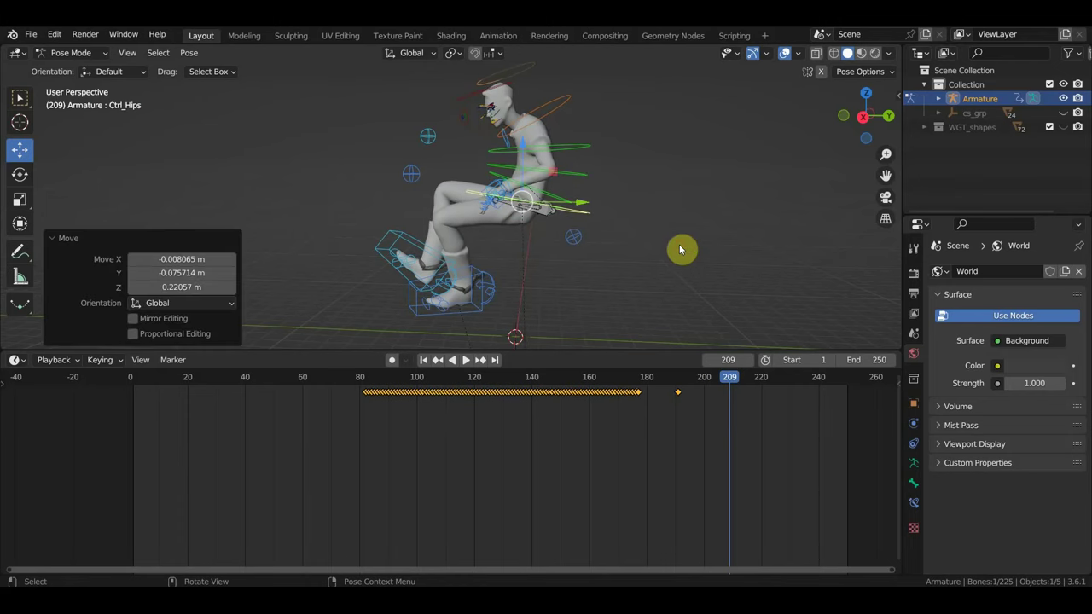
{"action": "key", "text": "r"}
{"action": "left_click", "coordinate": [688, 241]}
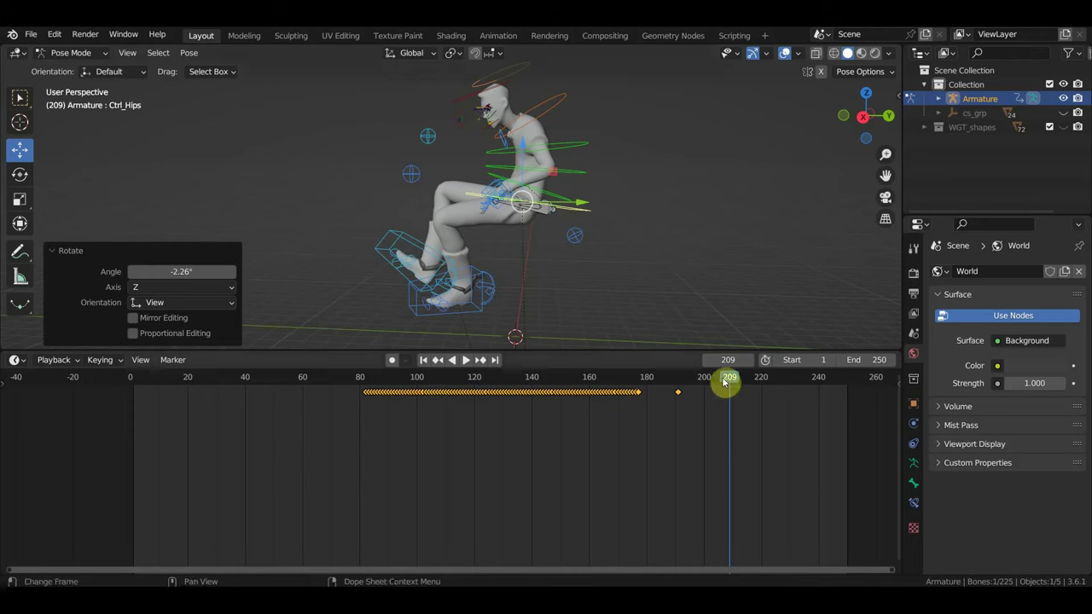
{"action": "key", "text": "i"}
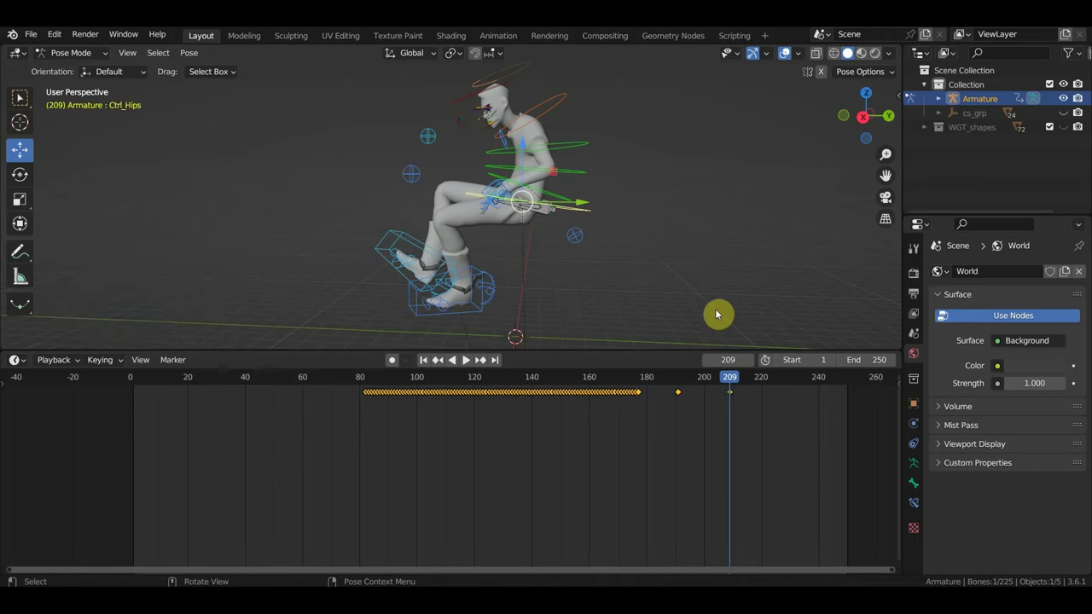
{"action": "mouse_move", "coordinate": [727, 377]}
{"action": "left_mouse_down"}
{"action": "mouse_move", "coordinate": [662, 378]}
{"action": "mouse_move", "coordinate": [684, 376]}
{"action": "left_mouse_up"}
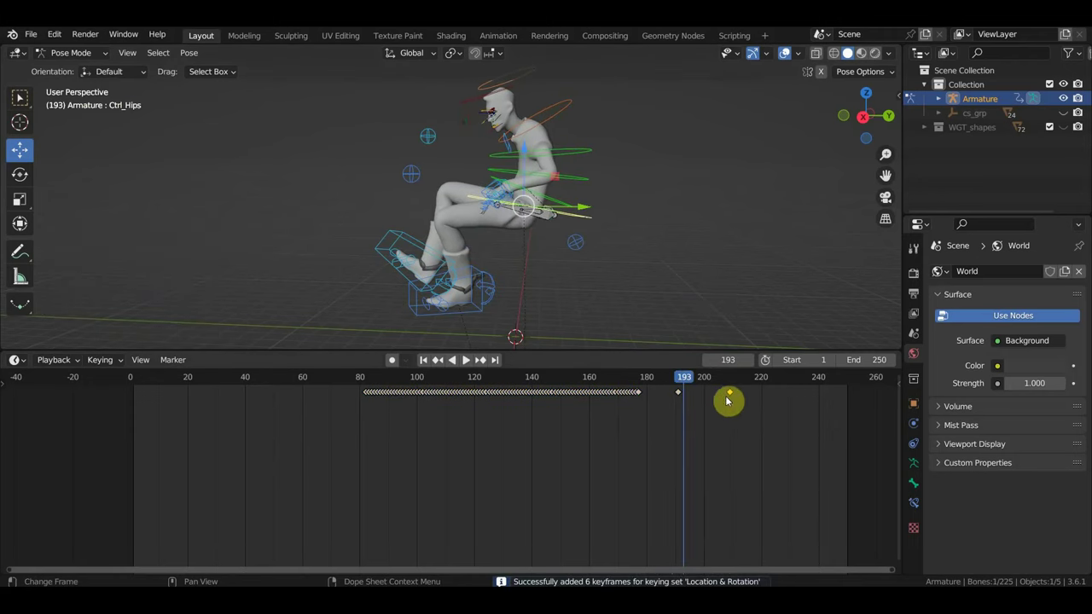
- Shift the new hips key to frame 201 and review frames 177–201
{"action": "key", "text": "g"}
{"action": "left_click", "coordinate": [702, 401]}
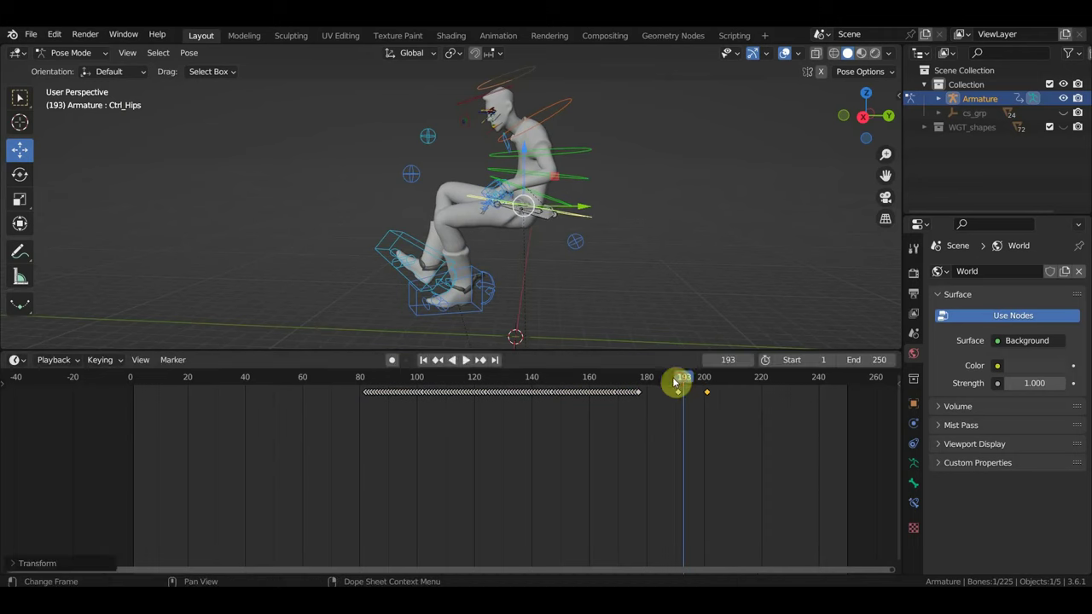
{"action": "mouse_move", "coordinate": [674, 382]}
{"action": "left_mouse_down"}
{"action": "mouse_move", "coordinate": [639, 381]}
{"action": "mouse_move", "coordinate": [740, 404]}
{"action": "left_mouse_up"}
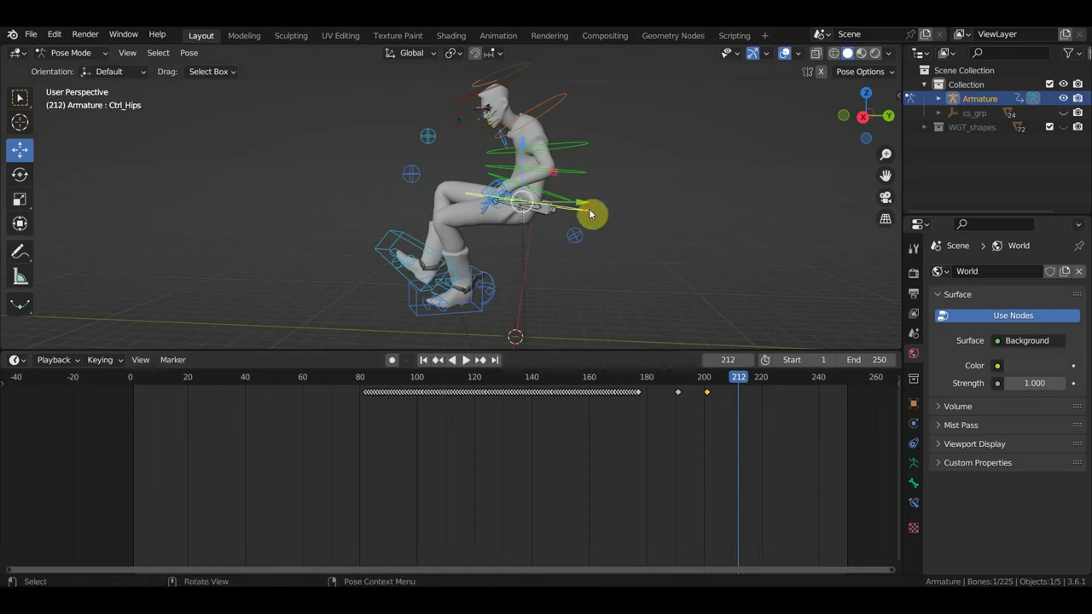
{"action": "left_click", "coordinate": [679, 379]}
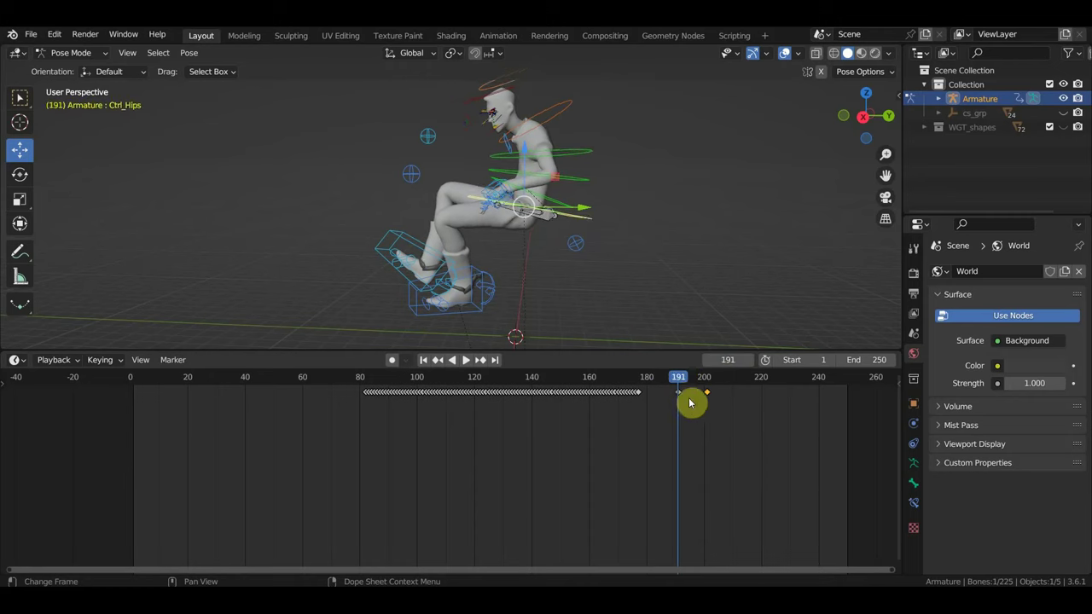
{"action": "left_click", "coordinate": [641, 378]}
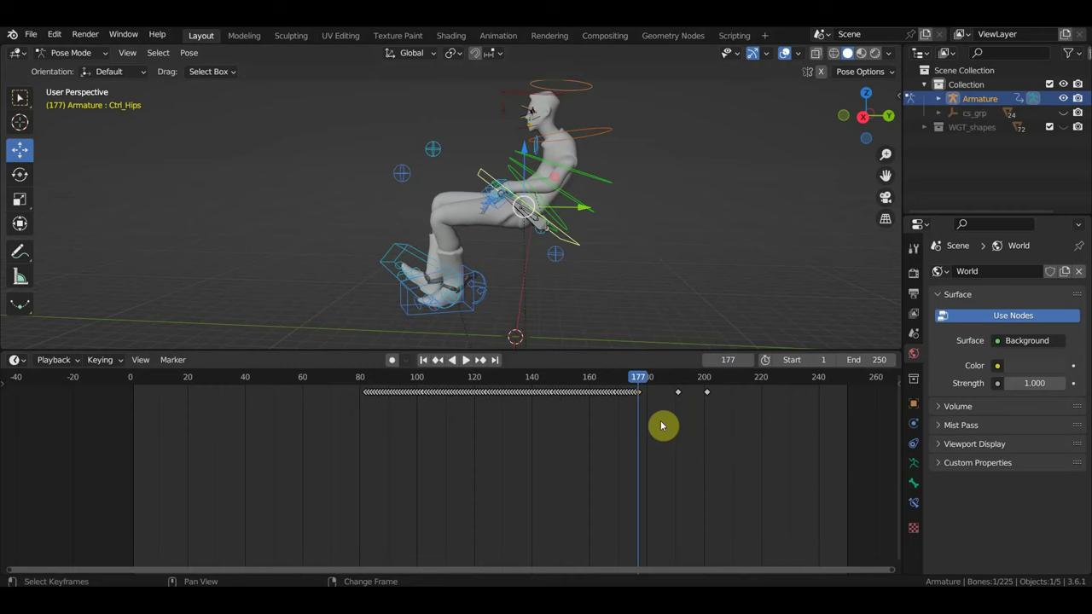
- Duplicate the hips keys to frame 212, slide the hips 0.27 m along Y, and key
{"action": "key", "text": "shift+d"}
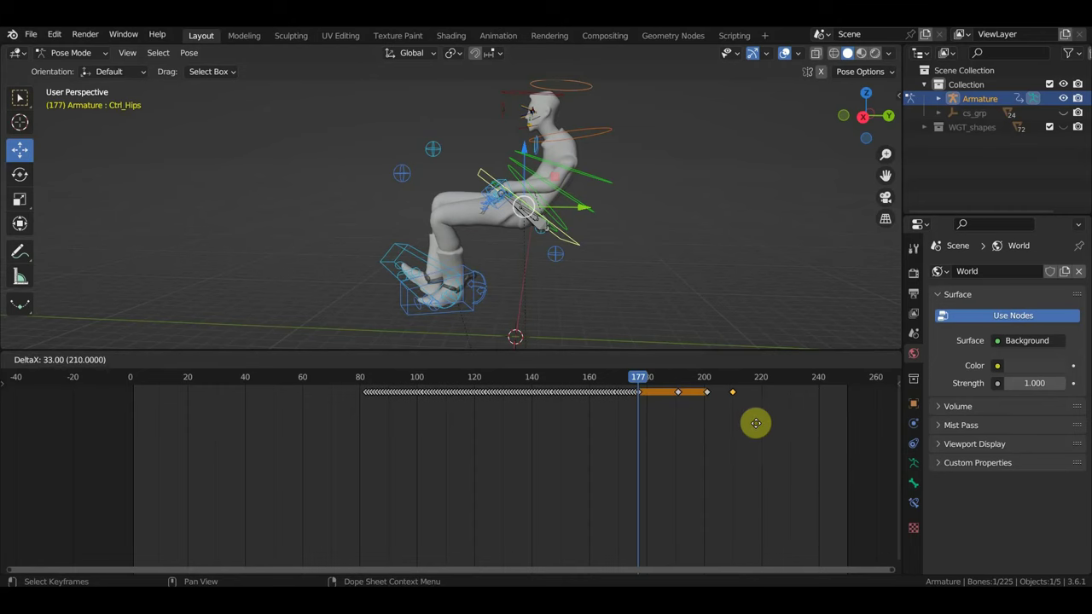
{"action": "left_click", "coordinate": [758, 424]}
{"action": "left_click_drag", "start_coordinate": [645, 380], "coordinate": [740, 408]}
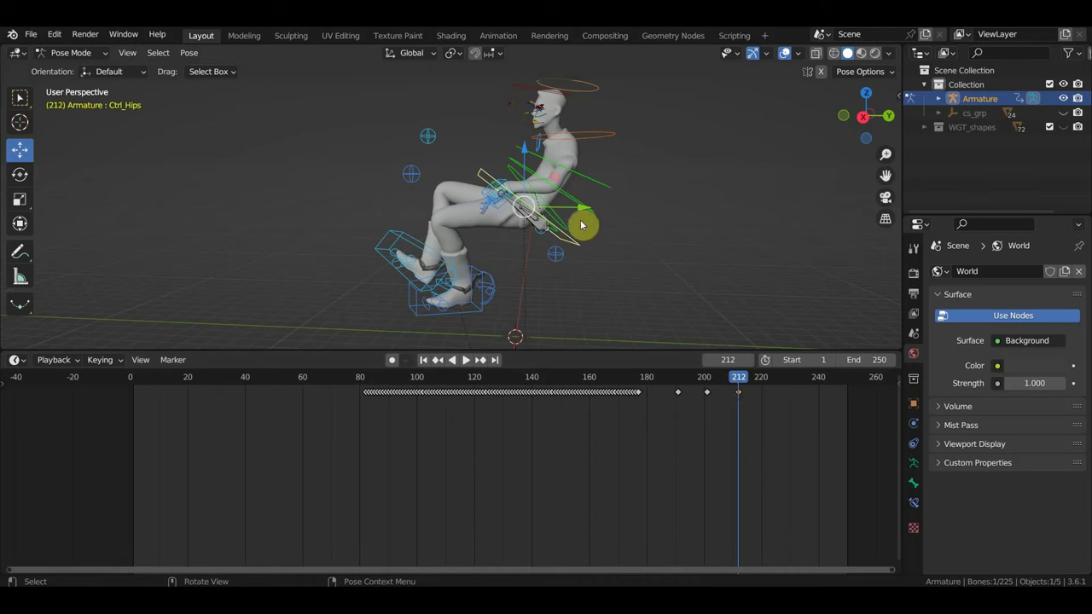
{"action": "left_click_drag", "start_coordinate": [580, 212], "coordinate": [599, 208]}
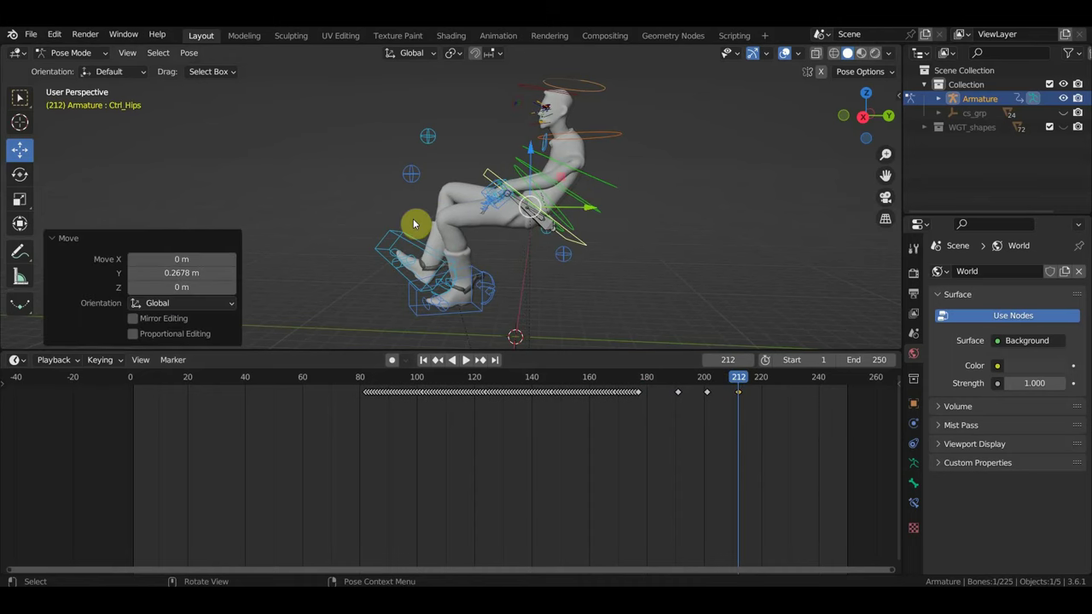
{"action": "key", "text": "i"}
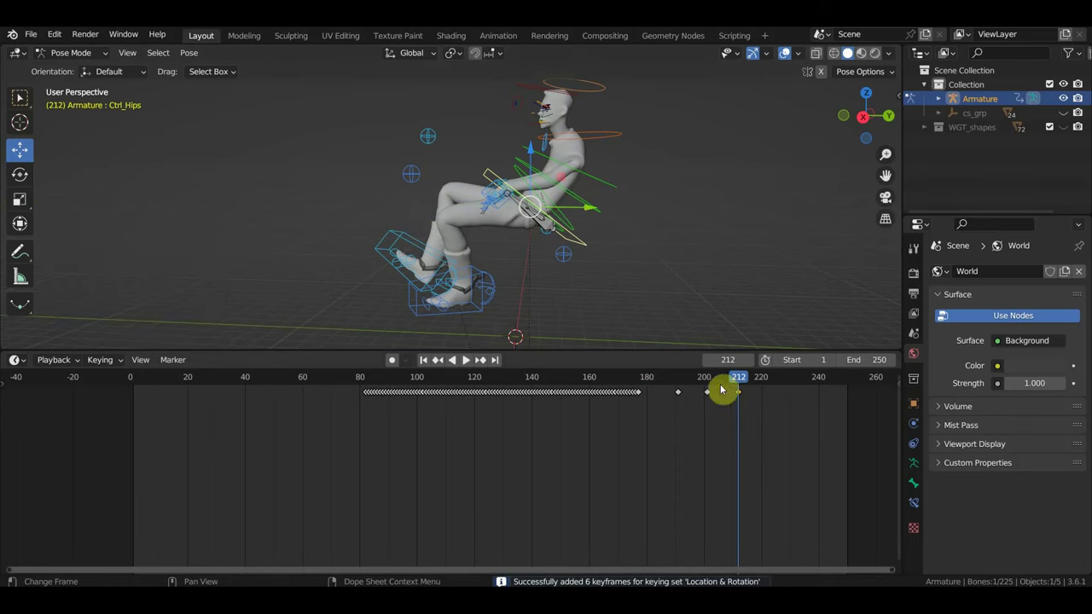
{"action": "key", "text": "ctrl+shift+space"}
{"action": "mouse_move", "coordinate": [726, 380]}
{"action": "left_mouse_down"}
{"action": "mouse_move", "coordinate": [568, 370]}
{"action": "mouse_move", "coordinate": [705, 370]}
{"action": "mouse_move", "coordinate": [787, 390]}
{"action": "mouse_move", "coordinate": [621, 390]}
{"action": "mouse_move", "coordinate": [679, 398]}
{"action": "left_mouse_up"}
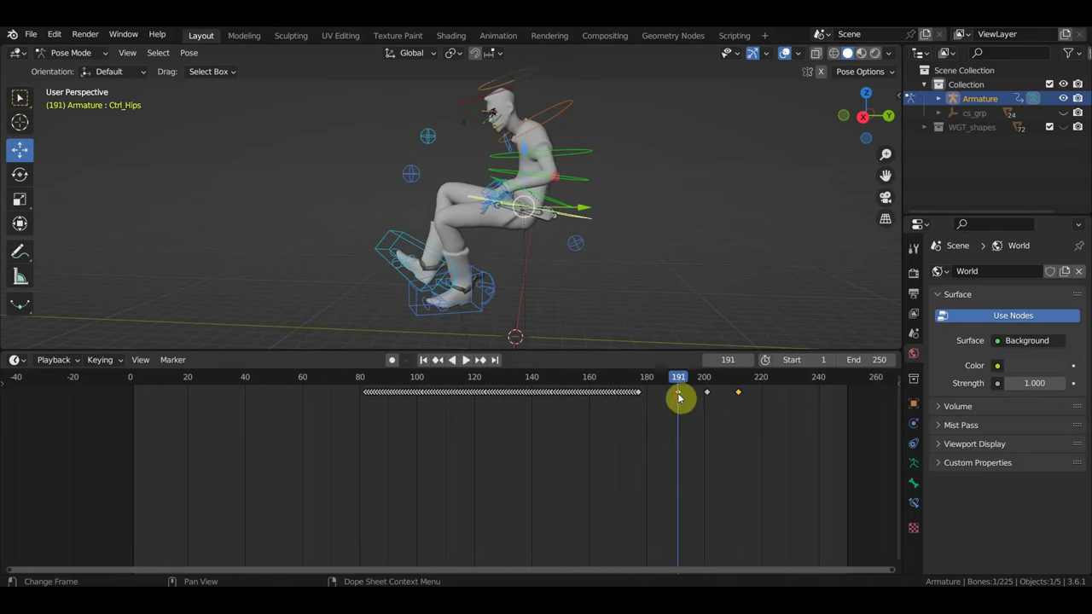
- At frame 201, slide the hips back along Y, raise them to Z 0.59215 m, and re-key
{"action": "key", "text": "space"}
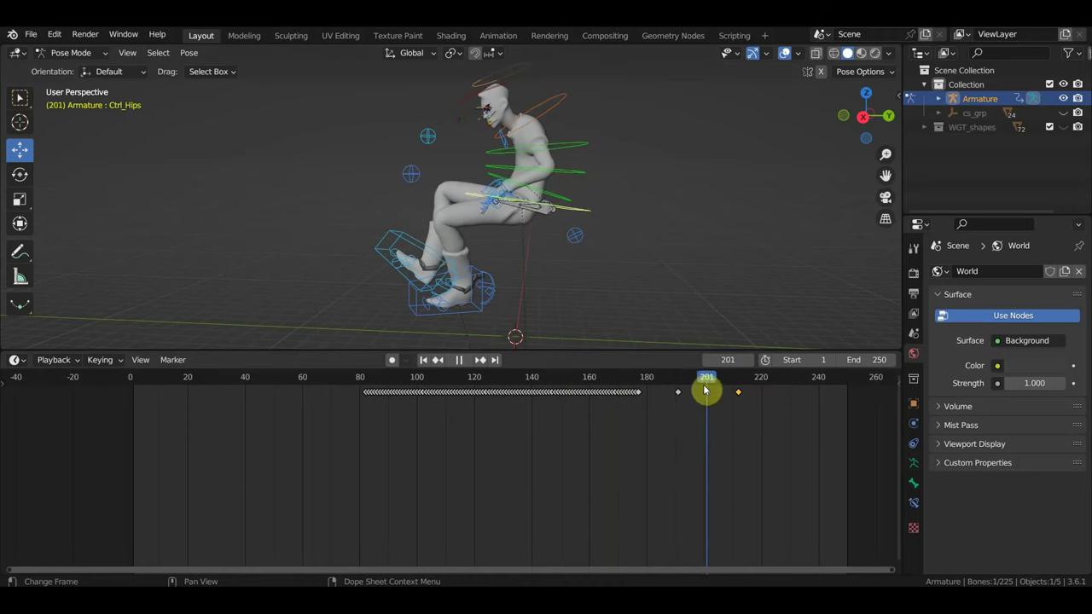
{"action": "key", "text": "space"}
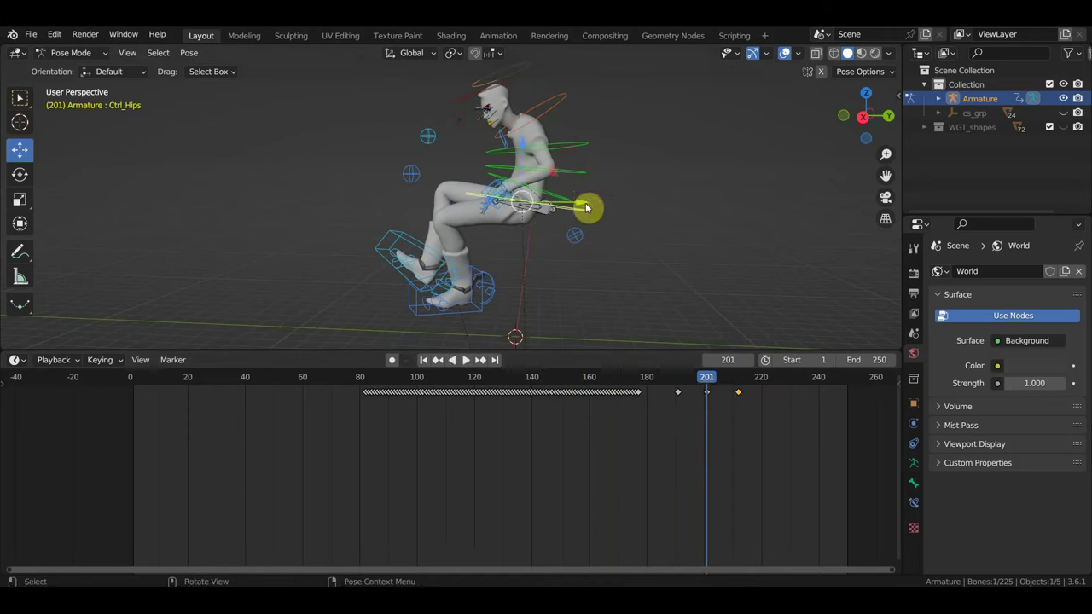
{"action": "left_click_drag", "start_coordinate": [586, 207], "coordinate": [572, 203]}
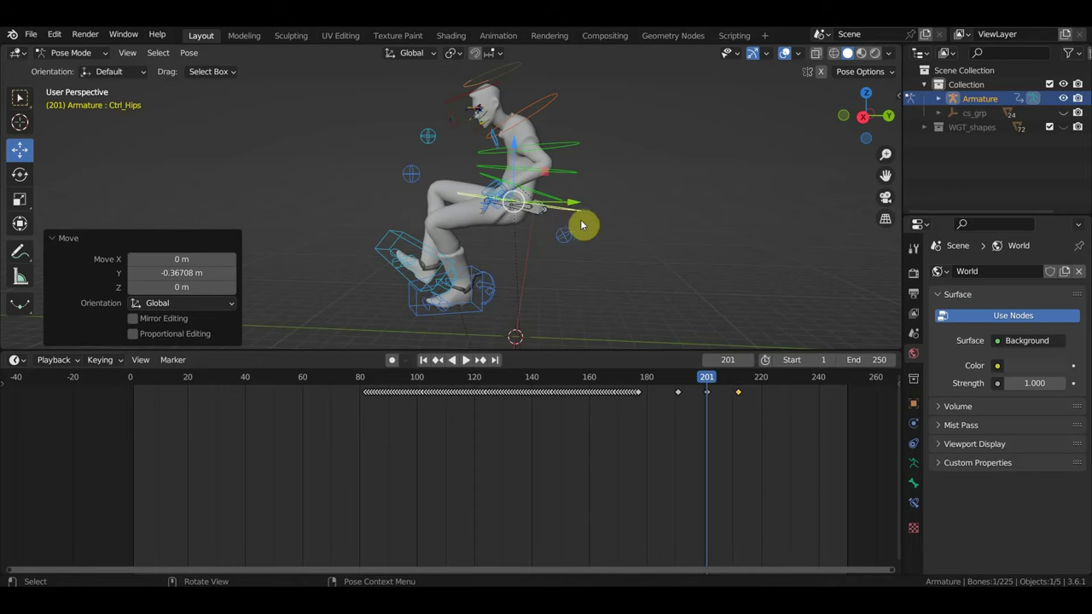
{"action": "key", "text": "g"}
{"action": "key", "text": "z"}
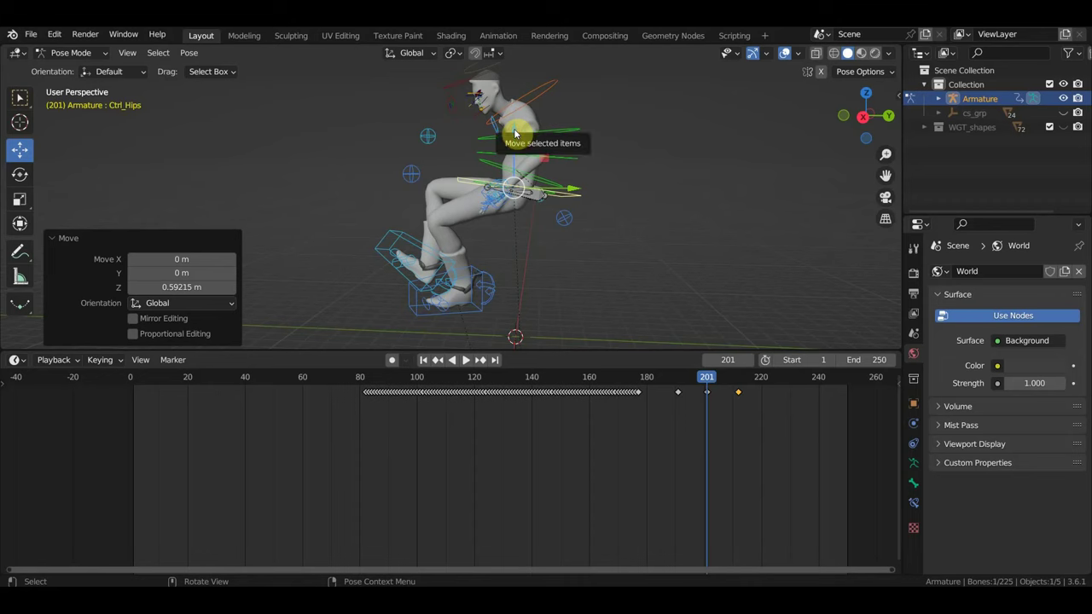
{"action": "key", "text": "i"}
{"action": "mouse_move", "coordinate": [708, 397]}
{"action": "left_mouse_down"}
{"action": "mouse_move", "coordinate": [720, 381]}
{"action": "mouse_move", "coordinate": [737, 389]}
{"action": "mouse_move", "coordinate": [714, 372]}
{"action": "mouse_move", "coordinate": [602, 361]}
{"action": "mouse_move", "coordinate": [758, 395]}
{"action": "mouse_move", "coordinate": [677, 378]}
{"action": "mouse_move", "coordinate": [737, 398]}
{"action": "left_mouse_up"}
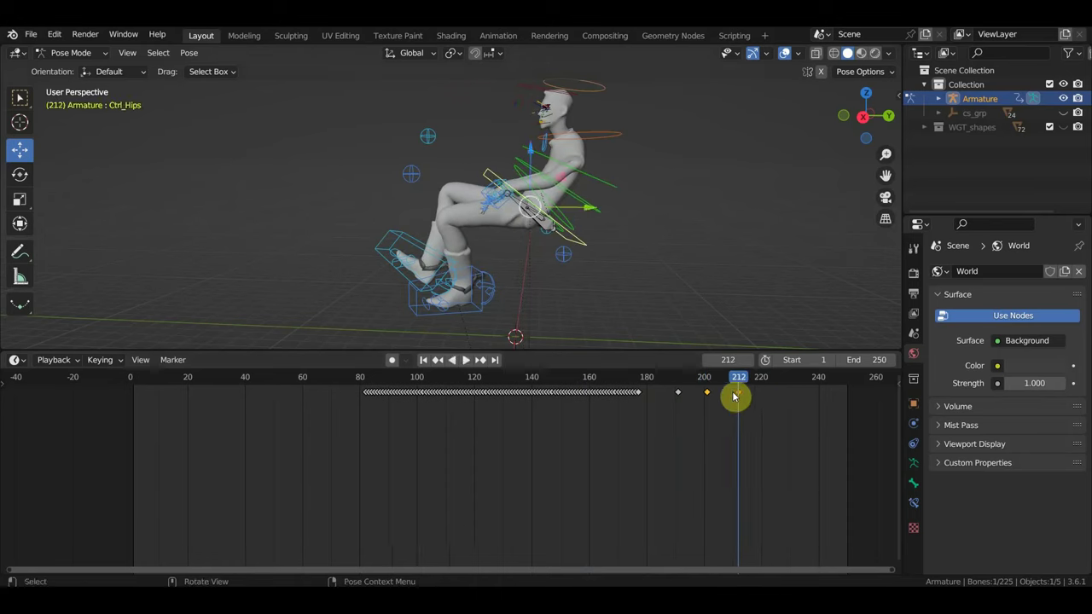
- Slide the hips 0.24 m along Y and rotate Ctrl_Spine1 slightly
{"action": "key", "text": "g"}
{"action": "key", "text": "y"}
{"action": "left_click", "coordinate": [595, 206]}
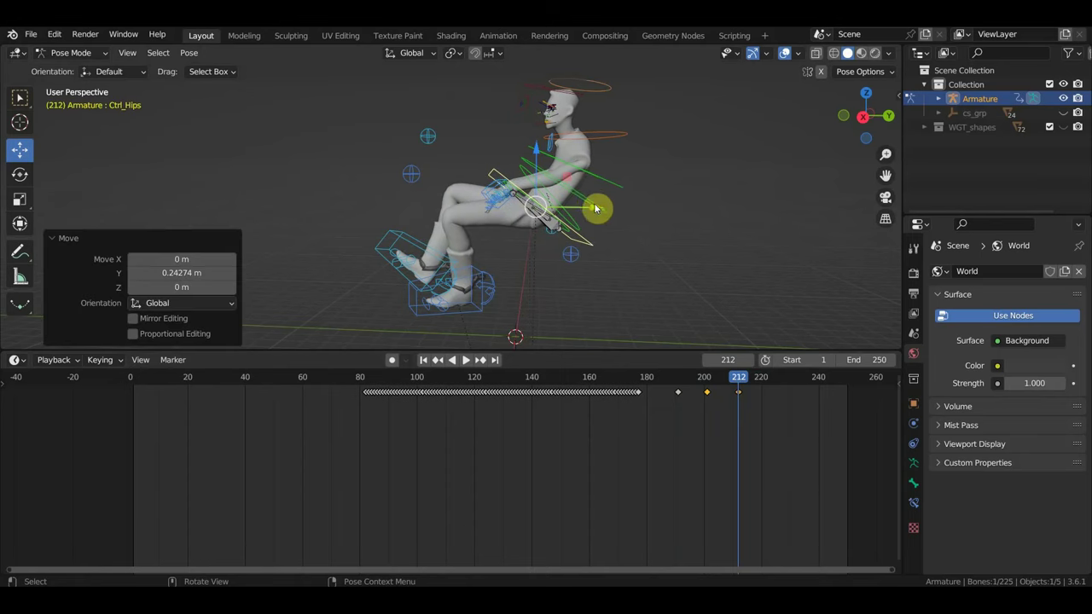
{"action": "left_click", "coordinate": [613, 202]}
{"action": "key", "text": "r"}
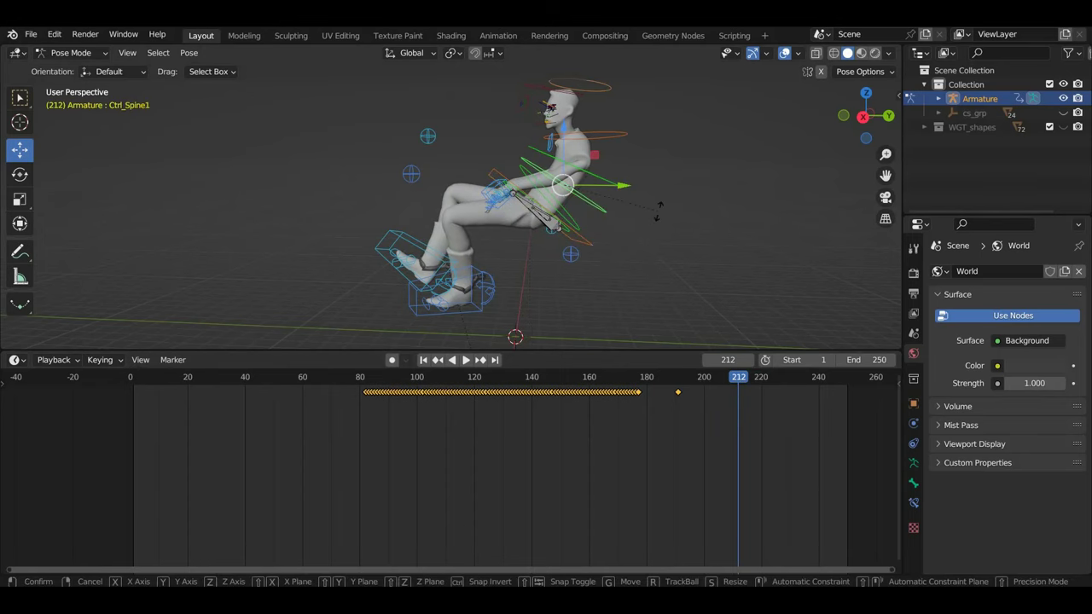
{"action": "left_click", "coordinate": [660, 213]}
- Rotate the neck control 7.11° and the head control 17°
{"action": "left_click", "coordinate": [607, 134]}
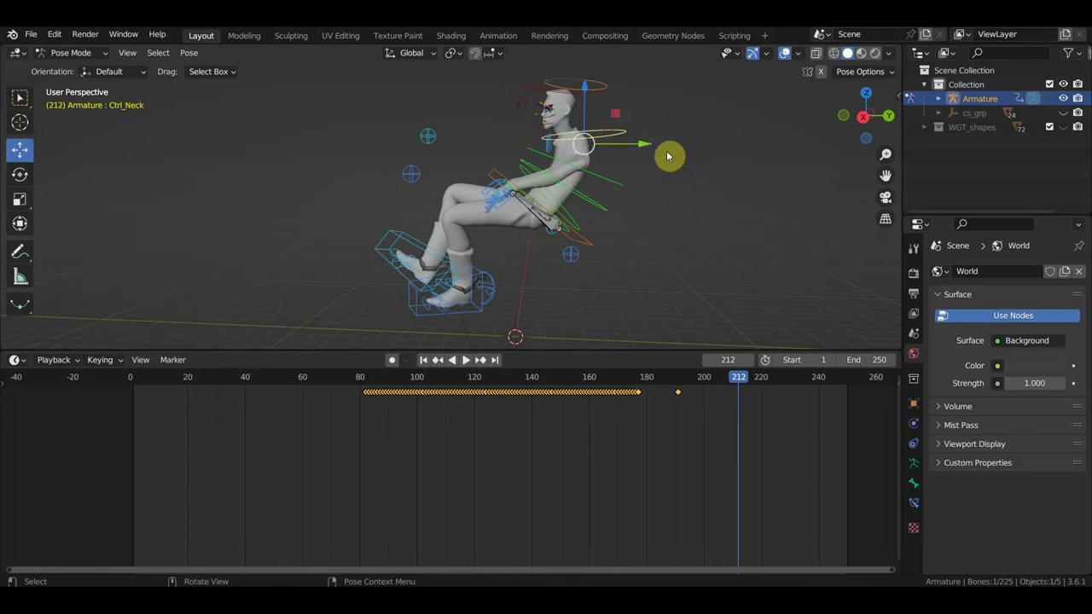
{"action": "key", "text": "r"}
{"action": "left_click", "coordinate": [660, 165]}
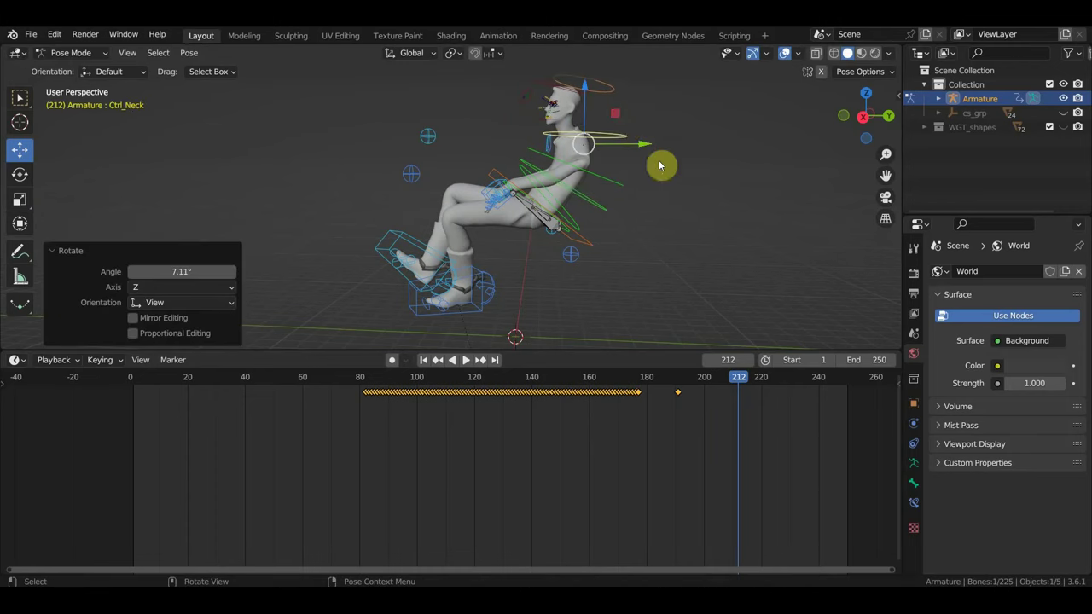
{"action": "left_click", "coordinate": [614, 101]}
{"action": "key", "text": "r"}
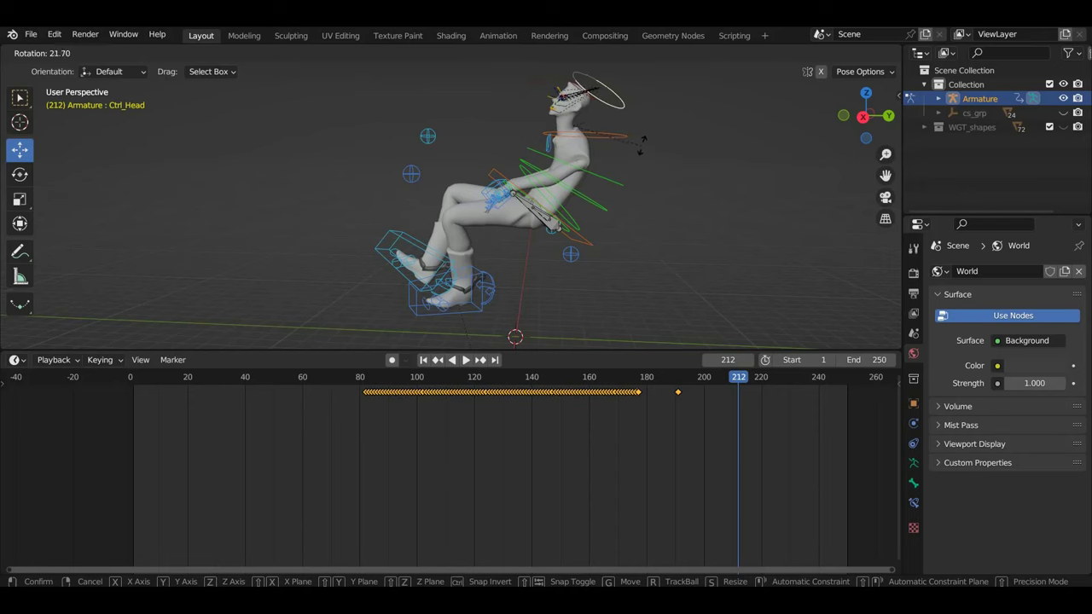
{"action": "left_click", "coordinate": [642, 145]}
- Lean Ctrl_Spine2 back 8.27°, turn the head -8.21°, and key all bones at frame 212
{"action": "middle_click_drag", "start_coordinate": [660, 155], "coordinate": [643, 219]}
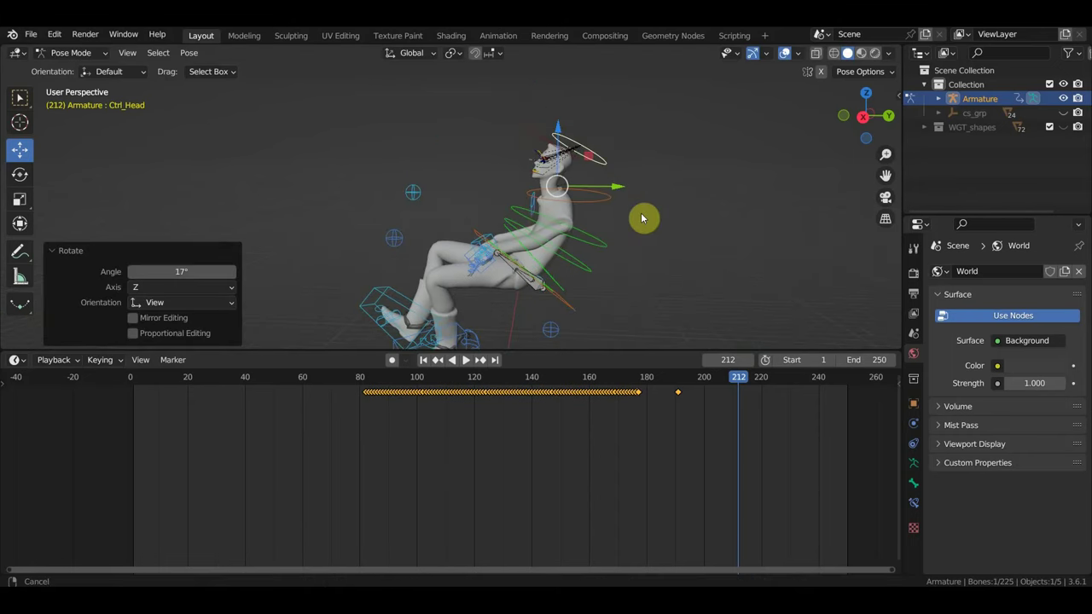
{"action": "scroll", "coordinate": [631, 224], "scroll_direction": "up", "scroll_amount": 2}
{"action": "scroll", "coordinate": [682, 218], "scroll_direction": "up", "scroll_amount": 2}
{"action": "scroll", "coordinate": [693, 217], "scroll_direction": "down", "scroll_amount": 2}
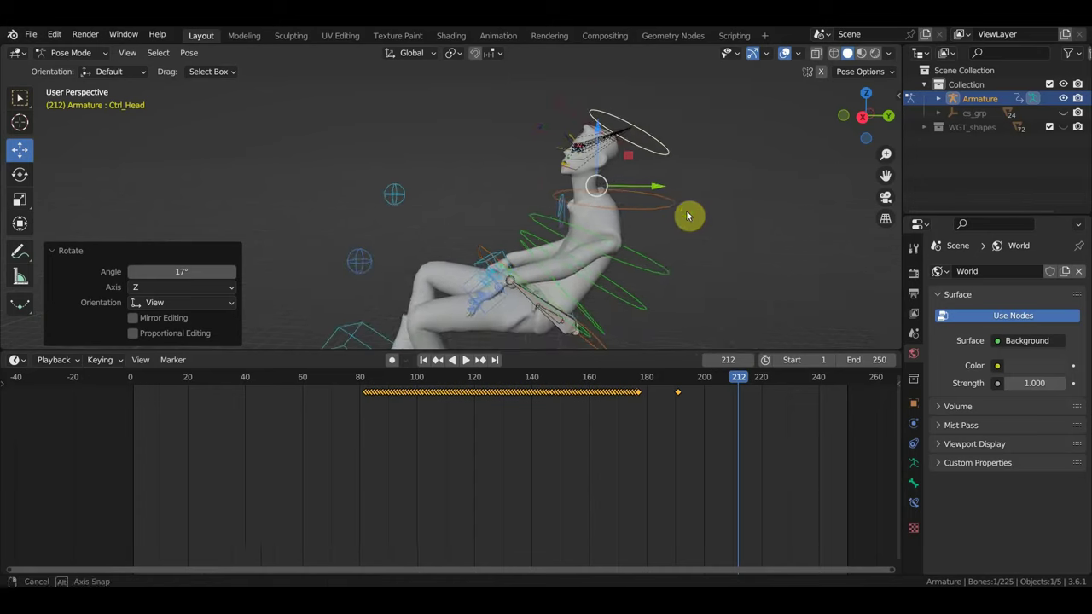
{"action": "scroll", "coordinate": [683, 211], "scroll_direction": "down", "scroll_amount": 1}
{"action": "left_click", "coordinate": [651, 270]}
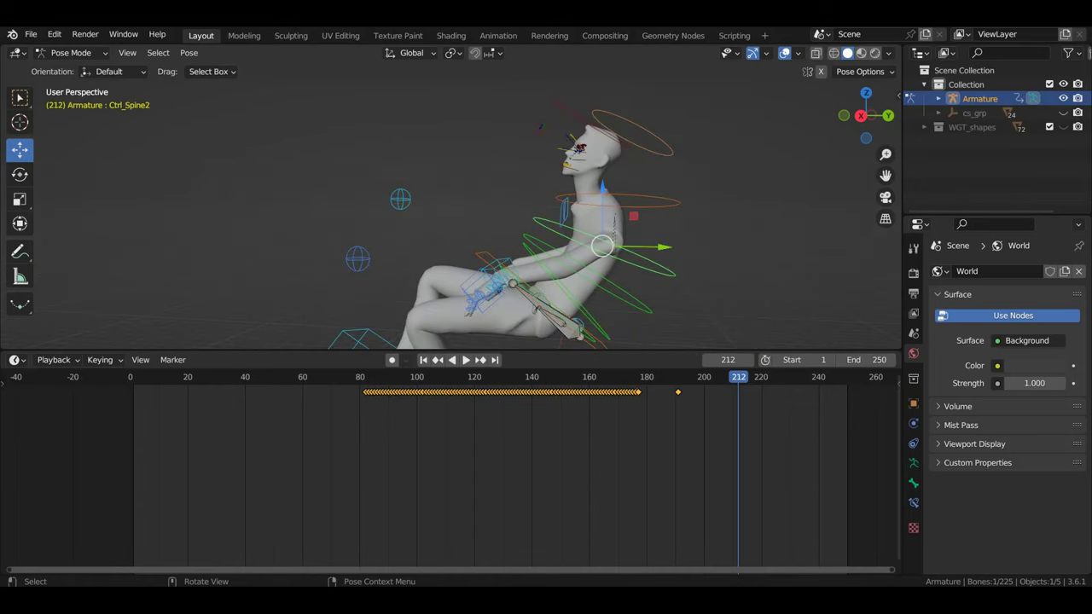
{"action": "key", "text": "r"}
{"action": "left_click", "coordinate": [687, 242]}
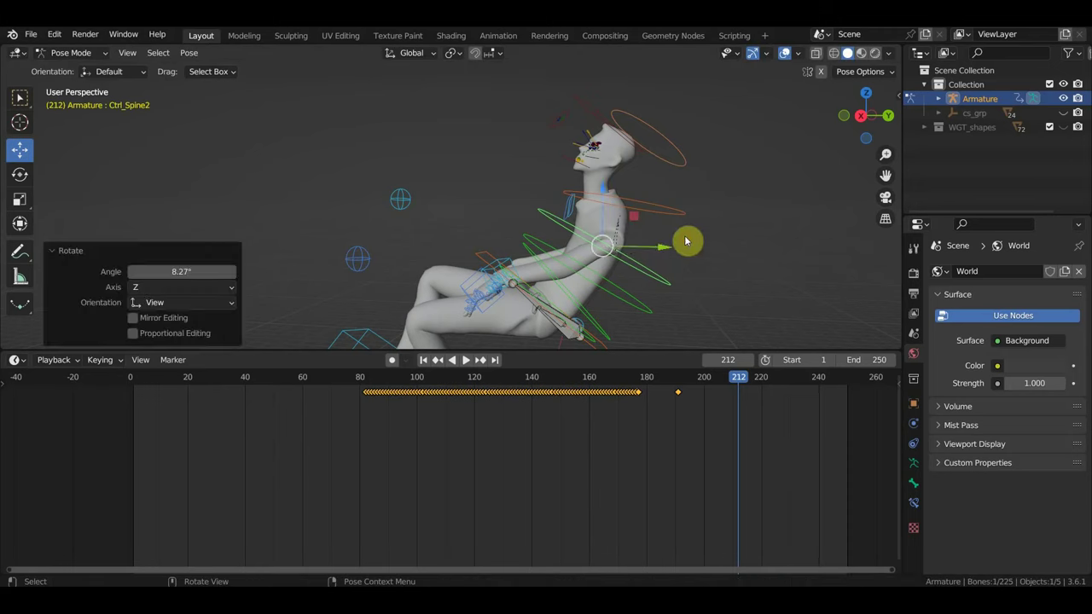
{"action": "left_click", "coordinate": [683, 154]}
{"action": "key", "text": "r"}
{"action": "left_click", "coordinate": [692, 133]}
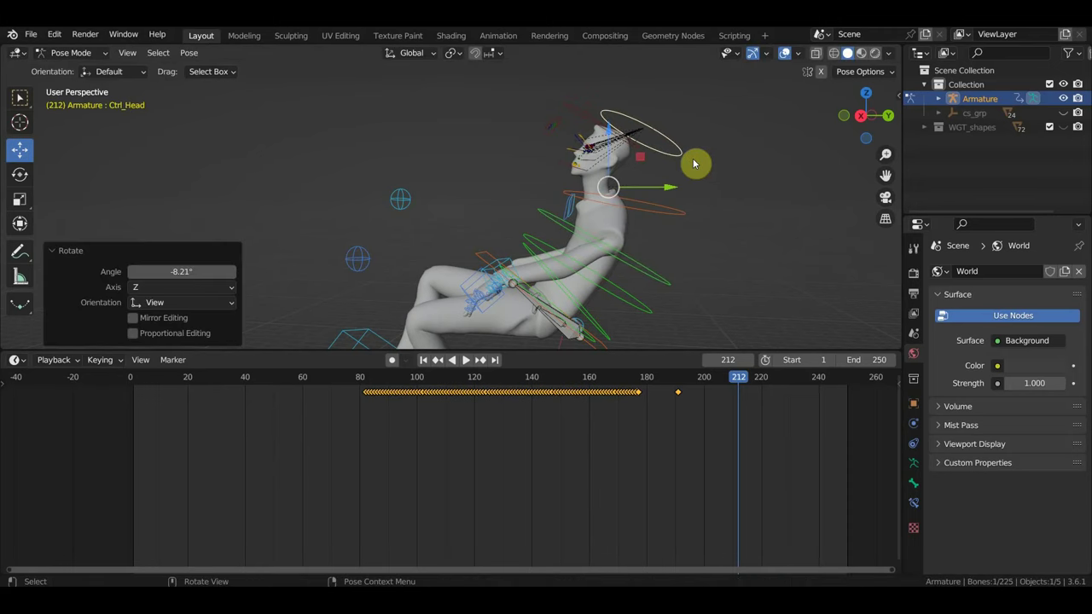
{"action": "scroll", "coordinate": [673, 186], "scroll_direction": "down", "scroll_amount": 2}
{"action": "key", "text": "a"}
{"action": "key", "text": "i"}
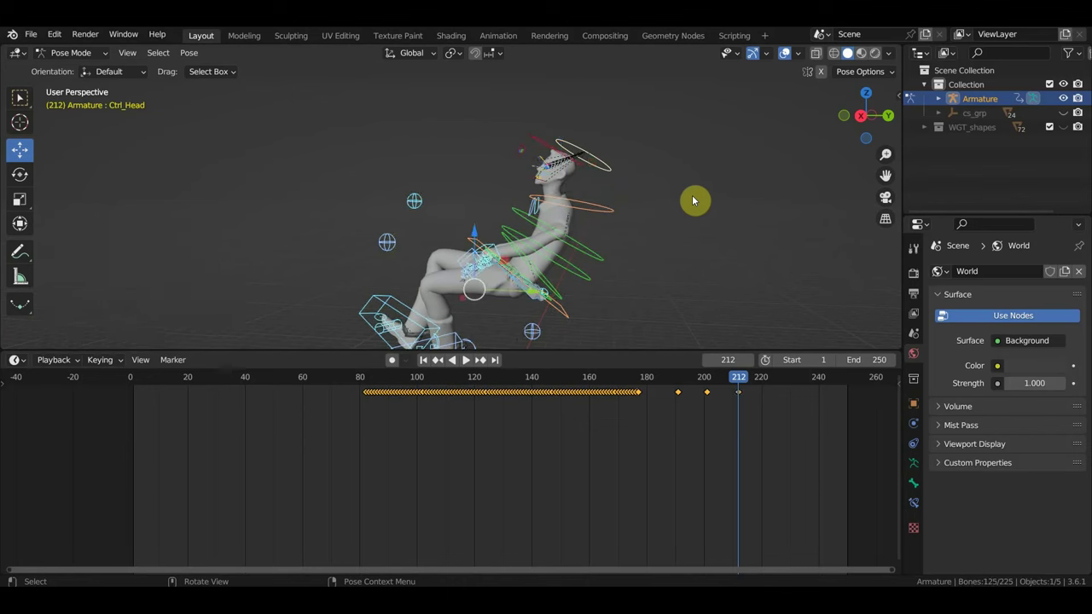
{"action": "mouse_move", "coordinate": [735, 390]}
{"action": "left_mouse_down"}
{"action": "mouse_move", "coordinate": [388, 351]}
{"action": "mouse_move", "coordinate": [614, 361]}
{"action": "mouse_move", "coordinate": [718, 379]}
{"action": "mouse_move", "coordinate": [709, 382]}
{"action": "left_mouse_up"}
- Turn the head -32.9° from the top view, then 5.72°, and key it at frame 202
{"action": "left_click", "coordinate": [517, 124]}
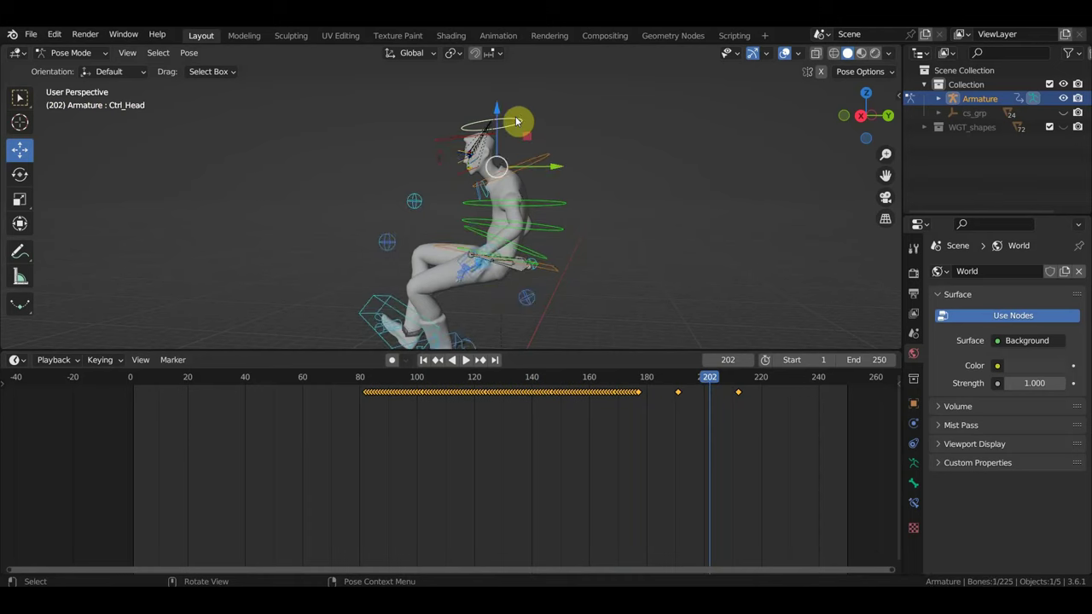
{"action": "key", "text": "KP_7"}
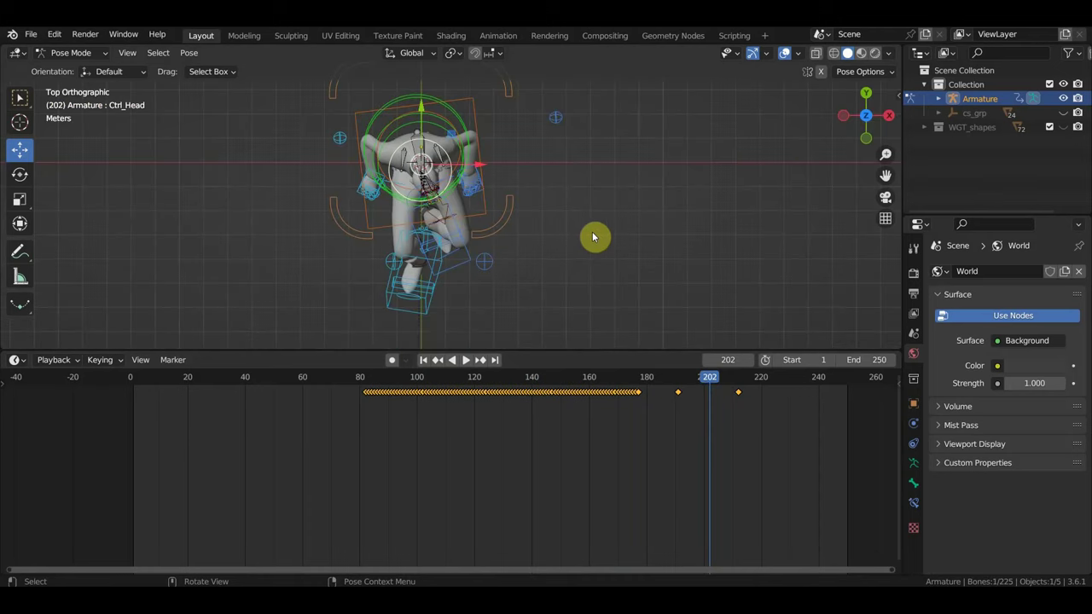
{"action": "key", "text": "r"}
{"action": "left_click", "coordinate": [597, 129]}
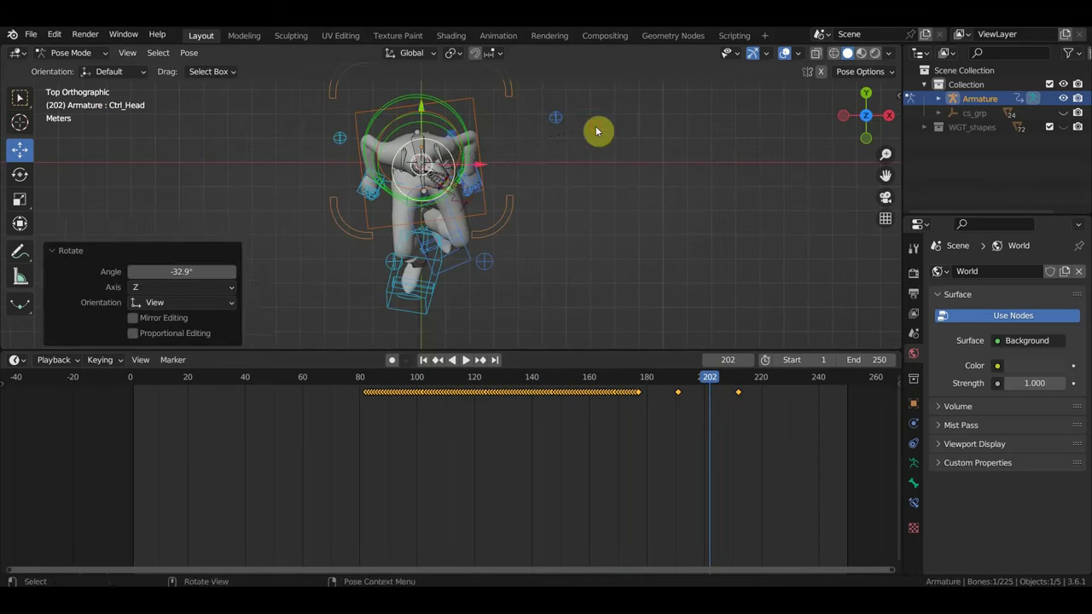
{"action": "mouse_move", "coordinate": [597, 128]}
{"action": "middle_mouse_down"}
{"action": "mouse_move", "coordinate": [589, 168]}
{"action": "mouse_move", "coordinate": [509, 68]}
{"action": "middle_mouse_up"}
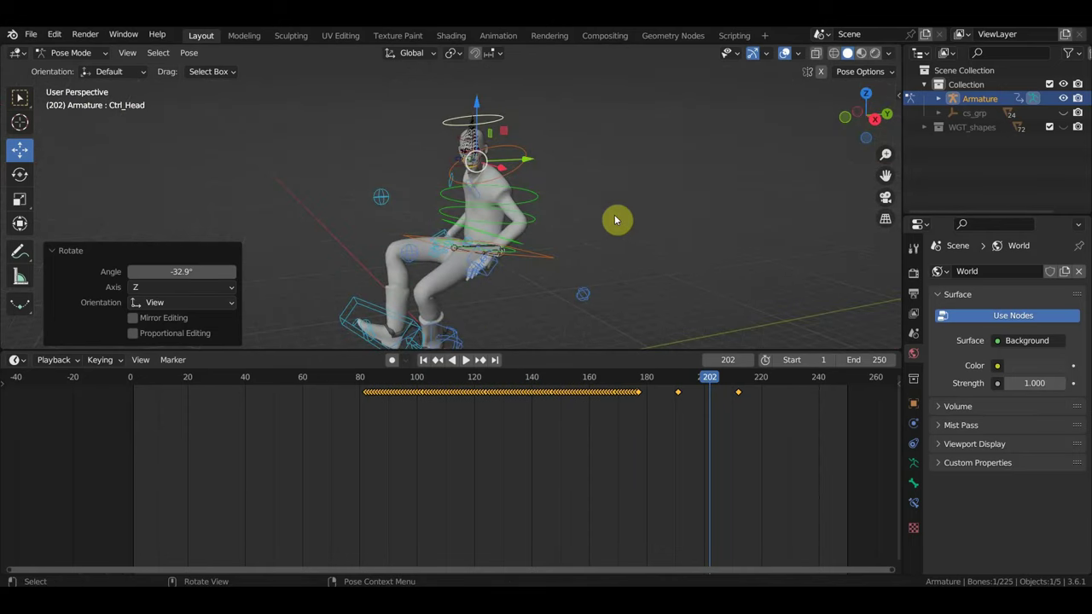
{"action": "key", "text": "r"}
{"action": "left_click", "coordinate": [639, 211]}
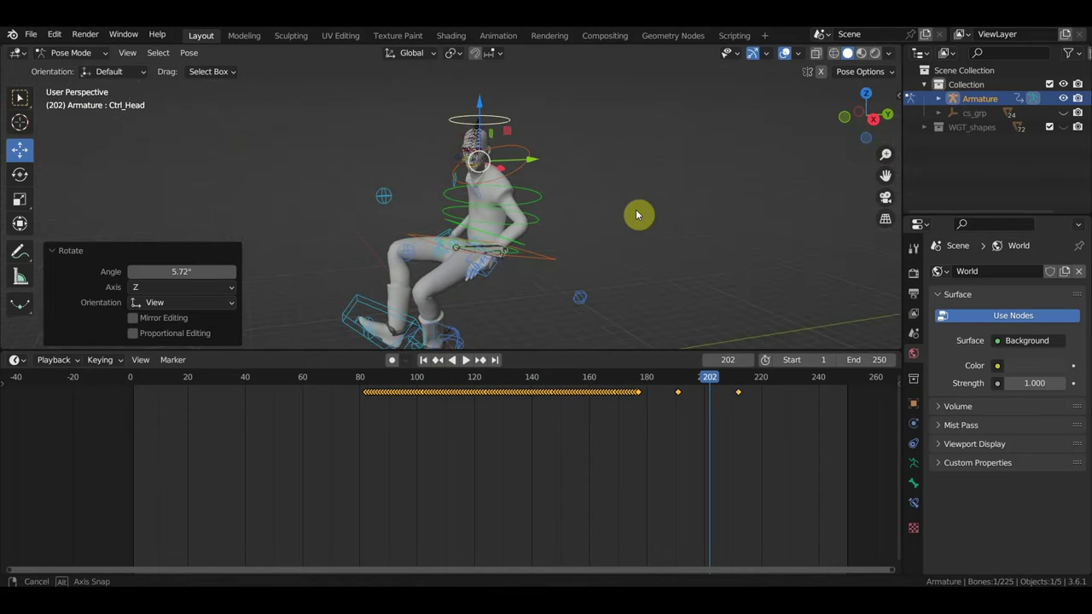
{"action": "mouse_move", "coordinate": [639, 213]}
{"action": "middle_mouse_down"}
{"action": "mouse_move", "coordinate": [556, 215]}
{"action": "mouse_move", "coordinate": [632, 206]}
{"action": "middle_mouse_up"}
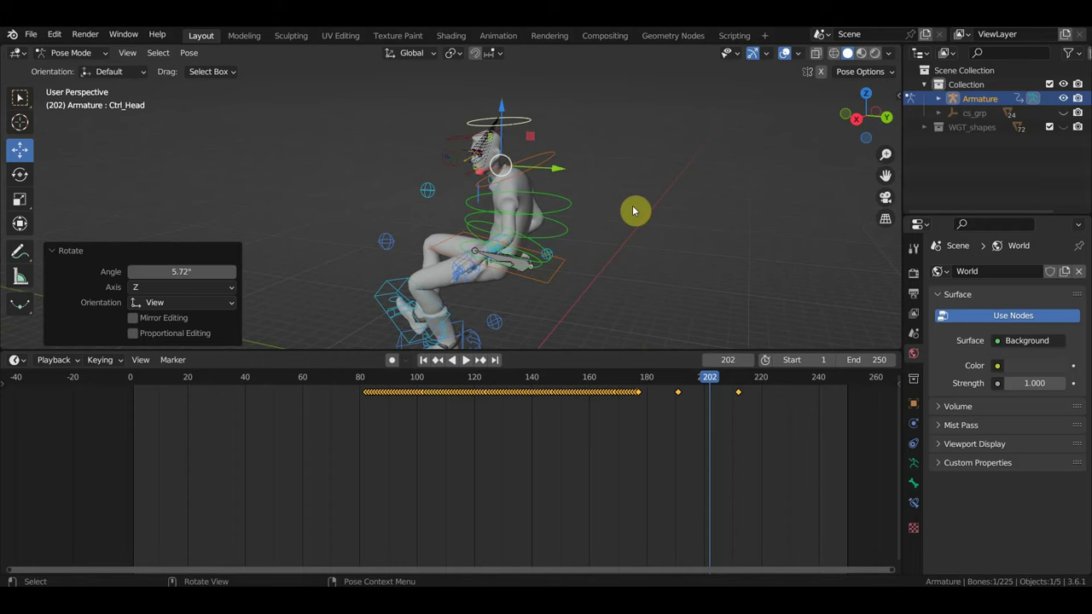
{"action": "key", "text": "i"}
{"action": "mouse_move", "coordinate": [708, 377]}
{"action": "left_mouse_down"}
{"action": "mouse_move", "coordinate": [667, 376]}
{"action": "mouse_move", "coordinate": [738, 393]}
{"action": "left_mouse_up"}
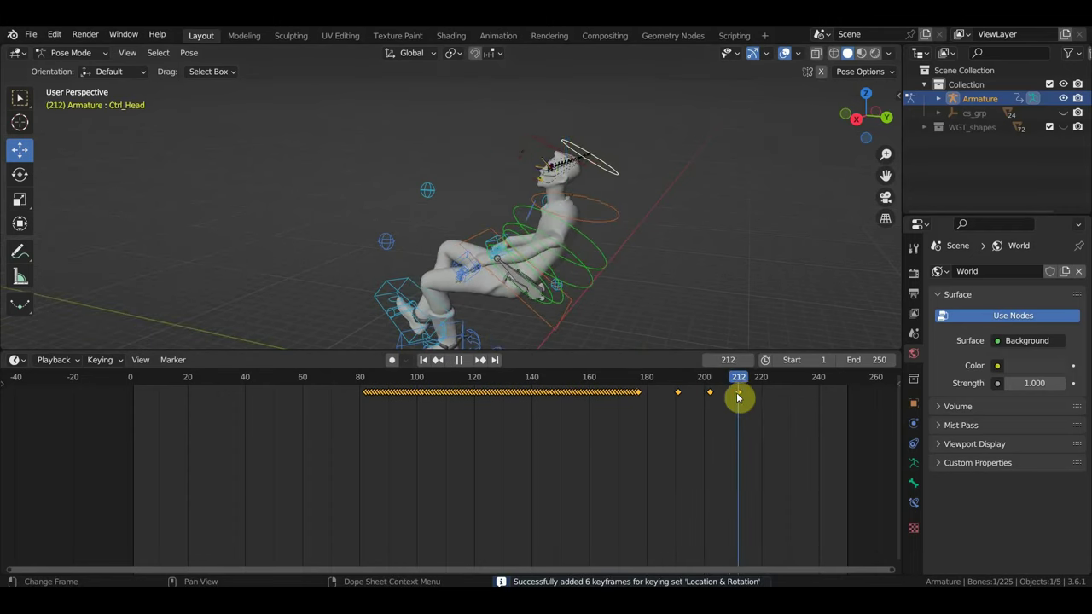
- Check the pose at frame 212 in front and side views, then switch to Object Mode
{"action": "mouse_move", "coordinate": [743, 332]}
{"action": "middle_mouse_down"}
{"action": "mouse_move", "coordinate": [753, 270]}
{"action": "mouse_move", "coordinate": [844, 262]}
{"action": "mouse_move", "coordinate": [735, 244]}
{"action": "mouse_move", "coordinate": [767, 244]}
{"action": "middle_mouse_up"}
{"action": "key", "text": "KP_1"}
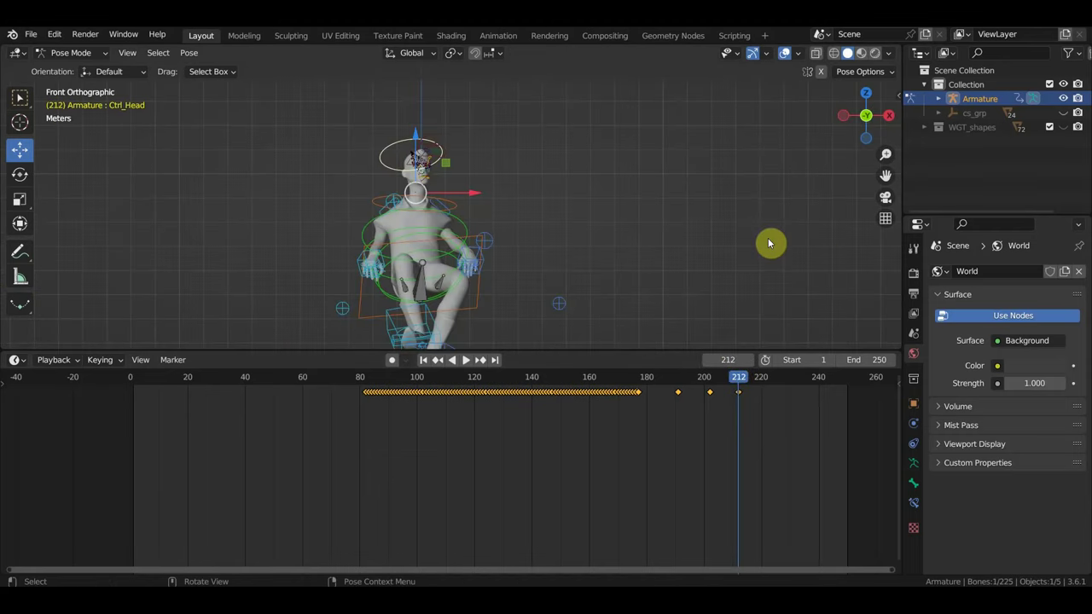
{"action": "key", "text": "KP_3"}
{"action": "mouse_move", "coordinate": [679, 258]}
{"action": "middle_mouse_down", "text": "shift"}
{"action": "mouse_move", "coordinate": [671, 261]}
{"action": "mouse_move", "coordinate": [668, 216]}
{"action": "middle_mouse_up", "text": "shift"}
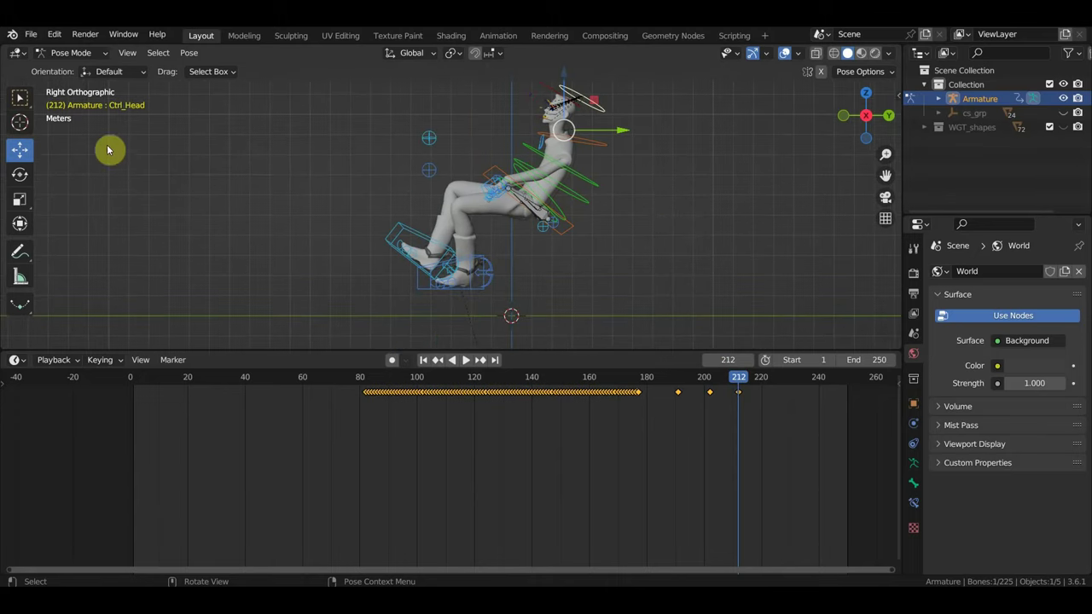
{"action": "left_click", "coordinate": [77, 52]}
{"action": "left_click", "coordinate": [78, 68]}
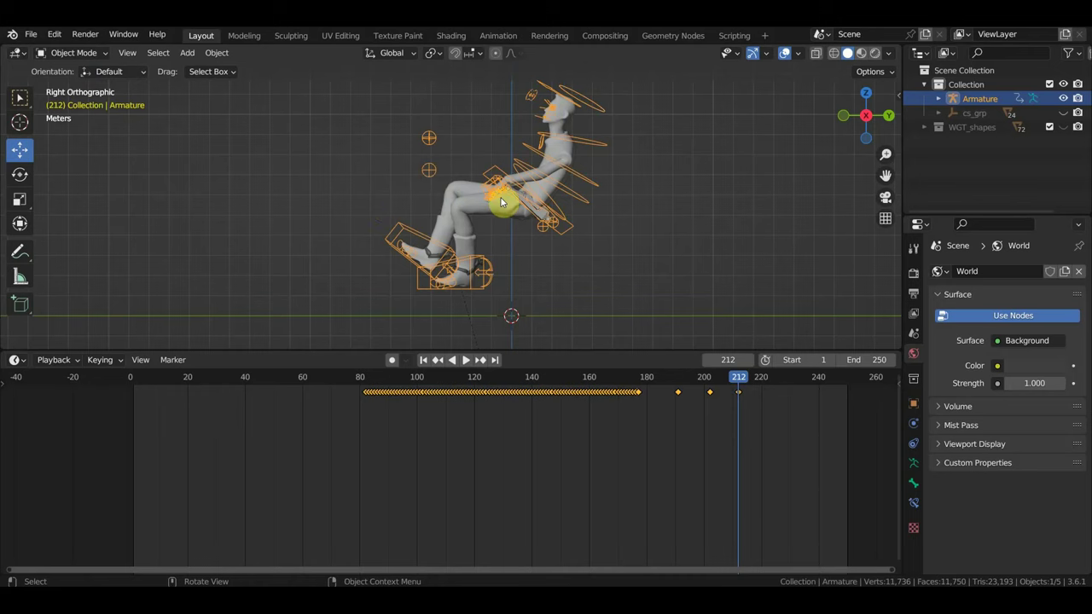
{"action": "middle_click_drag", "start_coordinate": [638, 159], "coordinate": [606, 241], "text": "shift"}
{"action": "scroll", "coordinate": [606, 242], "scroll_direction": "up", "scroll_amount": 5}
{"action": "scroll", "coordinate": [605, 241], "scroll_direction": "up", "scroll_amount": 1}
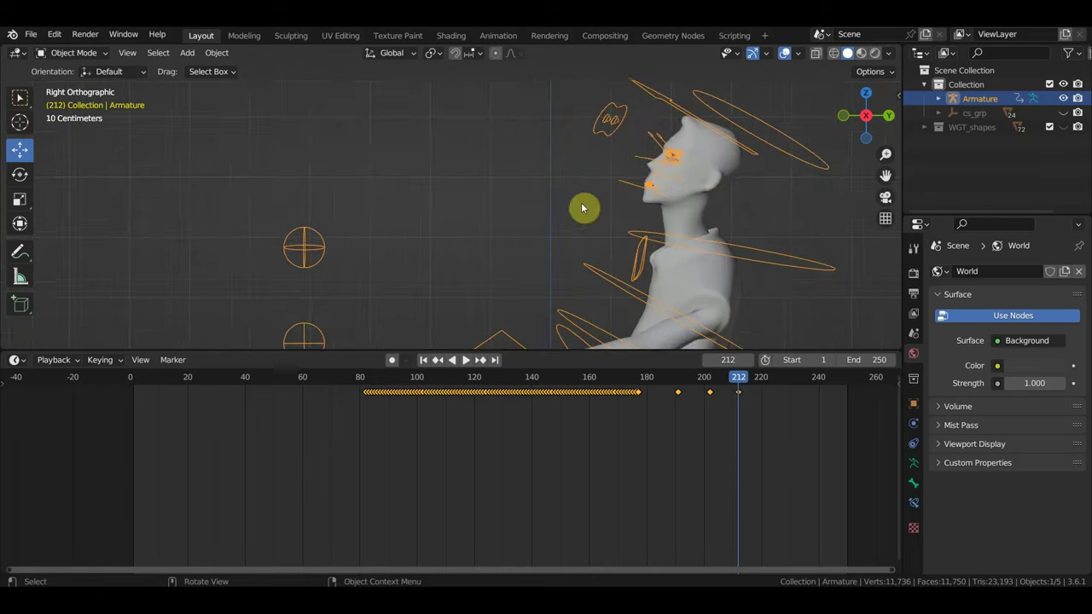
{"action": "scroll", "coordinate": [665, 196], "scroll_direction": "down", "scroll_amount": 4}
{"action": "mouse_move", "coordinate": [648, 204]}
{"action": "middle_mouse_down"}
{"action": "mouse_move", "coordinate": [577, 270]}
{"action": "mouse_move", "coordinate": [474, 233]}
{"action": "mouse_move", "coordinate": [524, 236]}
{"action": "middle_mouse_up"}
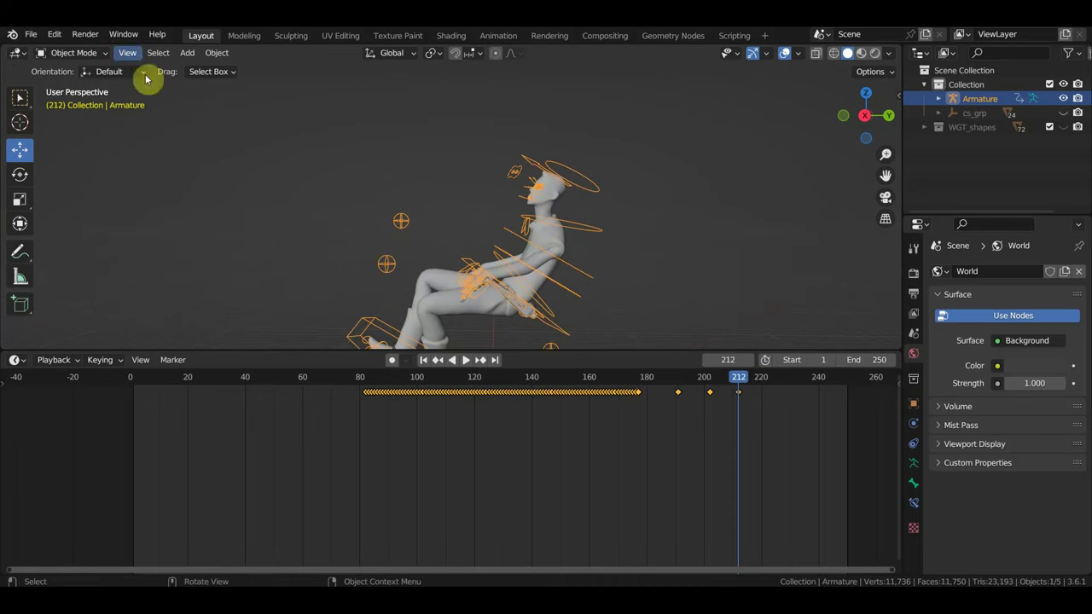
- Save the file as стрижка.blend
{"action": "left_click", "coordinate": [85, 55]}
{"action": "left_click", "coordinate": [31, 36]}
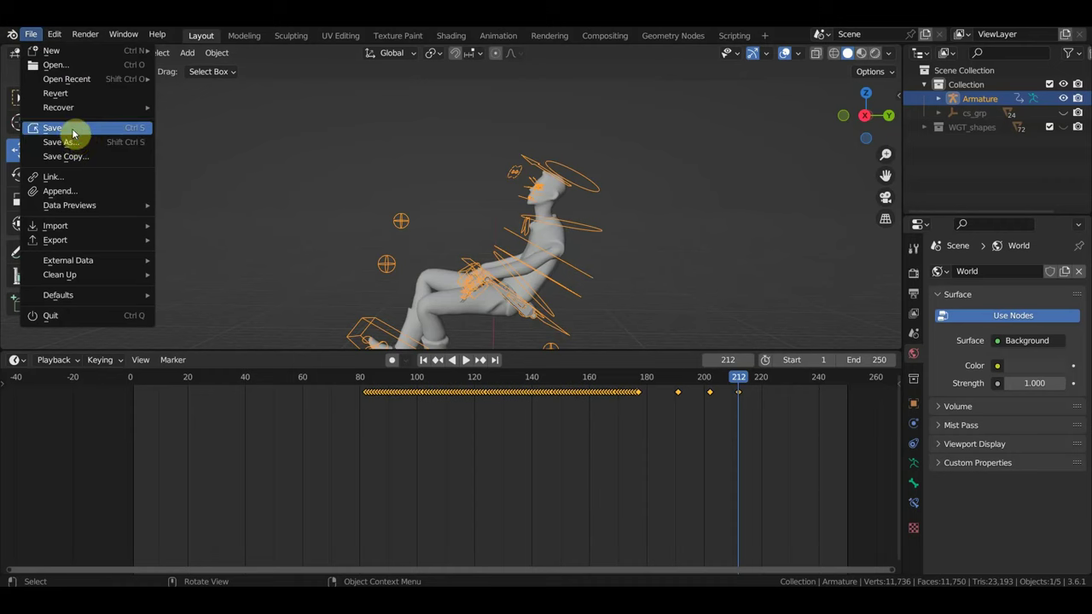
{"action": "left_click", "coordinate": [71, 128]}
{"action": "left_click", "coordinate": [31, 34]}
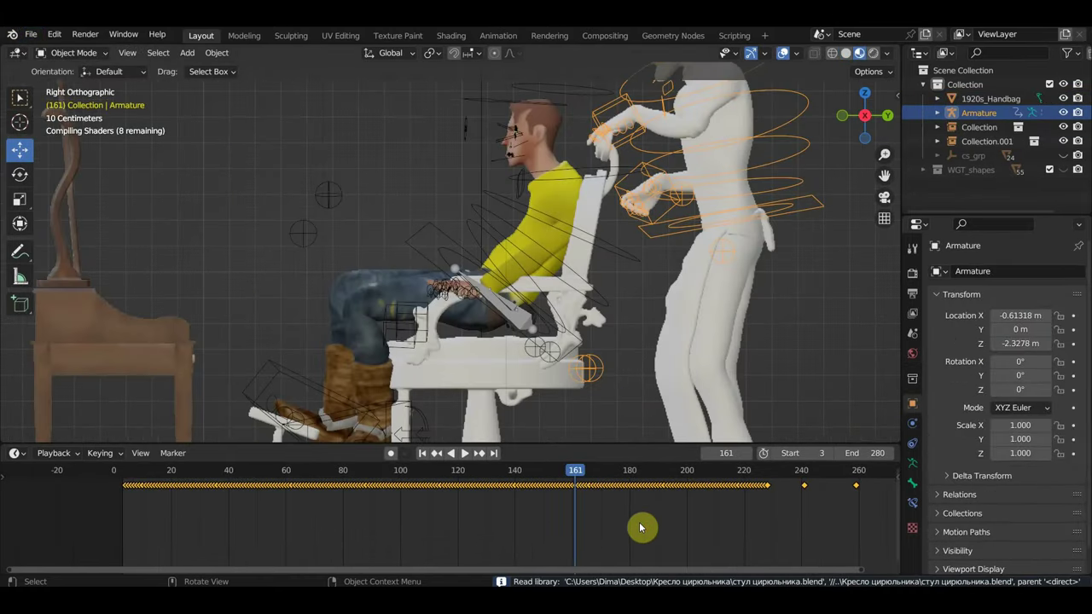
- Scrub the linked character's animation from frame 161 to 256 in the barber-shop scene
{"action": "scroll", "coordinate": [639, 518], "scroll_direction": "down", "scroll_amount": 3}
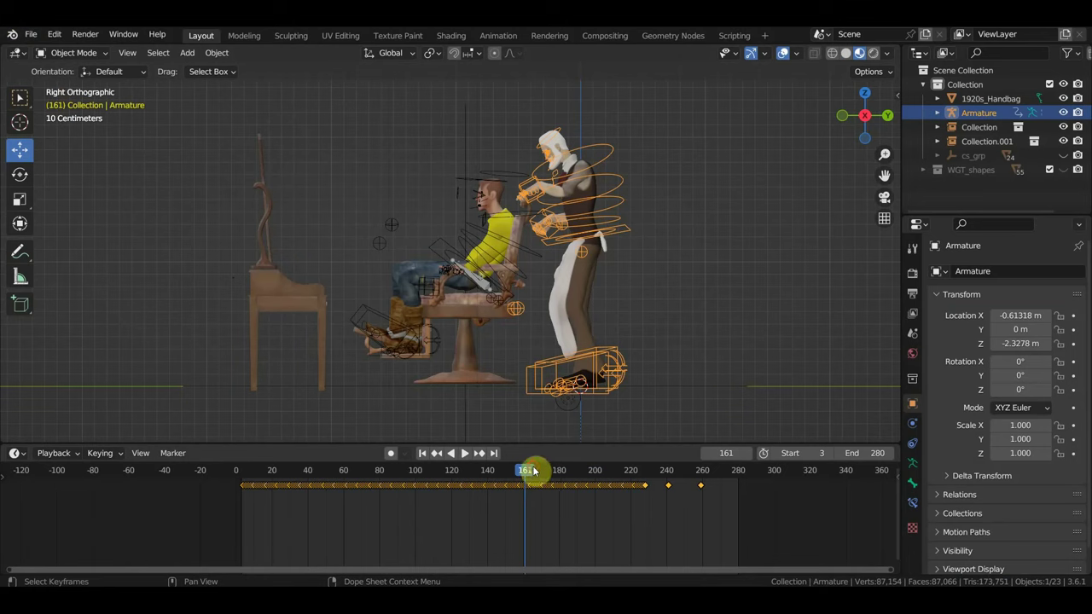
{"action": "mouse_move", "coordinate": [532, 470]}
{"action": "left_mouse_down"}
{"action": "mouse_move", "coordinate": [603, 468]}
{"action": "mouse_move", "coordinate": [674, 482]}
{"action": "mouse_move", "coordinate": [529, 474]}
{"action": "mouse_move", "coordinate": [639, 475]}
{"action": "mouse_move", "coordinate": [614, 470]}
{"action": "mouse_move", "coordinate": [717, 497]}
{"action": "mouse_move", "coordinate": [662, 492]}
{"action": "mouse_move", "coordinate": [700, 503]}
{"action": "left_mouse_up"}
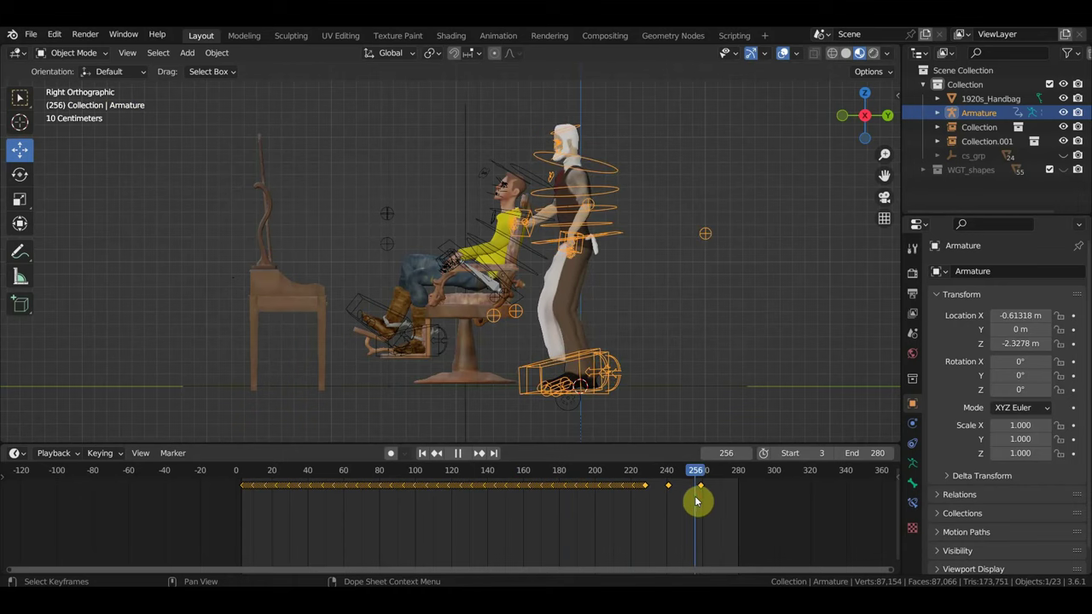
{"action": "mouse_move", "coordinate": [599, 386]}
{"action": "middle_mouse_down"}
{"action": "mouse_move", "coordinate": [663, 358]}
{"action": "mouse_move", "coordinate": [640, 358]}
{"action": "mouse_move", "coordinate": [645, 331]}
{"action": "mouse_move", "coordinate": [585, 336]}
{"action": "mouse_move", "coordinate": [580, 353]}
{"action": "mouse_move", "coordinate": [449, 324]}
{"action": "mouse_move", "coordinate": [491, 336]}
{"action": "mouse_move", "coordinate": [467, 256]}
{"action": "middle_mouse_up"}
- Leave the chair collection unchanged and lower the seated character's collection slightly onto the chair
{"action": "left_click", "coordinate": [435, 175]}
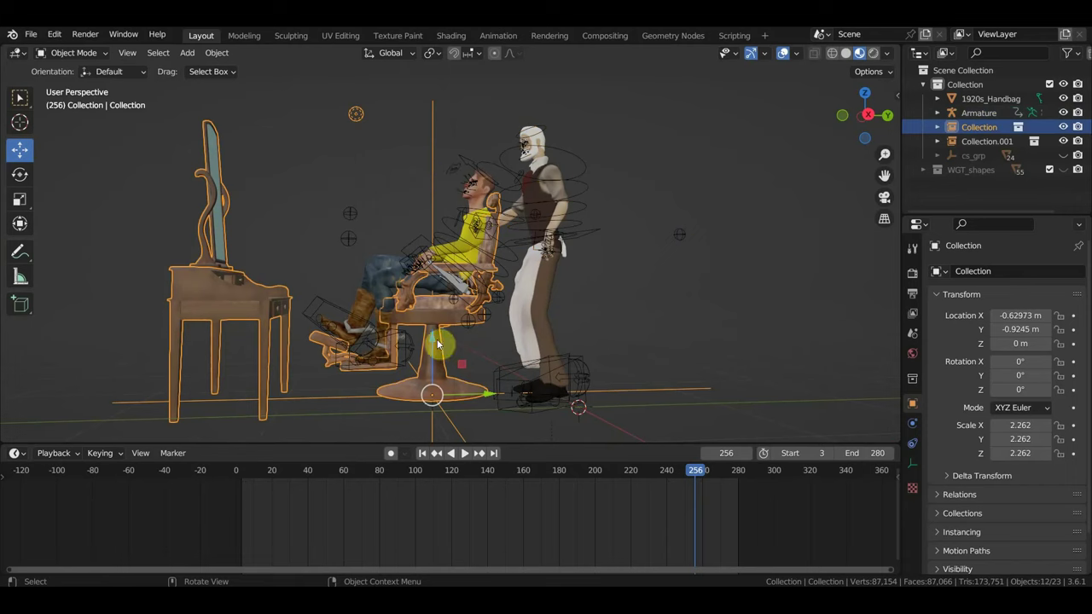
{"action": "left_click_drag", "start_coordinate": [437, 344], "coordinate": [433, 343]}
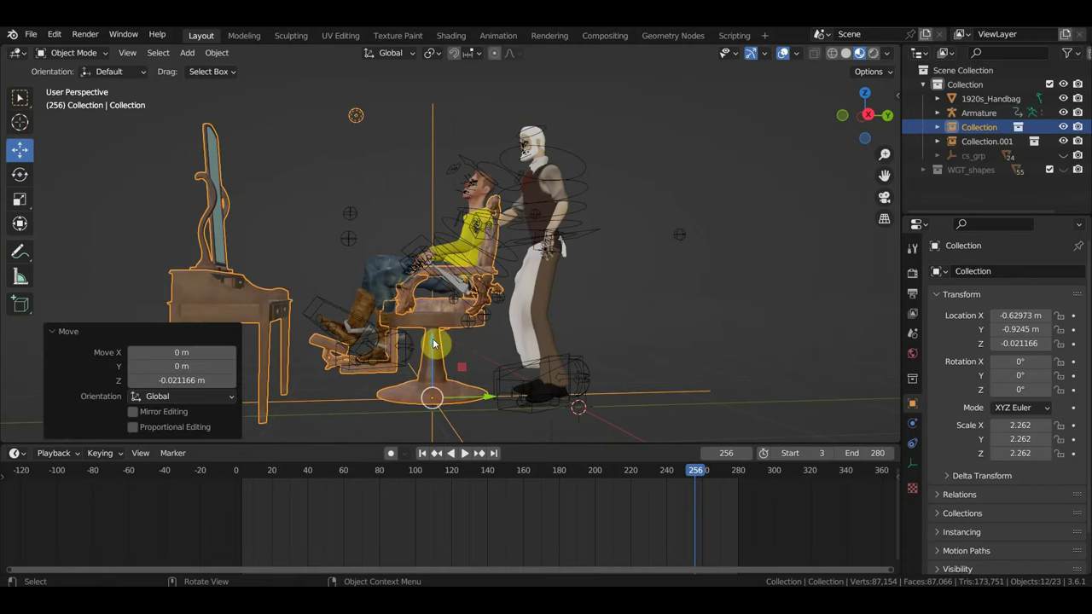
{"action": "key", "text": "ctrl+z"}
{"action": "key", "text": "KP_3"}
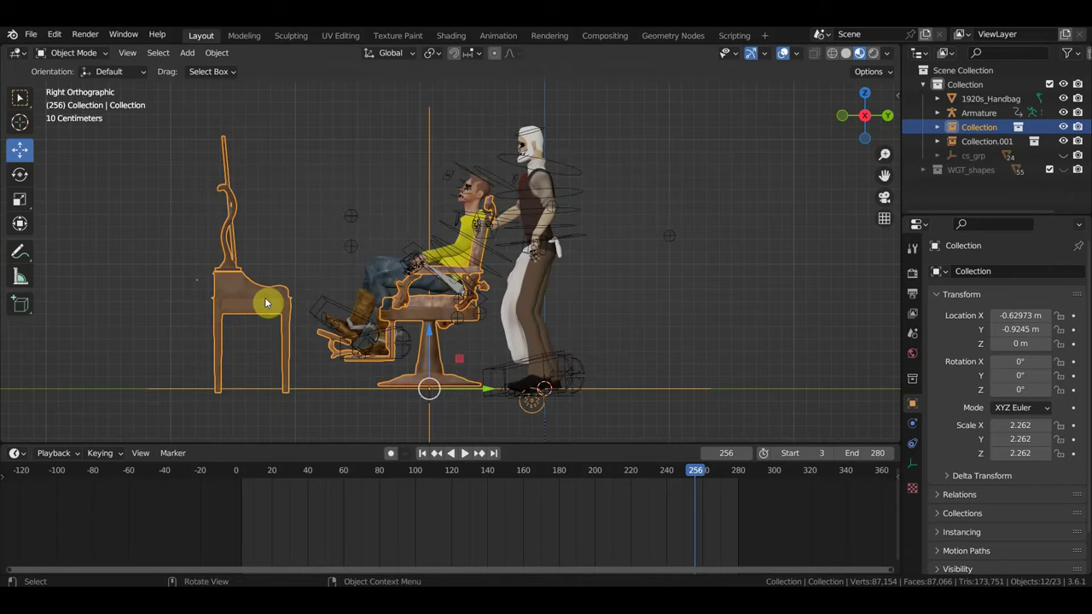
{"action": "scroll", "coordinate": [478, 207], "scroll_direction": "up", "scroll_amount": 2}
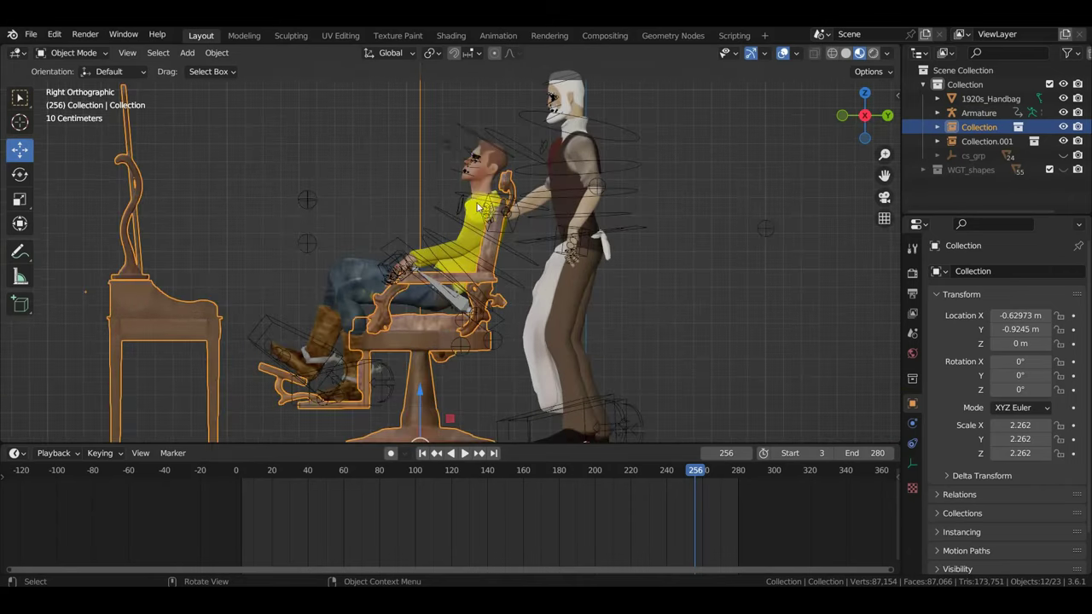
{"action": "left_click", "coordinate": [464, 133]}
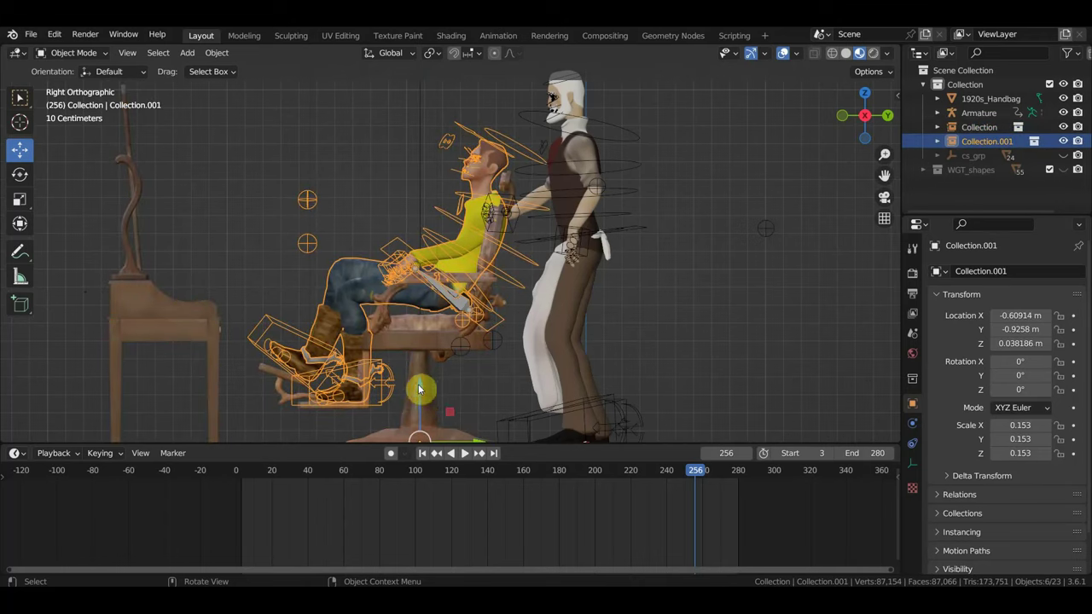
{"action": "middle_click_drag", "start_coordinate": [470, 330], "coordinate": [451, 289], "text": "shift"}
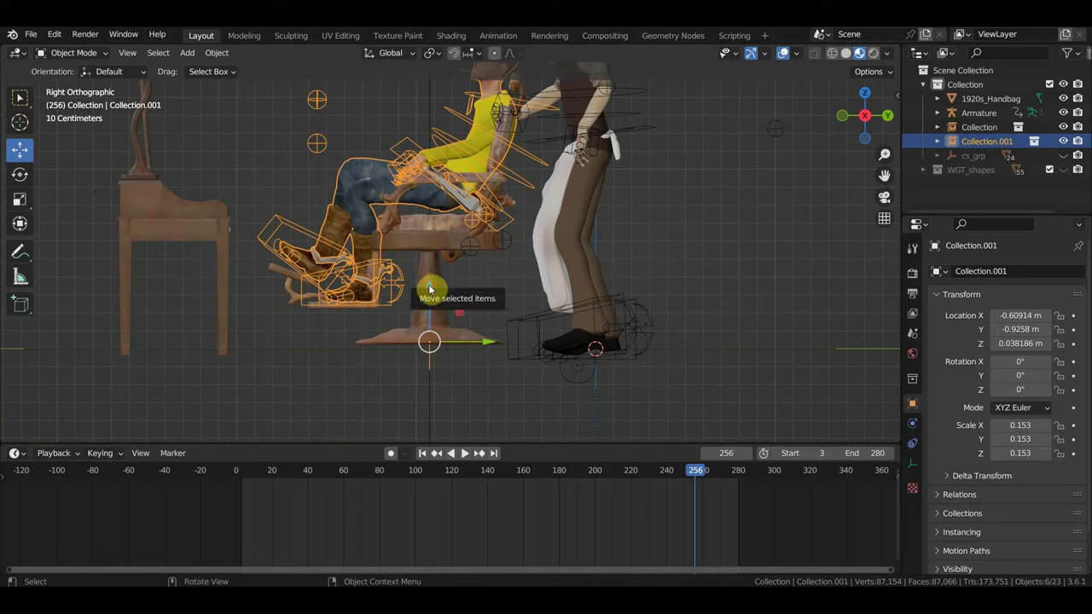
{"action": "left_click_drag", "start_coordinate": [429, 287], "coordinate": [432, 293]}
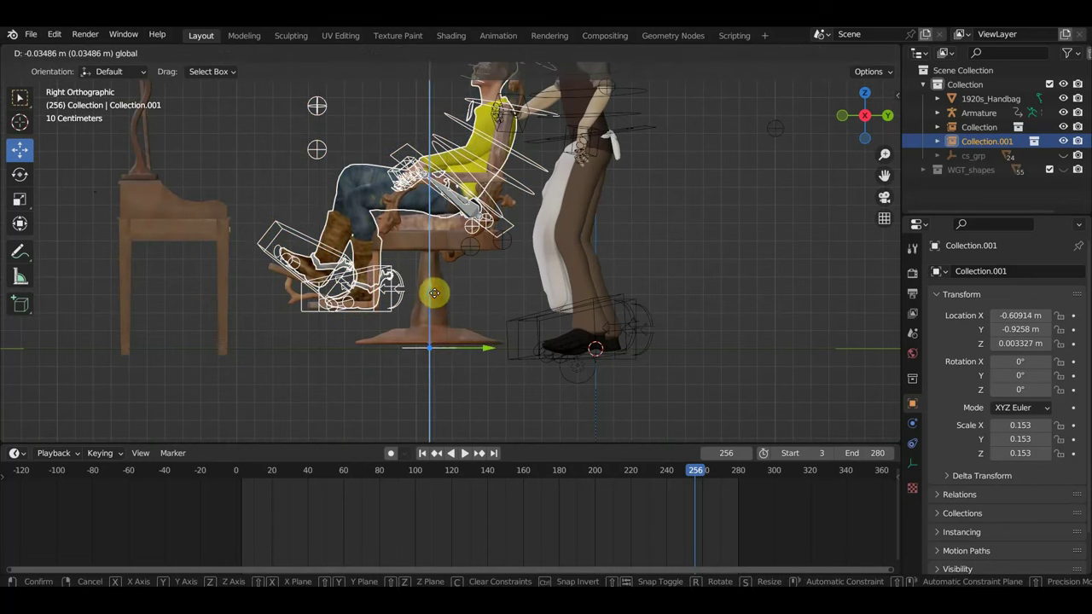
{"action": "mouse_move", "coordinate": [434, 293]}
{"action": "middle_mouse_down"}
{"action": "mouse_move", "coordinate": [453, 318]}
{"action": "mouse_move", "coordinate": [362, 315]}
{"action": "middle_mouse_up"}
{"action": "key", "text": "KP_3"}
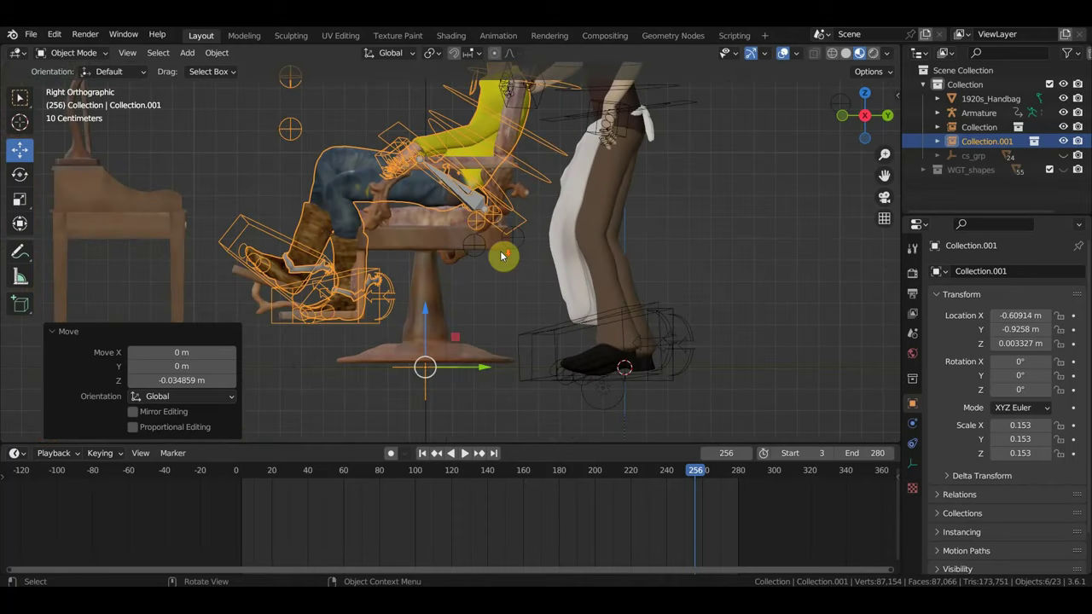
{"action": "scroll", "coordinate": [502, 256], "scroll_direction": "down", "scroll_amount": 2}
{"action": "scroll", "coordinate": [501, 256], "scroll_direction": "down", "scroll_amount": 1}
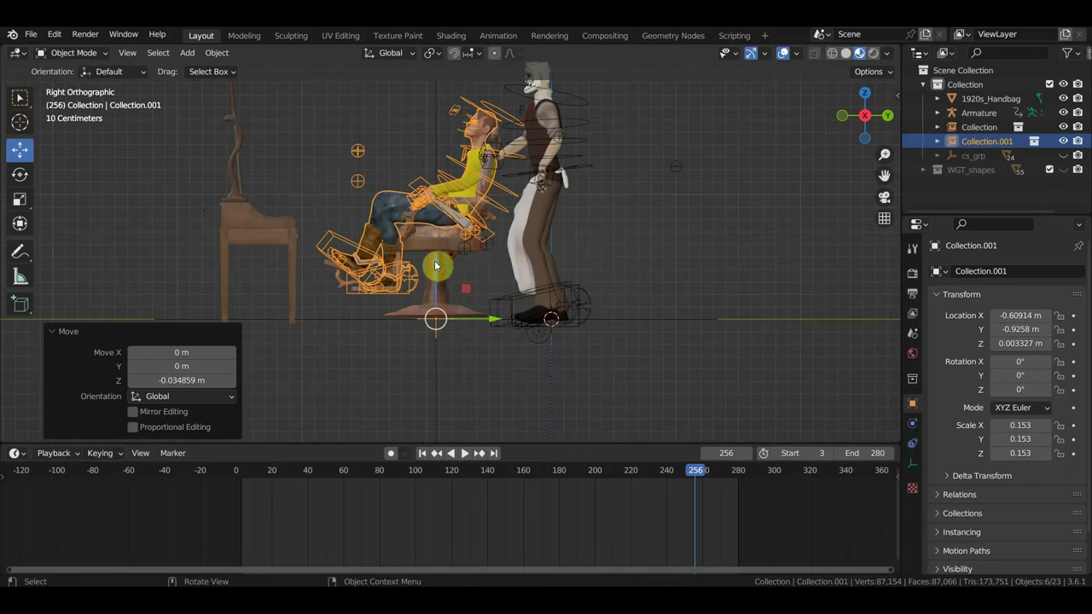
- Raise Collection.001 along Z to 0.026144 m and key Location & Rotation at frame 256
{"action": "key", "text": "g"}
{"action": "key", "text": "z"}
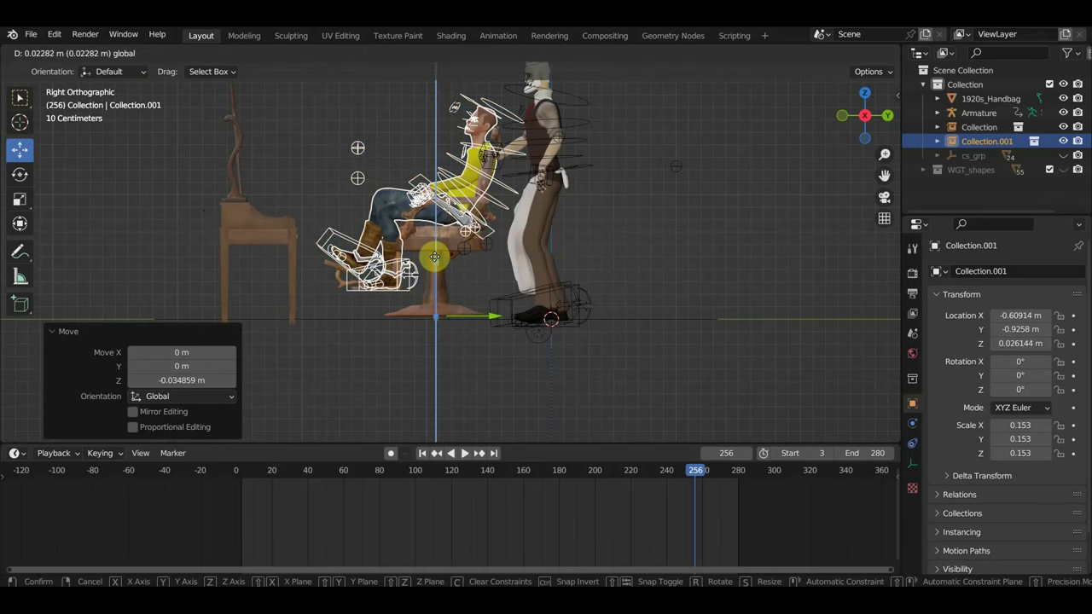
{"action": "left_click", "coordinate": [434, 257]}
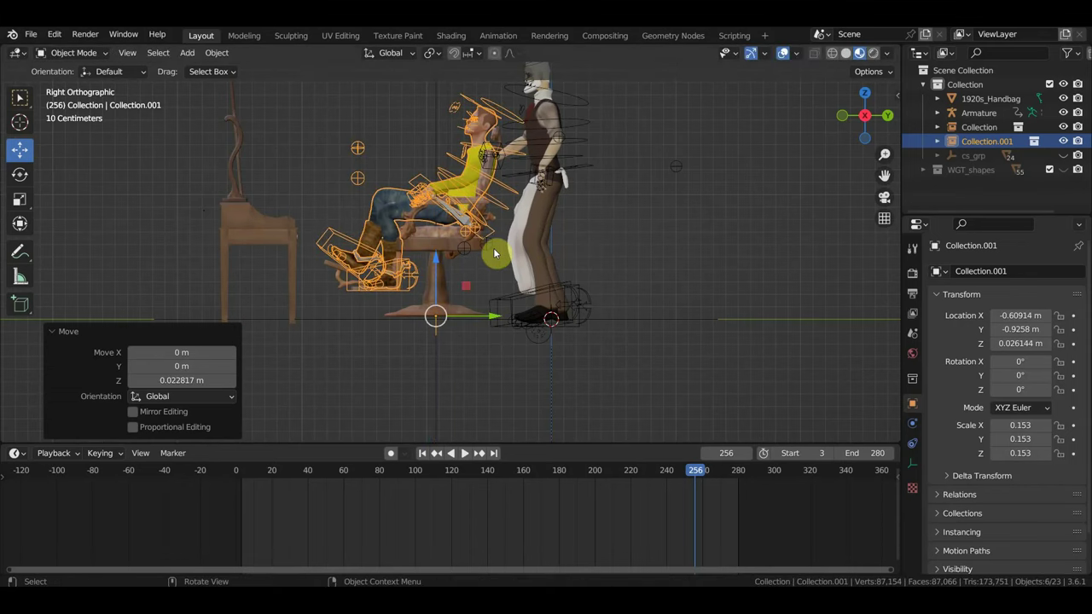
{"action": "key", "text": "i"}
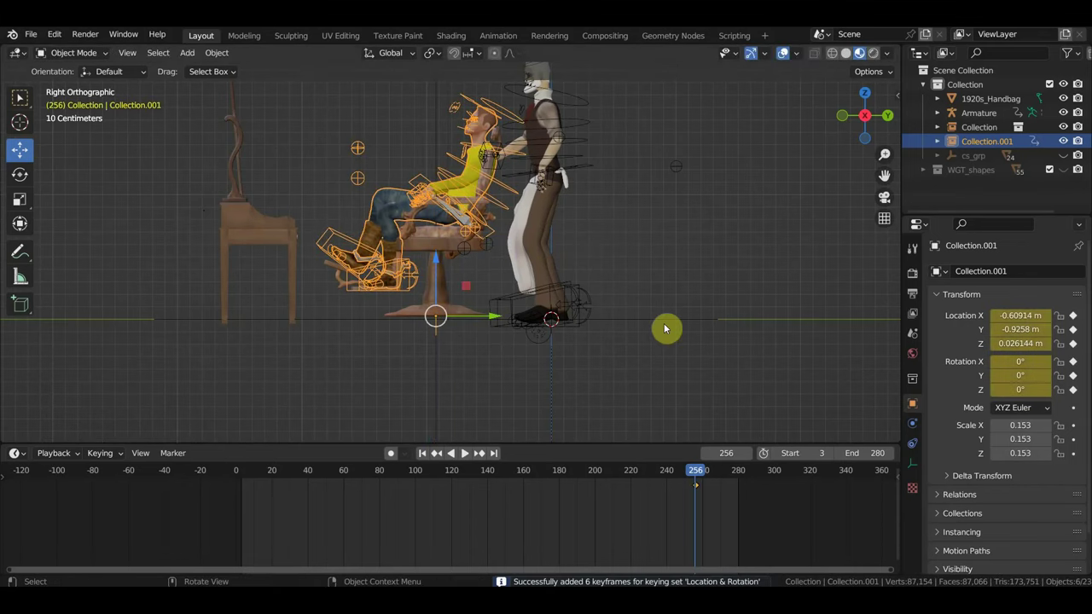
{"action": "middle_click_drag", "start_coordinate": [665, 326], "coordinate": [704, 319]}
{"action": "key", "text": "space"}
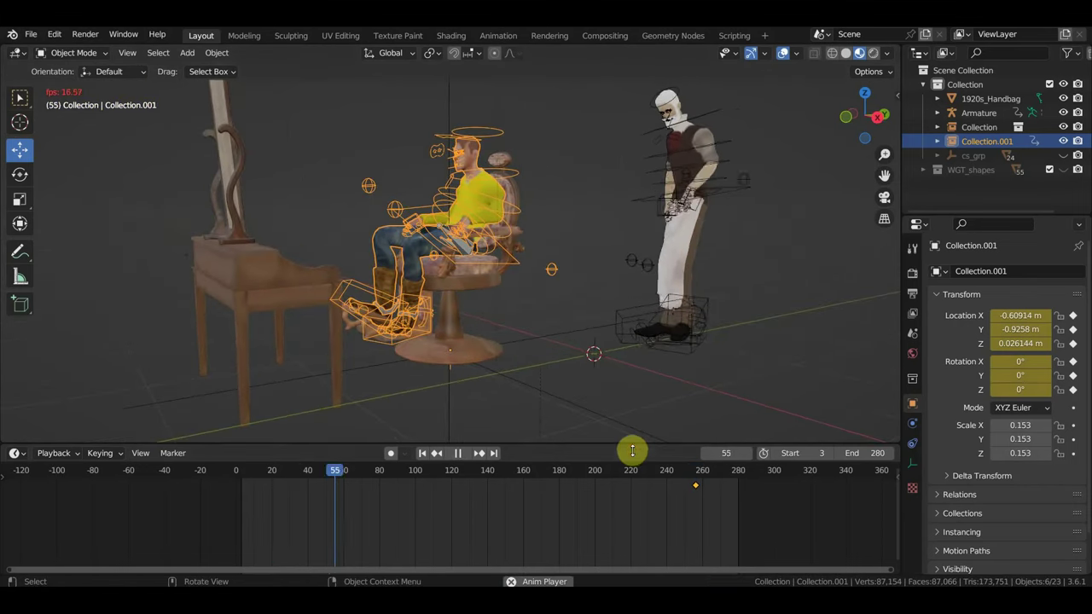
- Shrink the timeline, hide overlays, and review the playing scene from several angles
{"action": "left_click_drag", "start_coordinate": [631, 446], "coordinate": [653, 570]}
{"action": "mouse_move", "coordinate": [692, 446]}
{"action": "middle_mouse_down"}
{"action": "mouse_move", "coordinate": [726, 438]}
{"action": "mouse_move", "coordinate": [811, 253]}
{"action": "middle_mouse_up"}
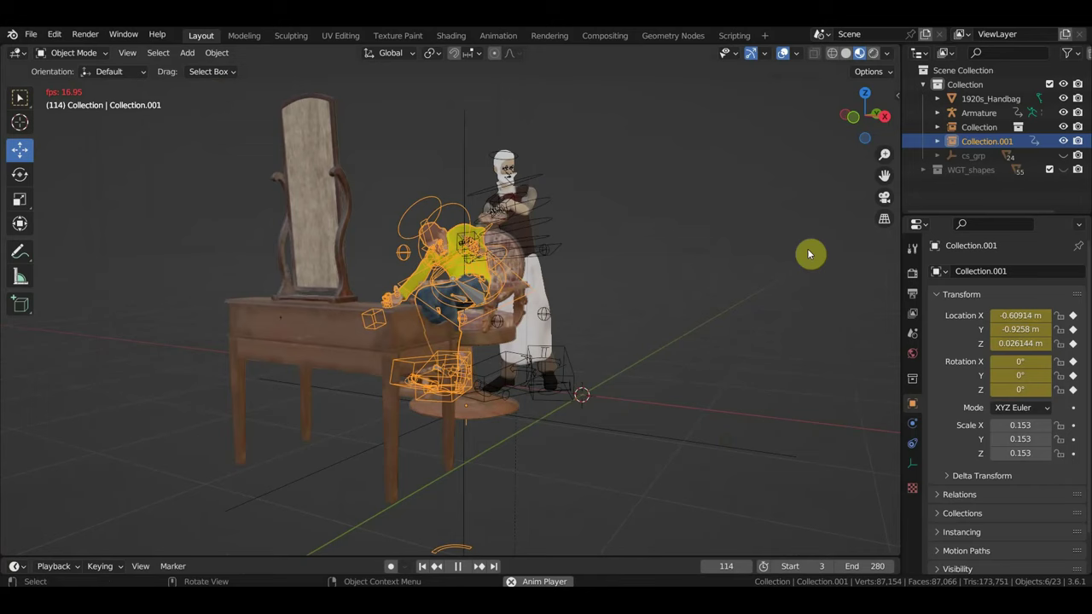
{"action": "left_click", "coordinate": [782, 52]}
{"action": "middle_click_drag", "start_coordinate": [748, 221], "coordinate": [733, 222]}
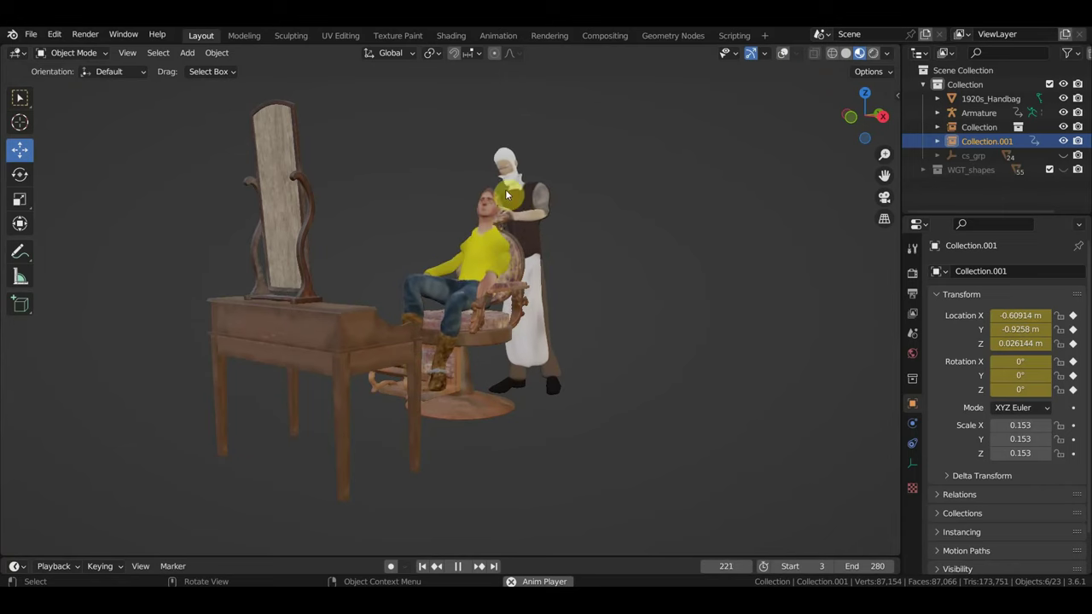
{"action": "middle_click_drag", "start_coordinate": [548, 277], "coordinate": [442, 293]}
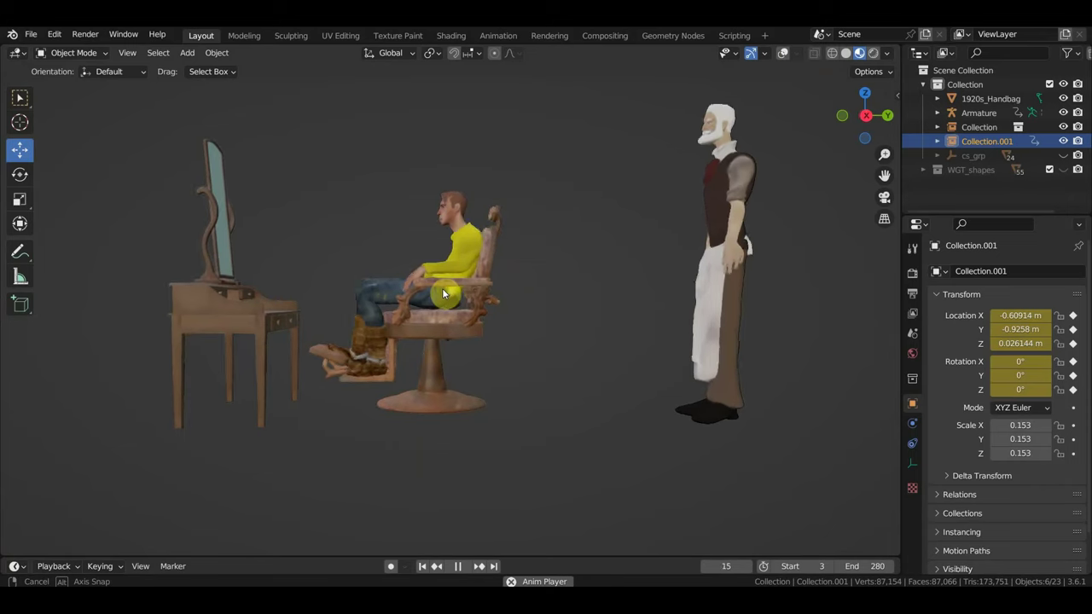
{"action": "key", "text": "KP_7"}
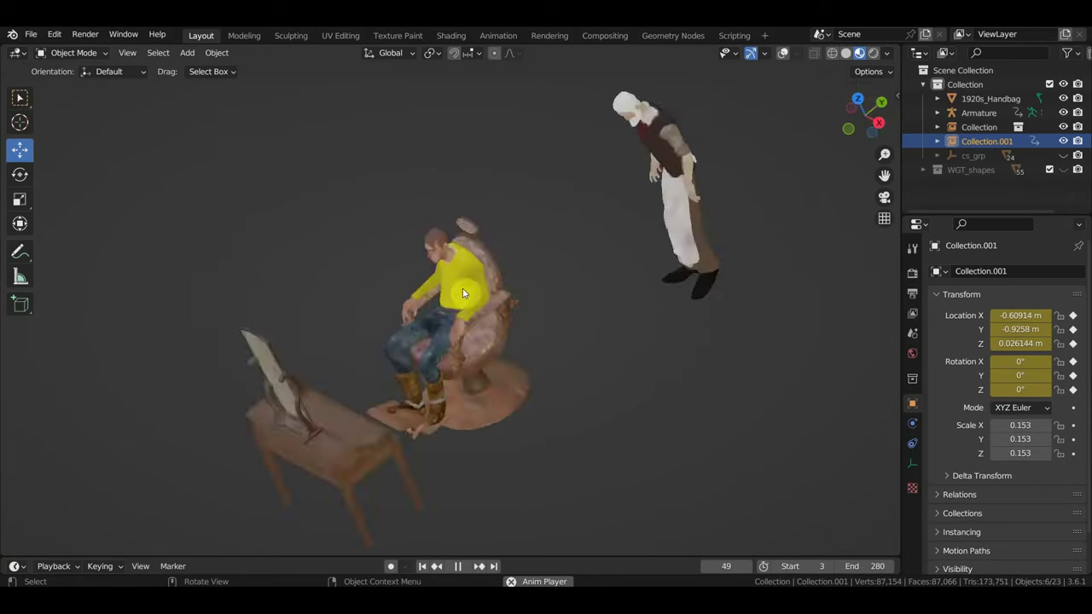
{"action": "key", "text": "KP_3"}
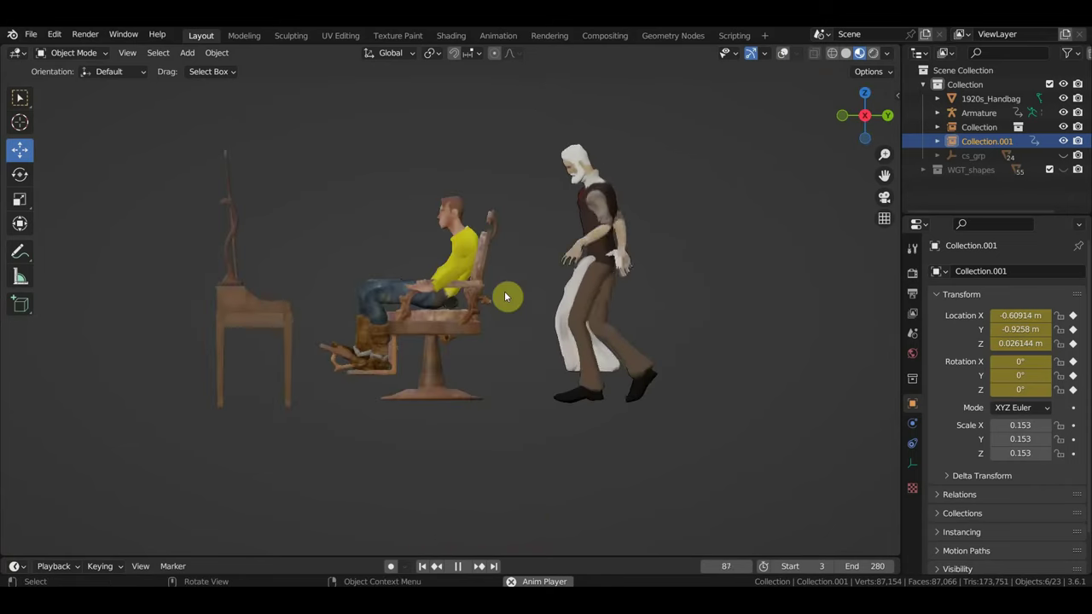
- Stop playback at frame 112, restore the overlays, and delete the character's keyframe there
{"action": "left_click", "coordinate": [459, 290]}
{"action": "key", "text": "space"}
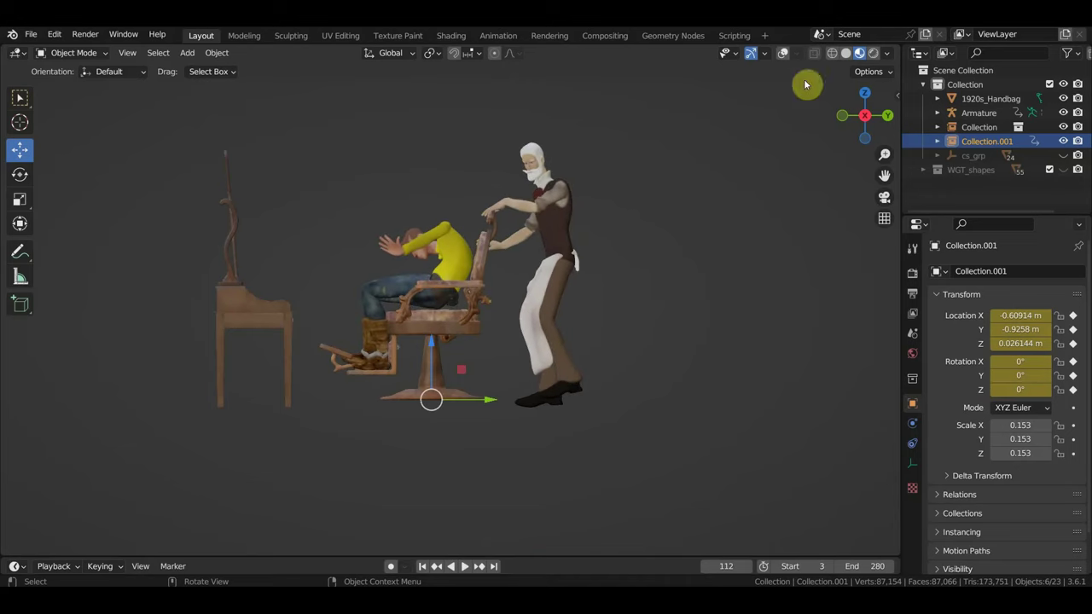
{"action": "left_click", "coordinate": [783, 54]}
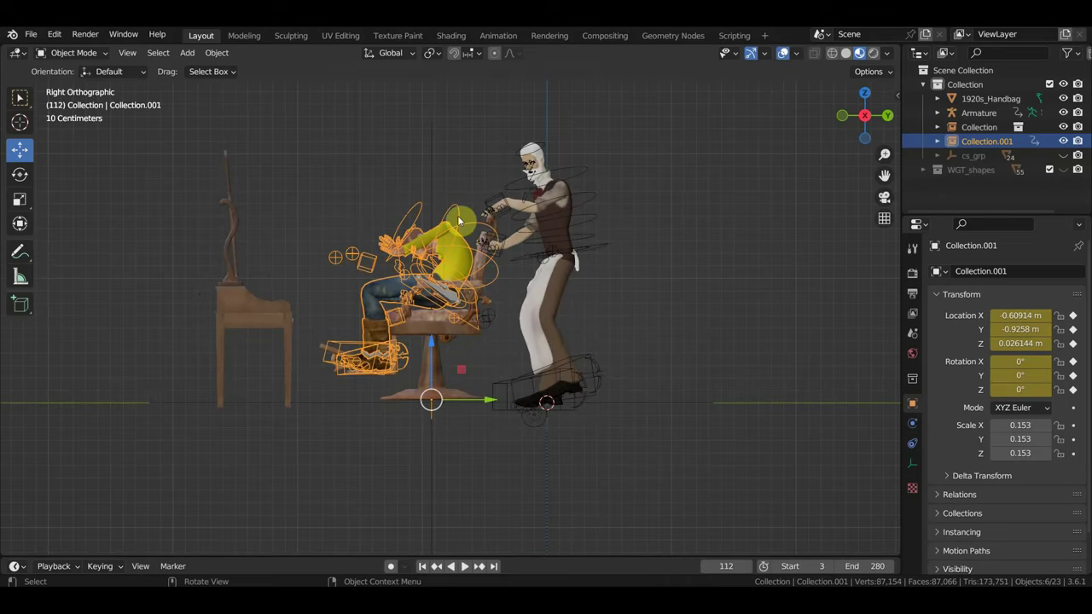
{"action": "key", "text": "alt+i"}
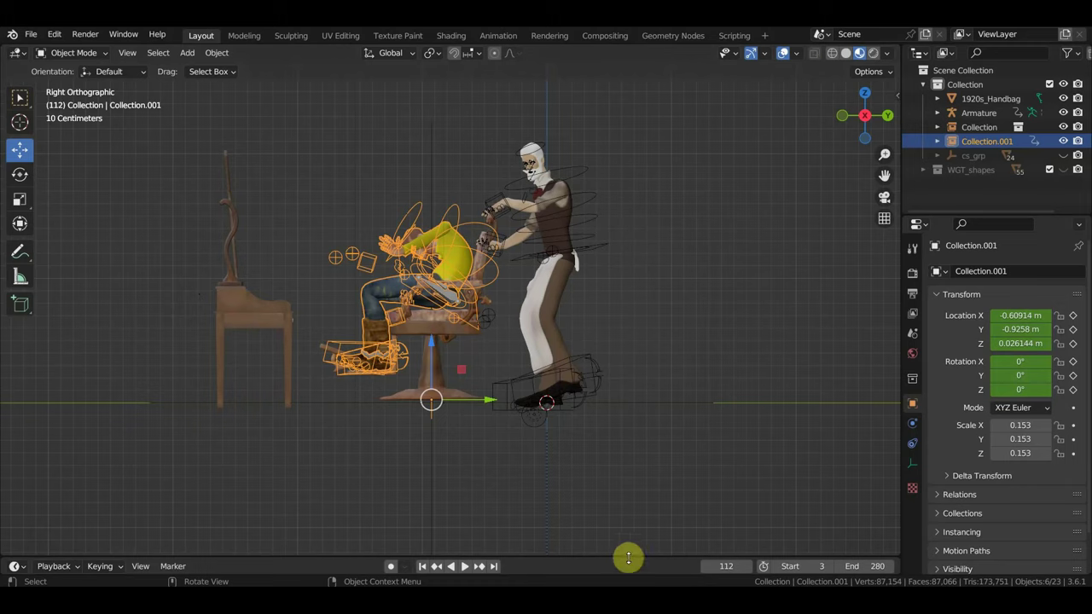
- Delete the character's keyframe near frame 264
{"action": "left_click_drag", "start_coordinate": [628, 558], "coordinate": [640, 432]}
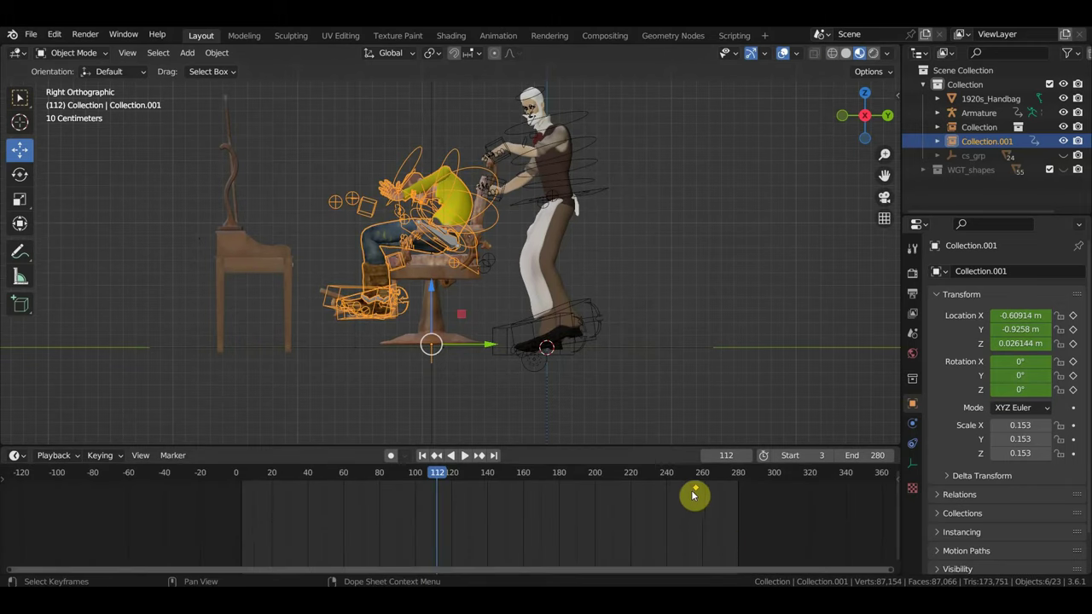
{"action": "key", "text": "Delete"}
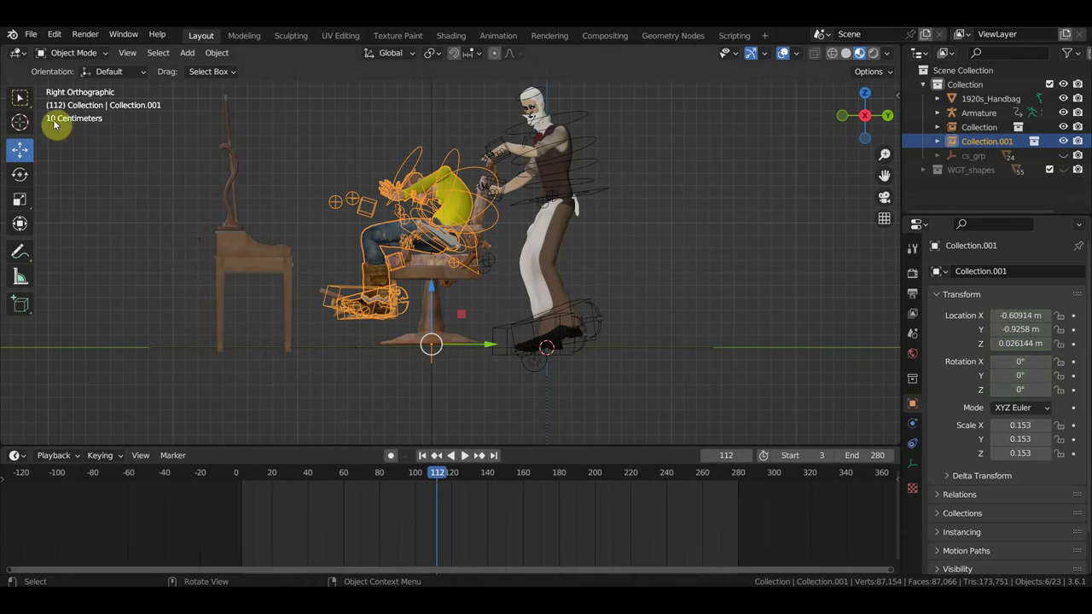
{"action": "scroll", "coordinate": [397, 324], "scroll_direction": "up", "scroll_amount": 3}
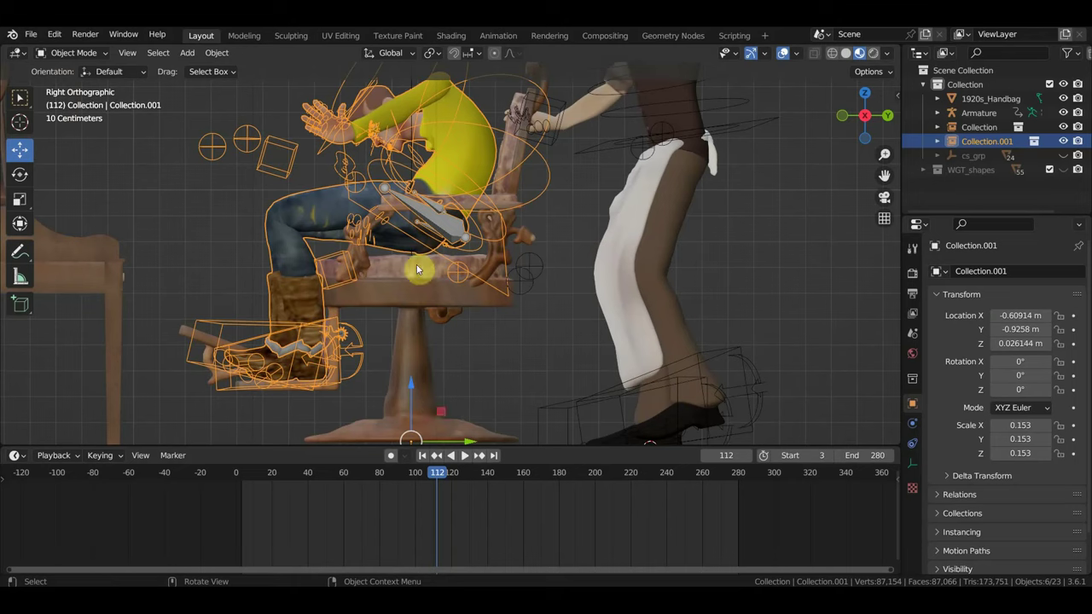
- Scale the seated character down to 0.149 and scrub to check the fit
{"action": "key", "text": "s"}
{"action": "left_click", "coordinate": [672, 358]}
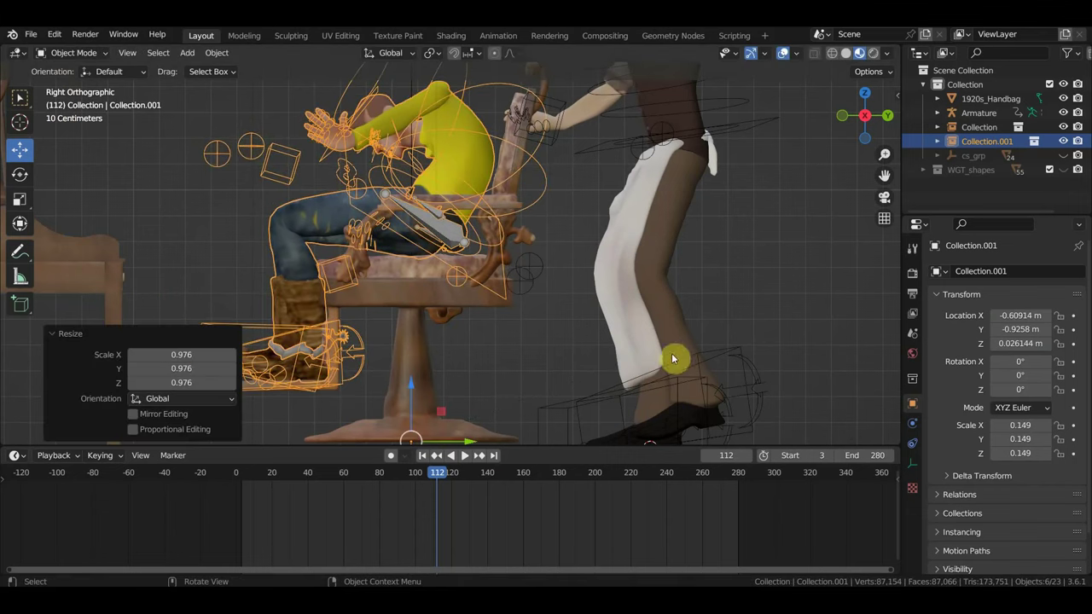
{"action": "mouse_move", "coordinate": [450, 478]}
{"action": "left_mouse_down"}
{"action": "mouse_move", "coordinate": [680, 496]}
{"action": "mouse_move", "coordinate": [546, 475]}
{"action": "mouse_move", "coordinate": [612, 475]}
{"action": "left_mouse_up"}
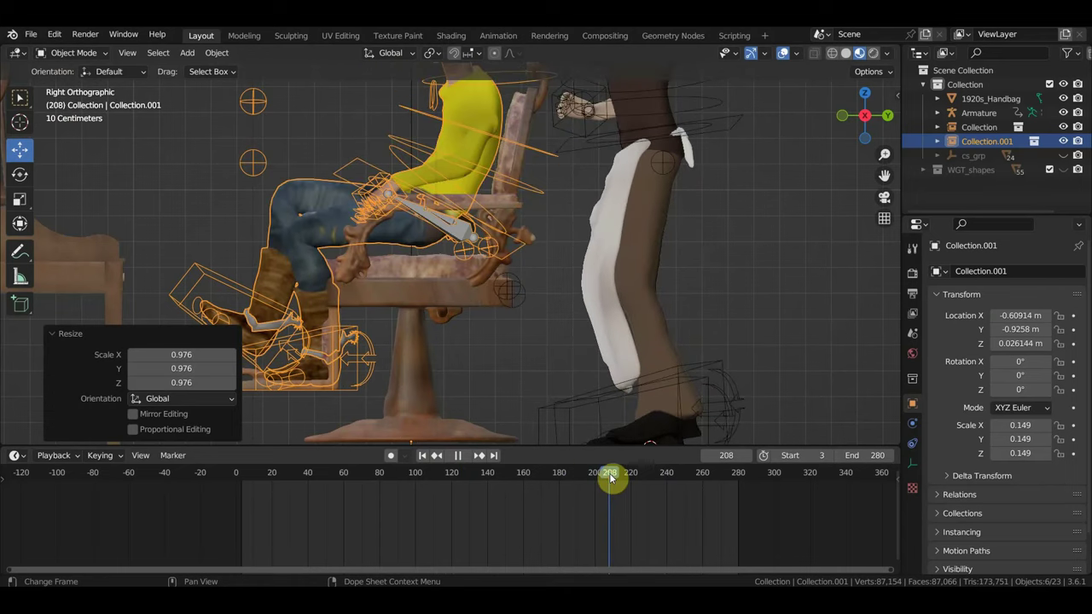
{"action": "scroll", "coordinate": [559, 355], "scroll_direction": "down", "scroll_amount": 1}
{"action": "middle_click_drag", "start_coordinate": [561, 355], "coordinate": [570, 368]}
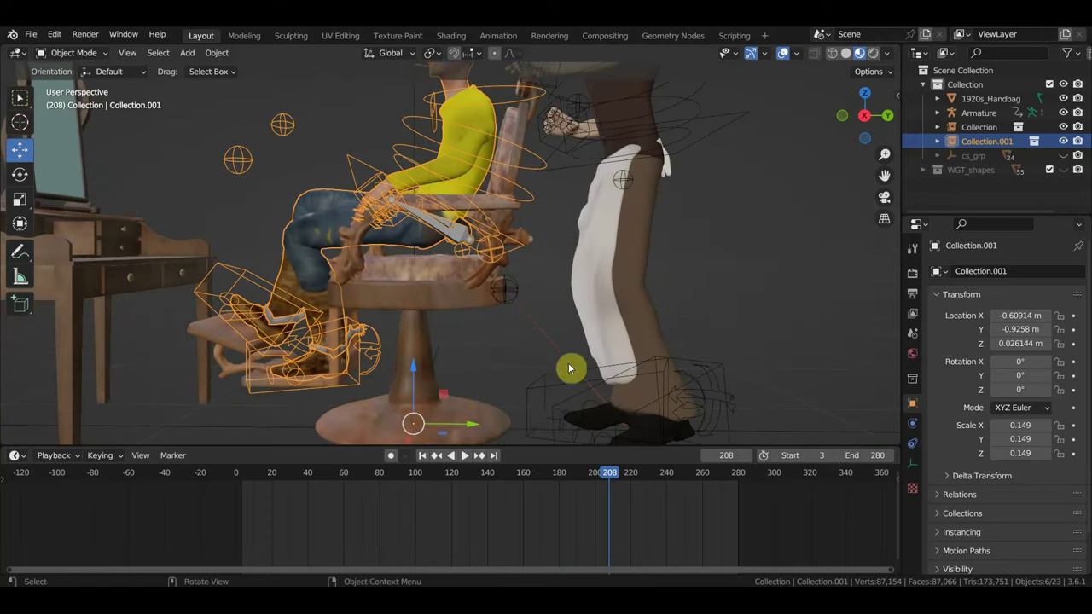
{"action": "mouse_move", "coordinate": [602, 476]}
{"action": "left_mouse_down"}
{"action": "mouse_move", "coordinate": [657, 487]}
{"action": "mouse_move", "coordinate": [568, 478]}
{"action": "mouse_move", "coordinate": [660, 481]}
{"action": "mouse_move", "coordinate": [724, 505]}
{"action": "left_mouse_up"}
- Rescale the character to 0.151 and scrub back to verify it fits the chair
{"action": "middle_click_drag", "start_coordinate": [609, 341], "coordinate": [670, 419]}
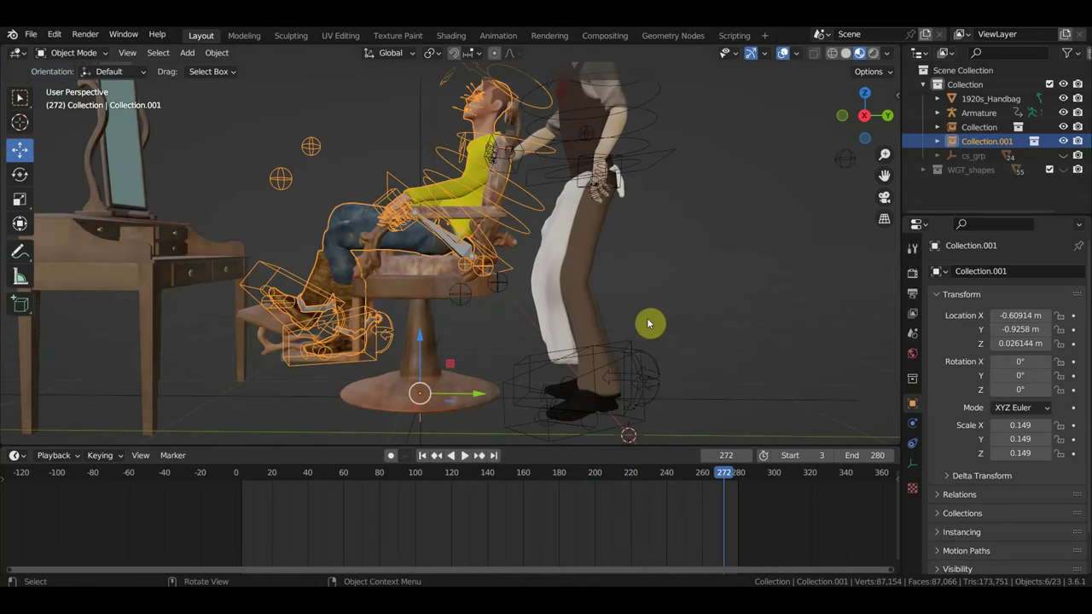
{"action": "key", "text": "s"}
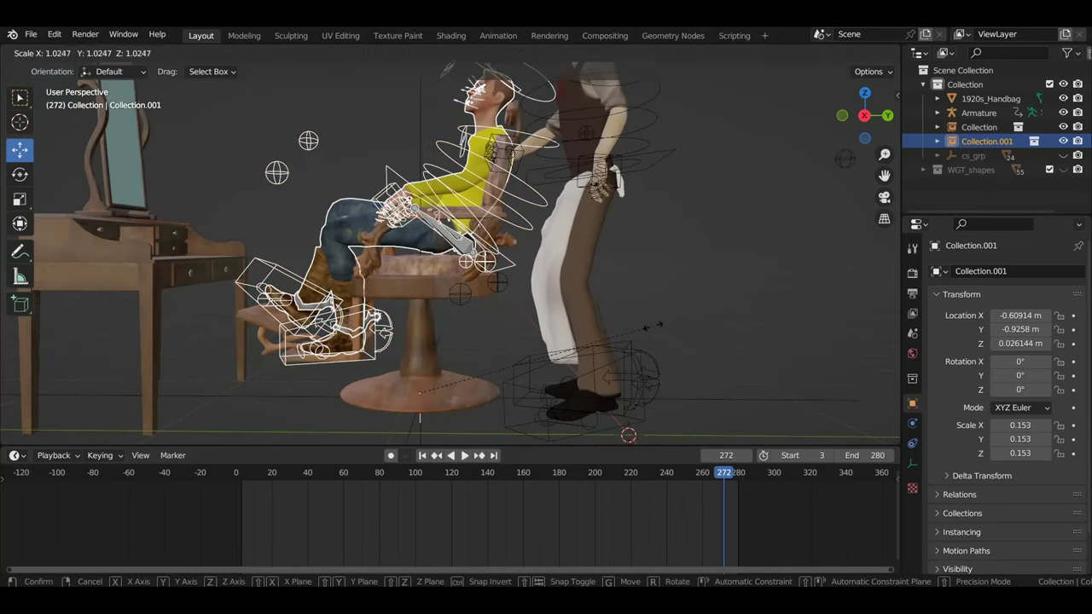
{"action": "left_click", "coordinate": [664, 381]}
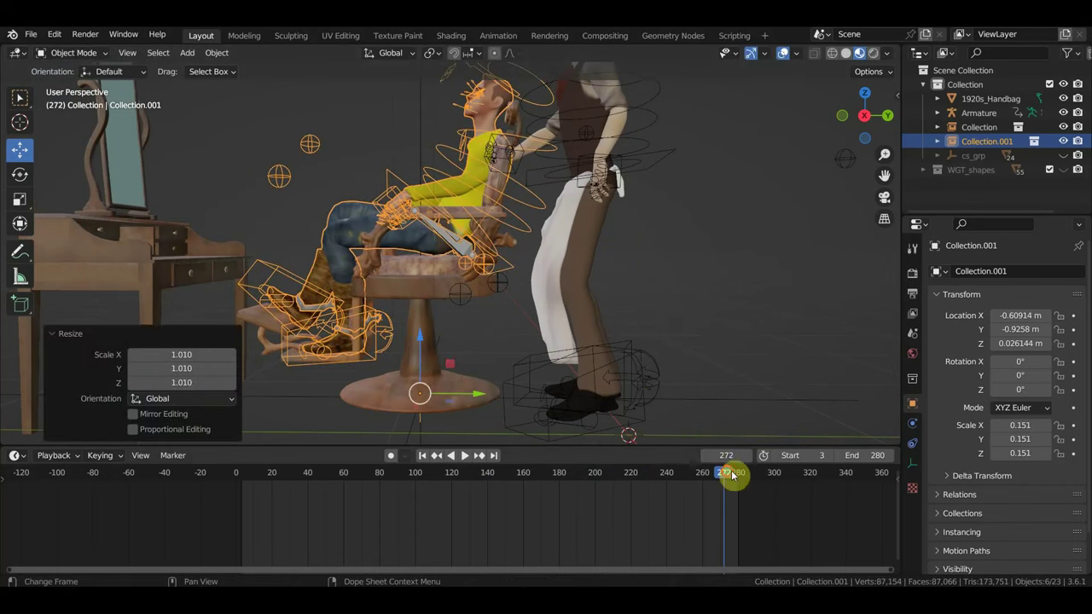
{"action": "mouse_move", "coordinate": [731, 475]}
{"action": "left_mouse_down"}
{"action": "mouse_move", "coordinate": [276, 458]}
{"action": "mouse_move", "coordinate": [487, 465]}
{"action": "mouse_move", "coordinate": [643, 490]}
{"action": "left_mouse_up"}
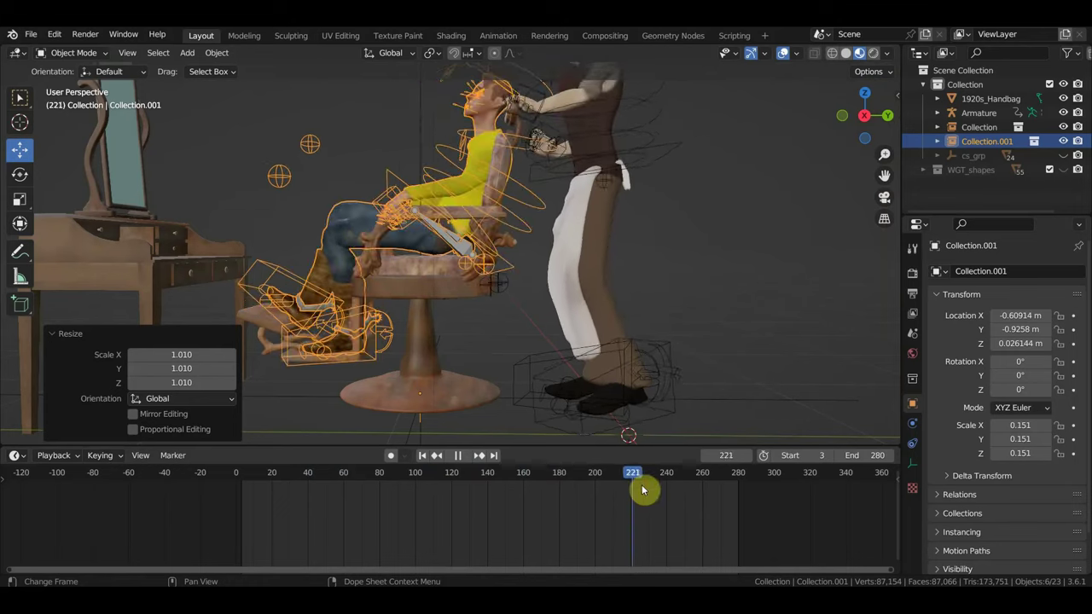
- Check the front view, then save the scene as цирюльник линкк.blend
{"action": "key", "text": "KP_1"}
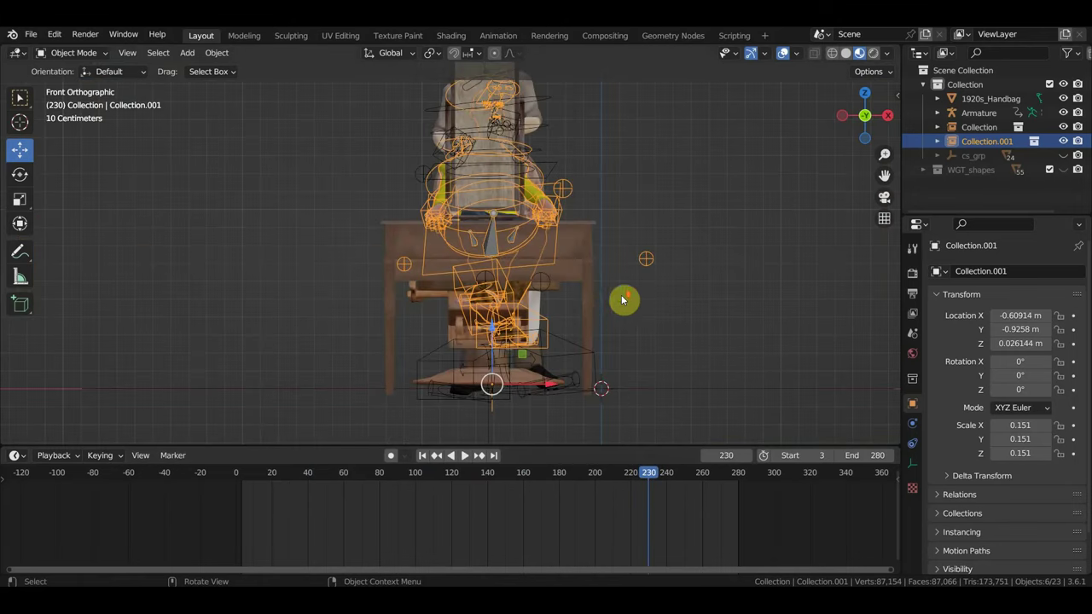
{"action": "mouse_move", "coordinate": [623, 298]}
{"action": "middle_mouse_down"}
{"action": "mouse_move", "coordinate": [592, 334]}
{"action": "mouse_move", "coordinate": [487, 353]}
{"action": "mouse_move", "coordinate": [374, 296]}
{"action": "middle_mouse_up"}
{"action": "left_click", "coordinate": [32, 36]}
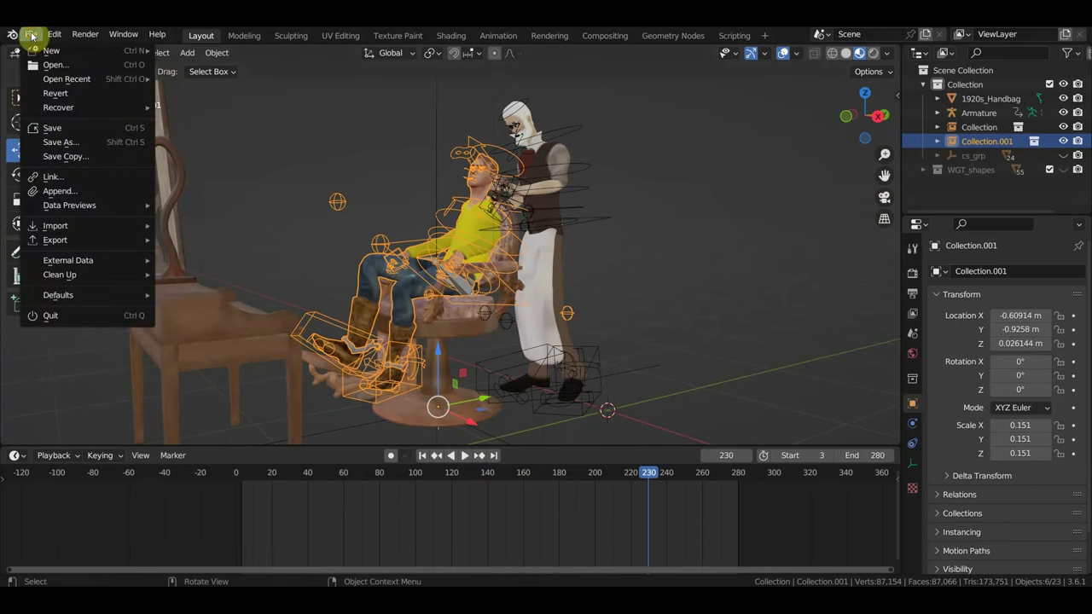
{"action": "left_click", "coordinate": [76, 129]}
{"action": "mouse_move", "coordinate": [458, 256]}
{"action": "middle_mouse_down"}
{"action": "mouse_move", "coordinate": [569, 267]}
{"action": "mouse_move", "coordinate": [381, 303]}
{"action": "mouse_move", "coordinate": [397, 273]}
{"action": "middle_mouse_up"}
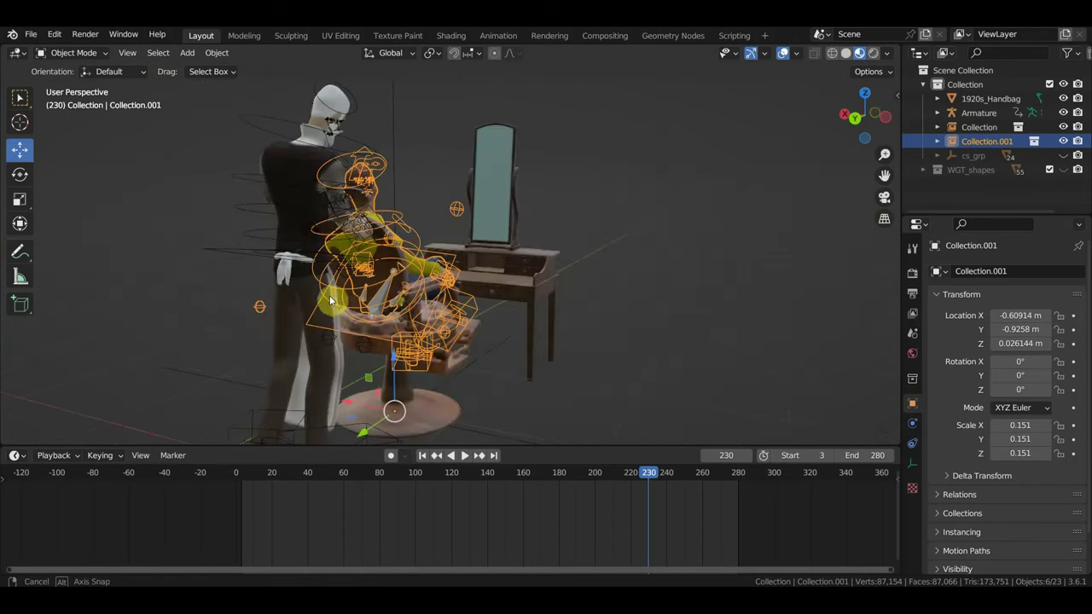